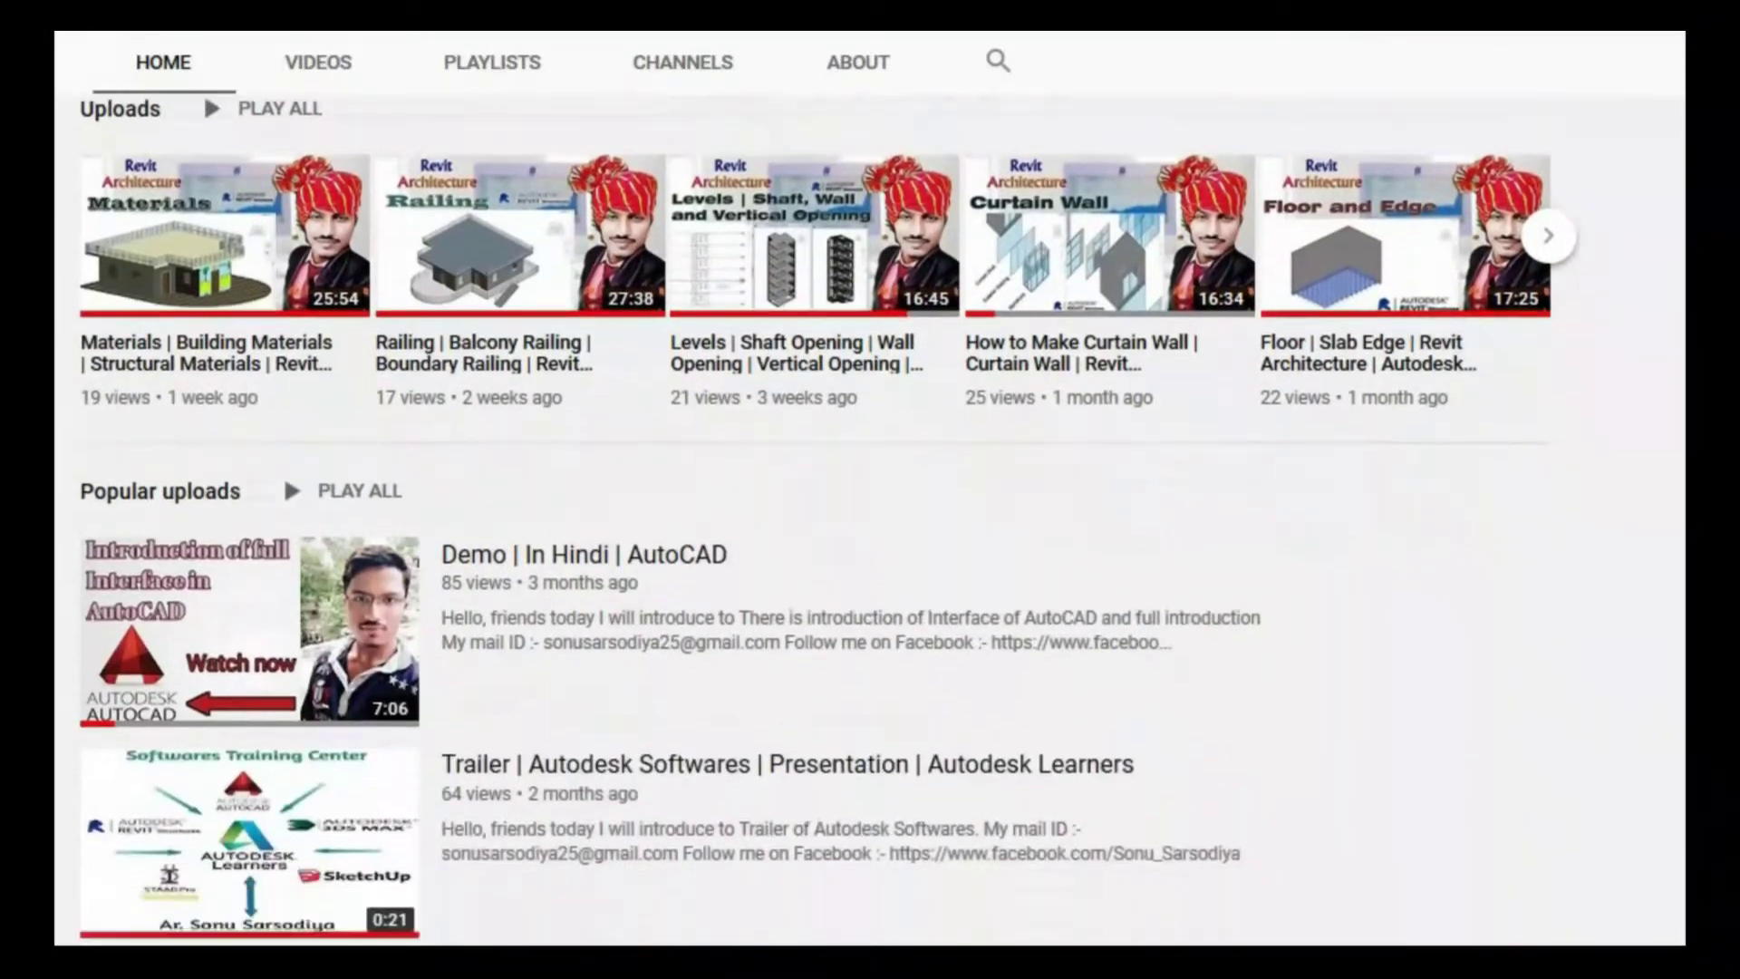
scroll(870, 520, down, 3)
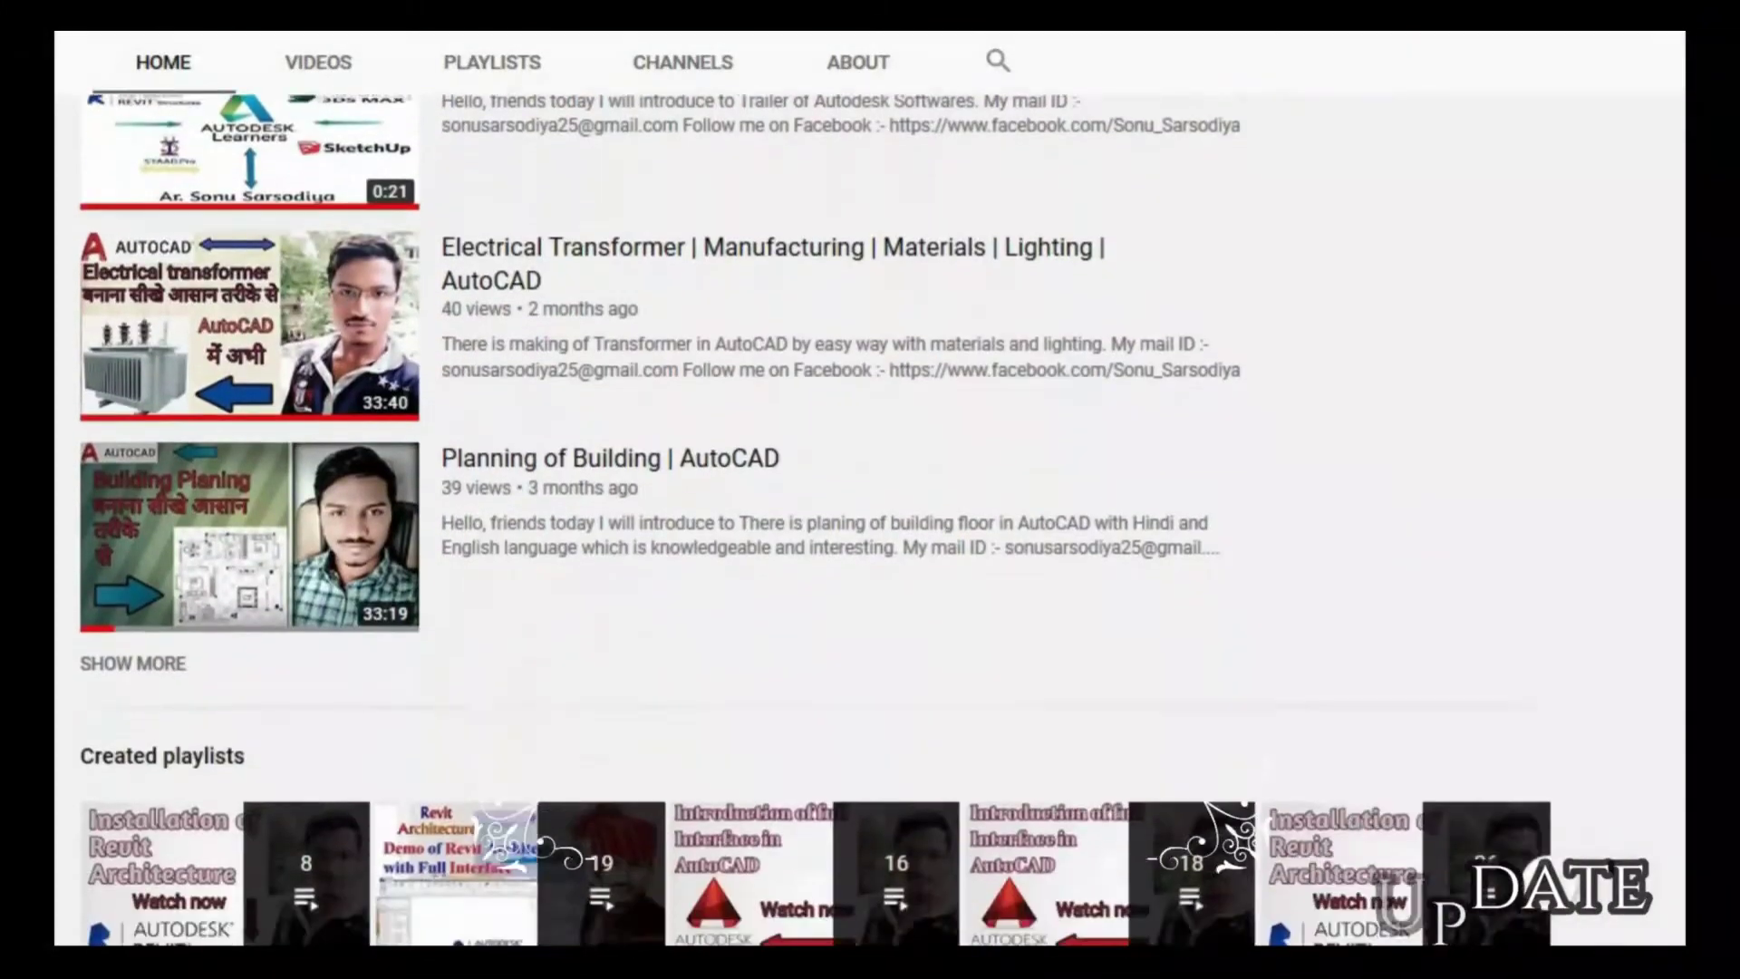
scroll(870, 520, up, 3)
scroll(284, 305, up, 9)
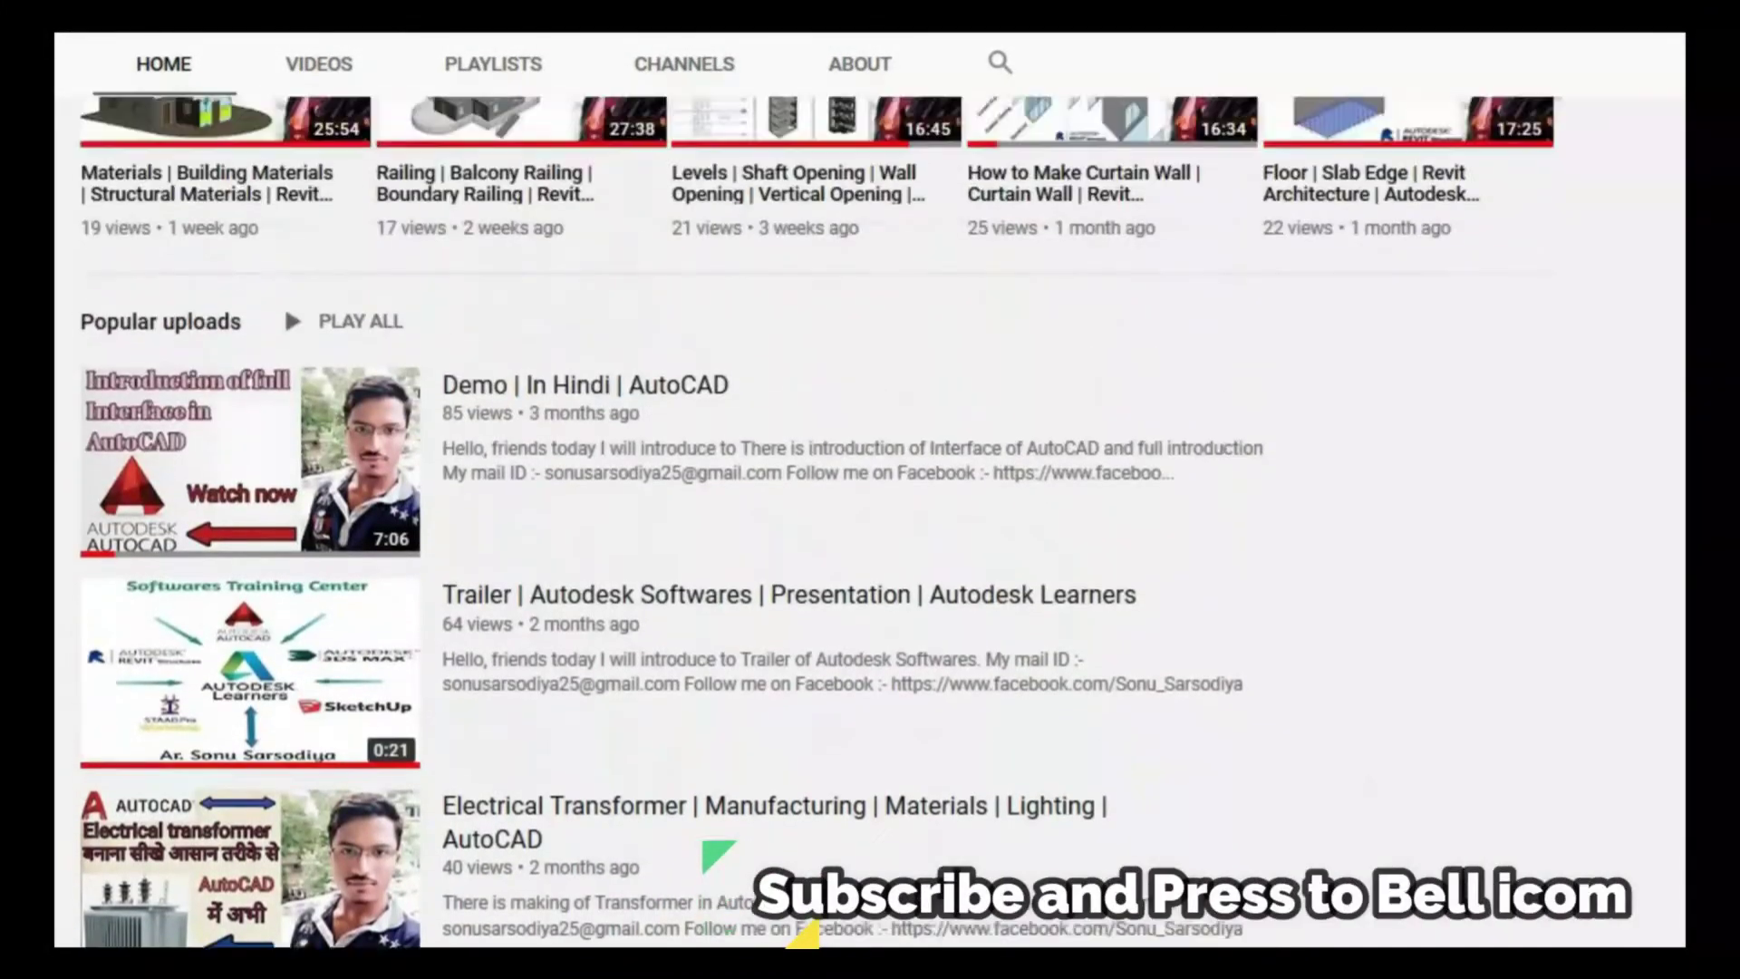
scroll(870, 489, up, 5)
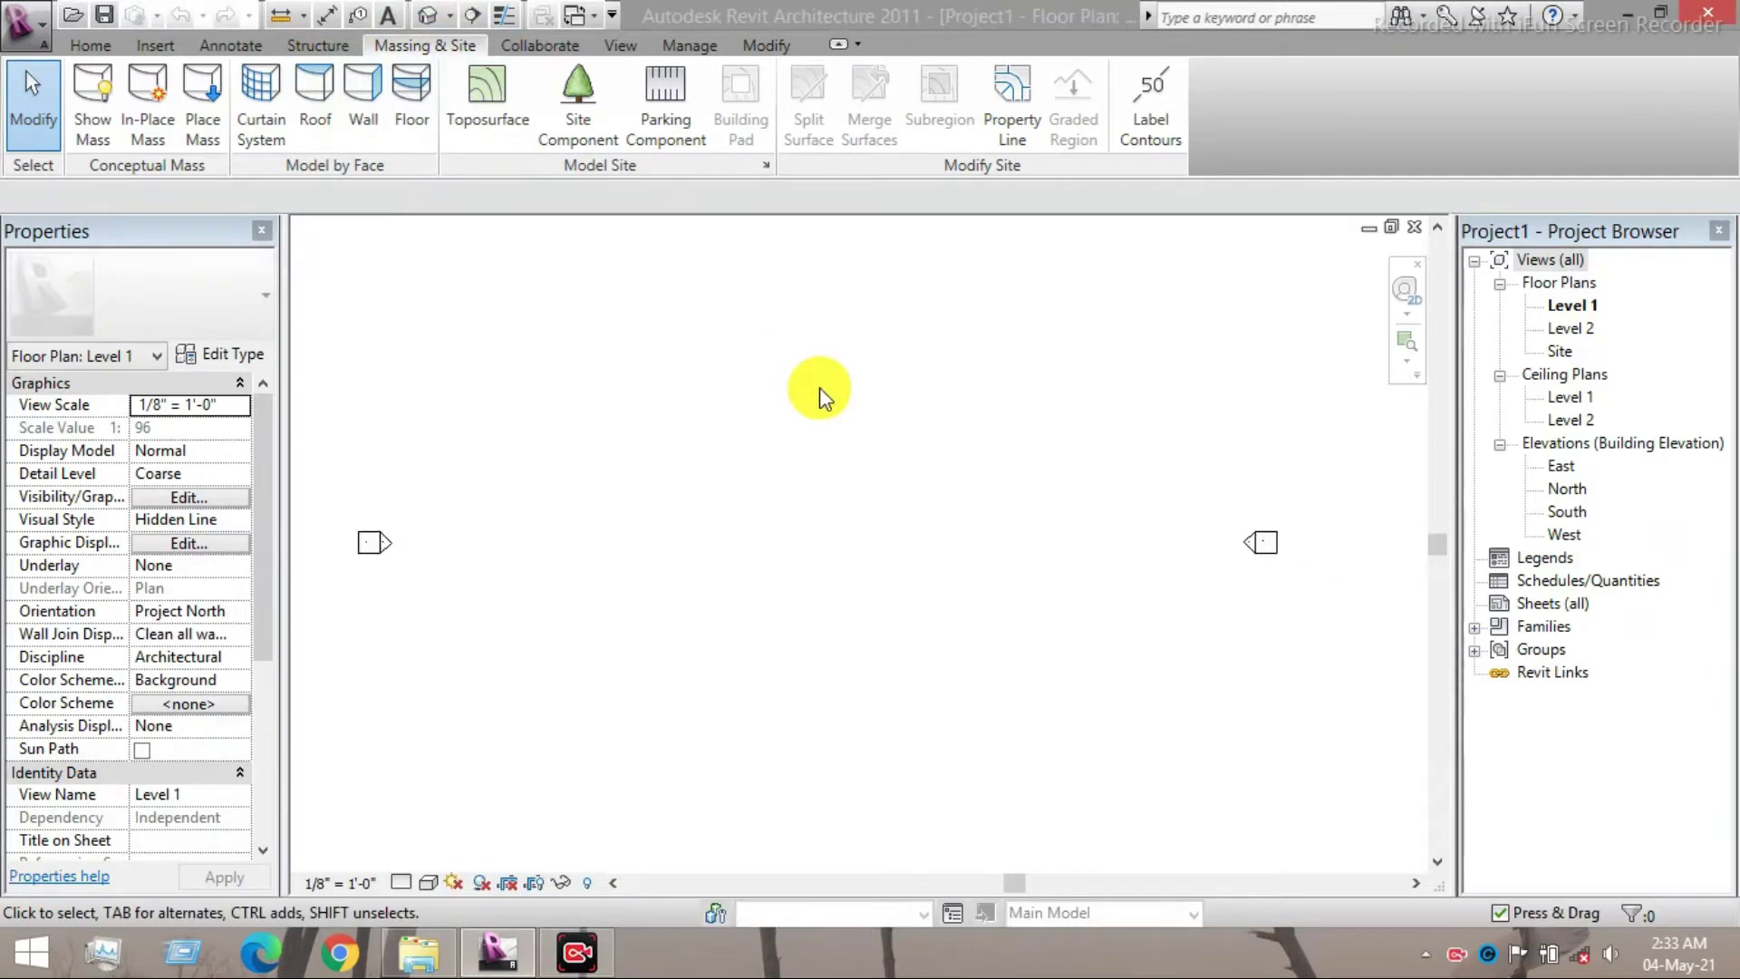
scroll(819, 388, down, 3)
scroll(819, 388, up, 5)
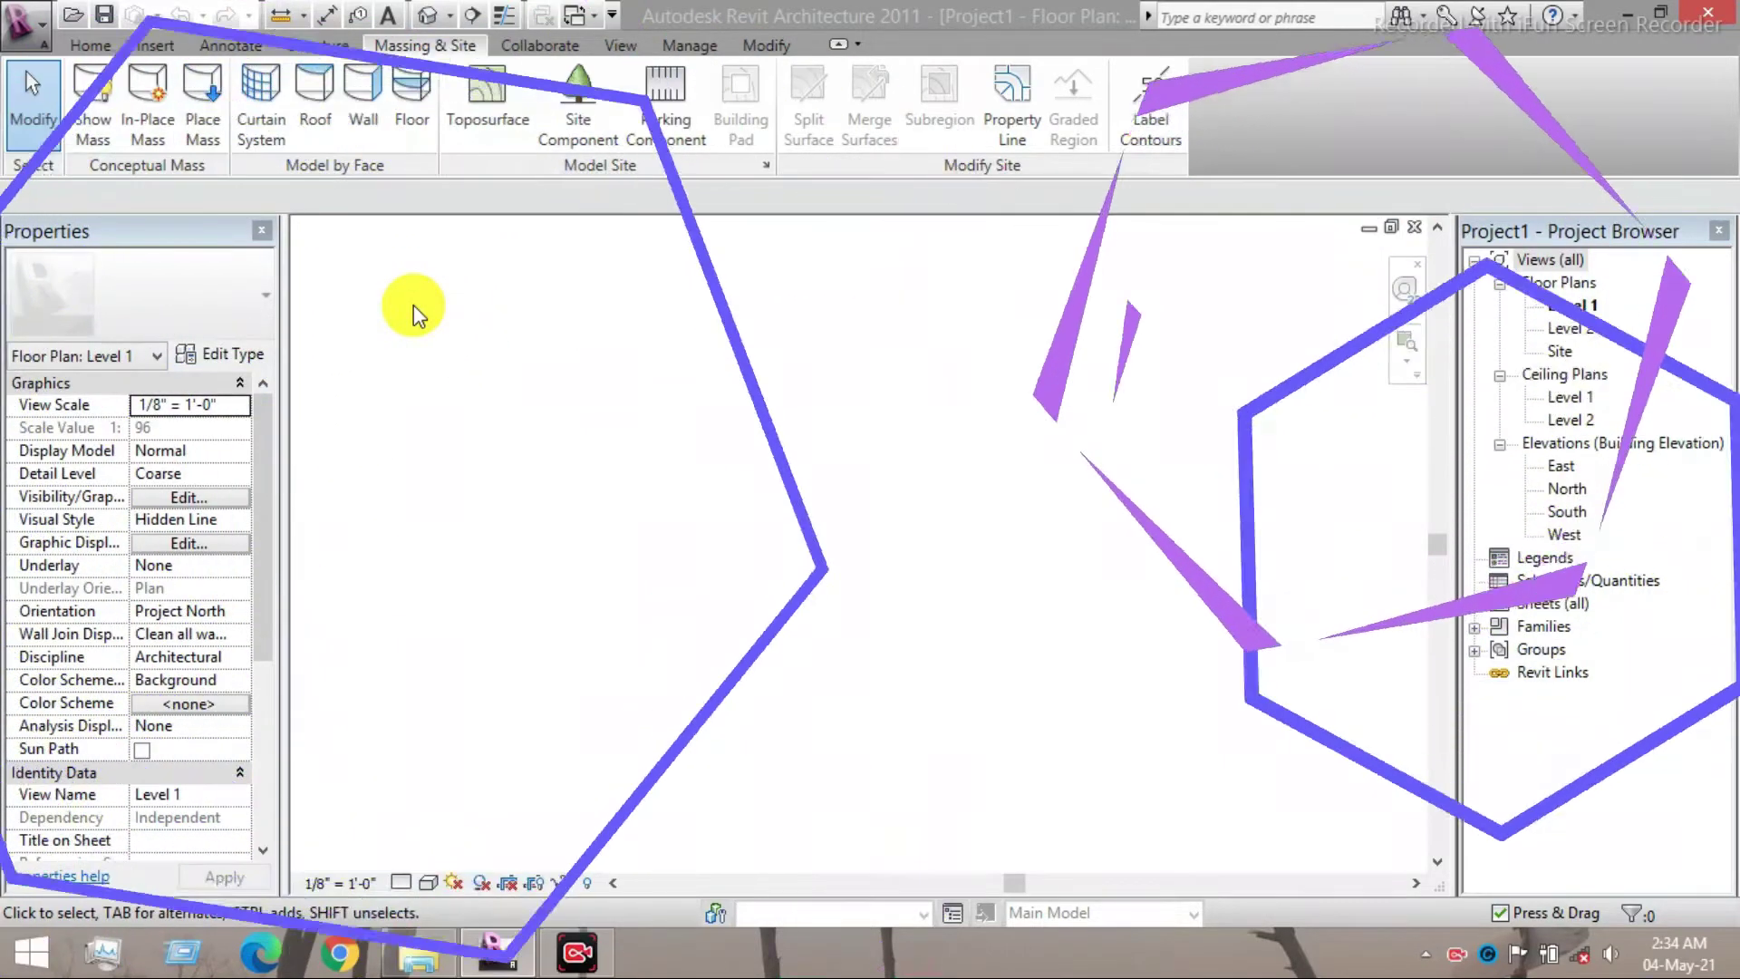
- Try to start an in-place mass from the Level 1 floor plan
click(137, 134)
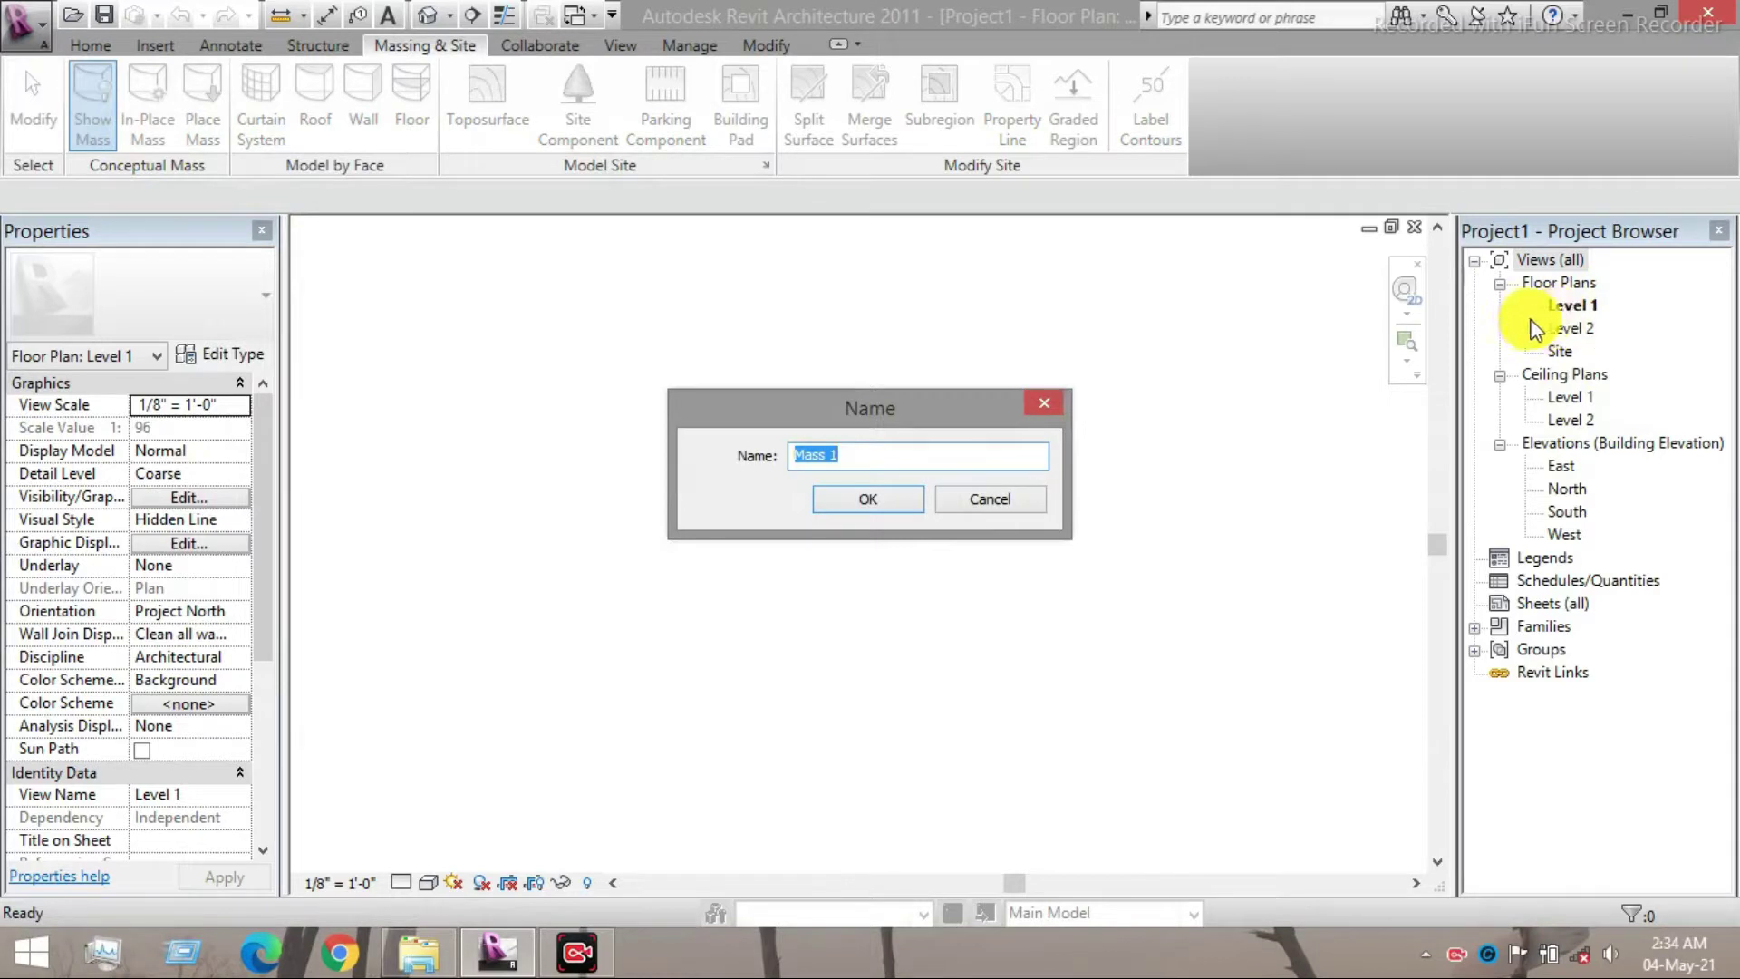
click(1015, 495)
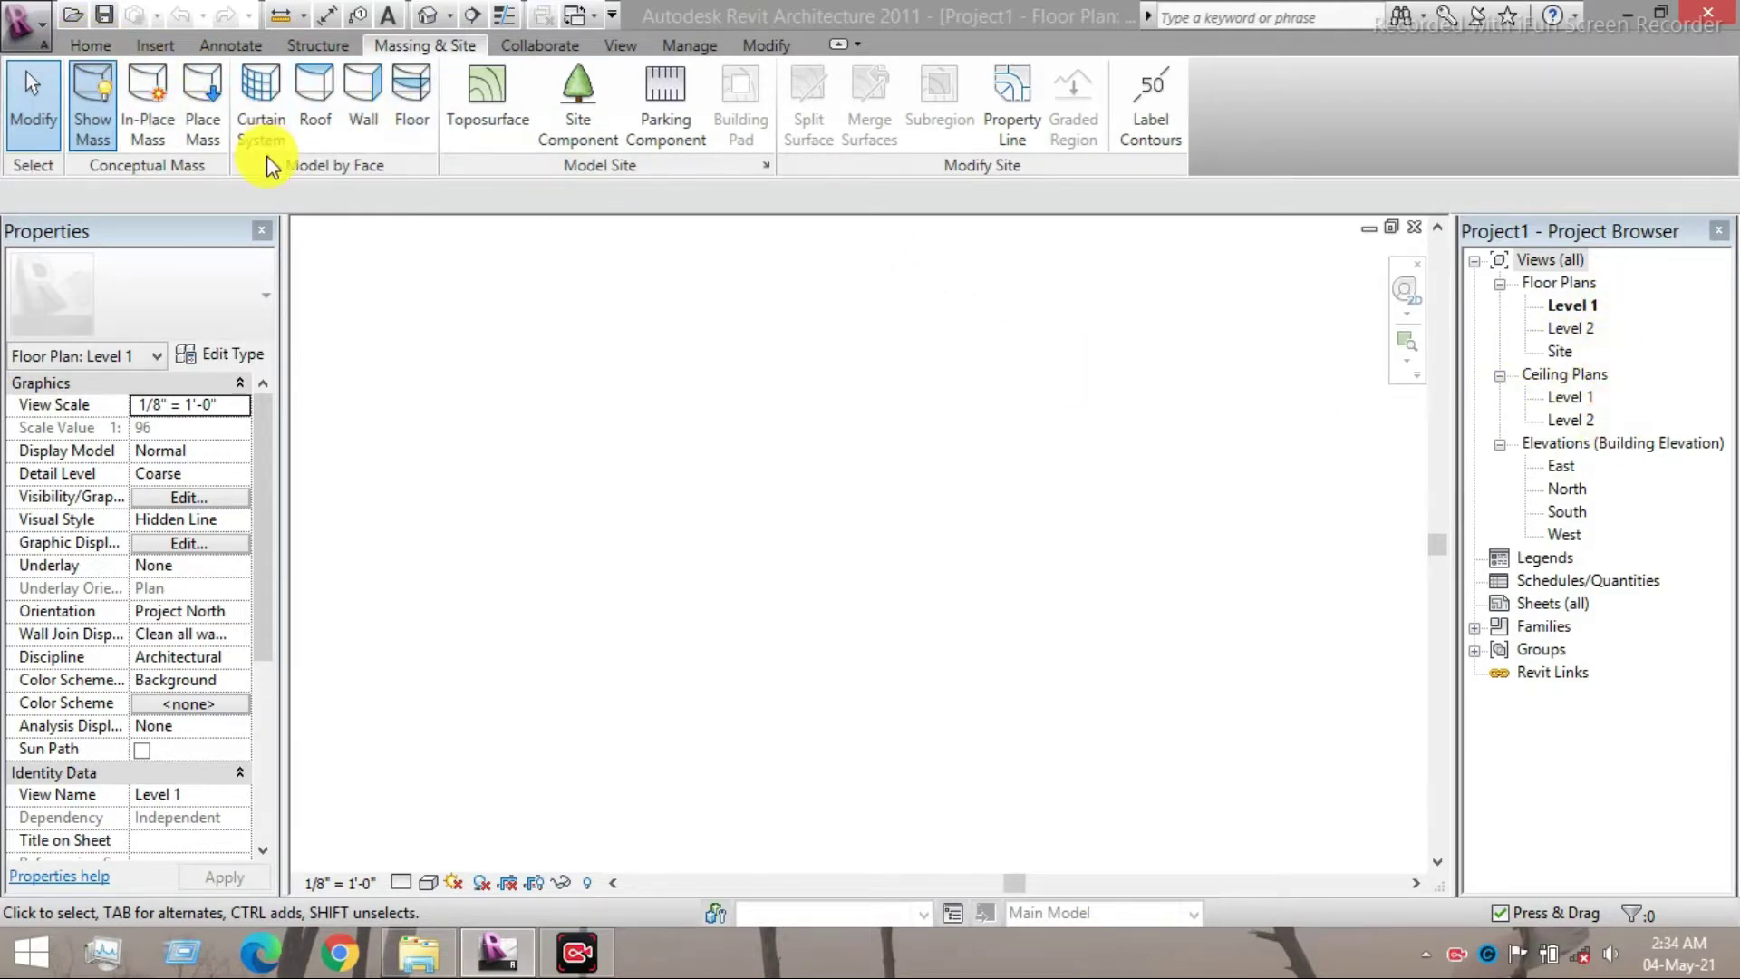
- In the East elevation, draw a new level 10' above Level 2, aligned with both ends of the existing levels
double_click(1553, 462)
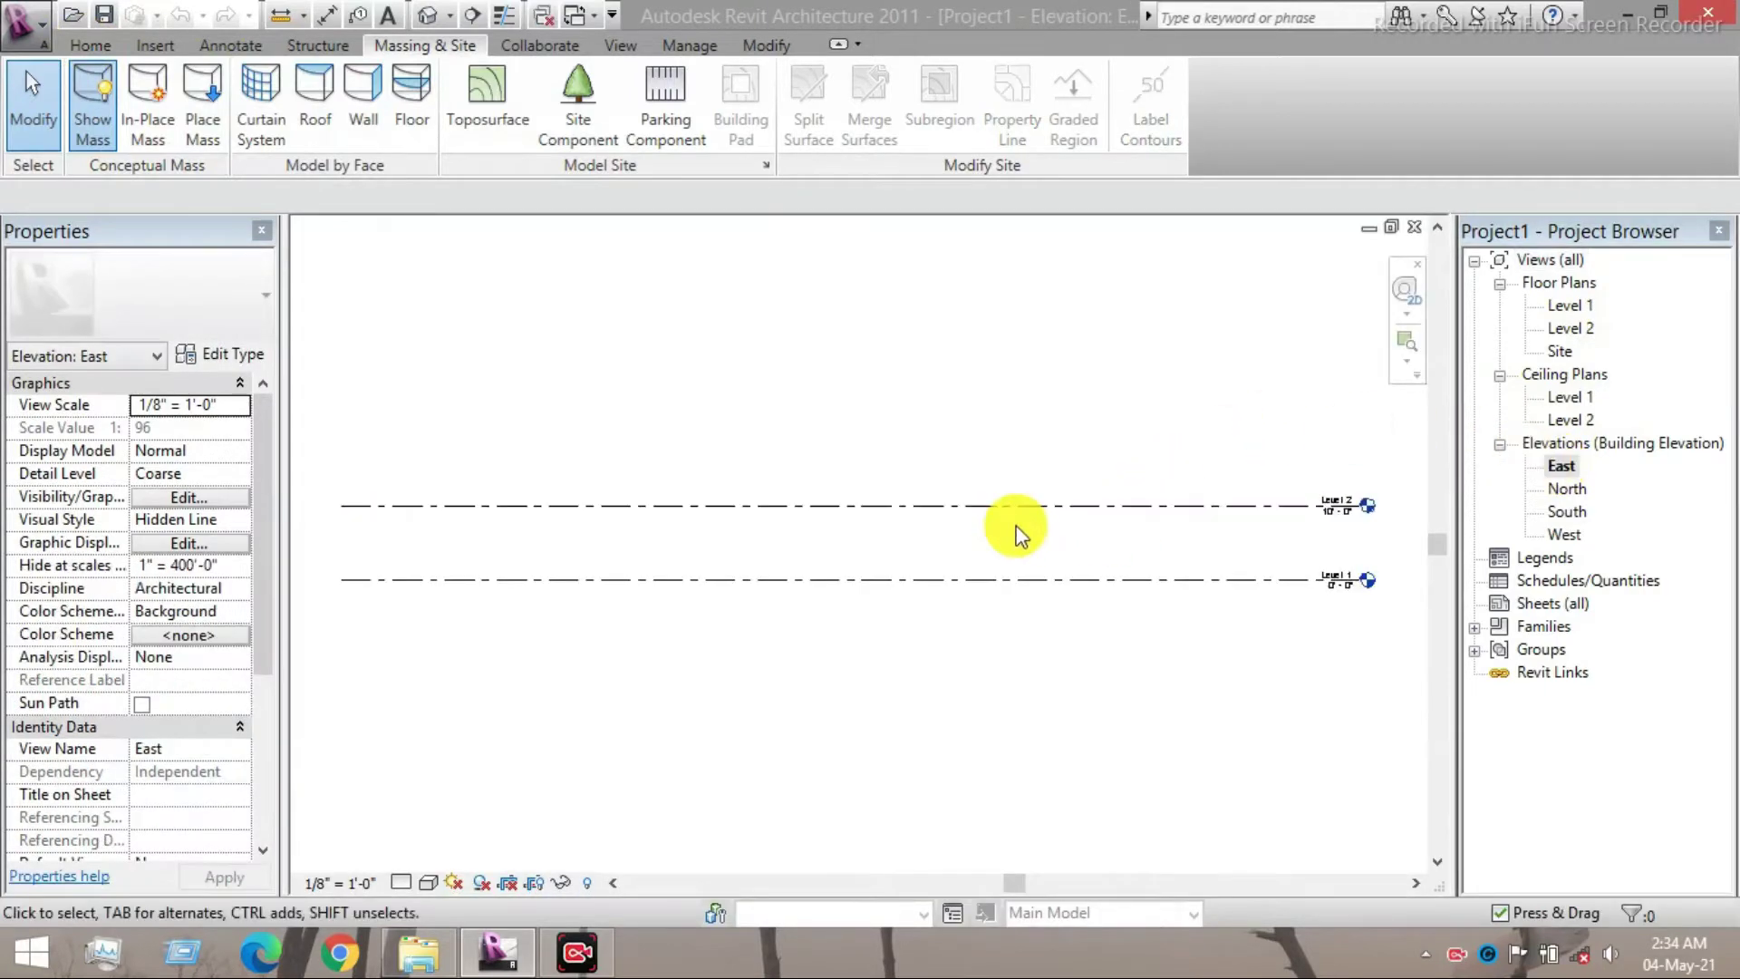
click(96, 47)
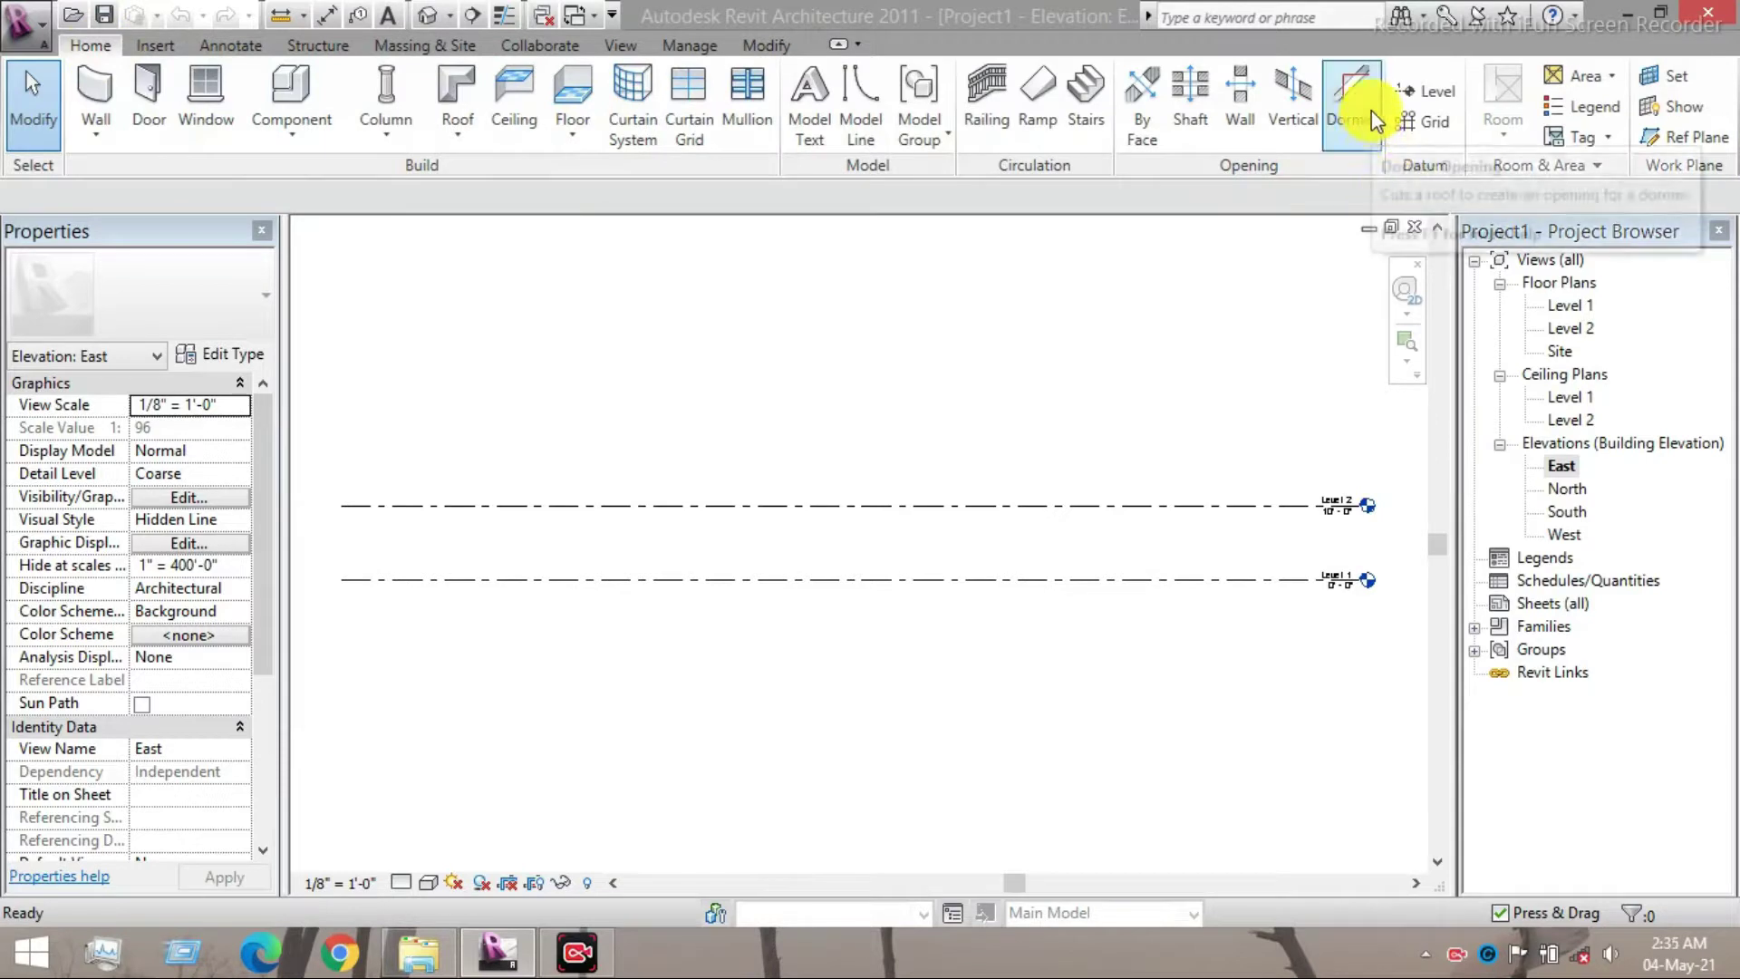
click(1420, 98)
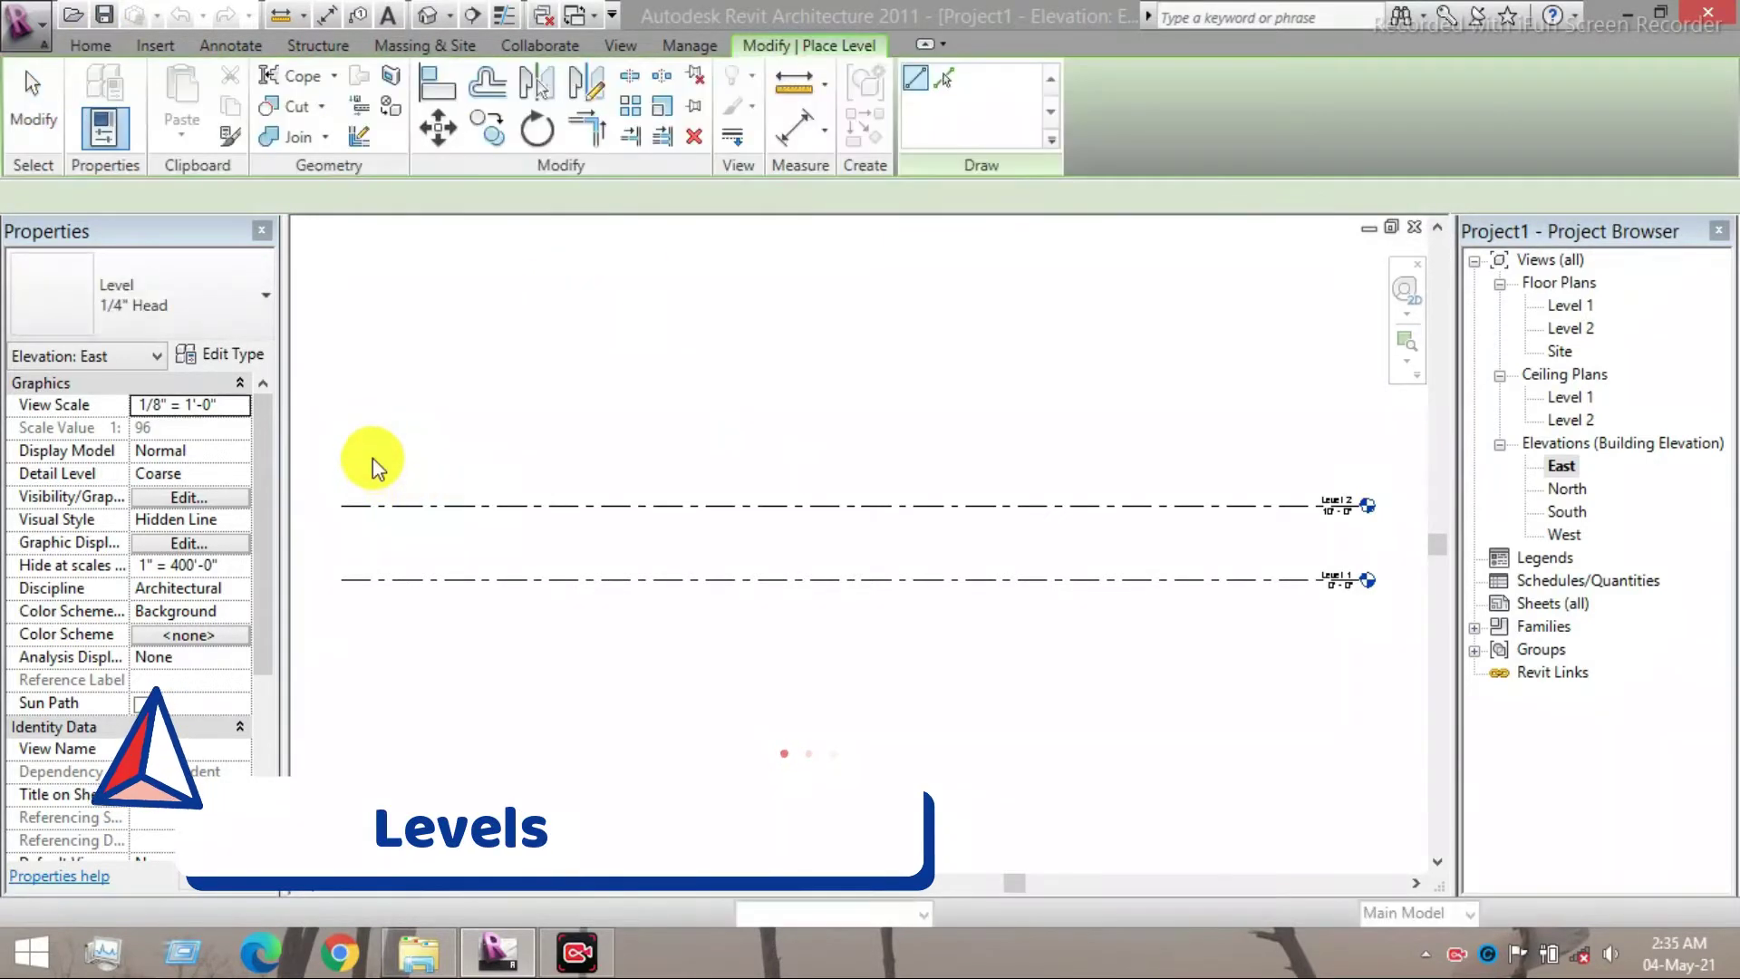
scroll(362, 426, down, 1)
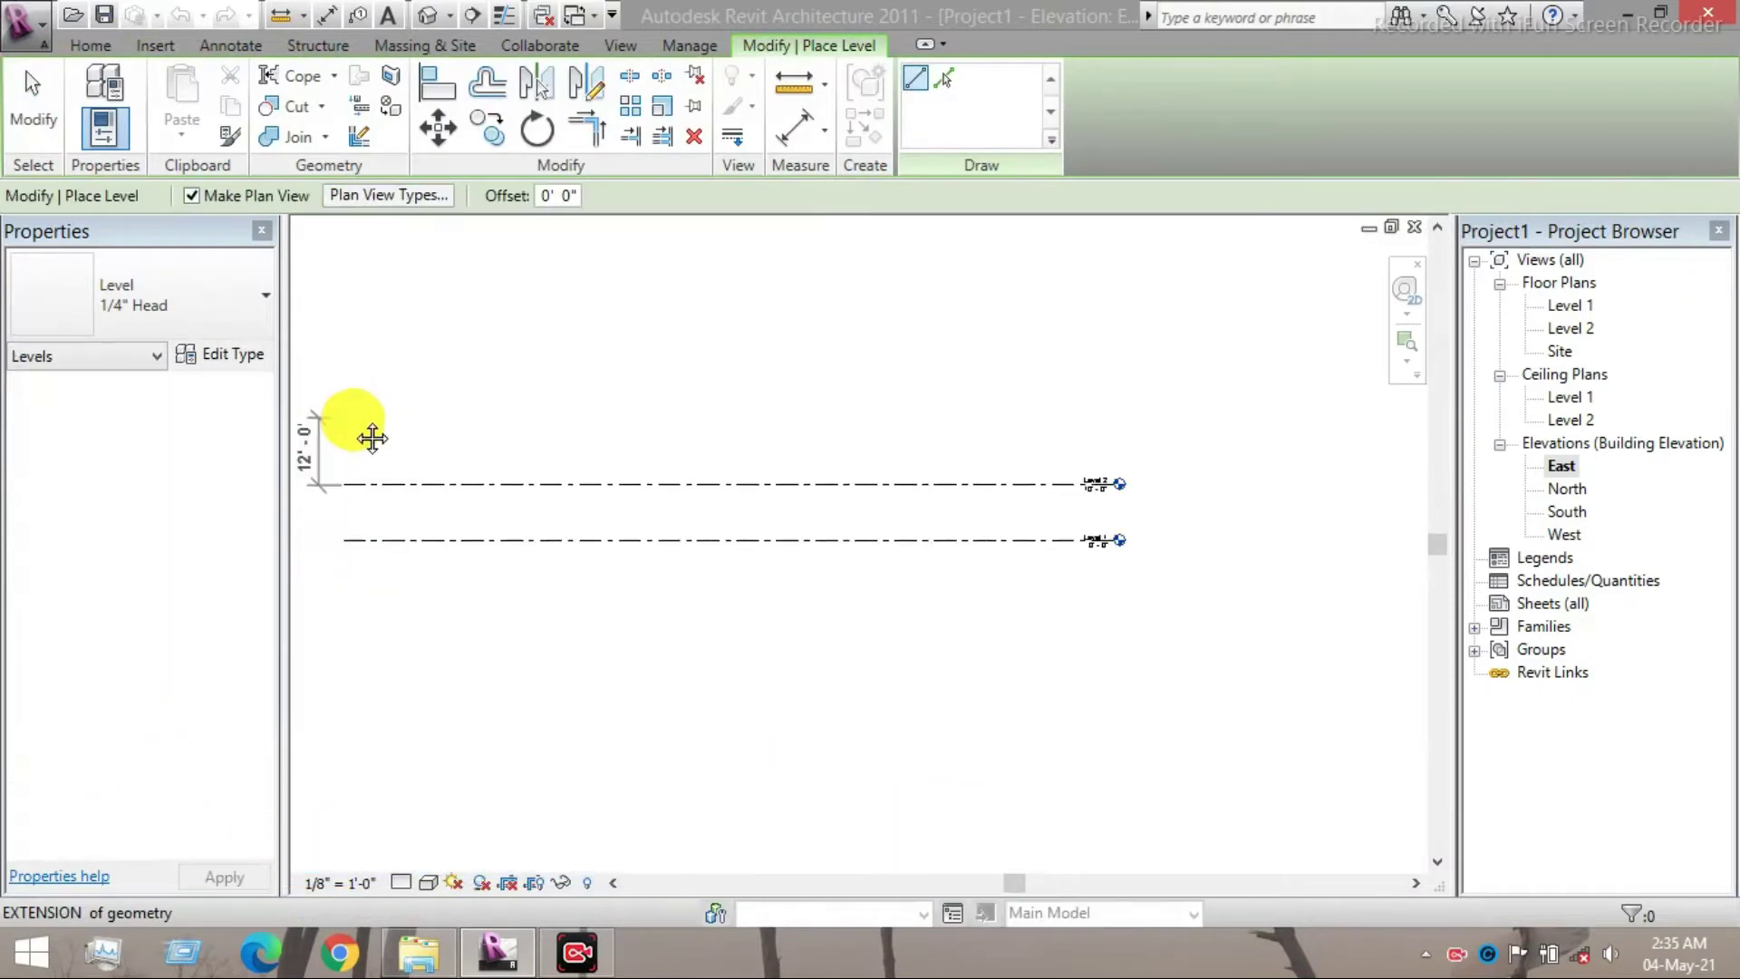
middle_drag(368, 435, 398, 526)
scroll(379, 526, up, 1)
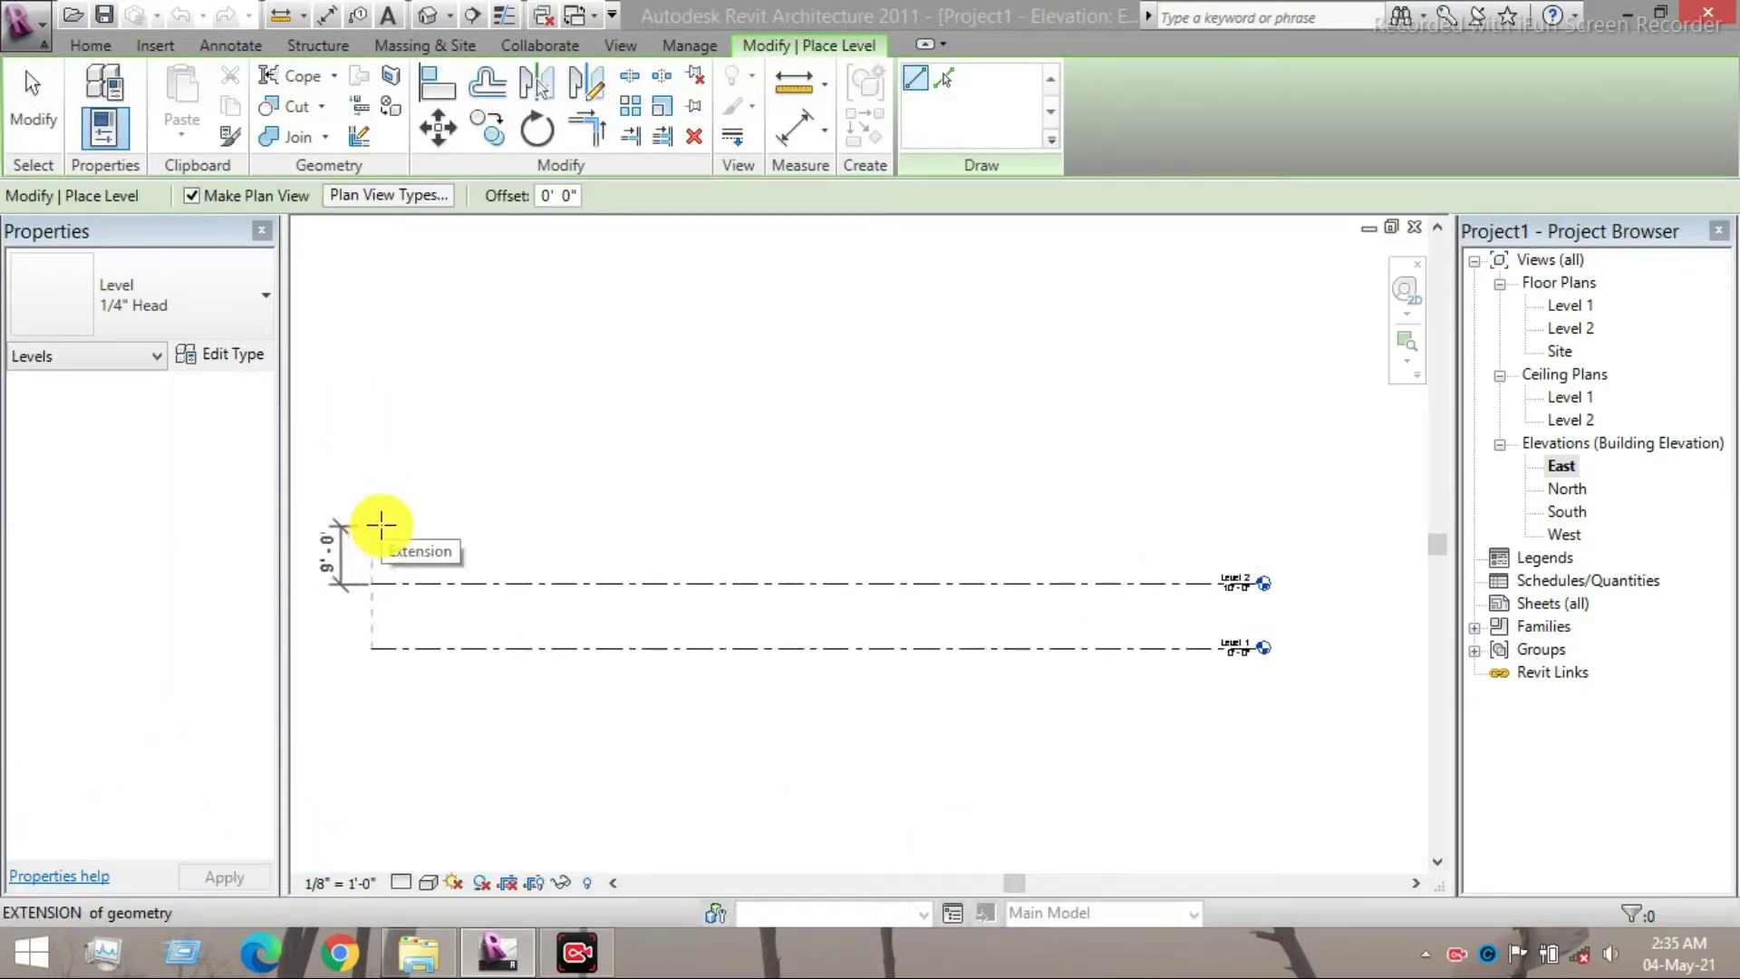
text(10)
key(Return)
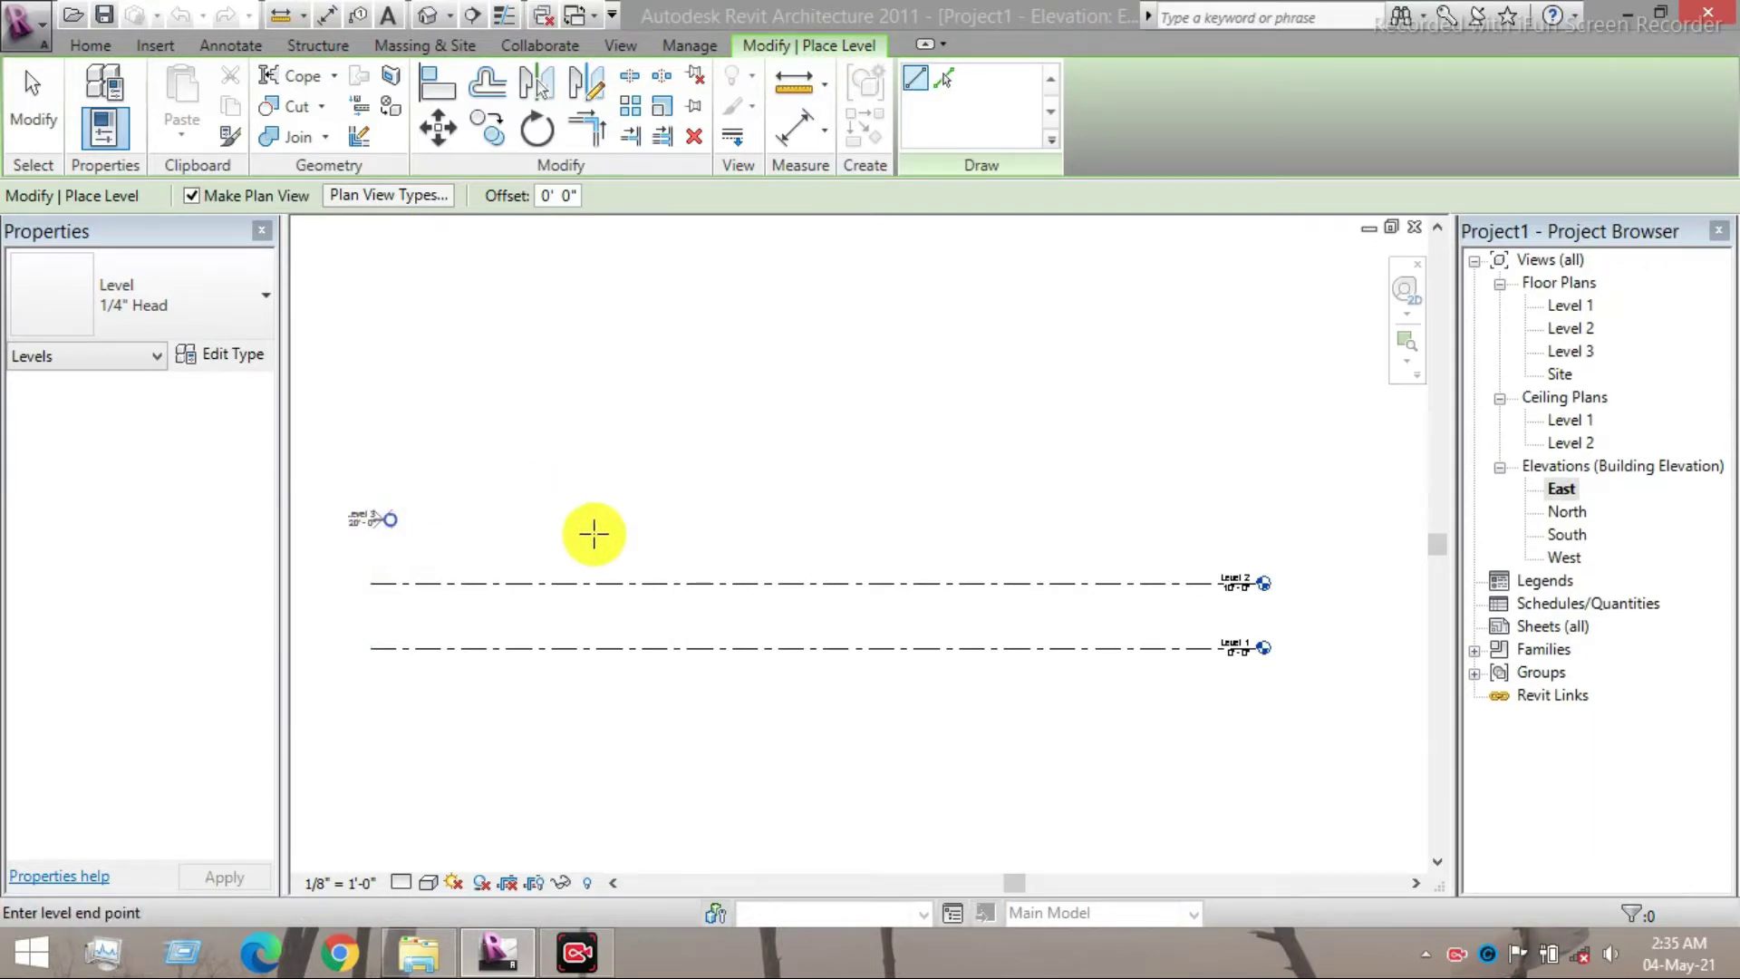
click(1262, 519)
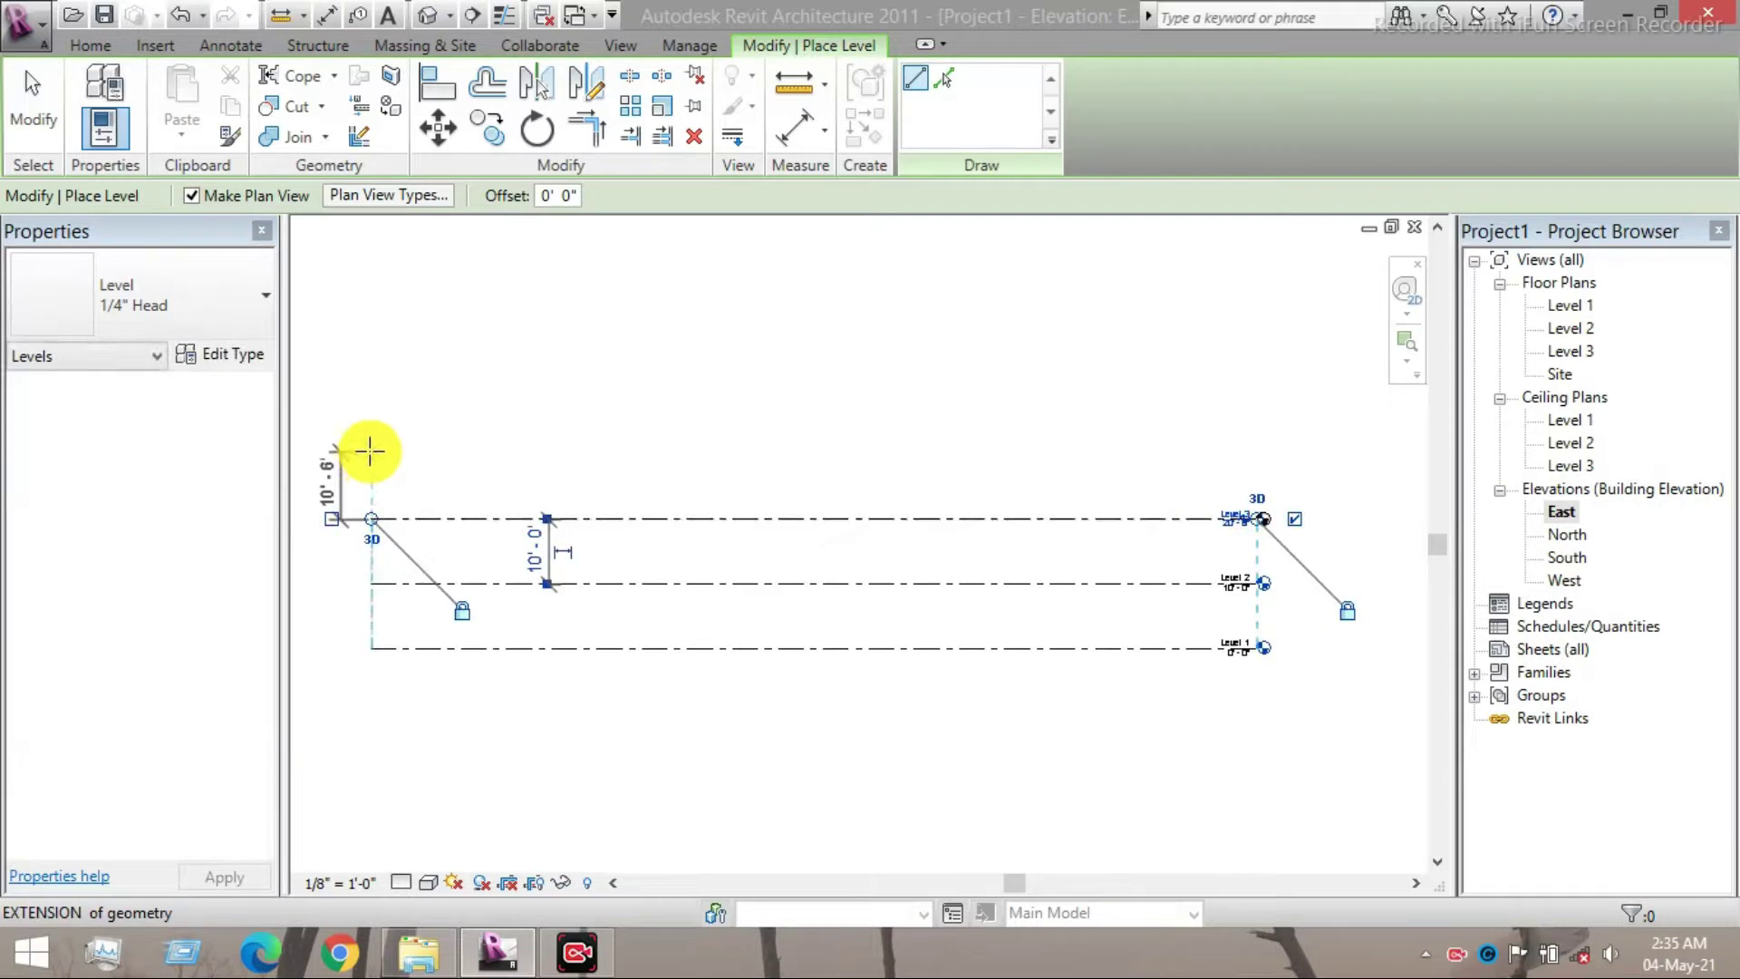
- Add three more levels above the topmost one at 10' spacing, aligned with both ends of the existing levels
text(10)
key(Return)
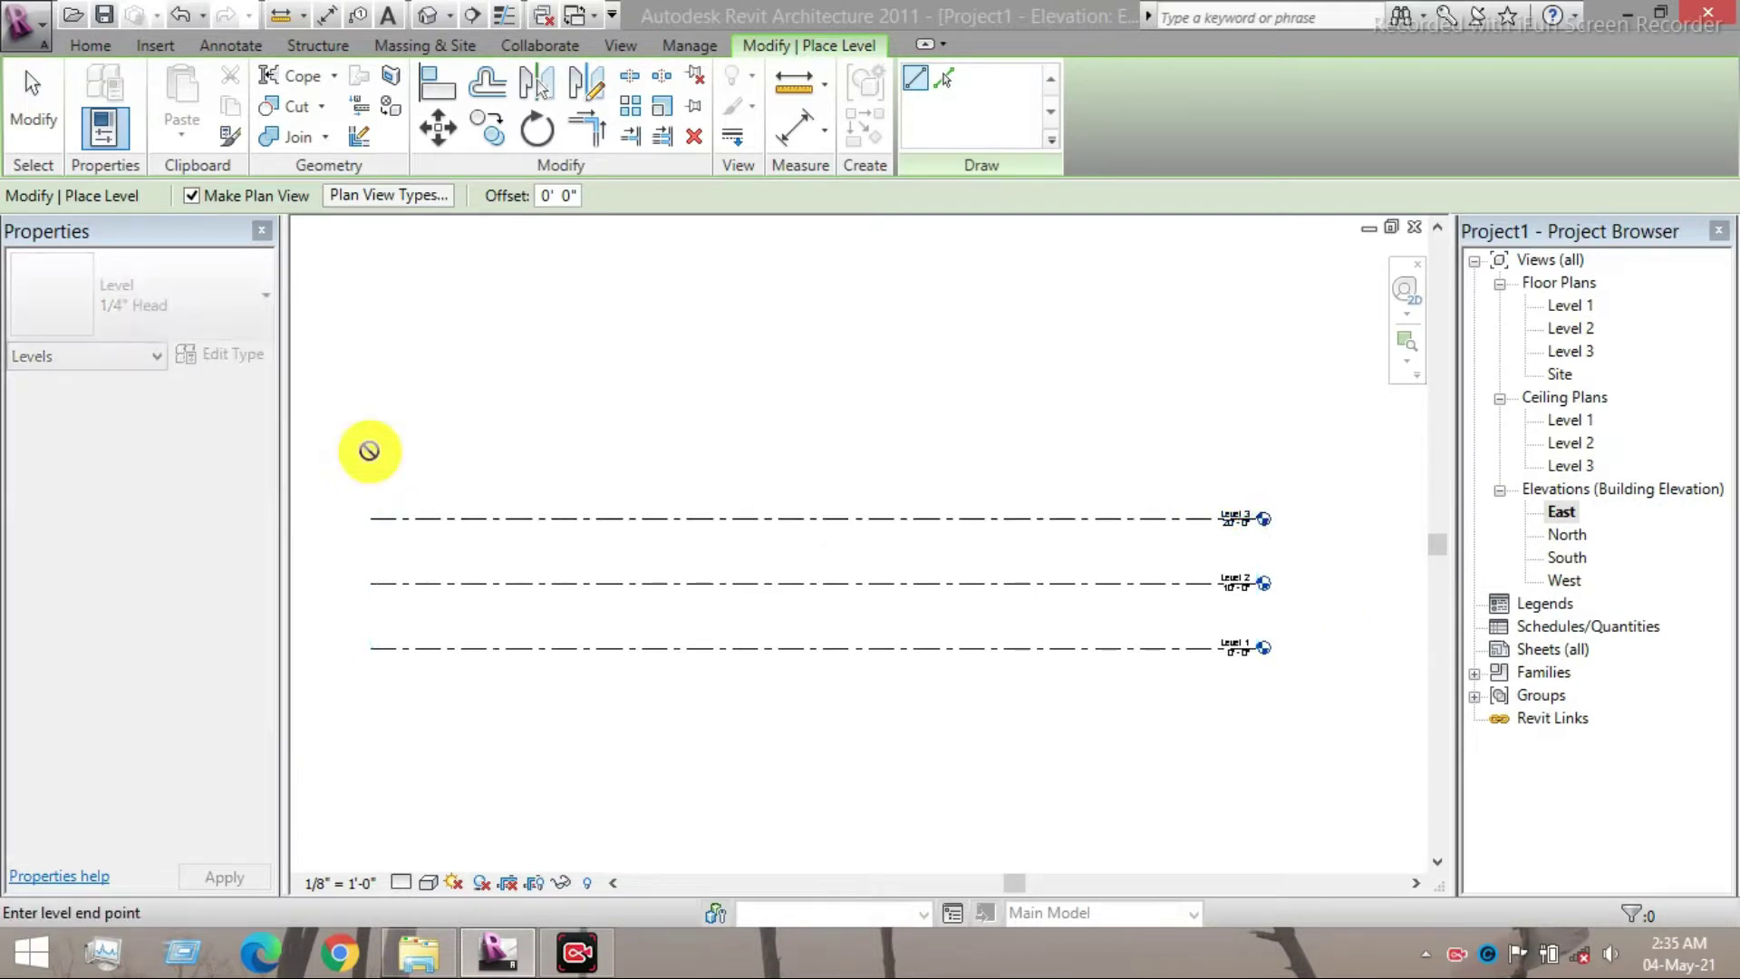
click(1260, 448)
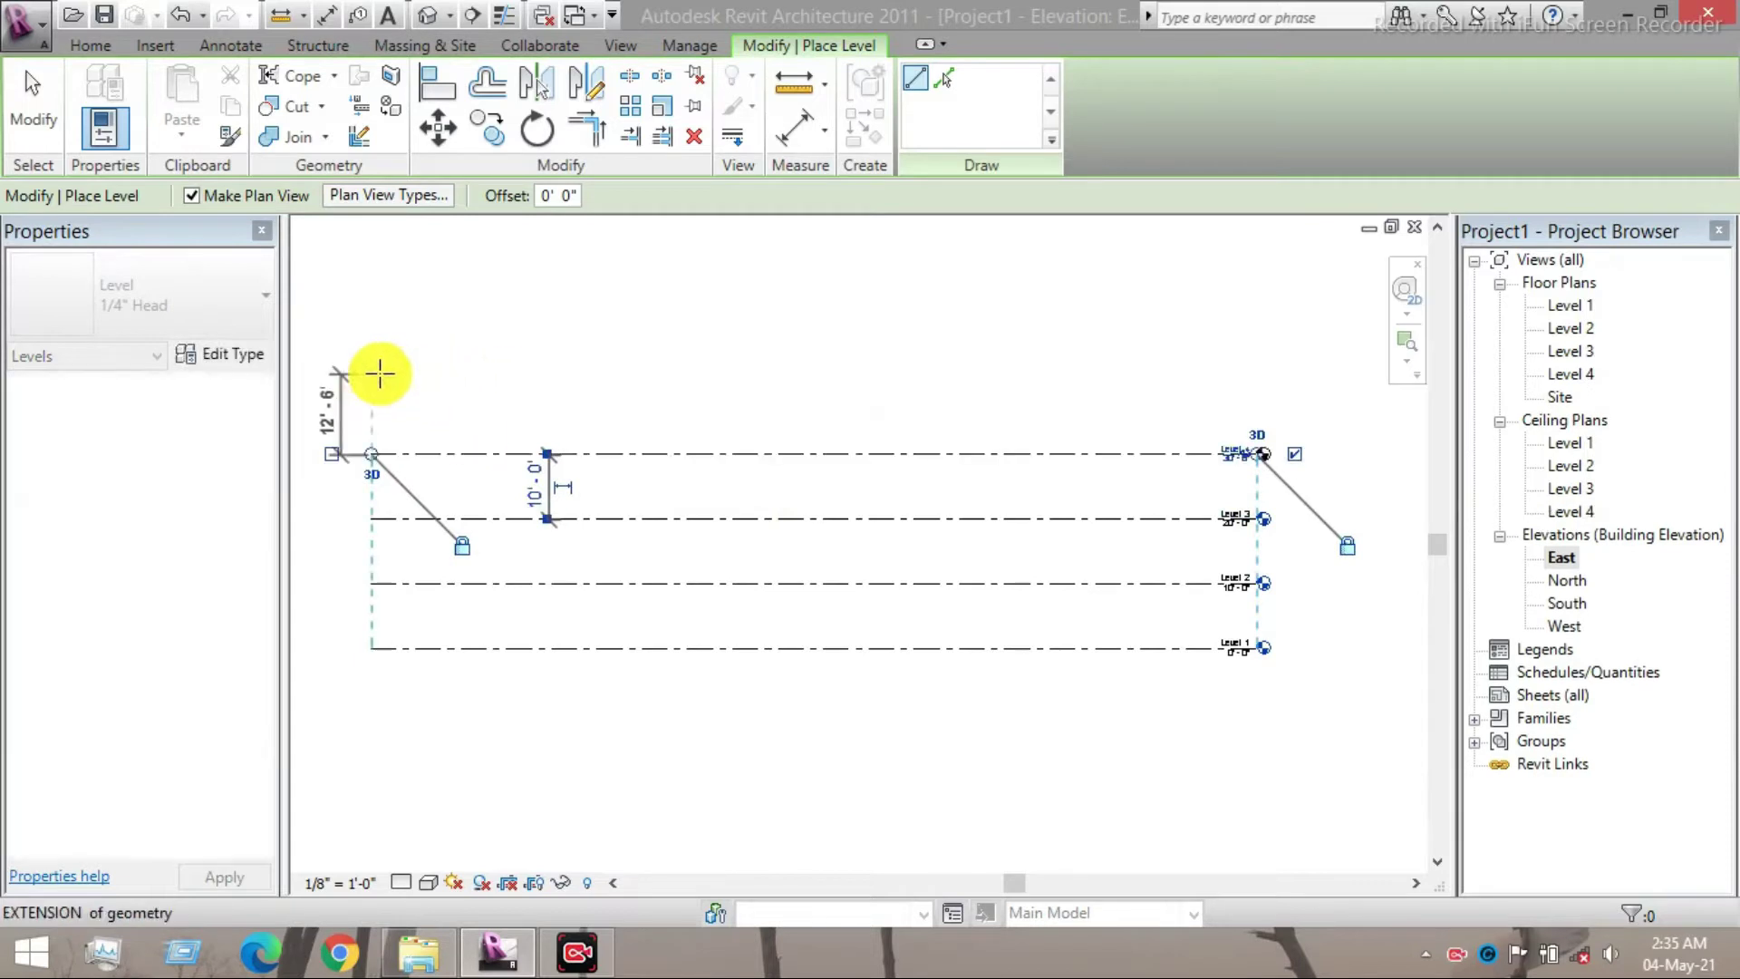
text(10)
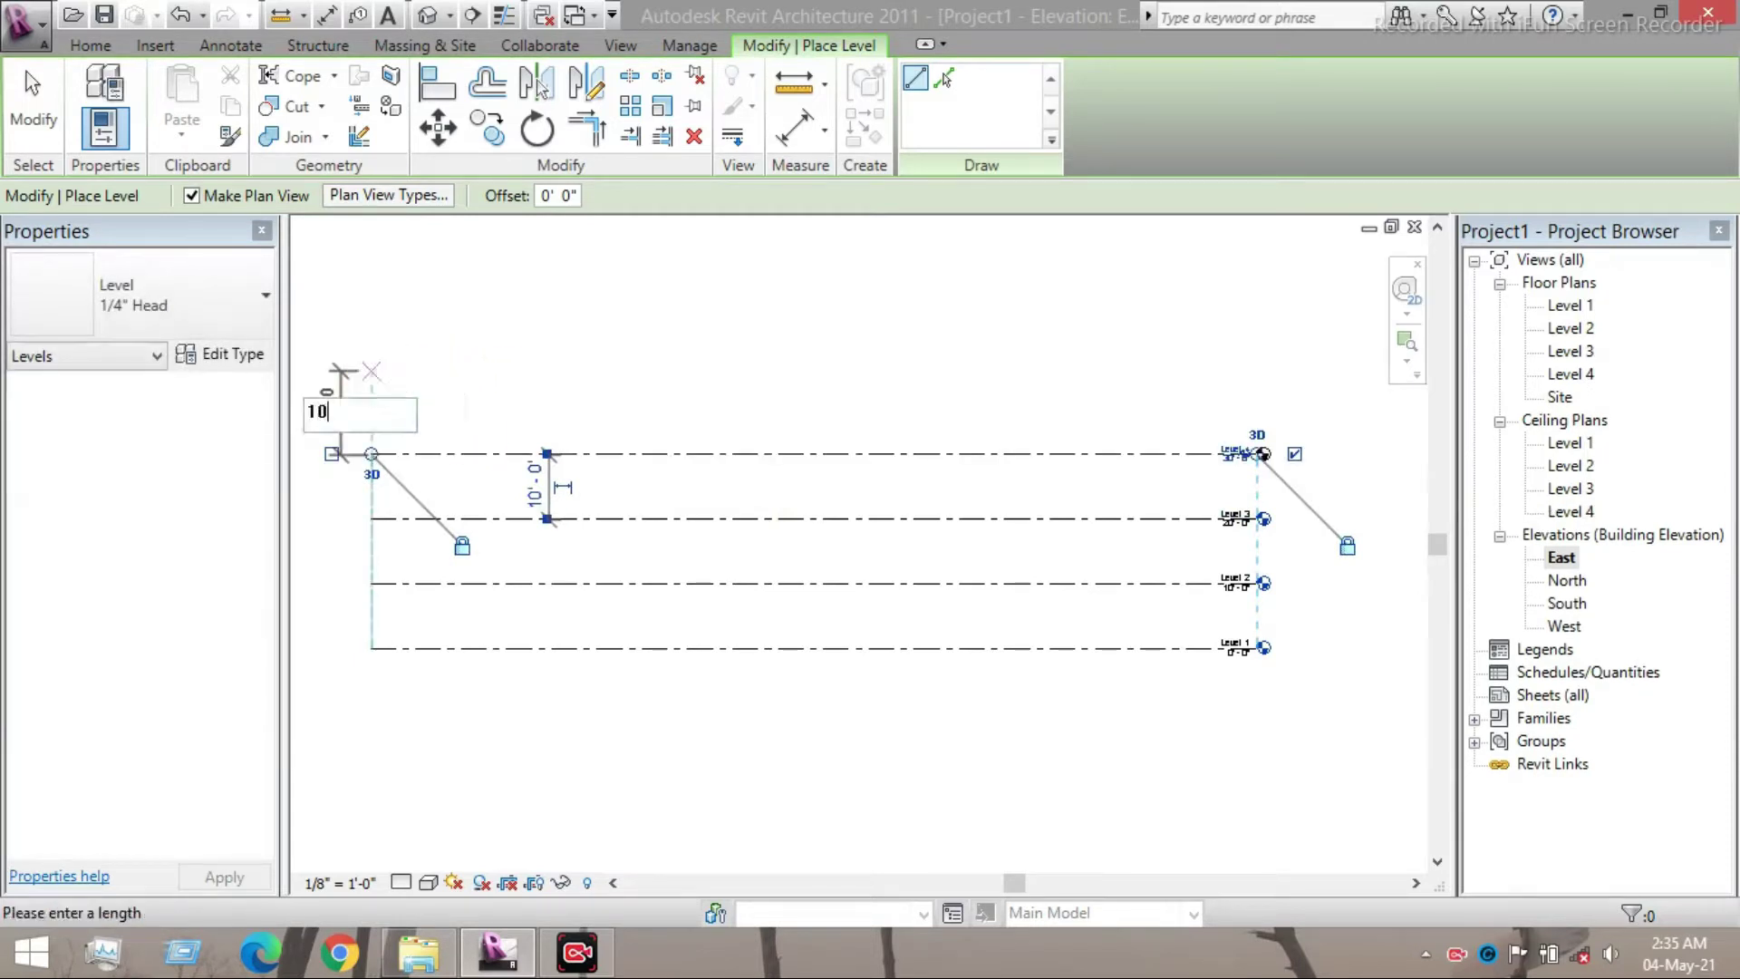
key(Return)
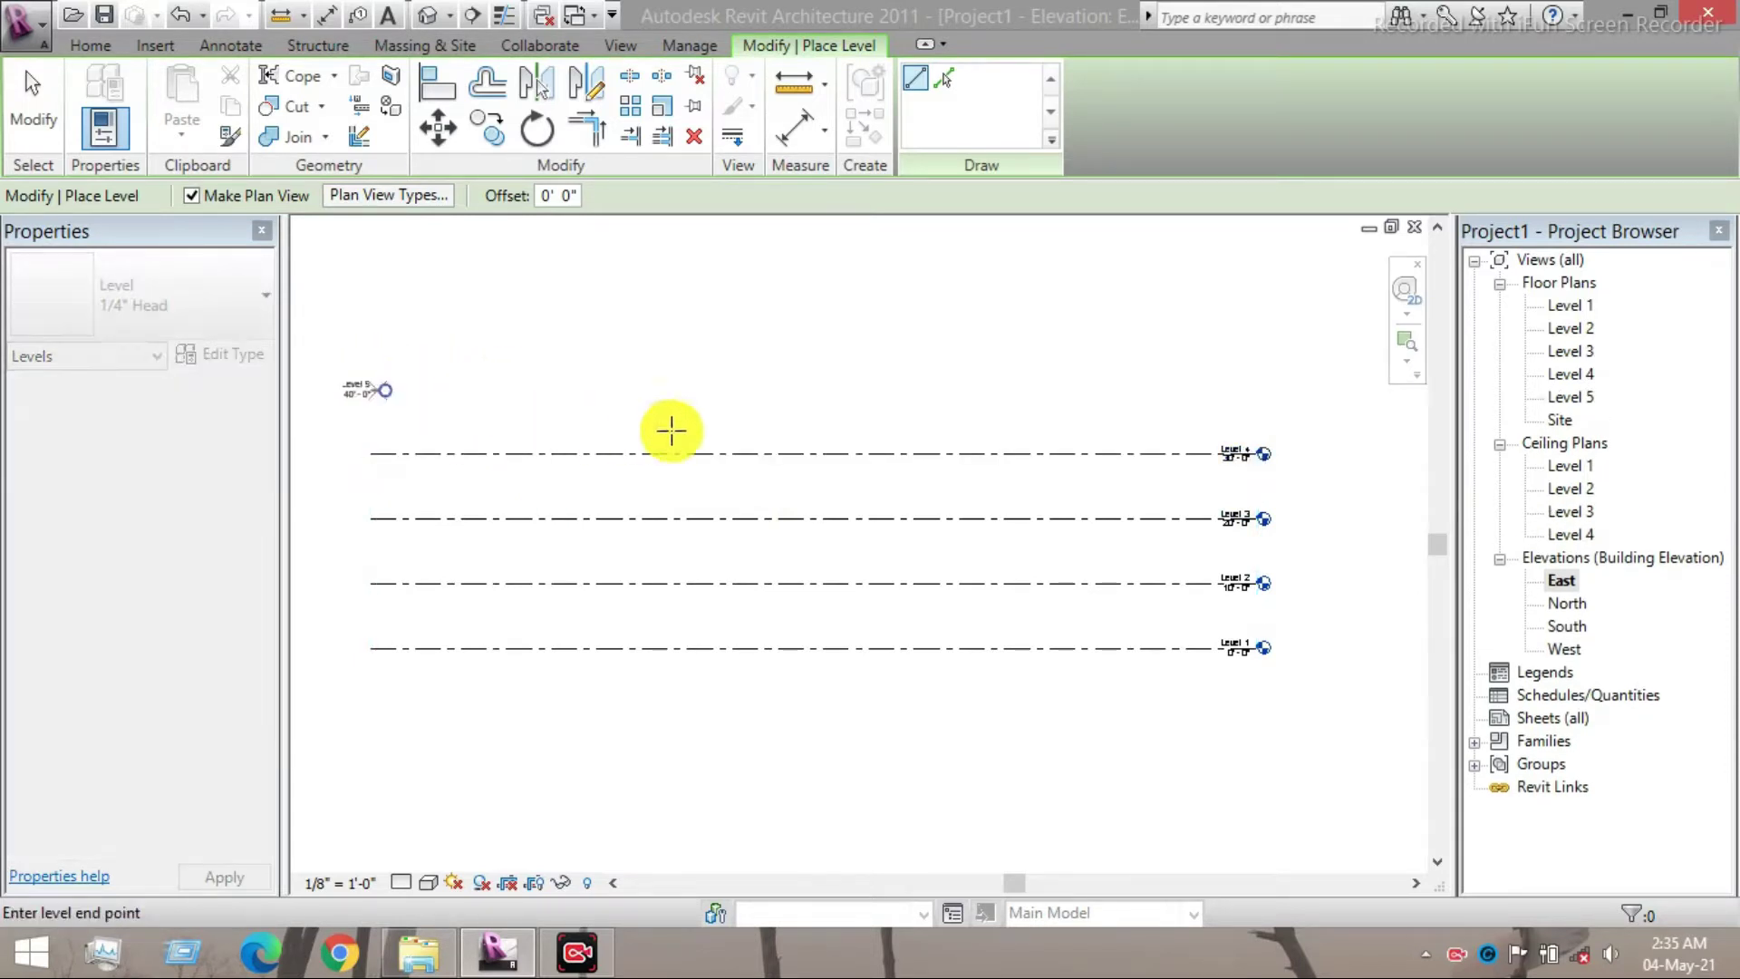
click(936, 390)
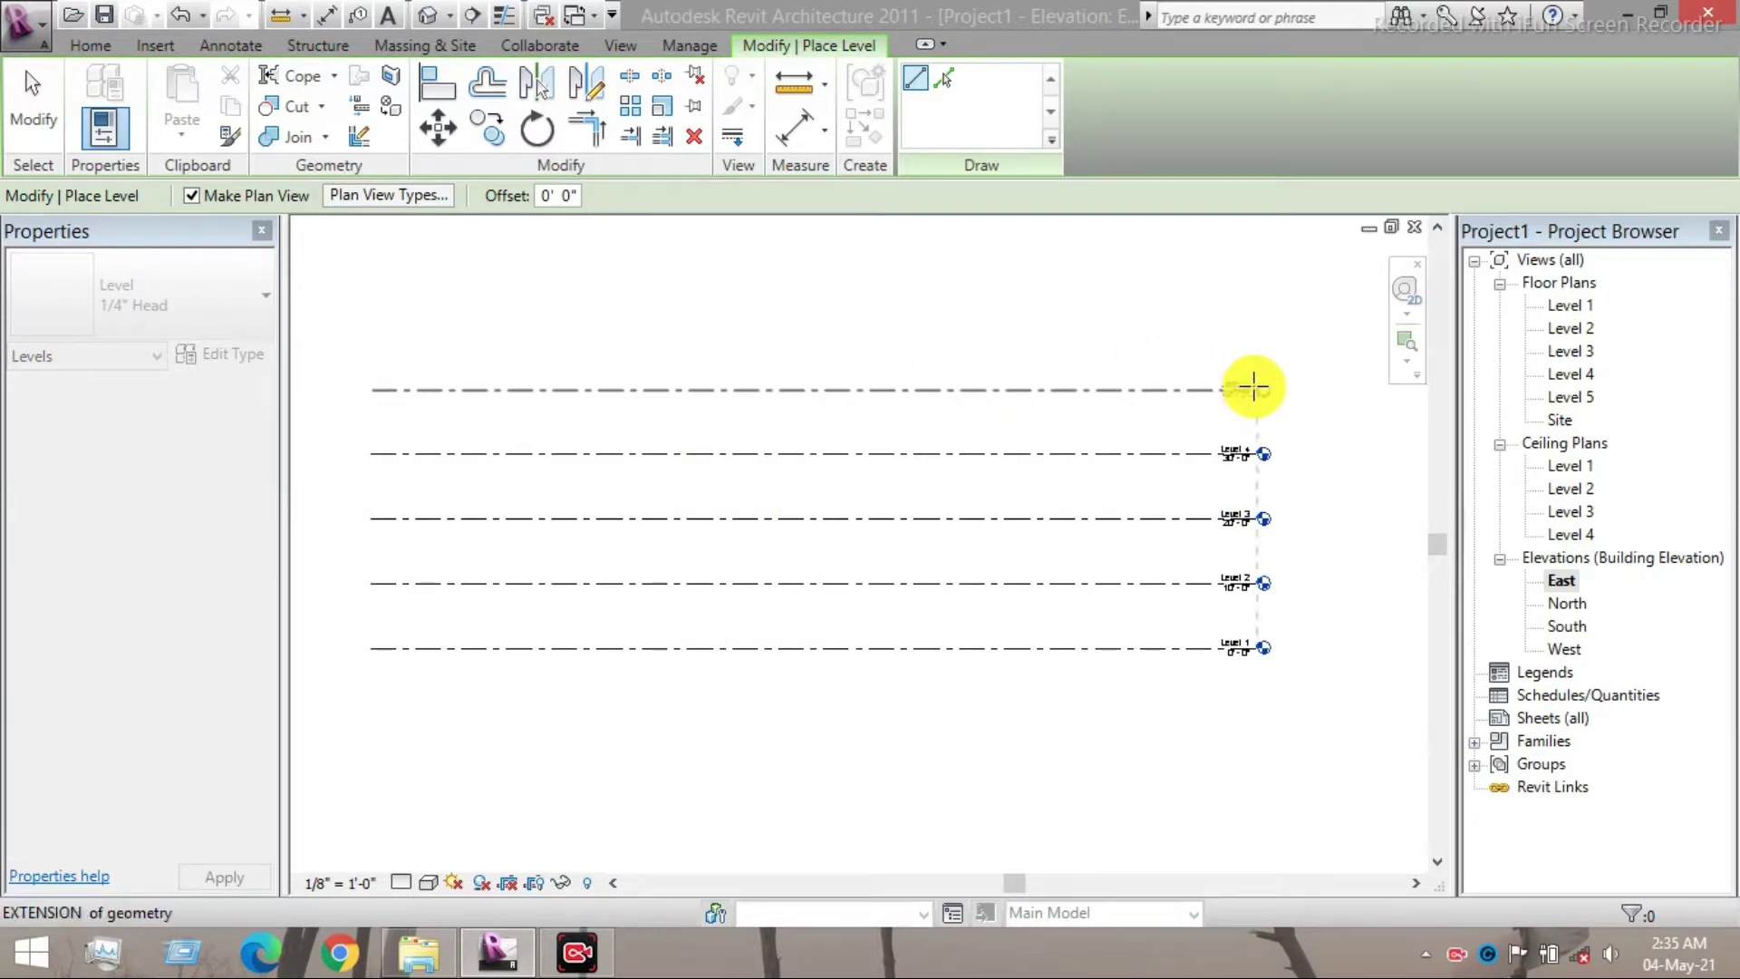
click(1256, 390)
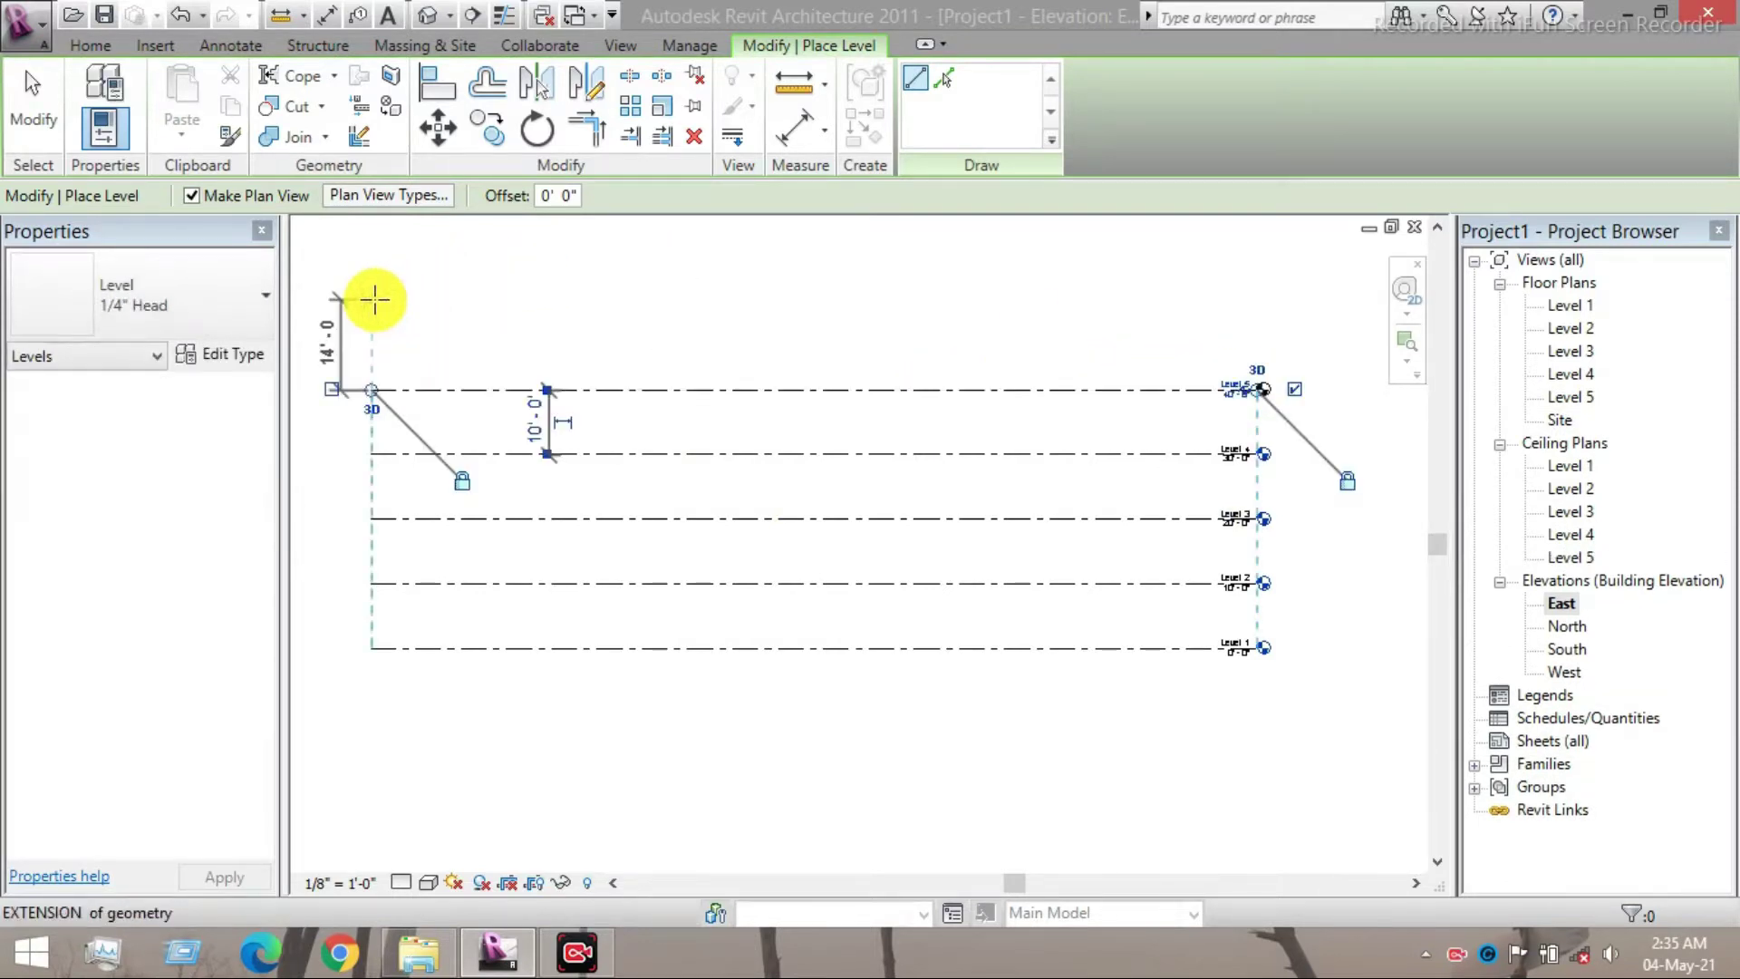
text(10)
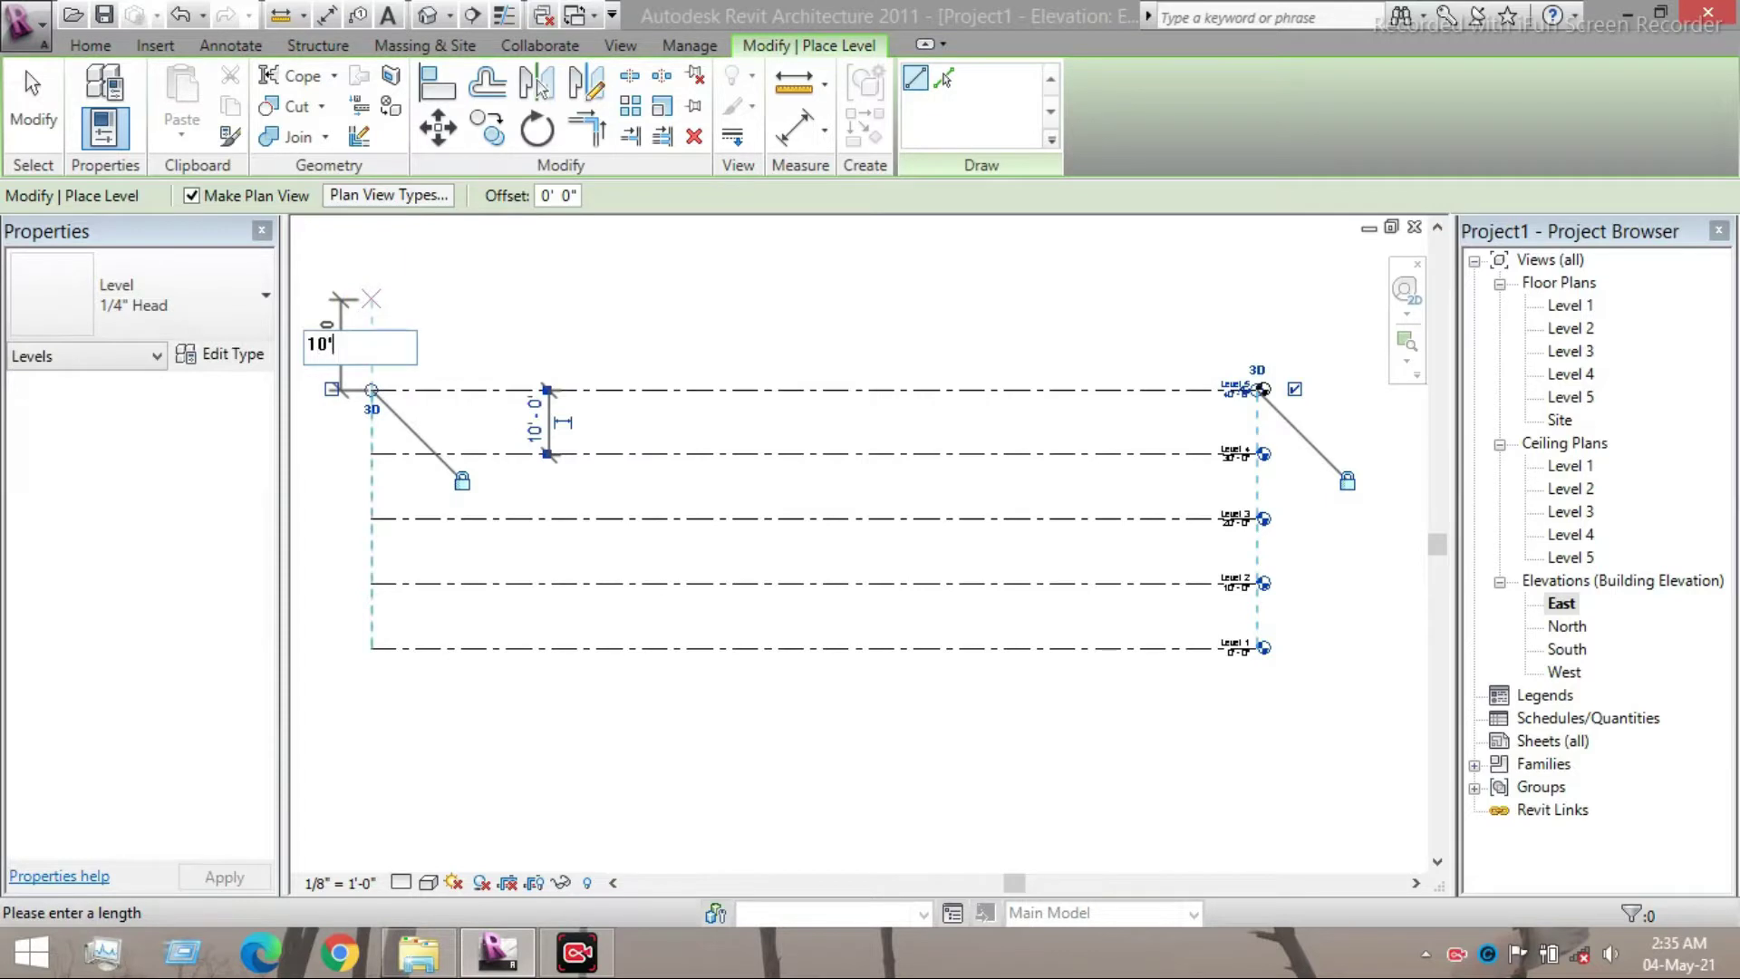
text(')
key(Return)
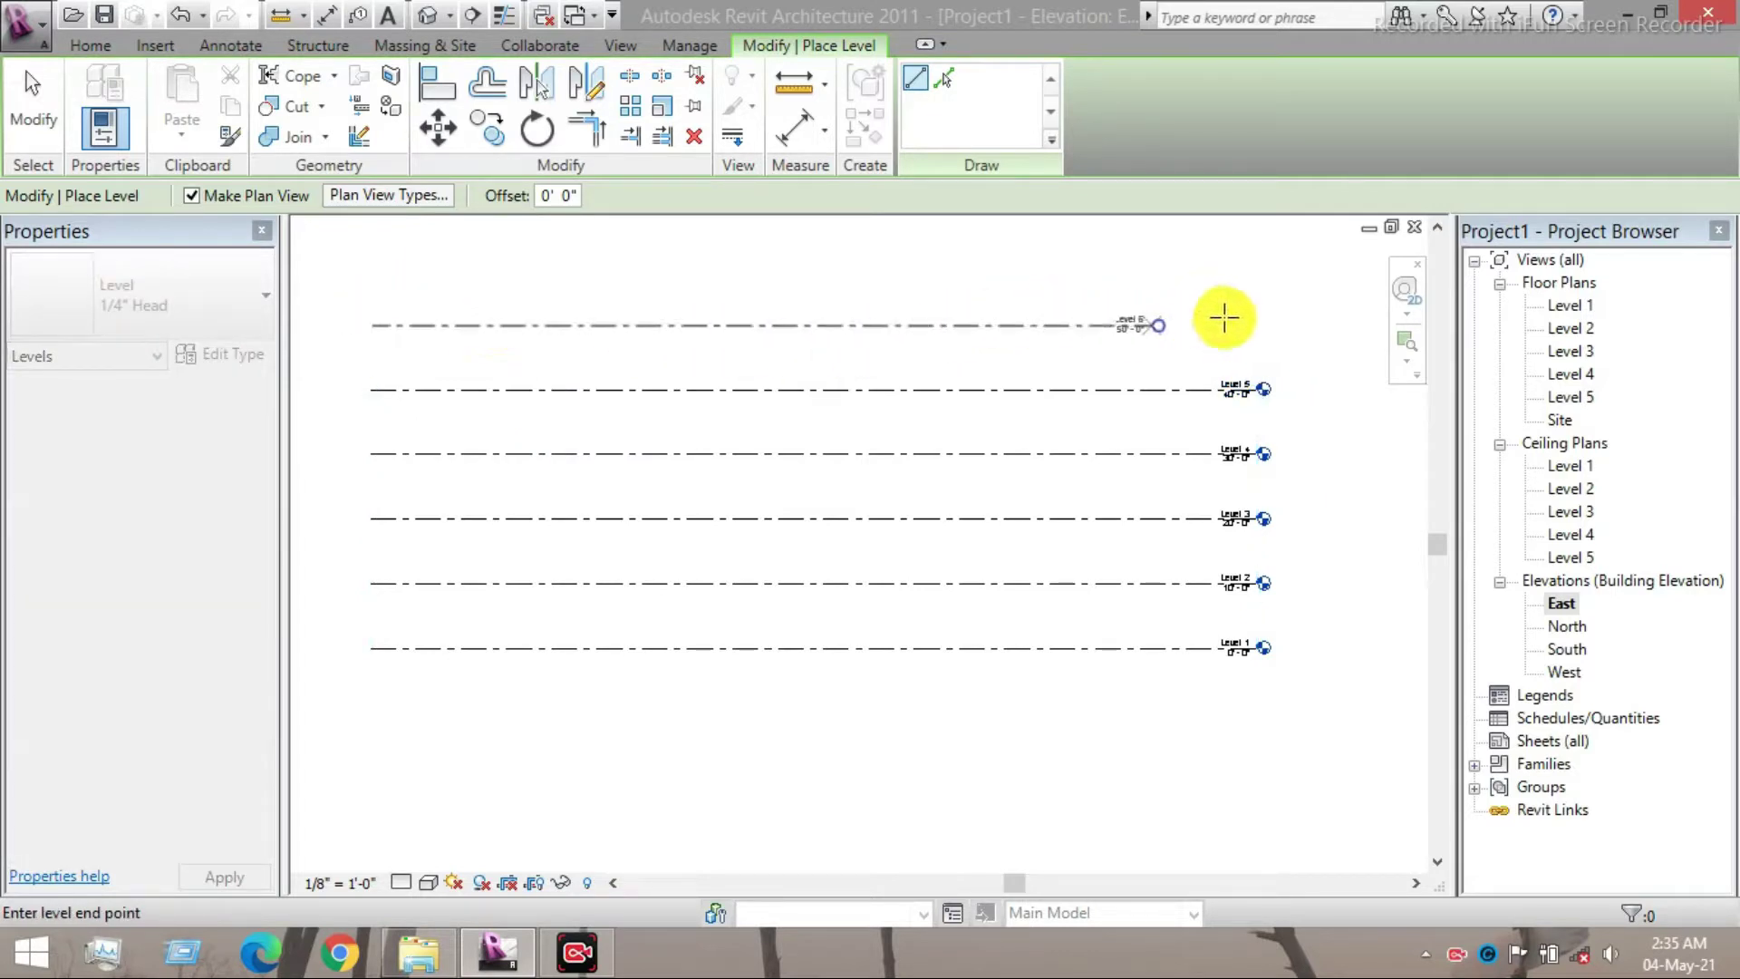
click(1210, 317)
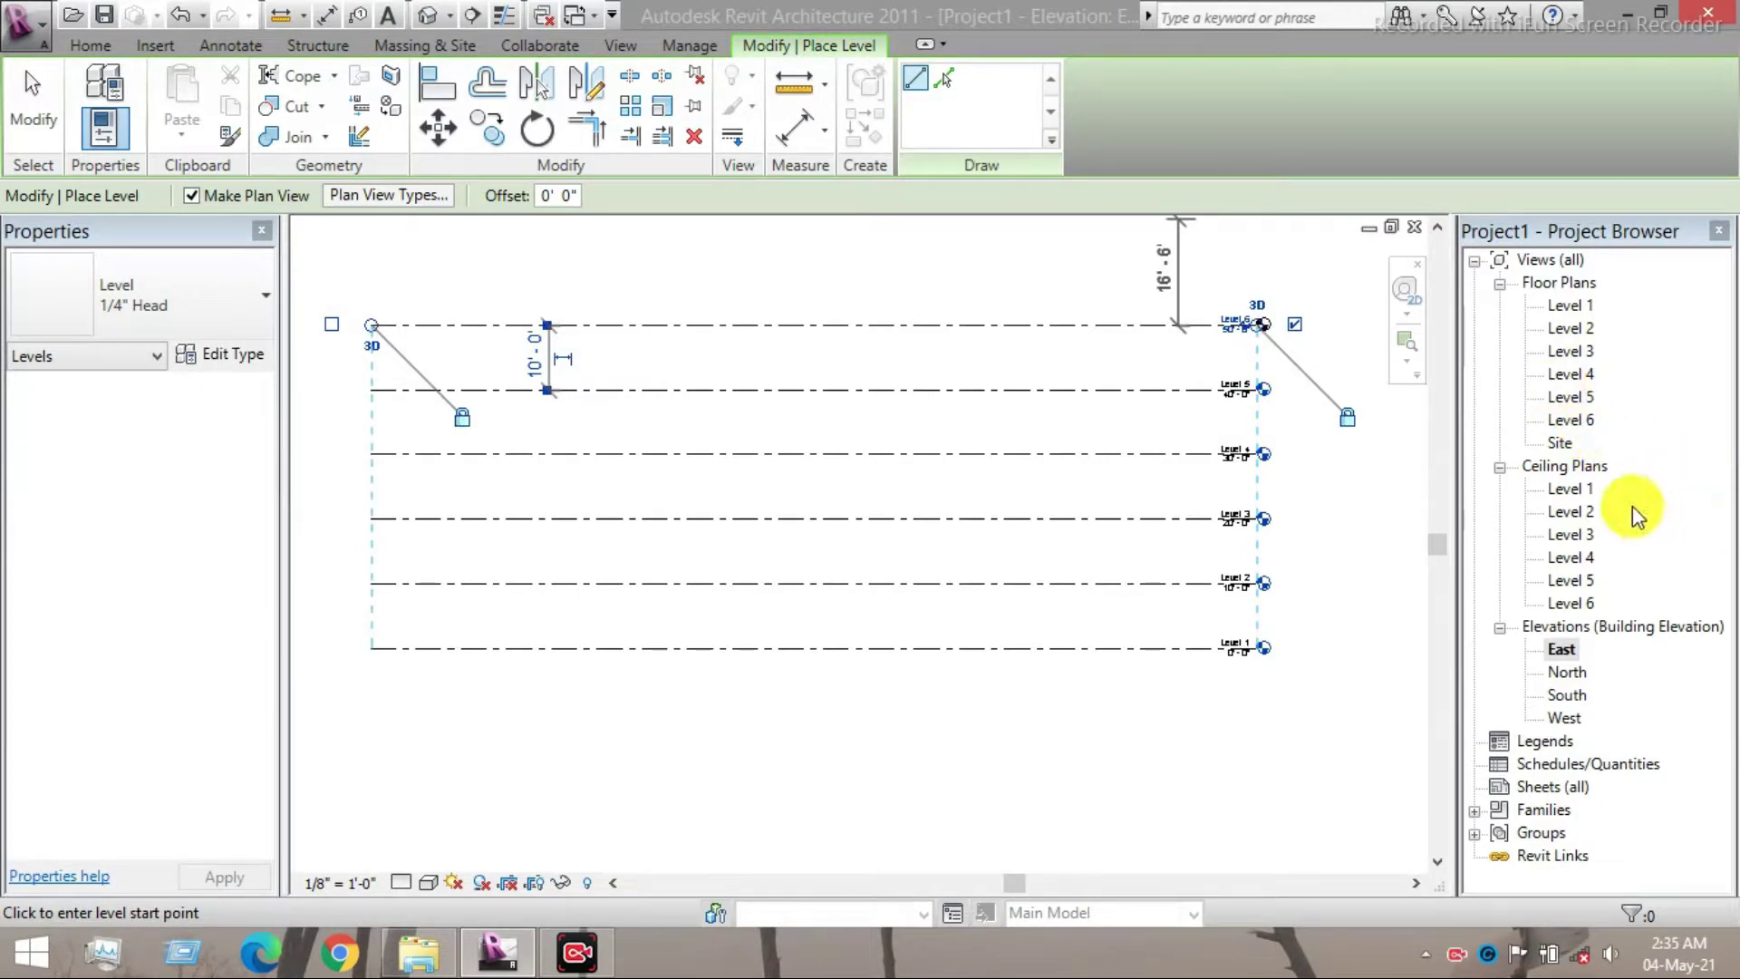
- Open the Level 1 floor plan and start an in-place mass named Mass 1
double_click(1572, 305)
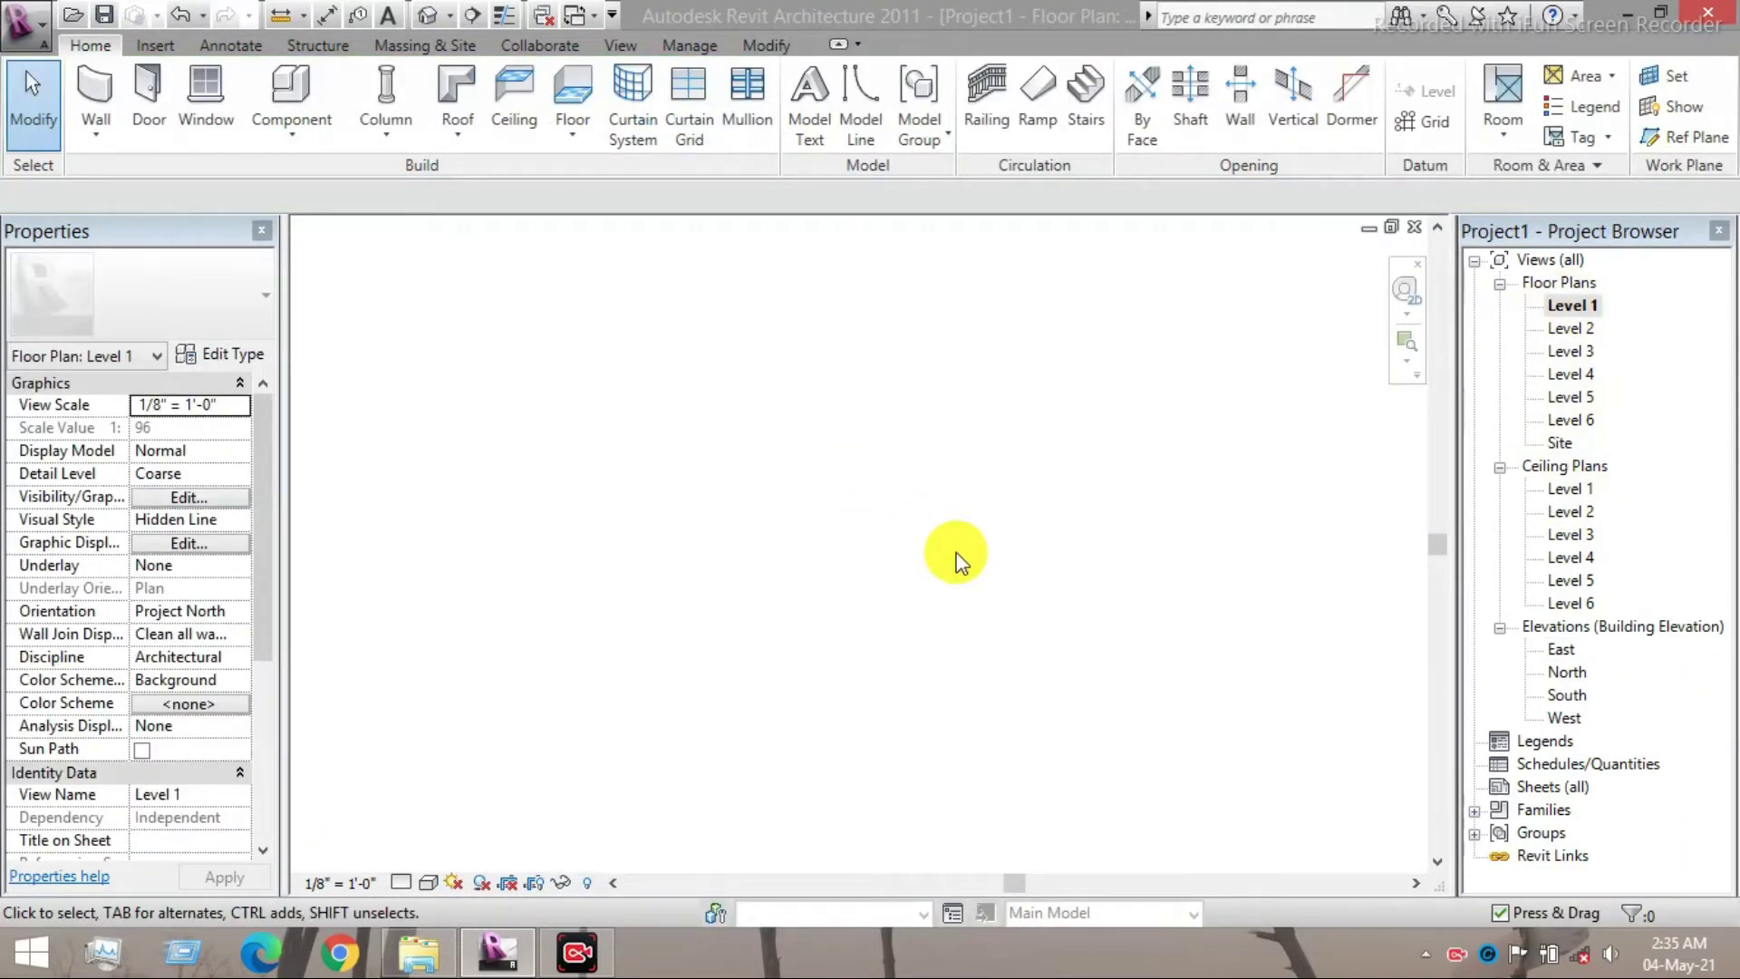
click(399, 45)
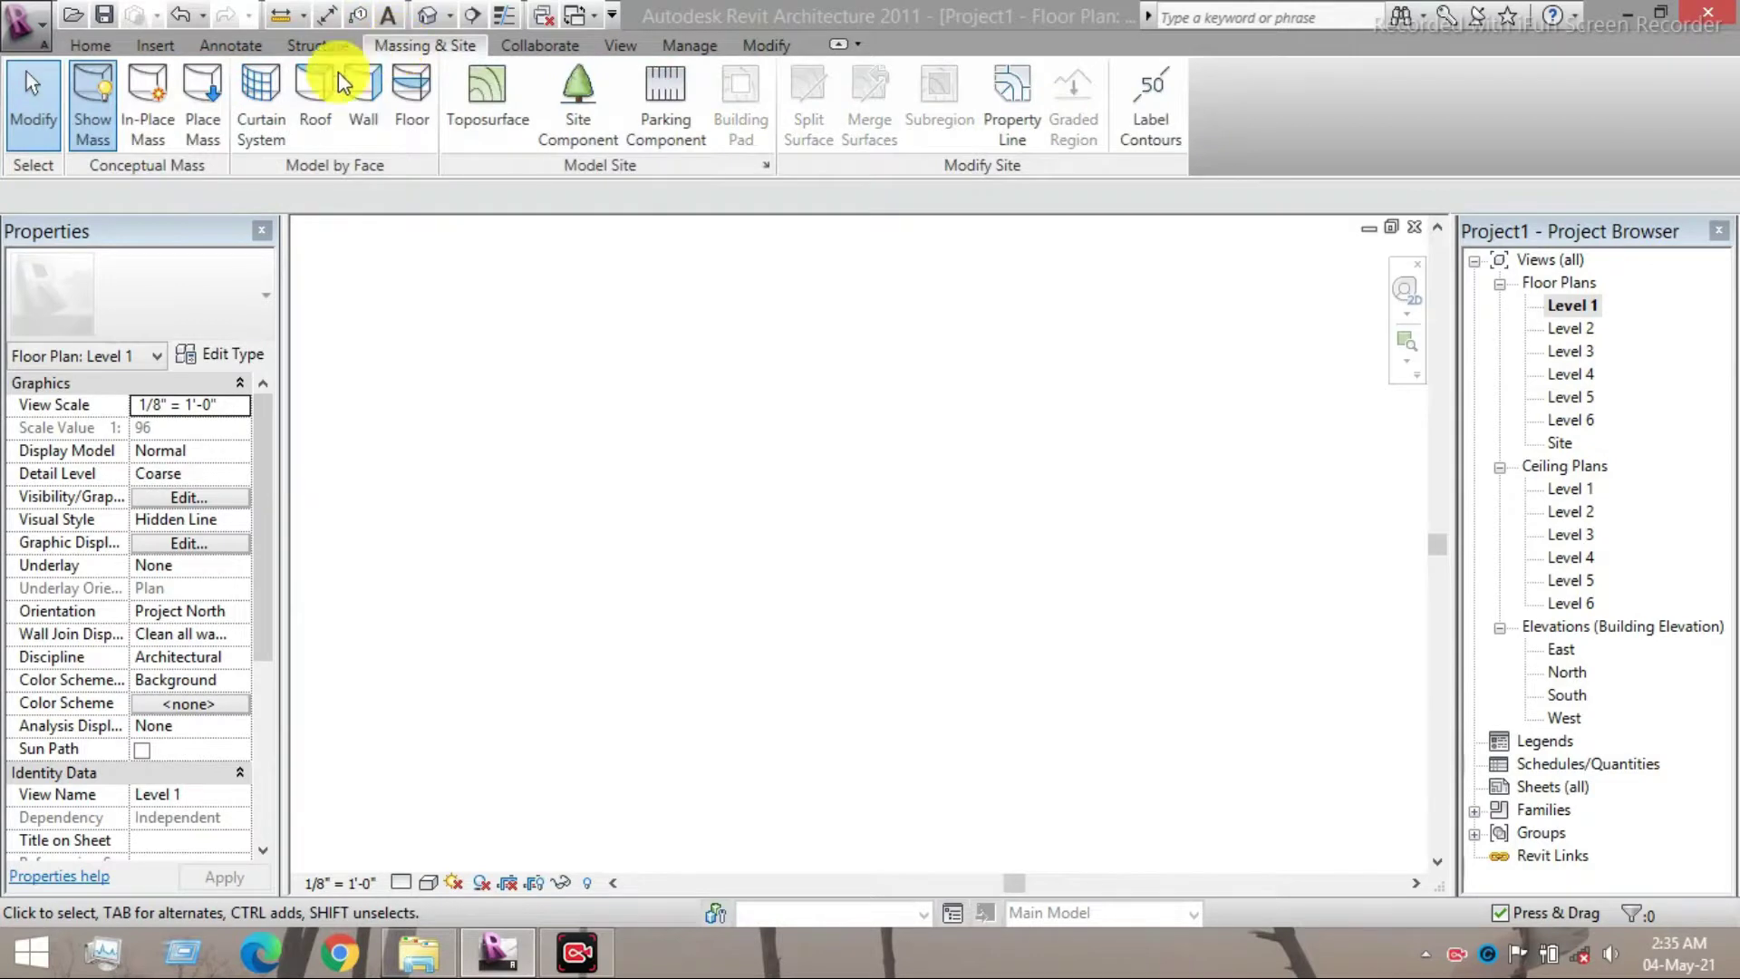
click(147, 129)
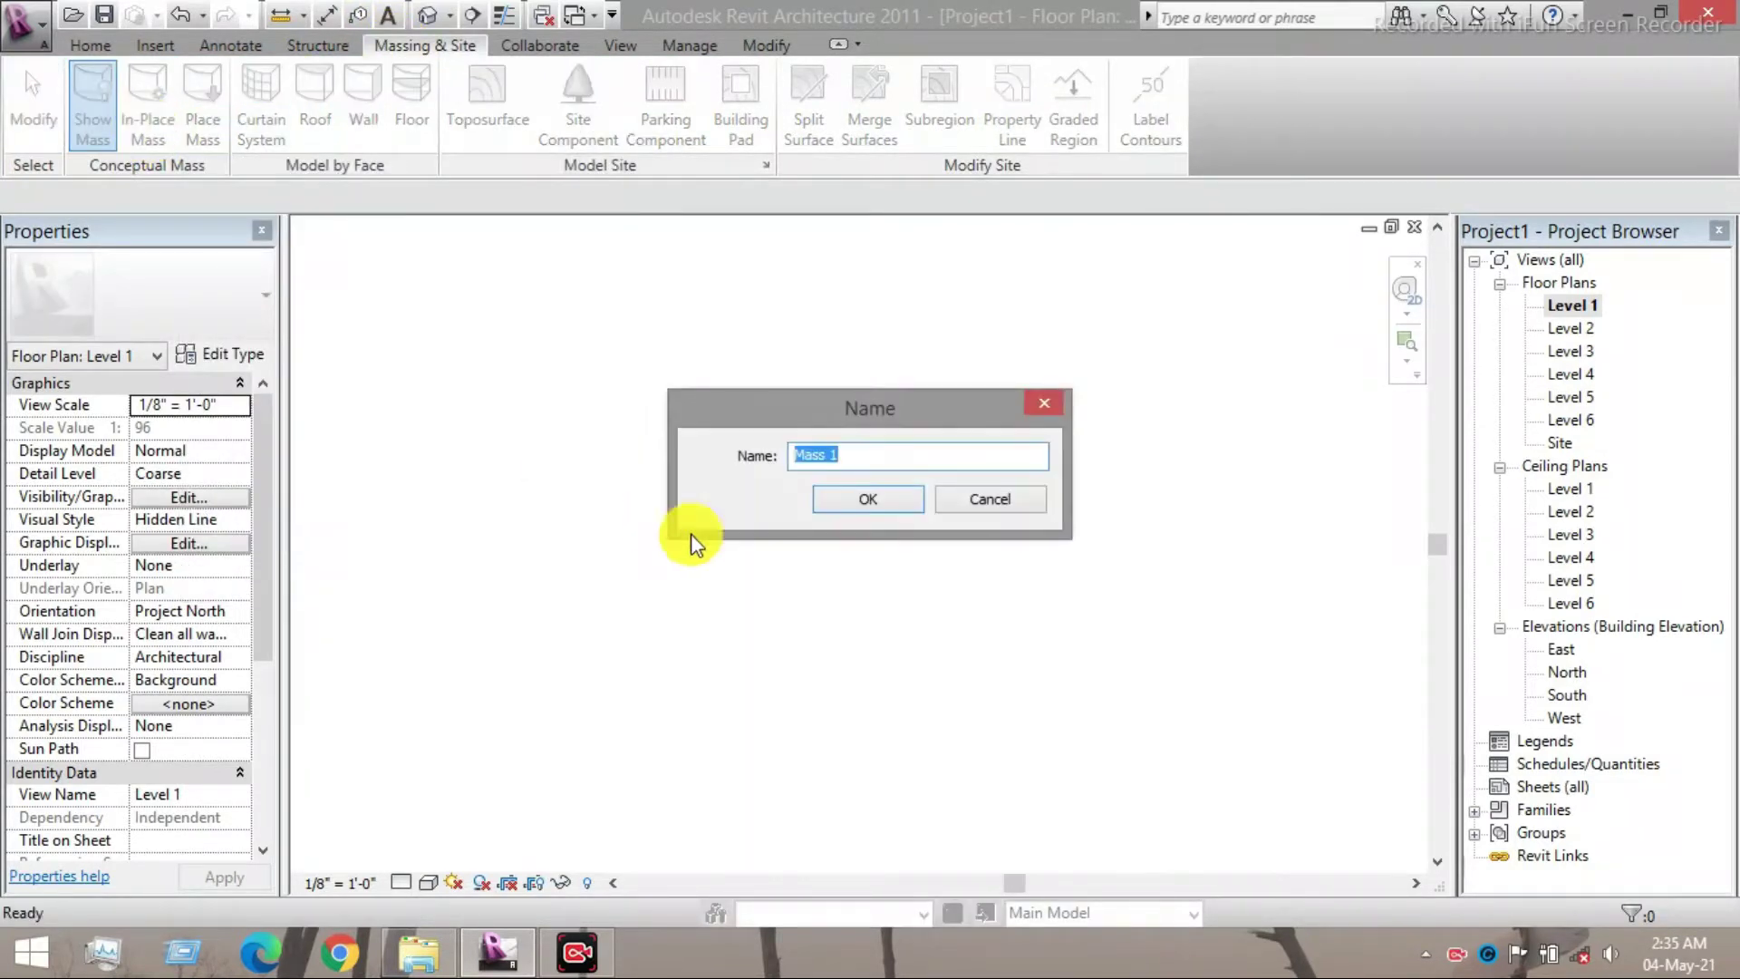
click(868, 499)
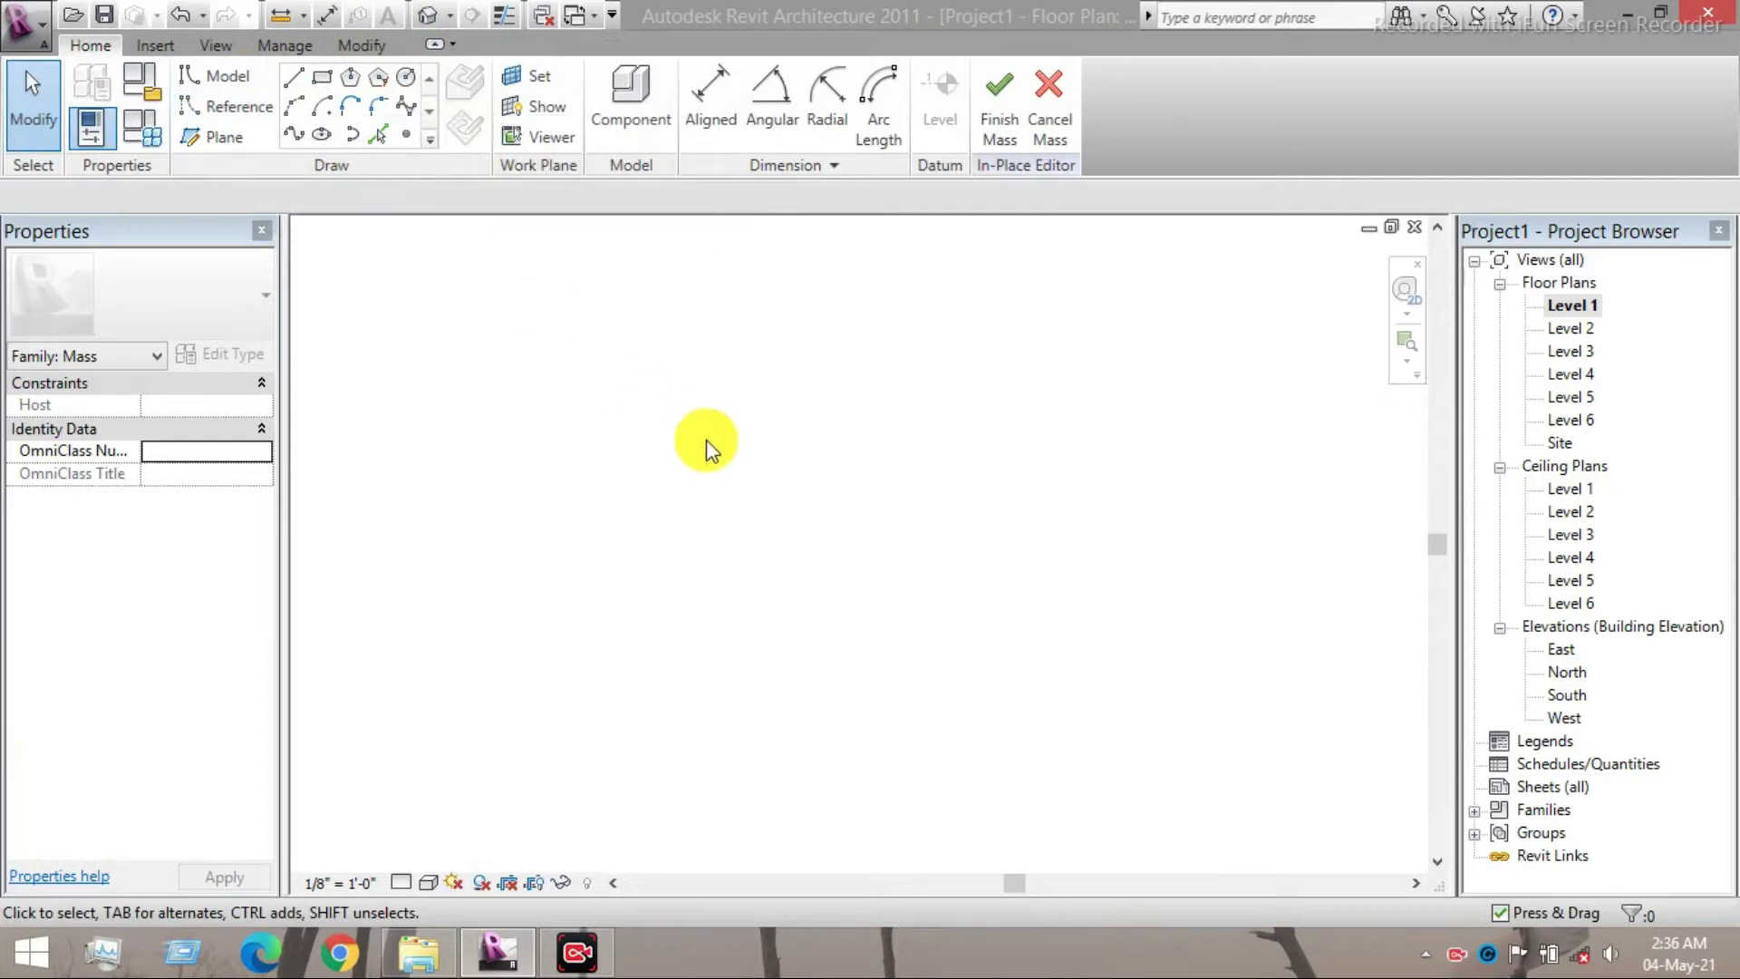
- Draw a rectangle of model lines about 56' wide between the elevation markers on Level 1
scroll(737, 486, down, 3)
scroll(716, 524, up, 2)
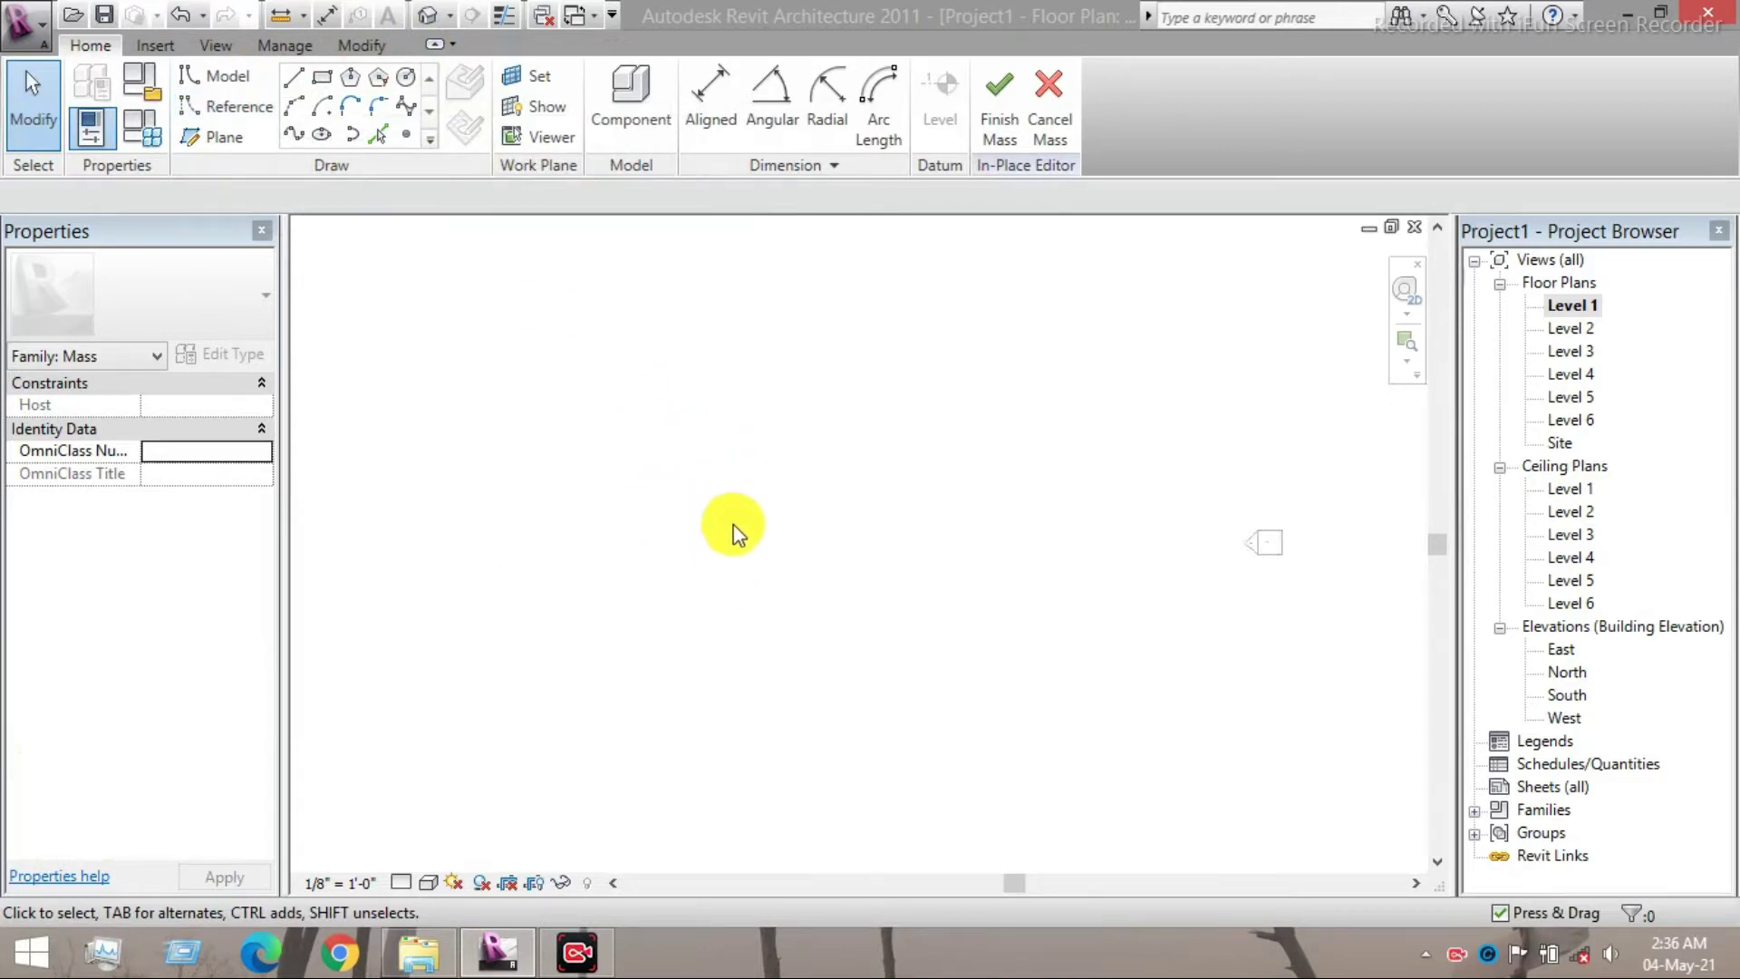
scroll(736, 521, down, 5)
scroll(743, 515, up, 5)
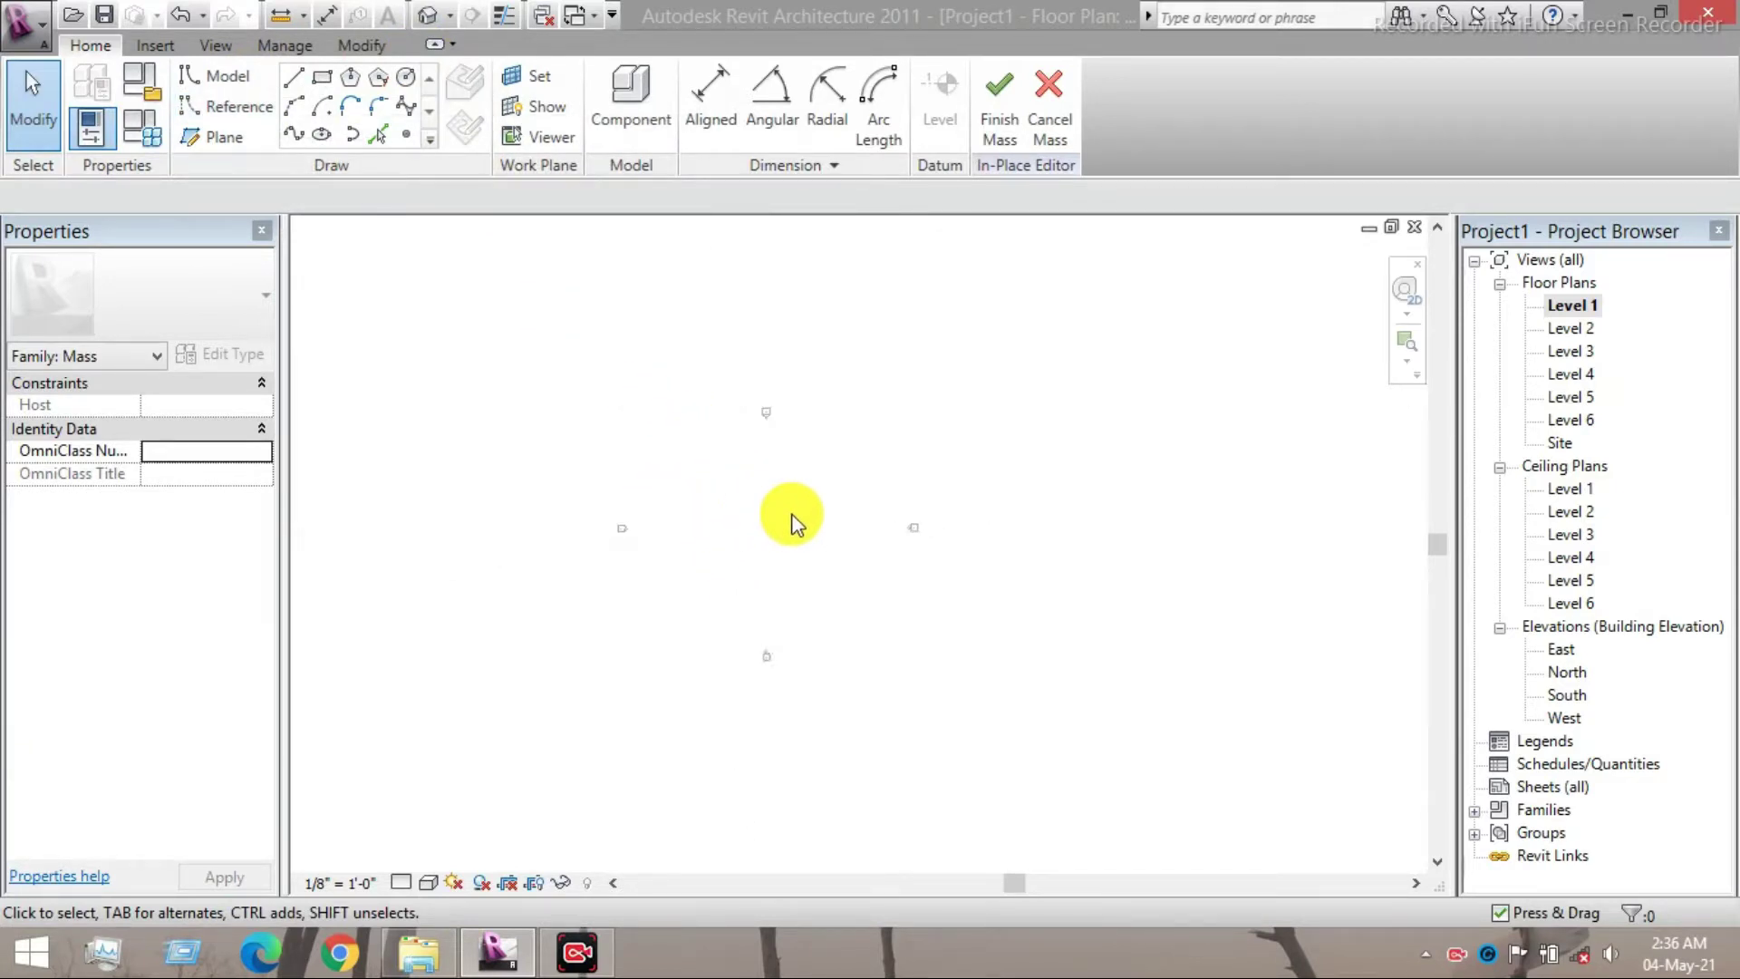
scroll(781, 544, up, 4)
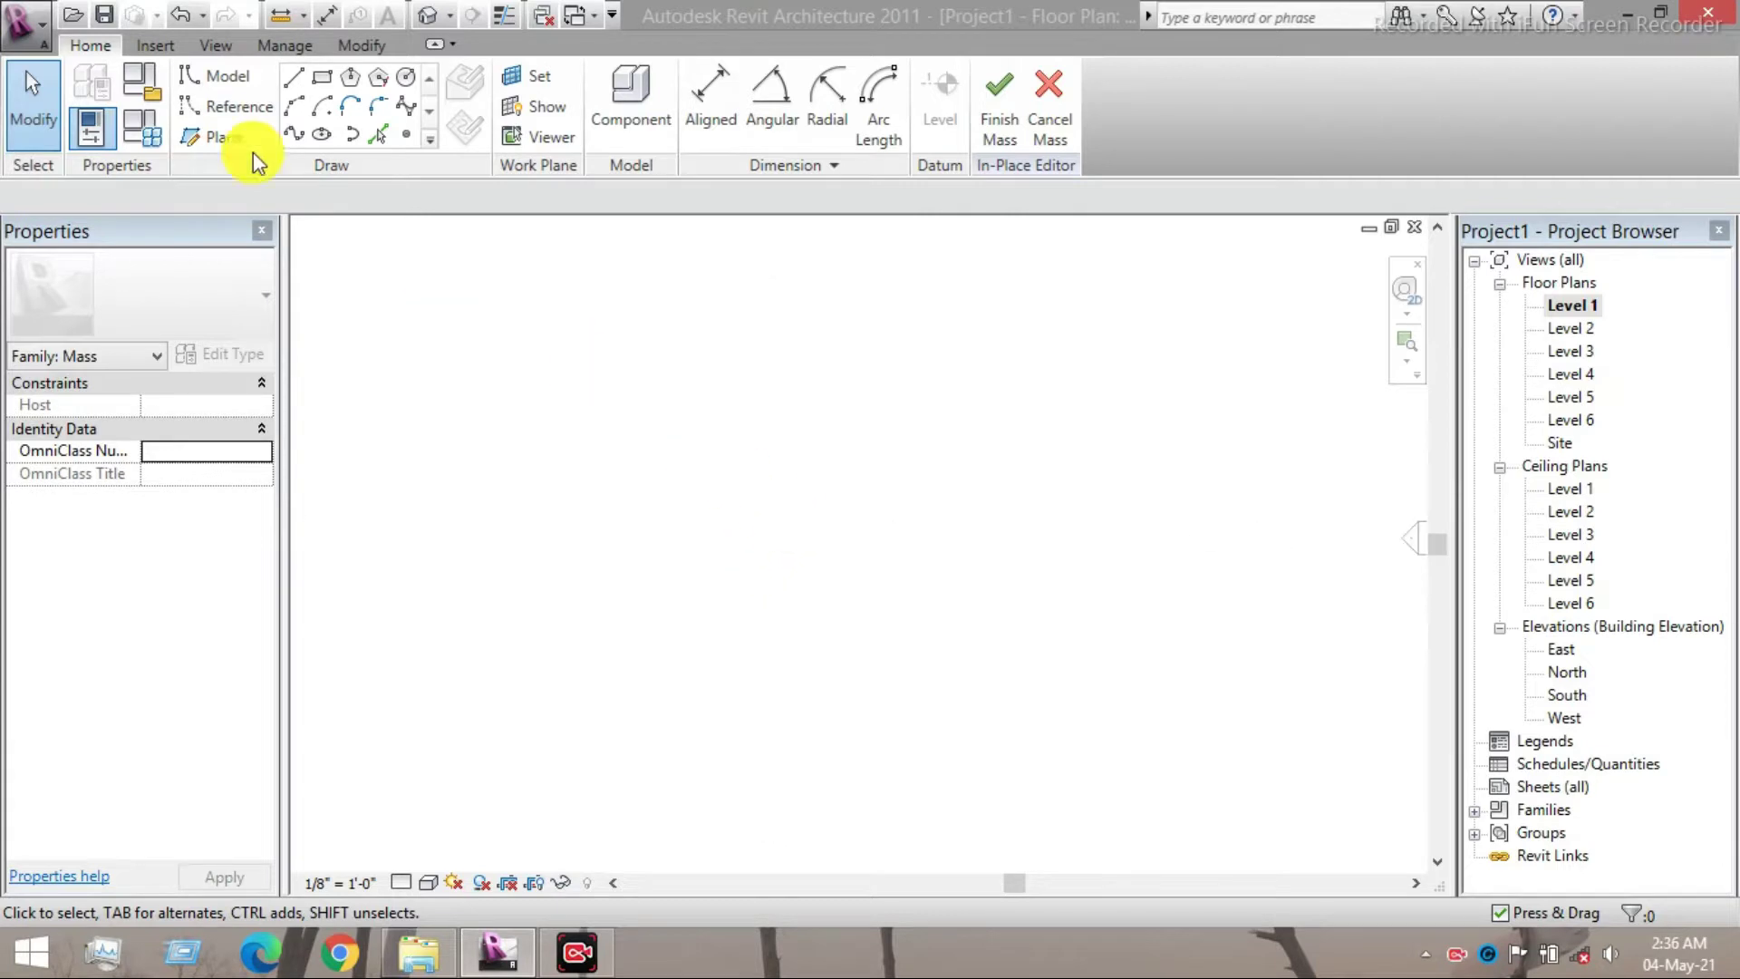
click(323, 78)
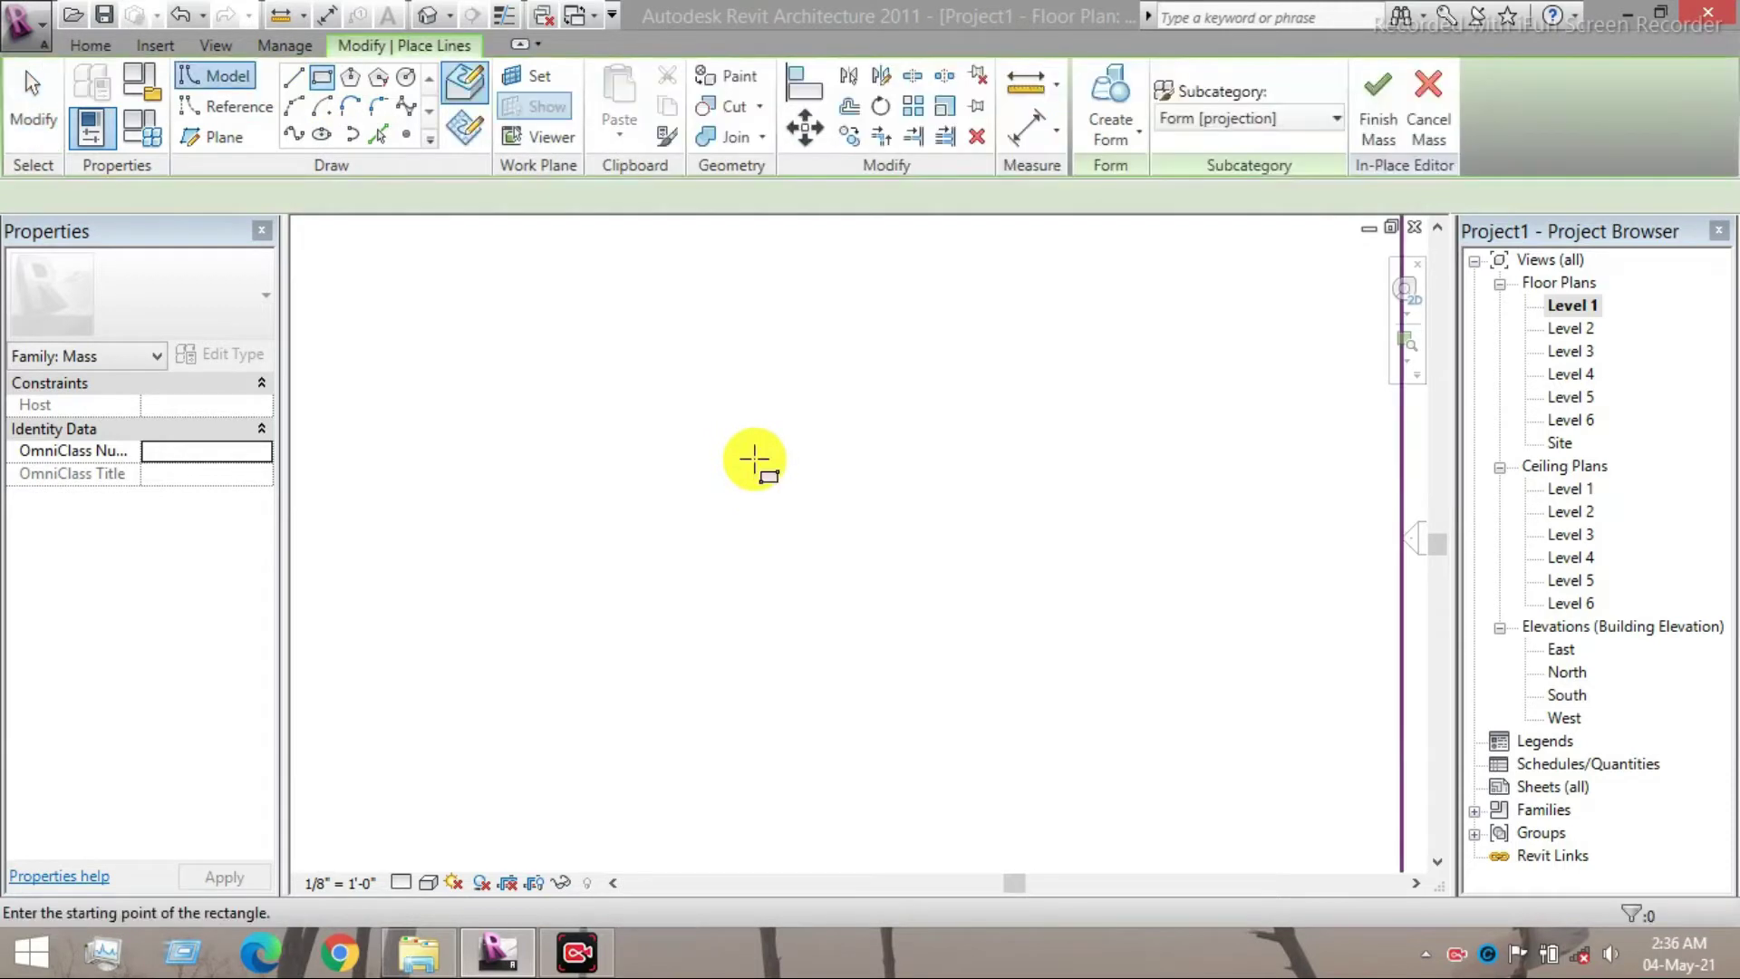
click(666, 422)
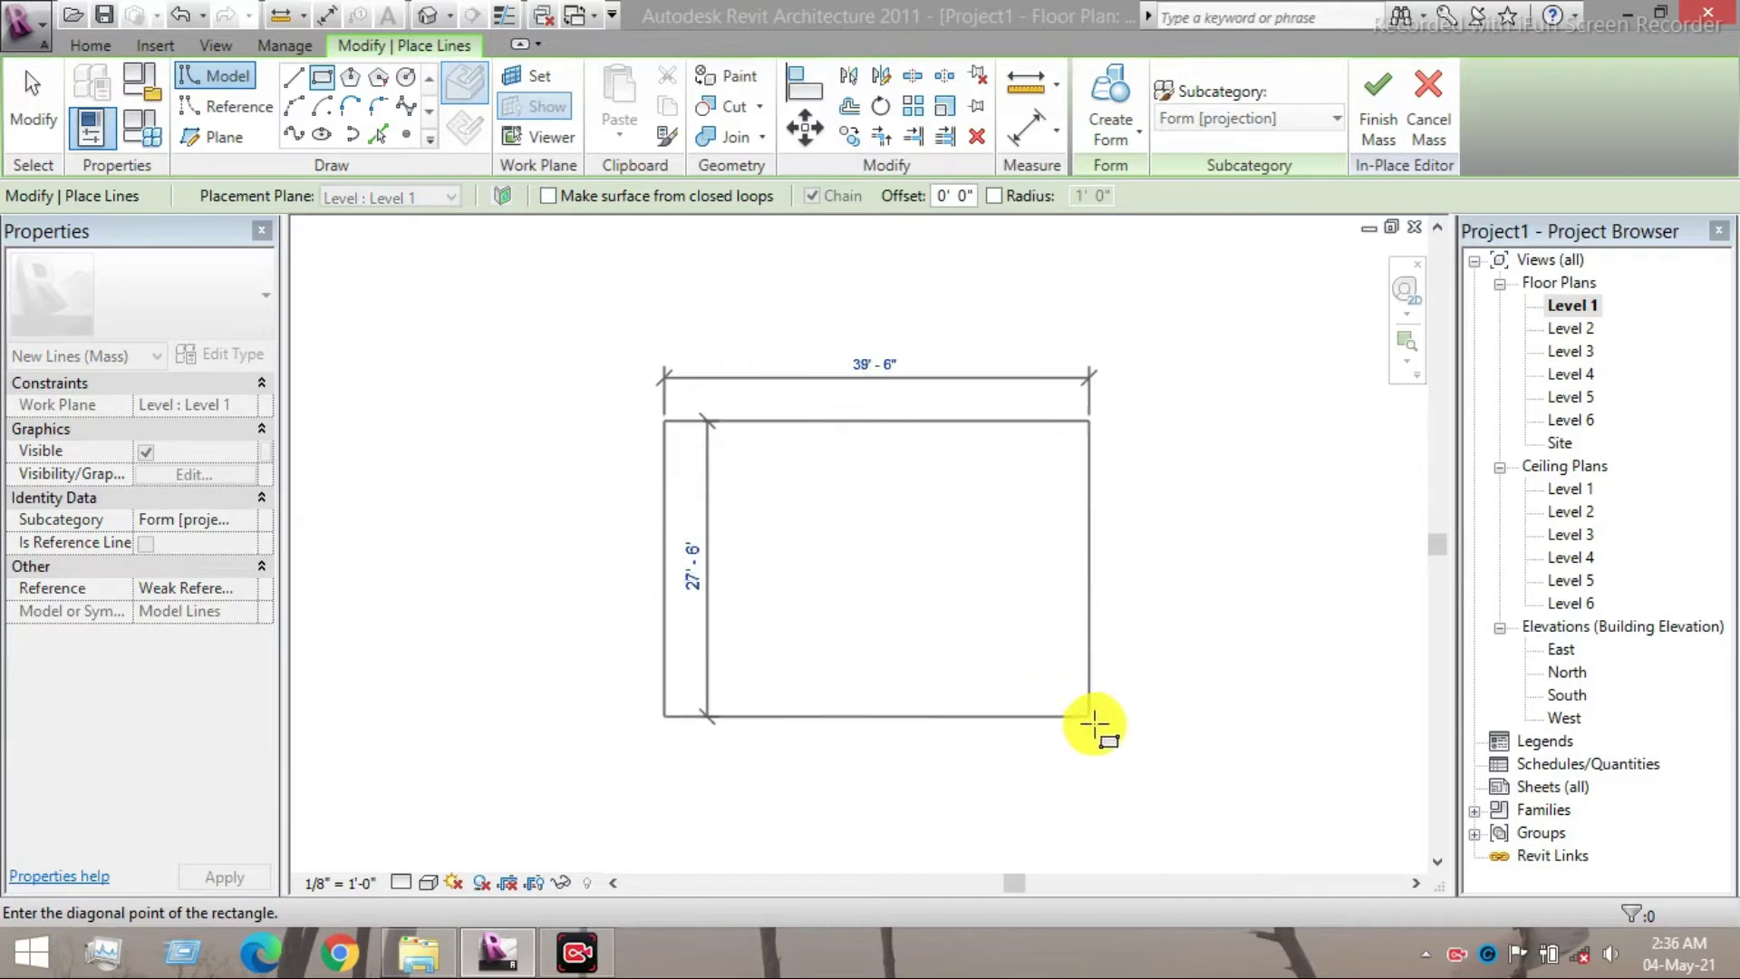
scroll(1051, 680, down, 3)
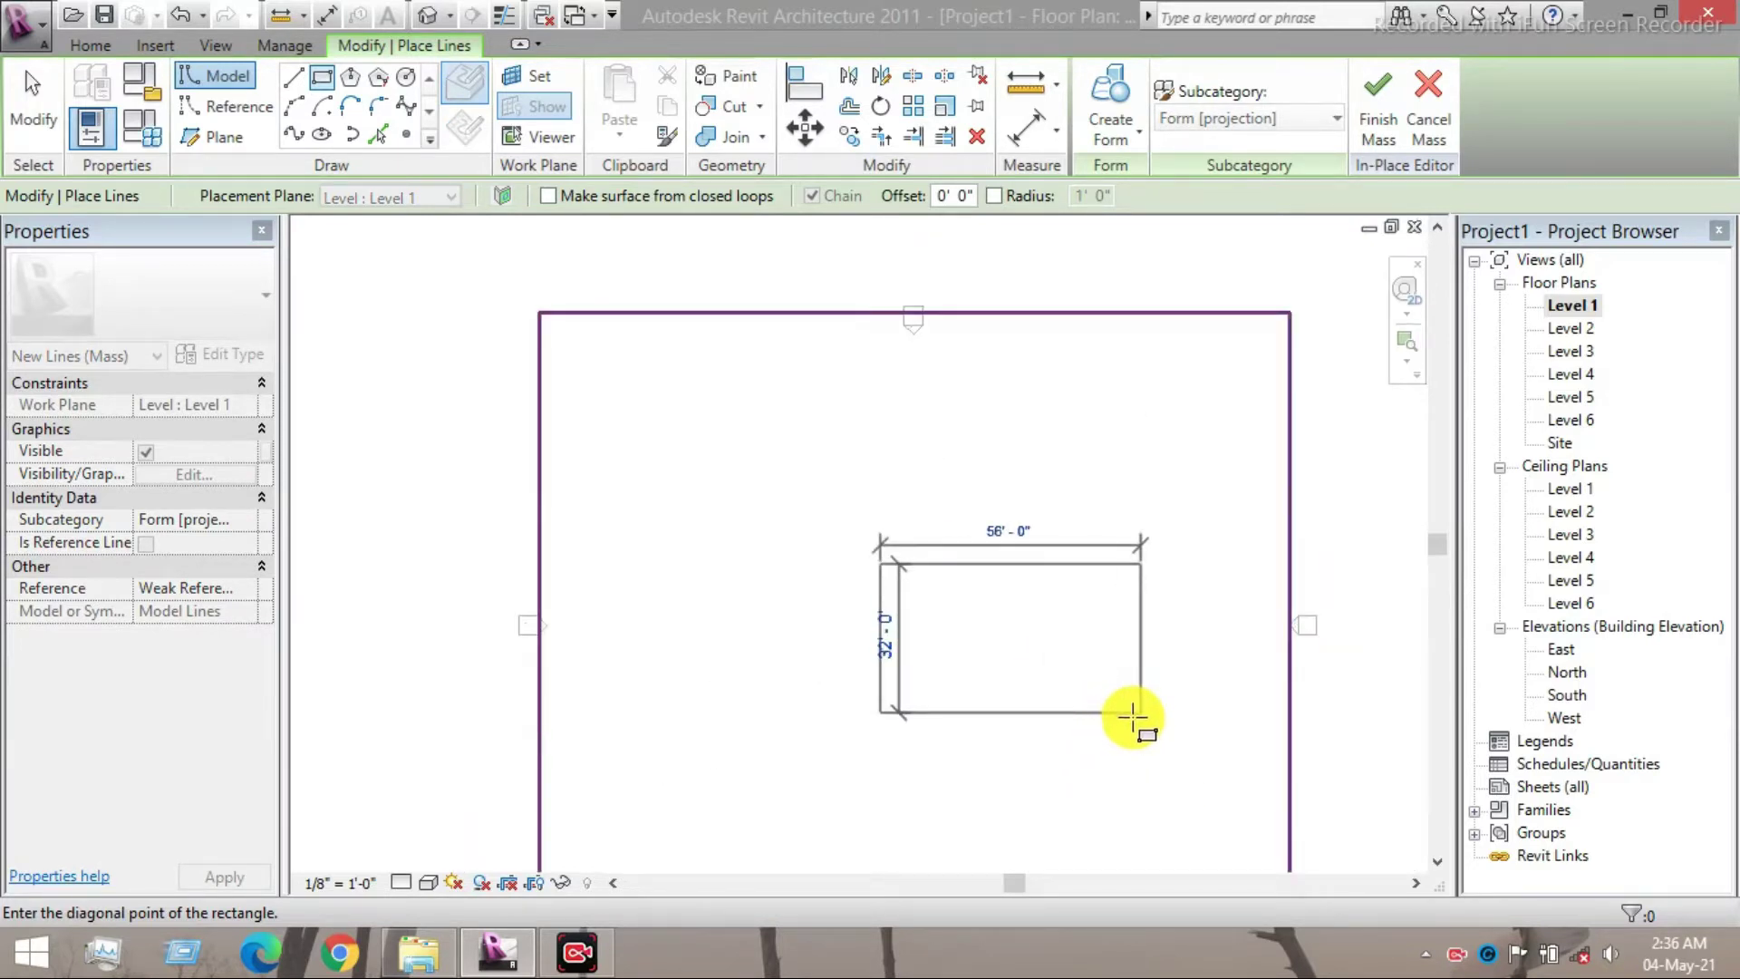
click(1140, 749)
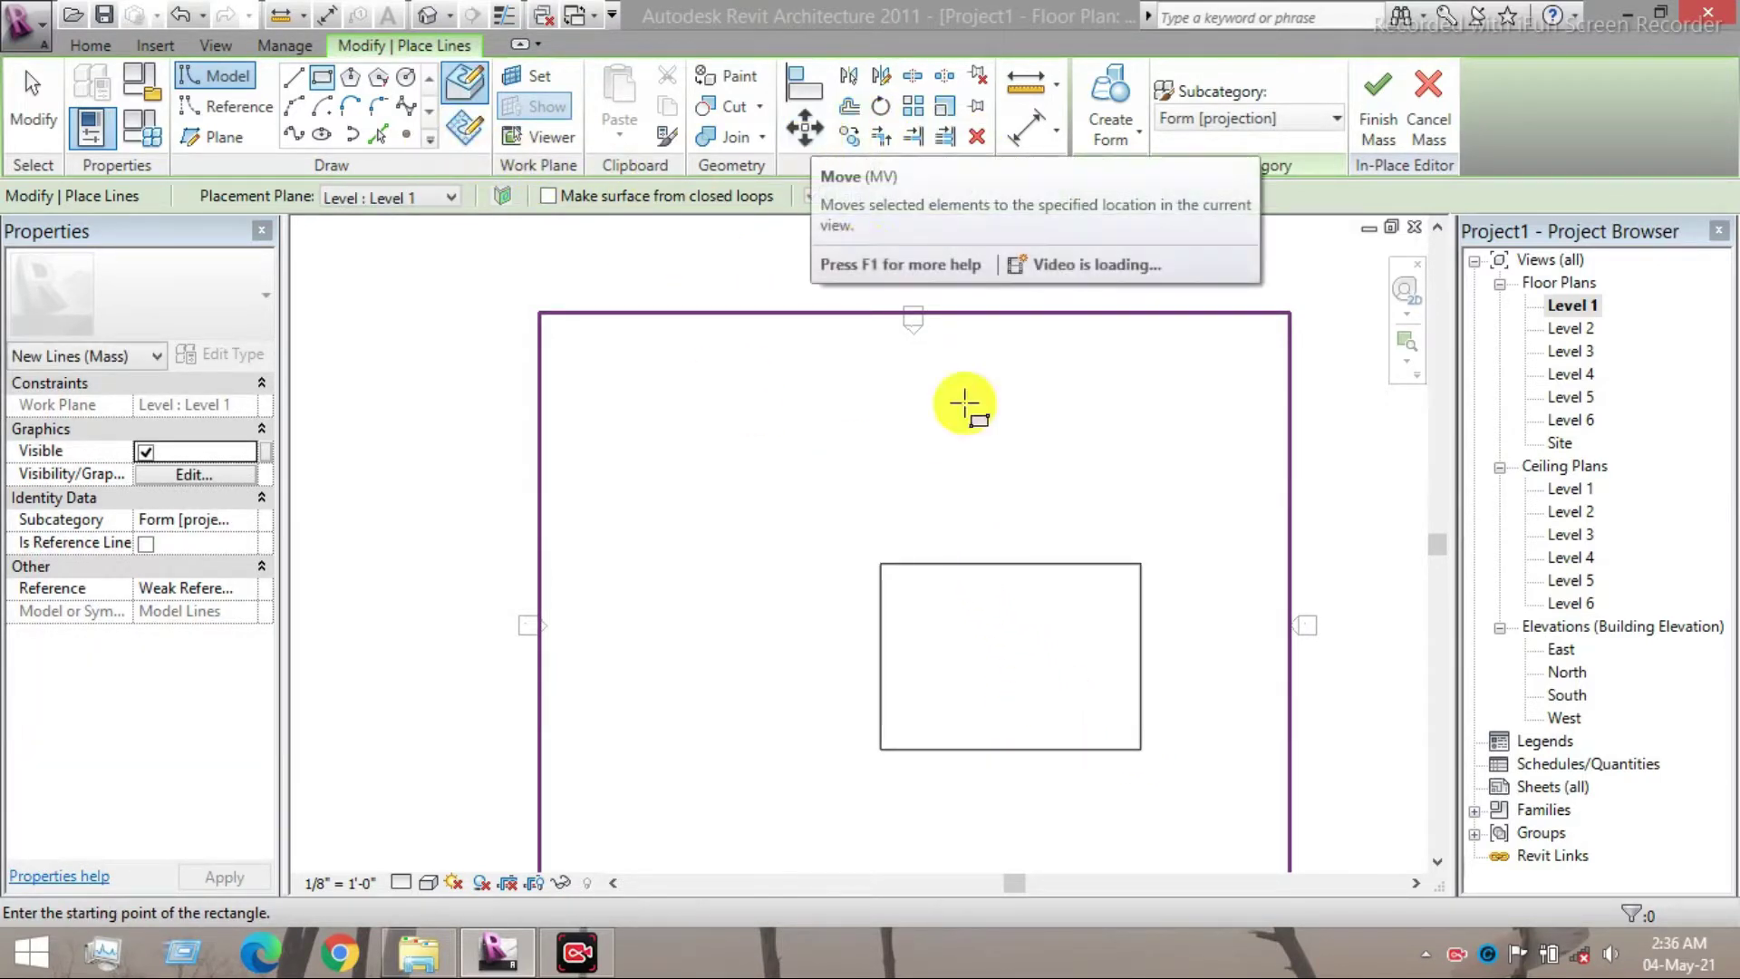
key(Escape)
key(Escape)
- Move the Level 1 rectangle horizontally westward so it sits nearer the middle of the elevation markers
drag(1186, 781, 811, 508)
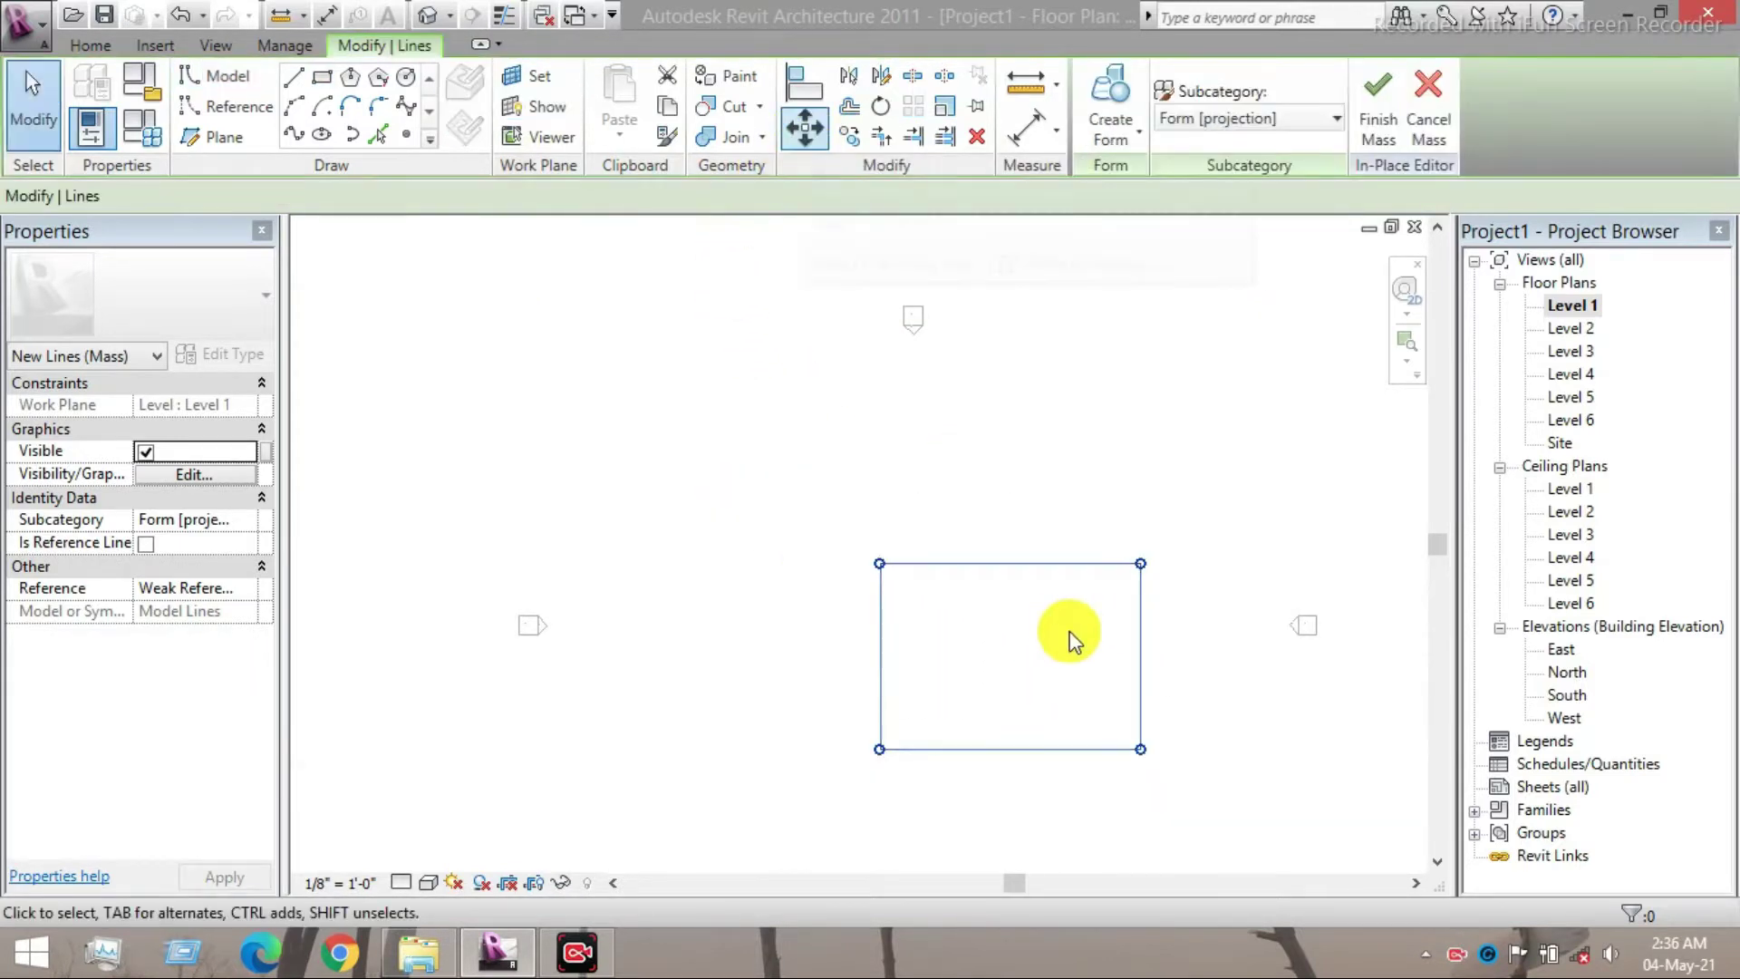
key(m)
key(v)
click(1140, 656)
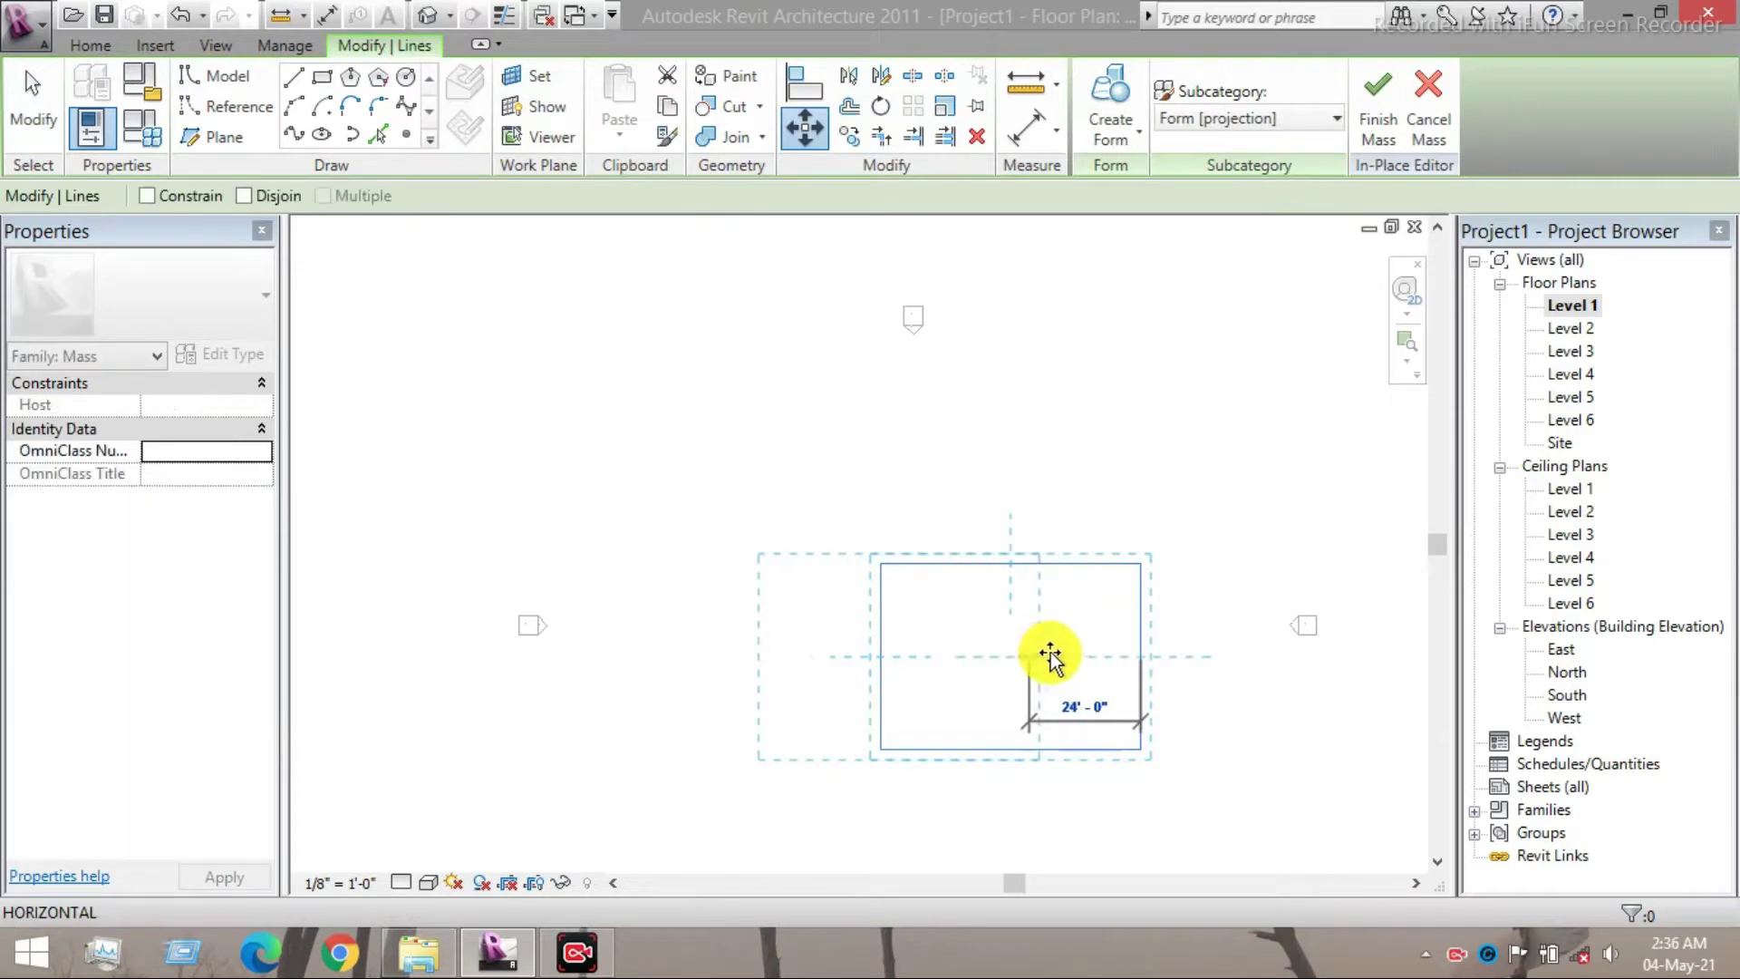
click(1055, 653)
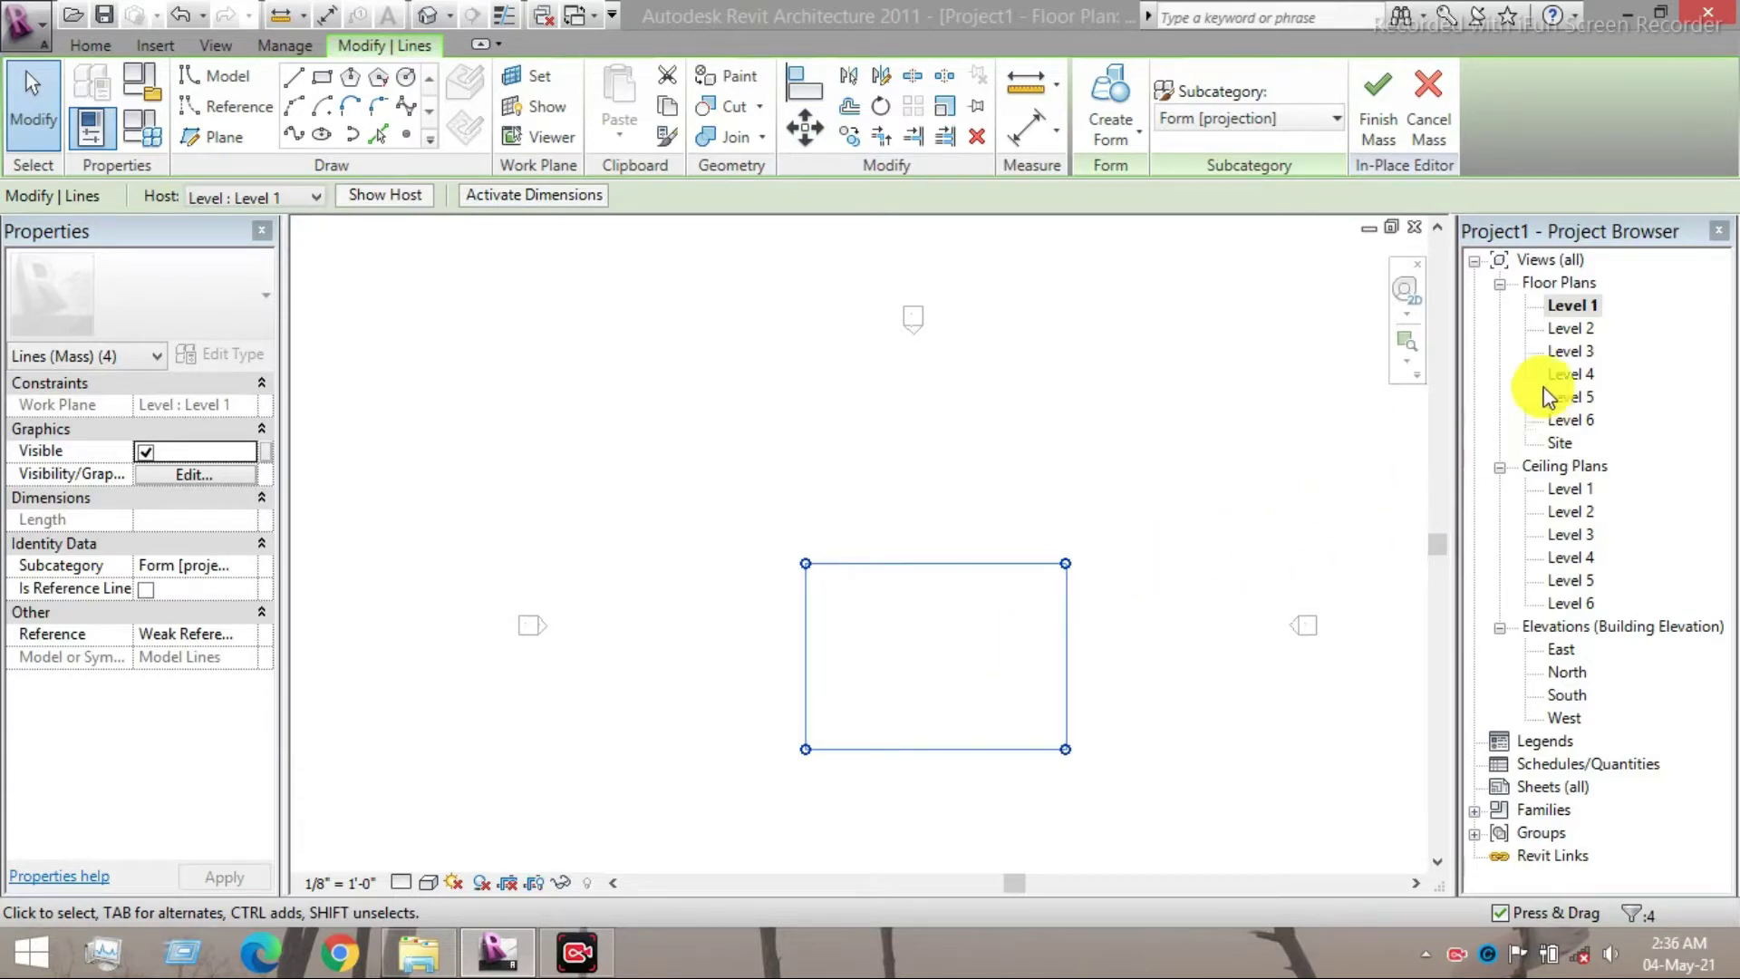
- On the Level 2 plan, draw a rectangle over the lower outline, sharing three sides and stopping about 5' short of its south edge
double_click(1564, 330)
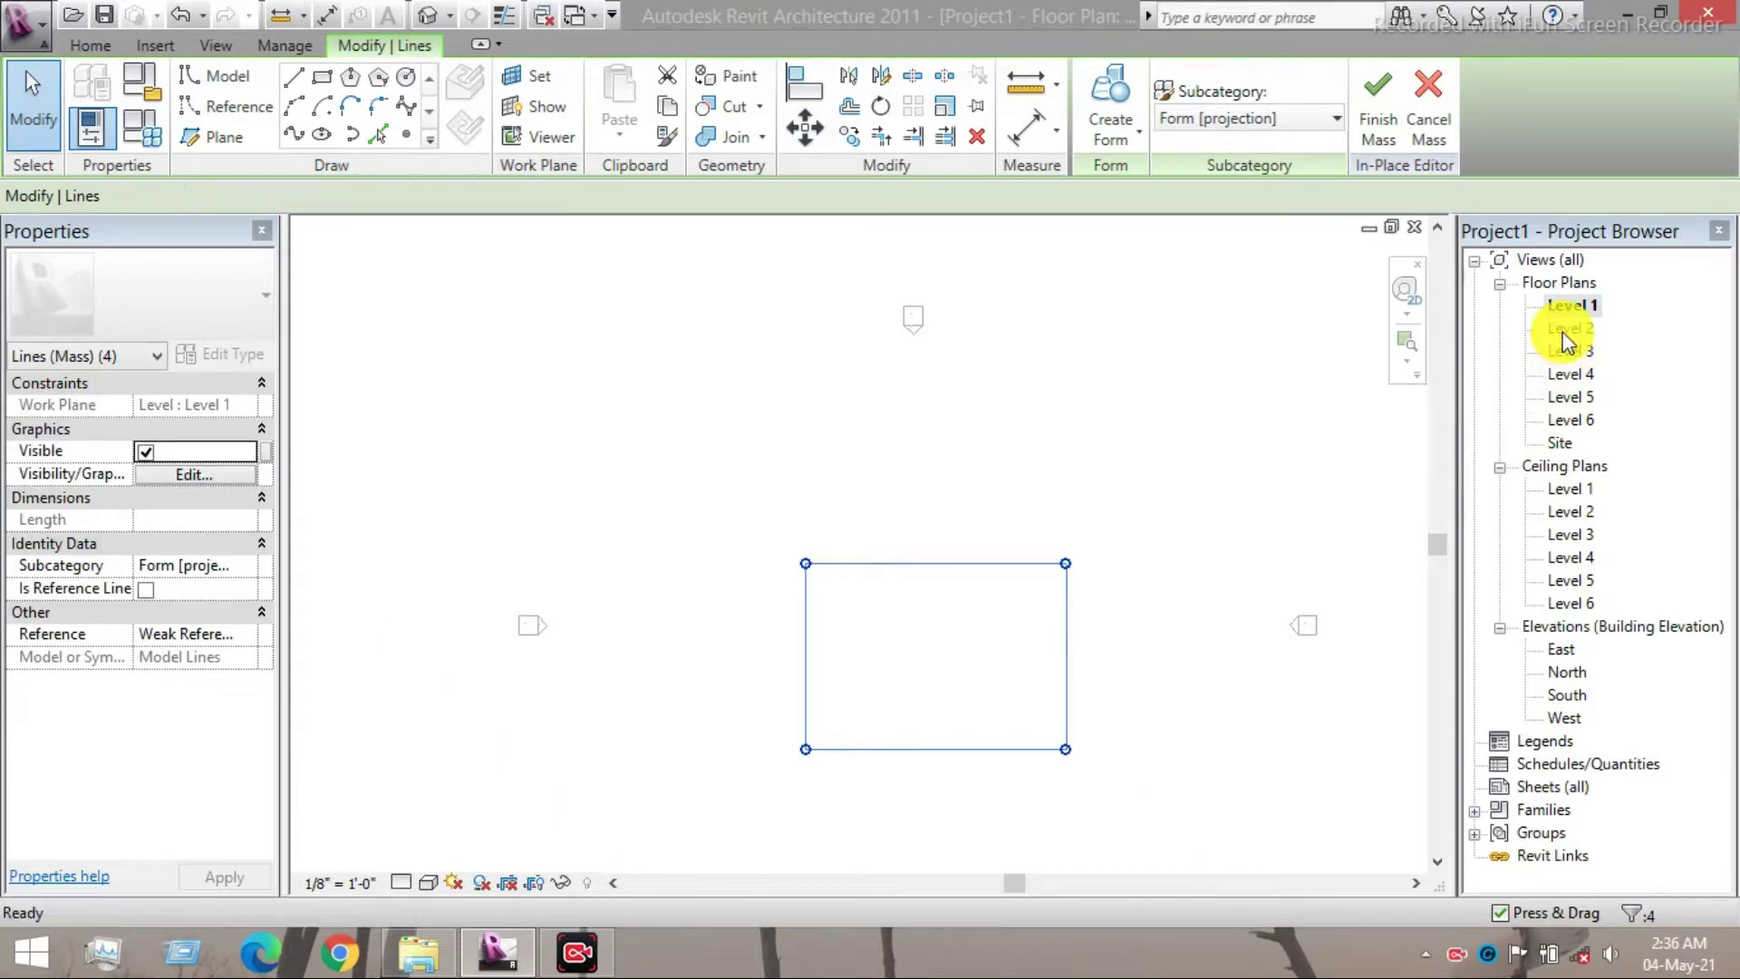
click(324, 75)
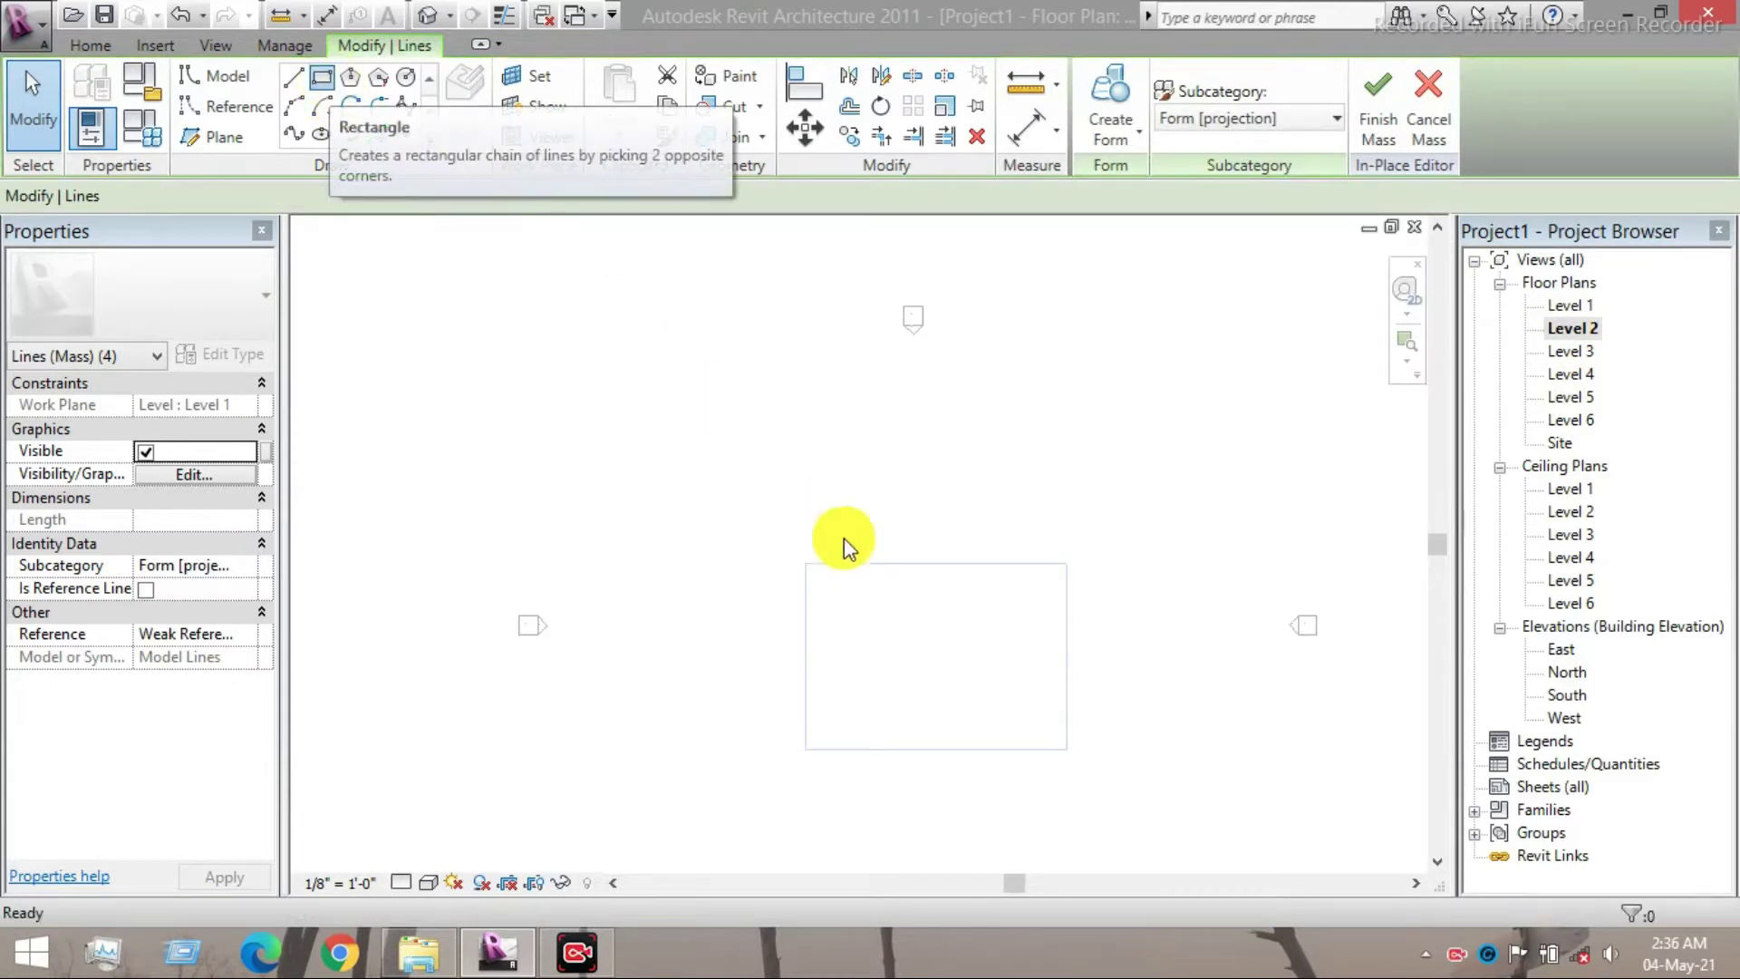
click(1066, 723)
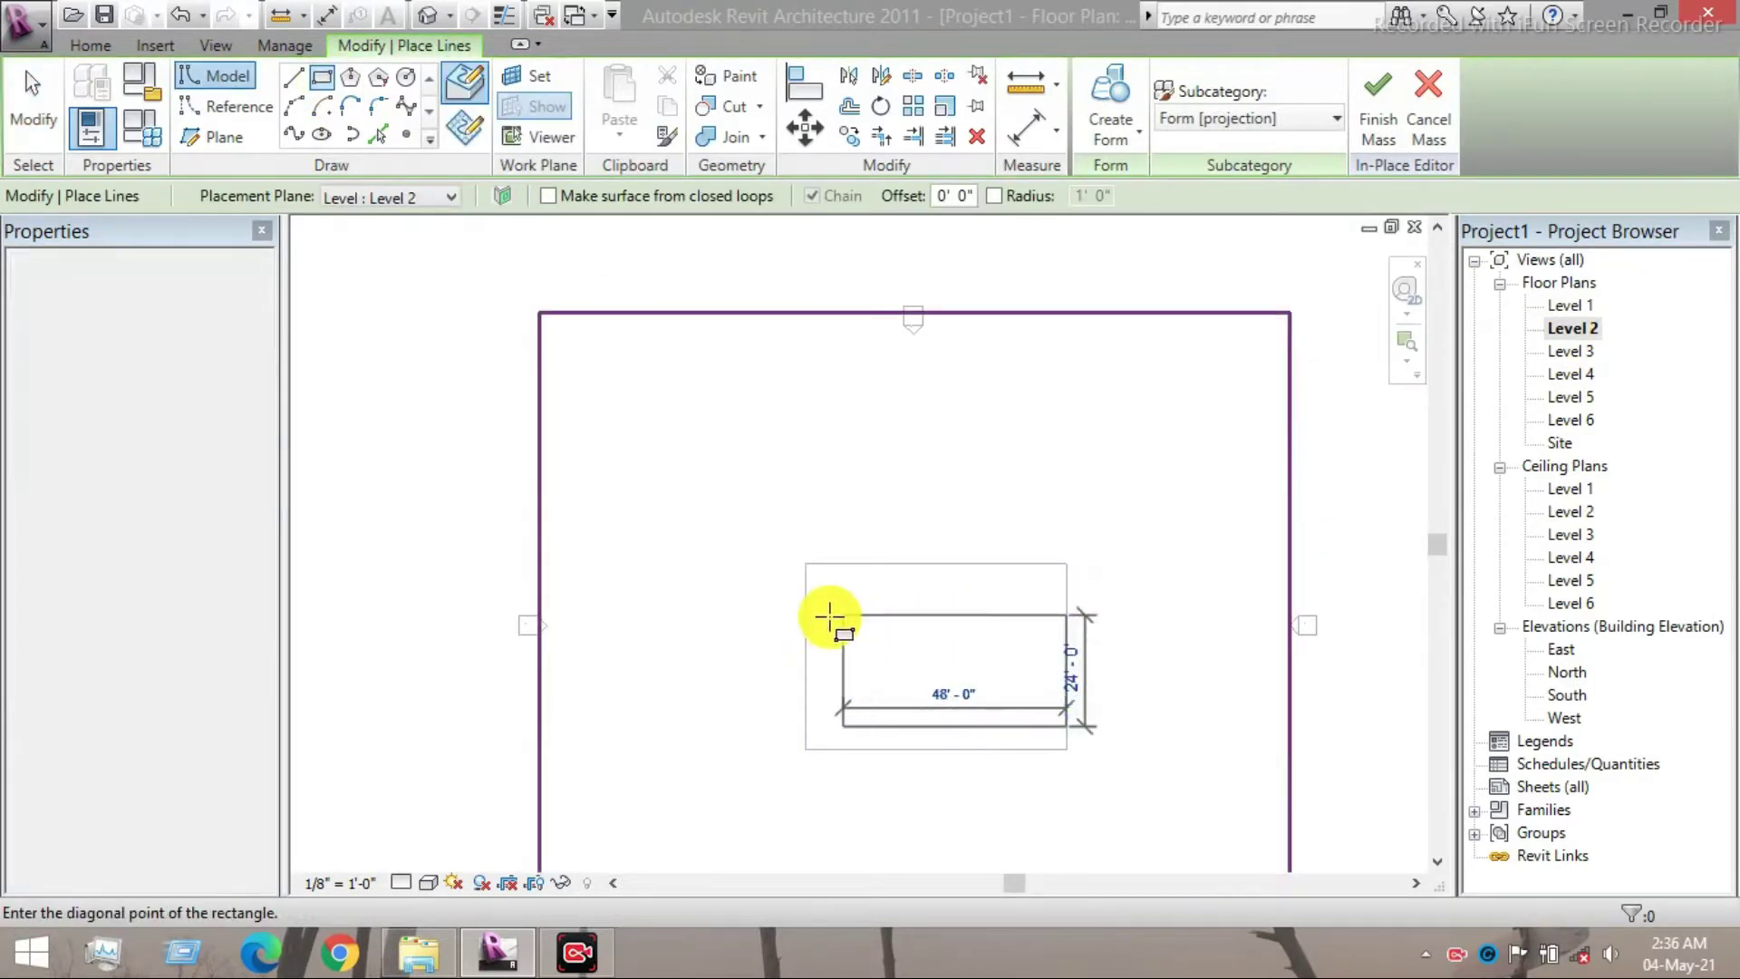
click(805, 563)
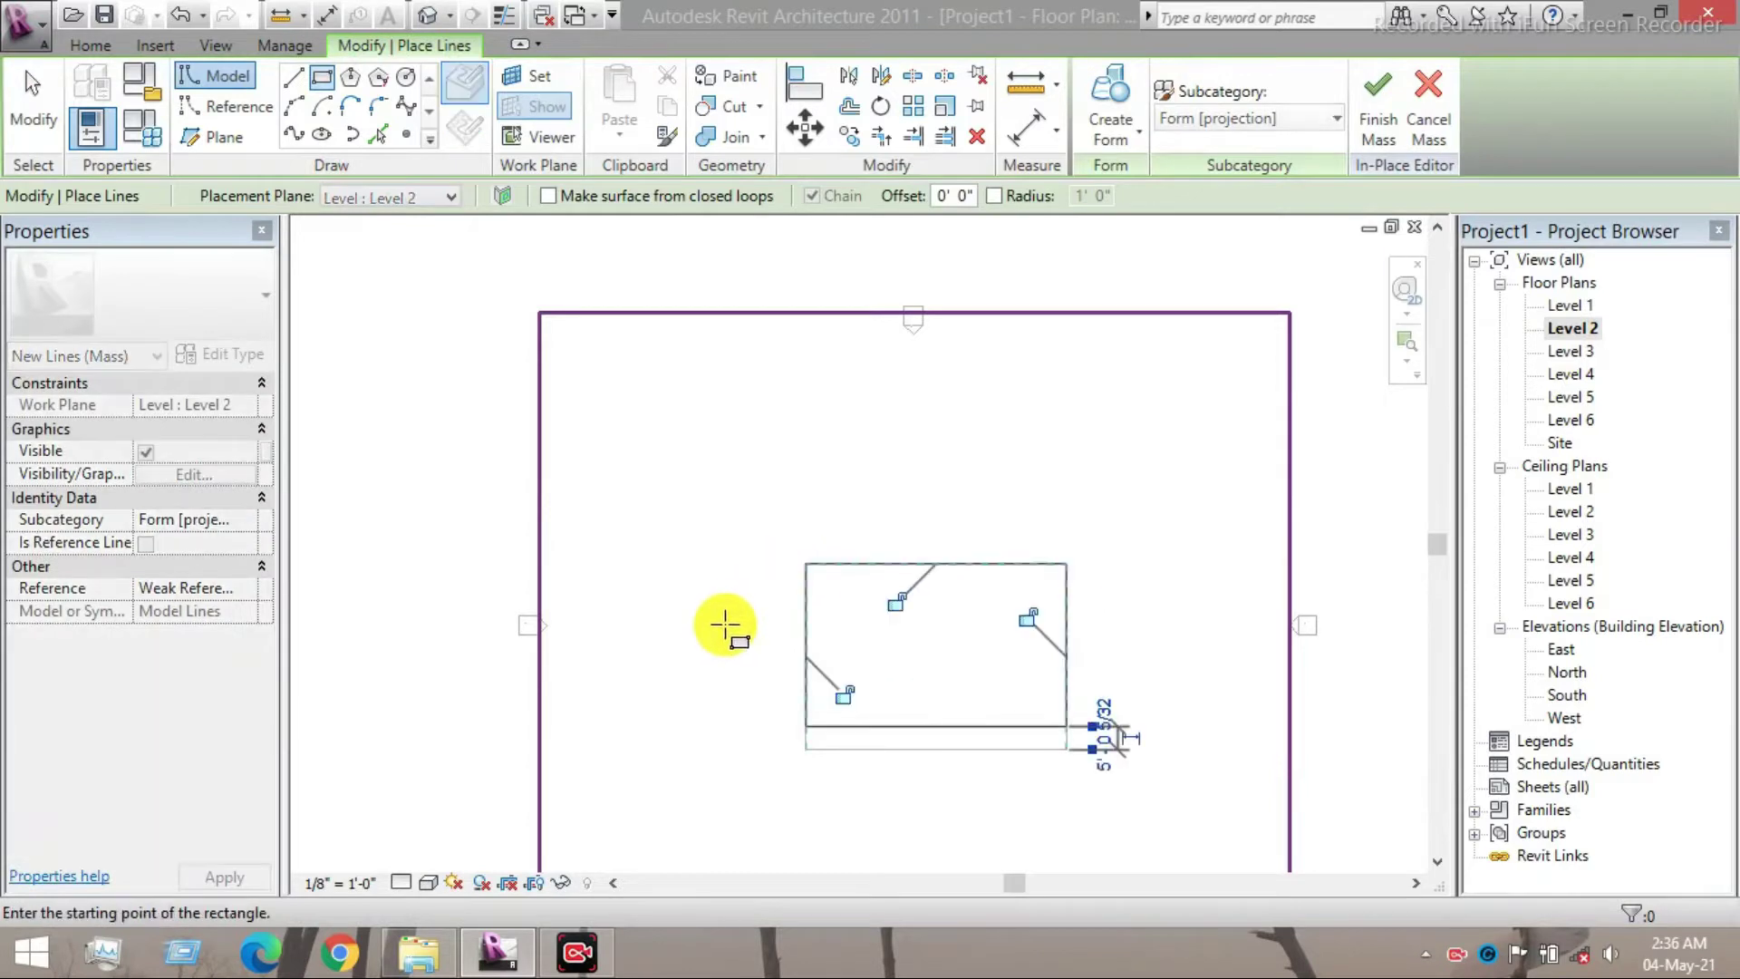
- On the Level 3 plan, draw an ellipse centred on the rectangle's west edge midpoint, with a 32' horizontal half-axis and reaching the north and south edges
double_click(1577, 352)
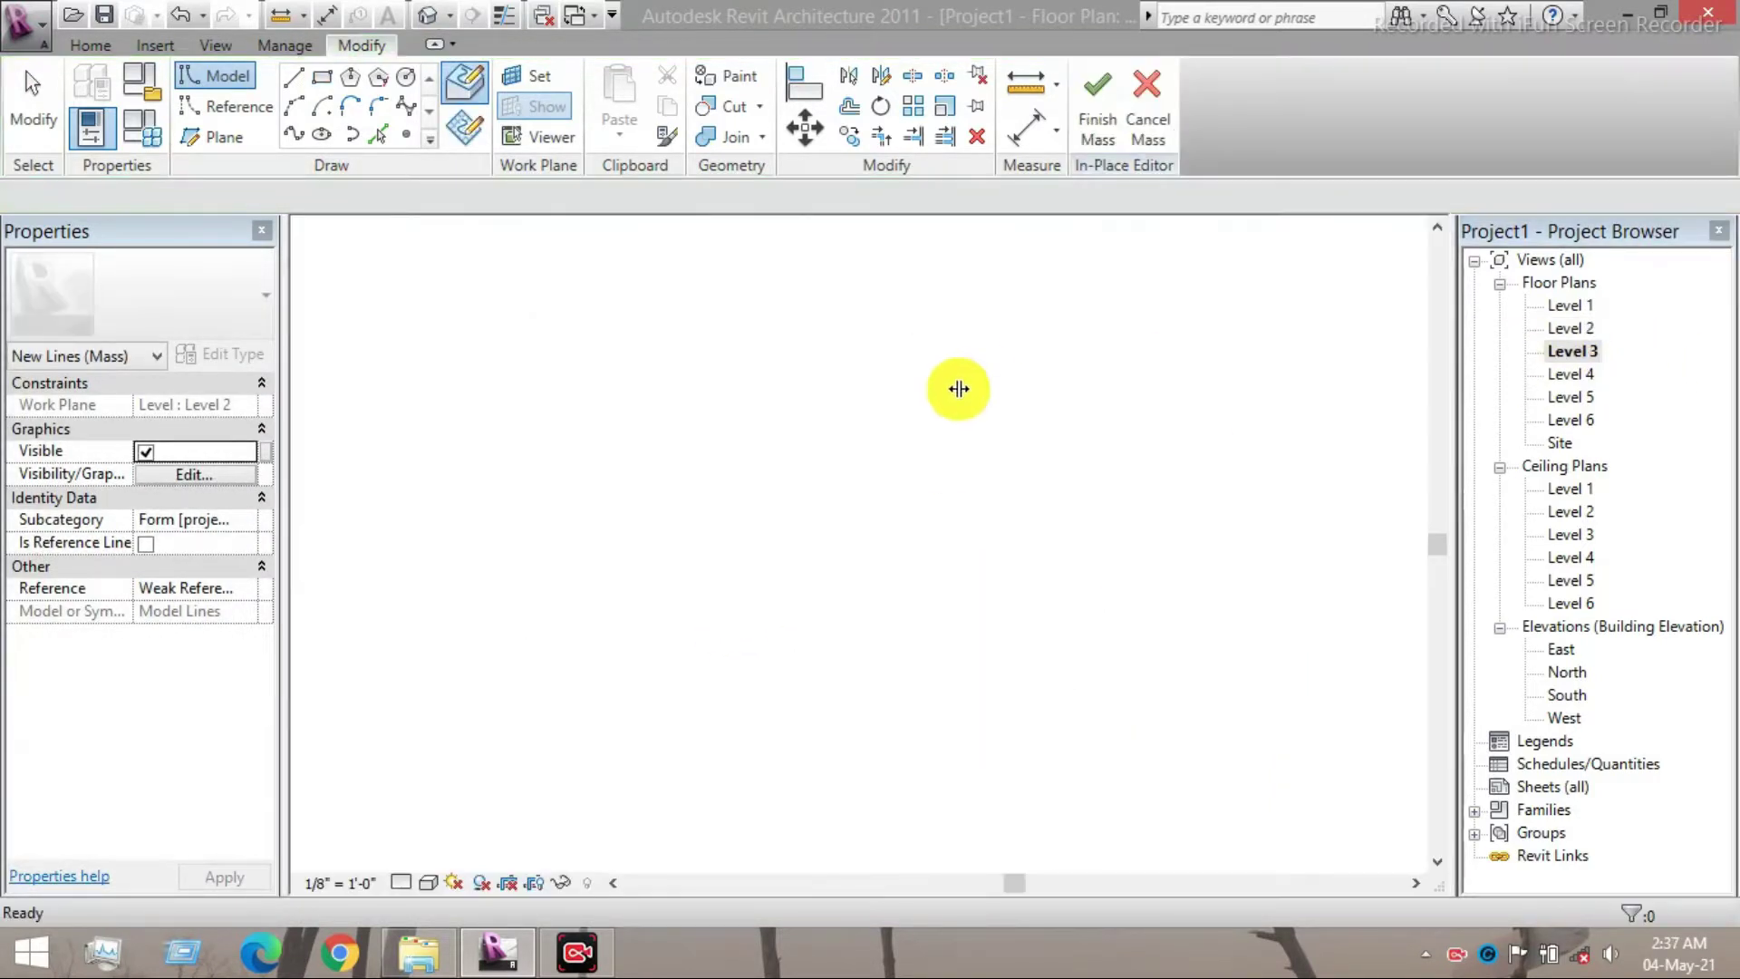
click(322, 133)
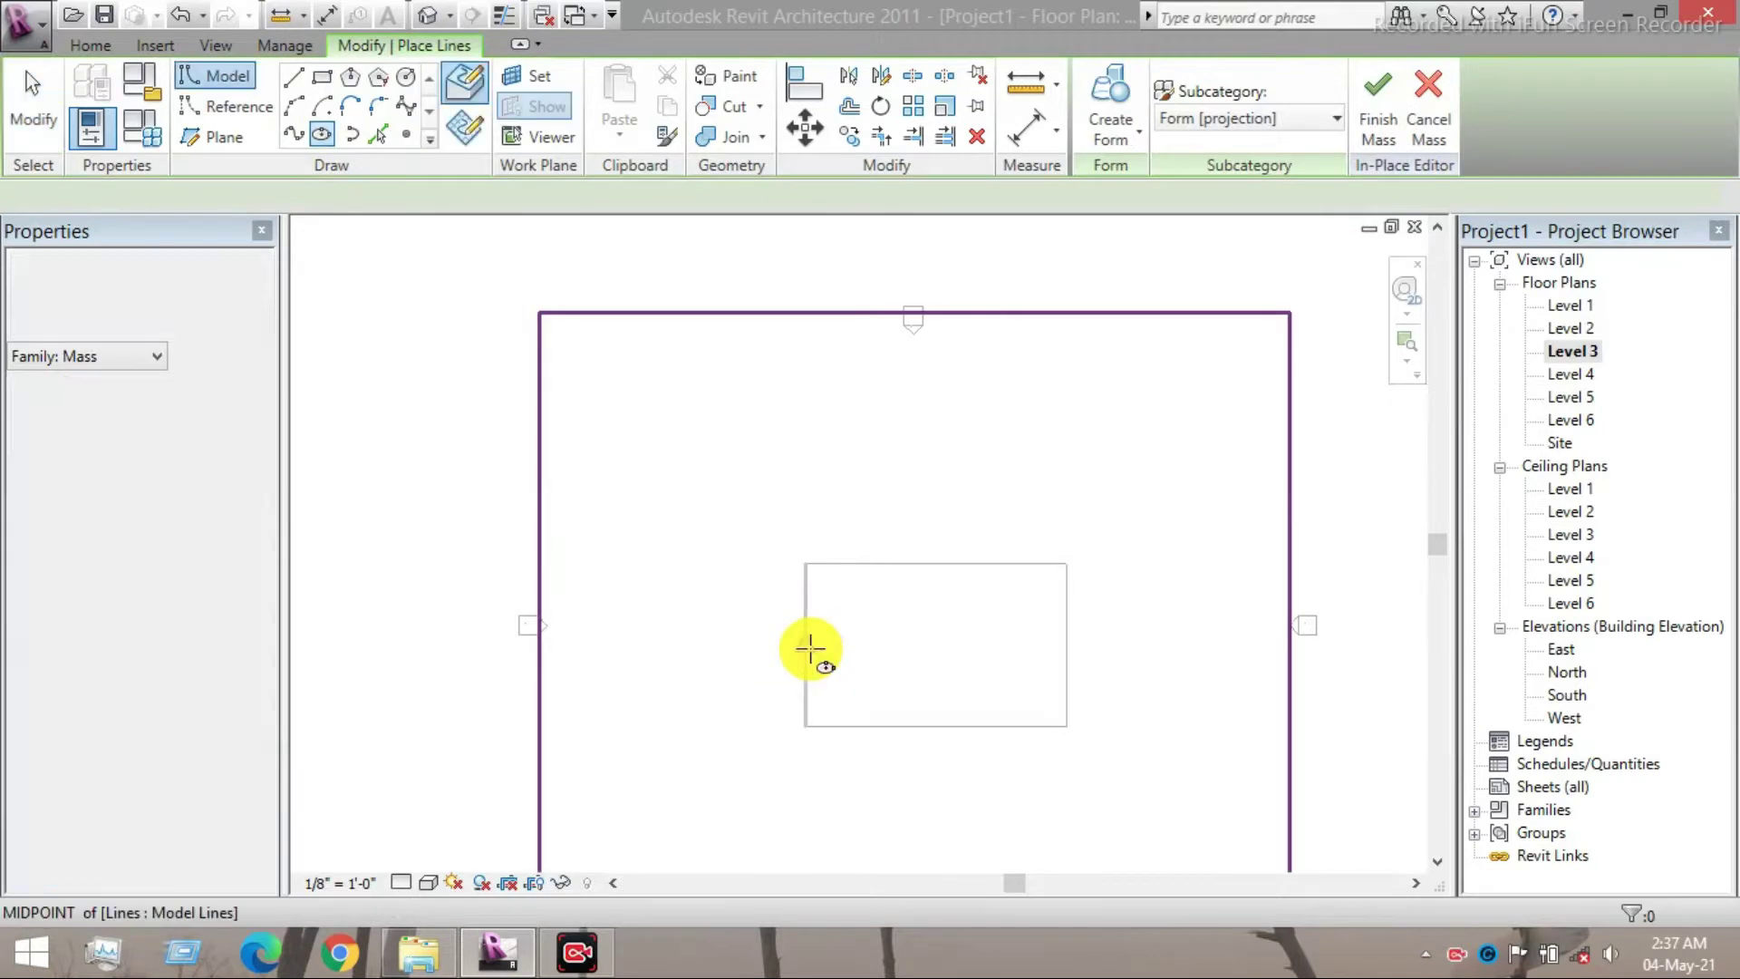
click(806, 644)
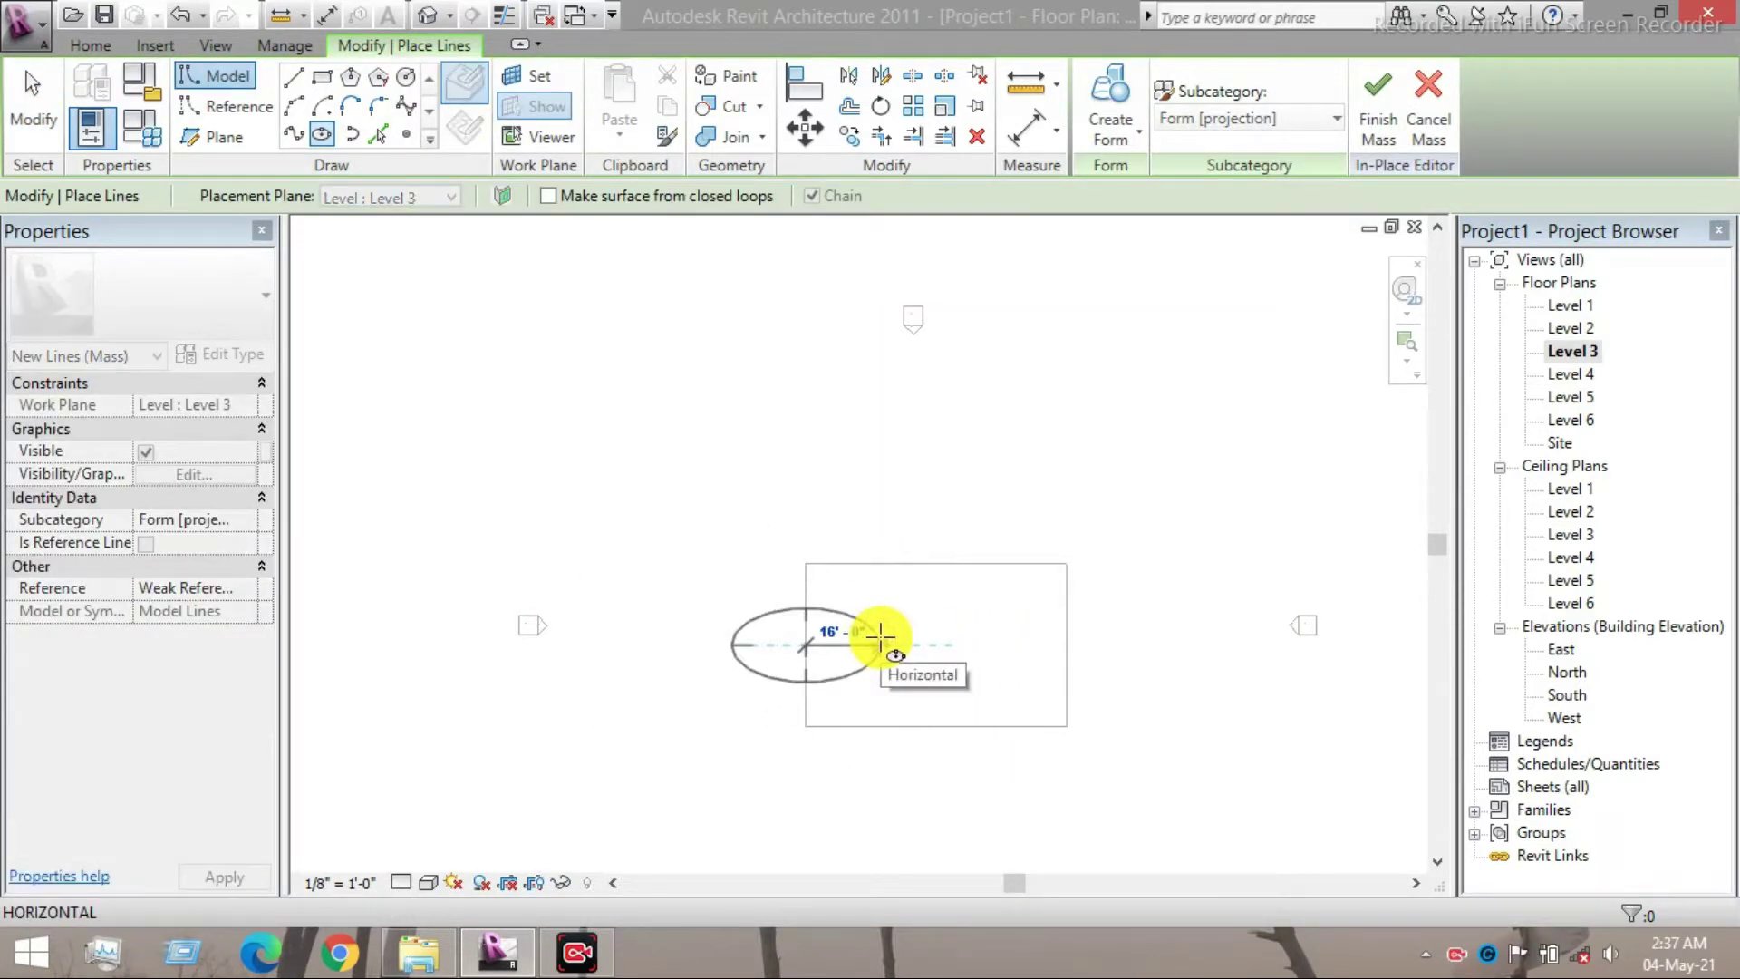
key(Escape)
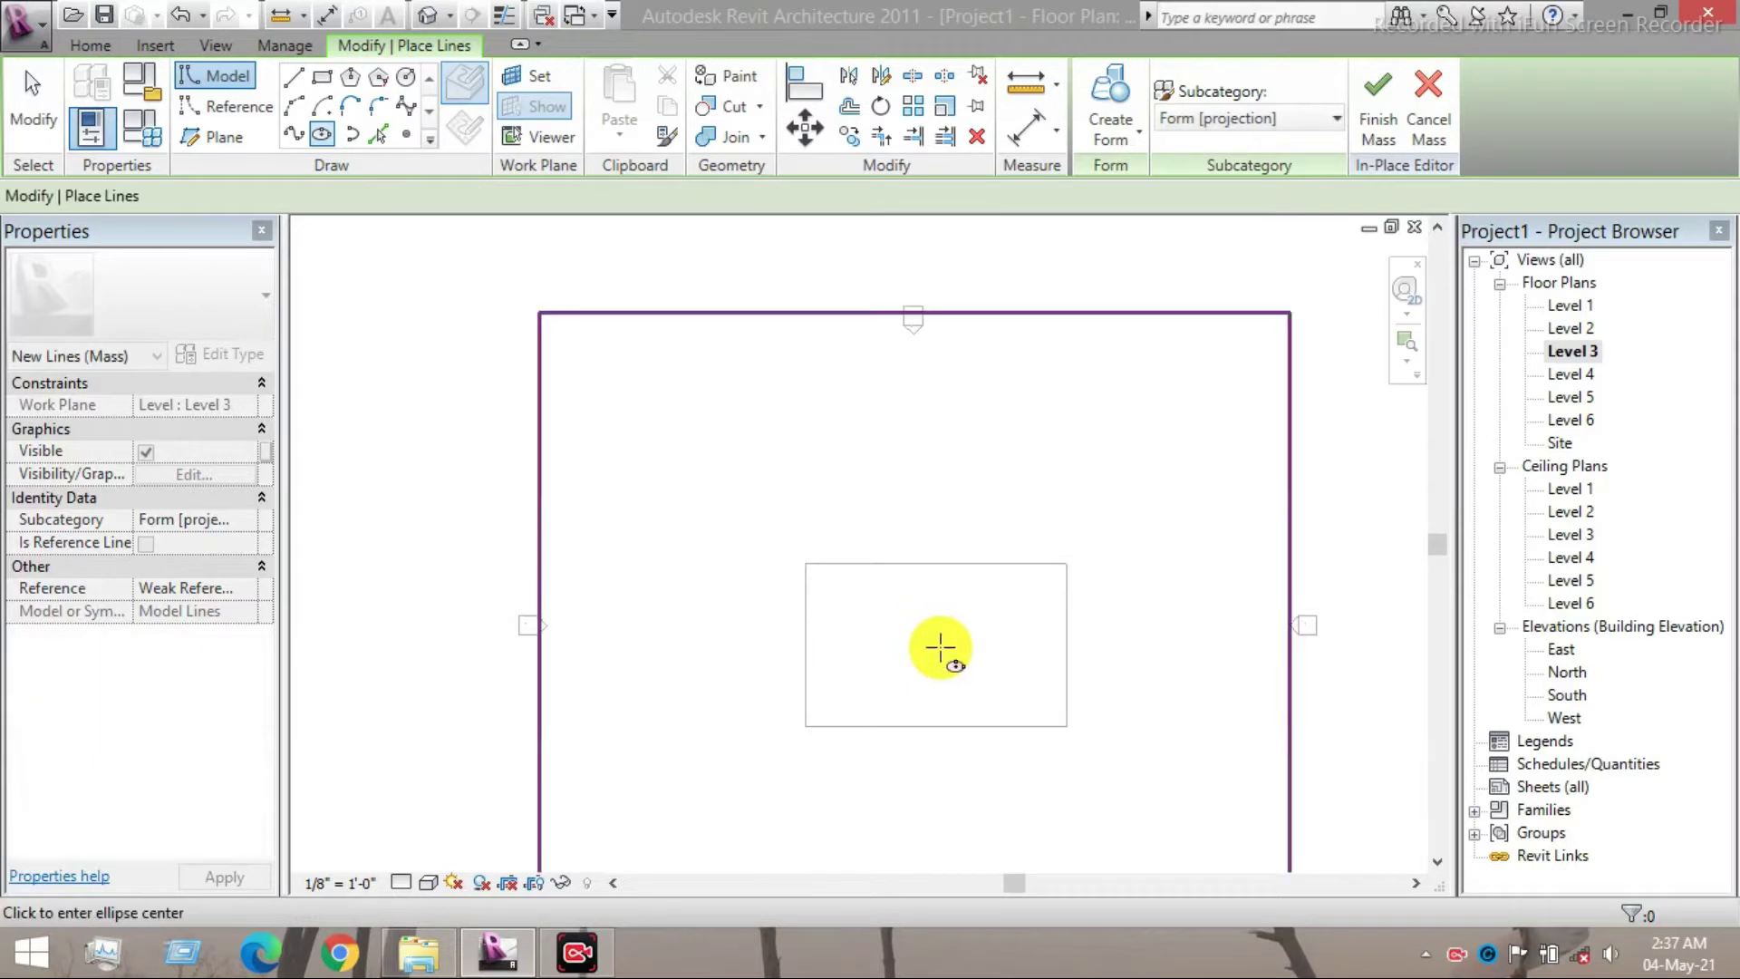
click(805, 644)
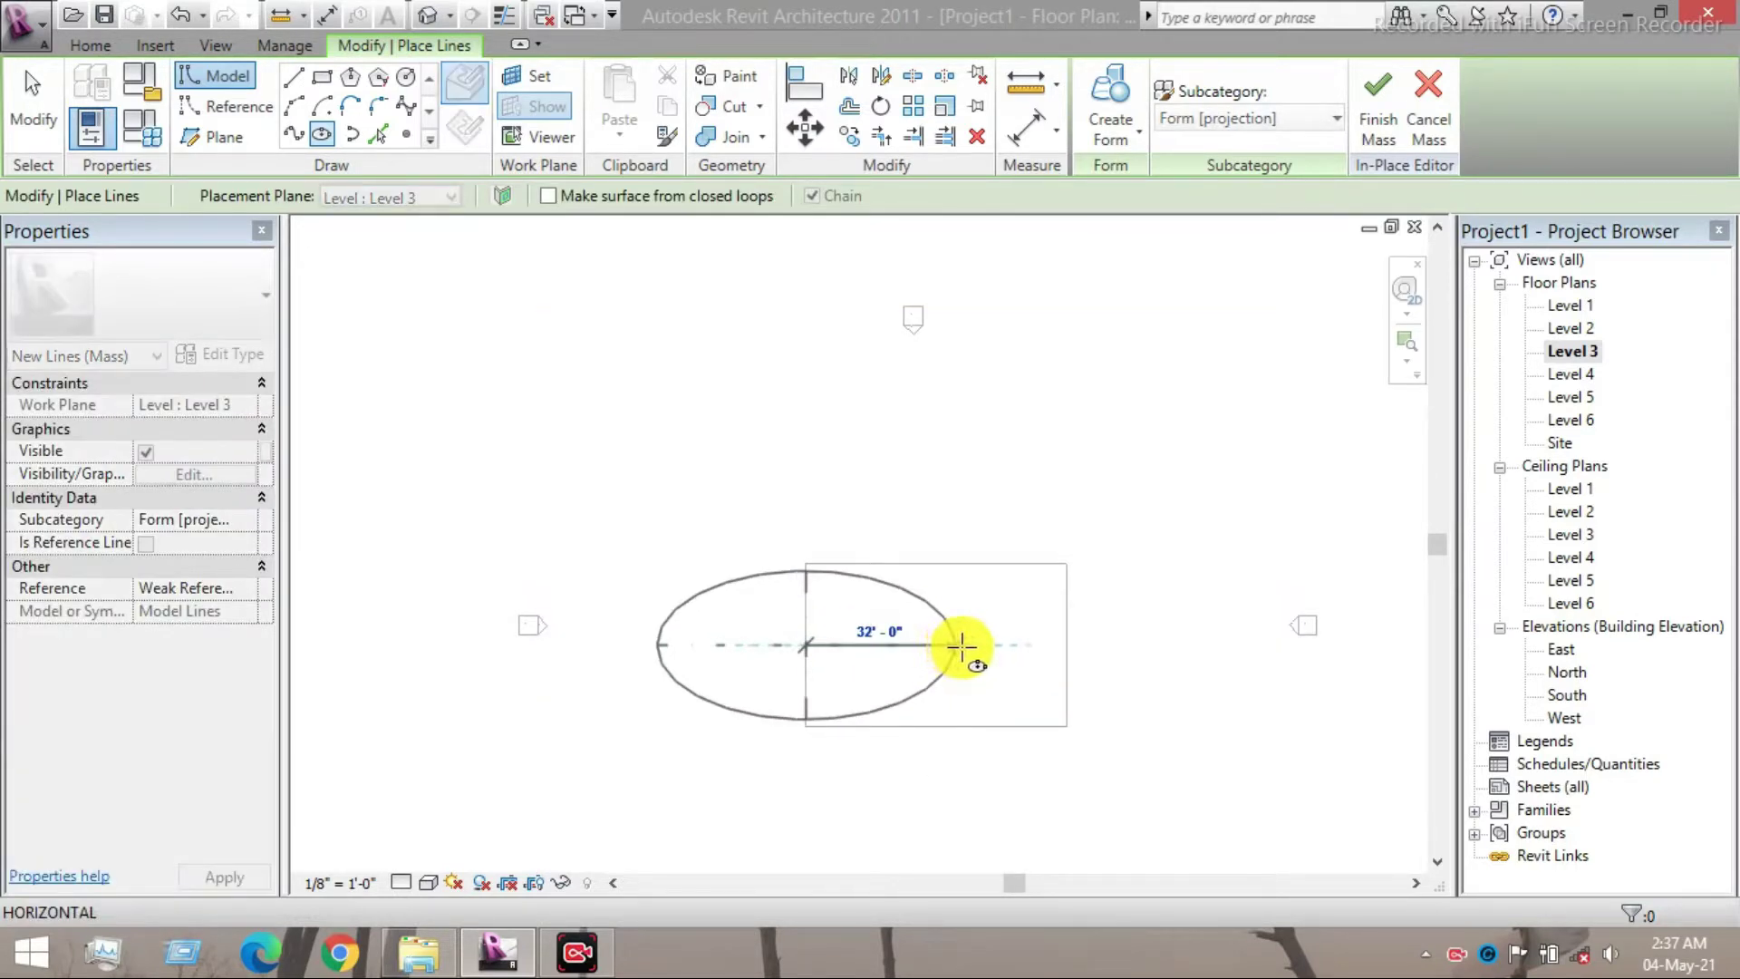
click(955, 644)
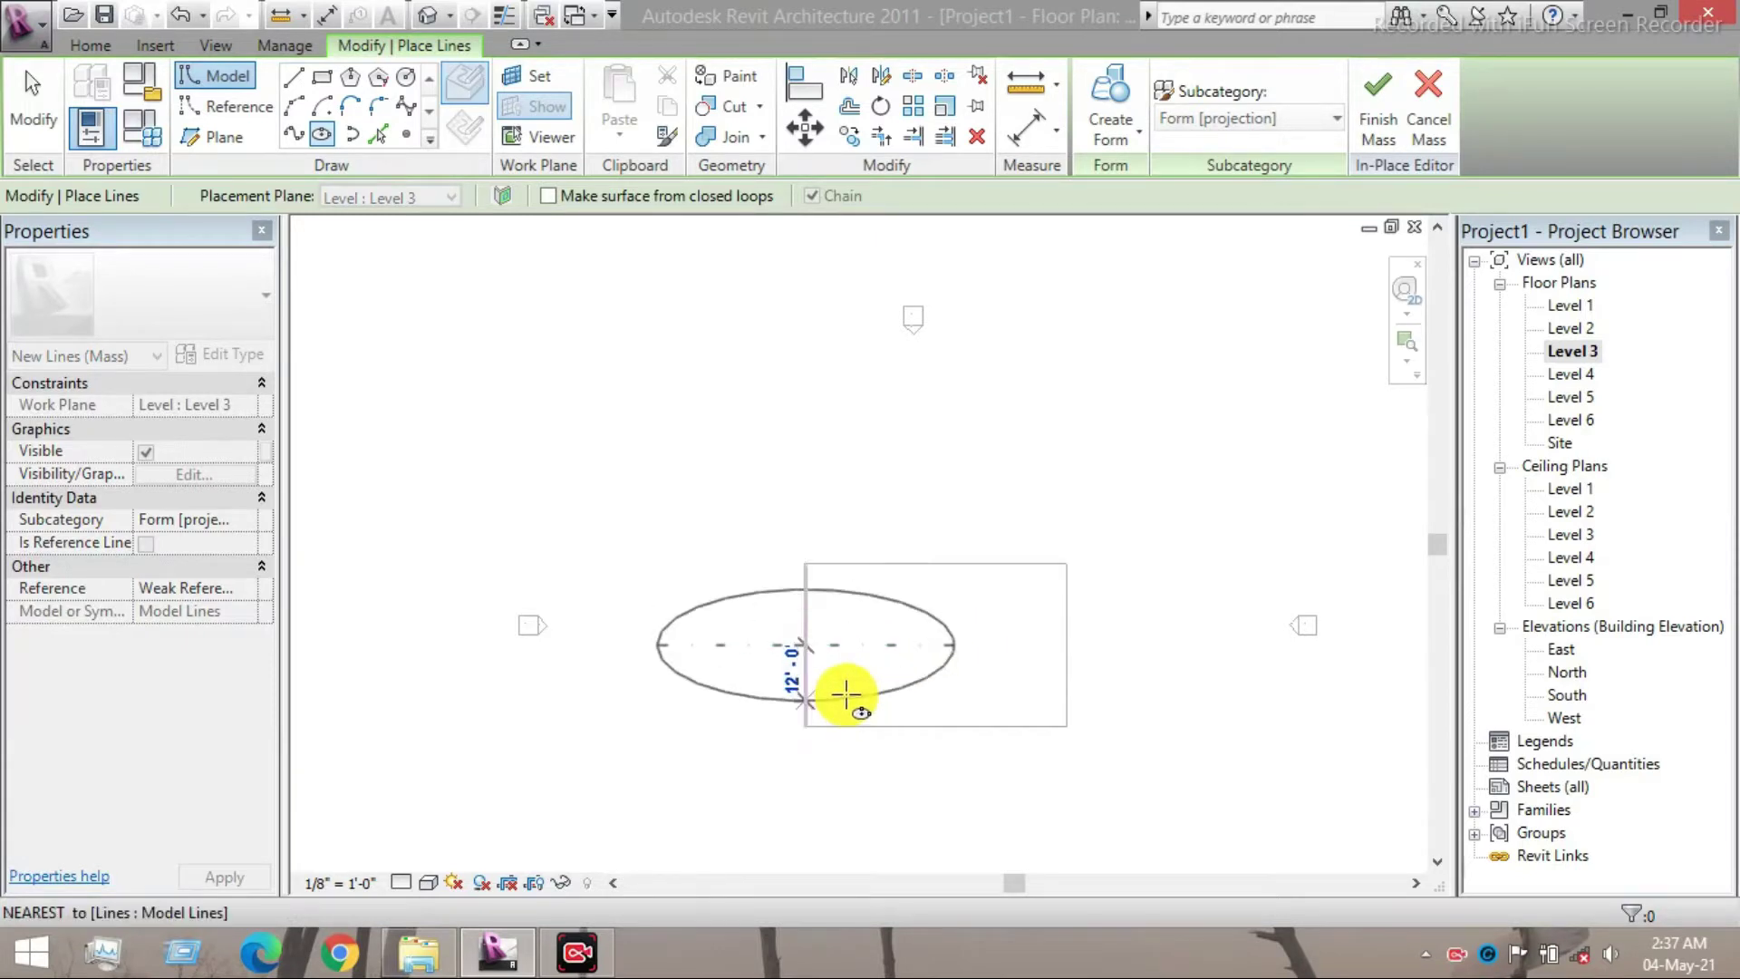
click(835, 726)
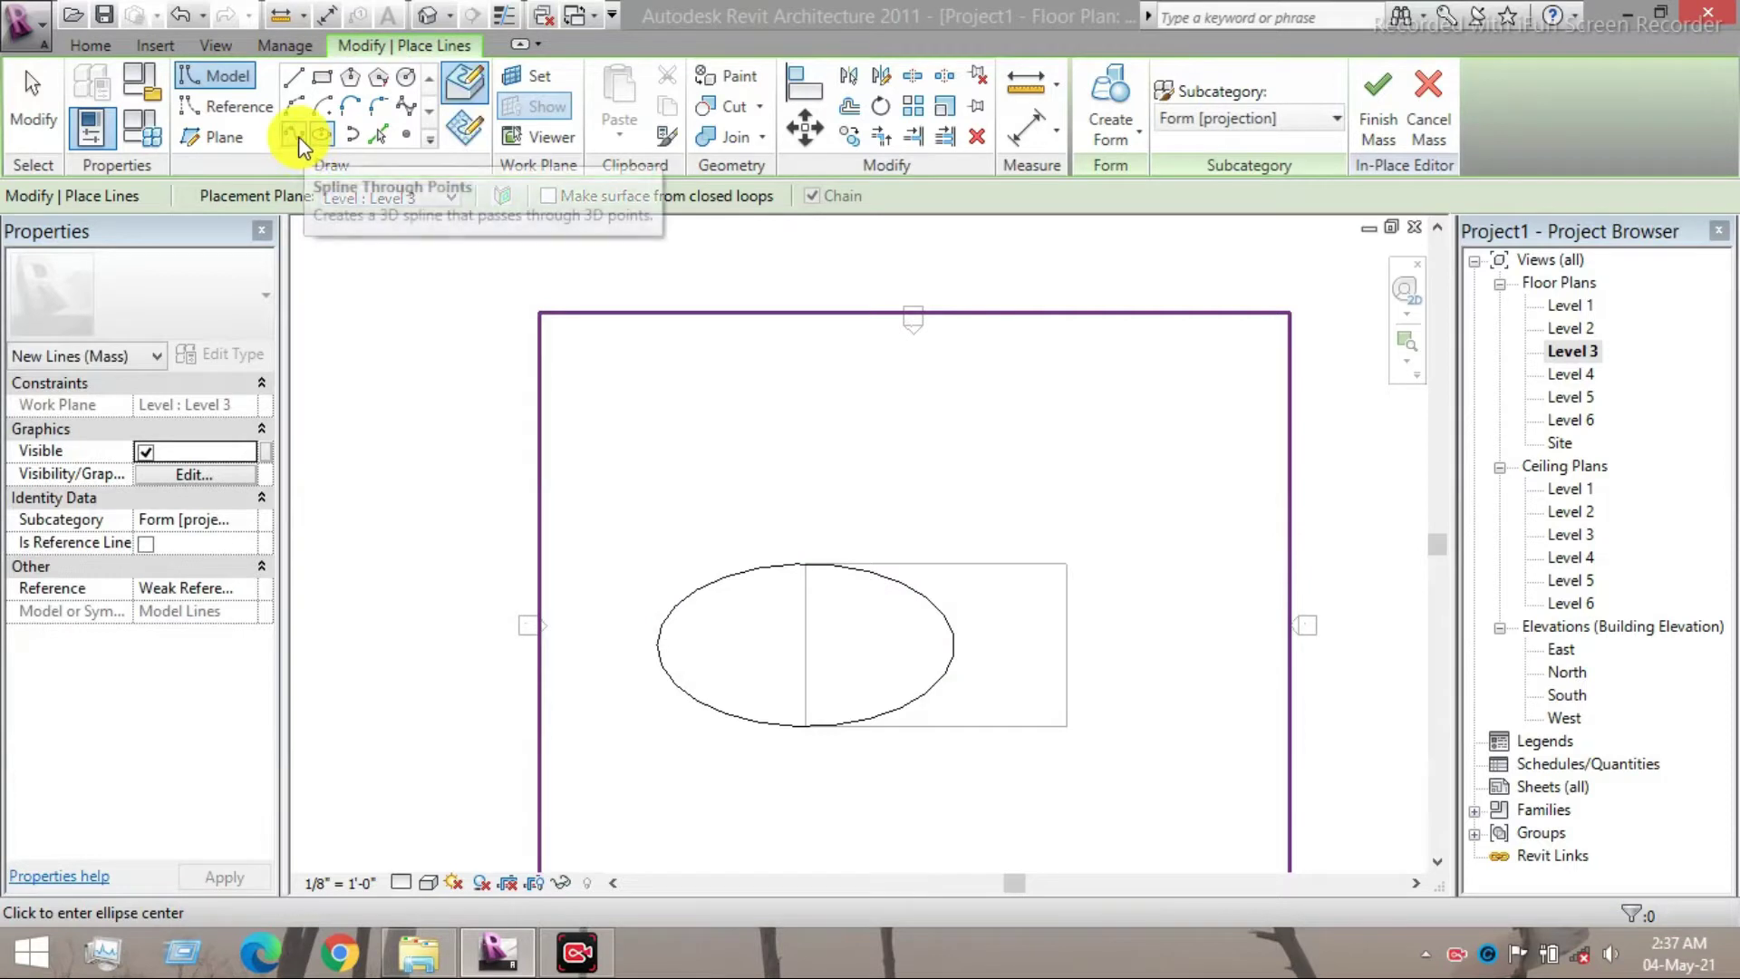
- On the Level 5 plan, draw a circle of 24' radius centred between the four elevation markers
double_click(1584, 398)
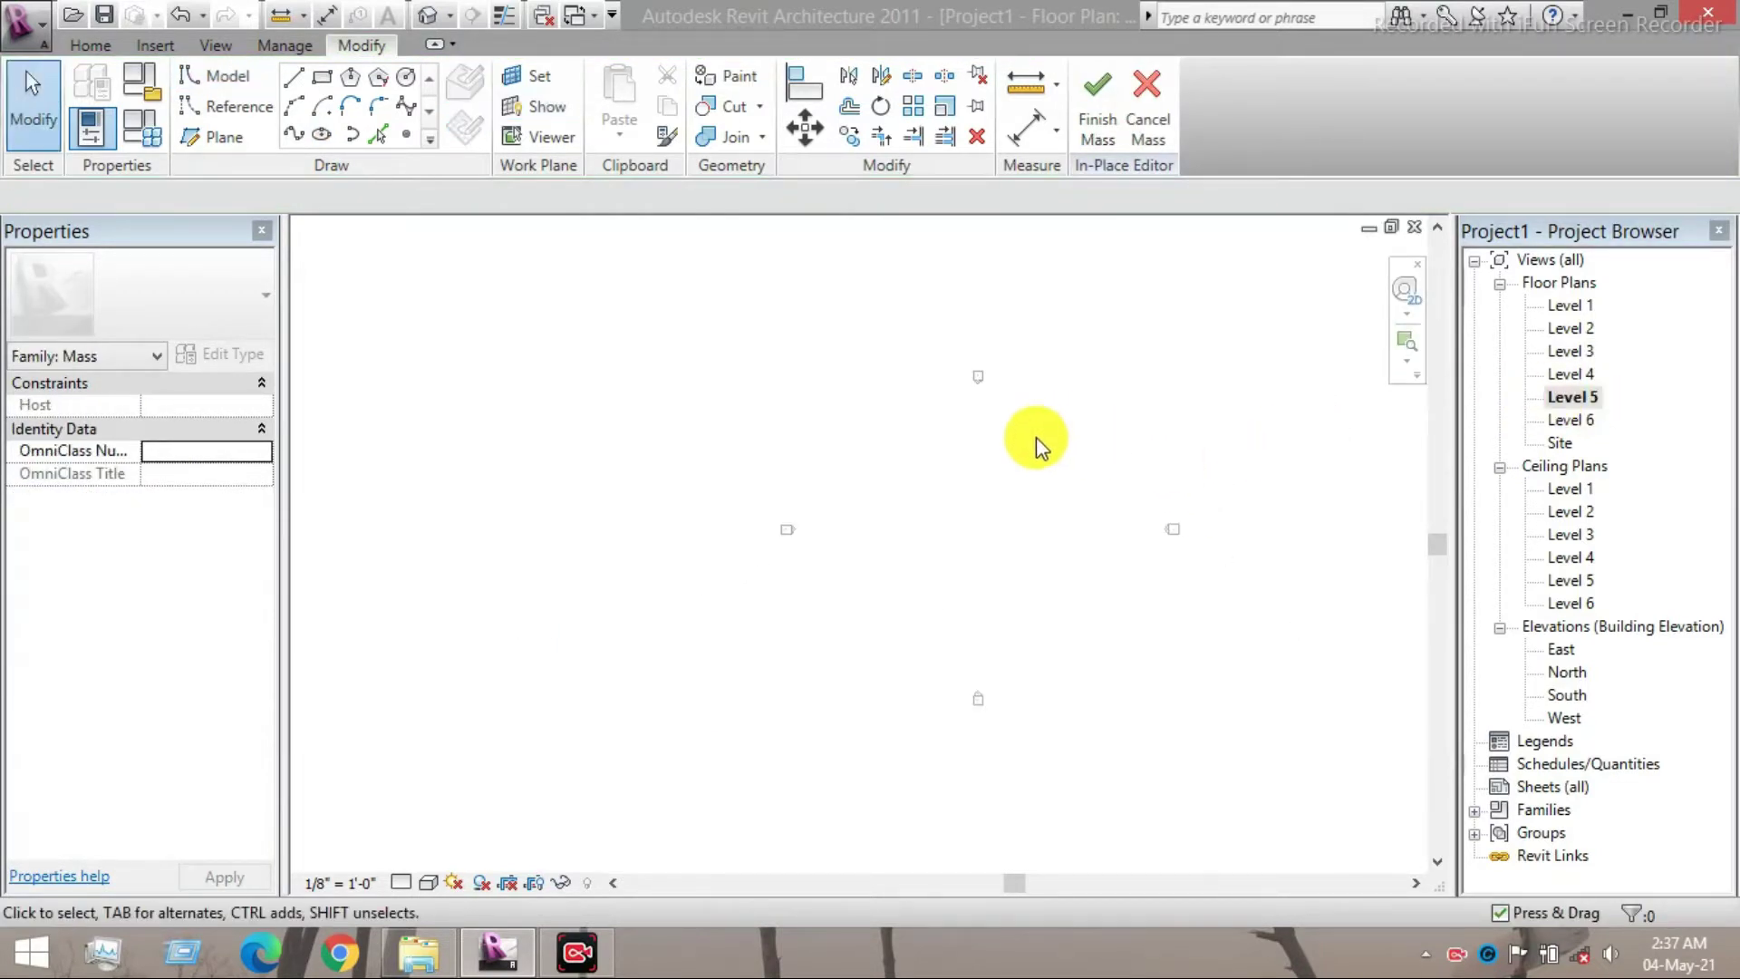
scroll(1193, 486, up, 3)
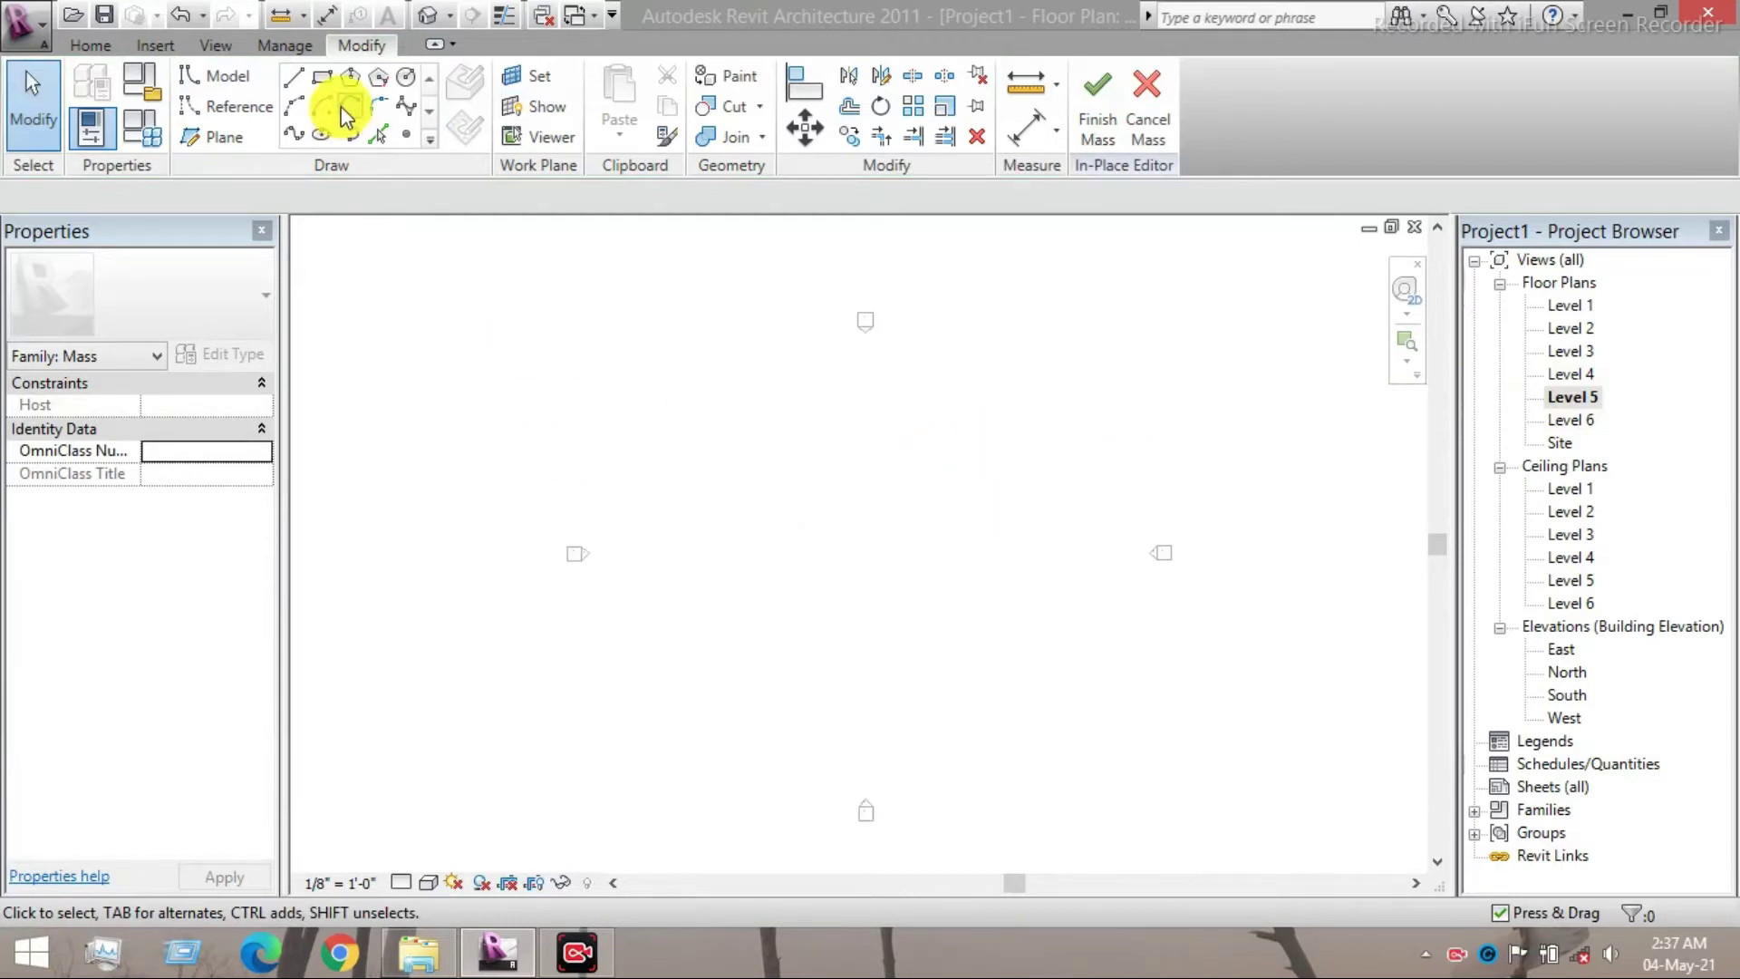
click(410, 82)
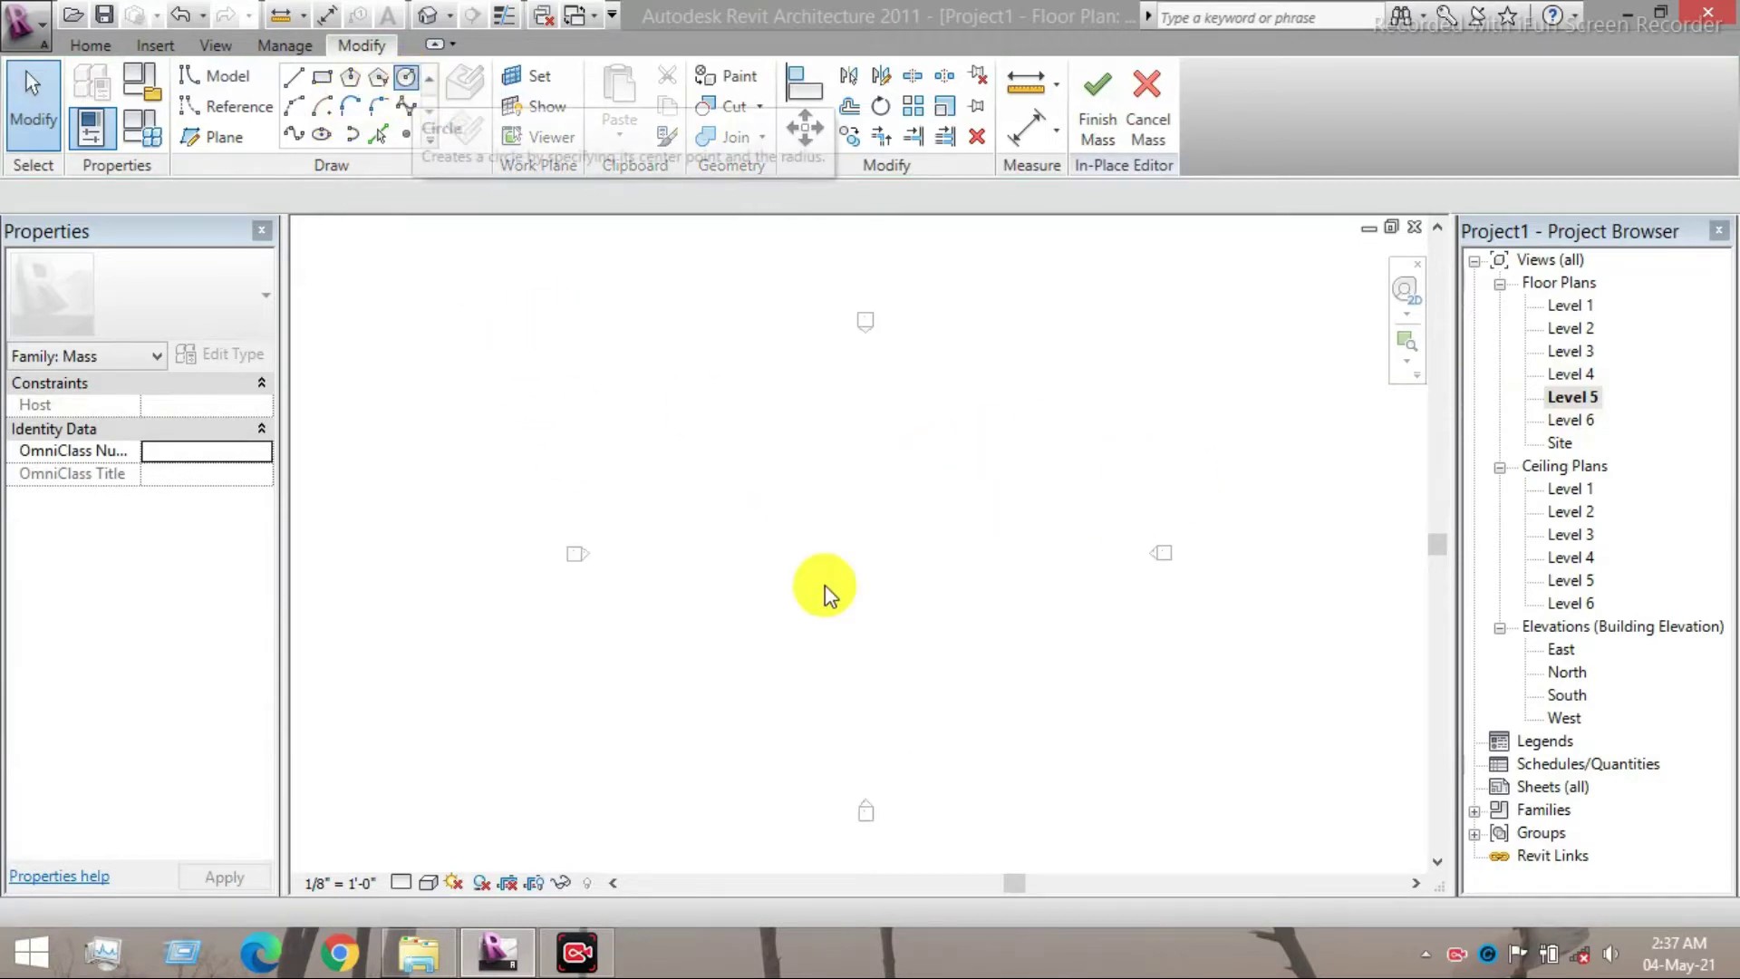
click(866, 552)
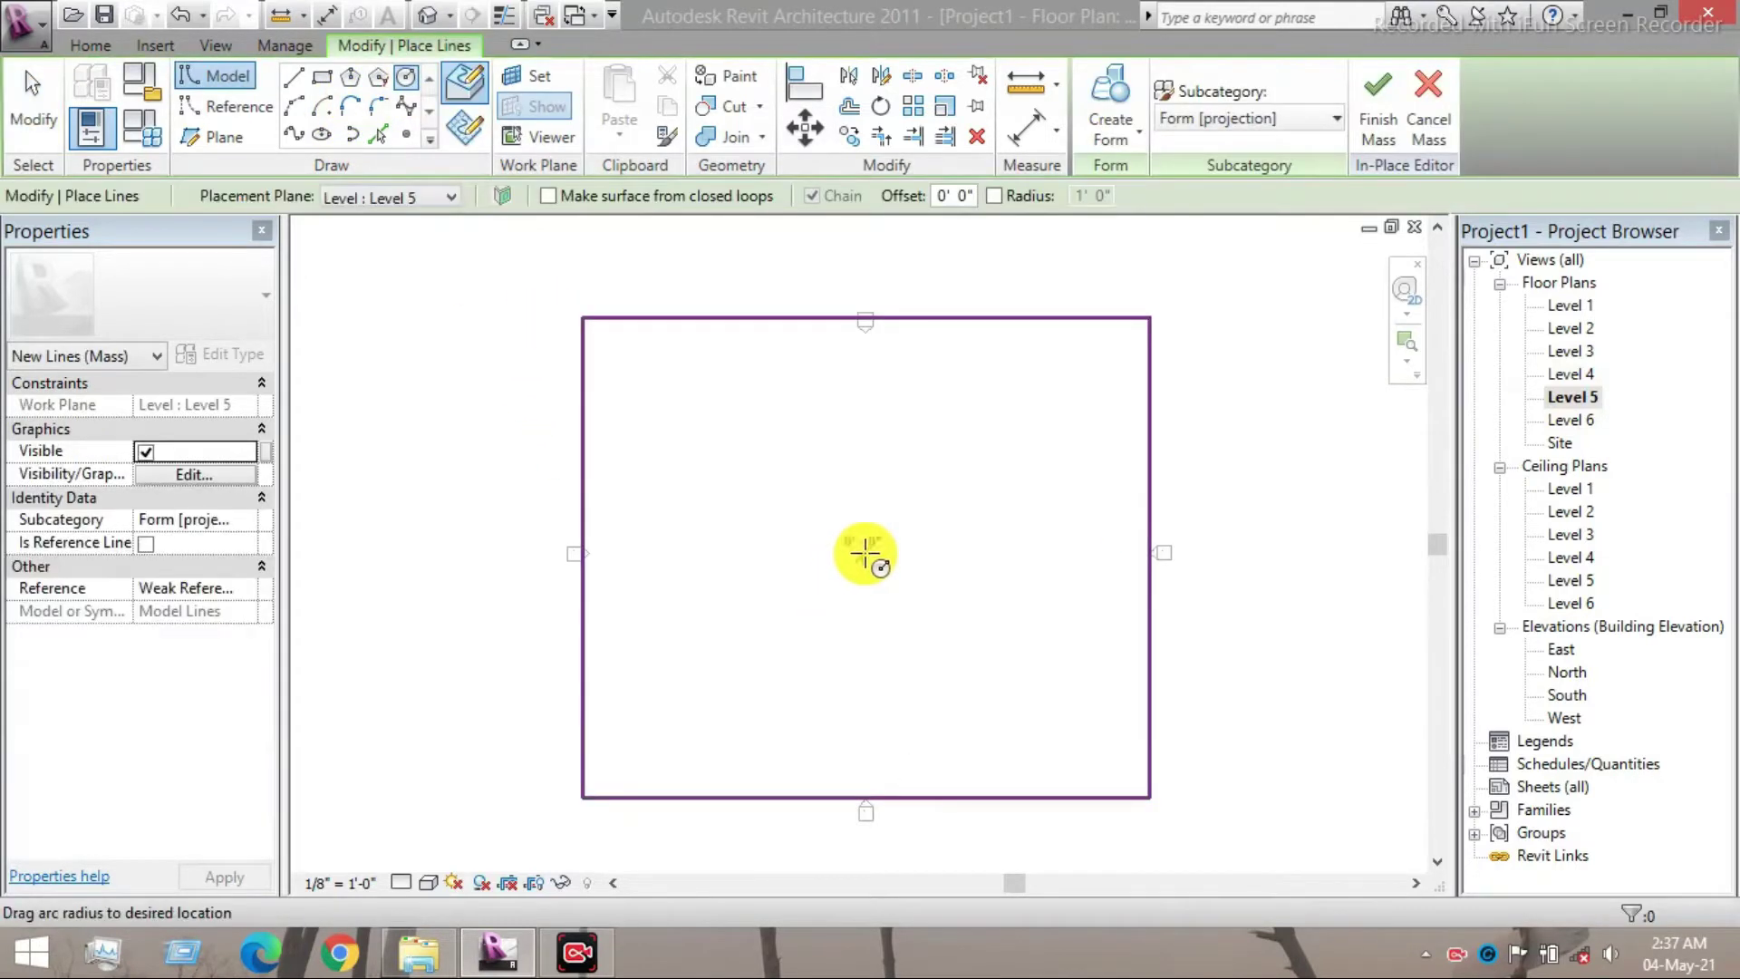
click(943, 580)
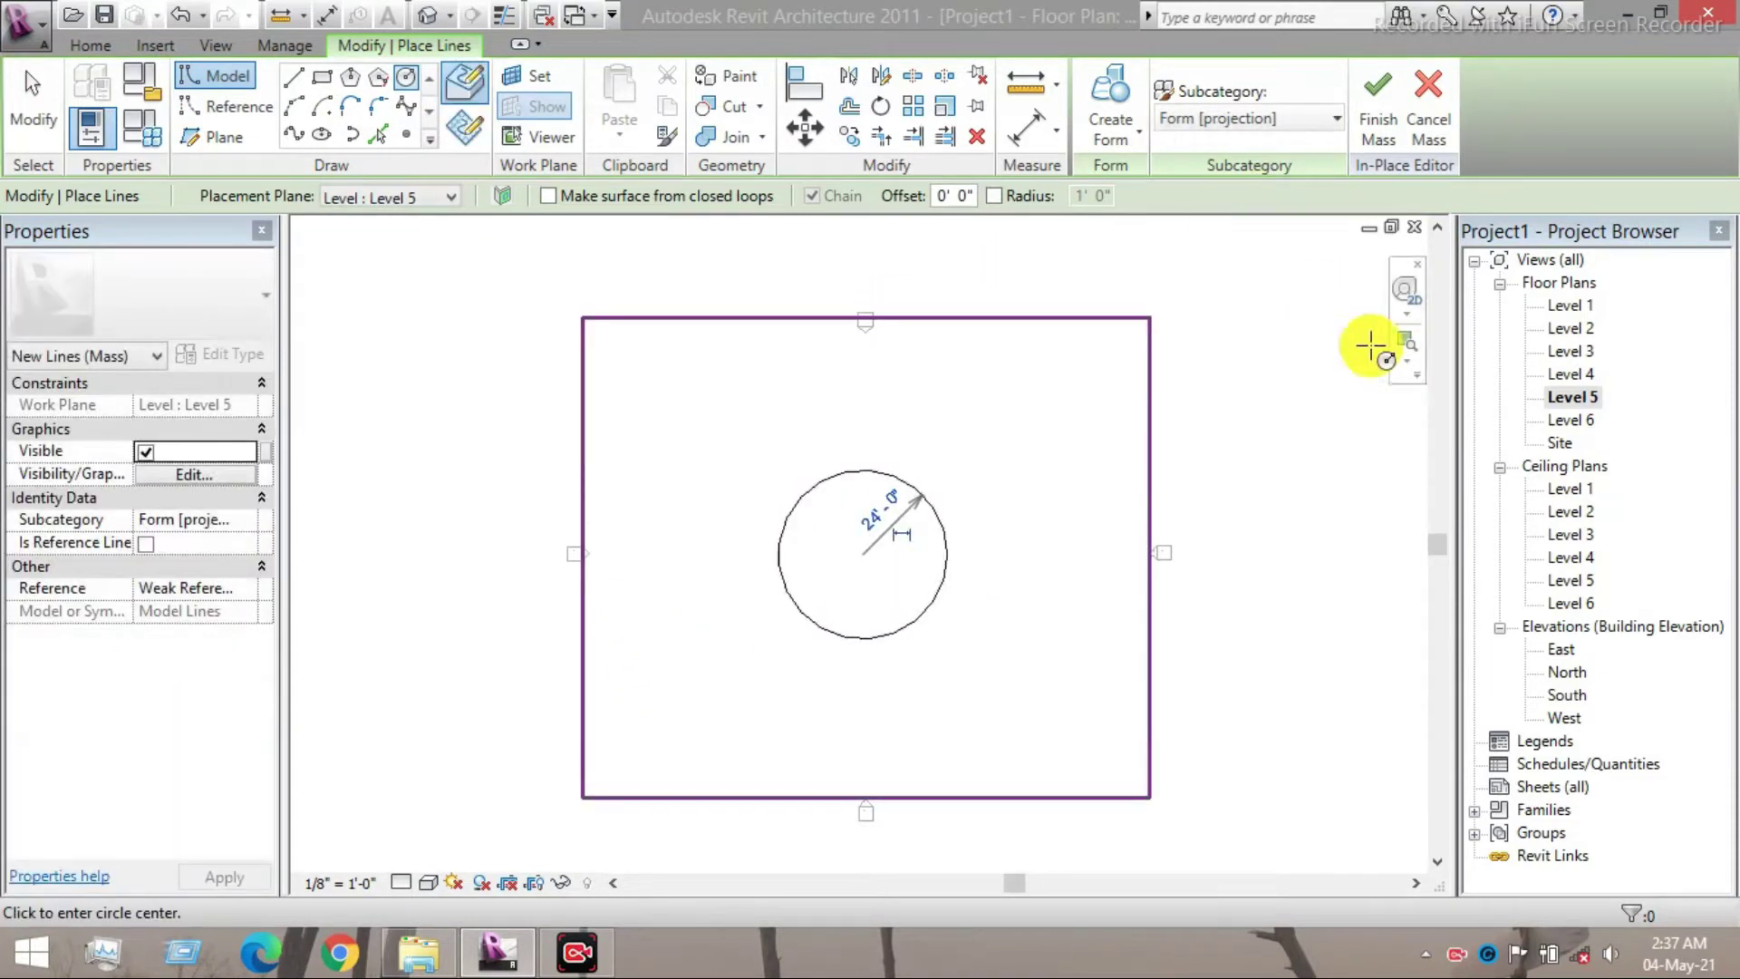
- In the Site plan, move the ellipse horizontally until its east end meets the rectangles' east edge
double_click(1563, 447)
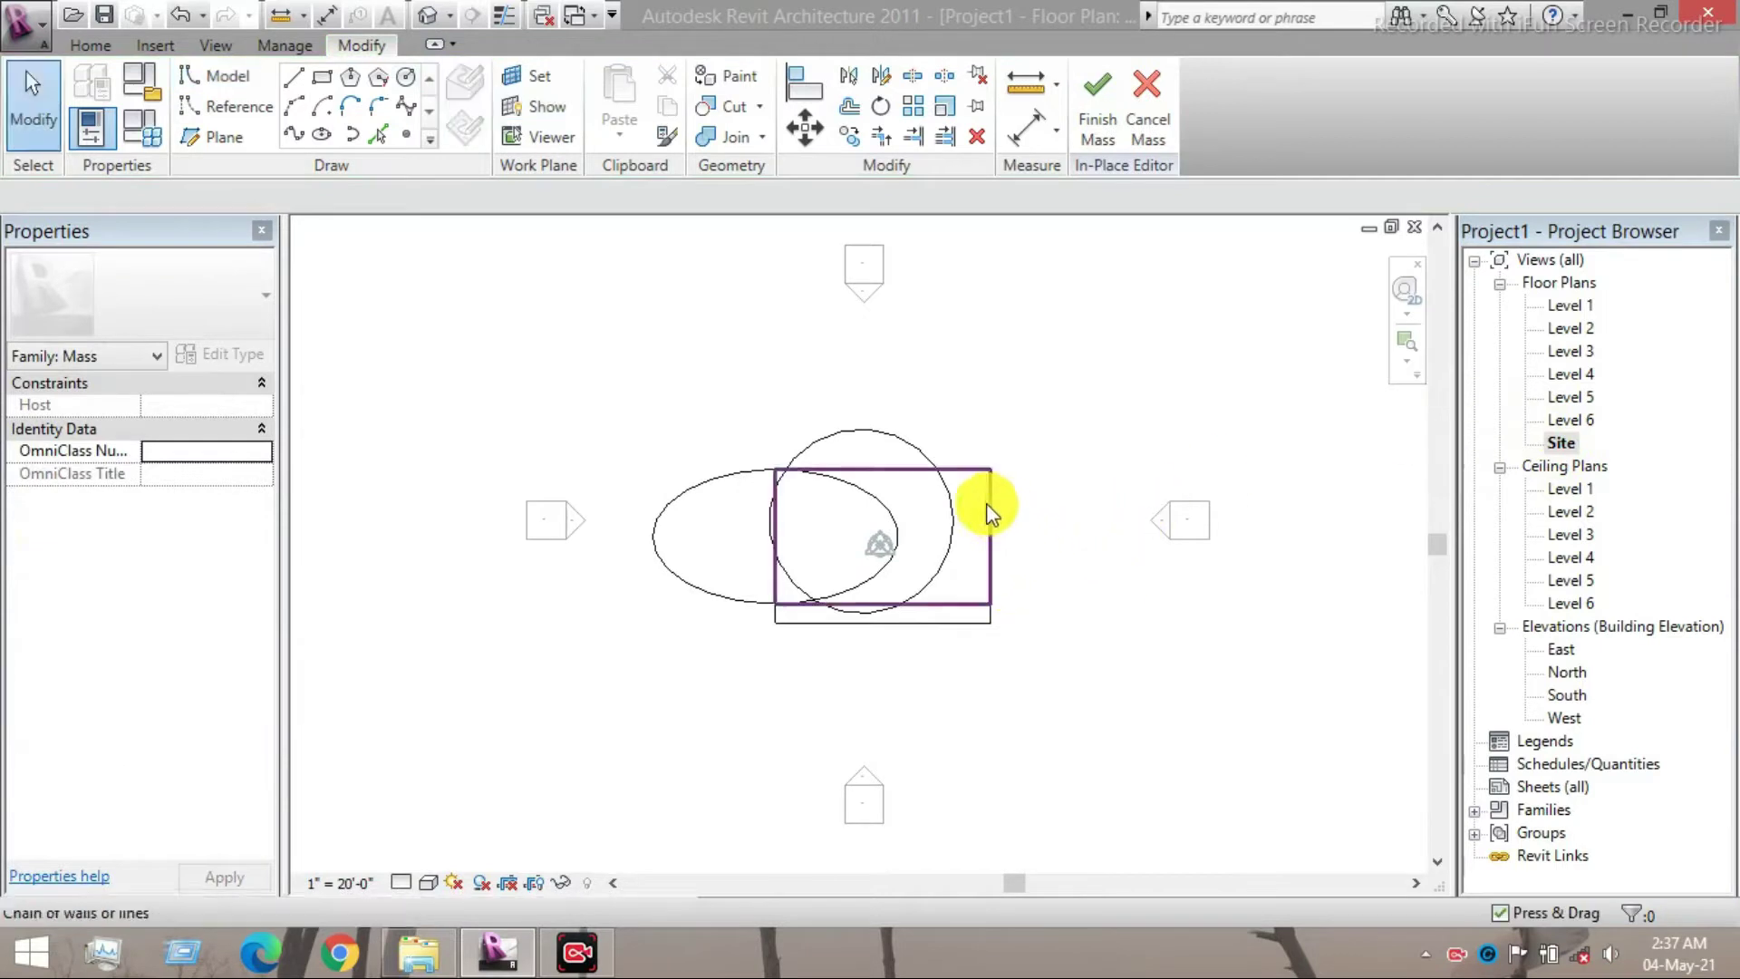
scroll(938, 480, up, 1)
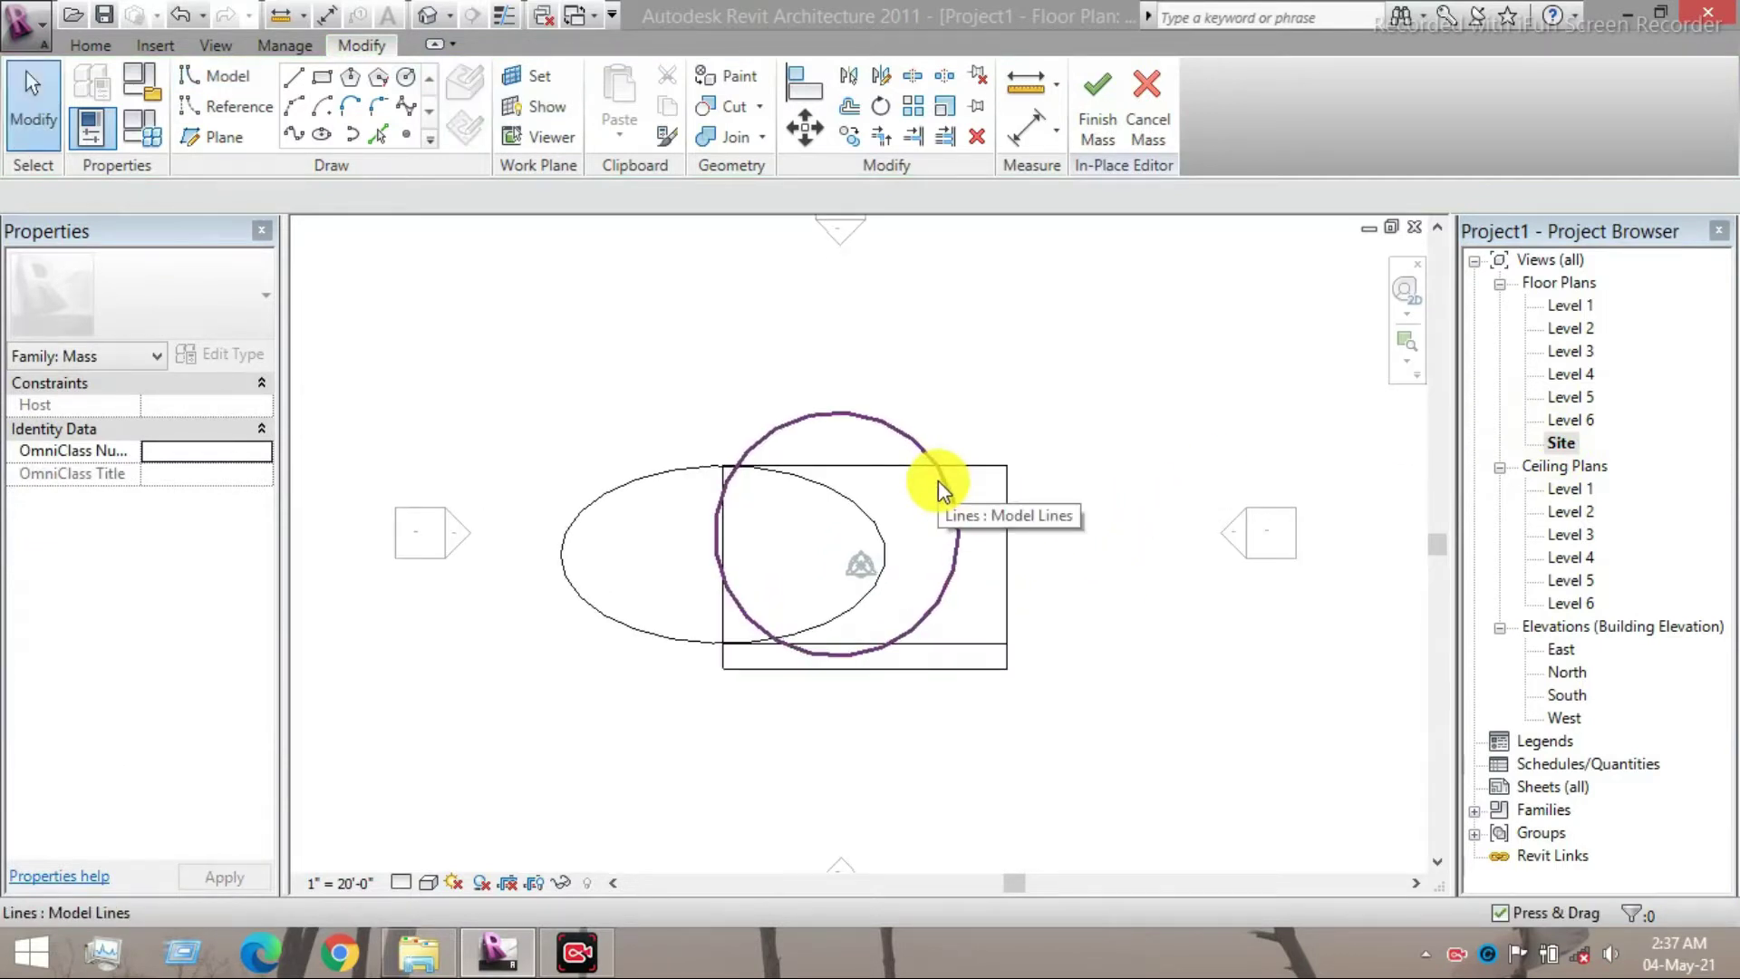
click(883, 538)
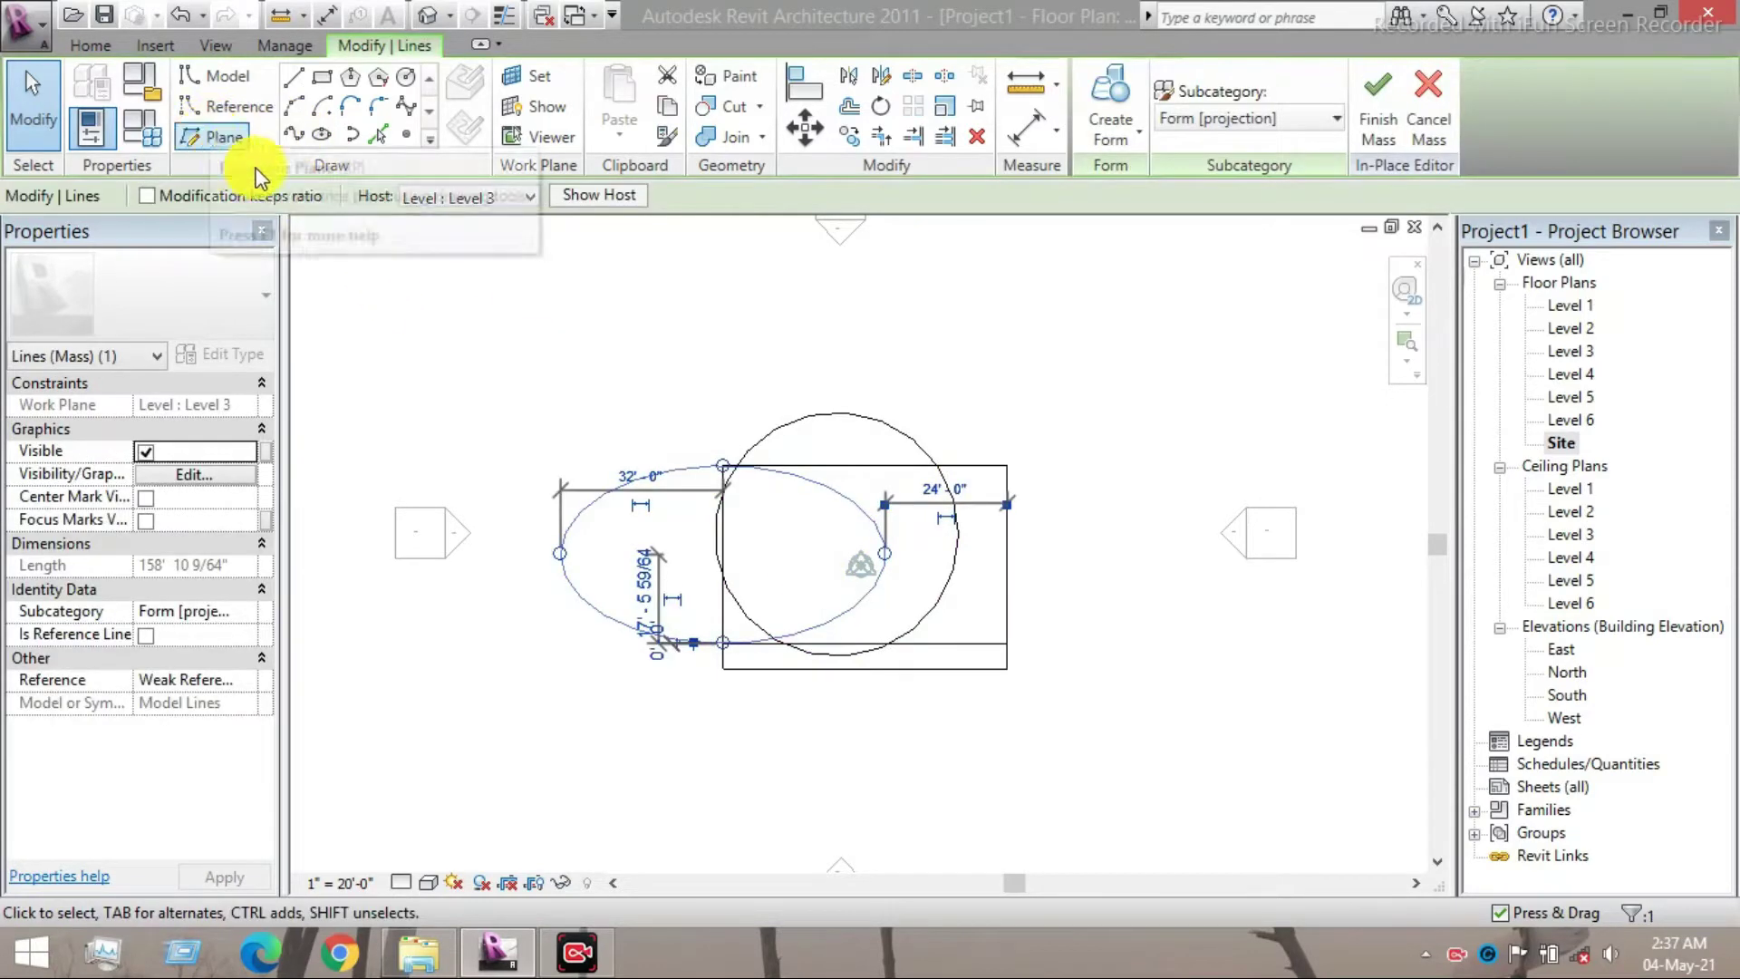
click(802, 130)
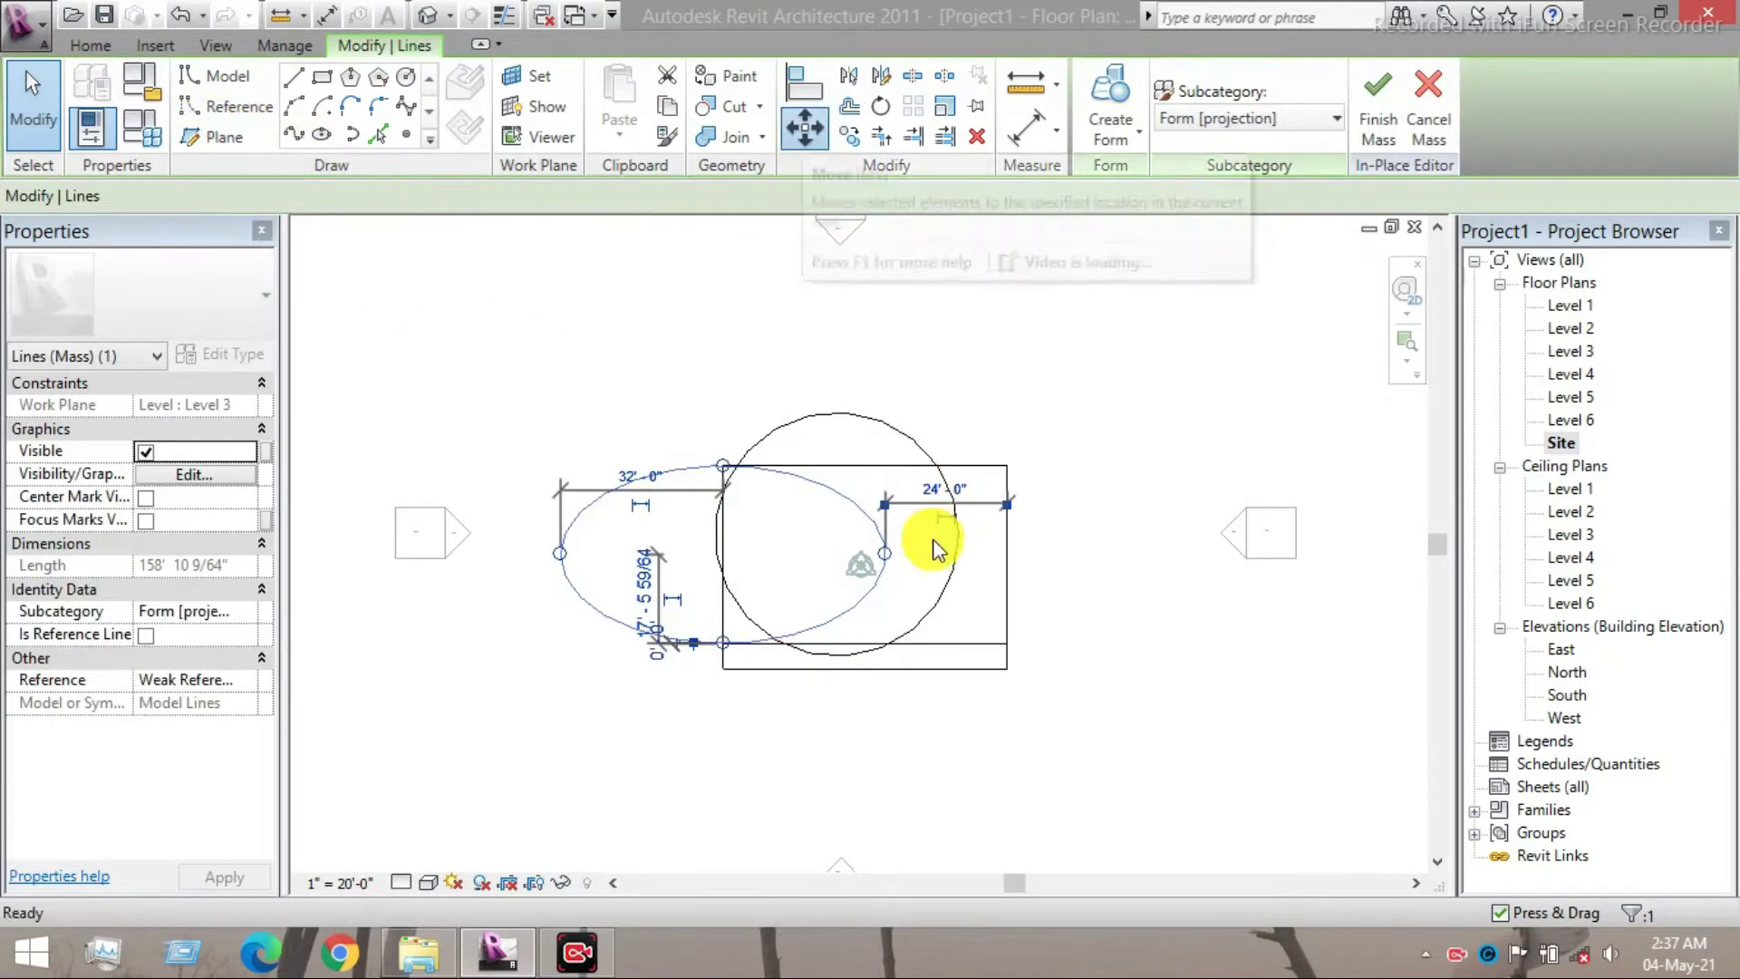
click(885, 553)
click(1005, 553)
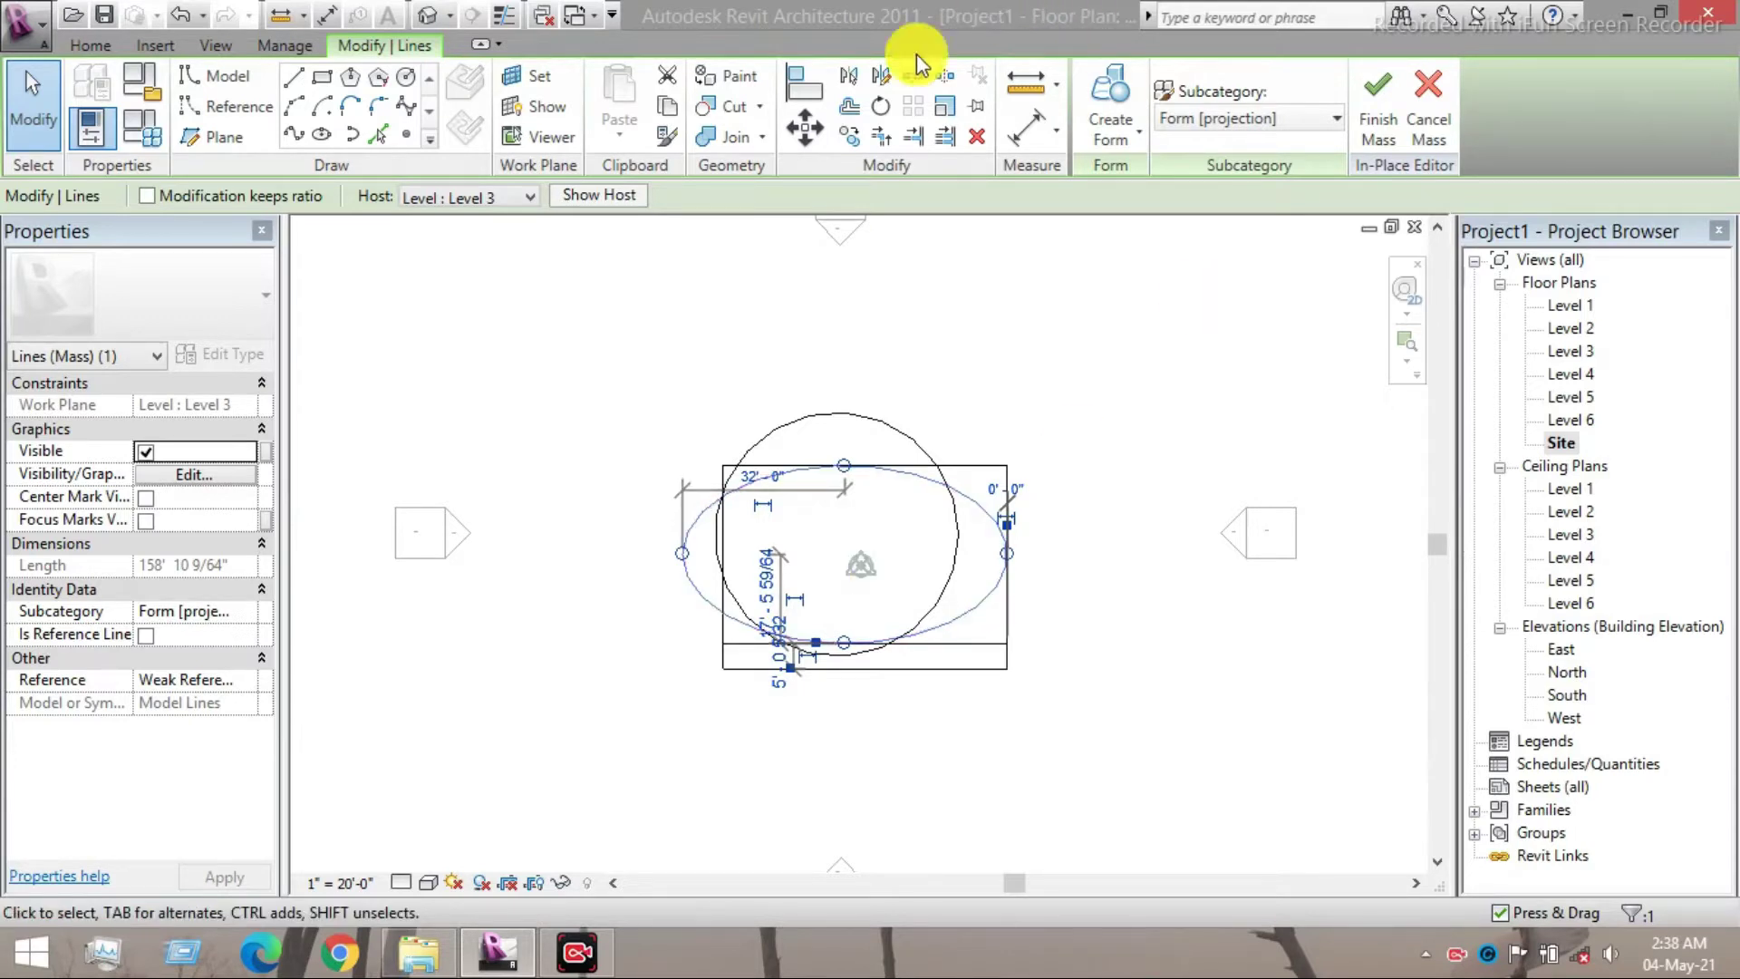
- Move the circle so its north quadrant meets the ellipse's north quadrant
click(819, 129)
click(854, 409)
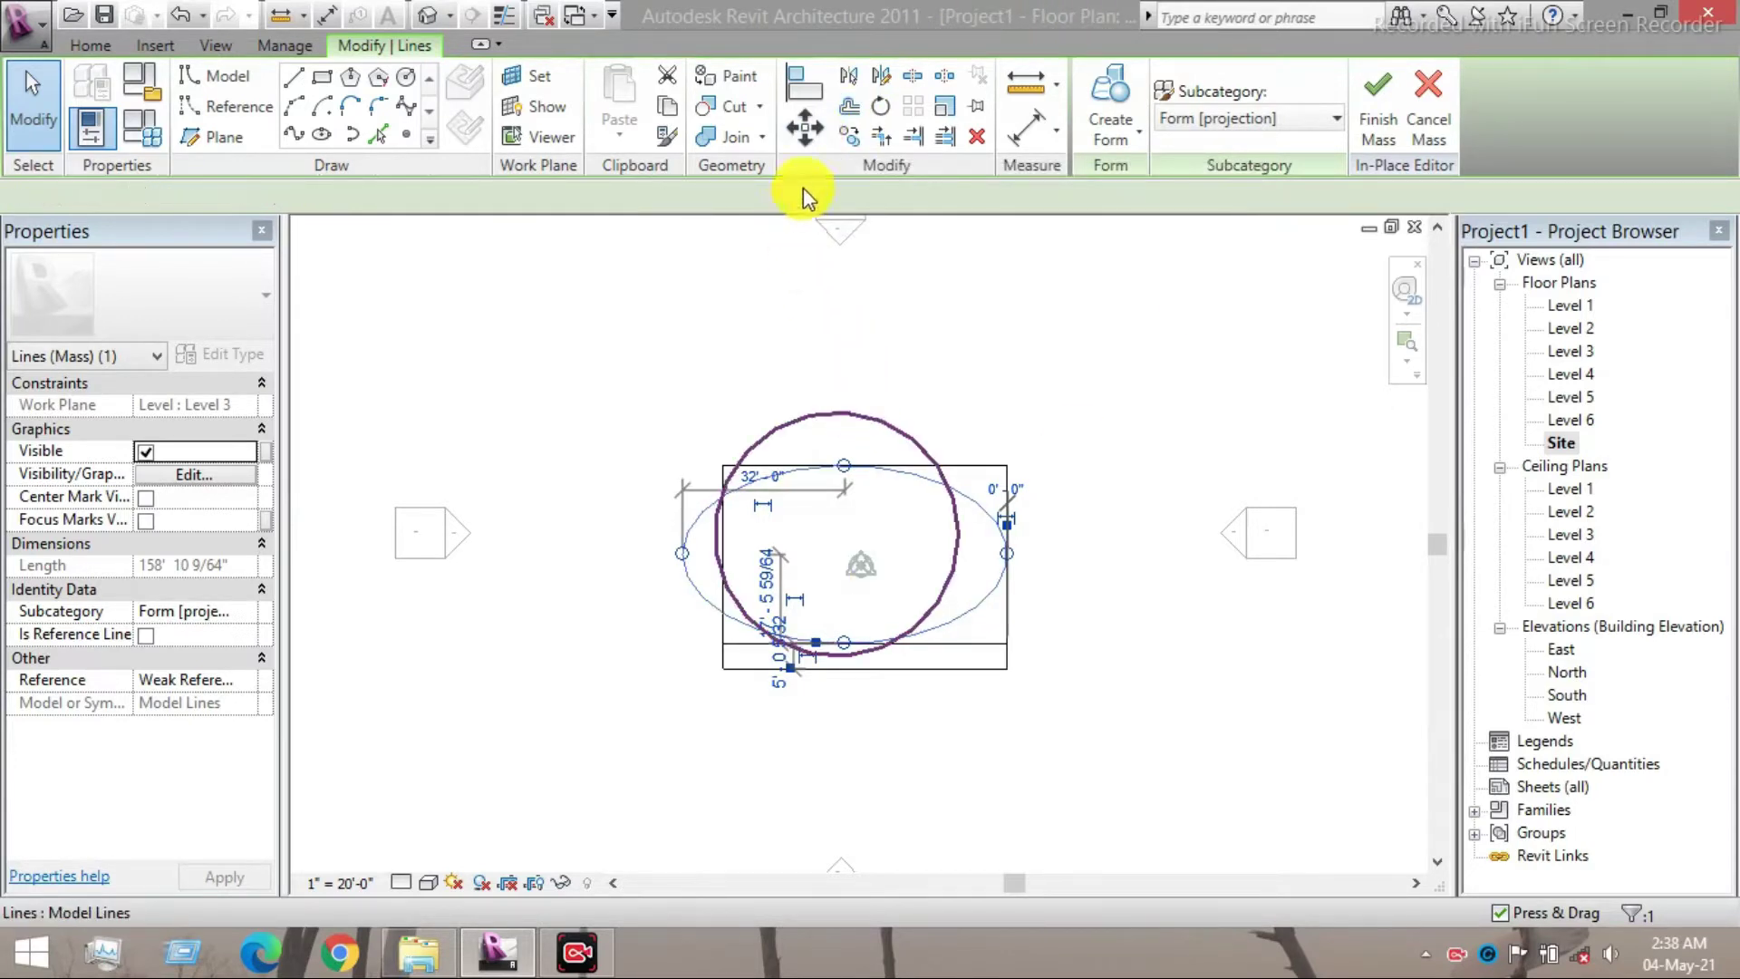
click(803, 132)
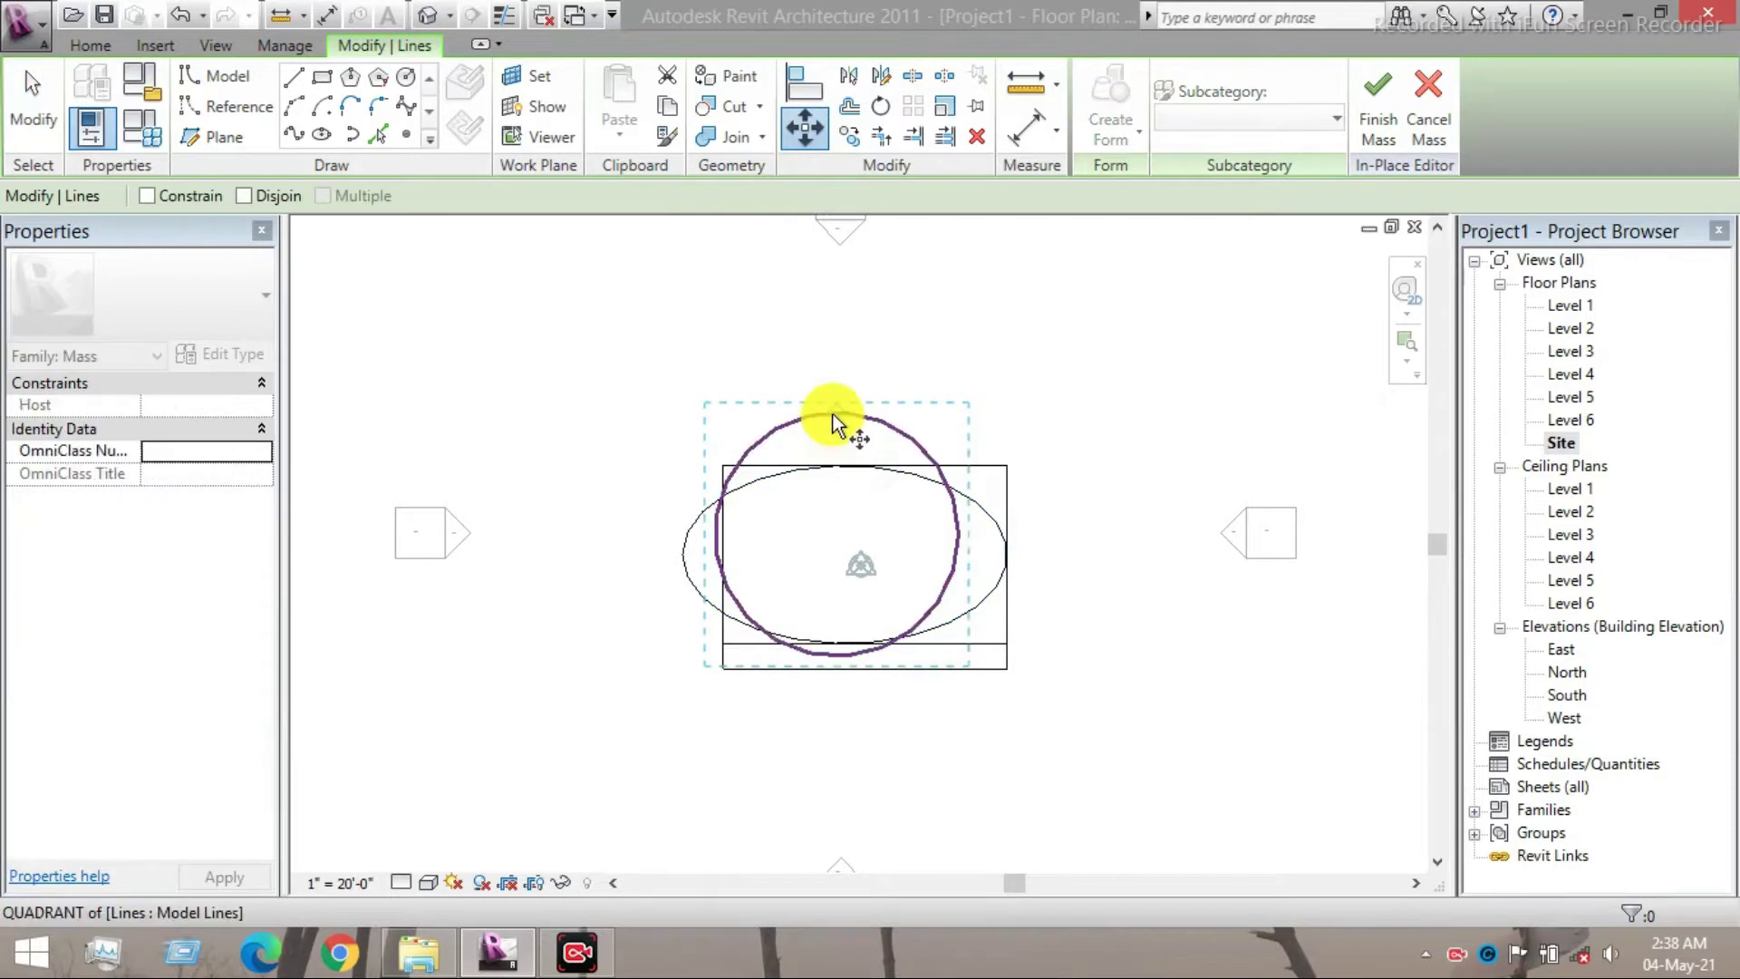
click(834, 414)
click(847, 469)
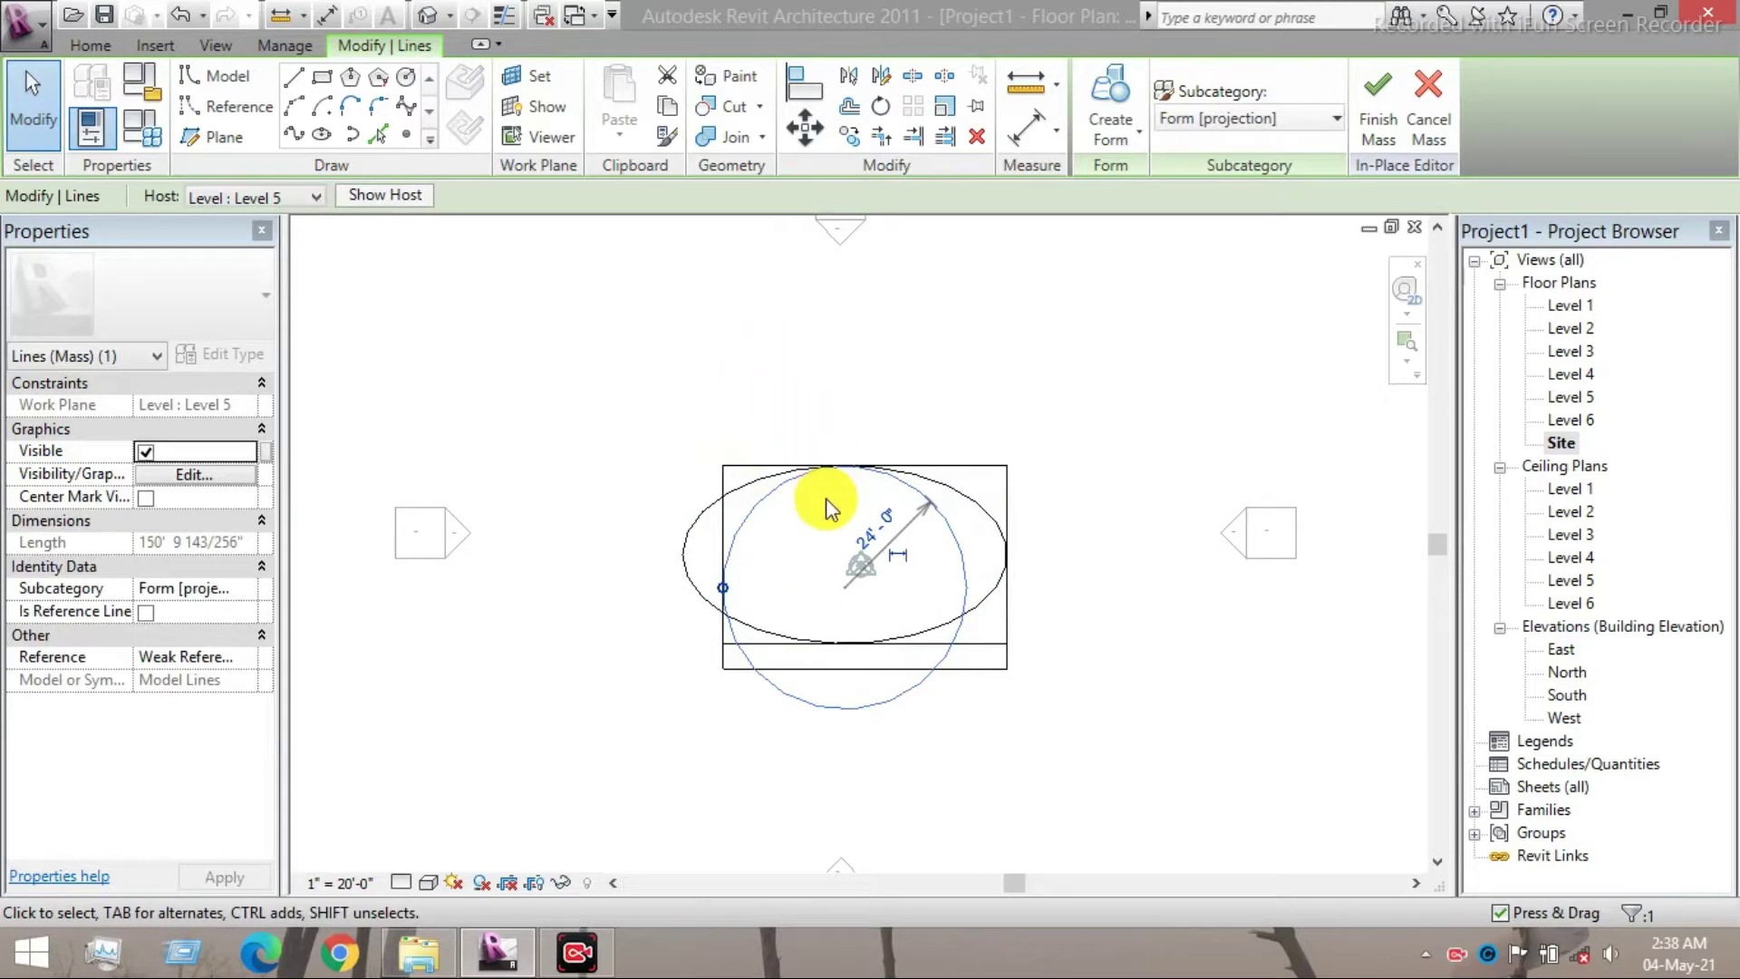
scroll(824, 489, up, 3)
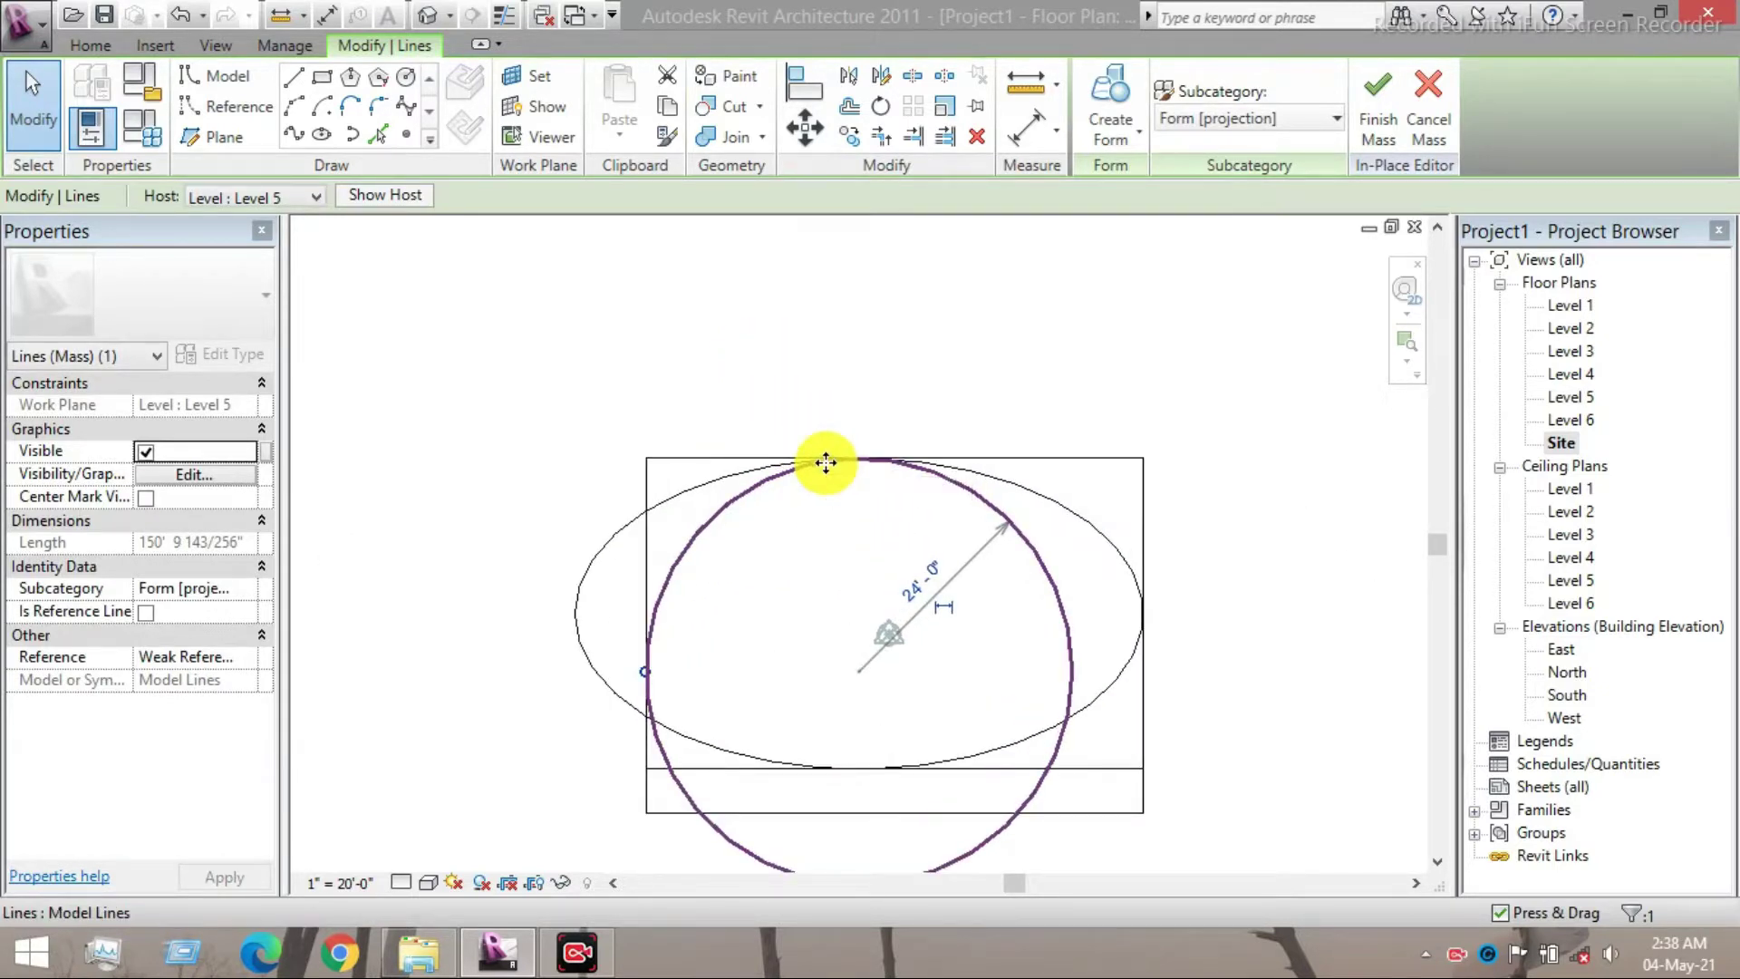
scroll(842, 466, down, 4)
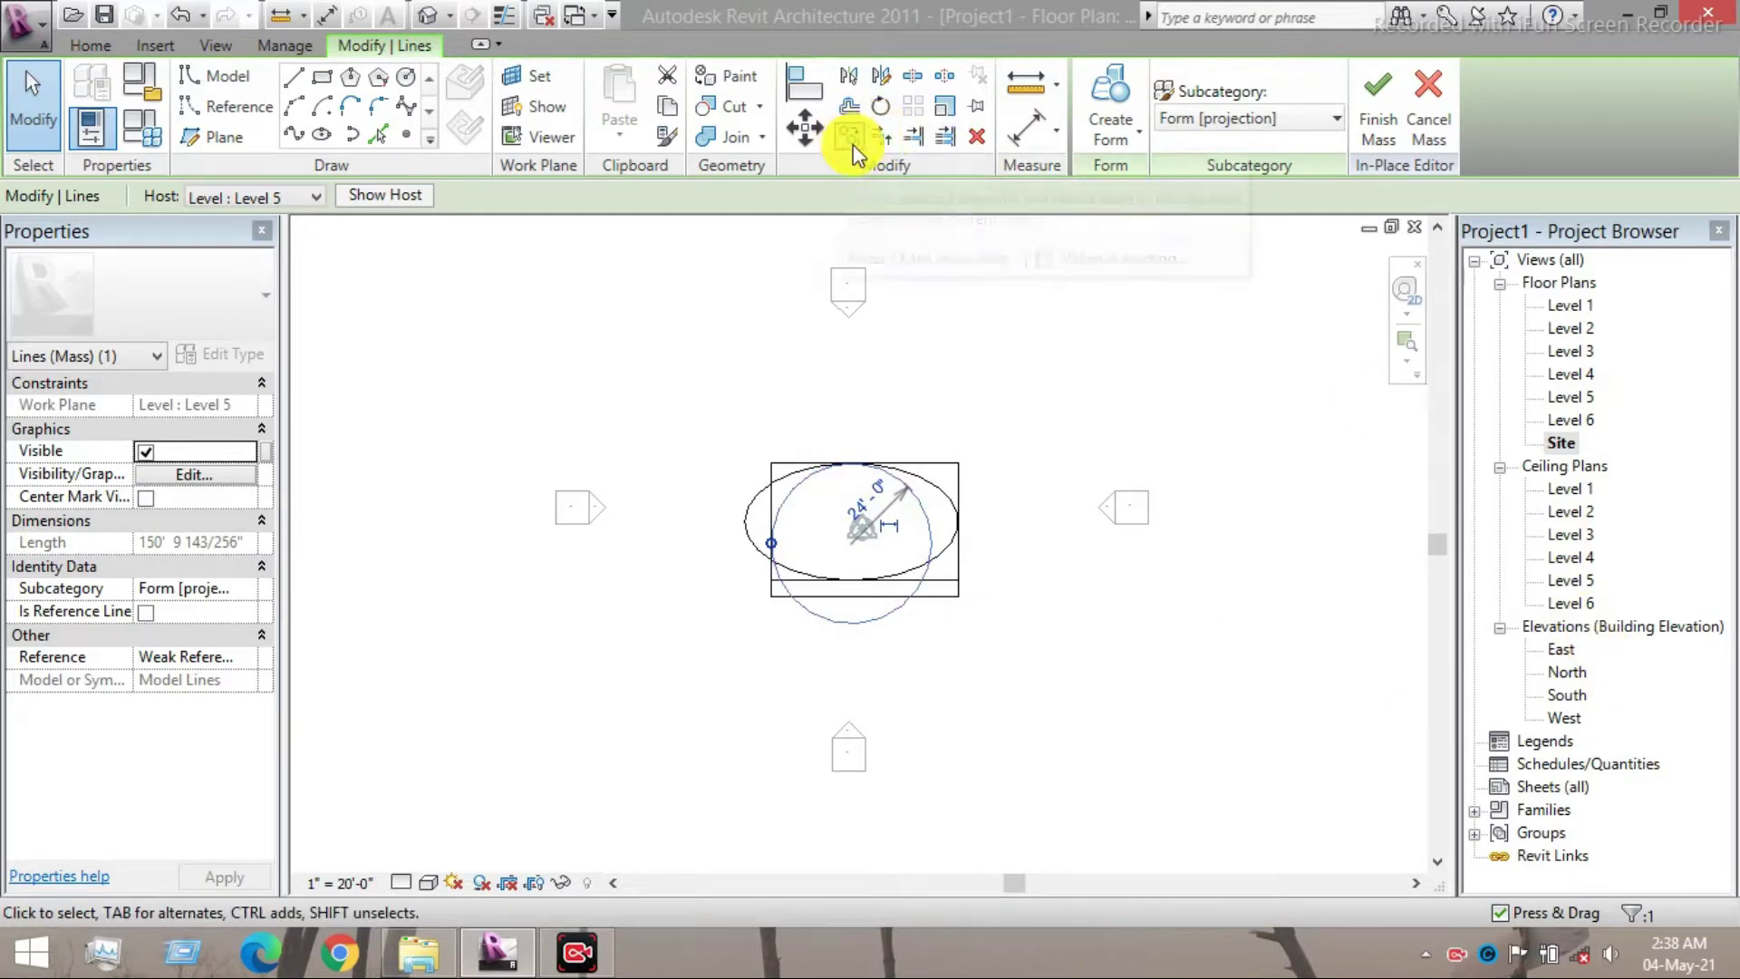
- In the default 3D view, select all the rectangle, ellipse and circle profiles and create a solid form from them
click(425, 21)
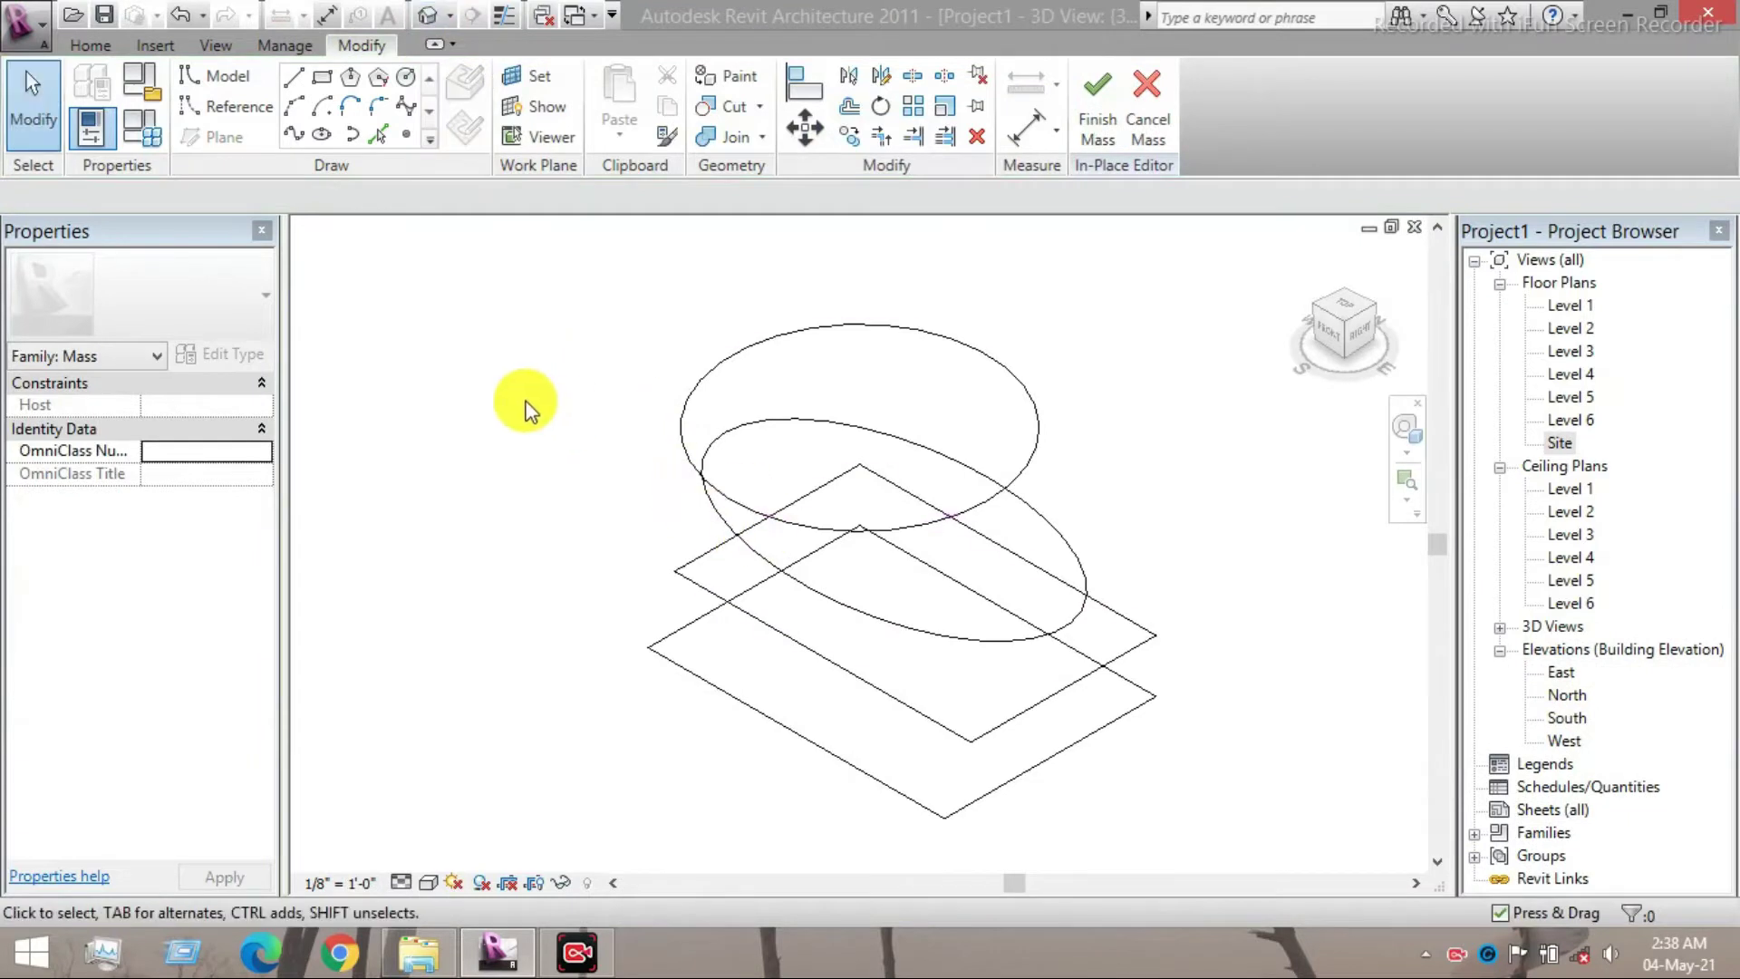
scroll(531, 410, down, 2)
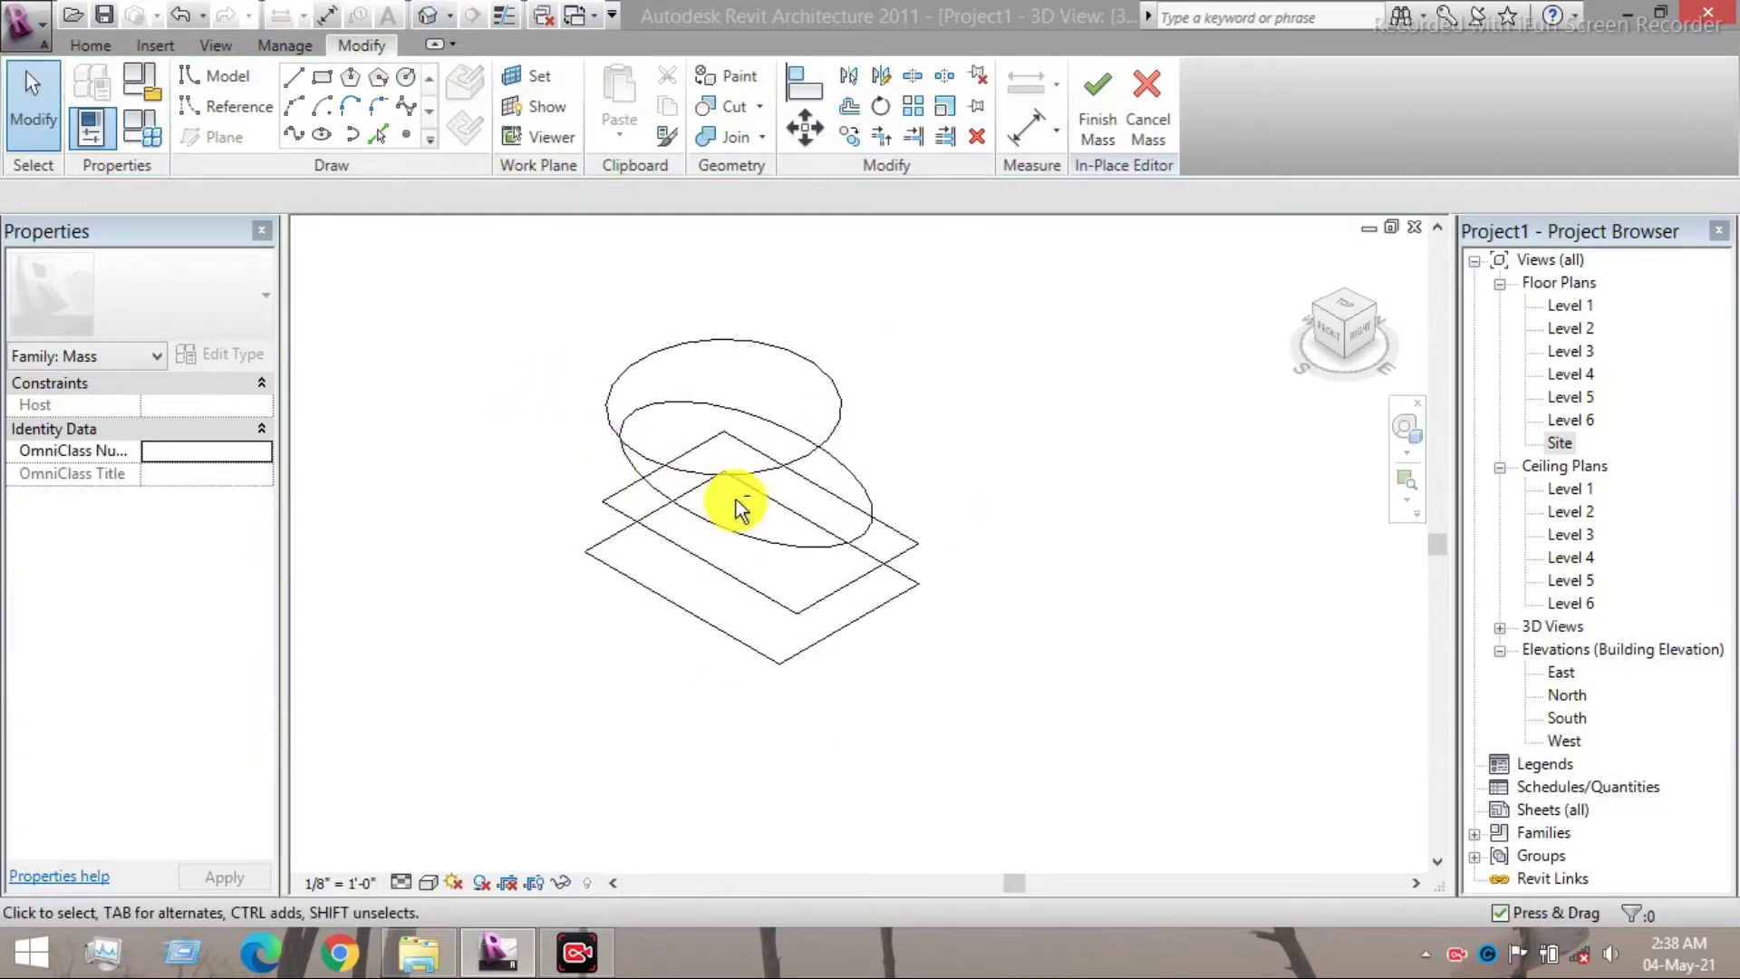
shift+middle_drag(736, 500, 799, 437)
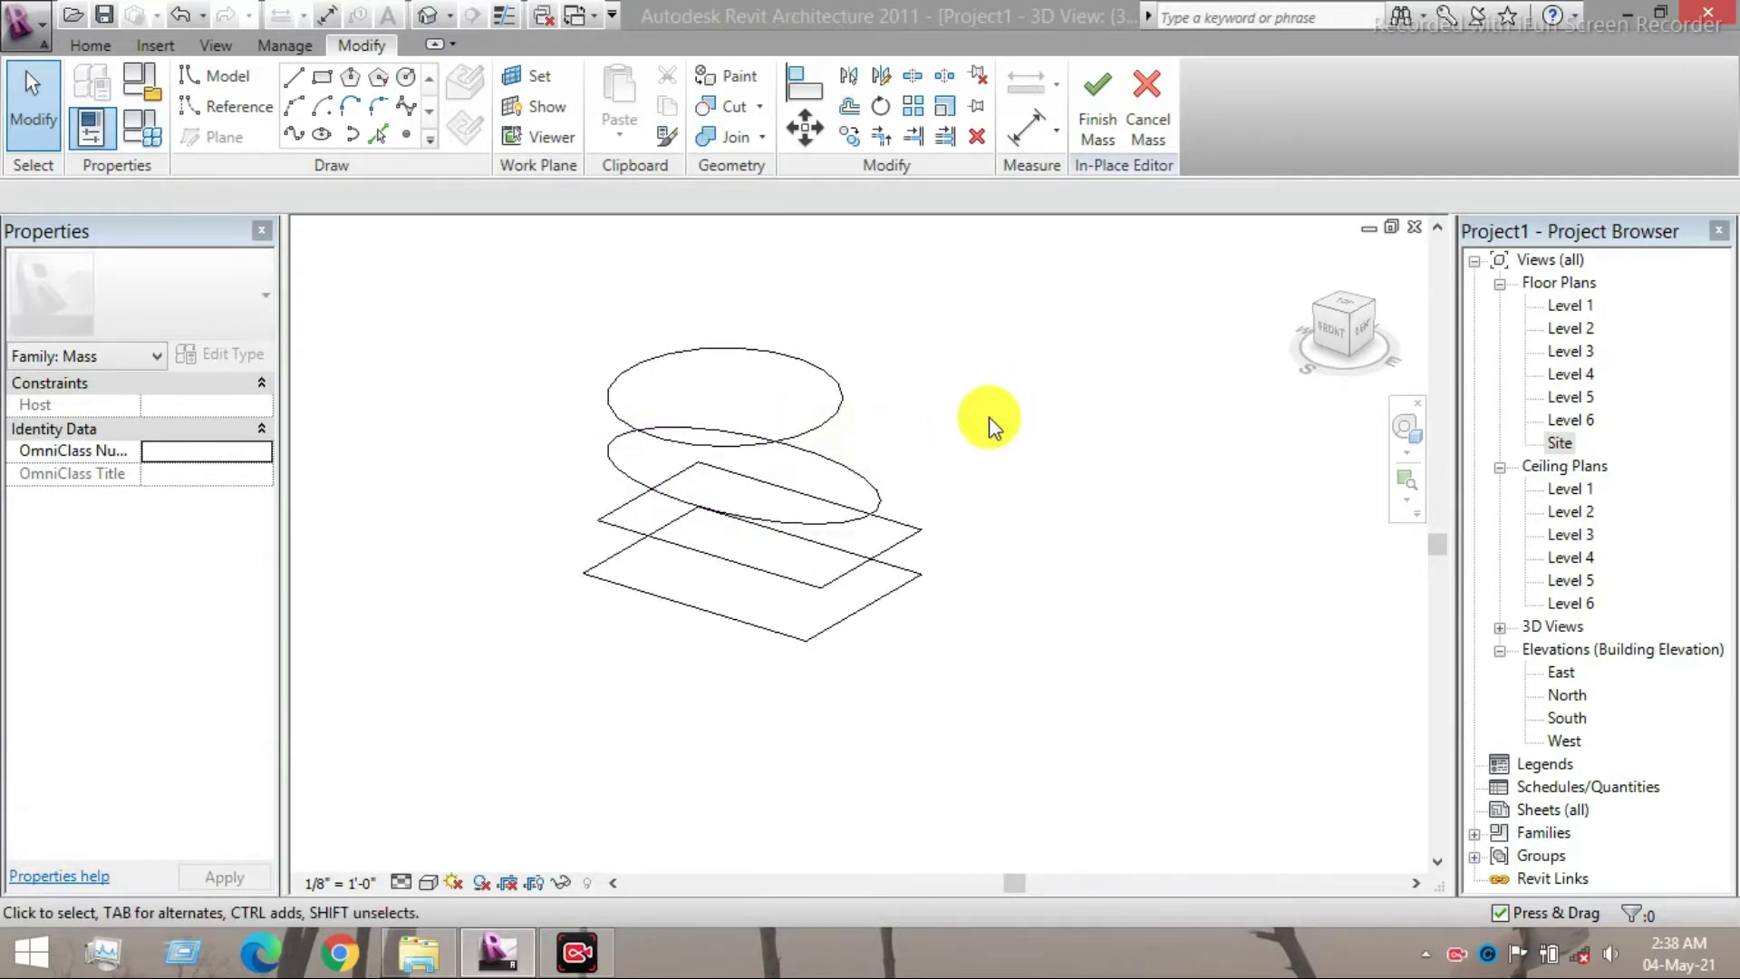
middle_drag(987, 416, 1018, 477)
scroll(1008, 453, down, 2)
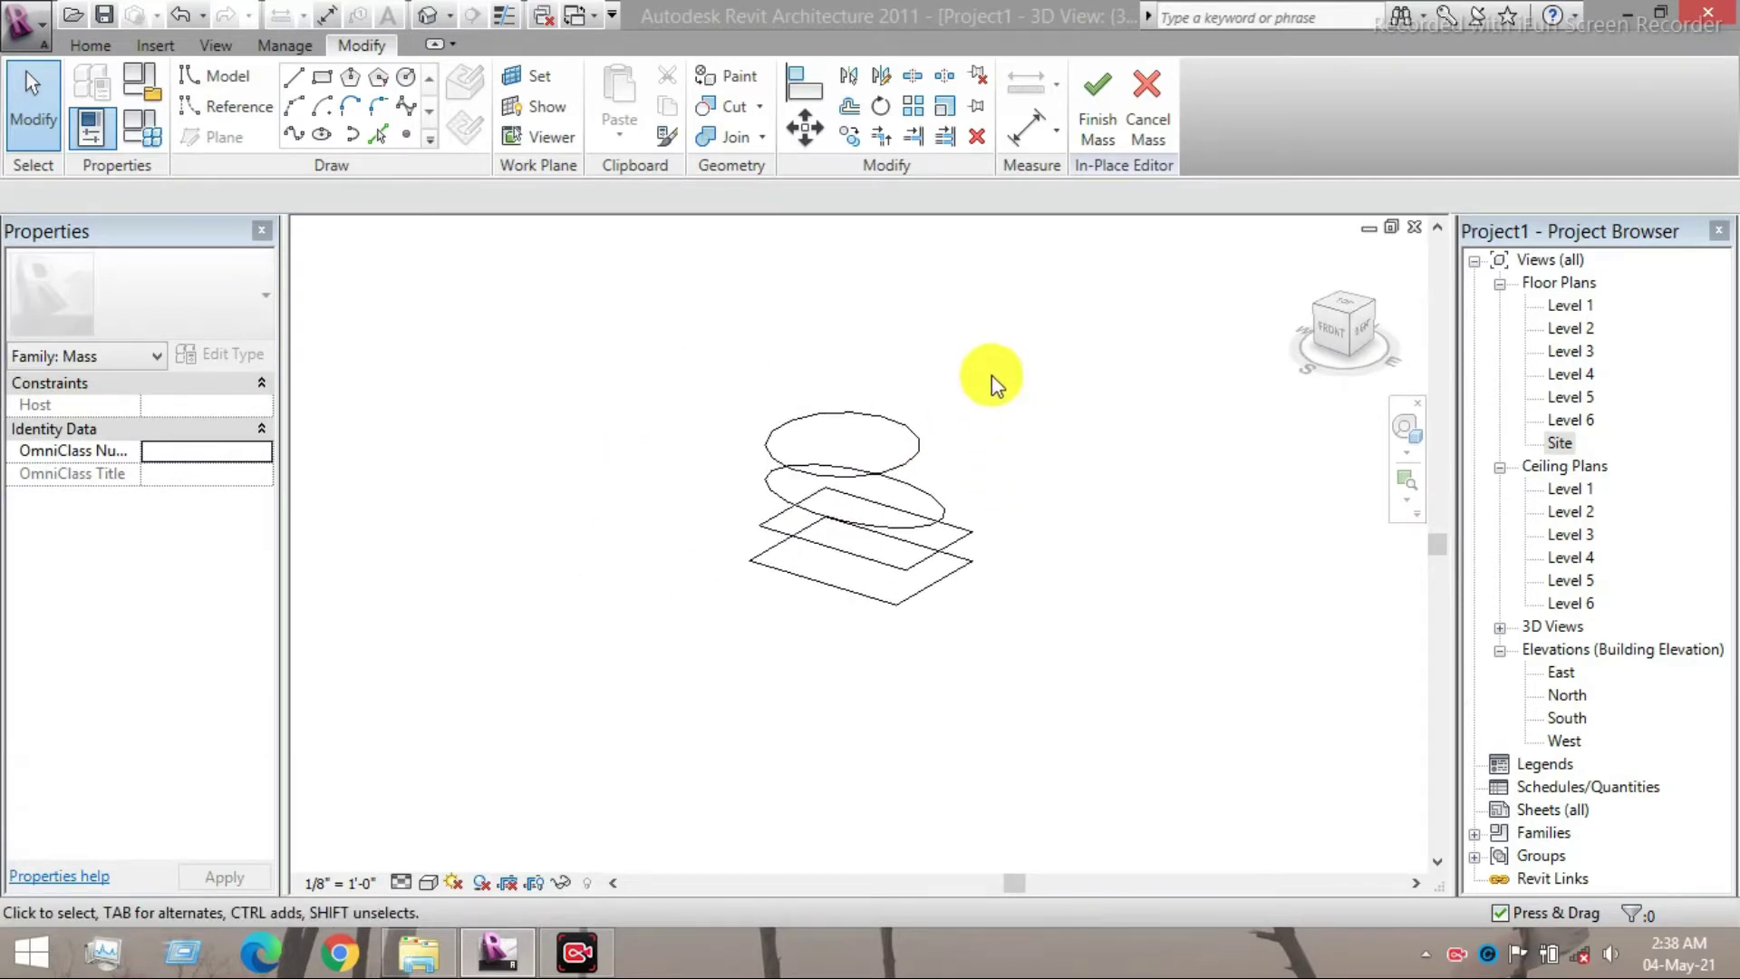
mouse_move(991, 375)
mouse_down()
mouse_move(769, 645)
mouse_move(765, 623)
mouse_up()
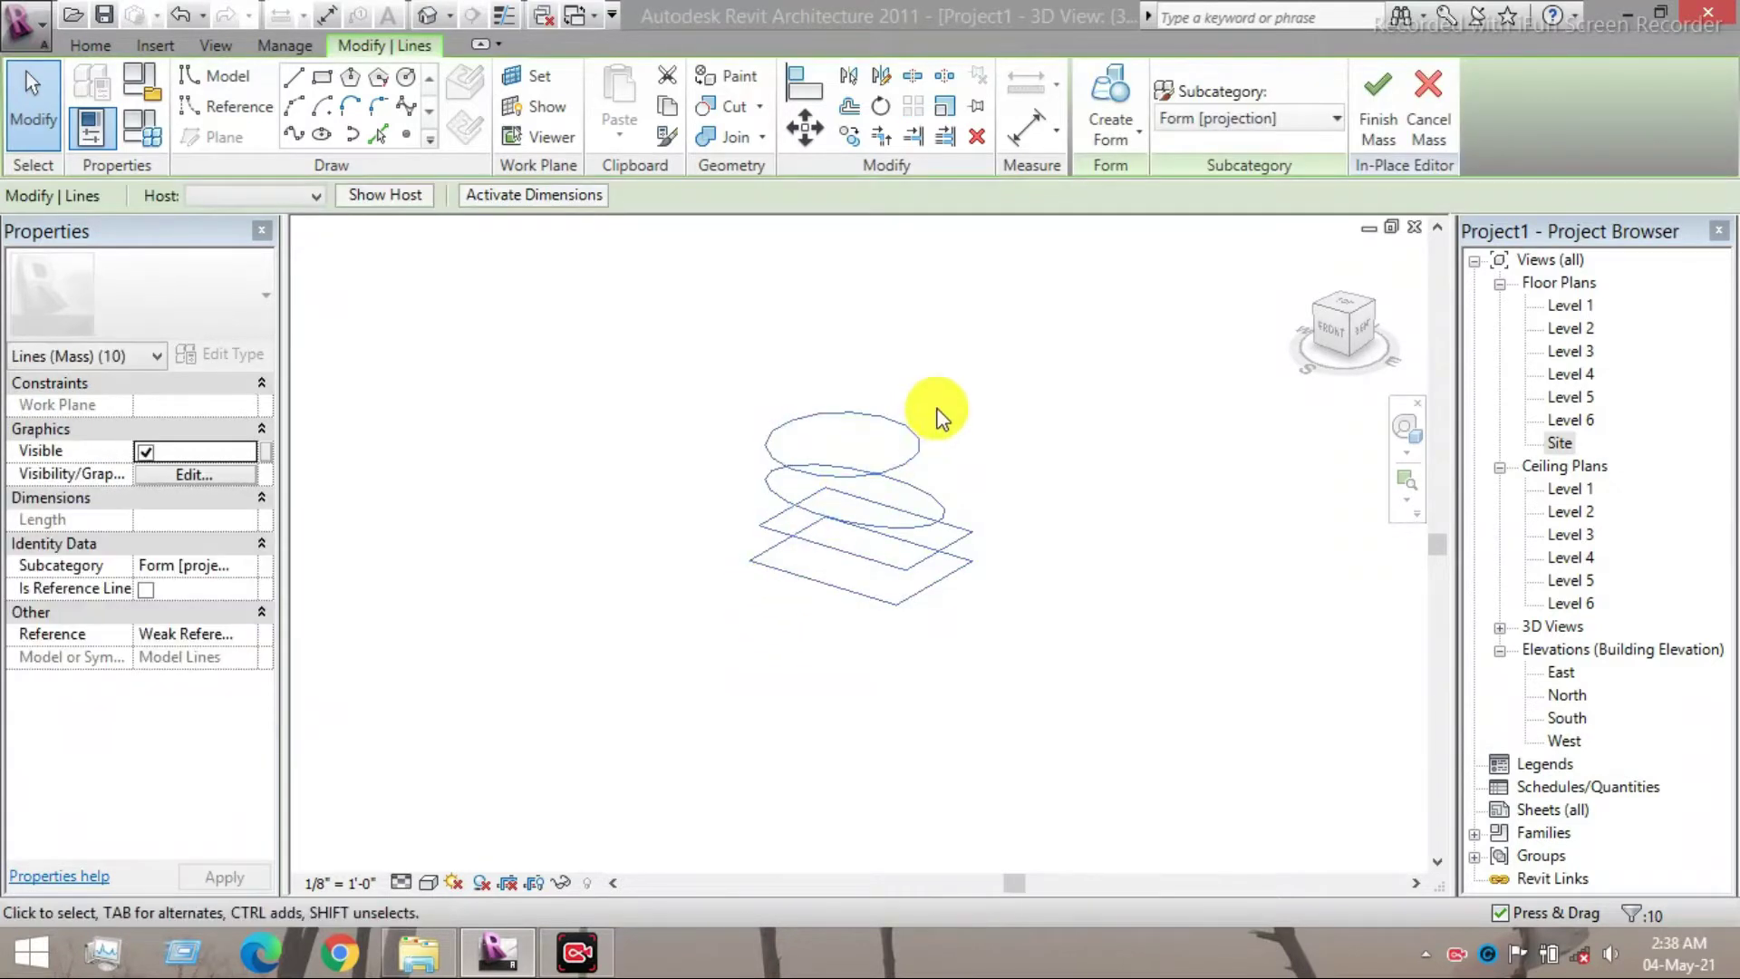
scroll(938, 415, up, 1)
scroll(938, 412, up, 1)
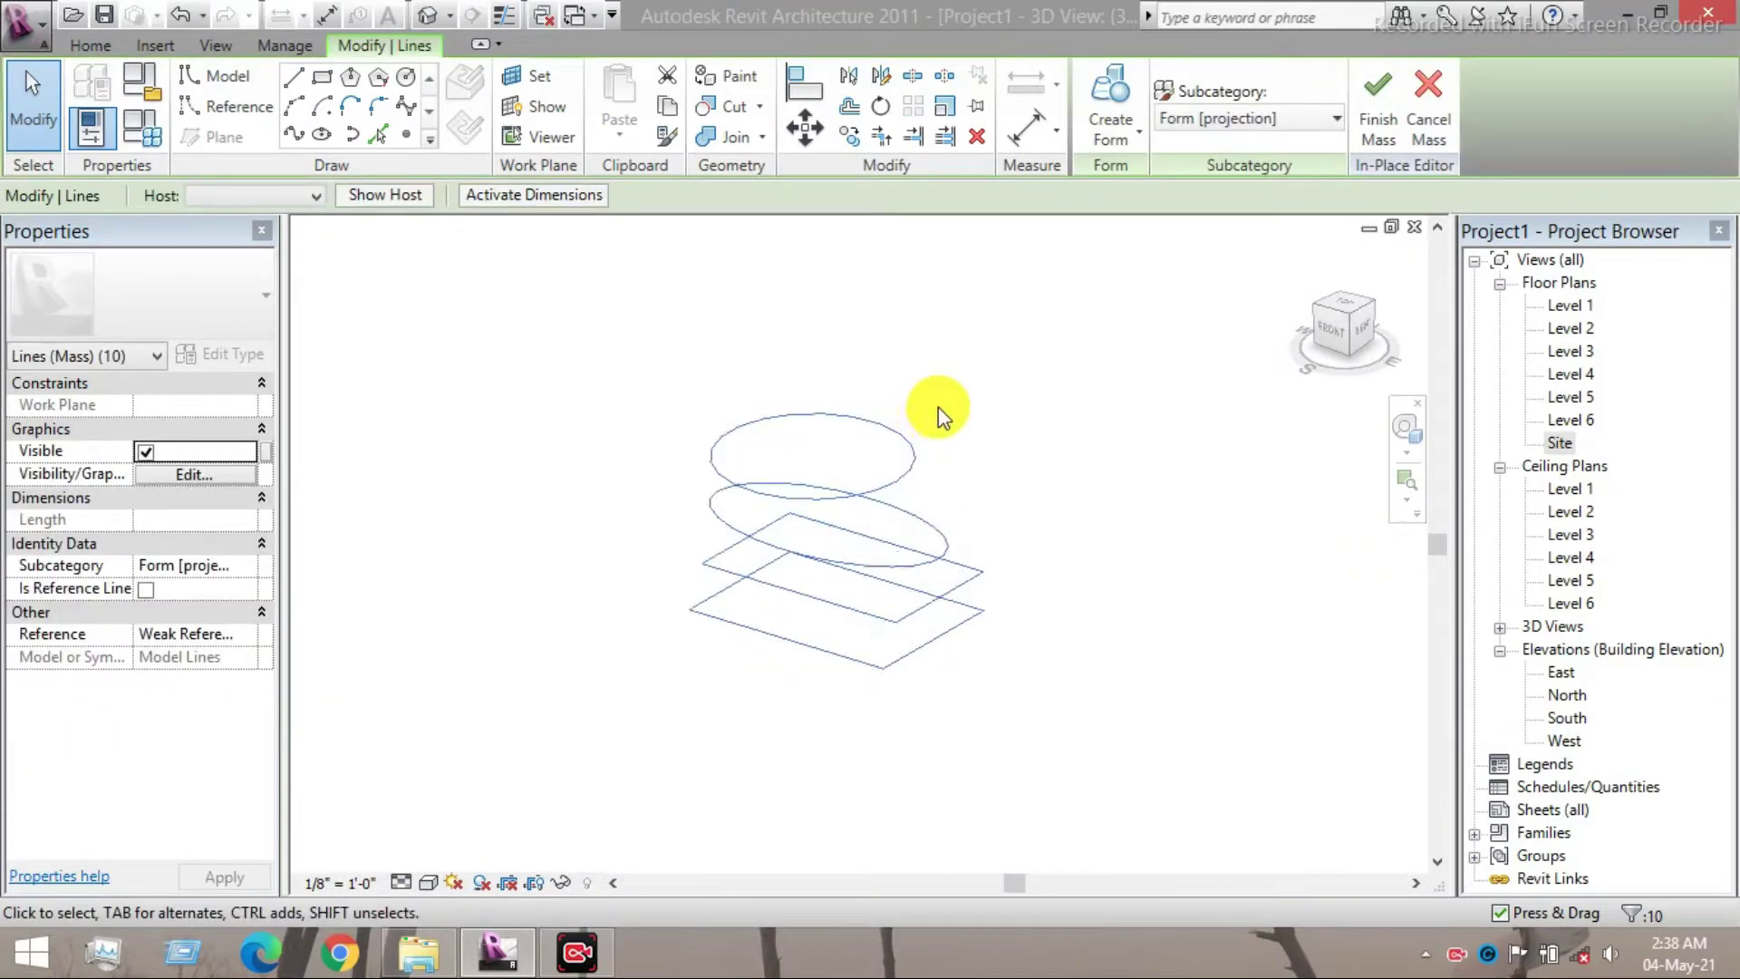
click(1135, 148)
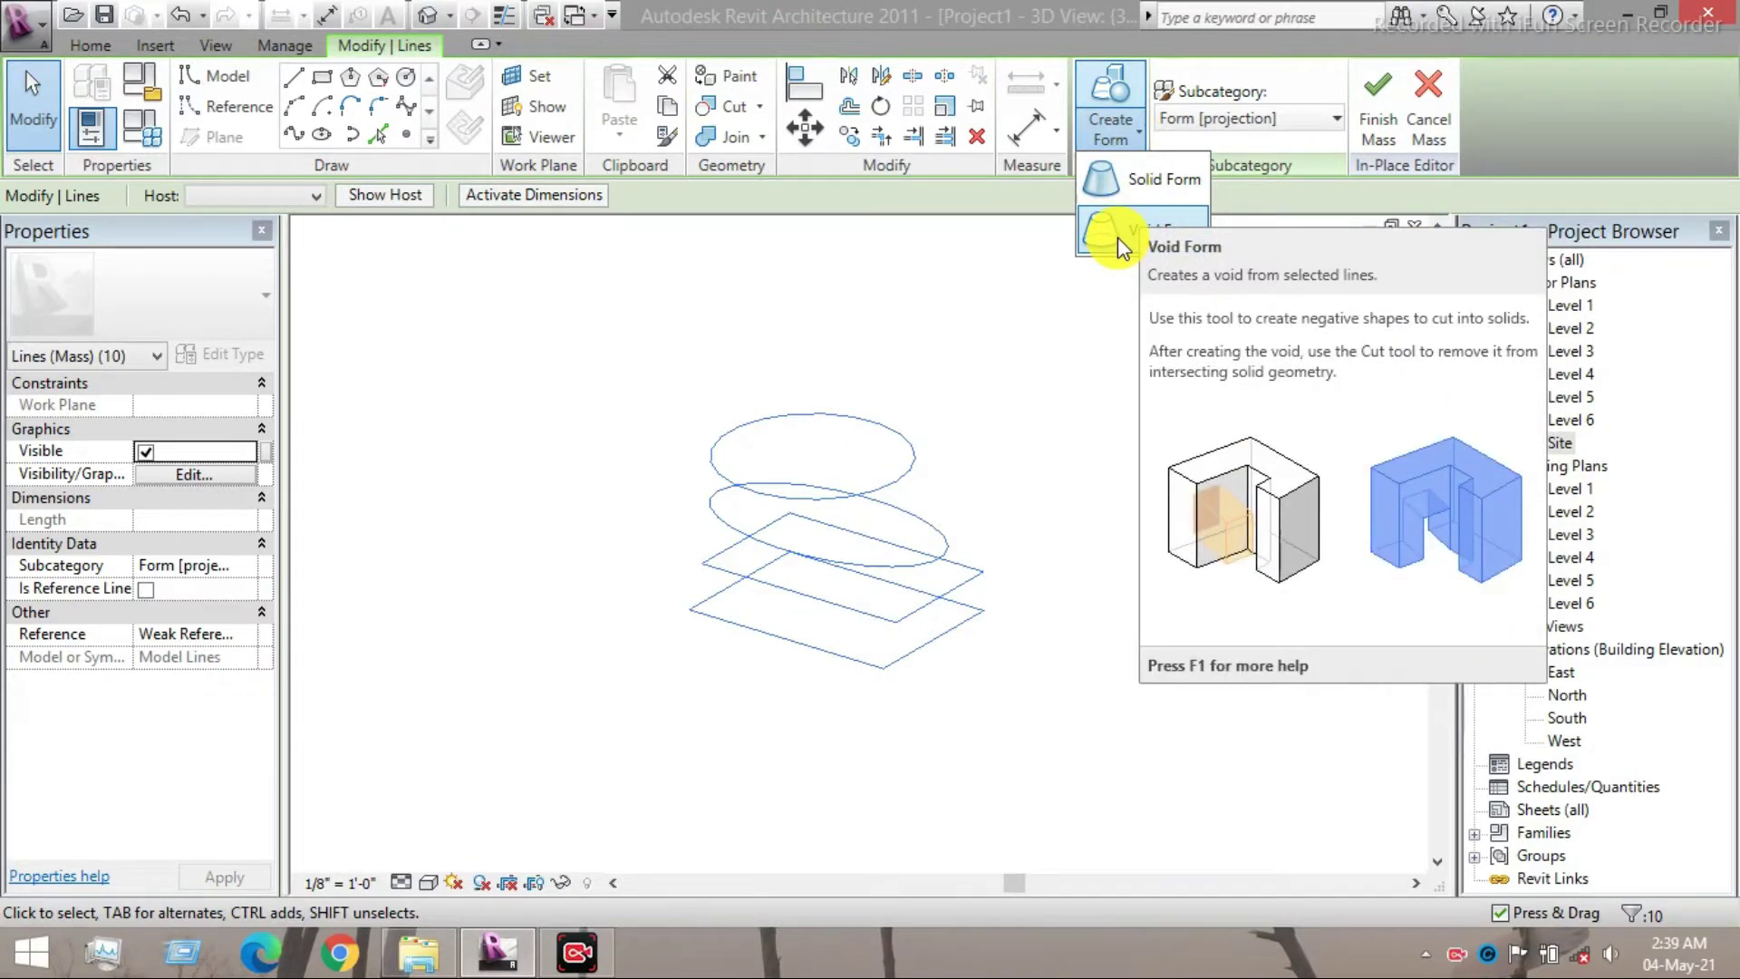
click(1139, 193)
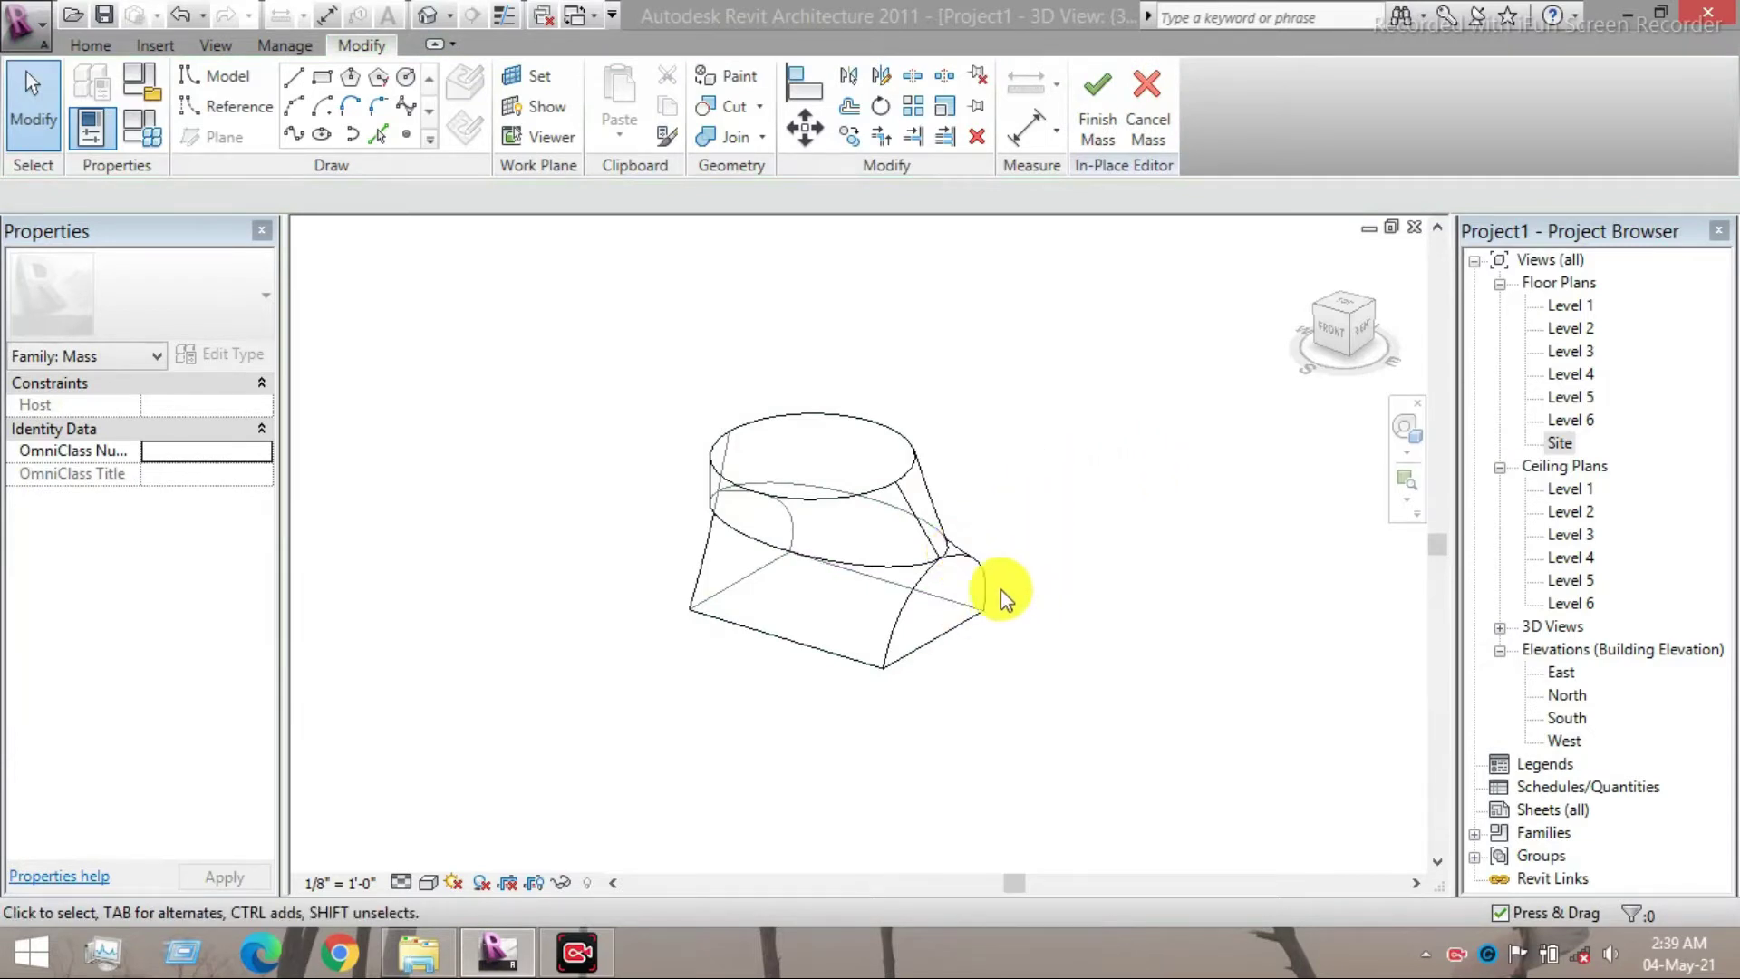
- Finish the in-place mass and set the 3D view's visual style to Realistic
middle_drag(849, 563, 824, 505)
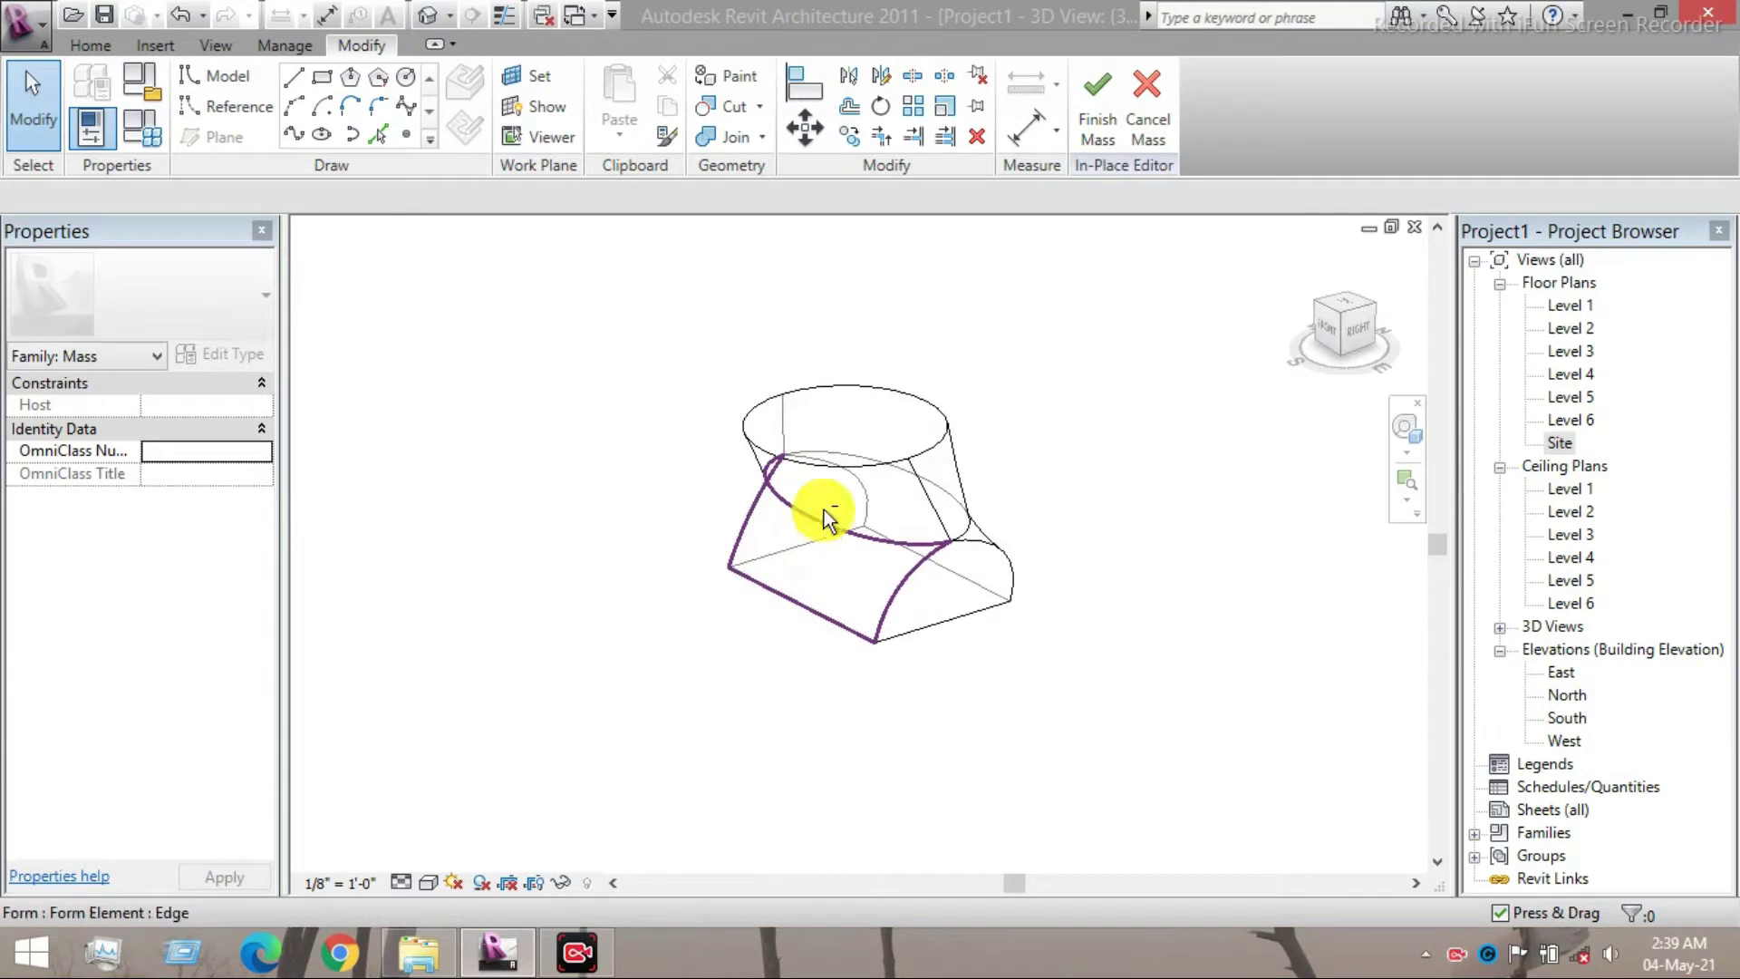
click(1100, 145)
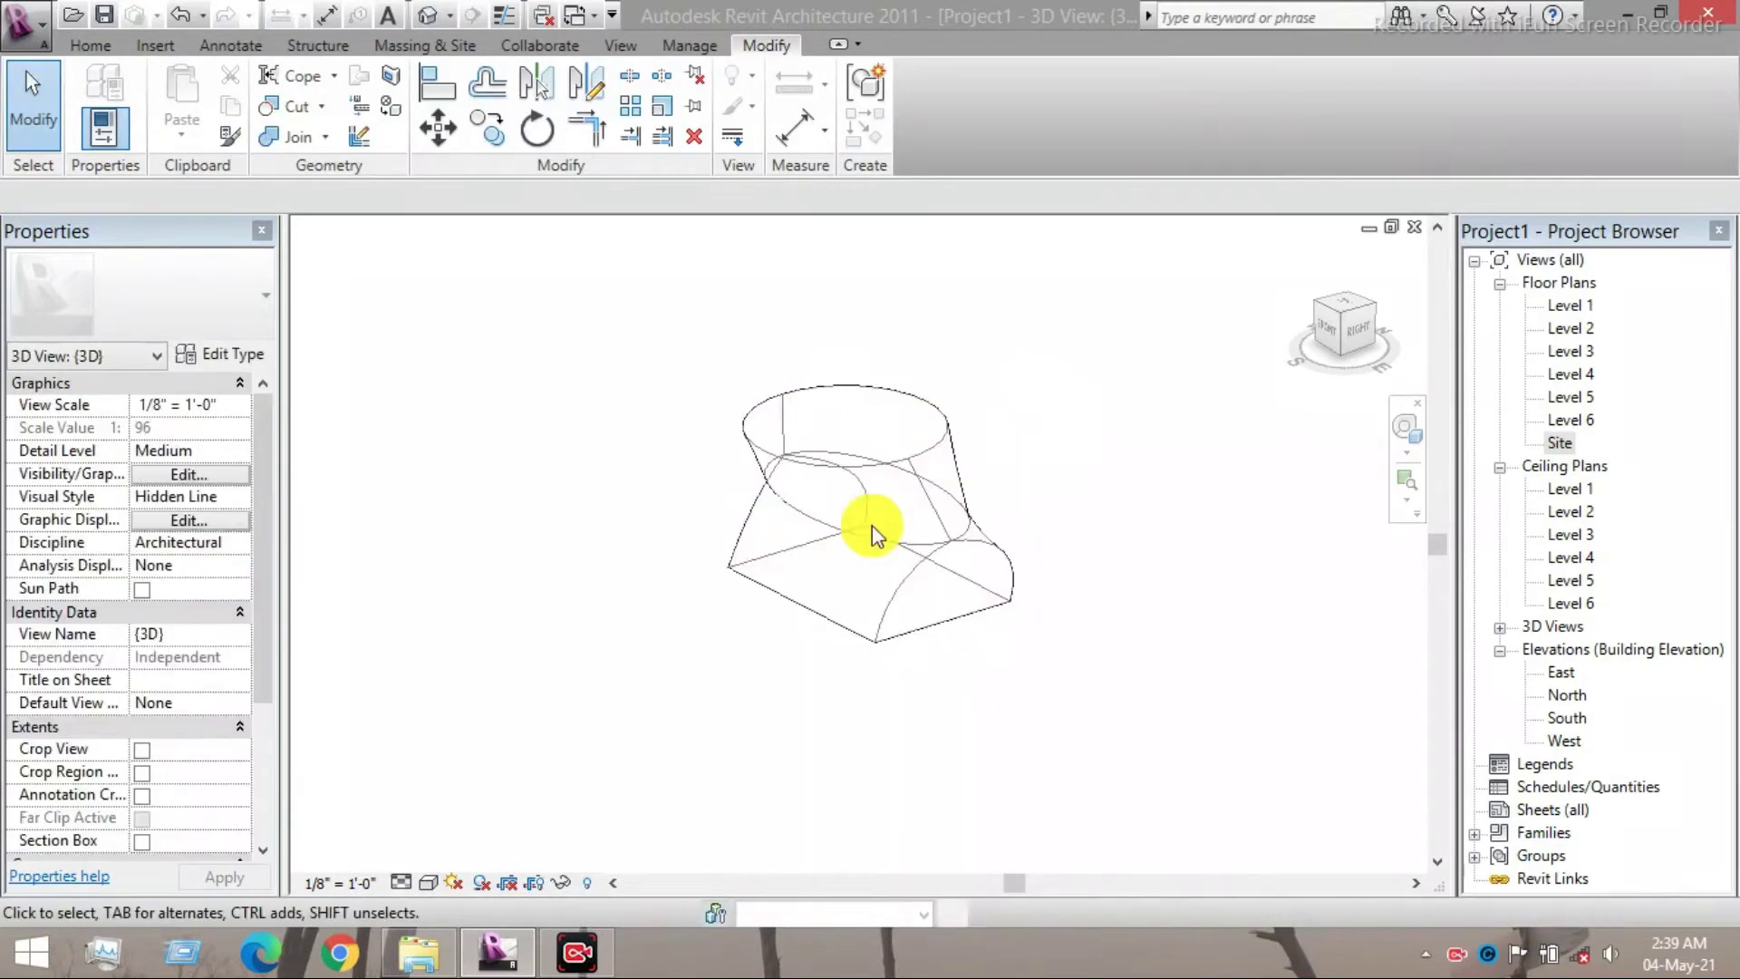
click(428, 883)
click(438, 858)
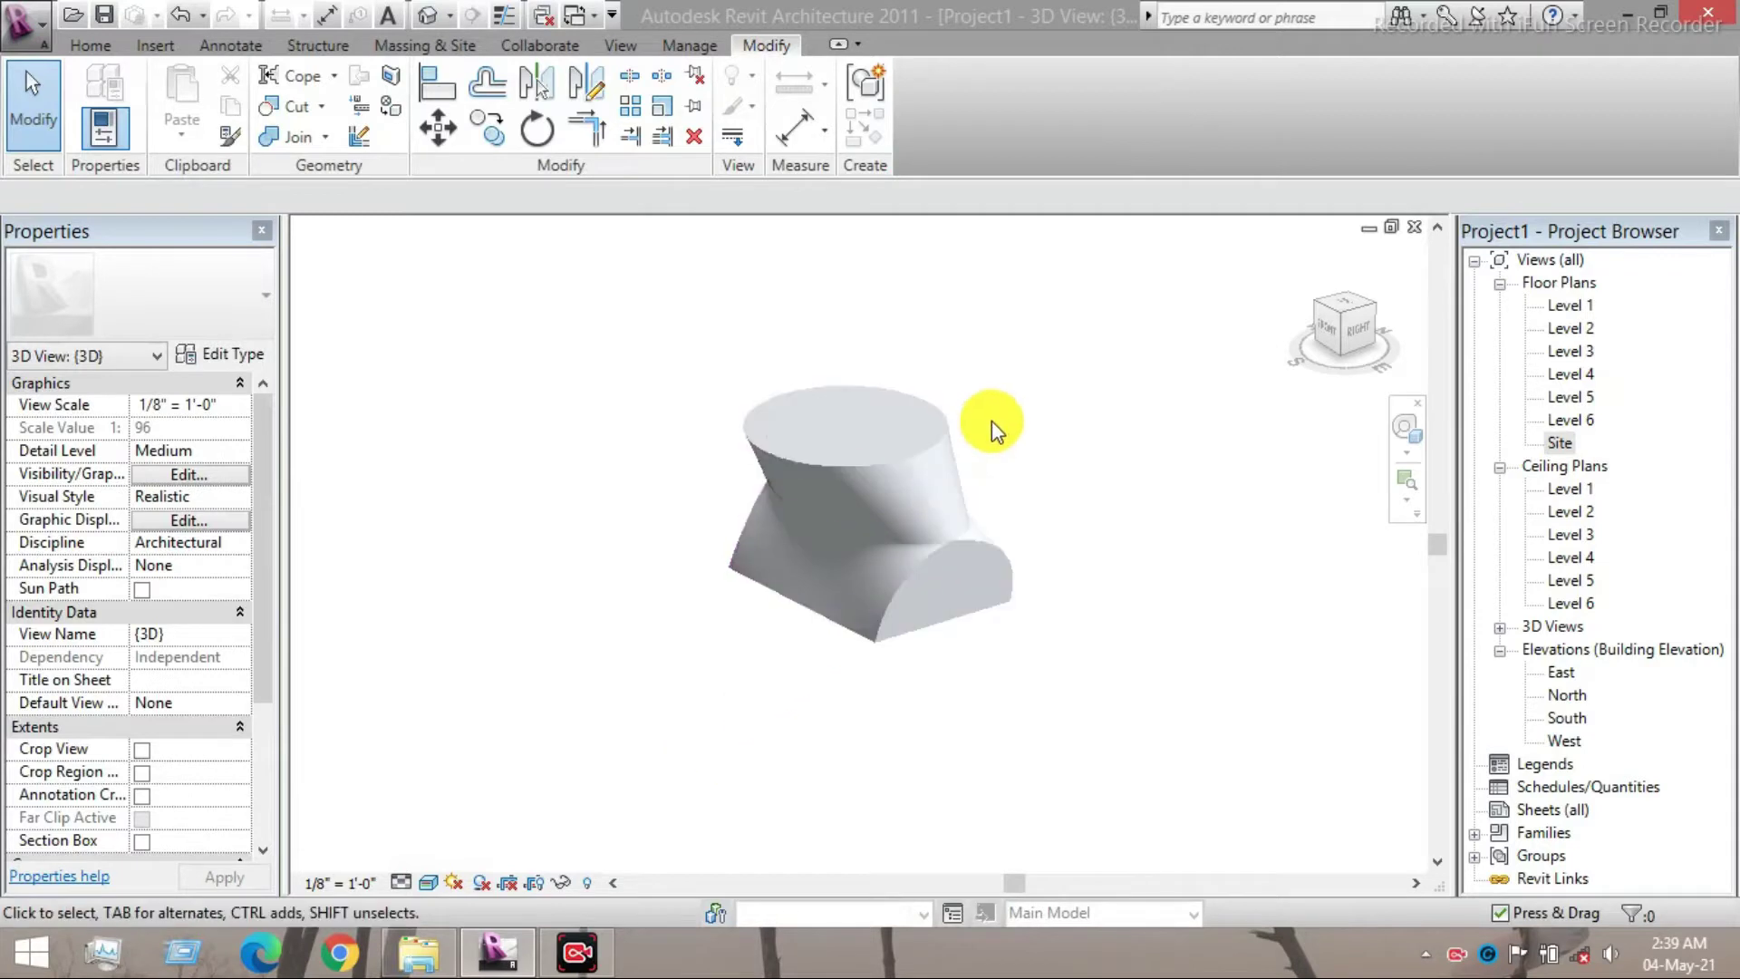
- Select the mass and add mass floors at Levels 1 through 6
scroll(992, 421, up, 5)
scroll(992, 421, down, 6)
scroll(993, 421, up, 1)
drag(1046, 362, 868, 584)
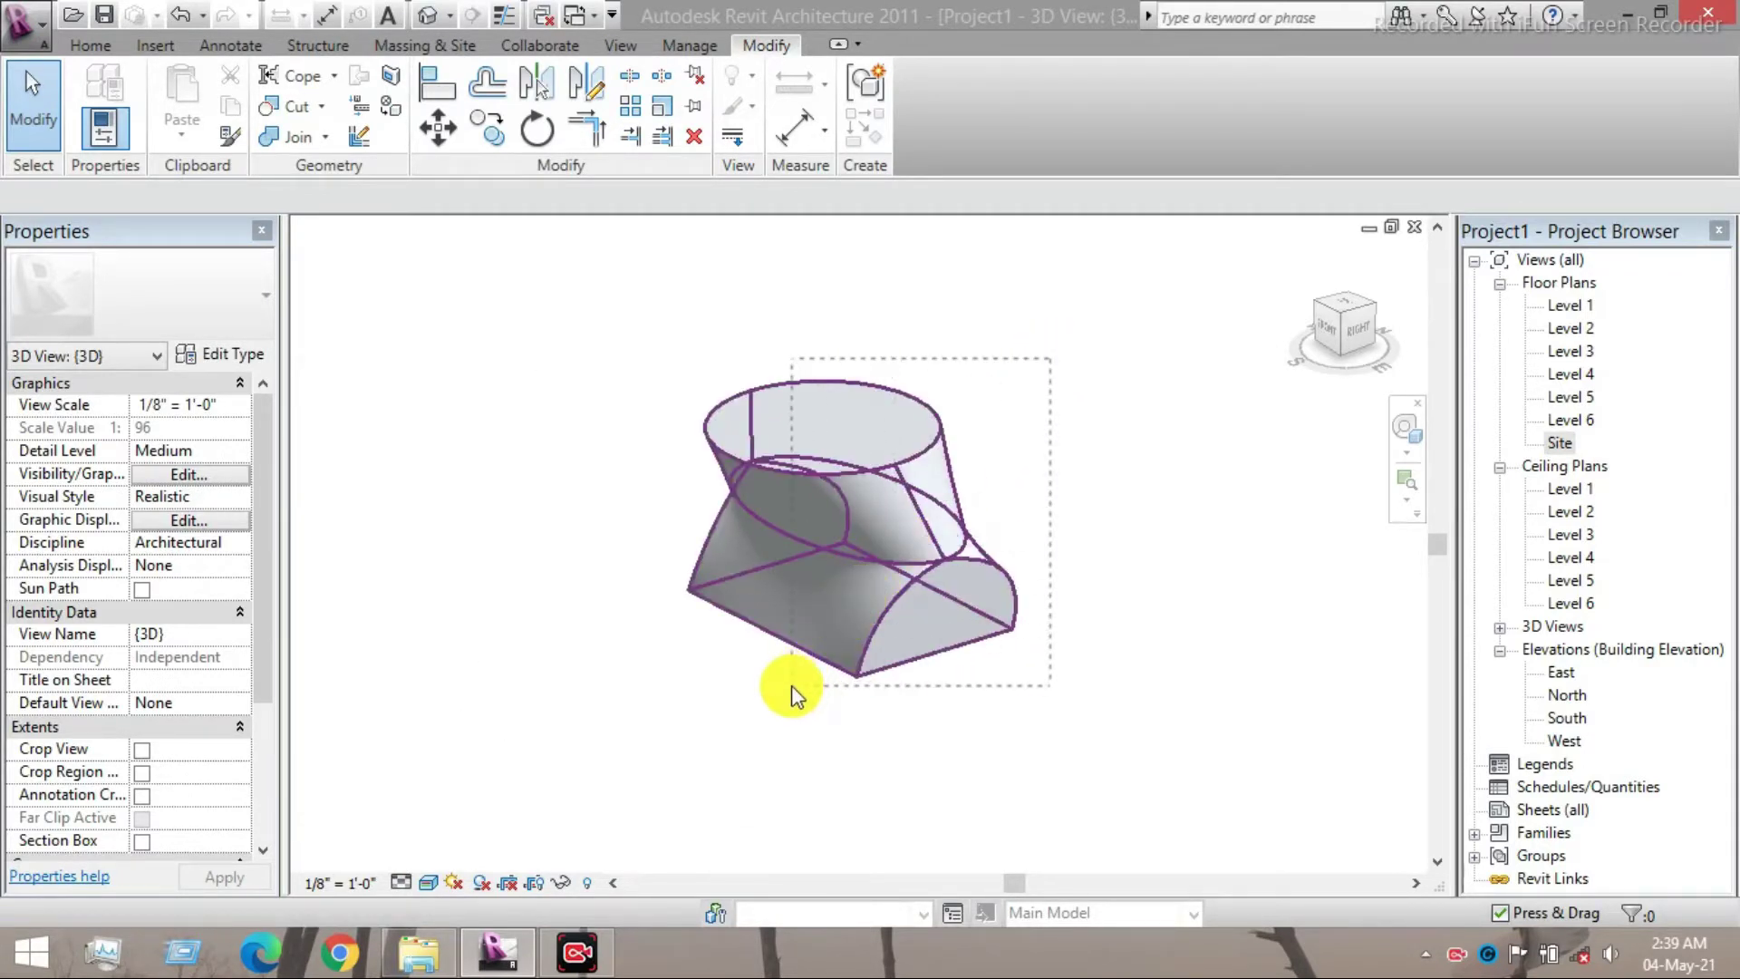
drag(791, 685, 790, 683)
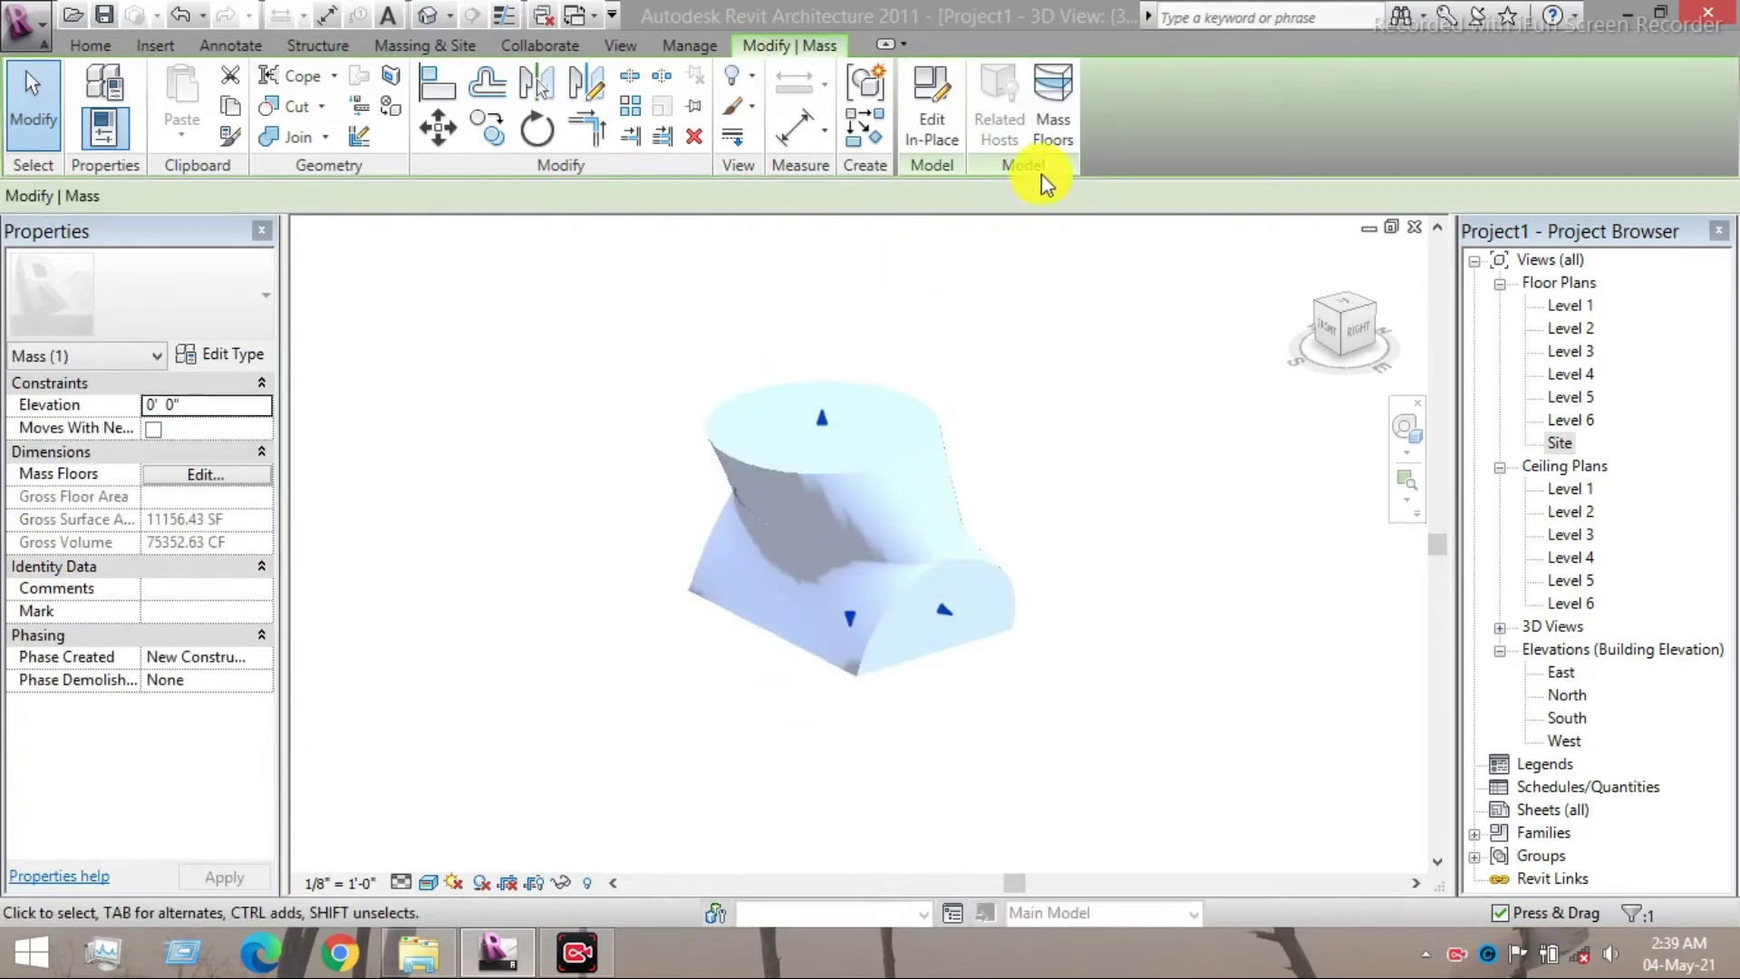
click(1053, 131)
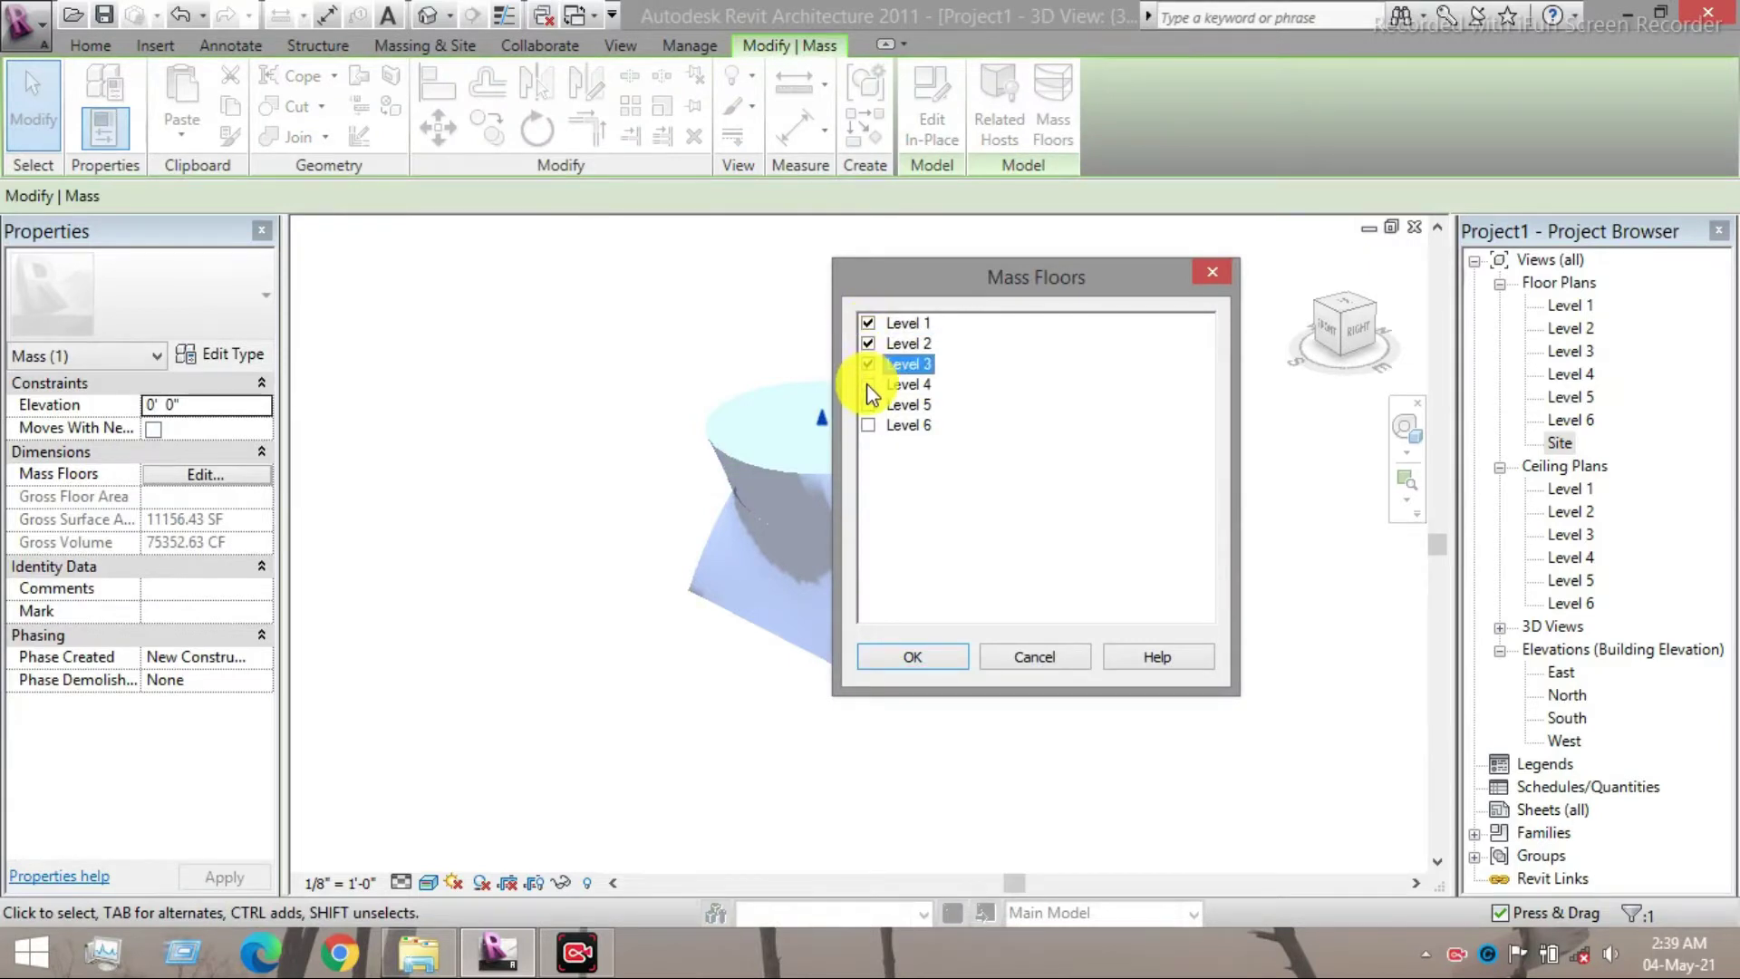
click(868, 425)
click(928, 658)
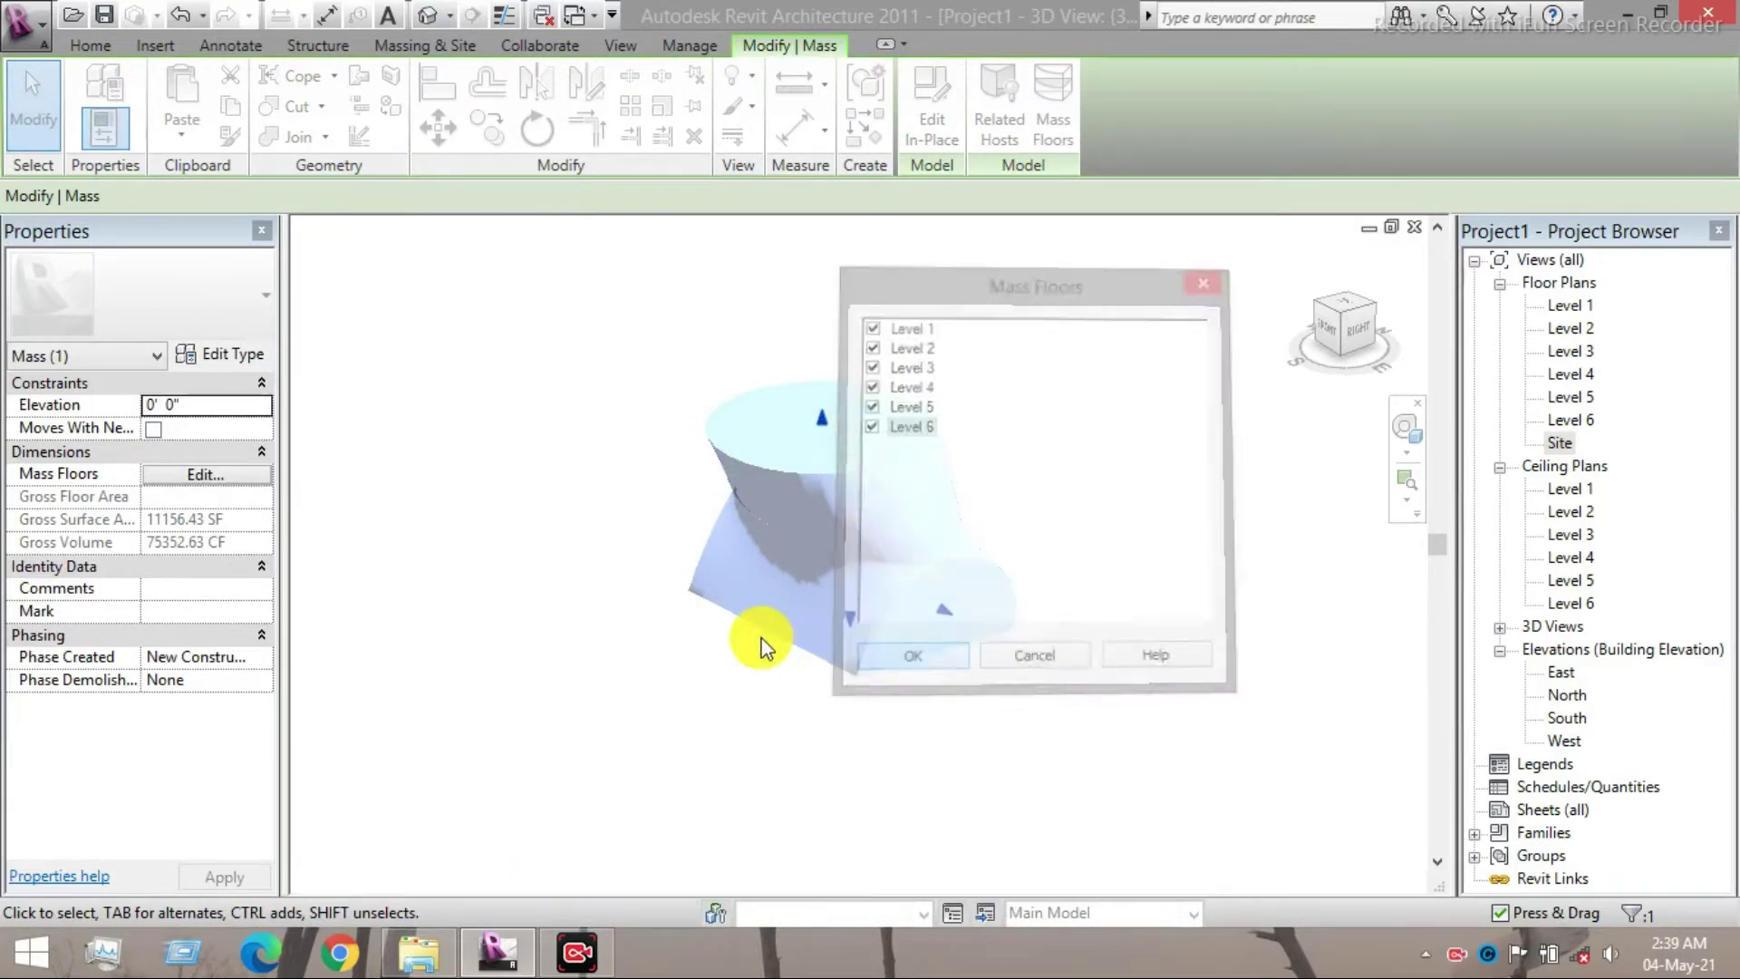
click(594, 459)
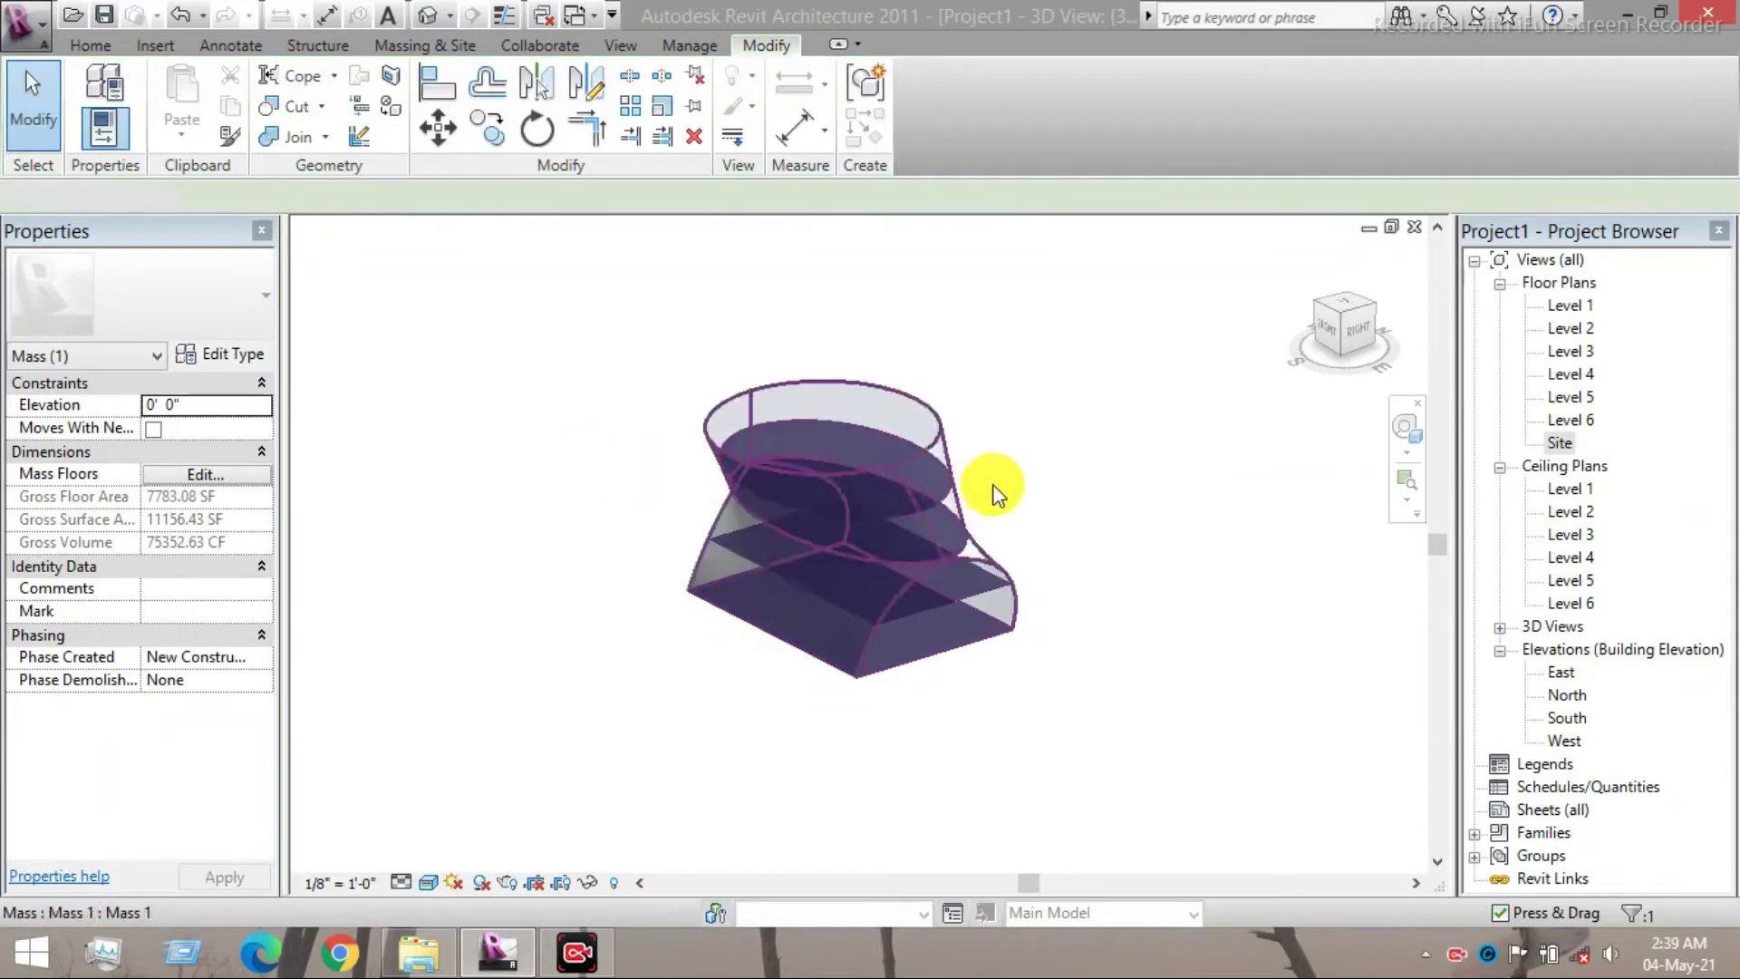
- Create floors by face on the four mass floors at Levels 1 to 4, using the 3" LW Concrete on 2" Metal Deck type
scroll(1002, 490, up, 3)
scroll(1002, 489, up, 3)
scroll(1002, 490, down, 3)
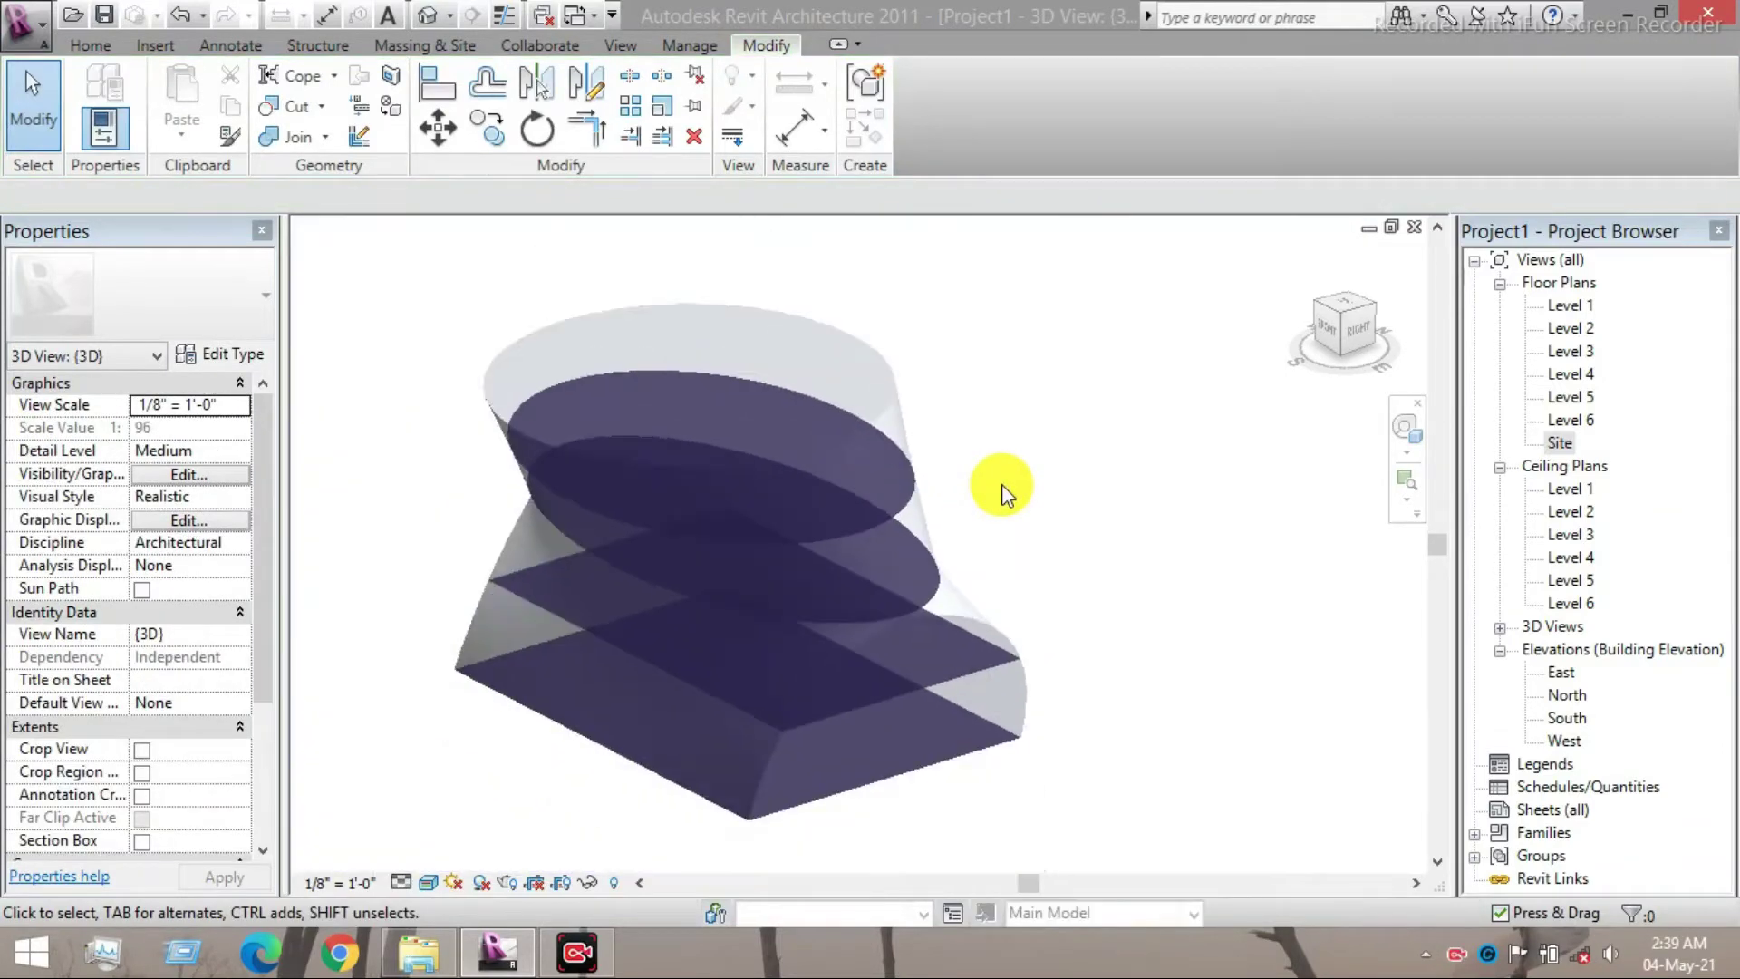
shift+middle_drag(1000, 490, 963, 505)
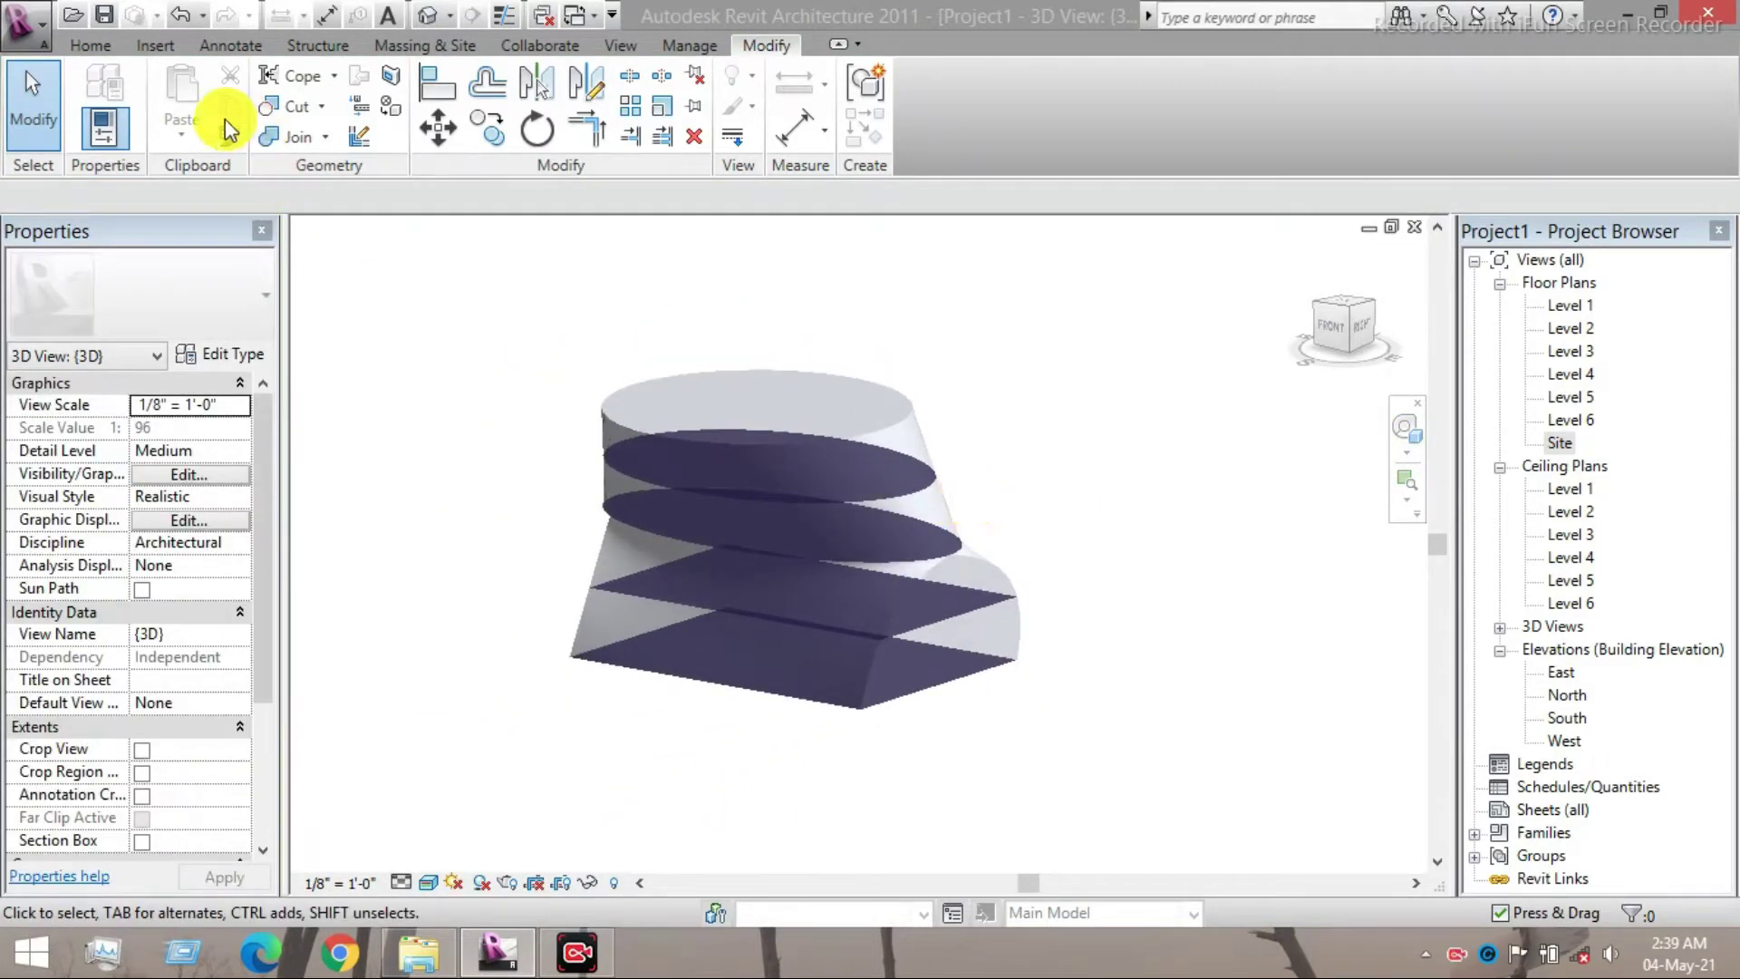
click(401, 48)
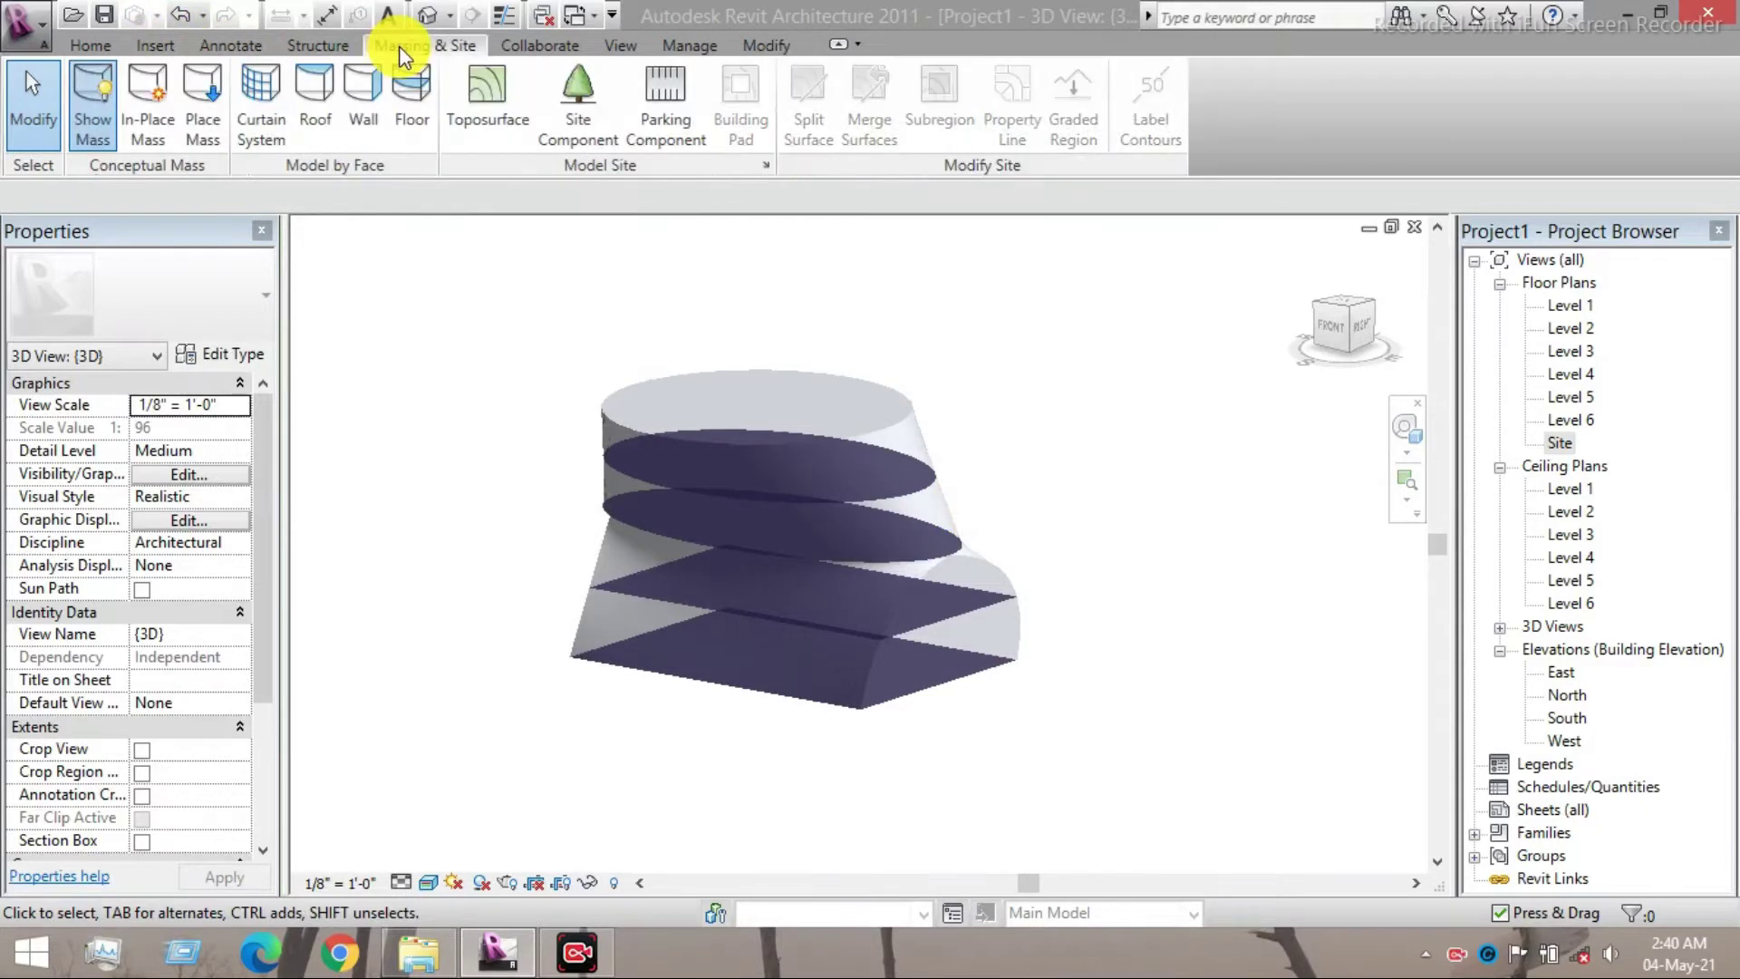
click(411, 102)
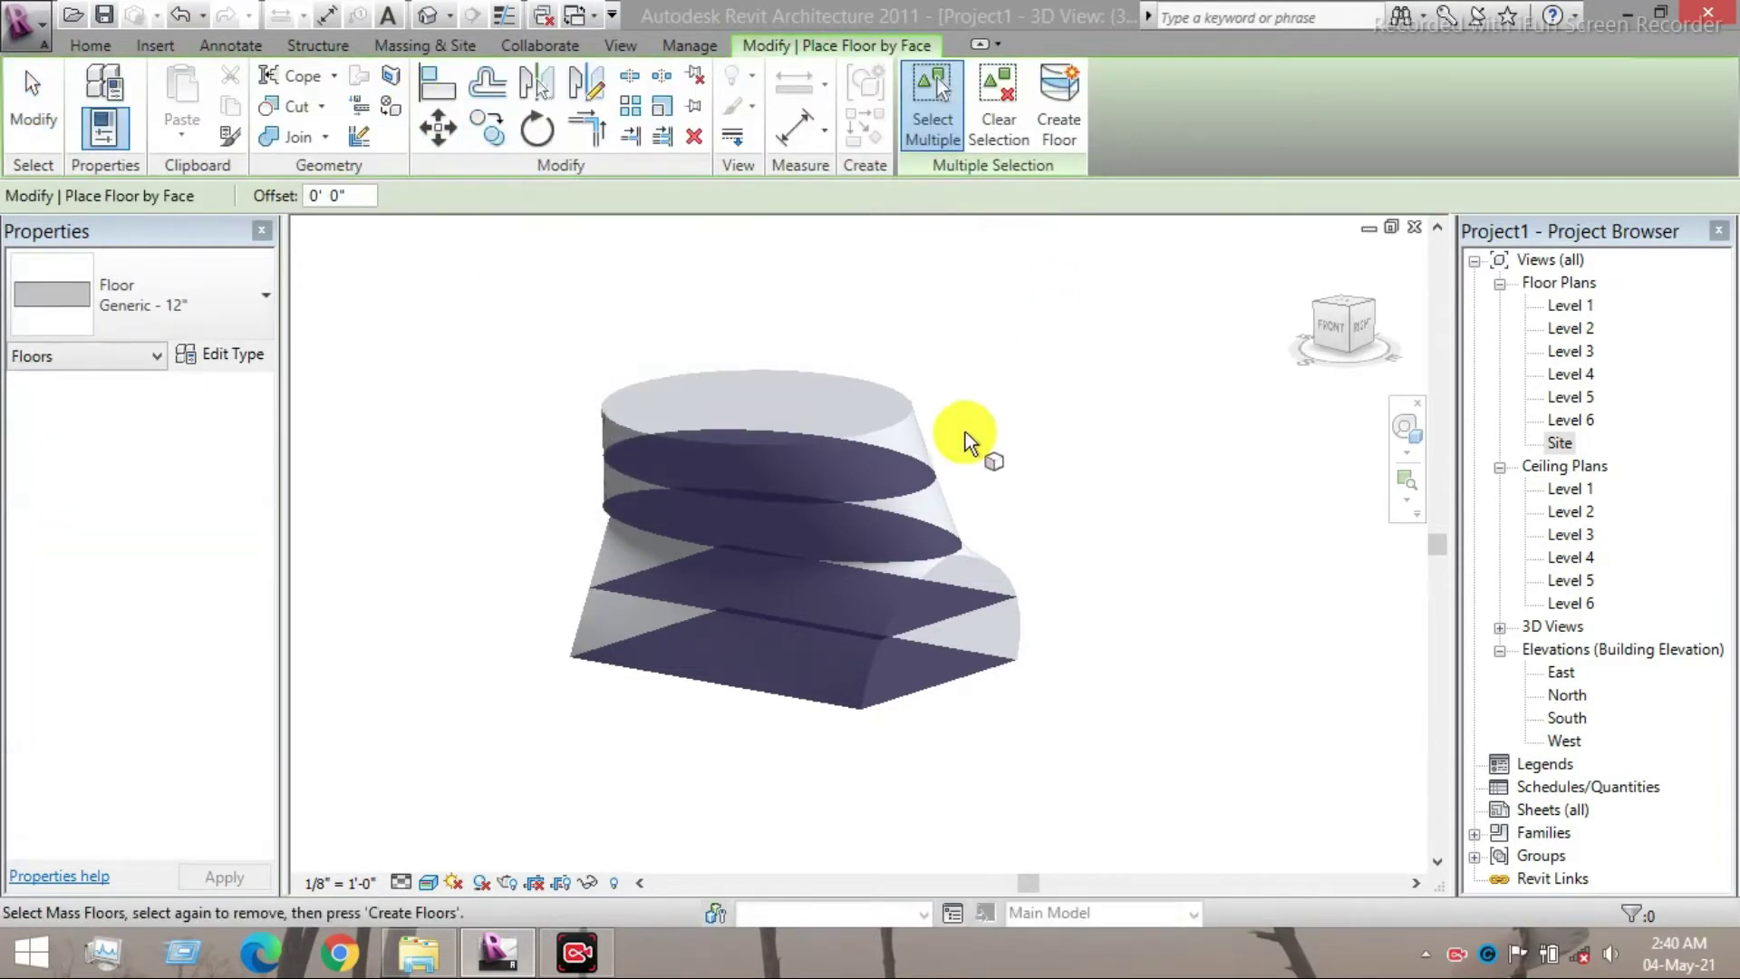
click(943, 671)
click(955, 613)
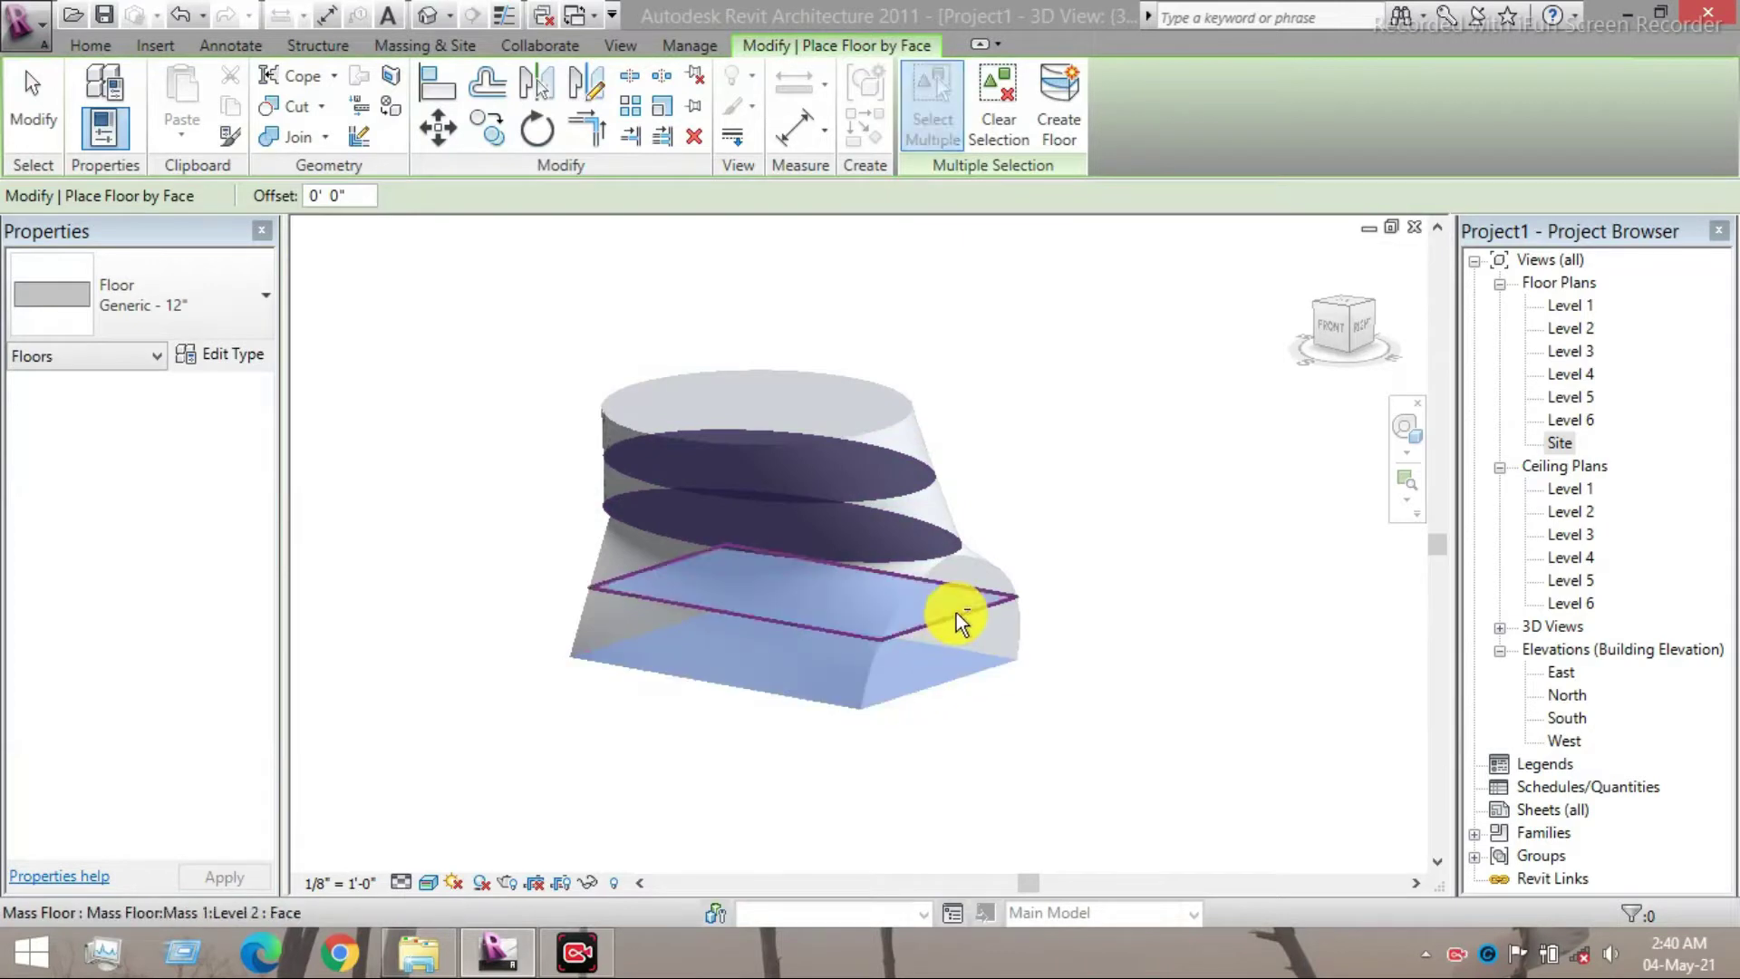
click(905, 518)
click(902, 482)
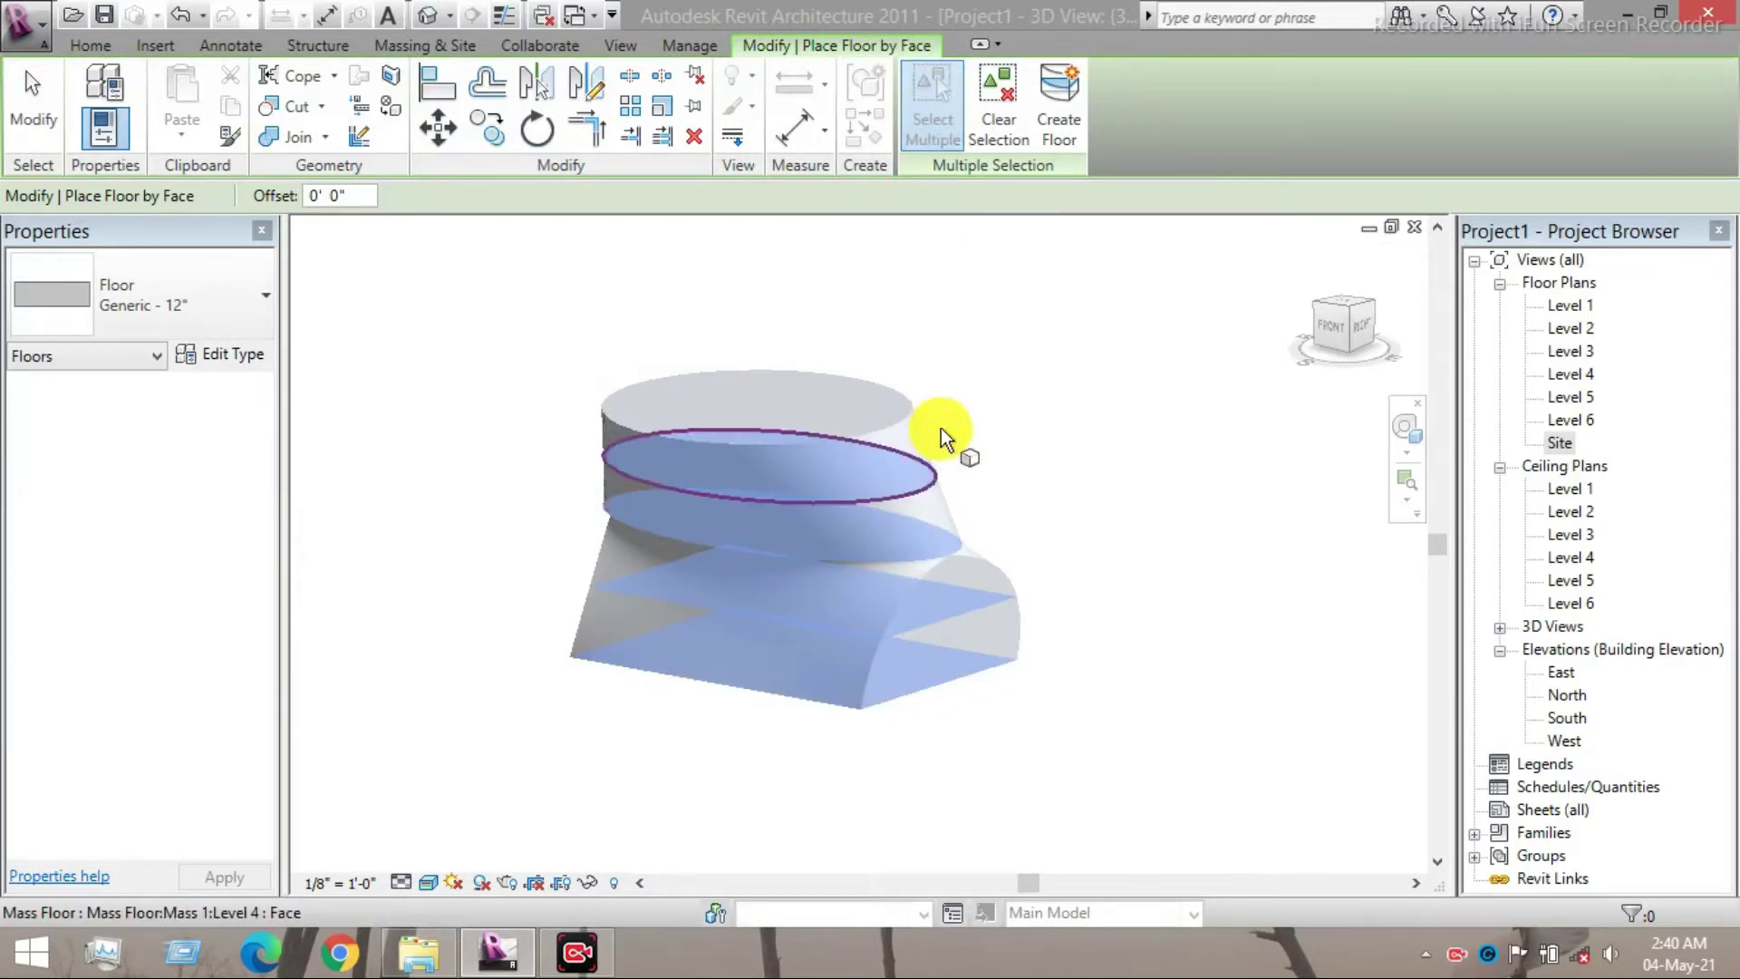
click(260, 312)
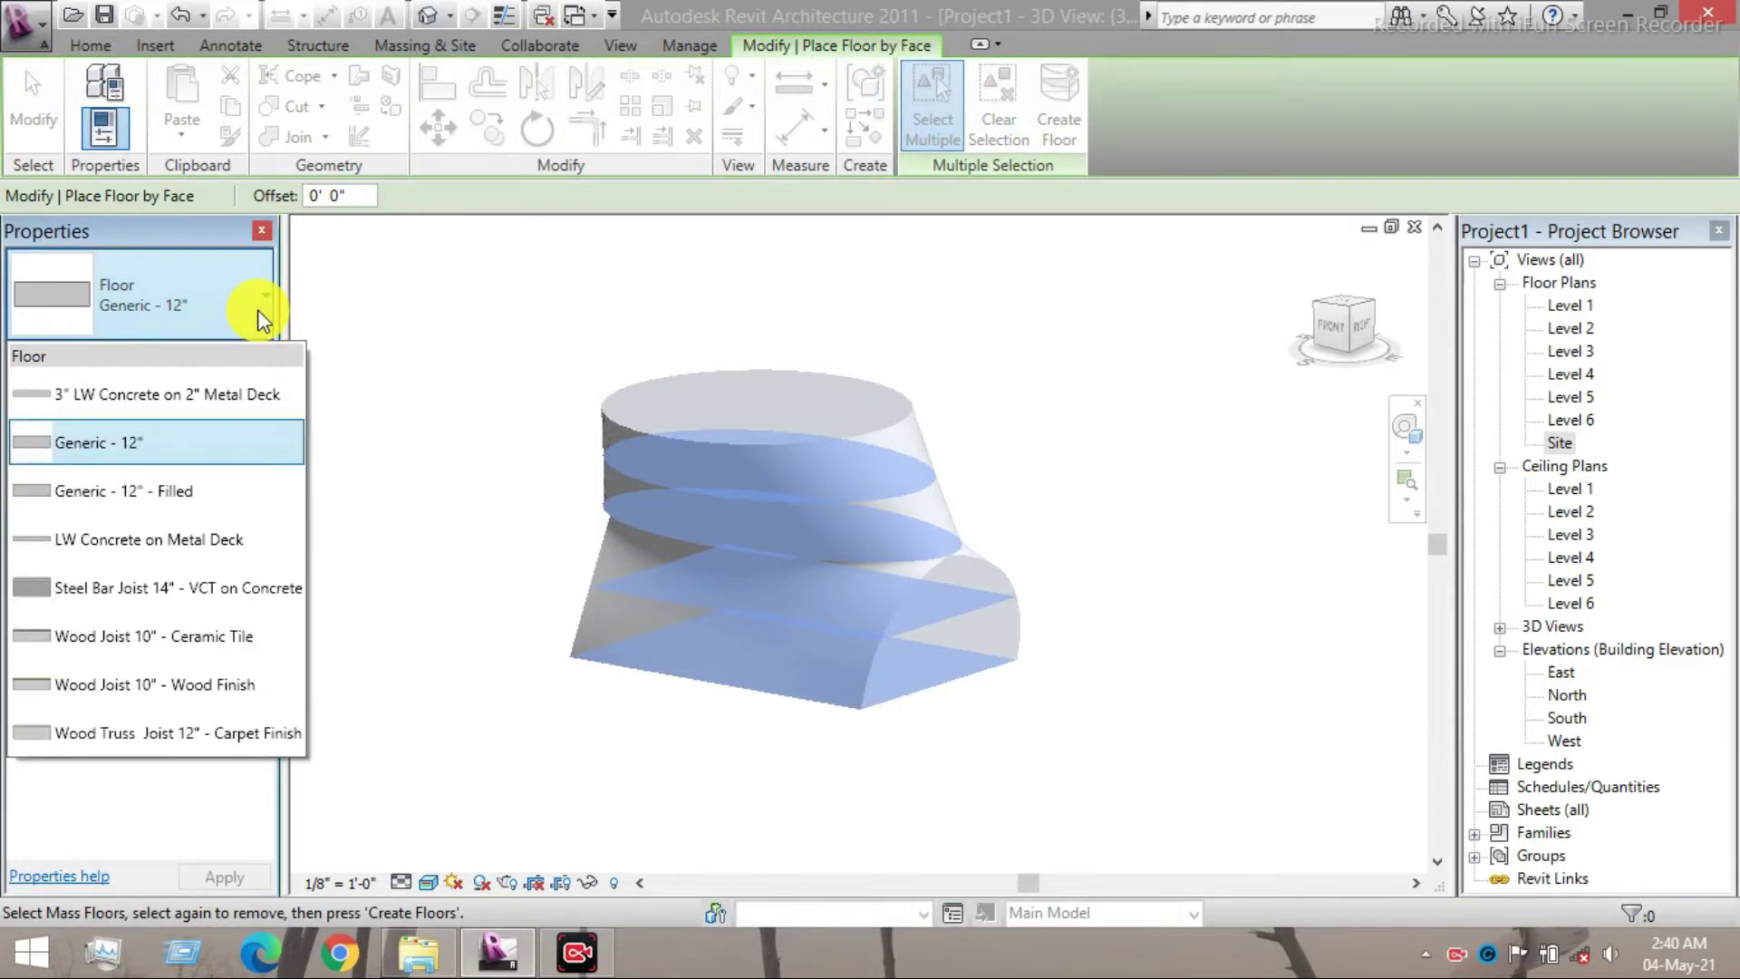
click(228, 391)
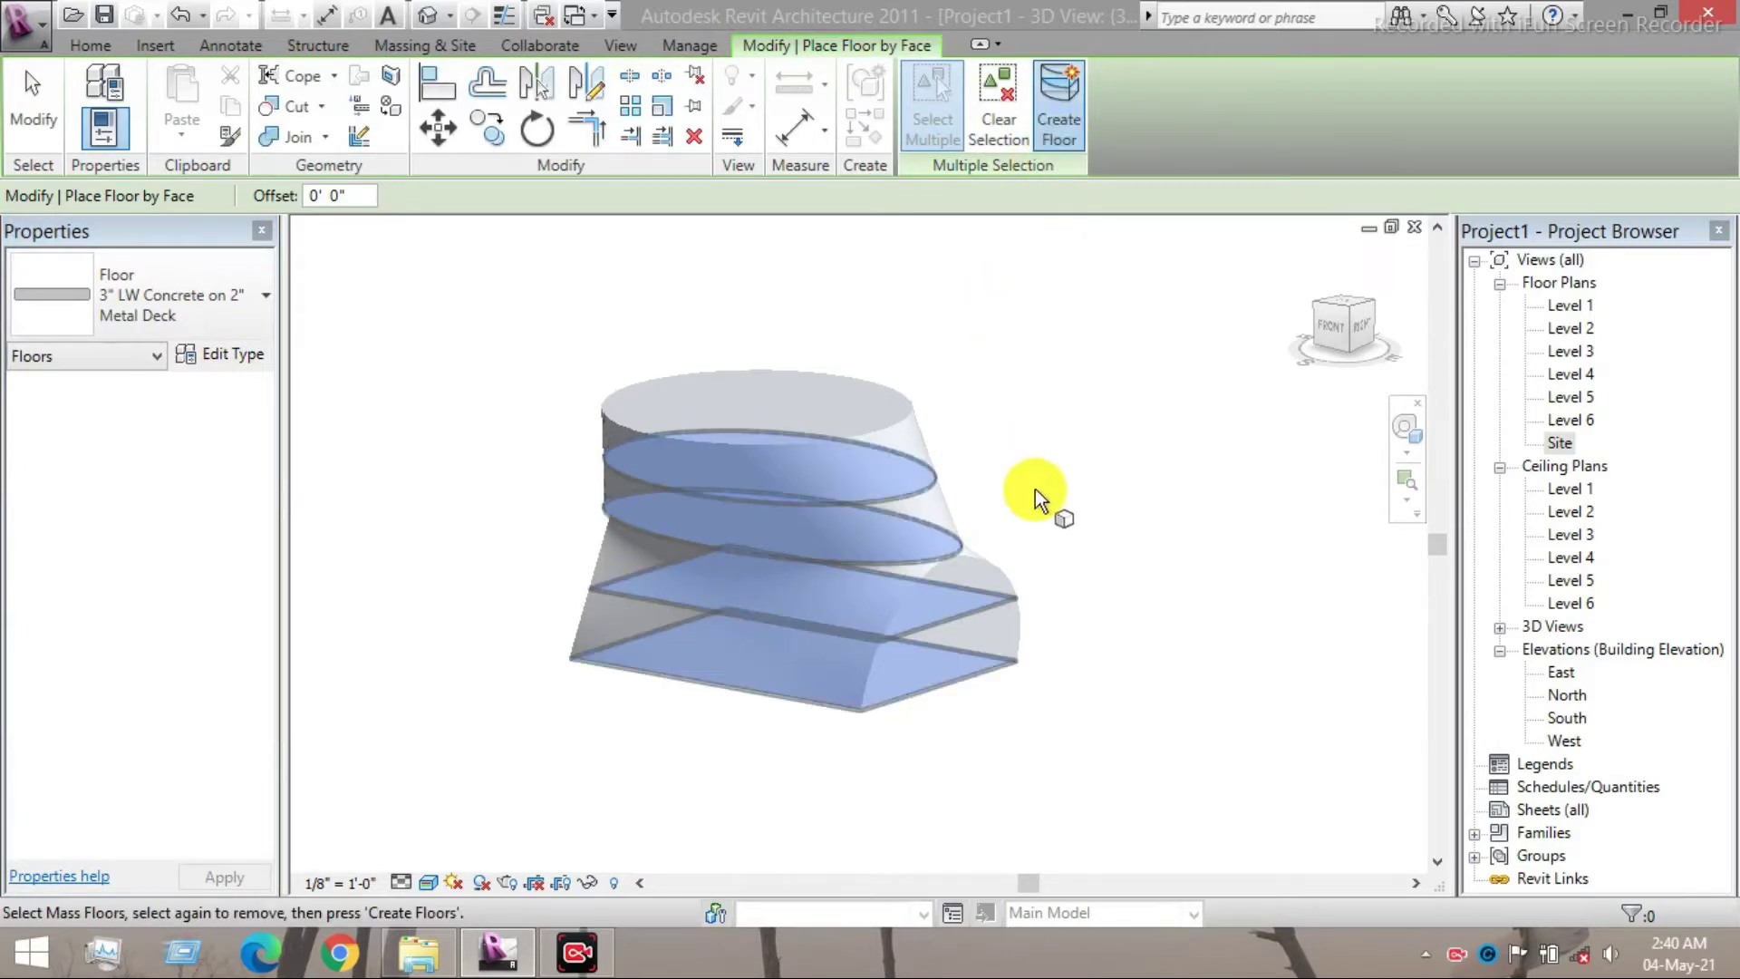
- Create a roof by face on the mass's circular top face, using the Wood Rafter 8" - Asphalt Shingle - Insulated type
scroll(910, 486, up, 5)
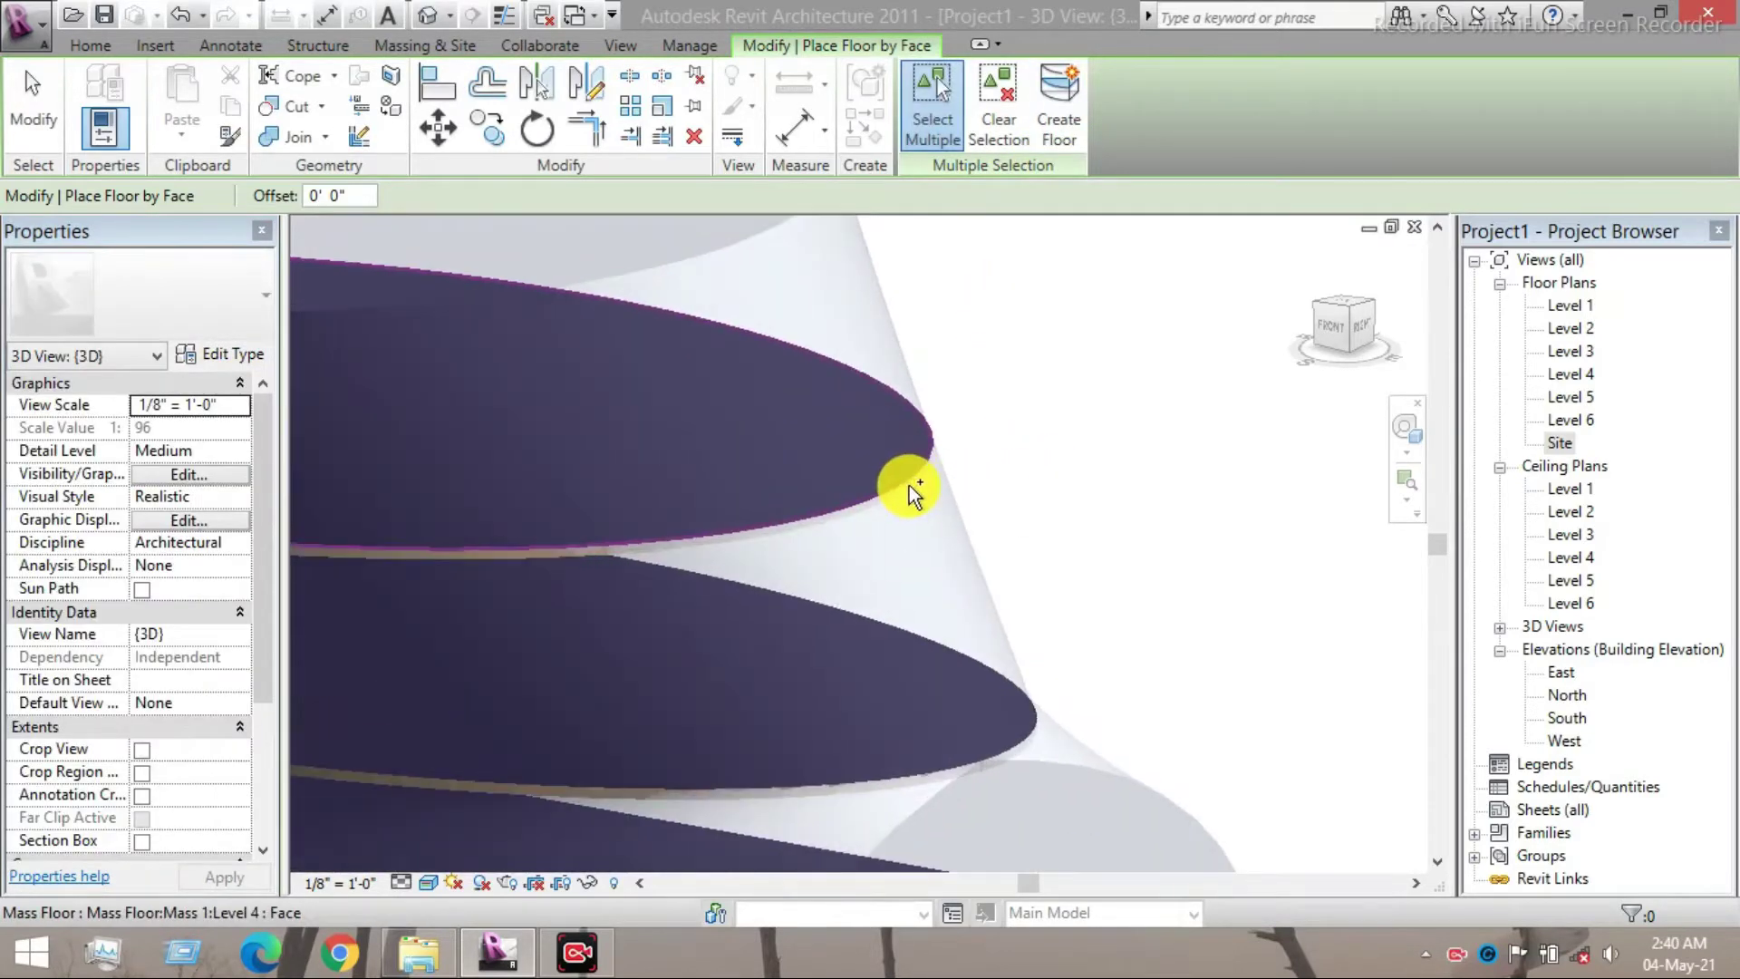
scroll(910, 486, down, 6)
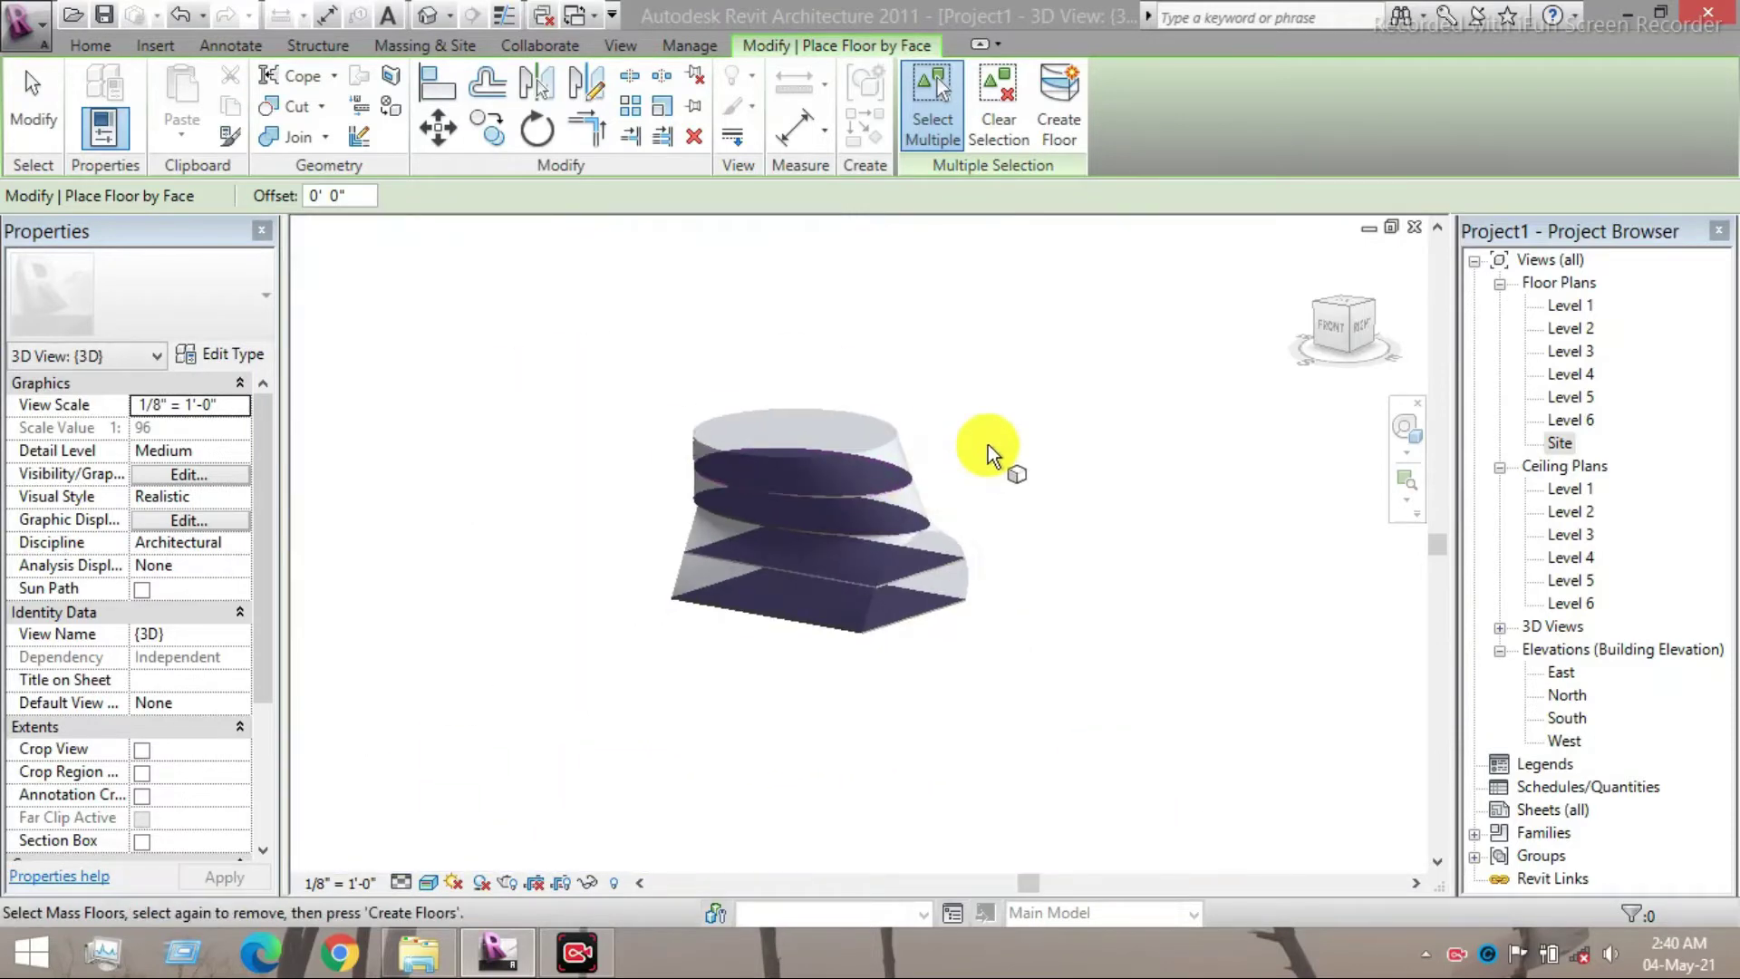
click(410, 47)
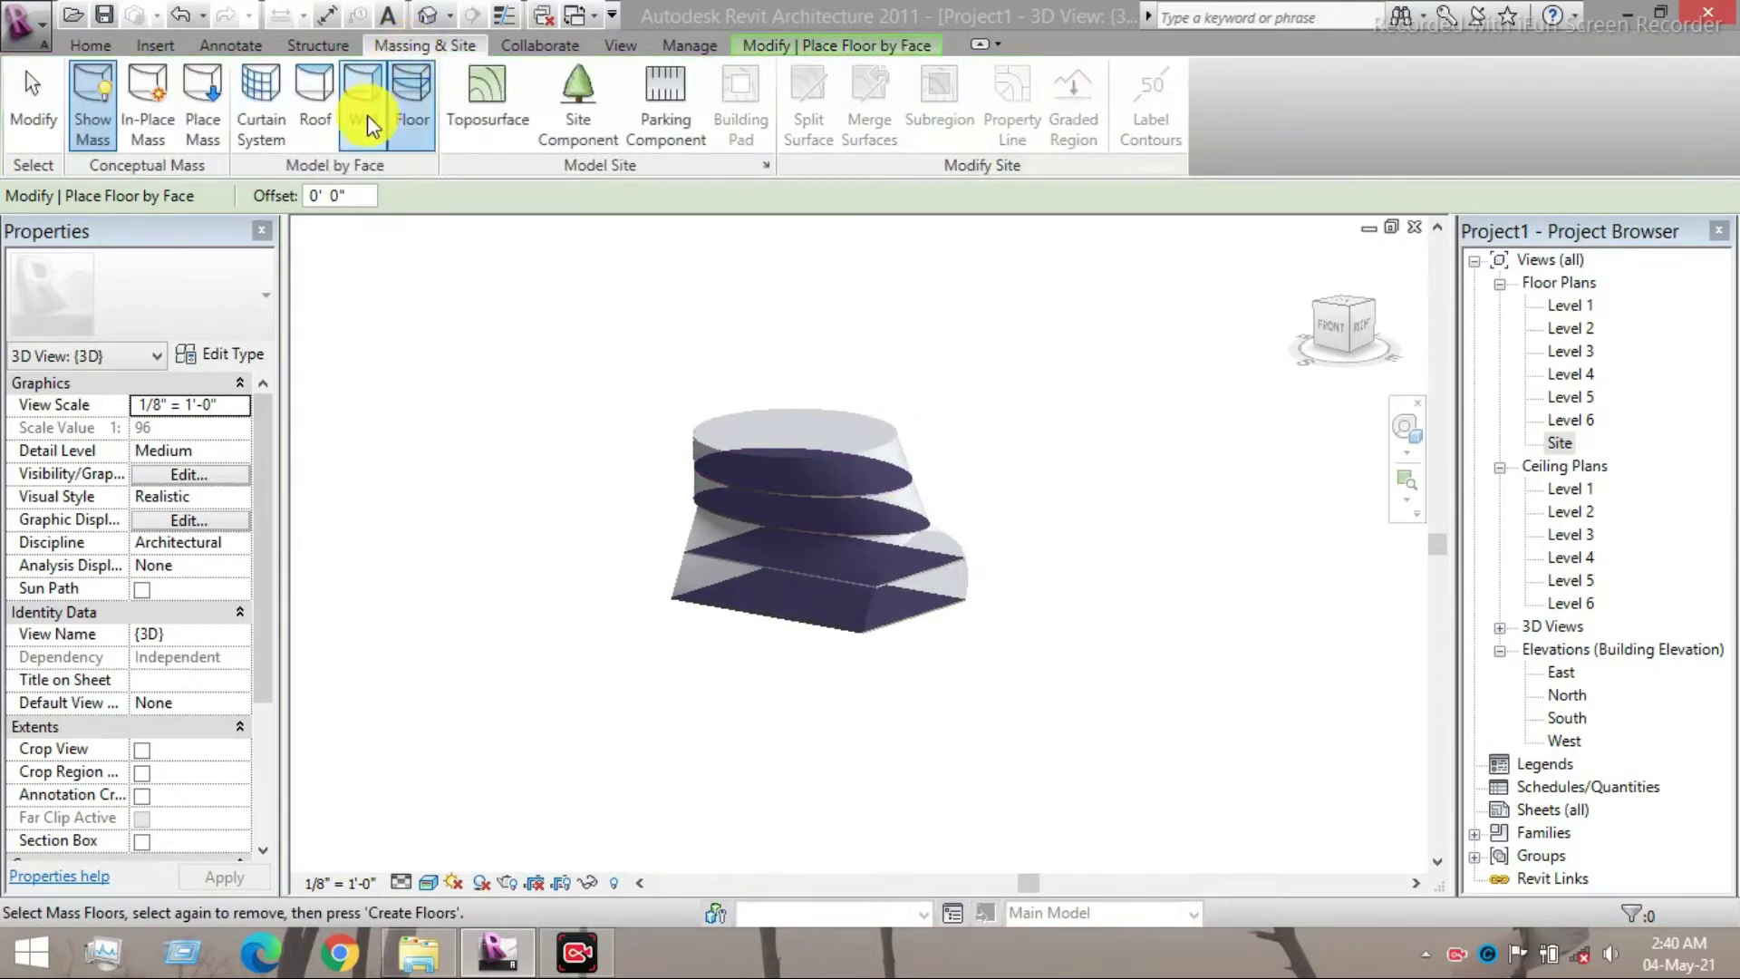
click(301, 129)
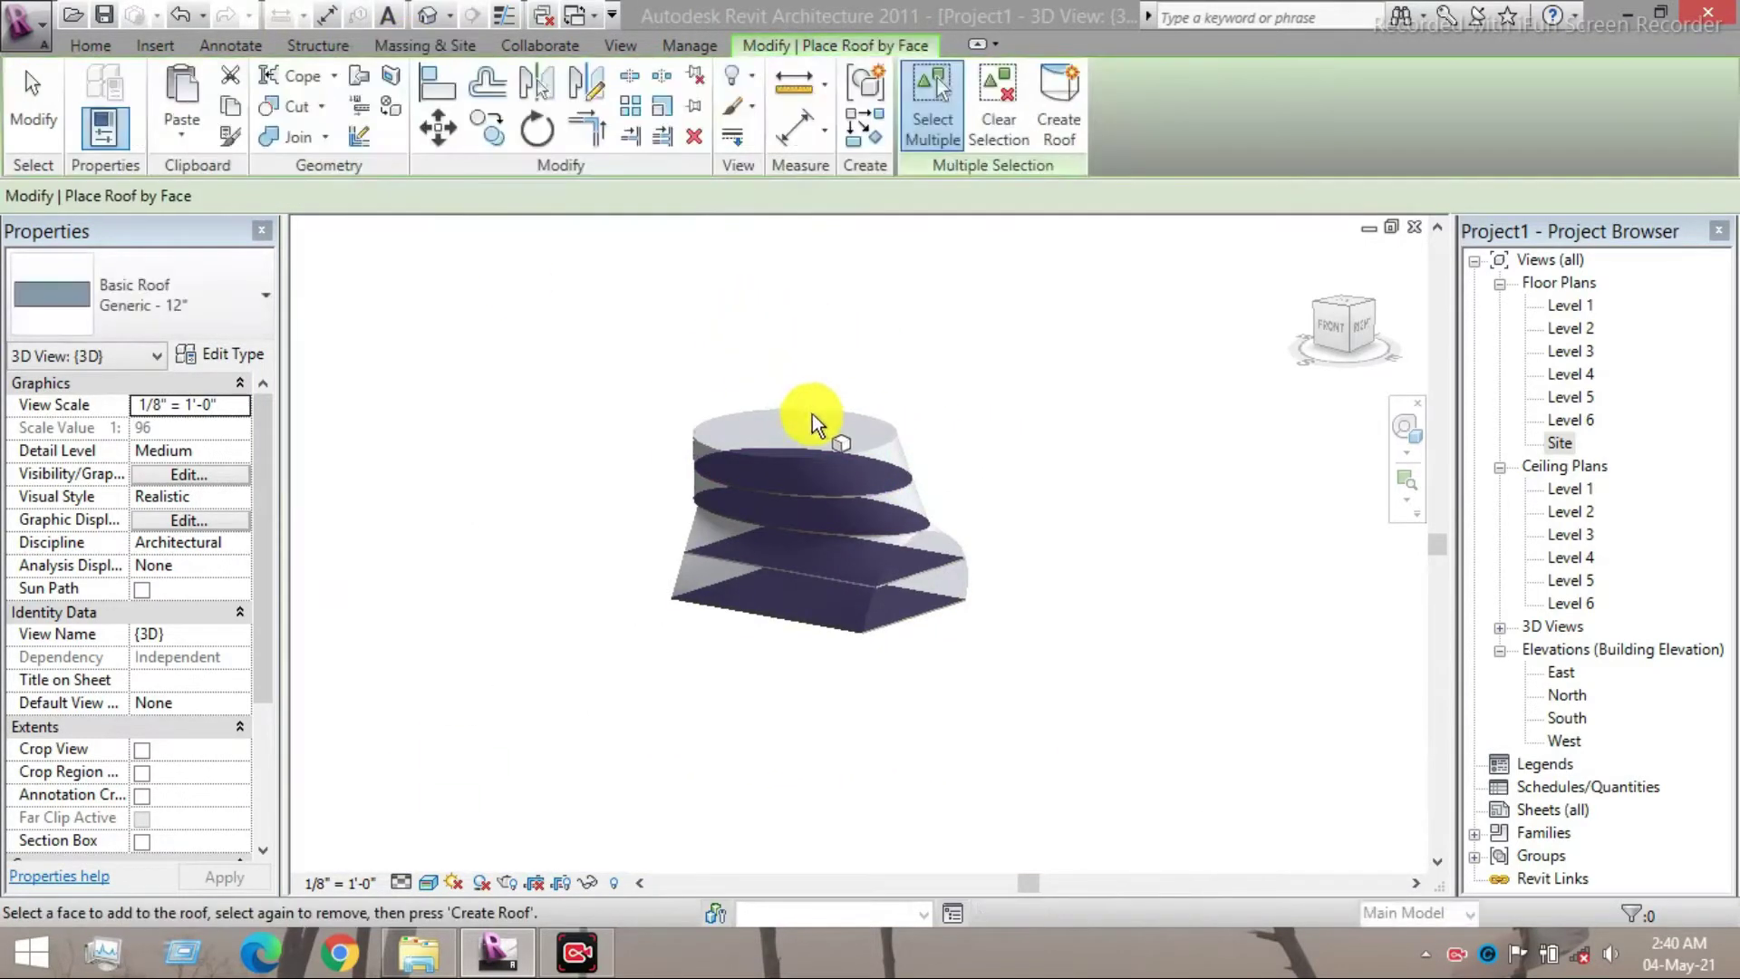
click(883, 441)
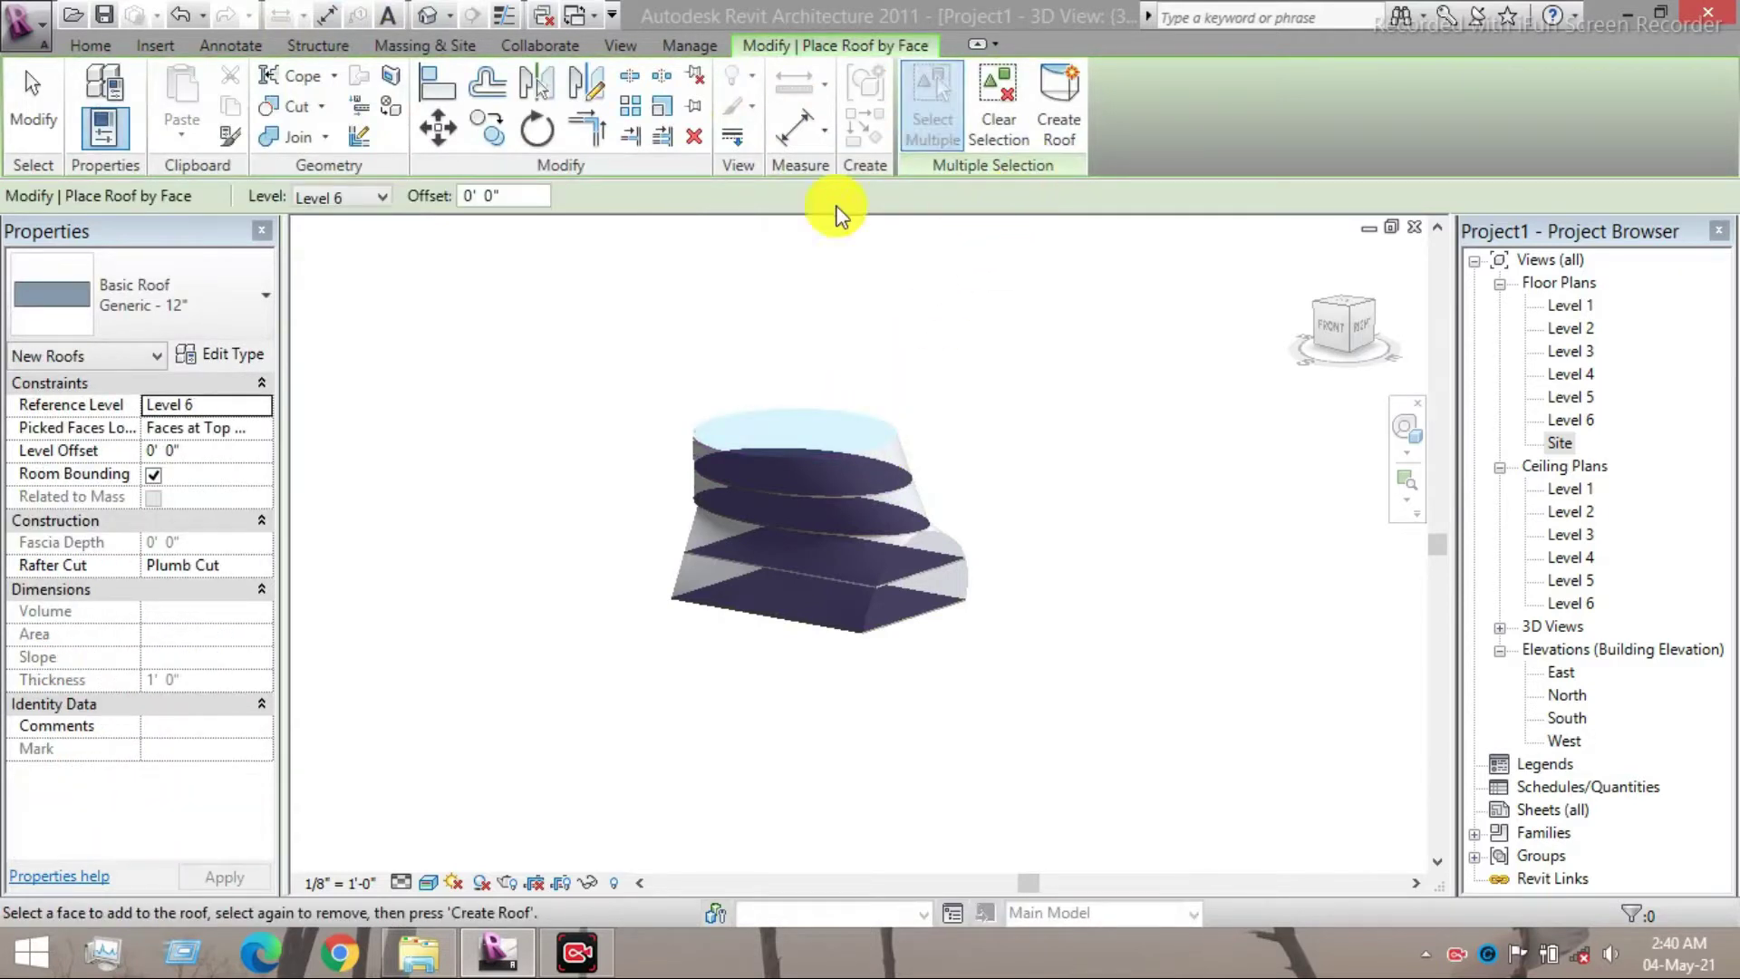
click(232, 286)
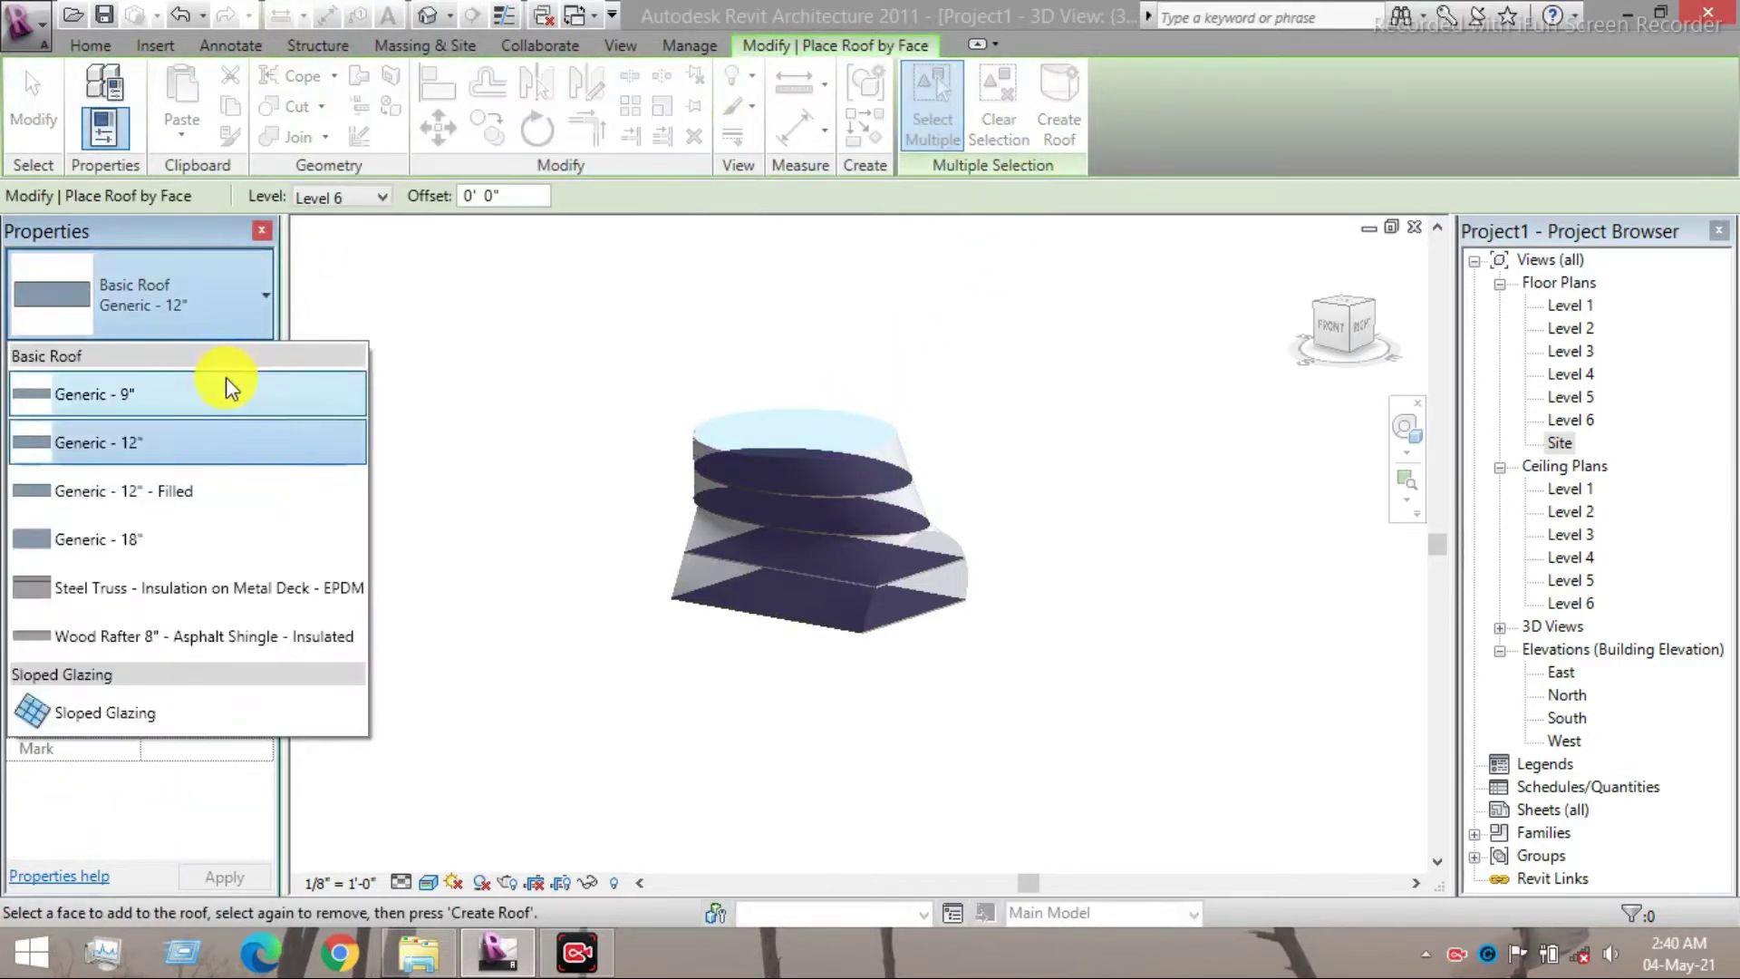
click(181, 642)
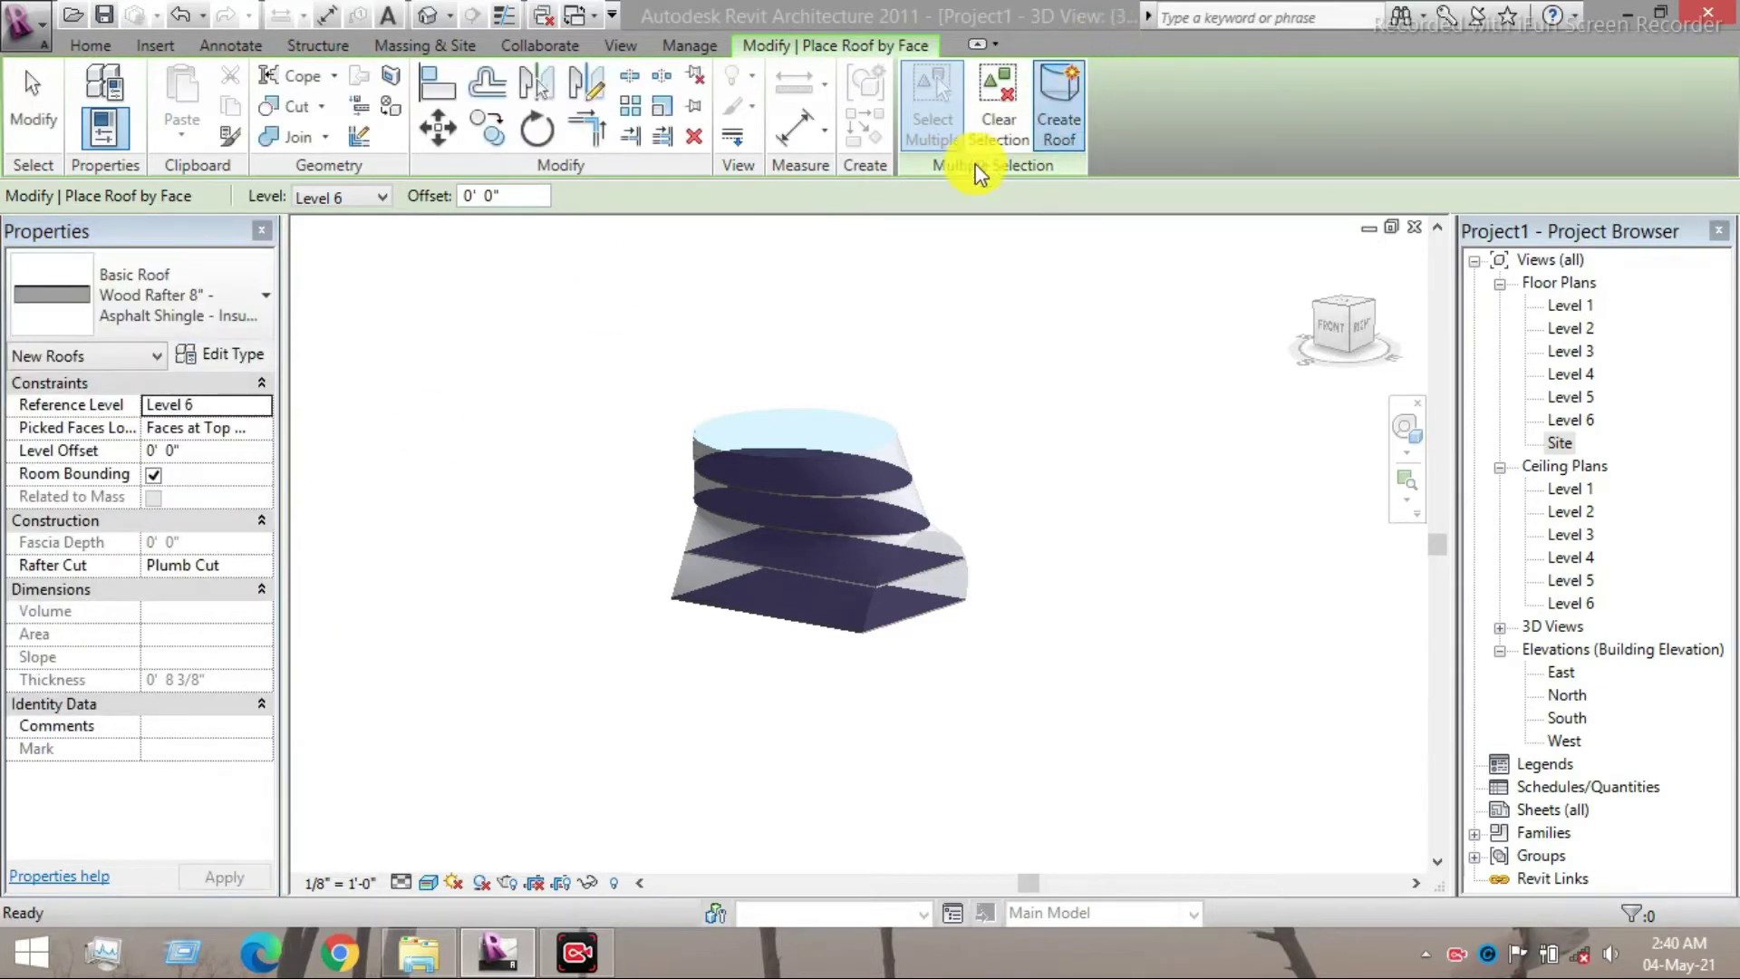
scroll(901, 443, up, 4)
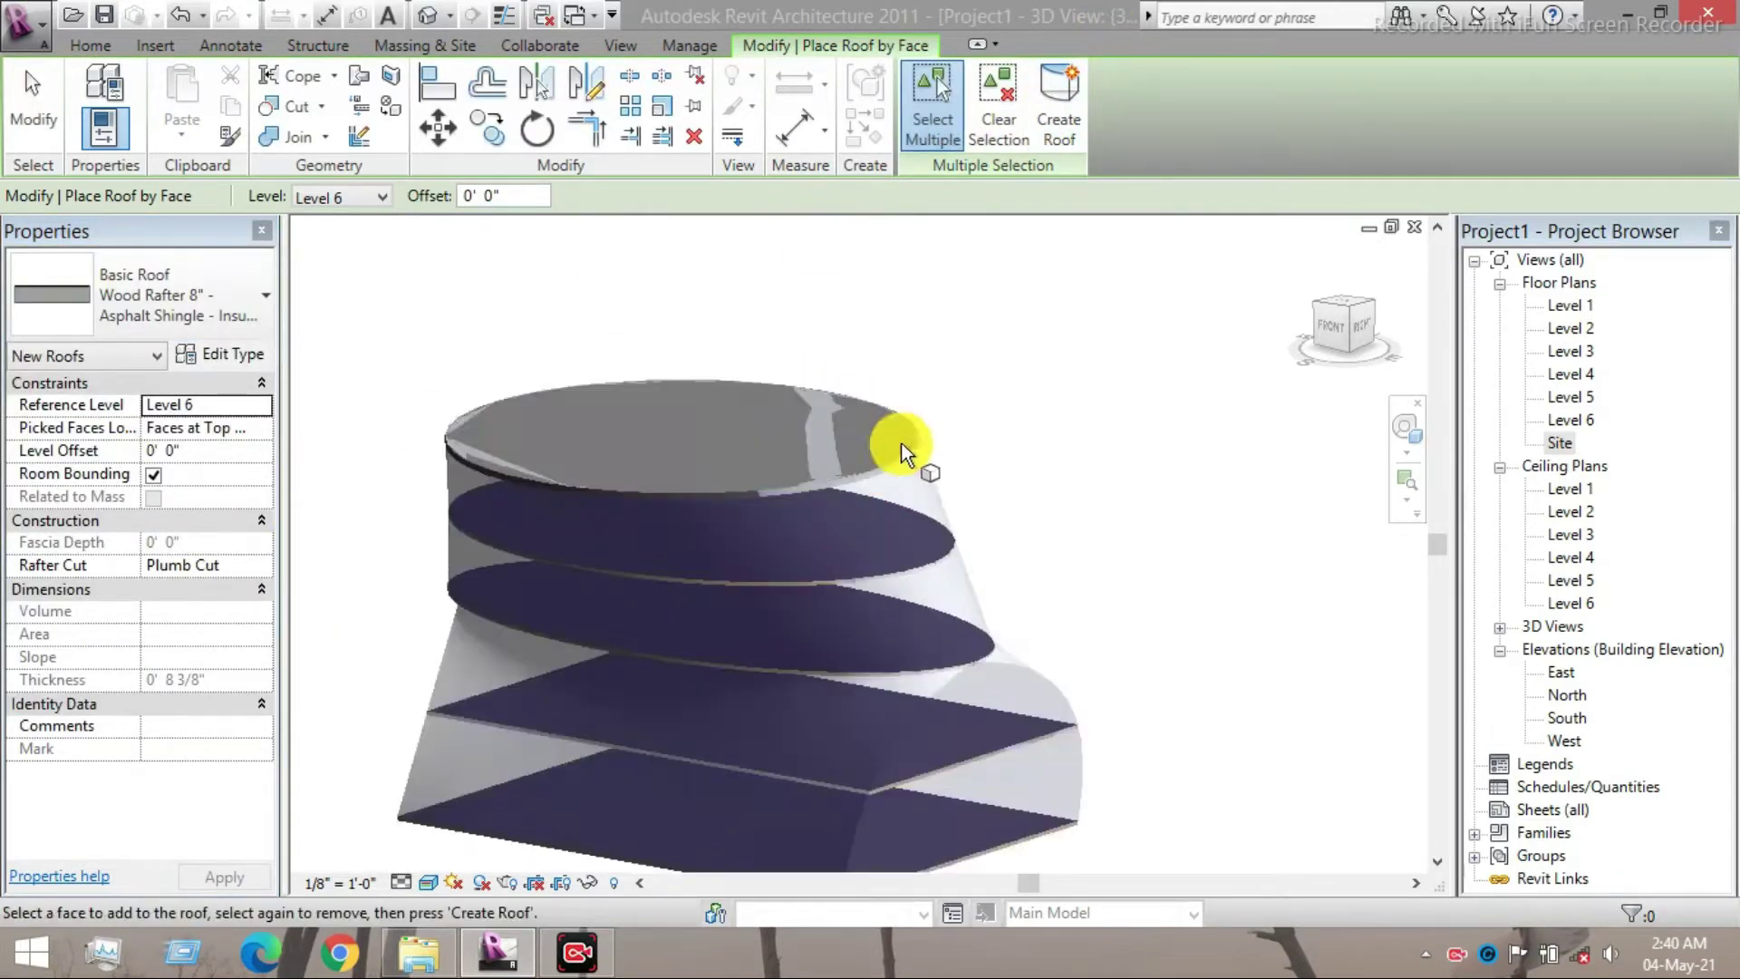
scroll(956, 431, down, 5)
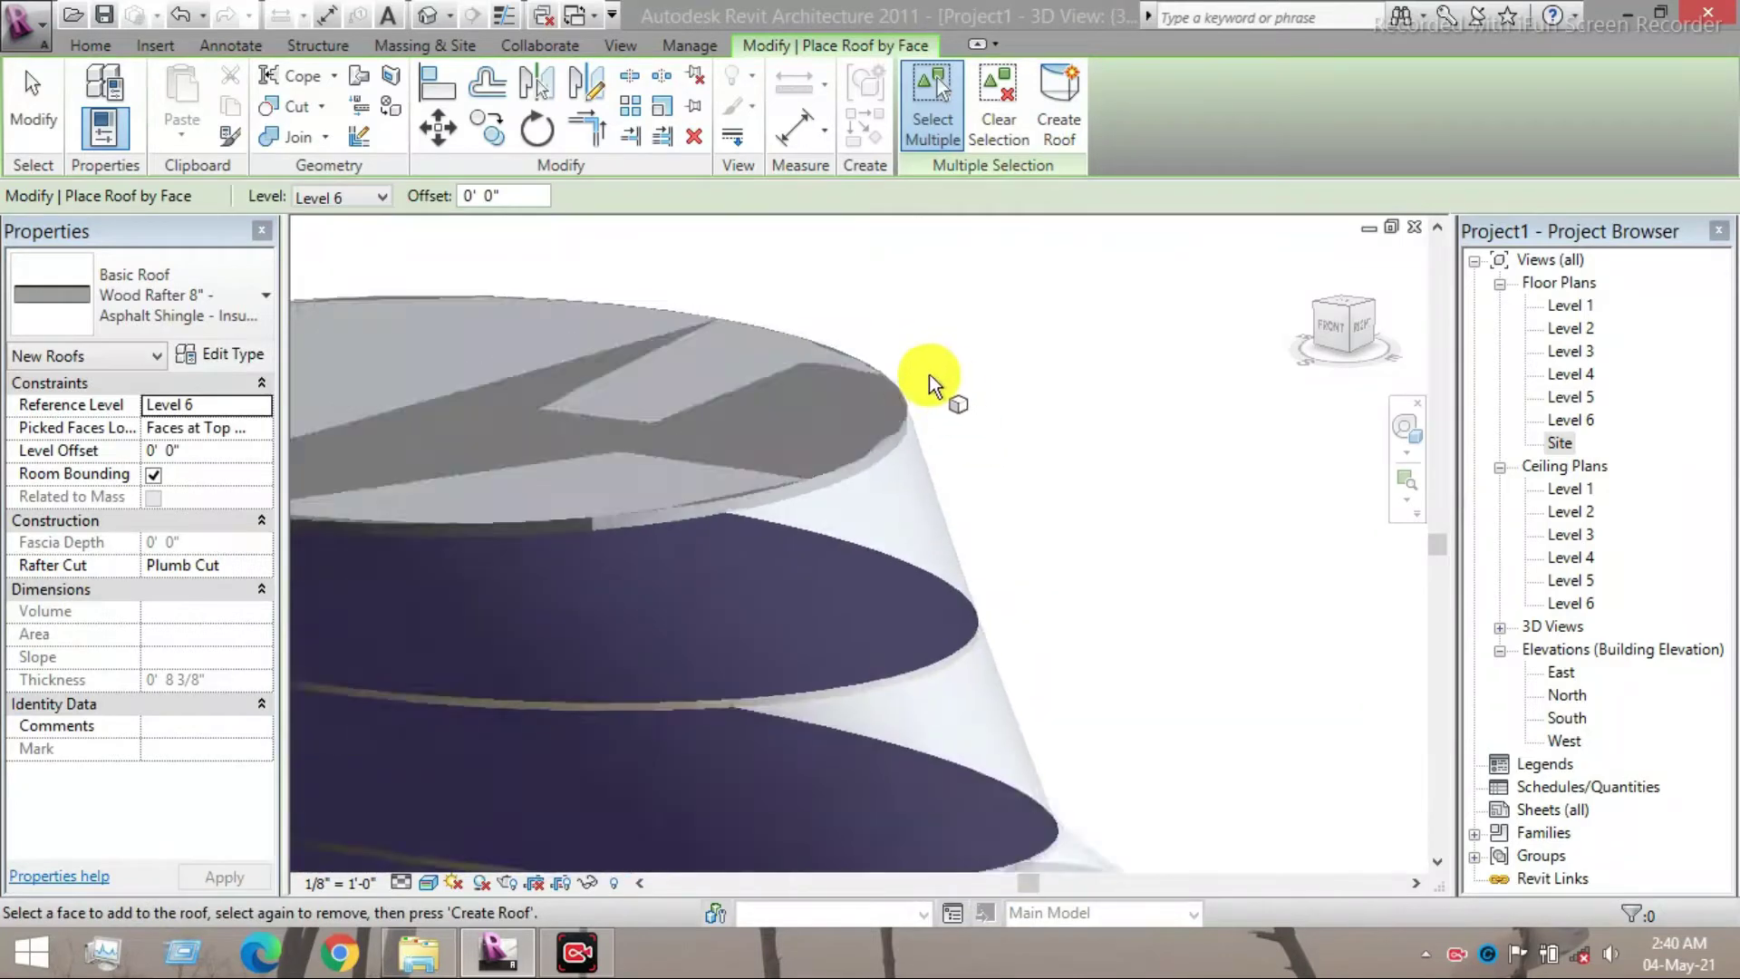
shift+middle_drag(964, 432, 909, 408)
scroll(918, 442, up, 3)
scroll(870, 398, down, 3)
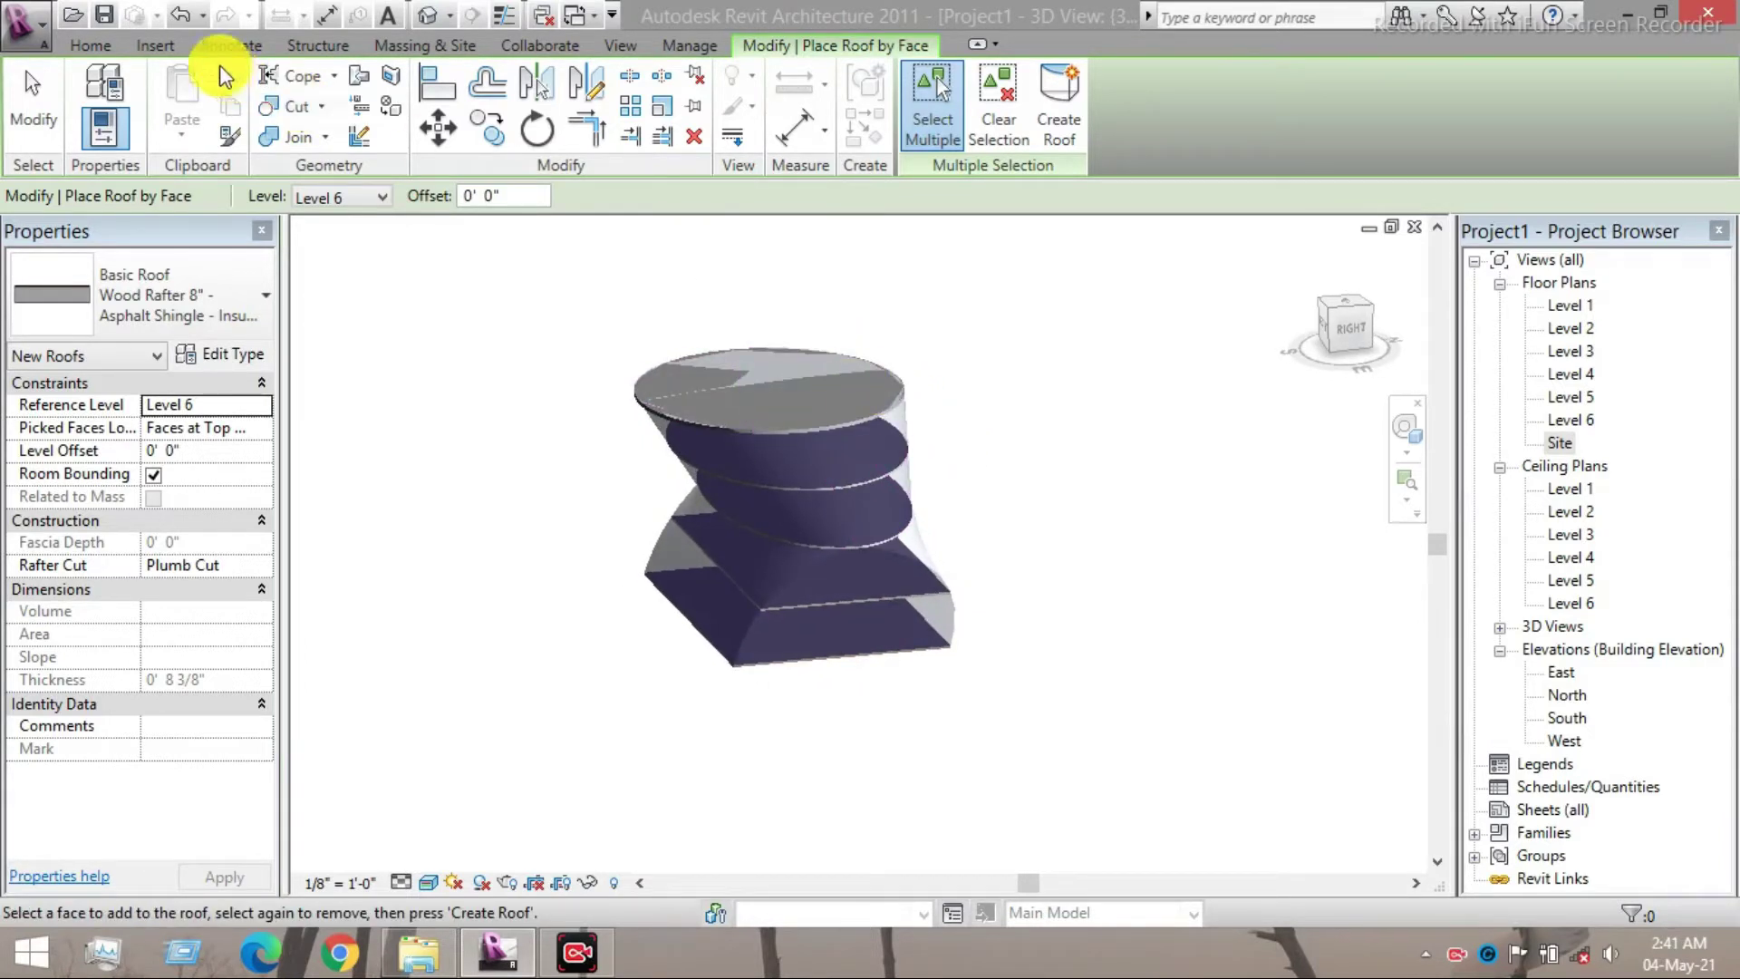
- Create a wall by face on the mass's upper curved side, using the Generic - 5" basic wall type
click(437, 41)
click(363, 127)
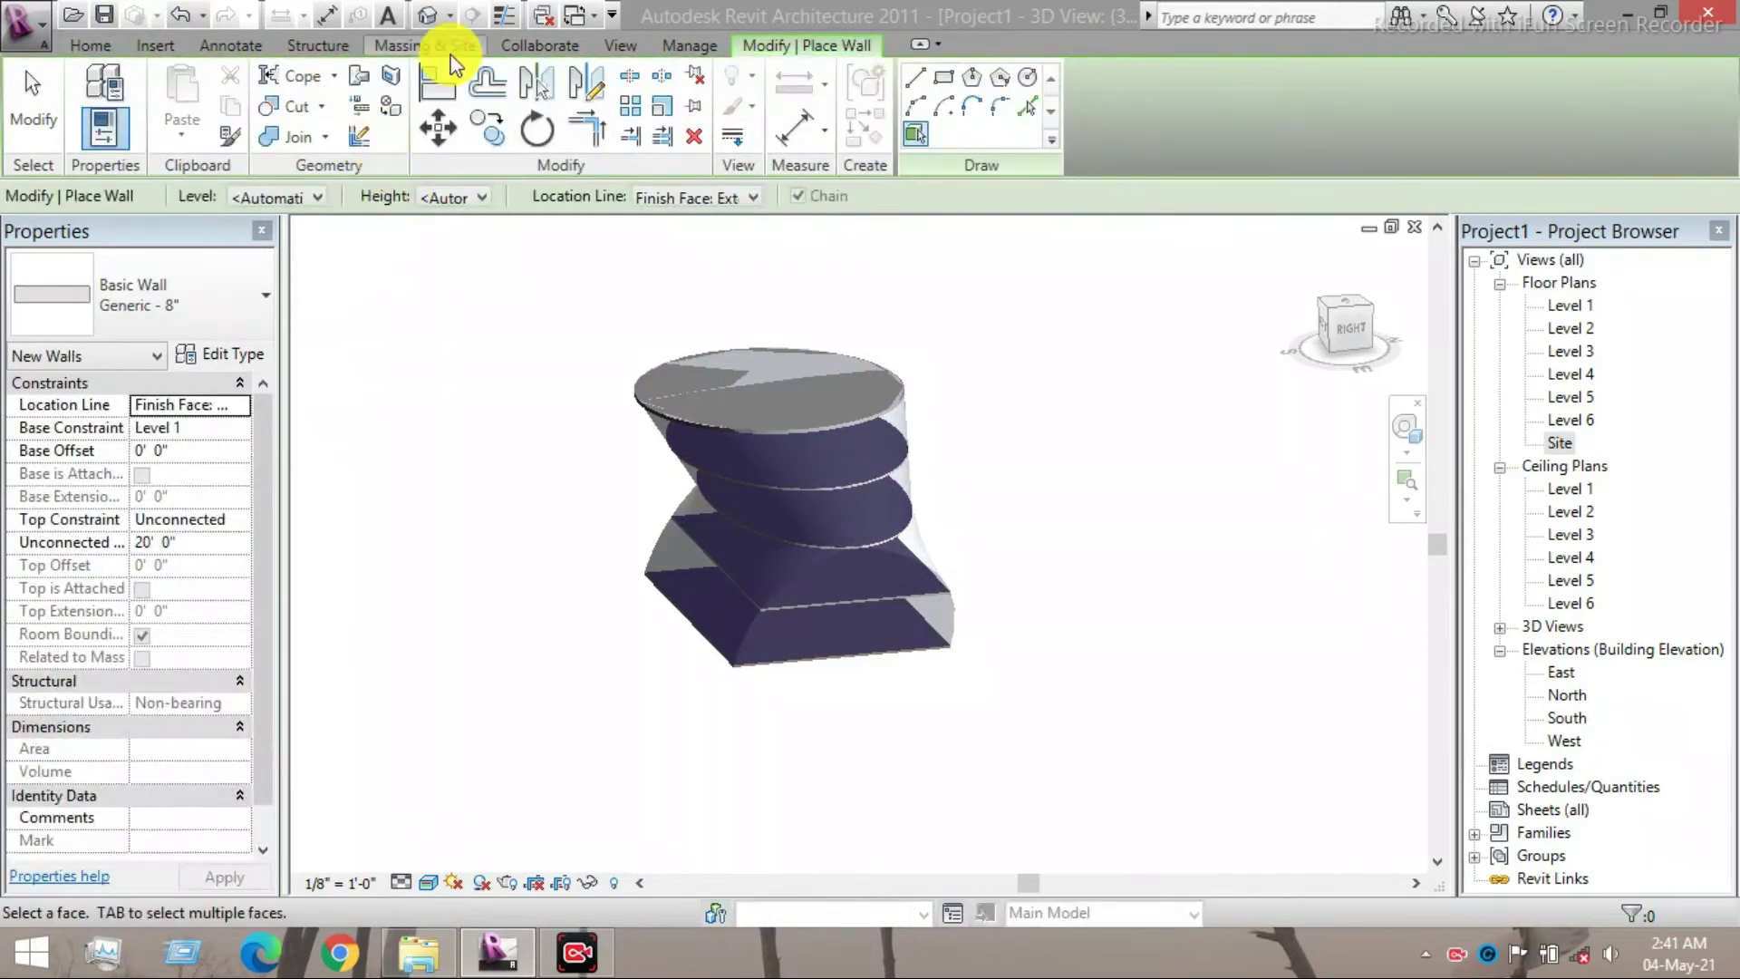
click(439, 45)
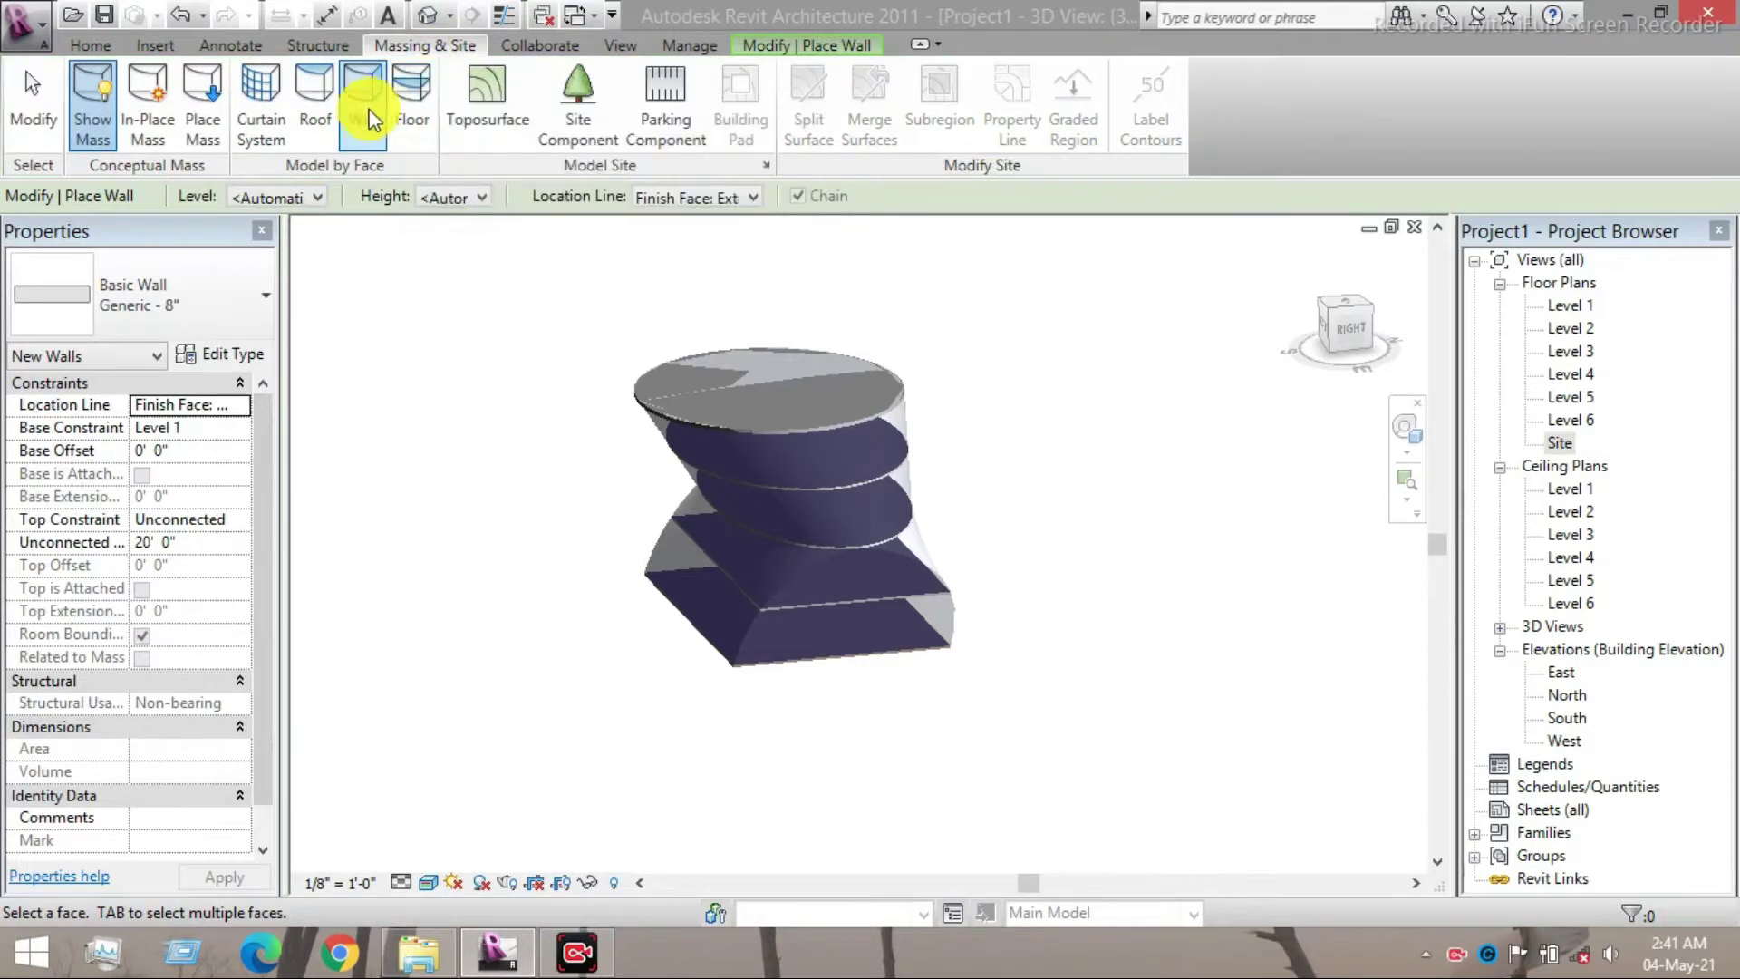
click(225, 291)
mouse_move(272, 420)
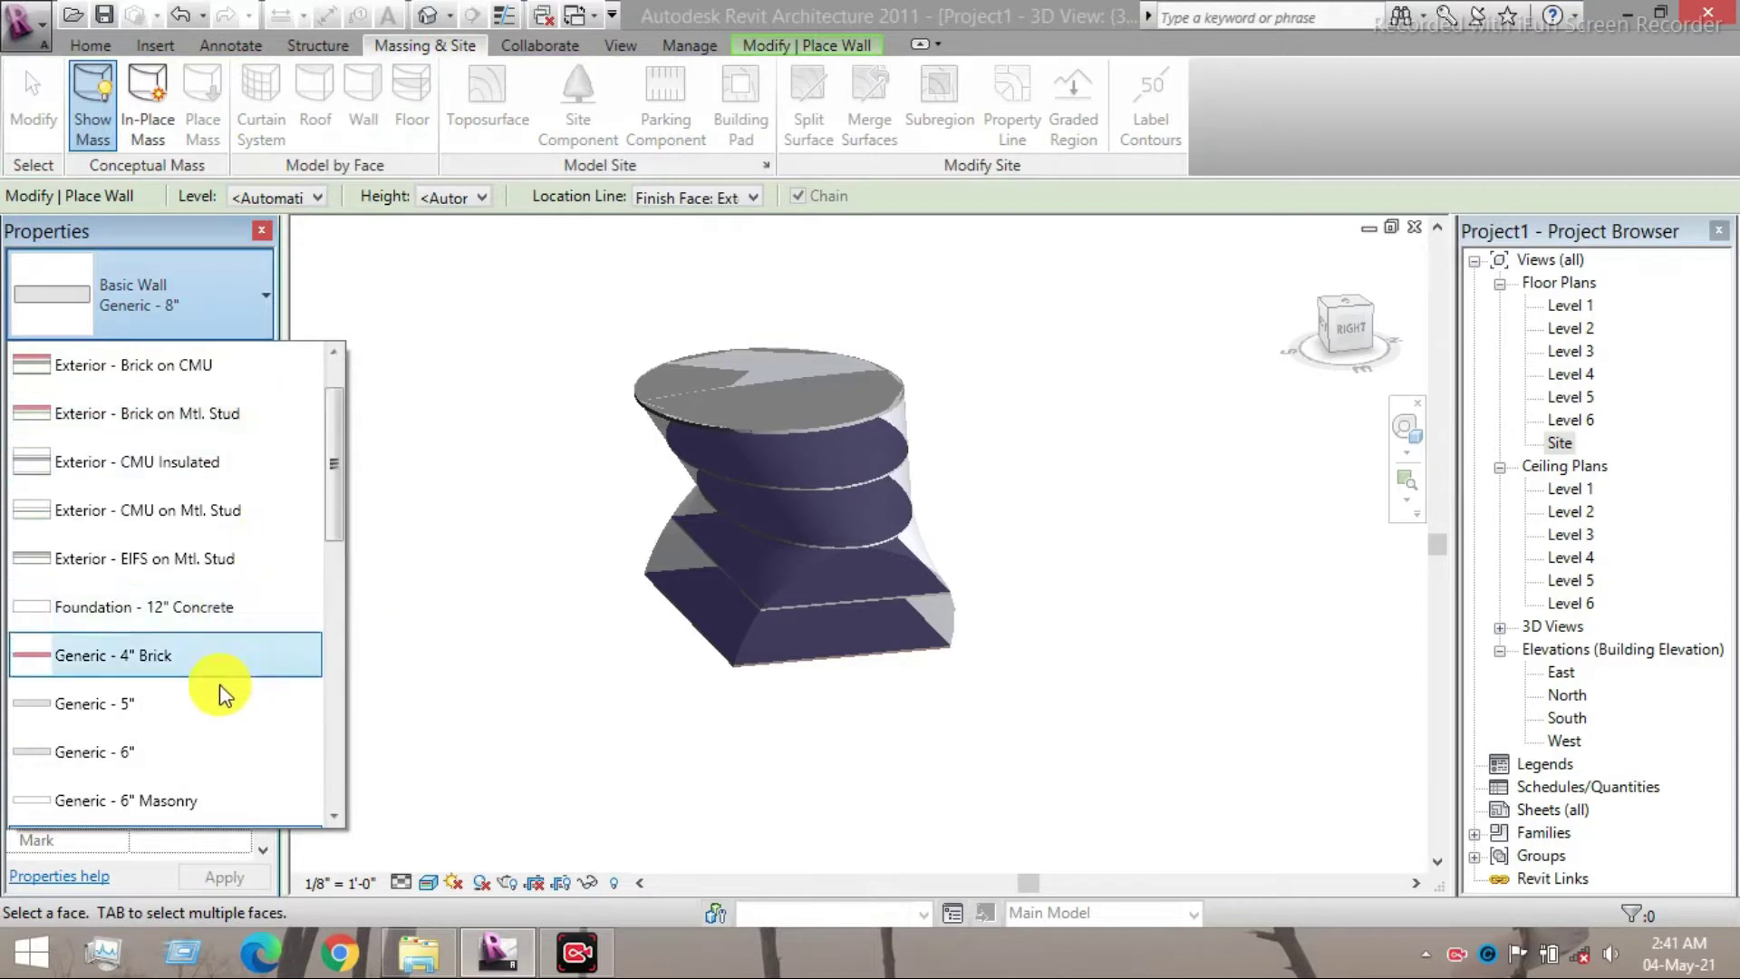
click(229, 711)
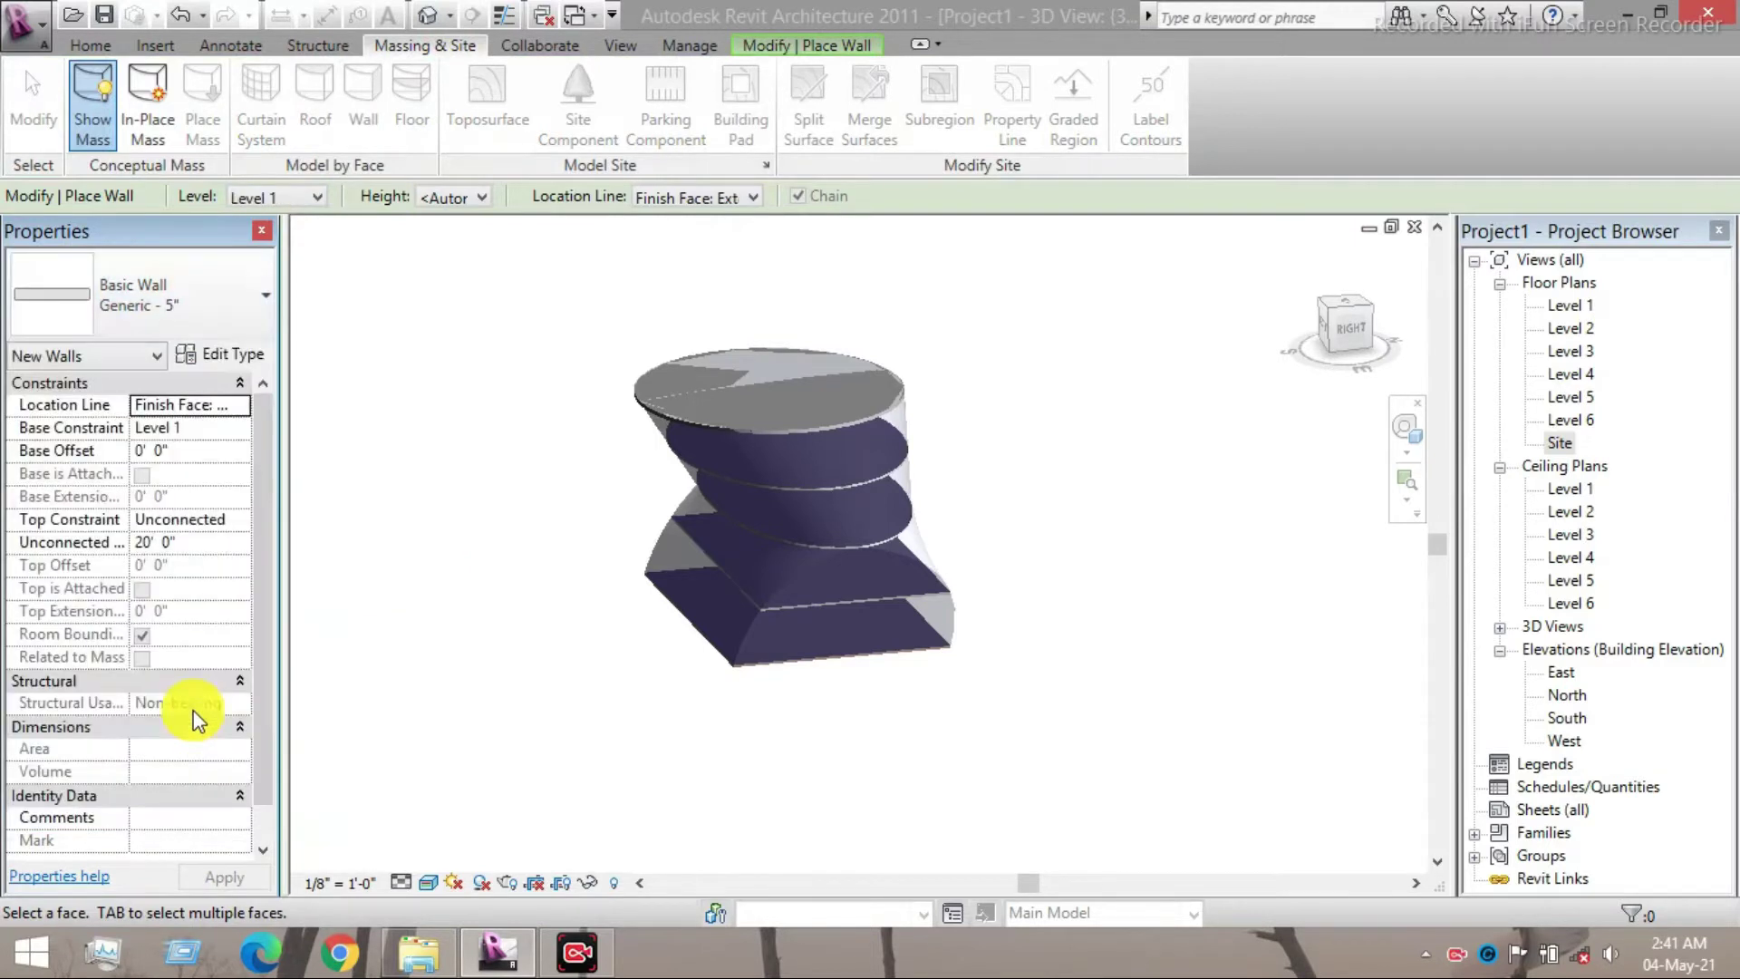
click(839, 482)
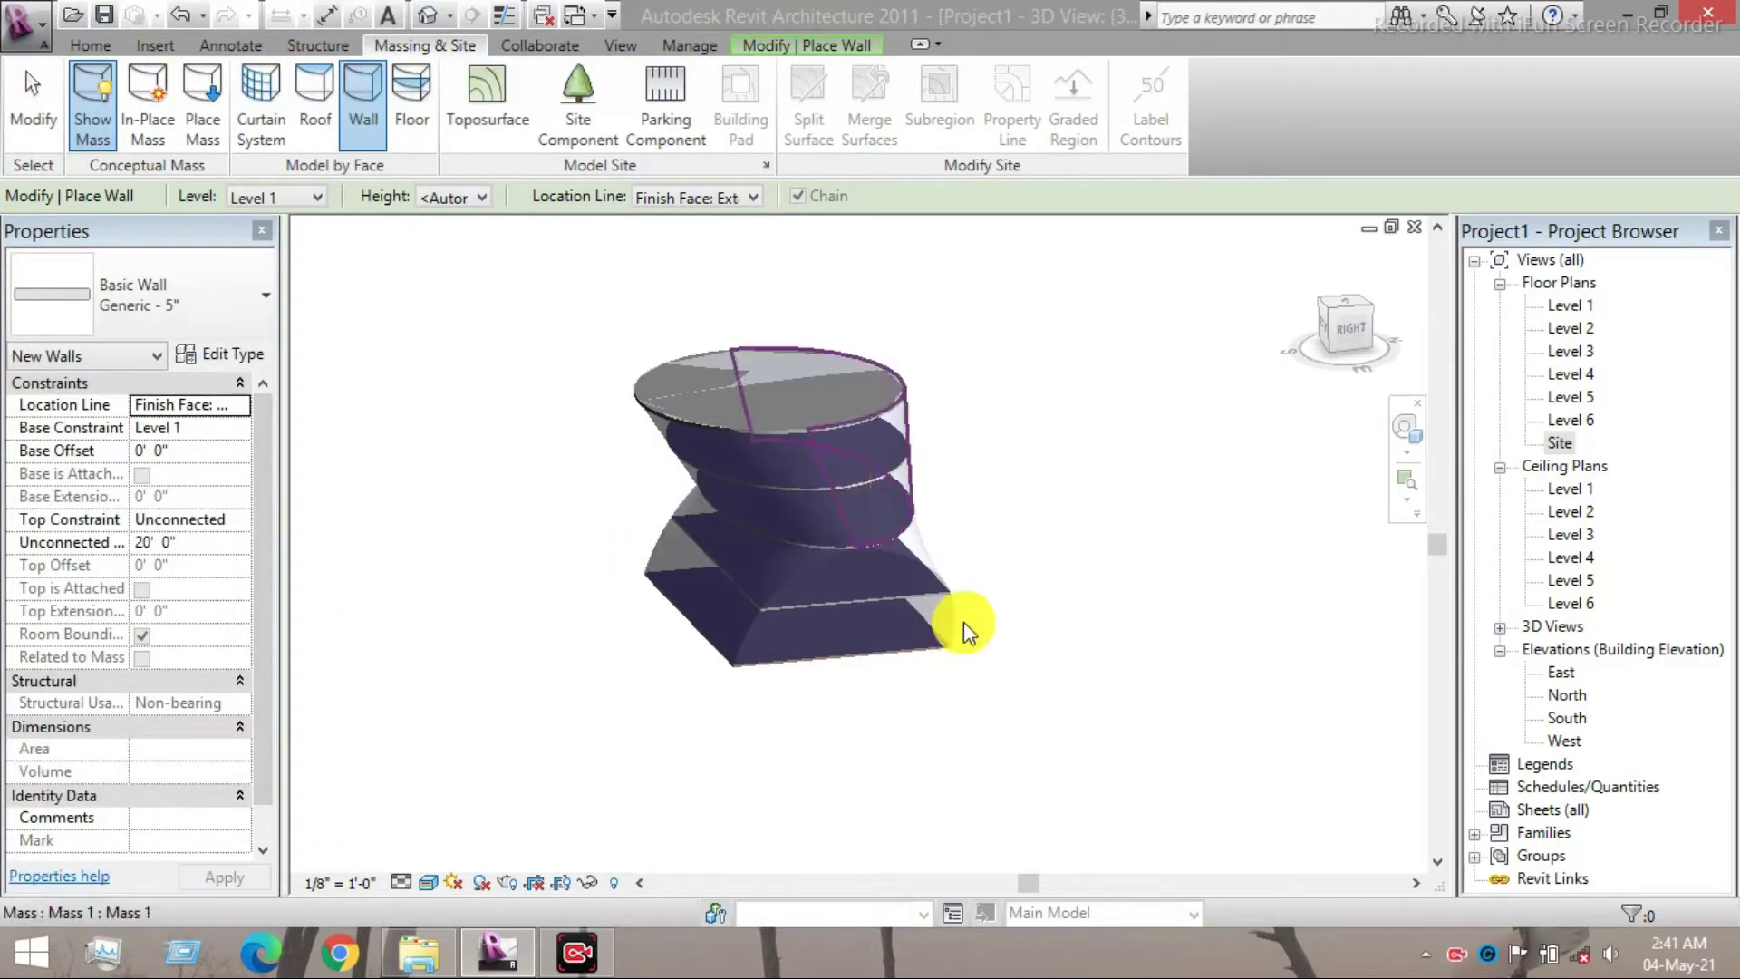
- Create a Generic - 5" wall on the curved base face directly below the upper wall, unjoining the conflicting elements
scroll(904, 569, up, 3)
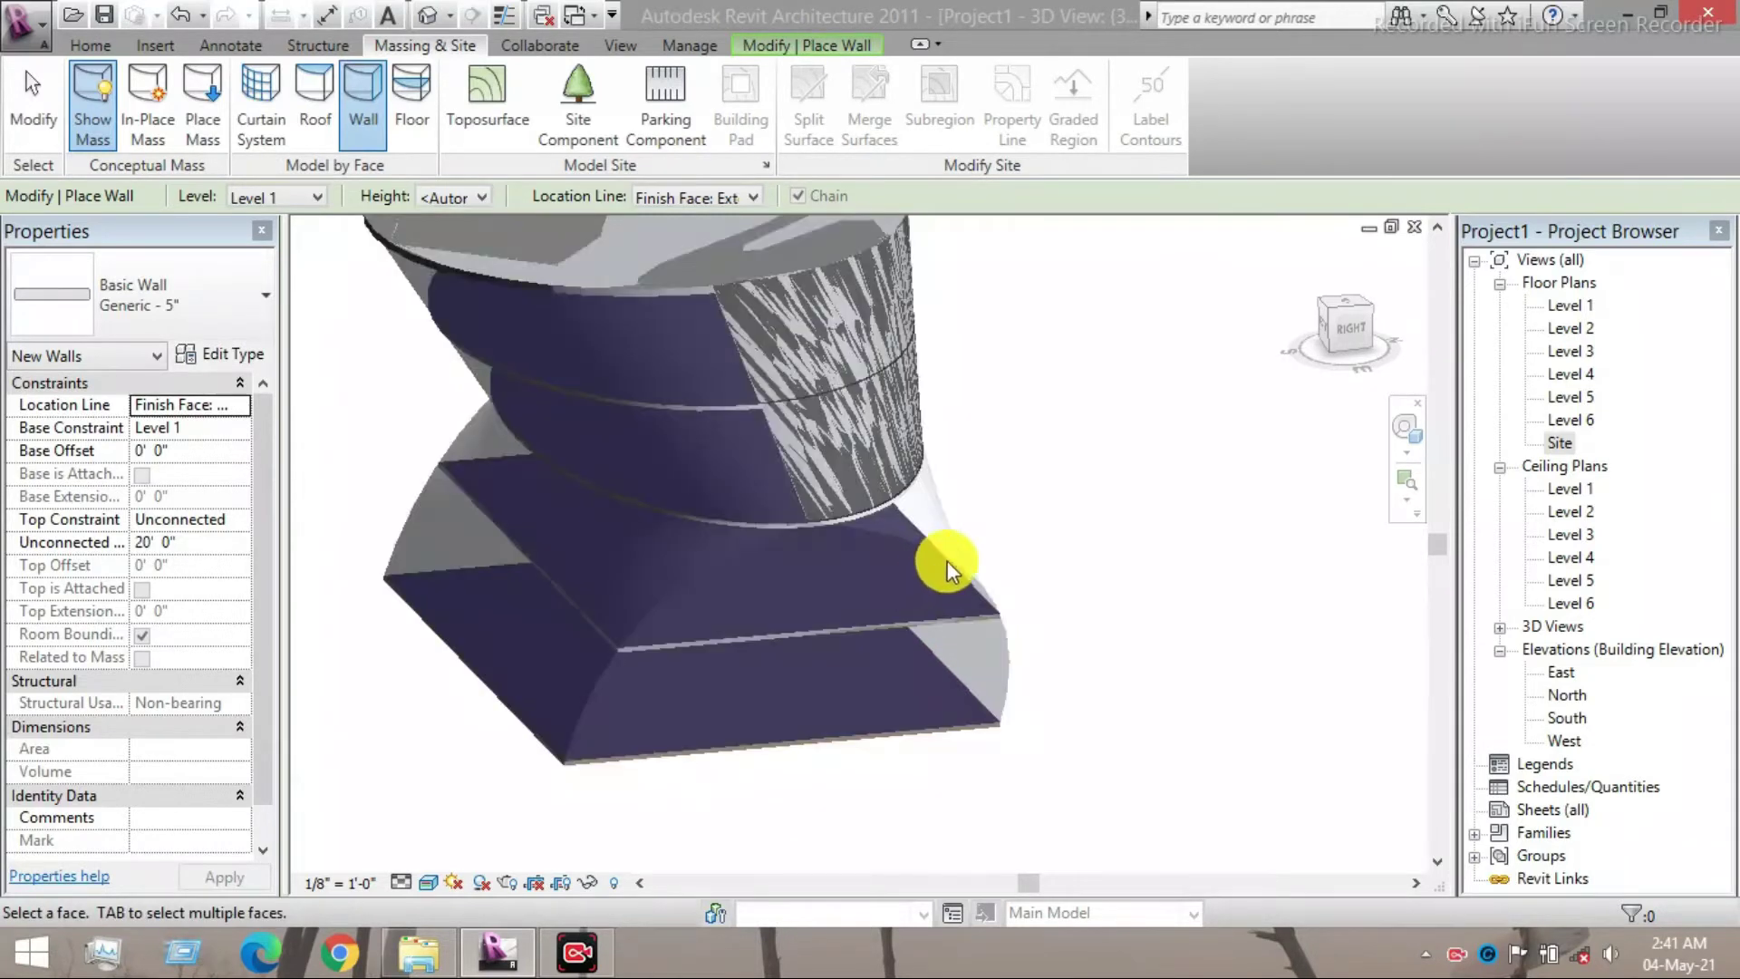
click(813, 605)
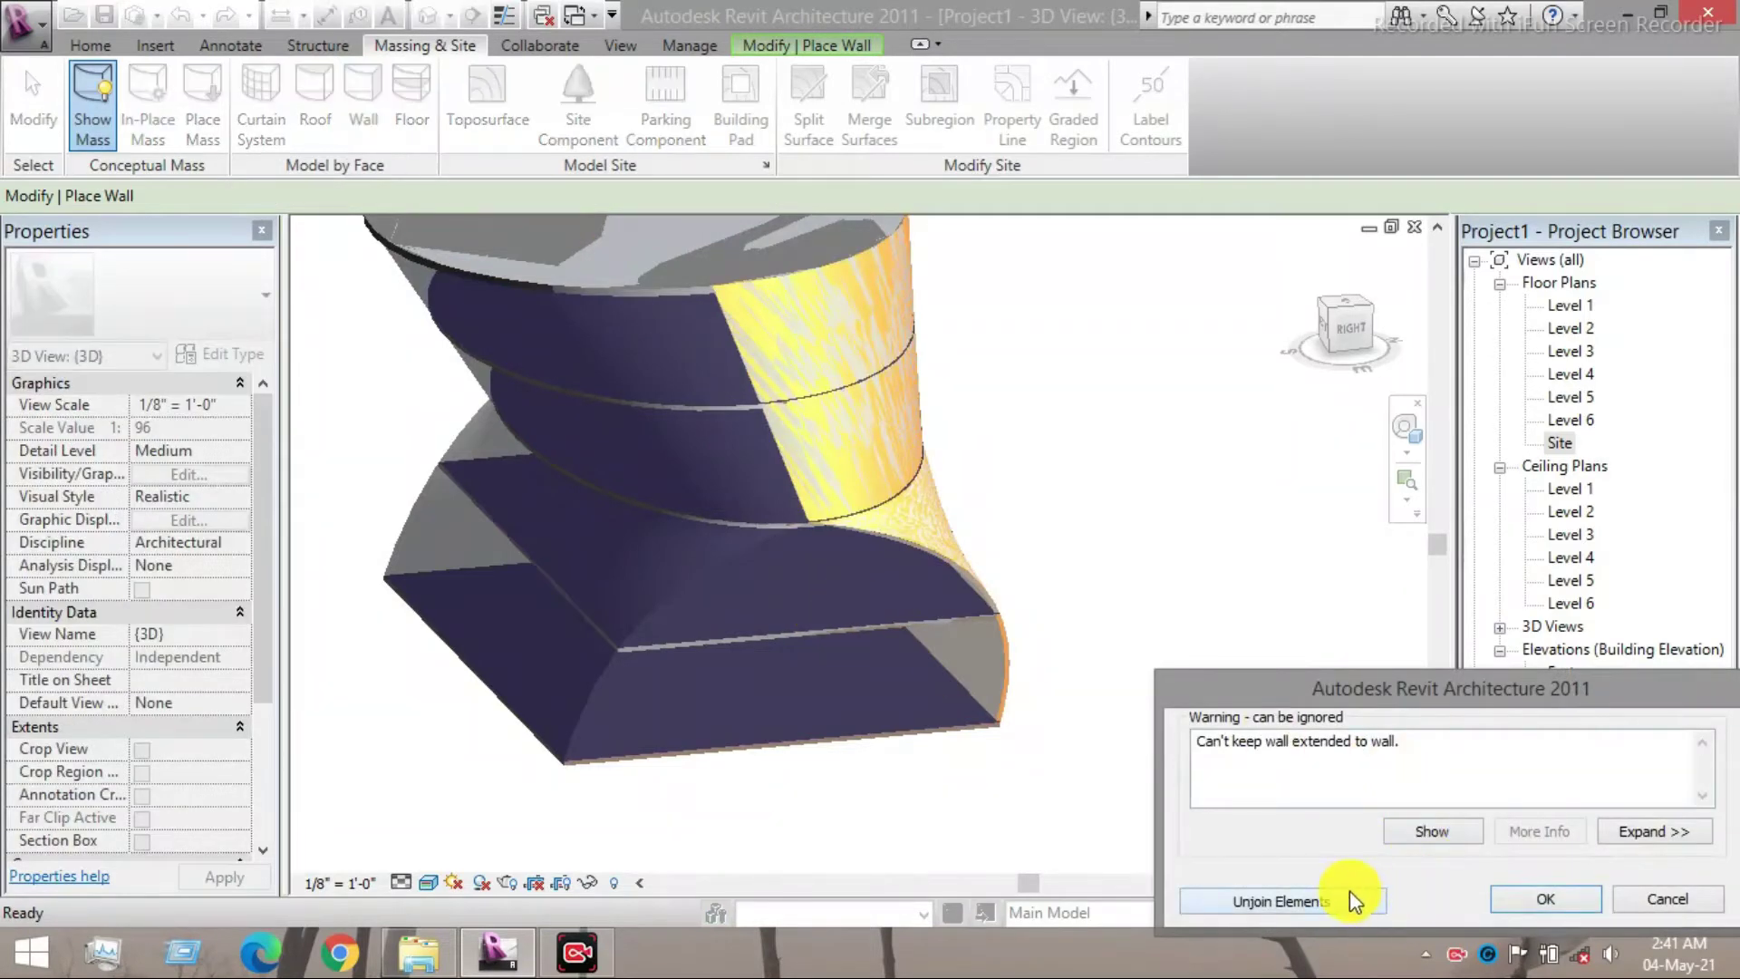
click(1284, 913)
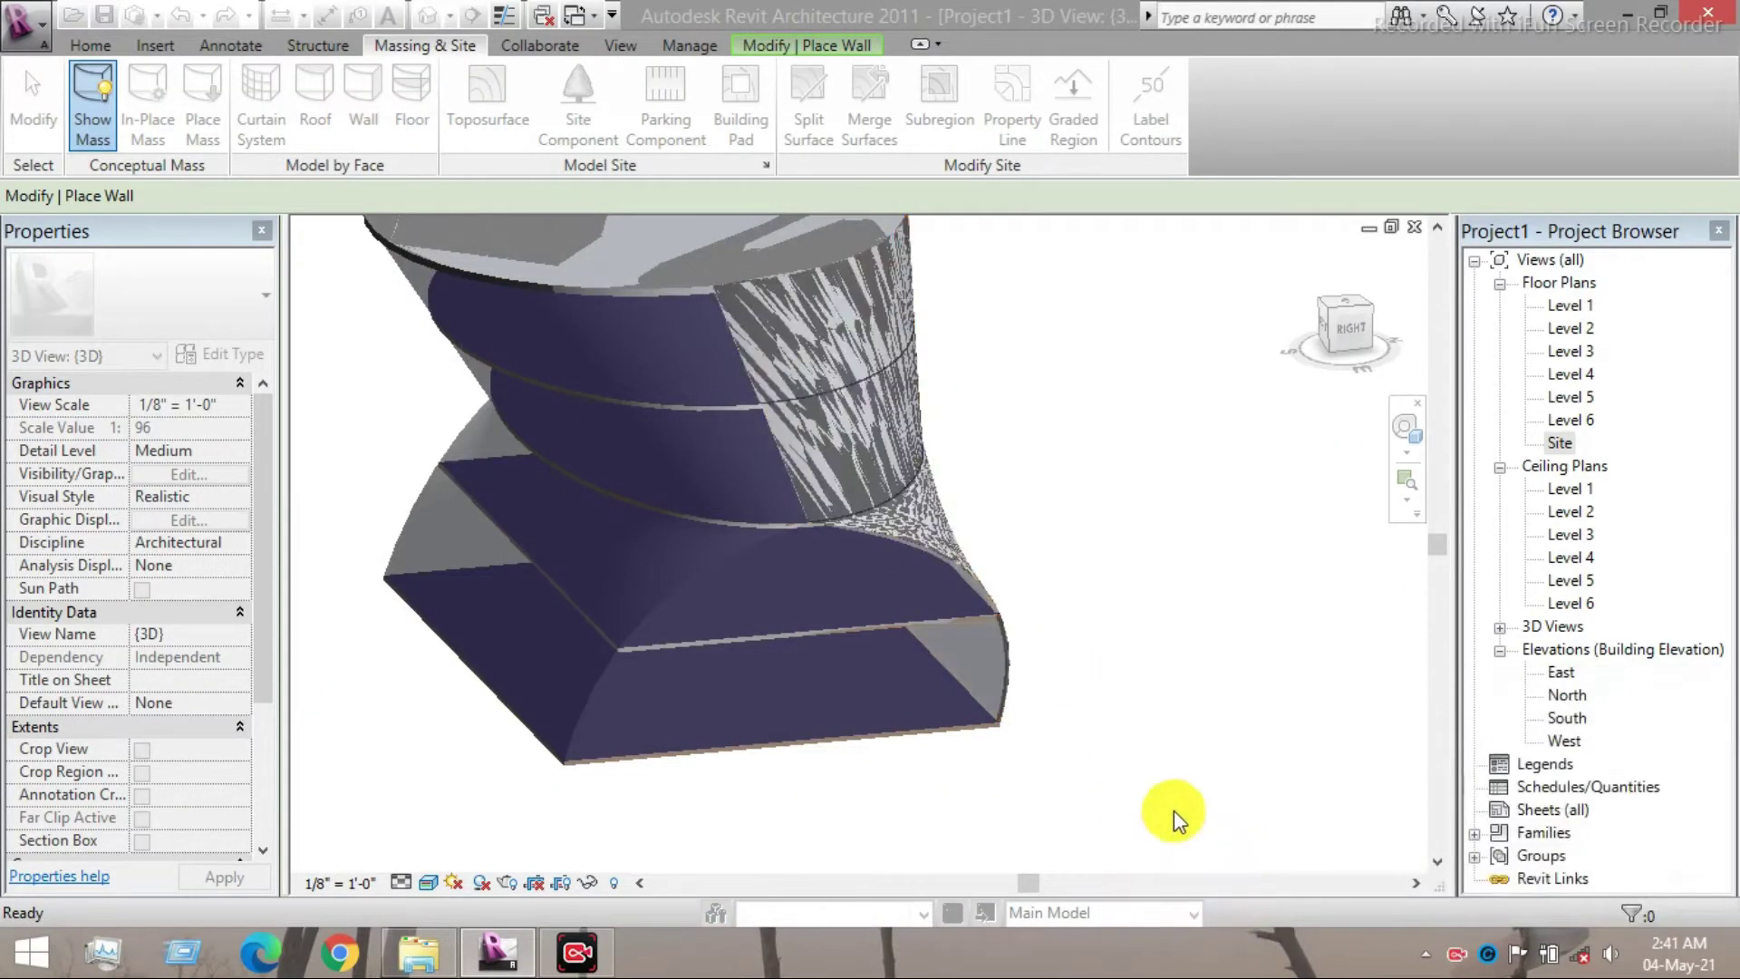
key(Escape)
- Create a Generic - 5" wall by face on the arched end face of the base, unjoining the conflicting elements
shift+middle_drag(1100, 740, 1049, 583)
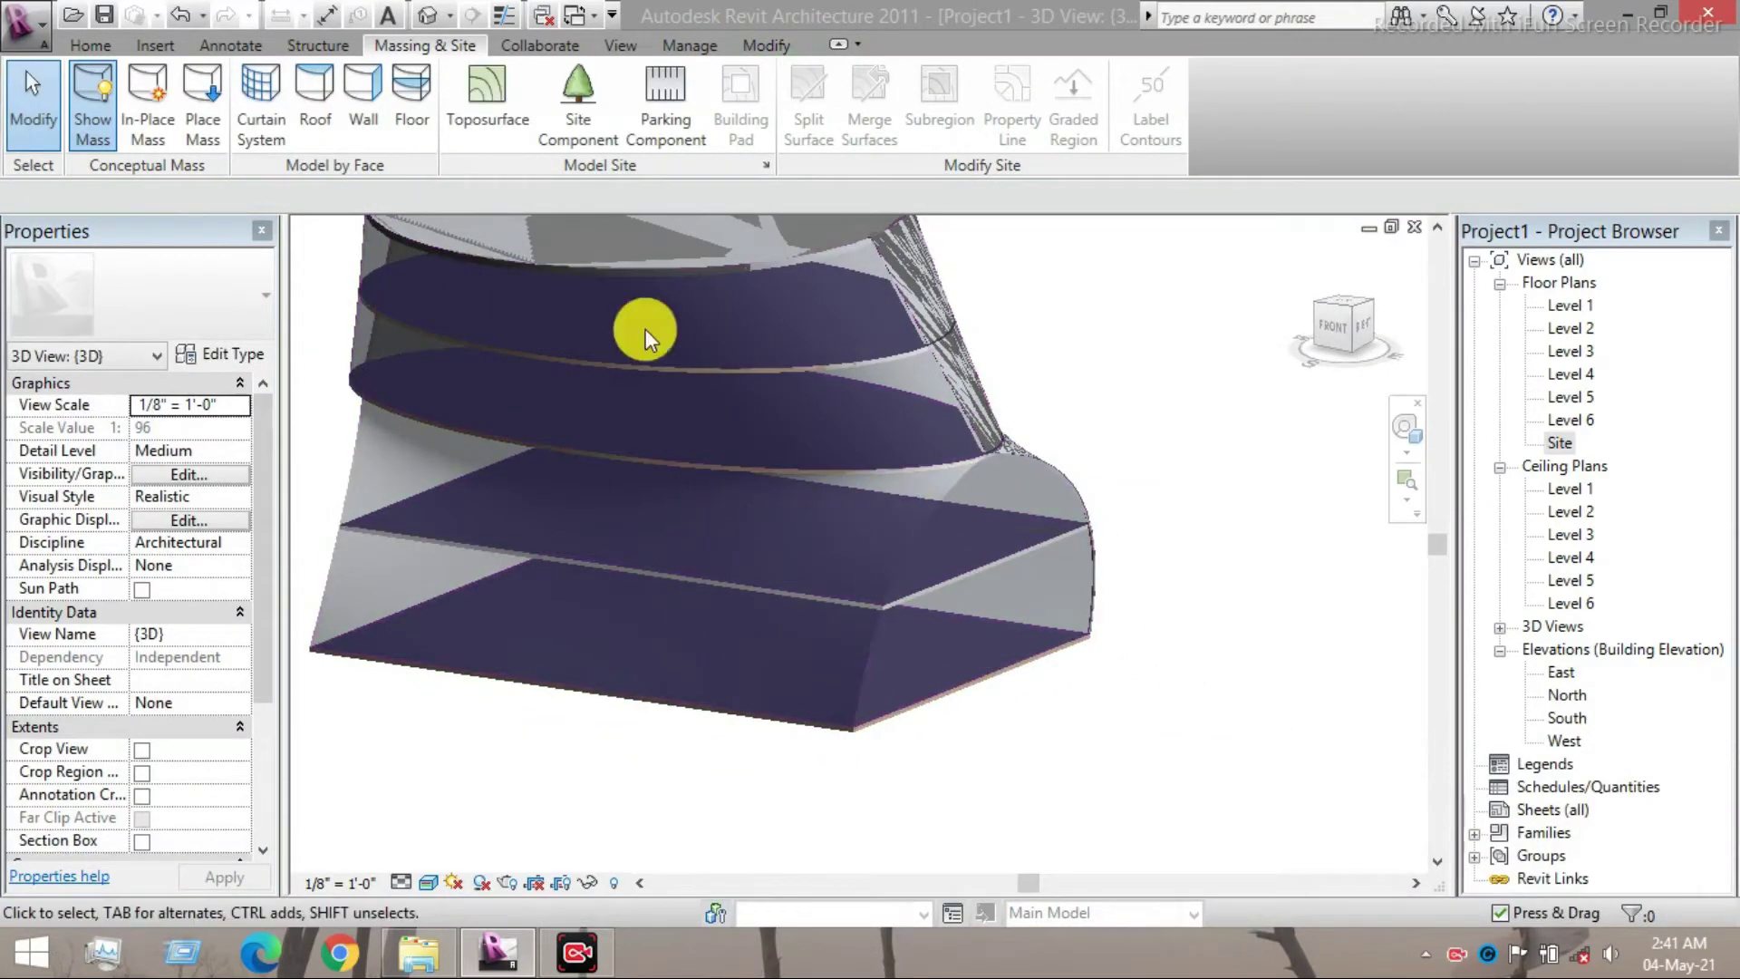
click(363, 127)
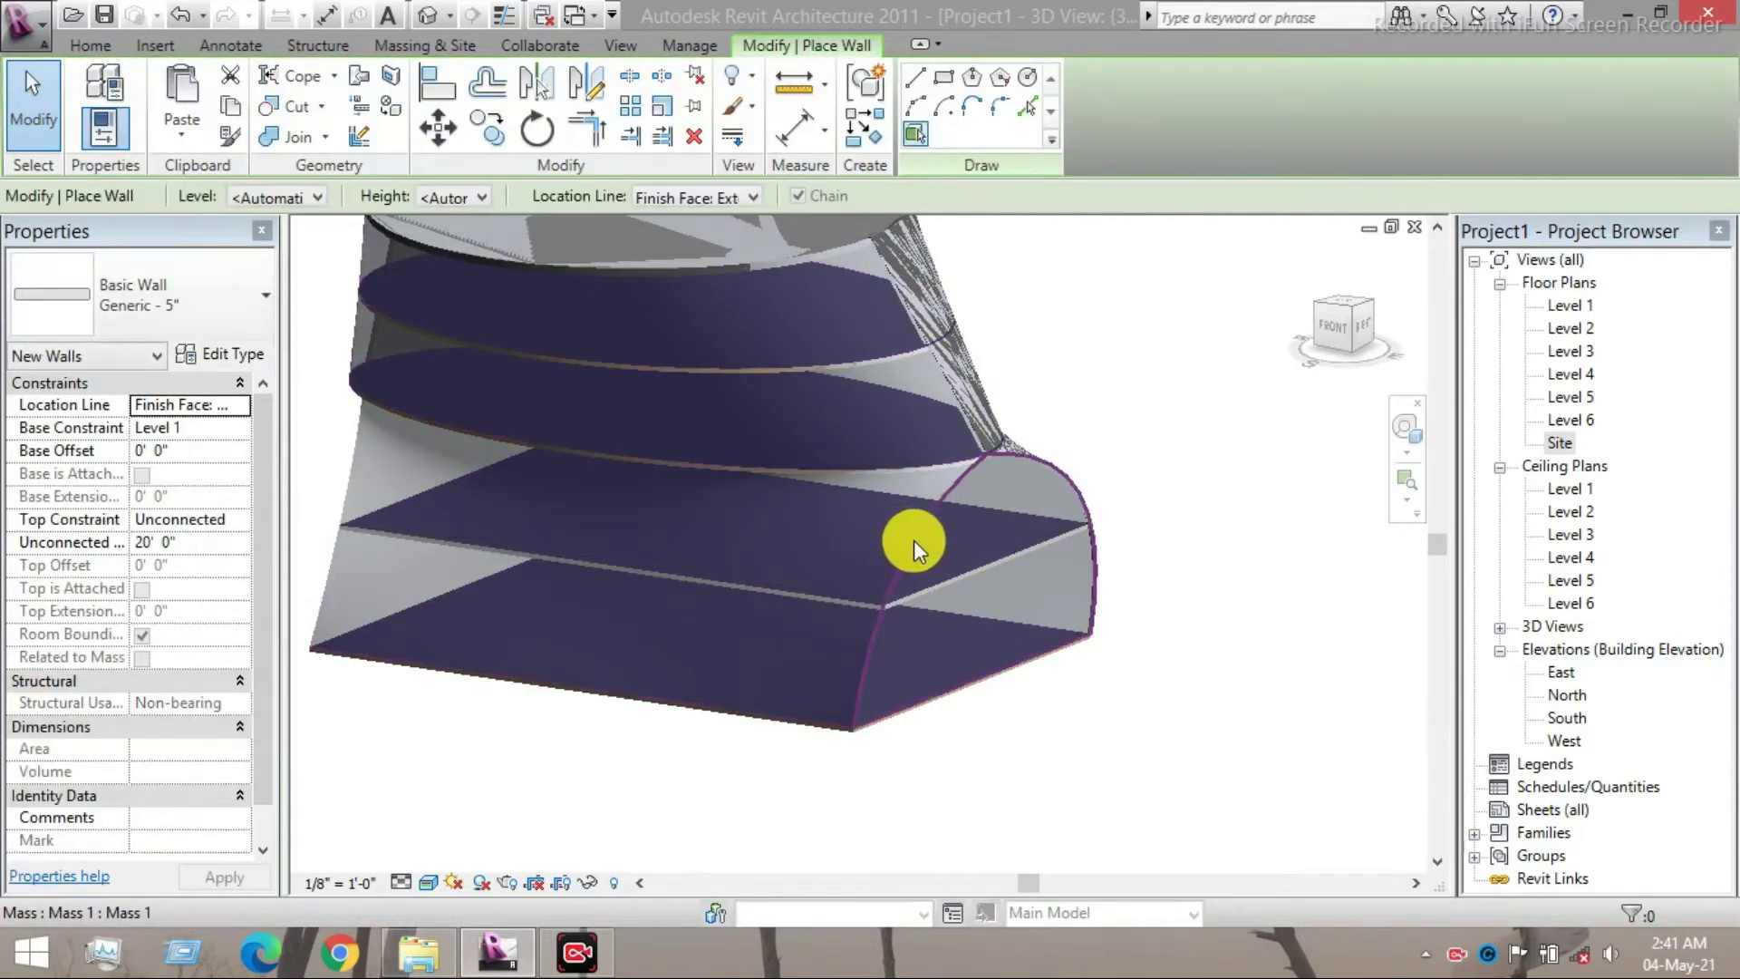
click(819, 568)
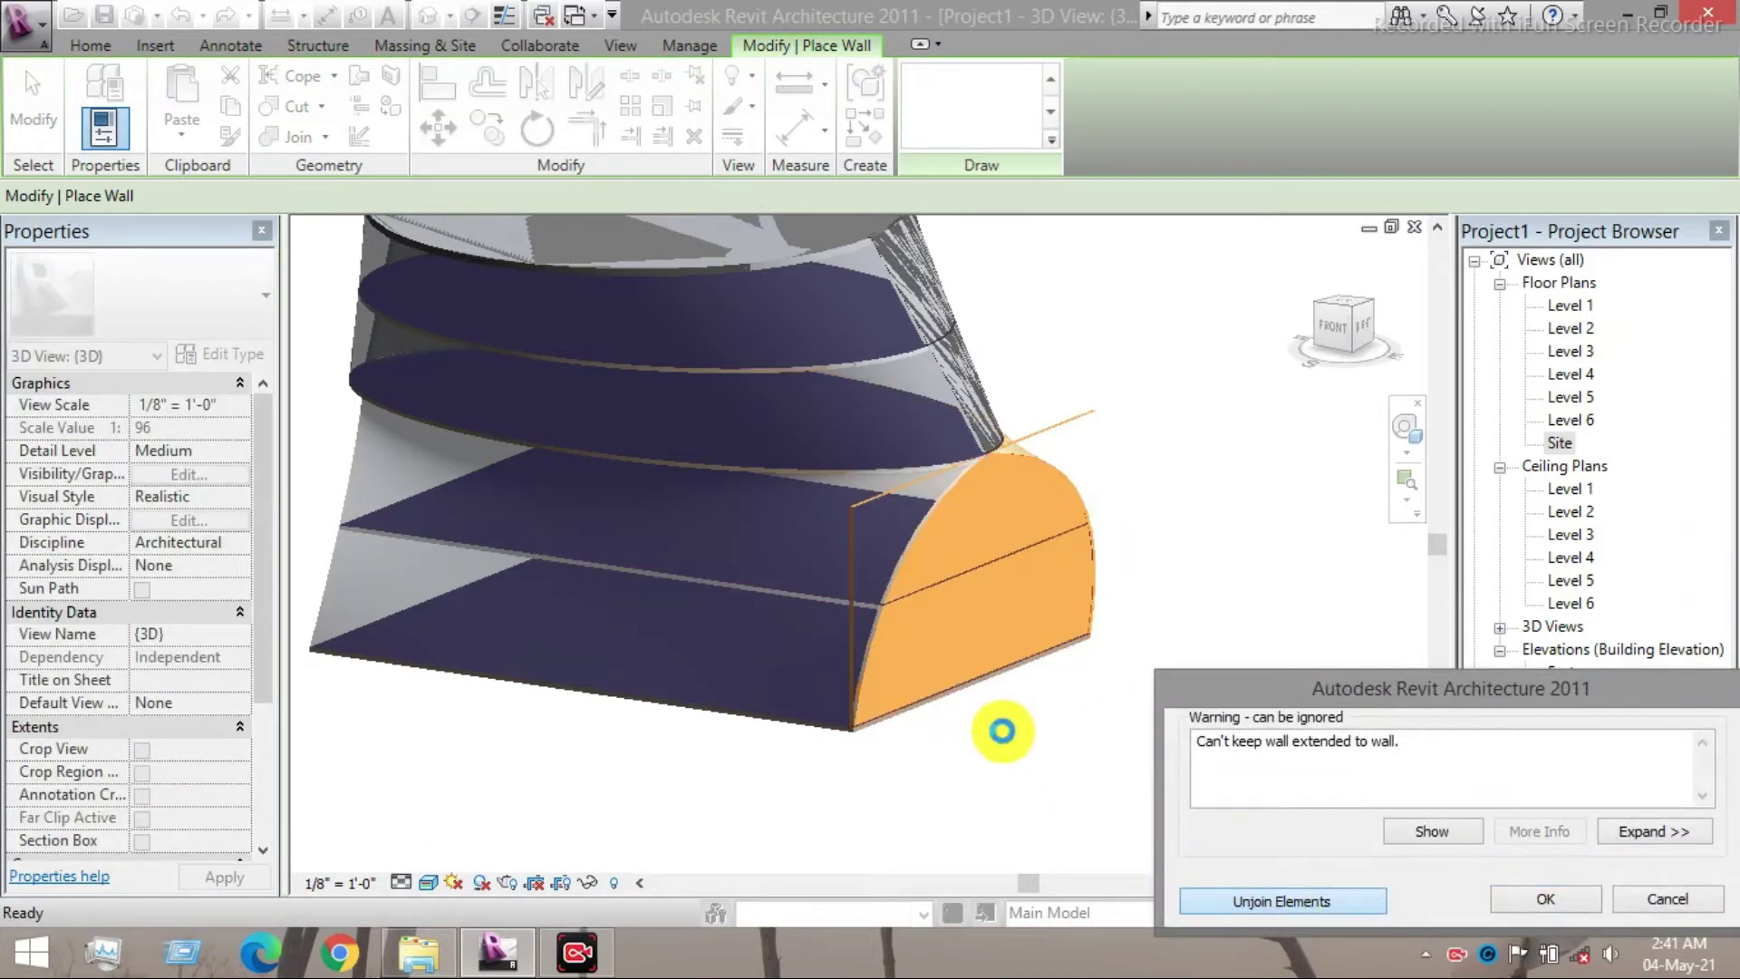
key(Escape)
- Create a 5' x 10' curtain system by face on the remaining curved side of the upper volume
shift+middle_drag(942, 736, 843, 716)
scroll(1033, 642, down, 2)
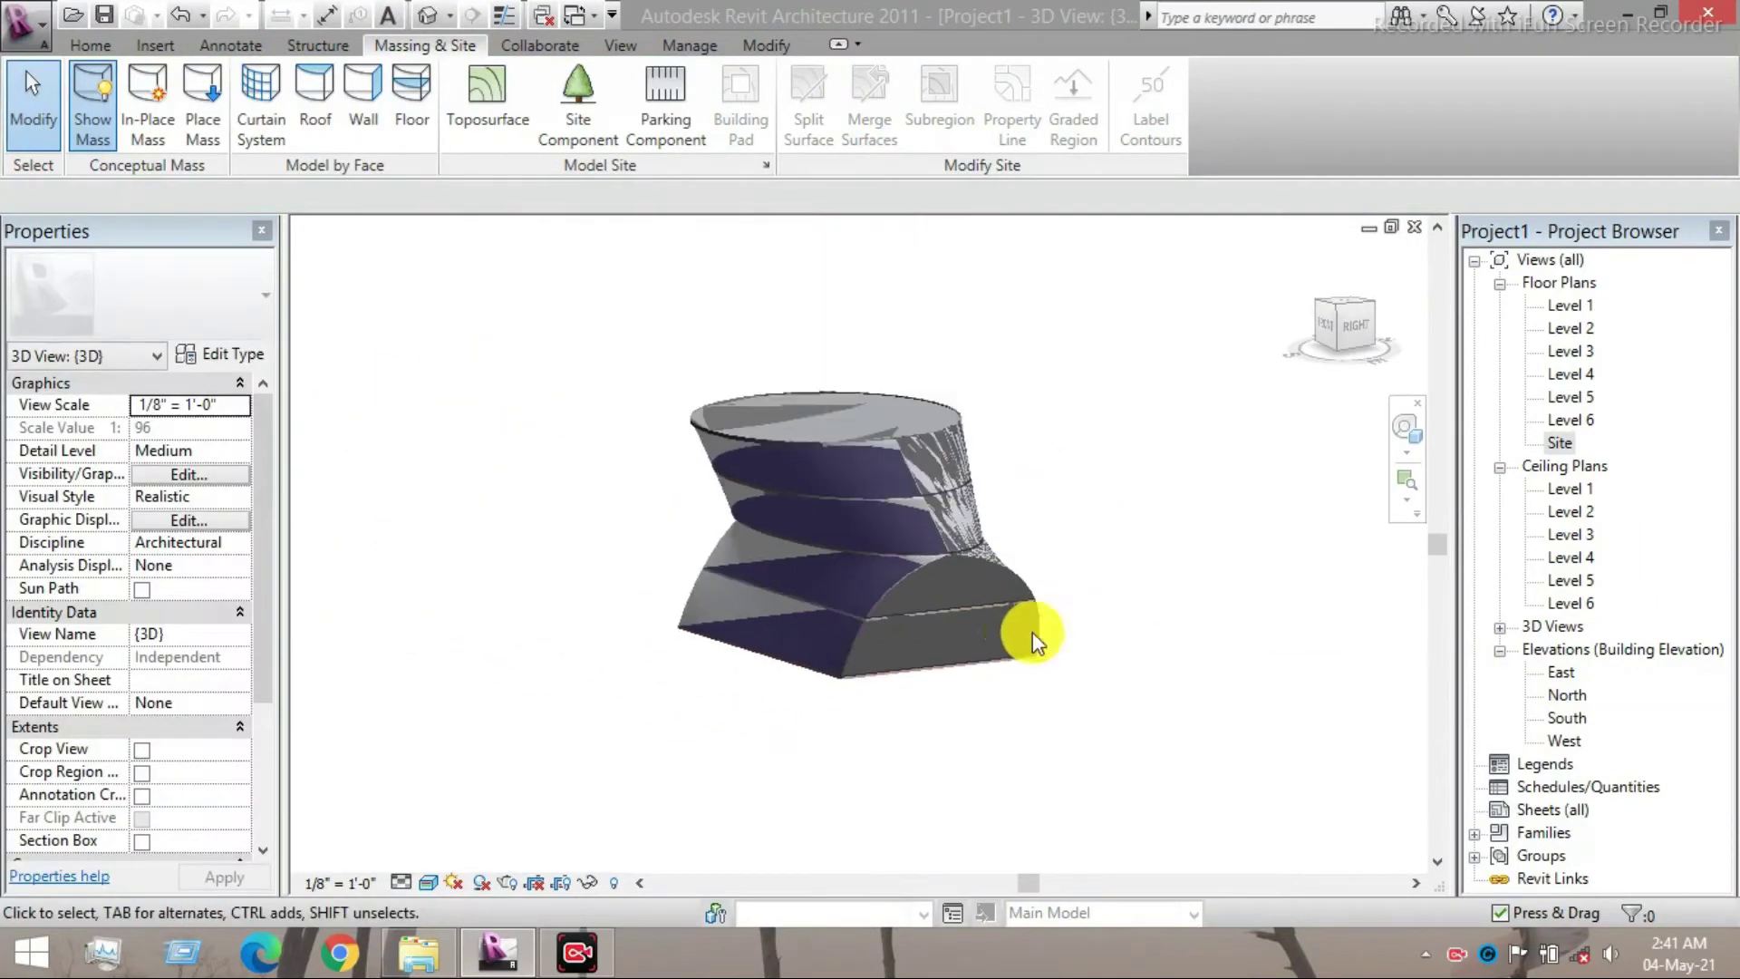
middle_drag(1033, 642, 1100, 668)
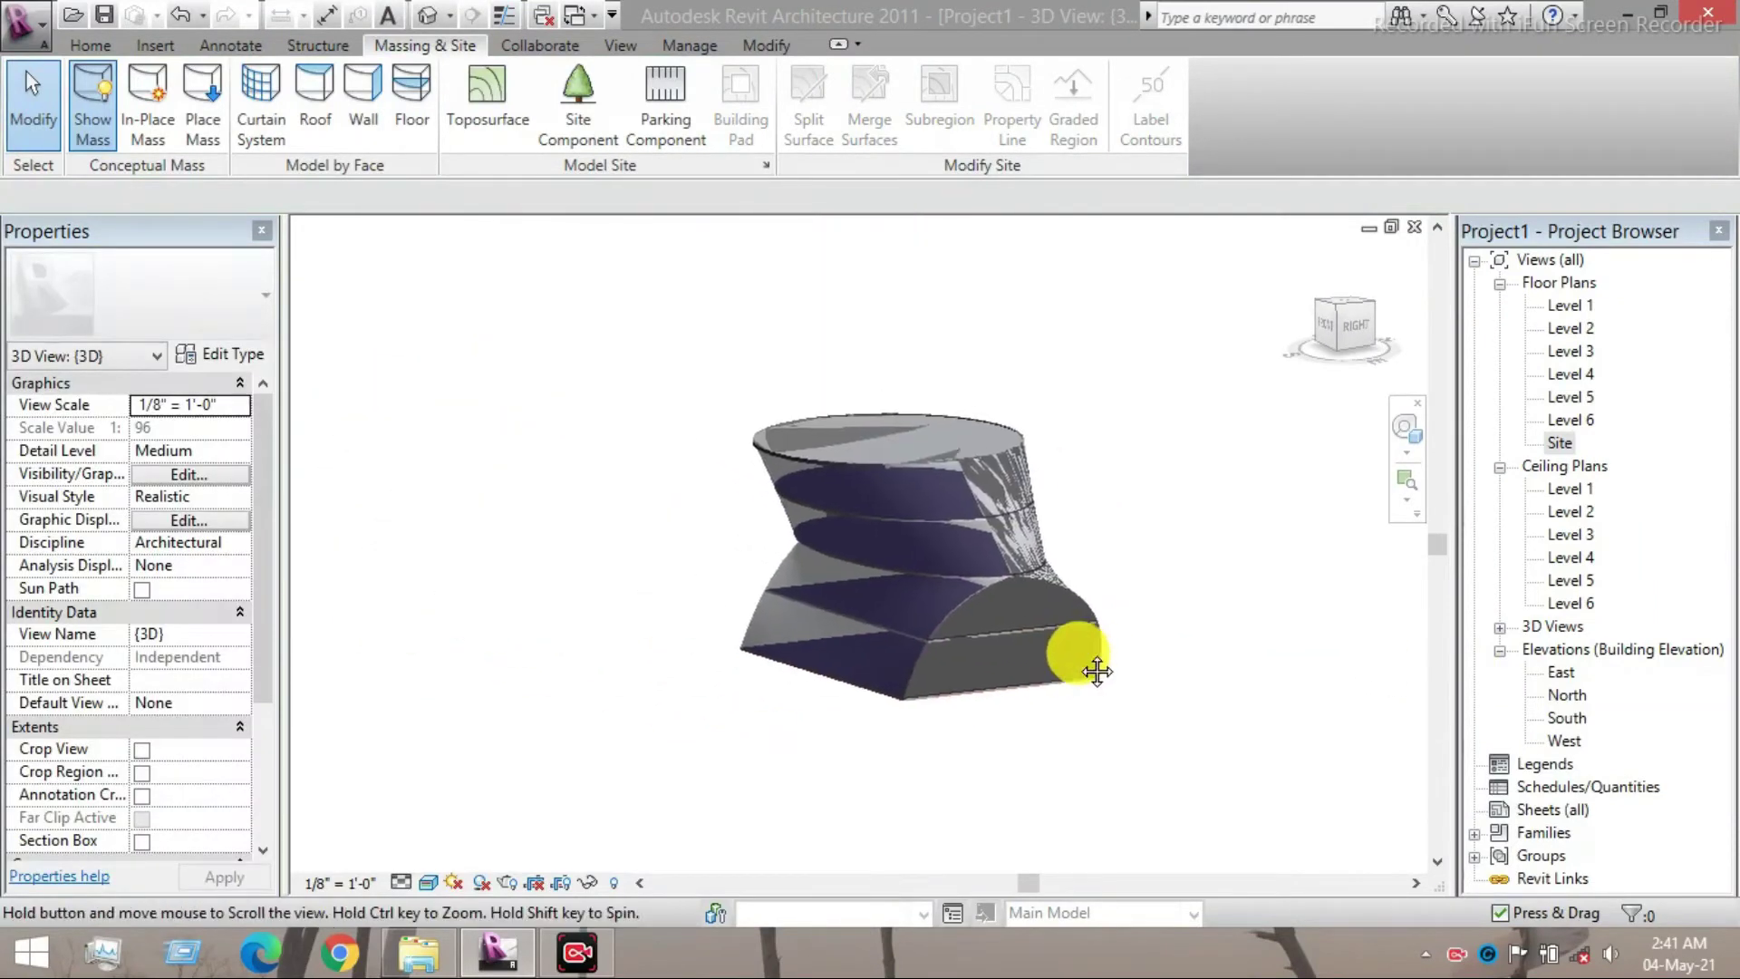
click(263, 112)
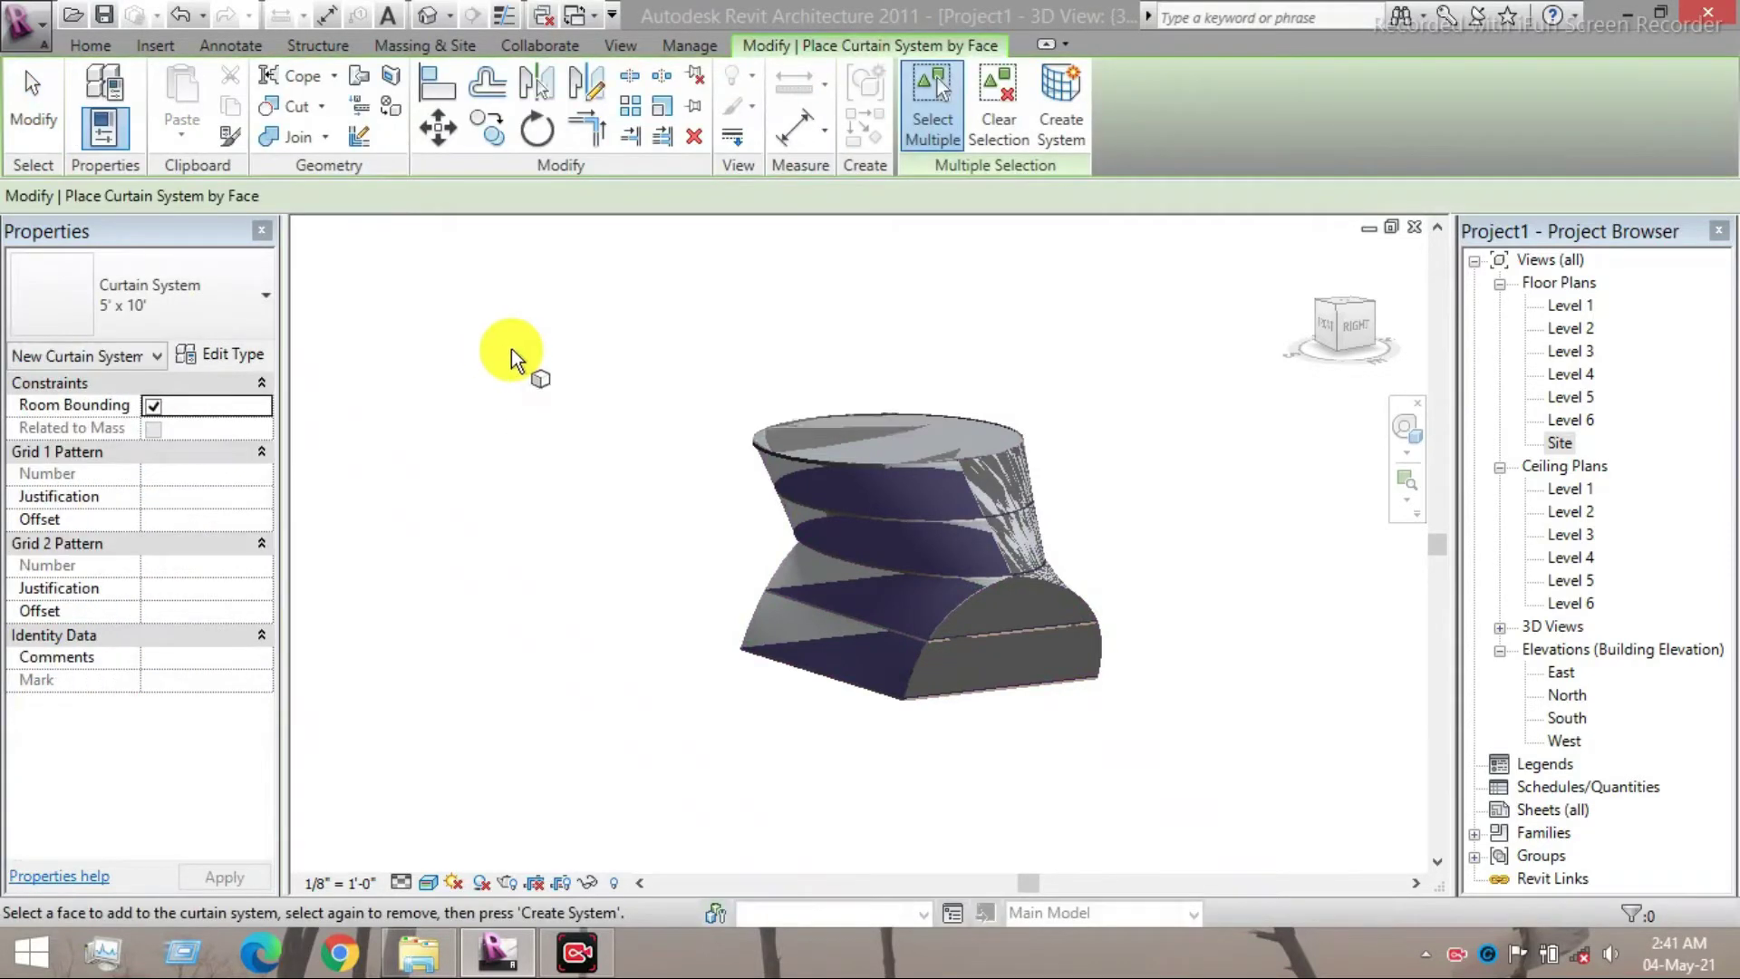
click(969, 509)
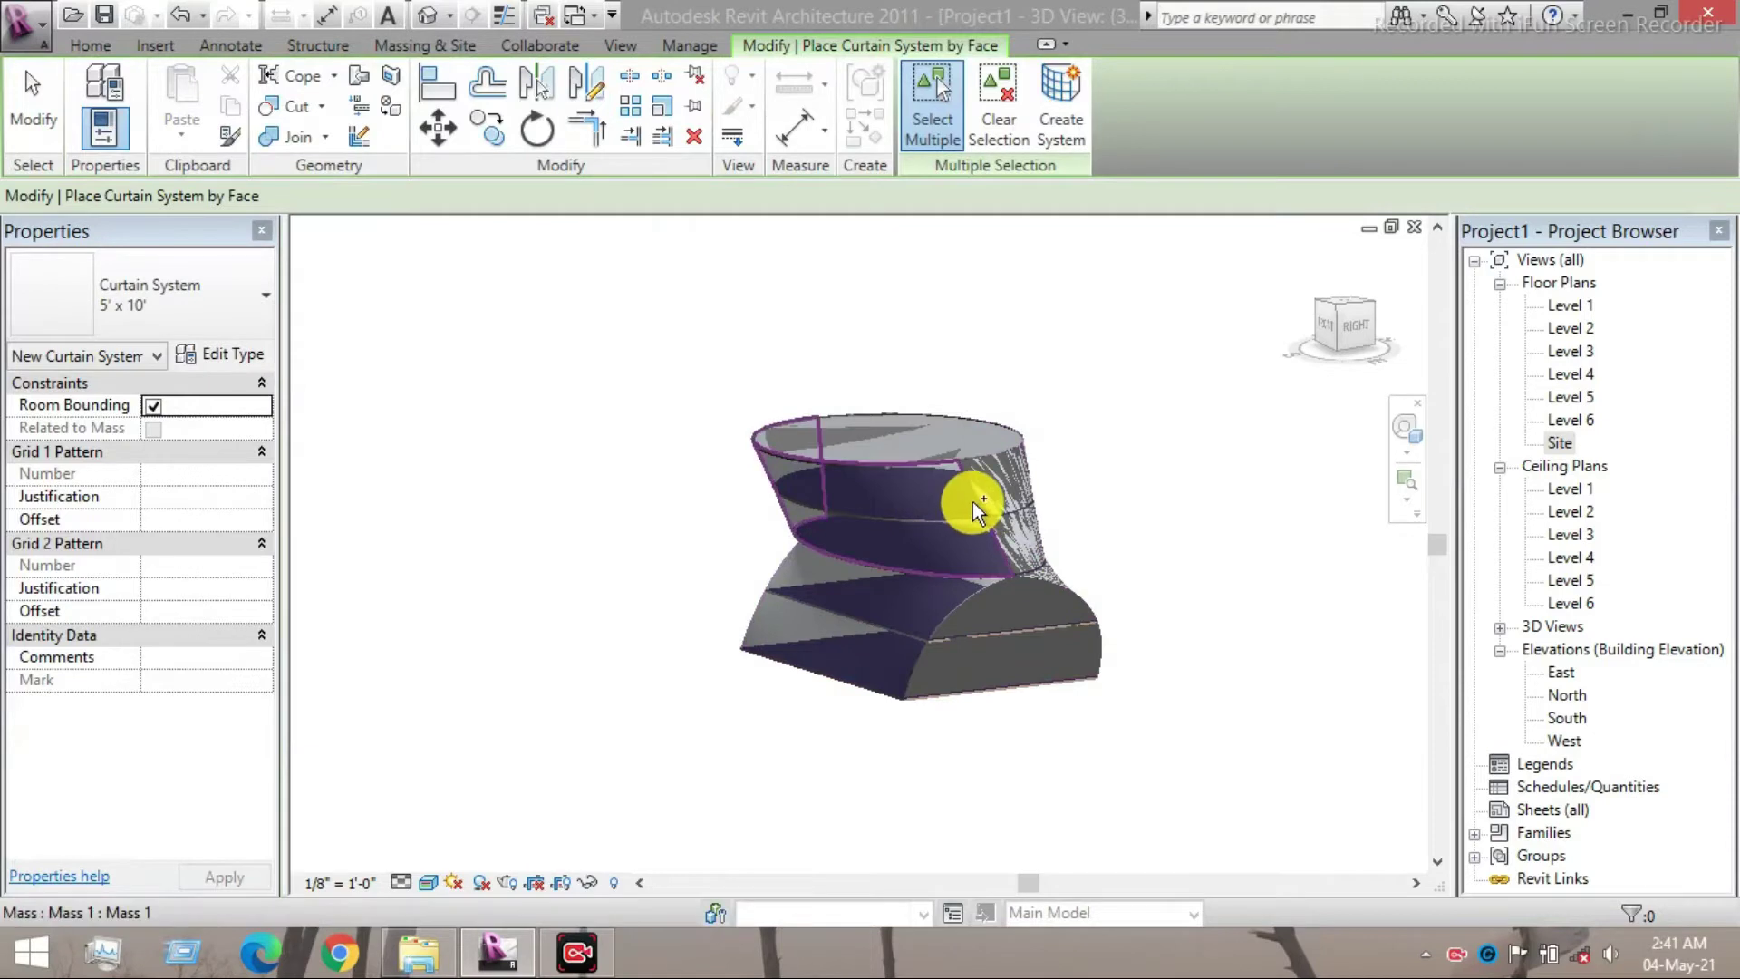
click(1077, 134)
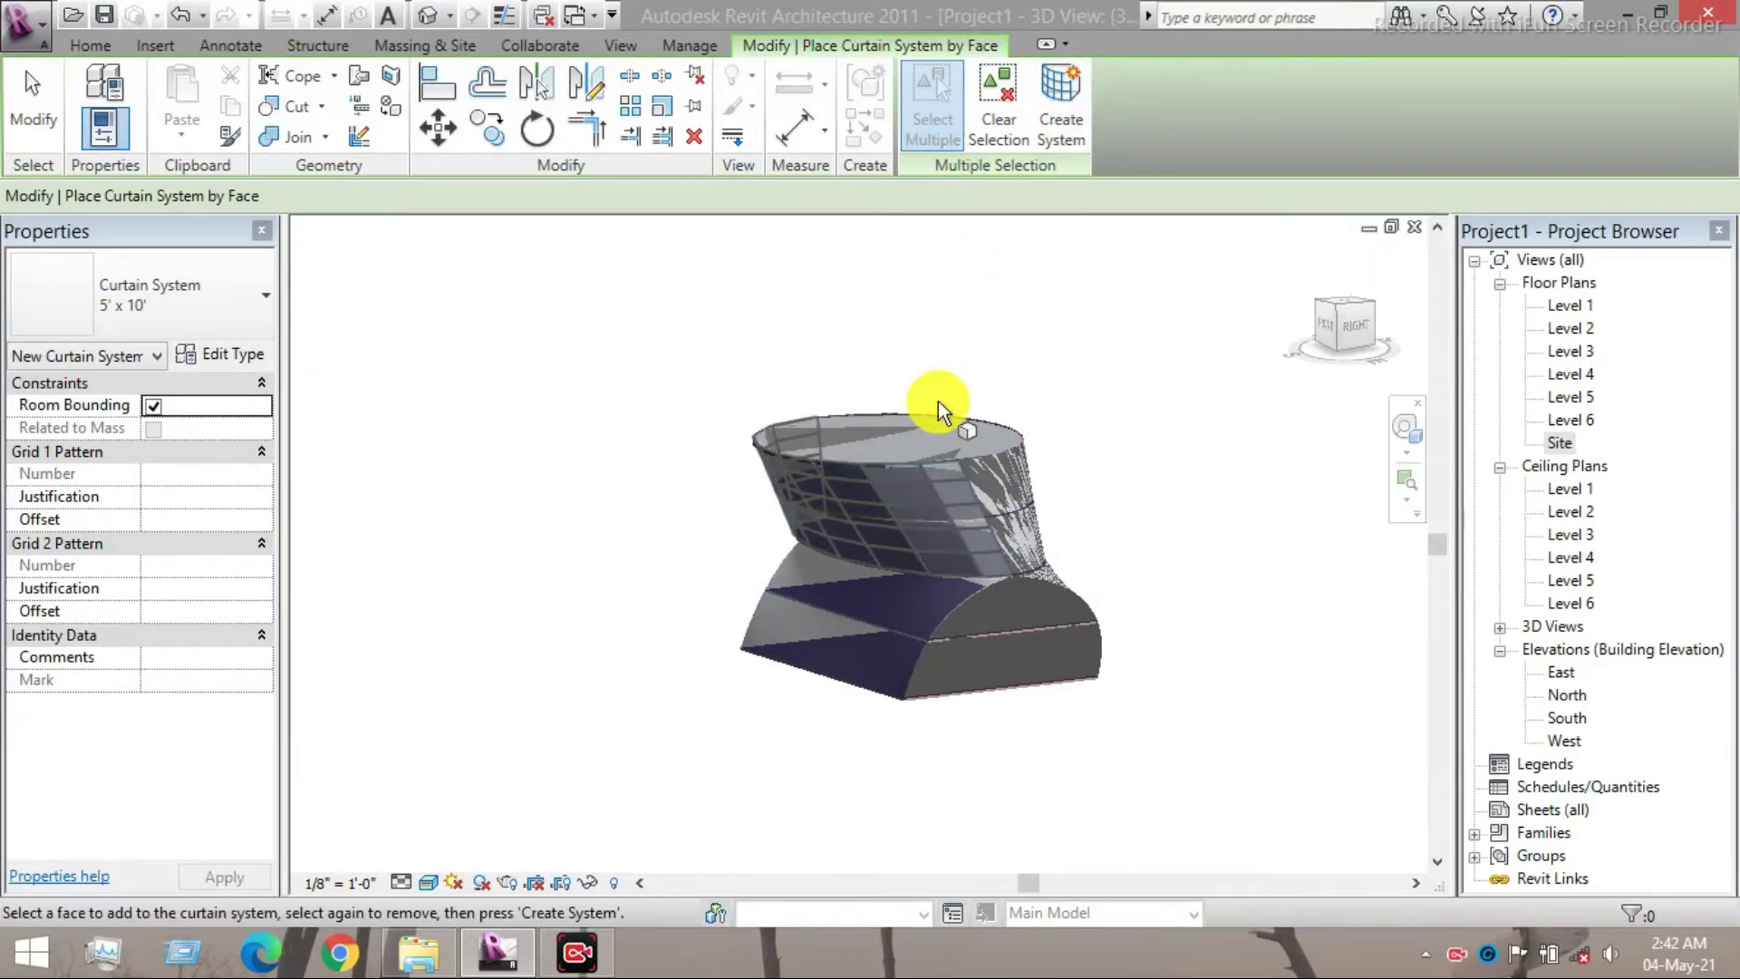
- Create a 5' x 10' curtain system on the curved lower face beneath the upper curtain system and dismiss the warning
scroll(757, 607, up, 3)
click(759, 605)
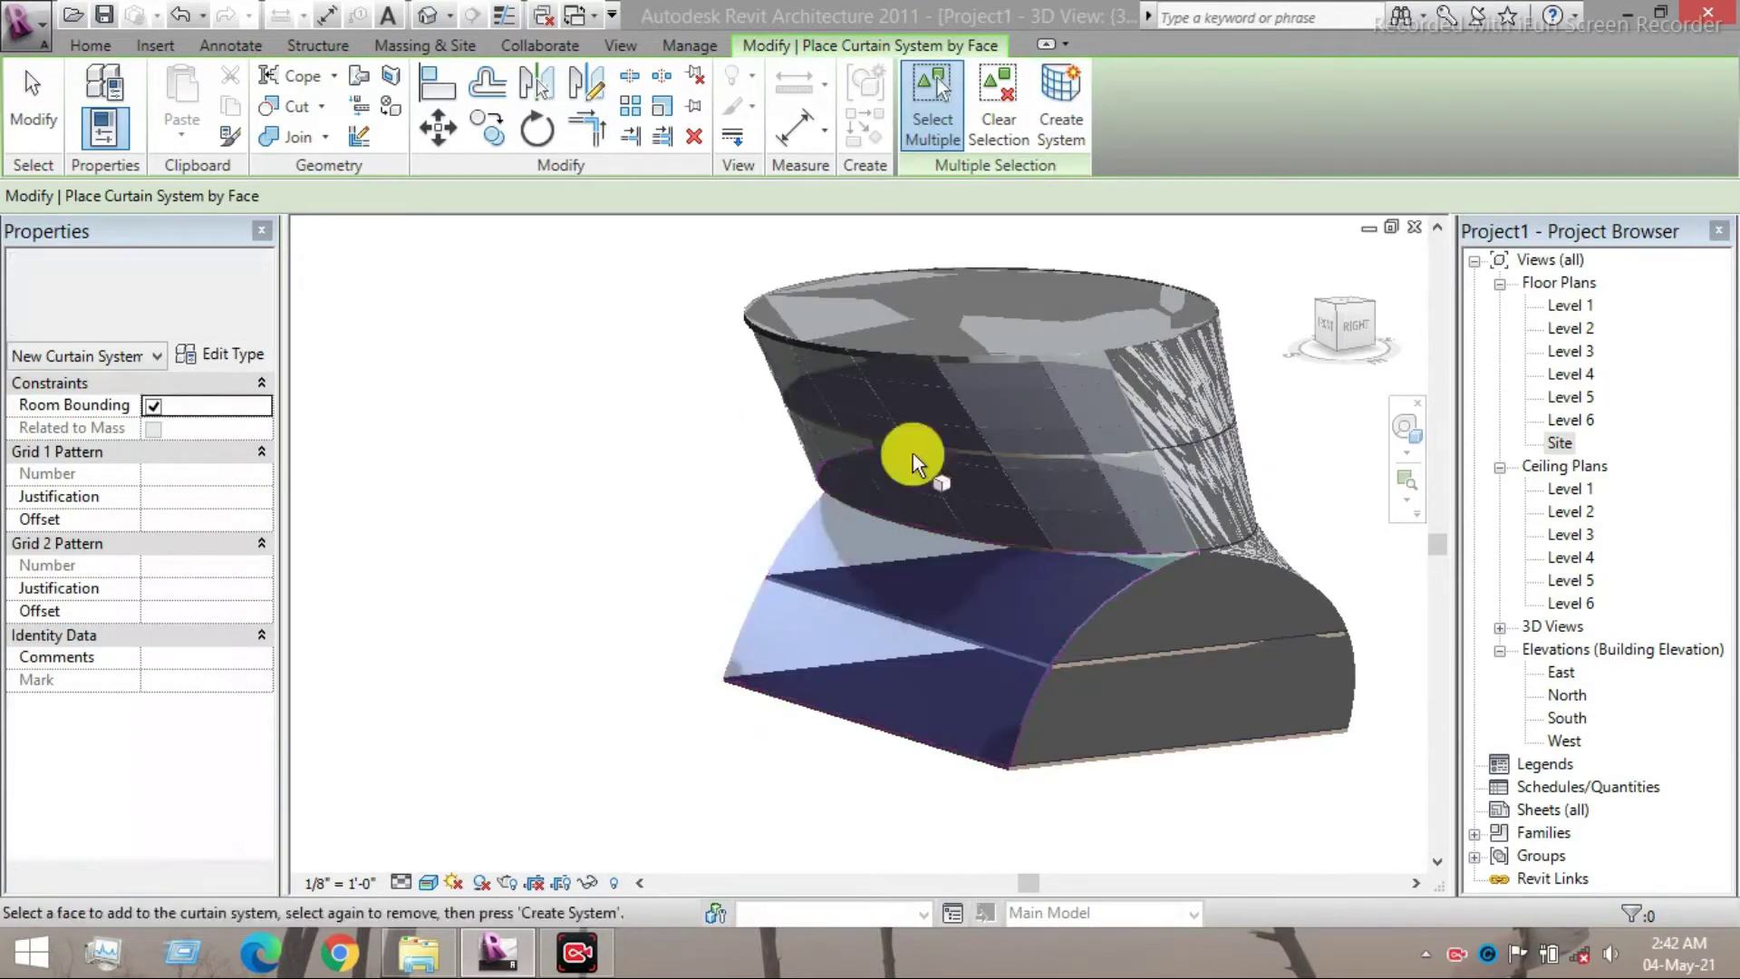
click(1069, 113)
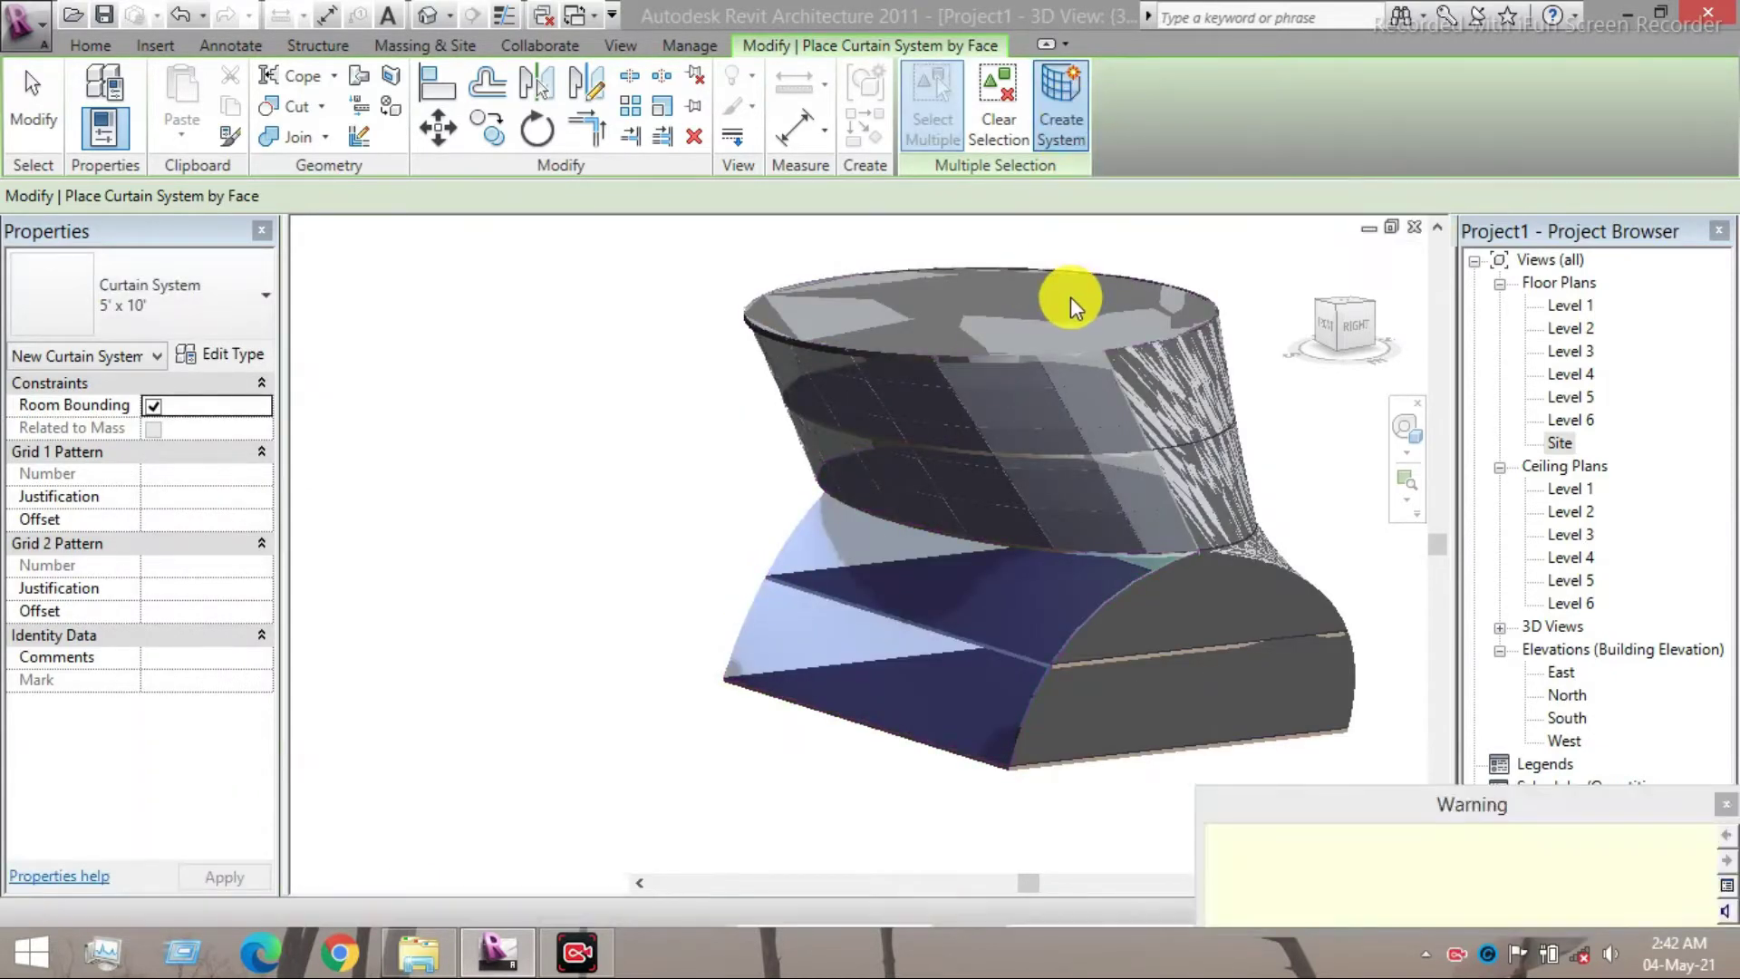
click(1726, 803)
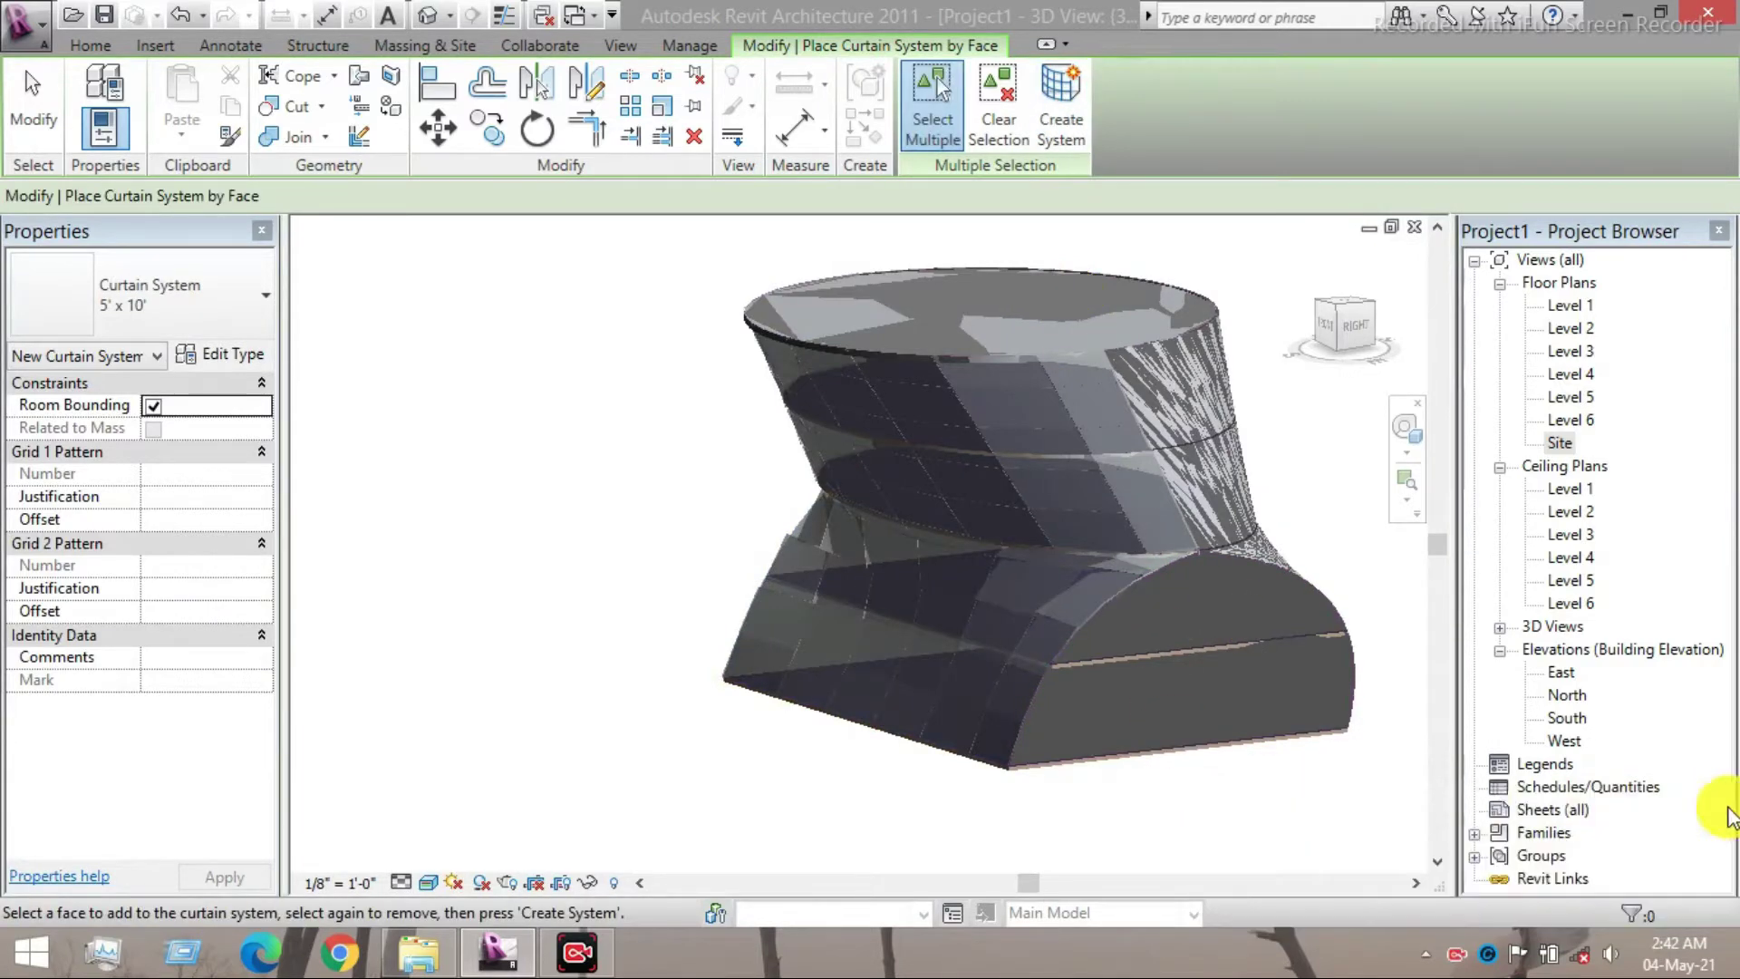
- Create a 5' x 10' curtain system on the open arched end face of the base and dismiss the warning
shift+middle_drag(677, 718, 1111, 725)
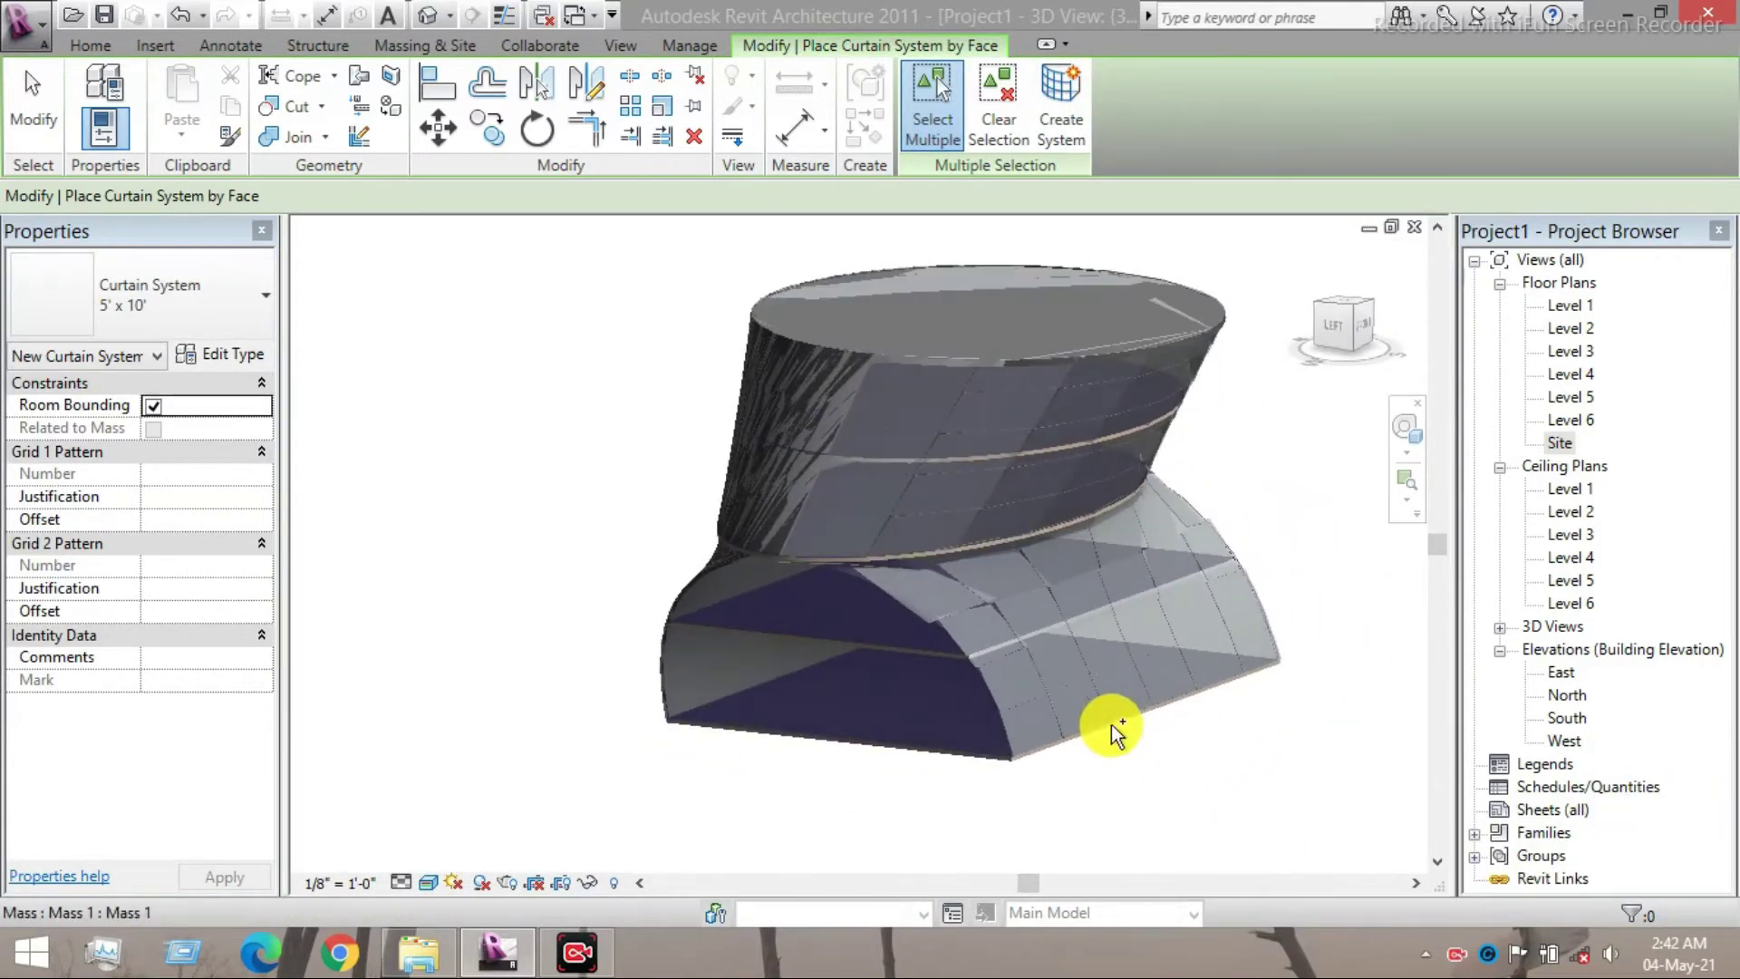
click(981, 682)
click(1053, 127)
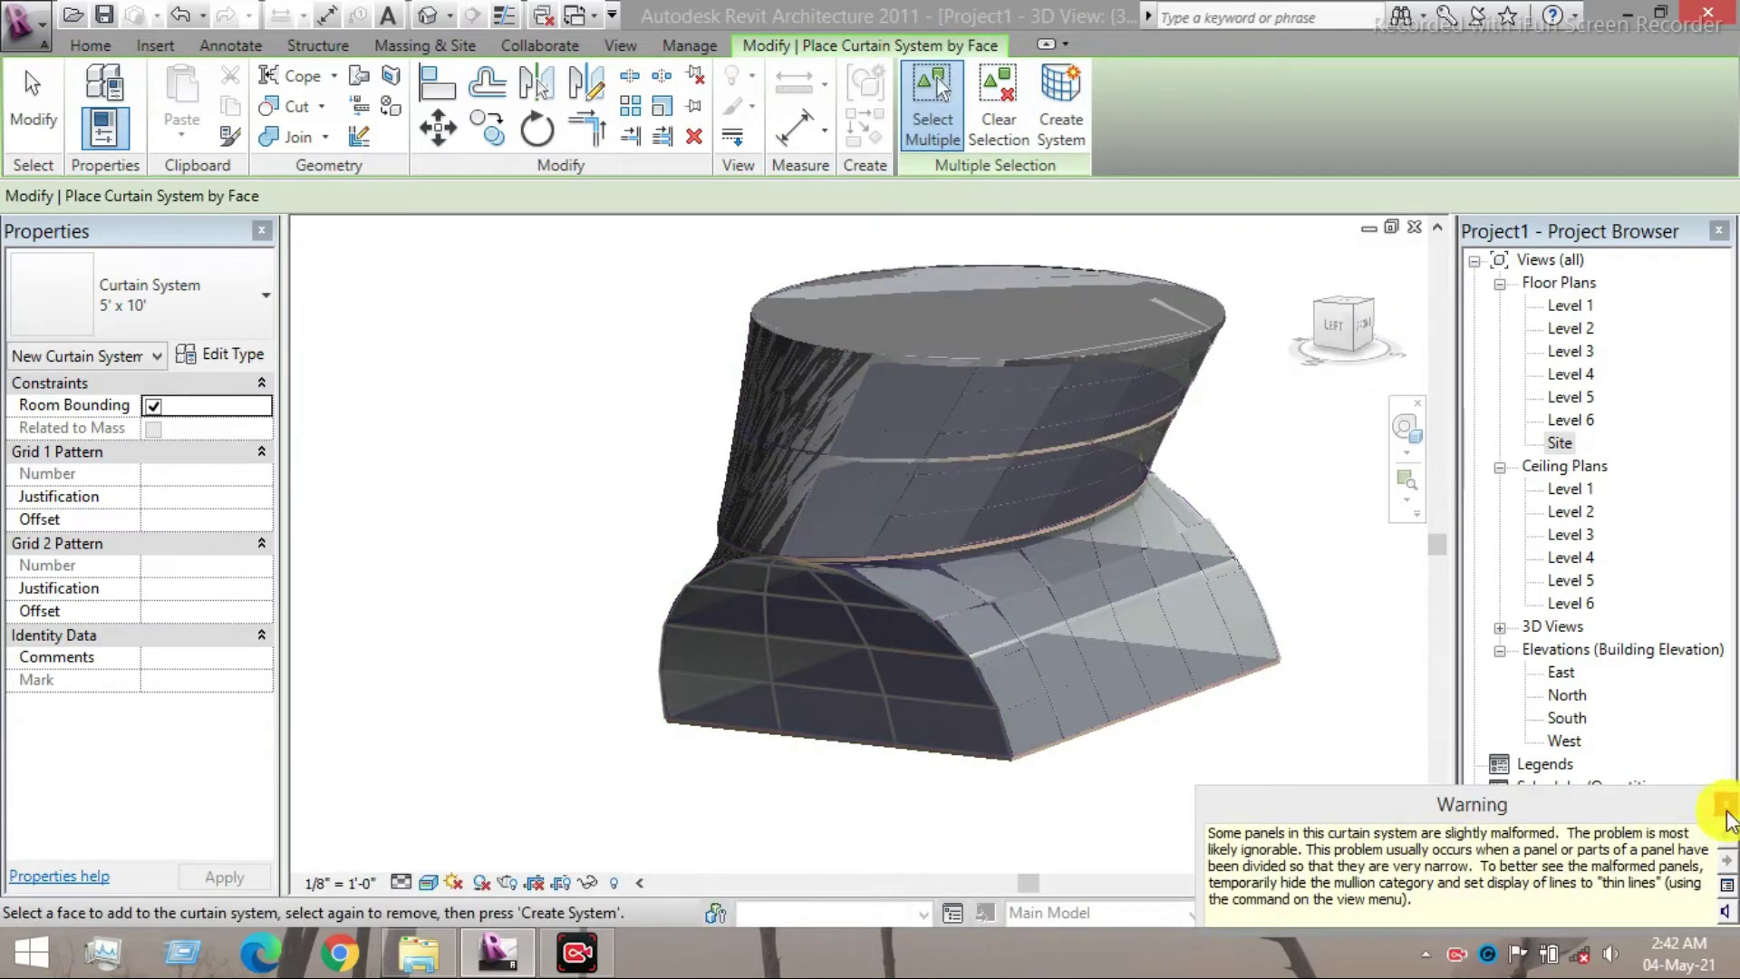
click(1727, 813)
- Examine the curtain panels and floor edges of the building up close, outside and inside
scroll(1205, 571, up, 5)
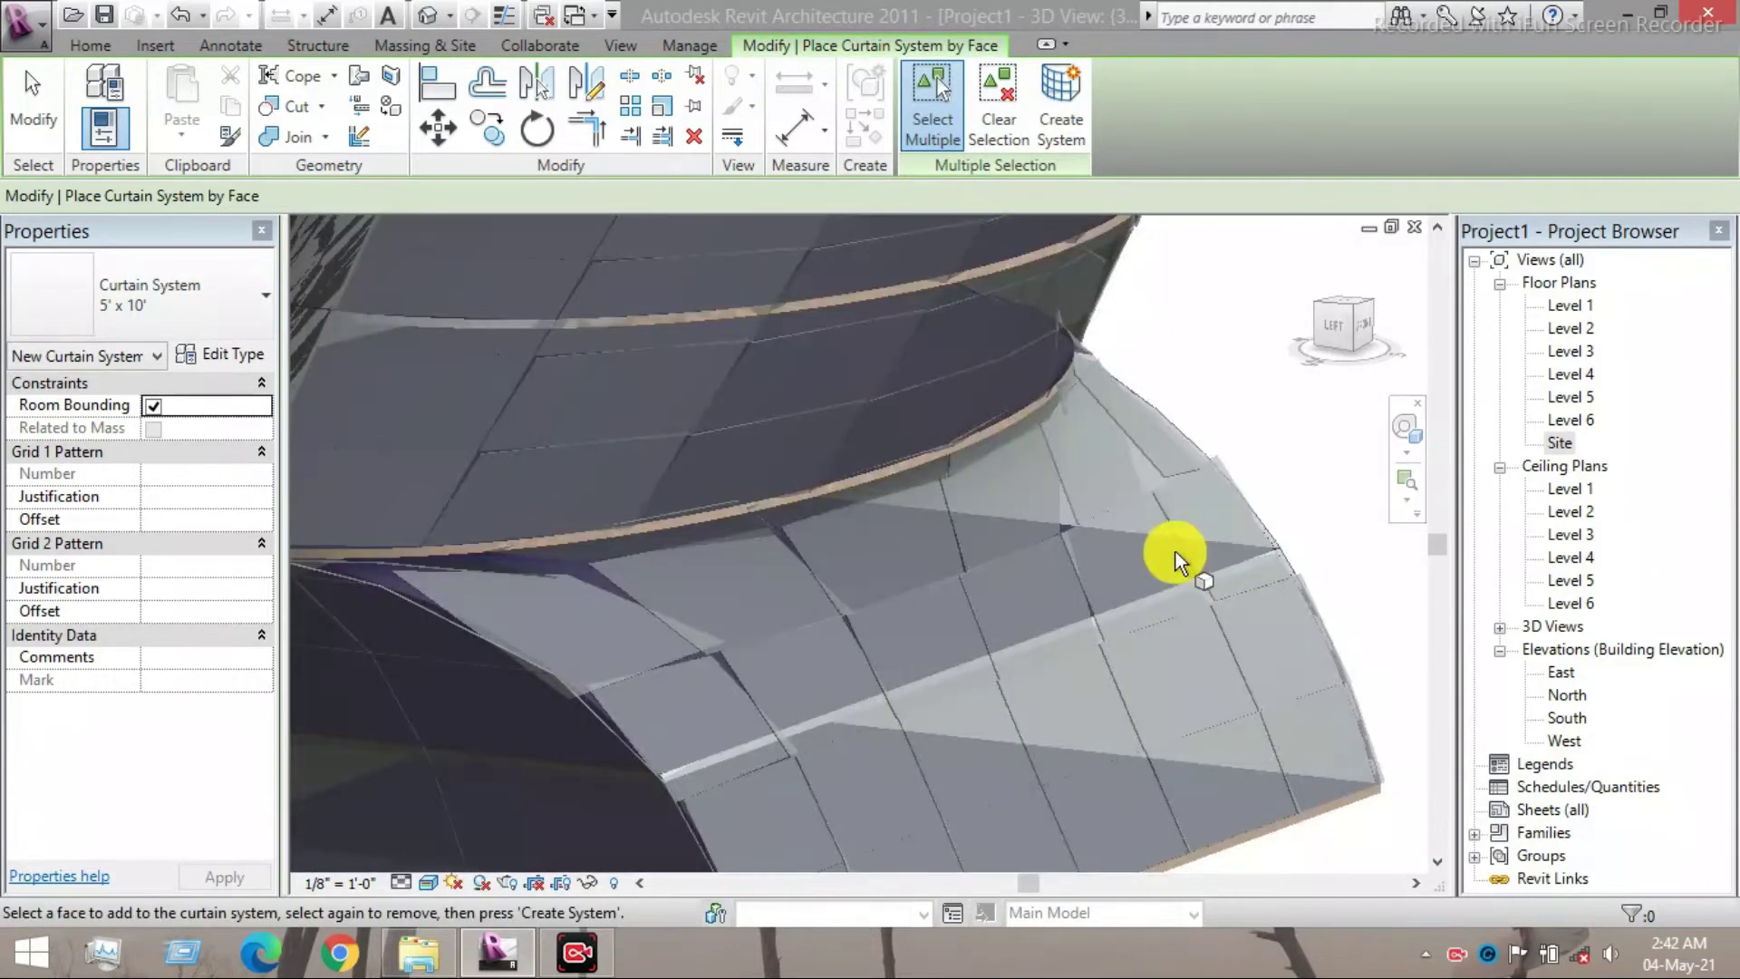
scroll(1177, 551, down, 5)
scroll(907, 390, up, 4)
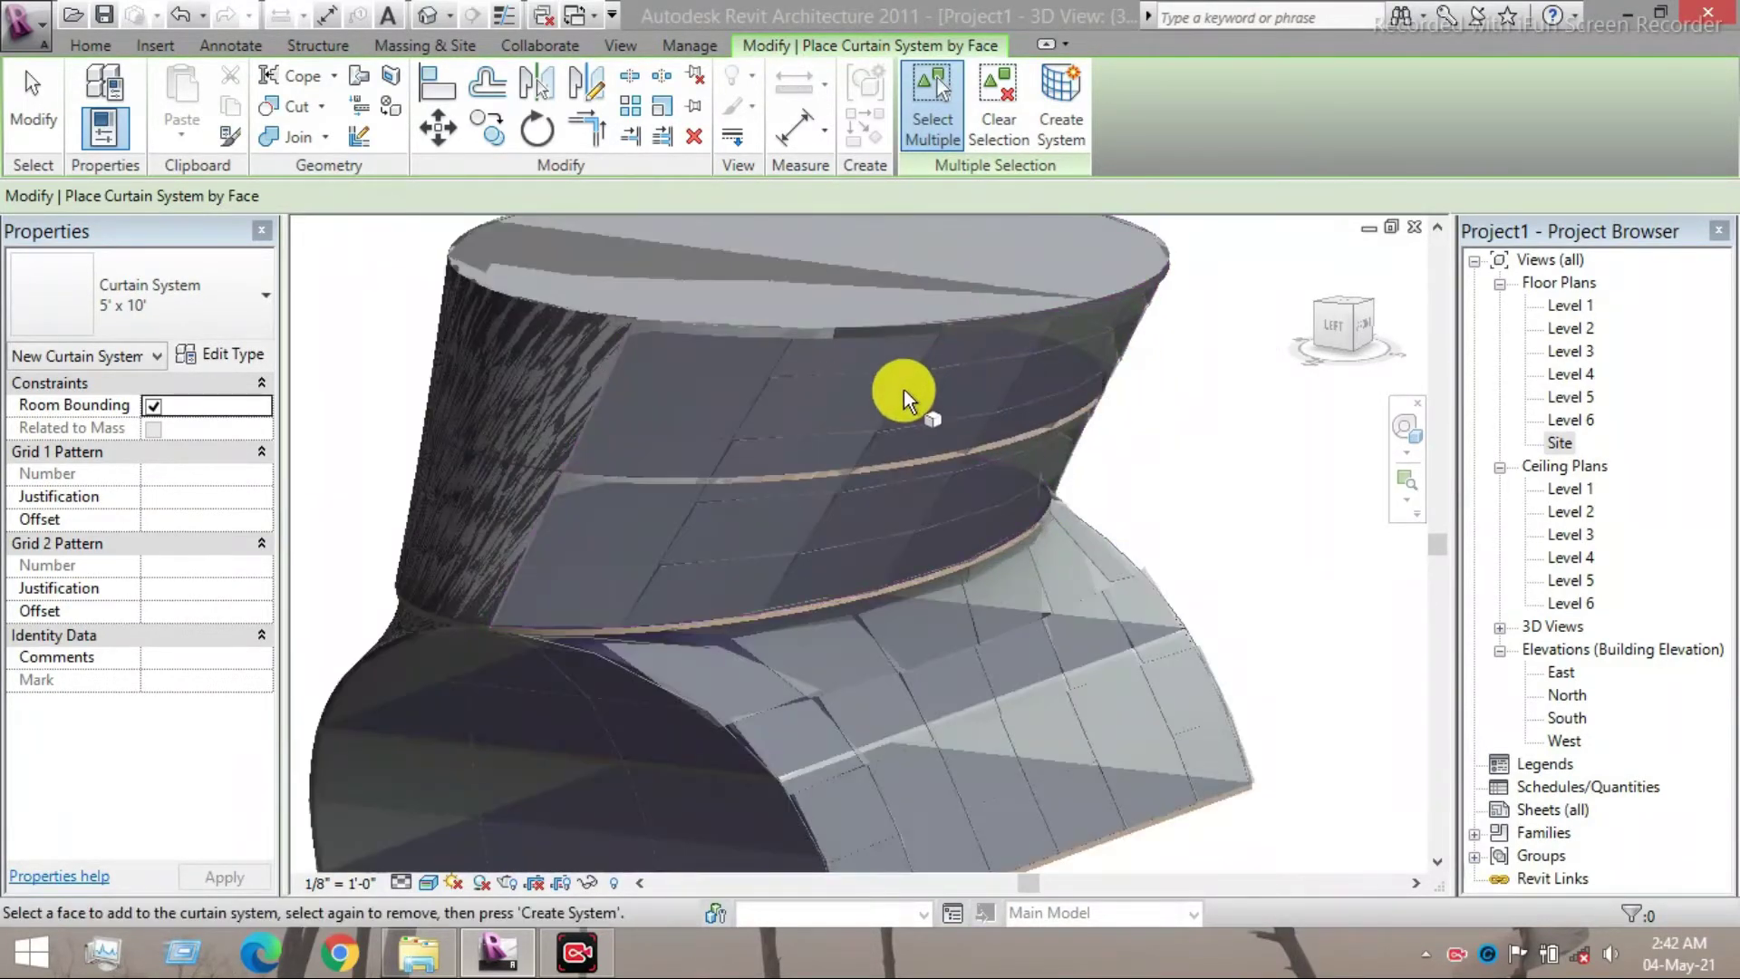
scroll(923, 435, down, 4)
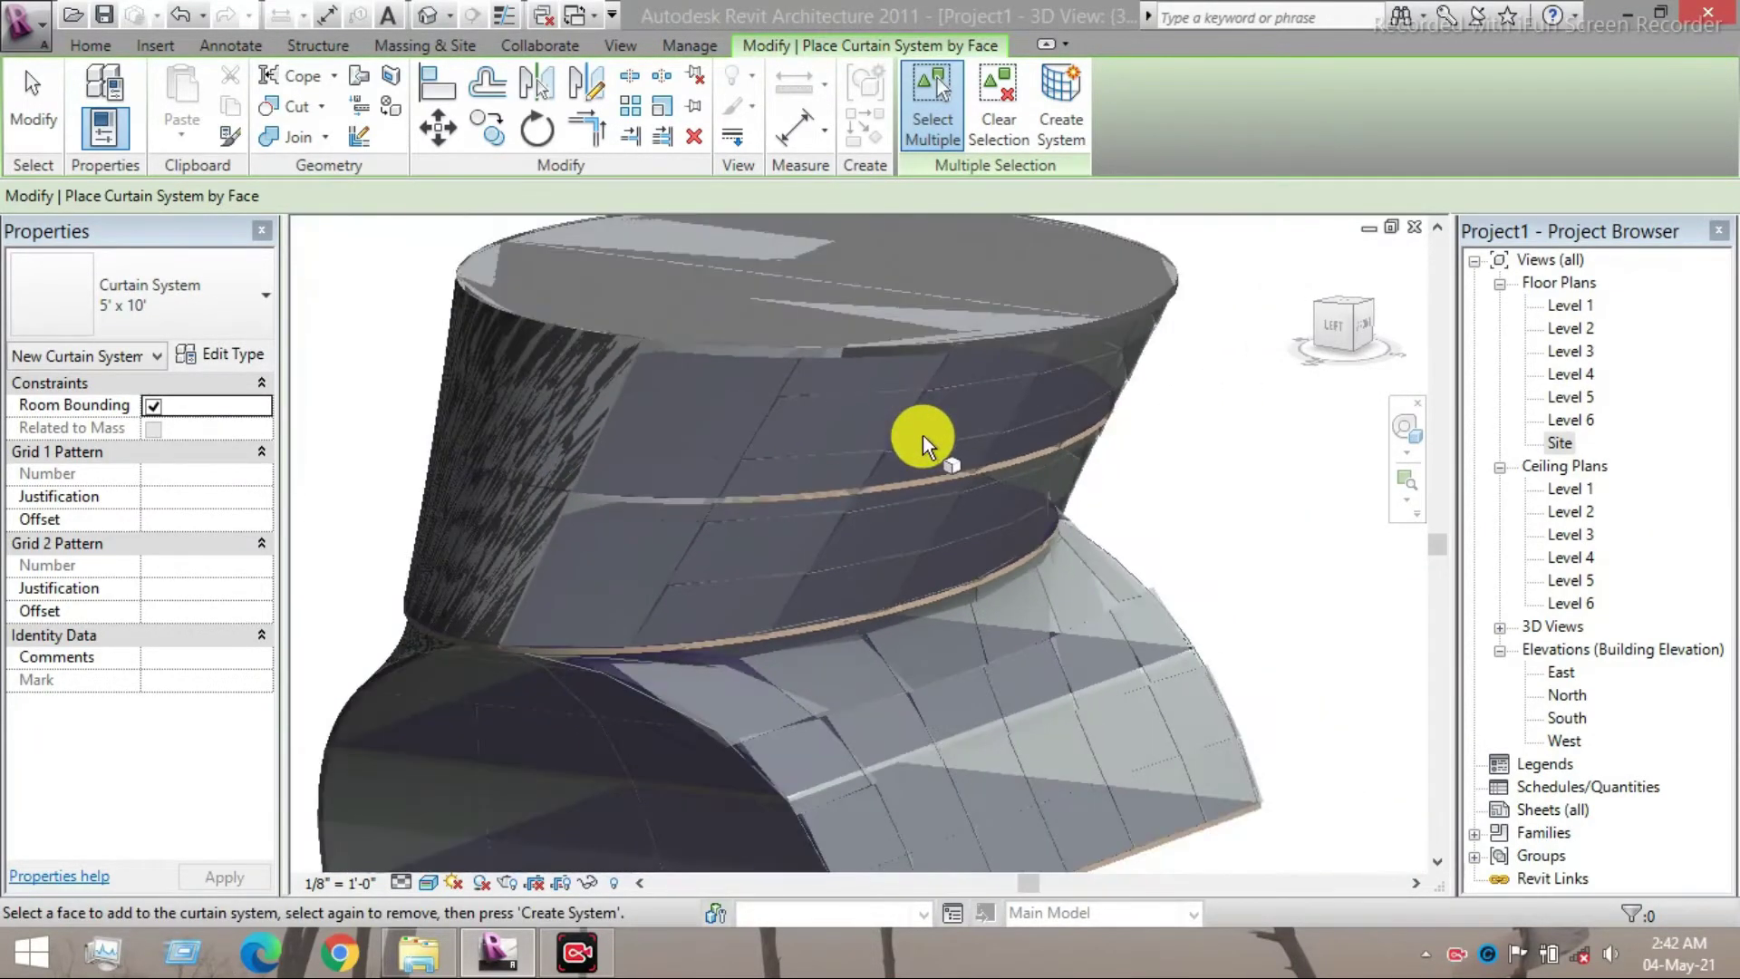
scroll(816, 666, up, 4)
scroll(849, 674, up, 4)
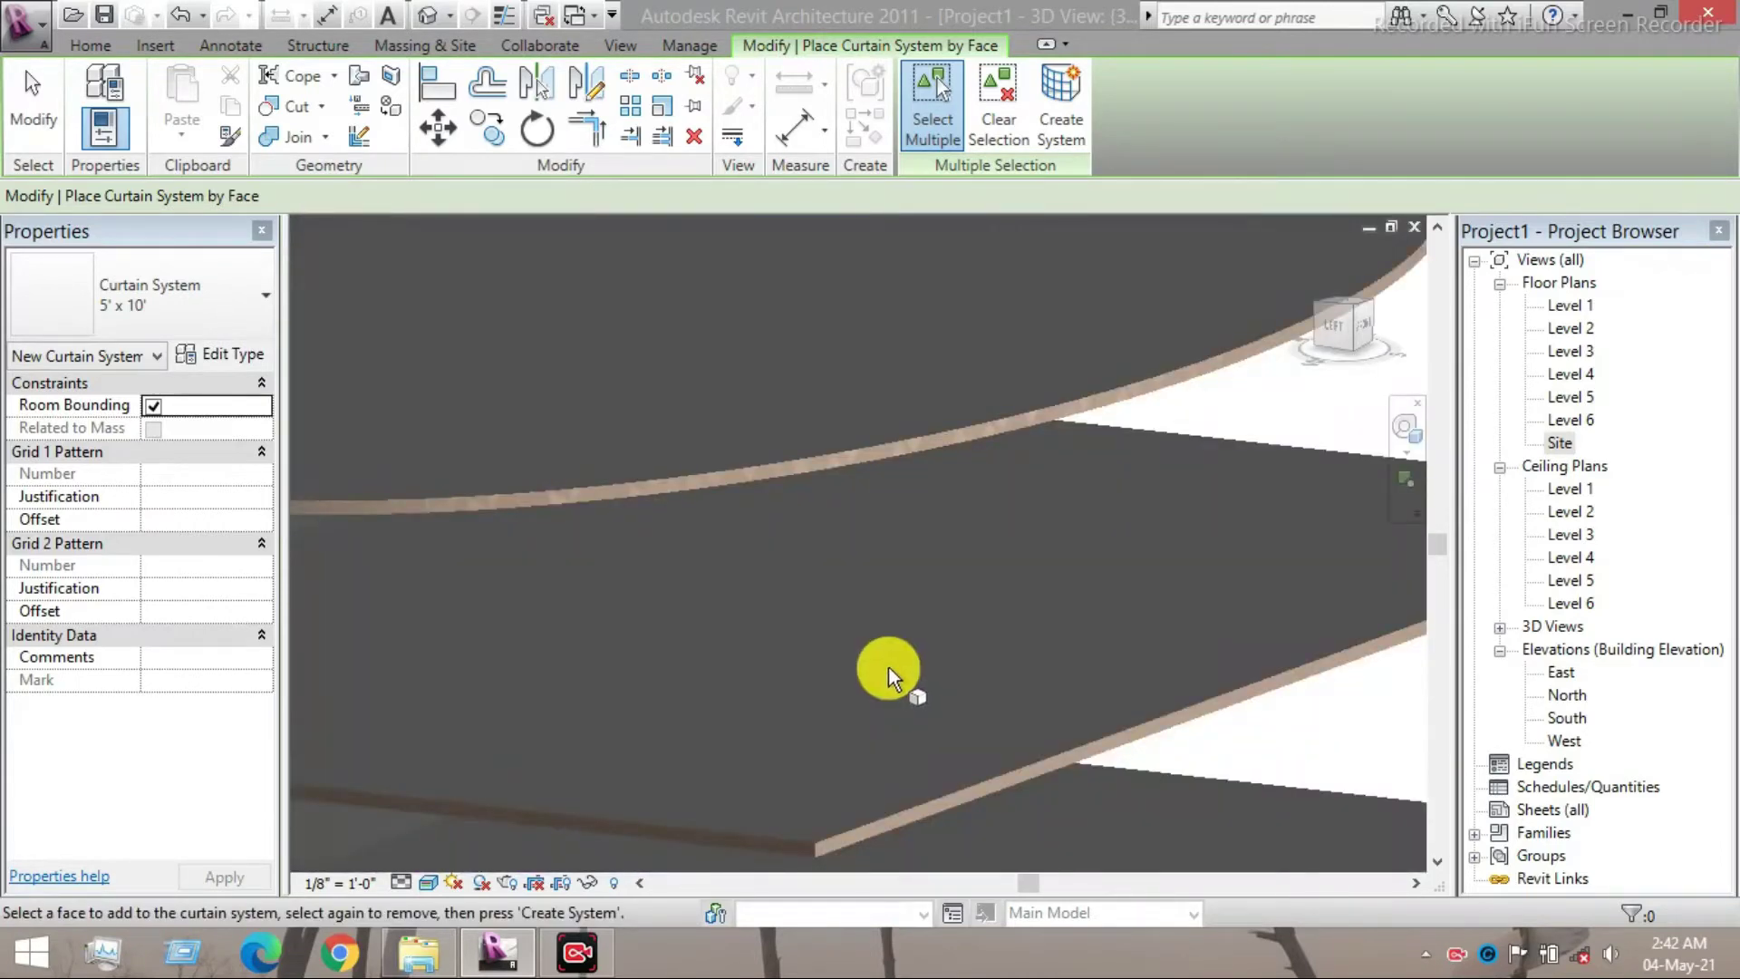
scroll(881, 638, down, 1)
scroll(878, 637, down, 6)
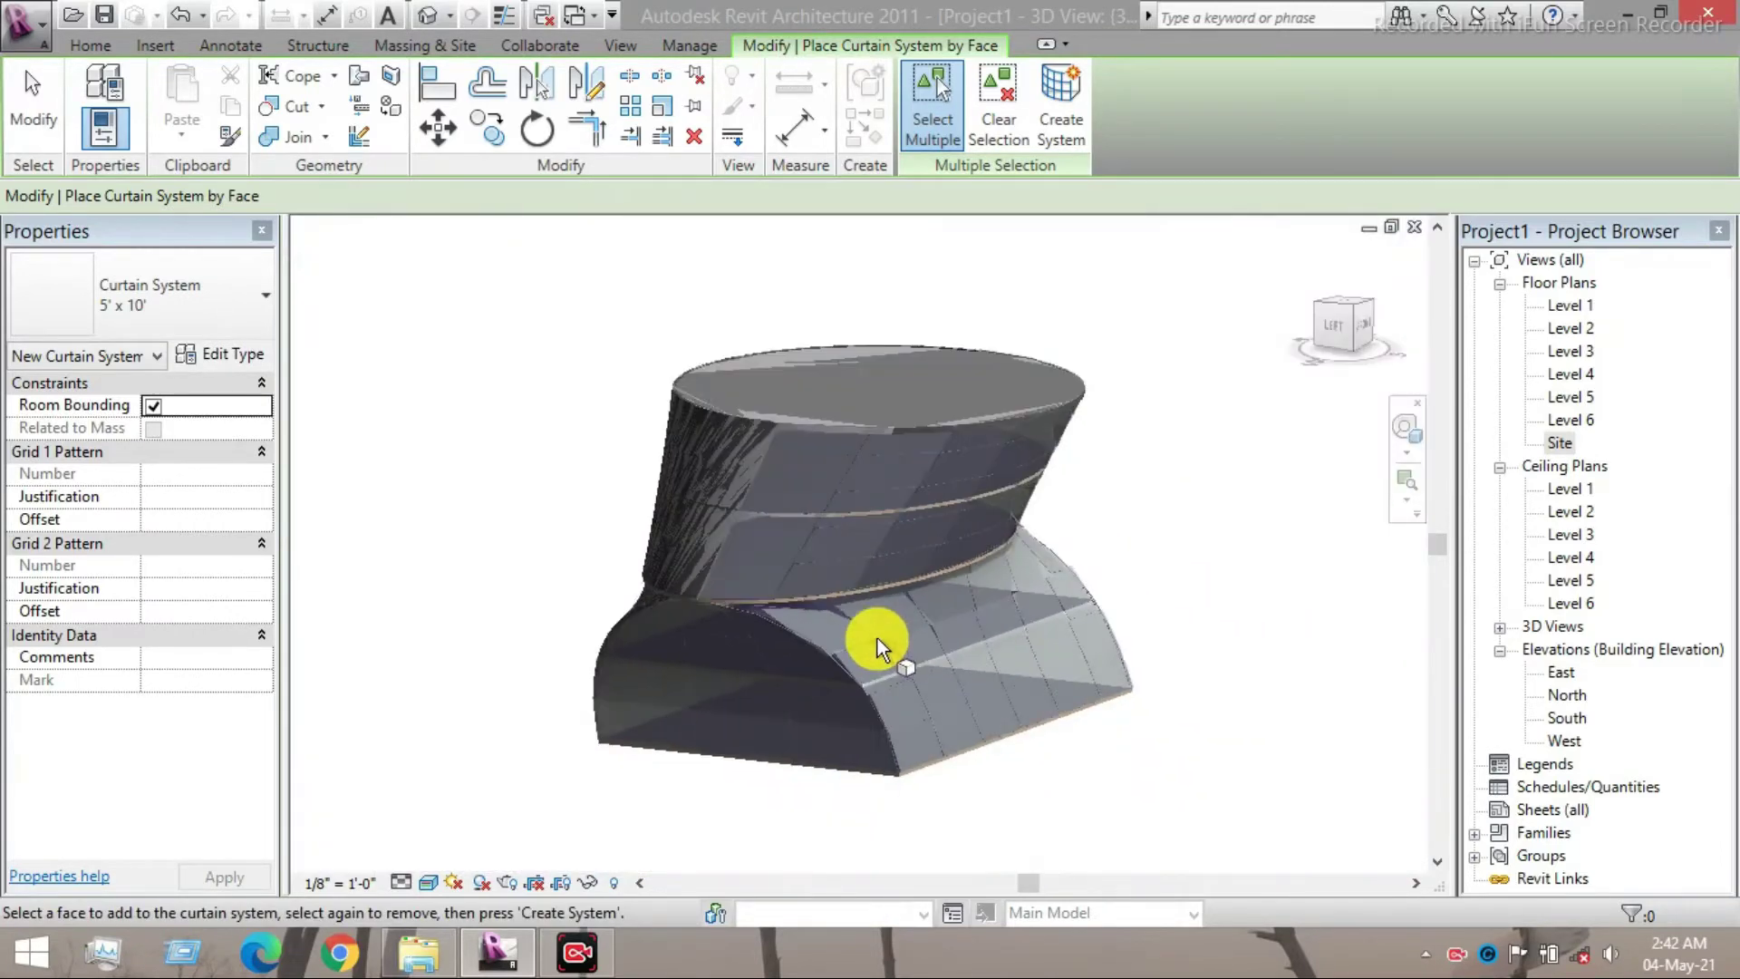
scroll(1176, 491, up, 1)
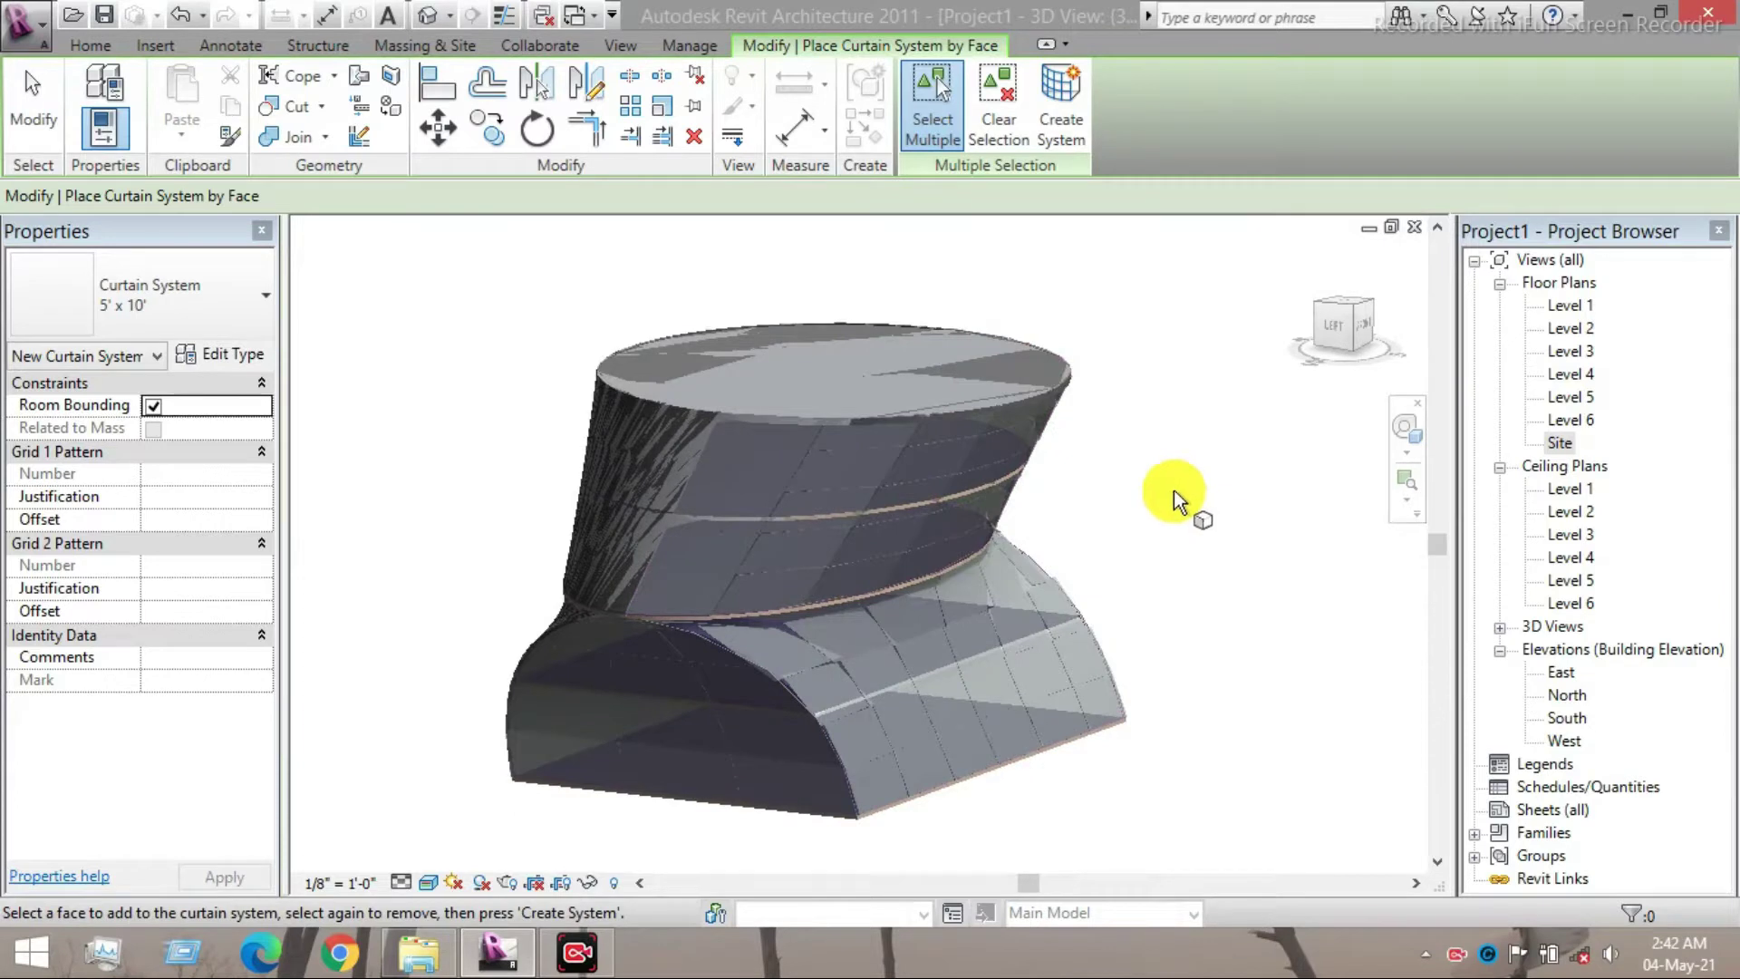
- Set the 5' x 10' curtain system type's spacing to 2' 0" for Grid 1 and 3' 0" for Grid 2, accepting the warning
click(833, 431)
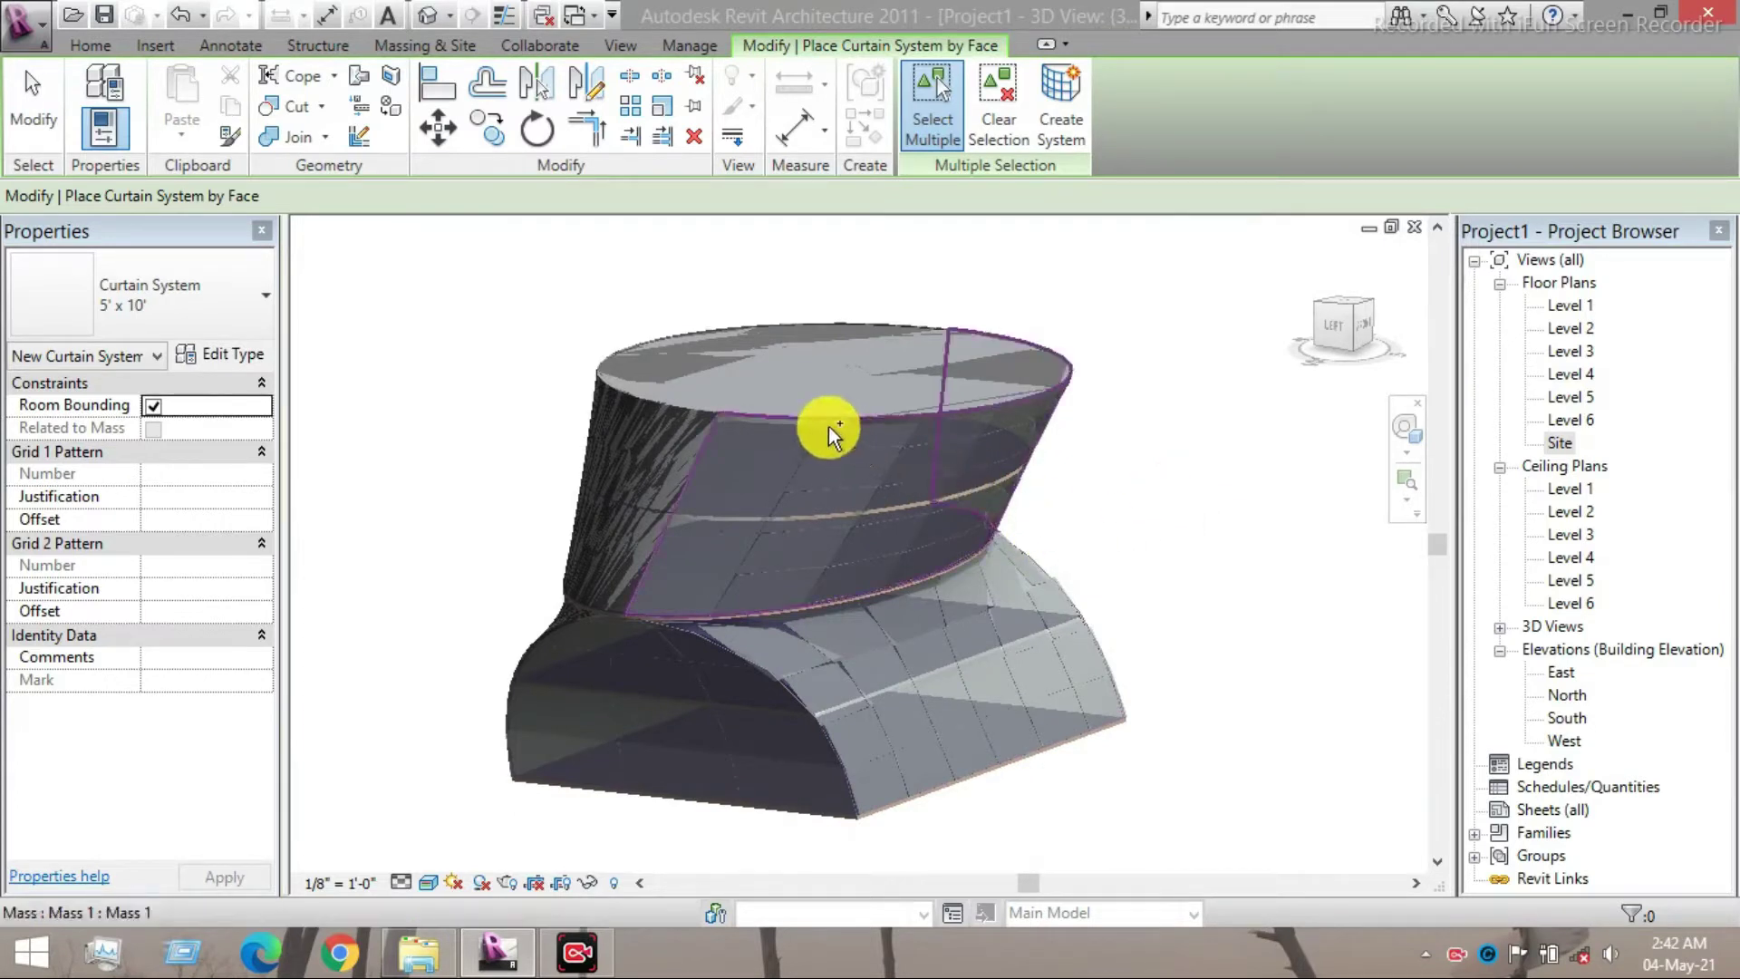
click(231, 356)
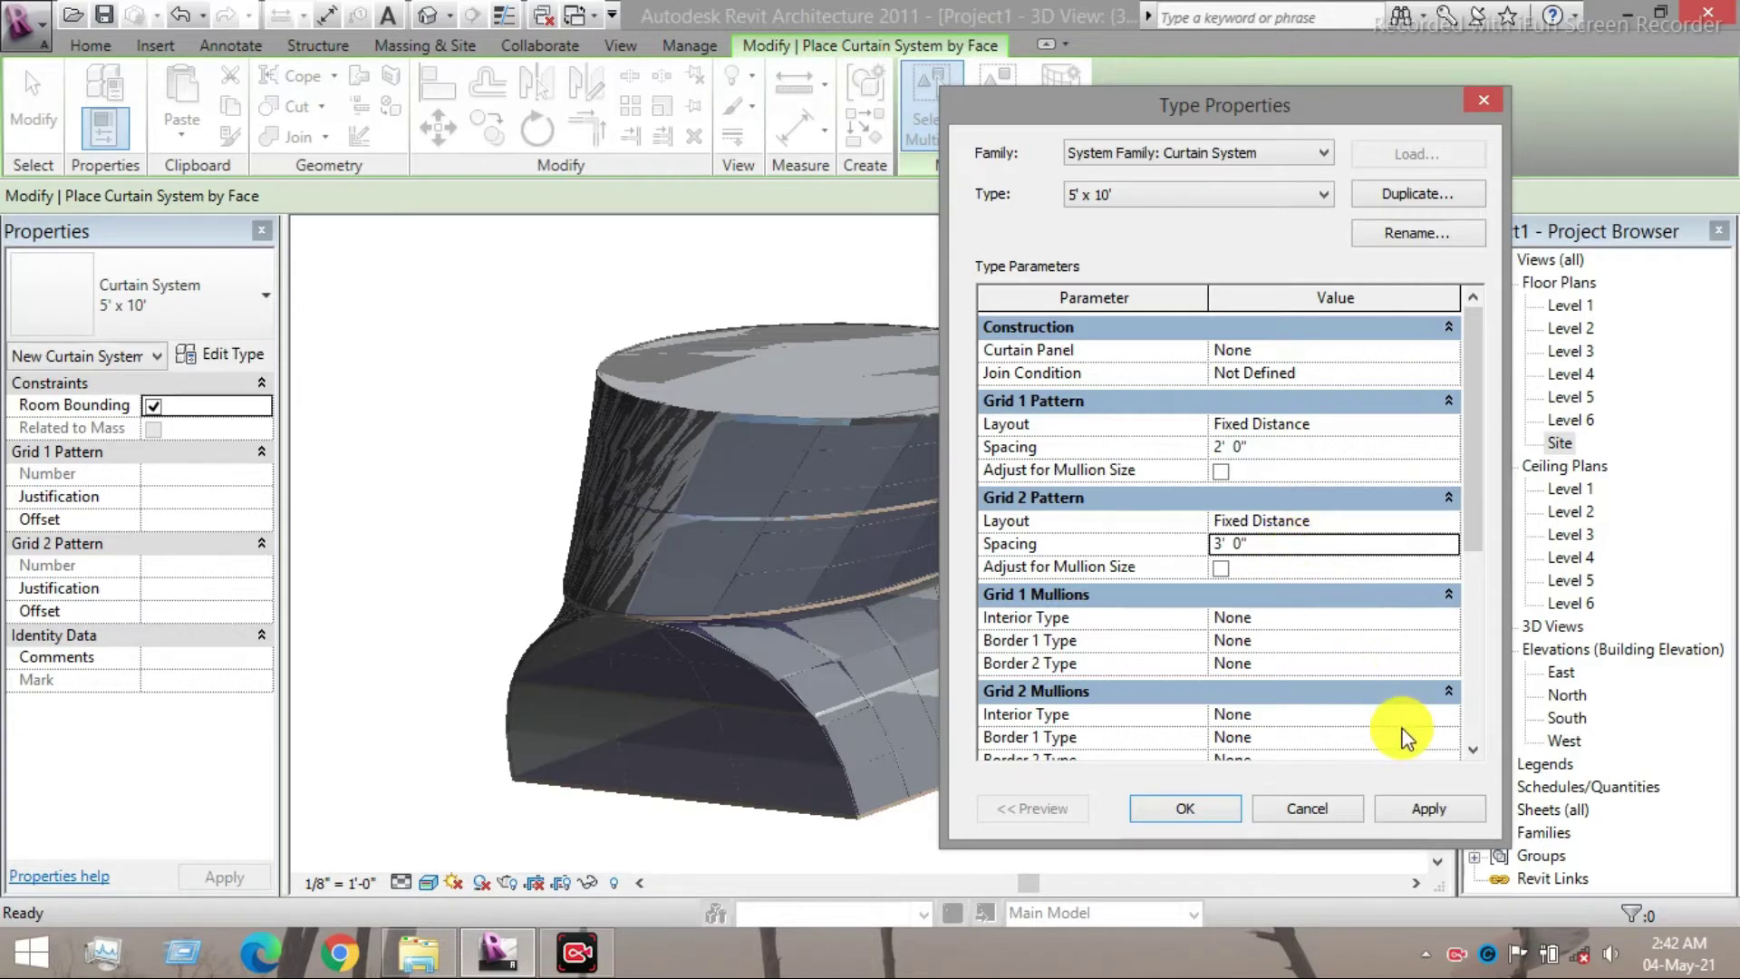
click(1456, 808)
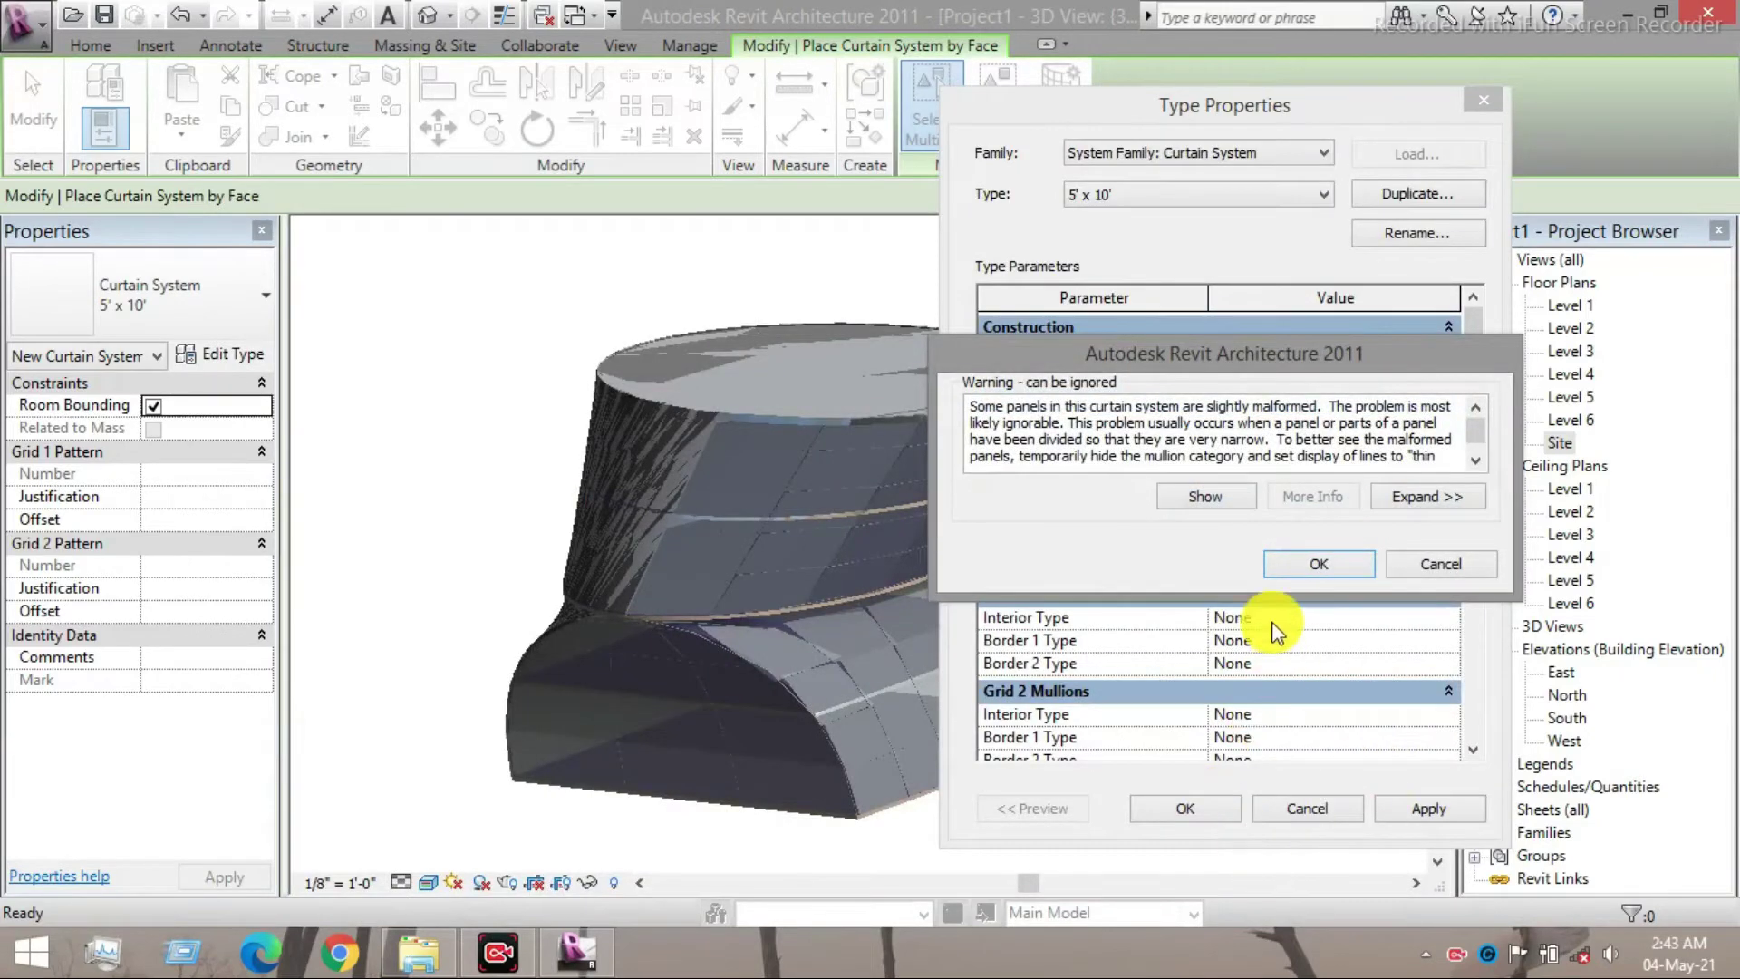
click(1318, 561)
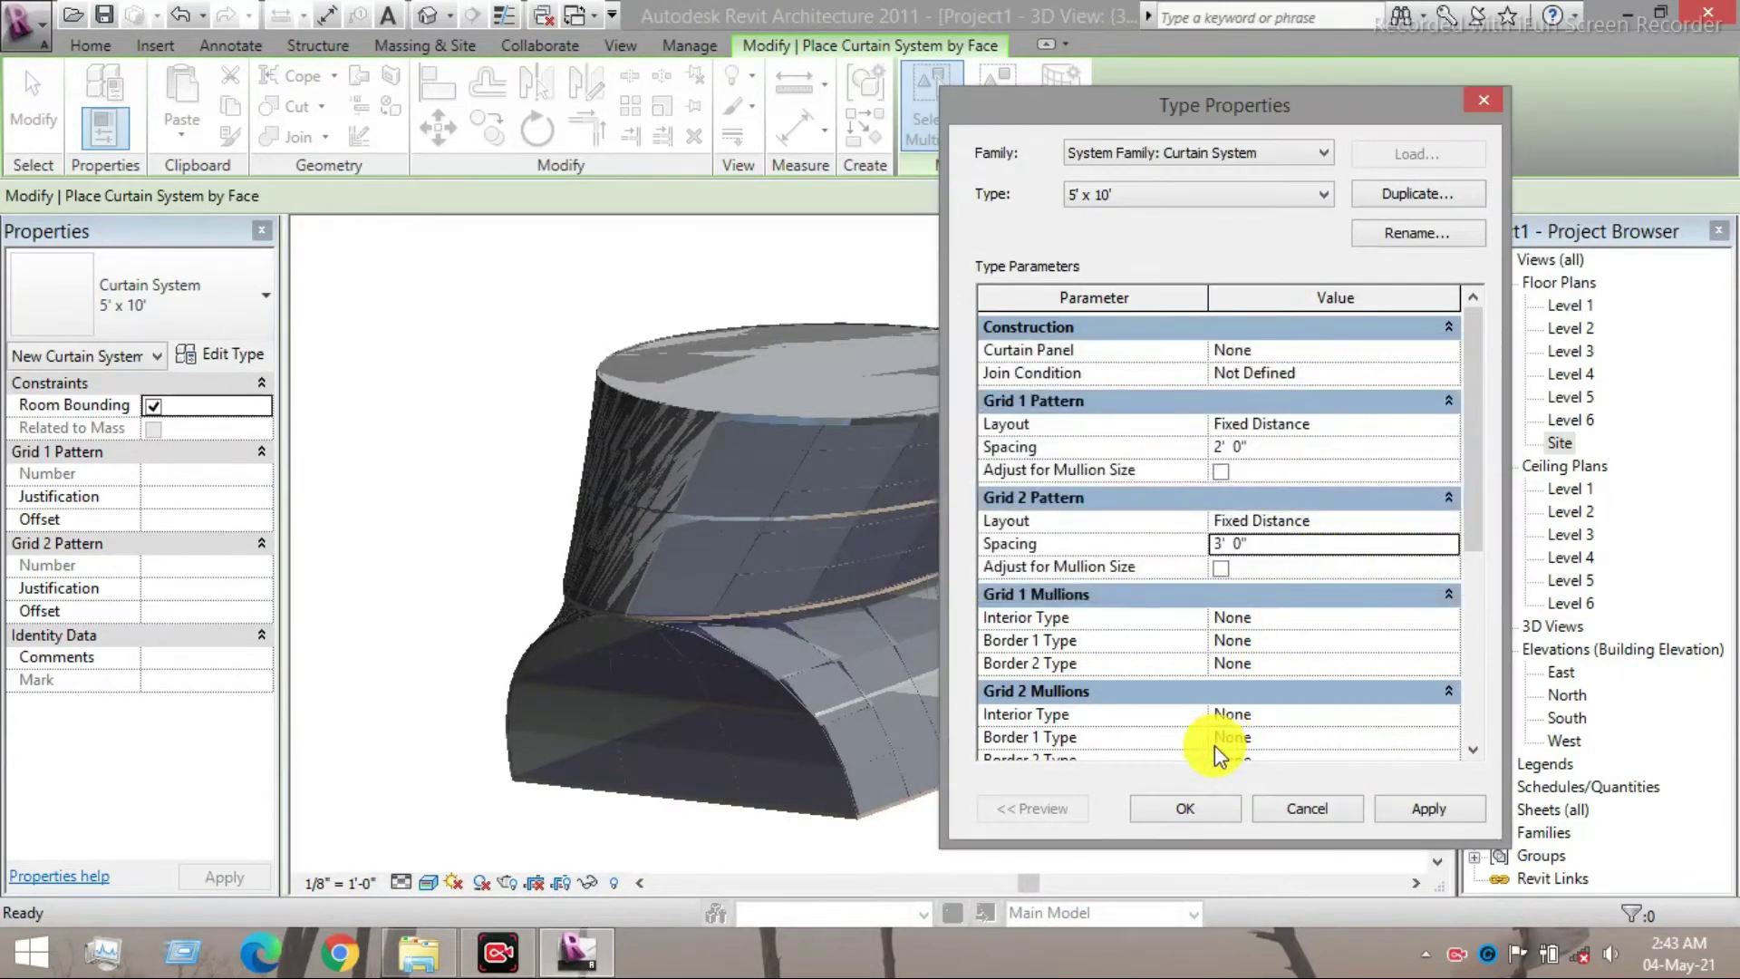
click(1211, 803)
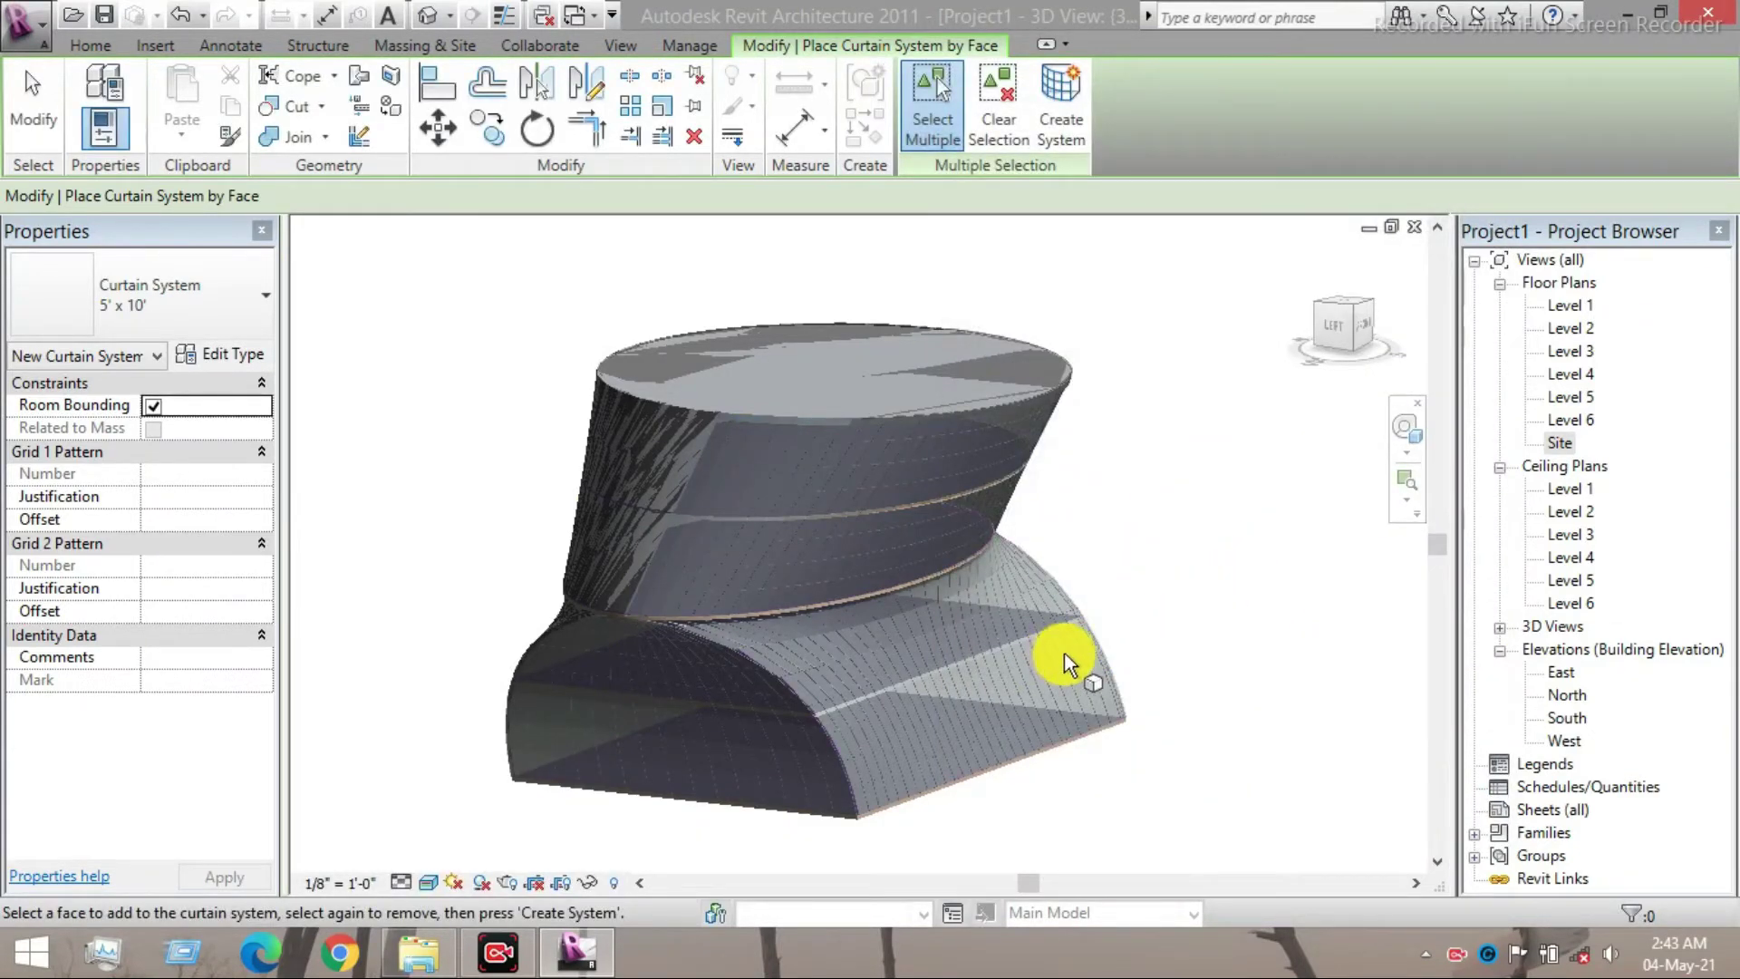
- Examine the revised grid spacing on the upper, lower and arched end curtain systems up close, and leave curtain system placement
scroll(1064, 652, up, 6)
scroll(1099, 589, down, 5)
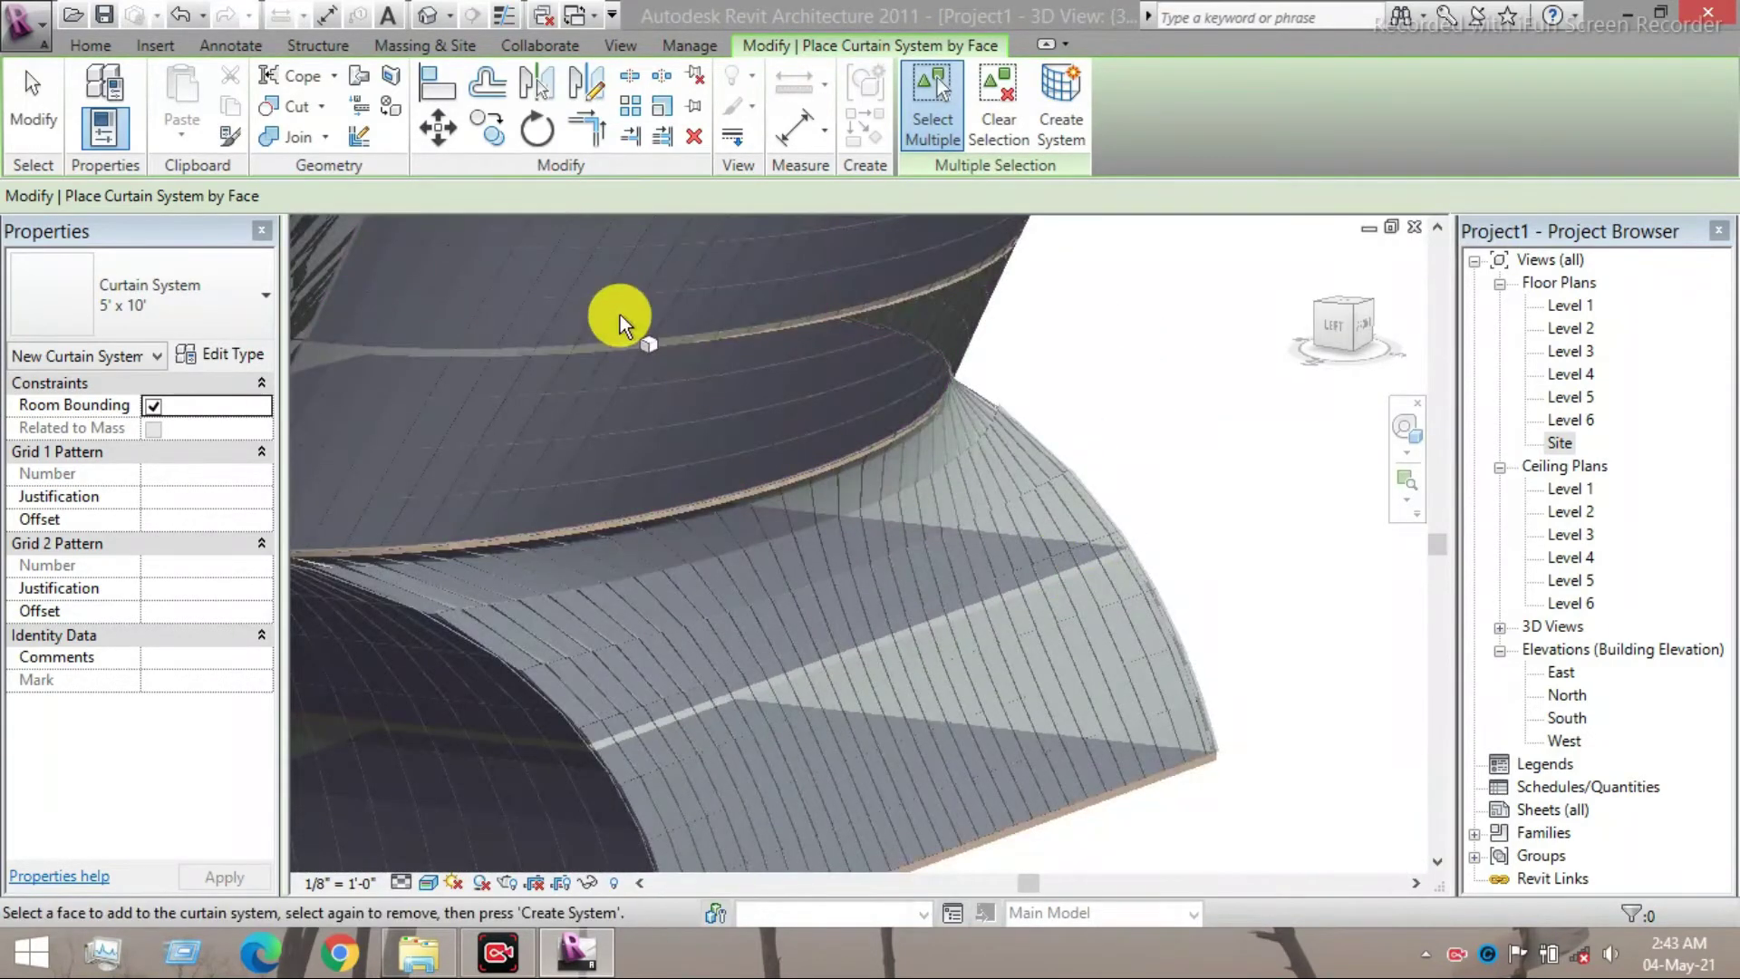
scroll(634, 317, up, 7)
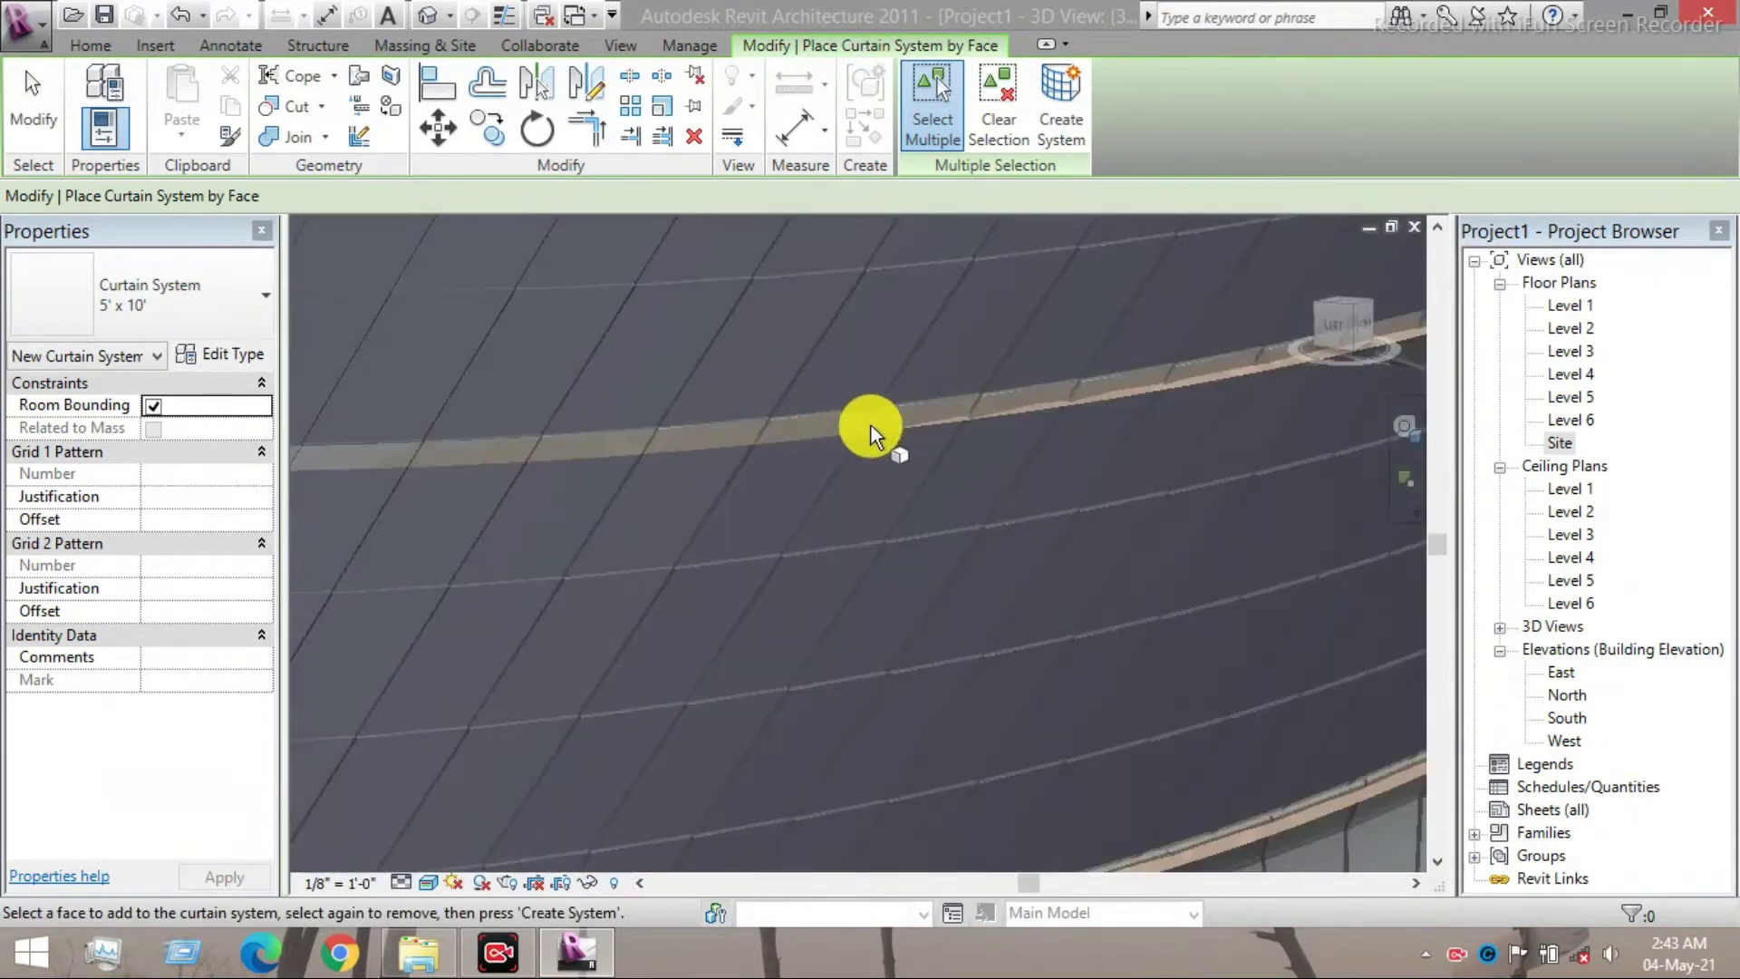
scroll(912, 428, down, 5)
scroll(560, 647, up, 4)
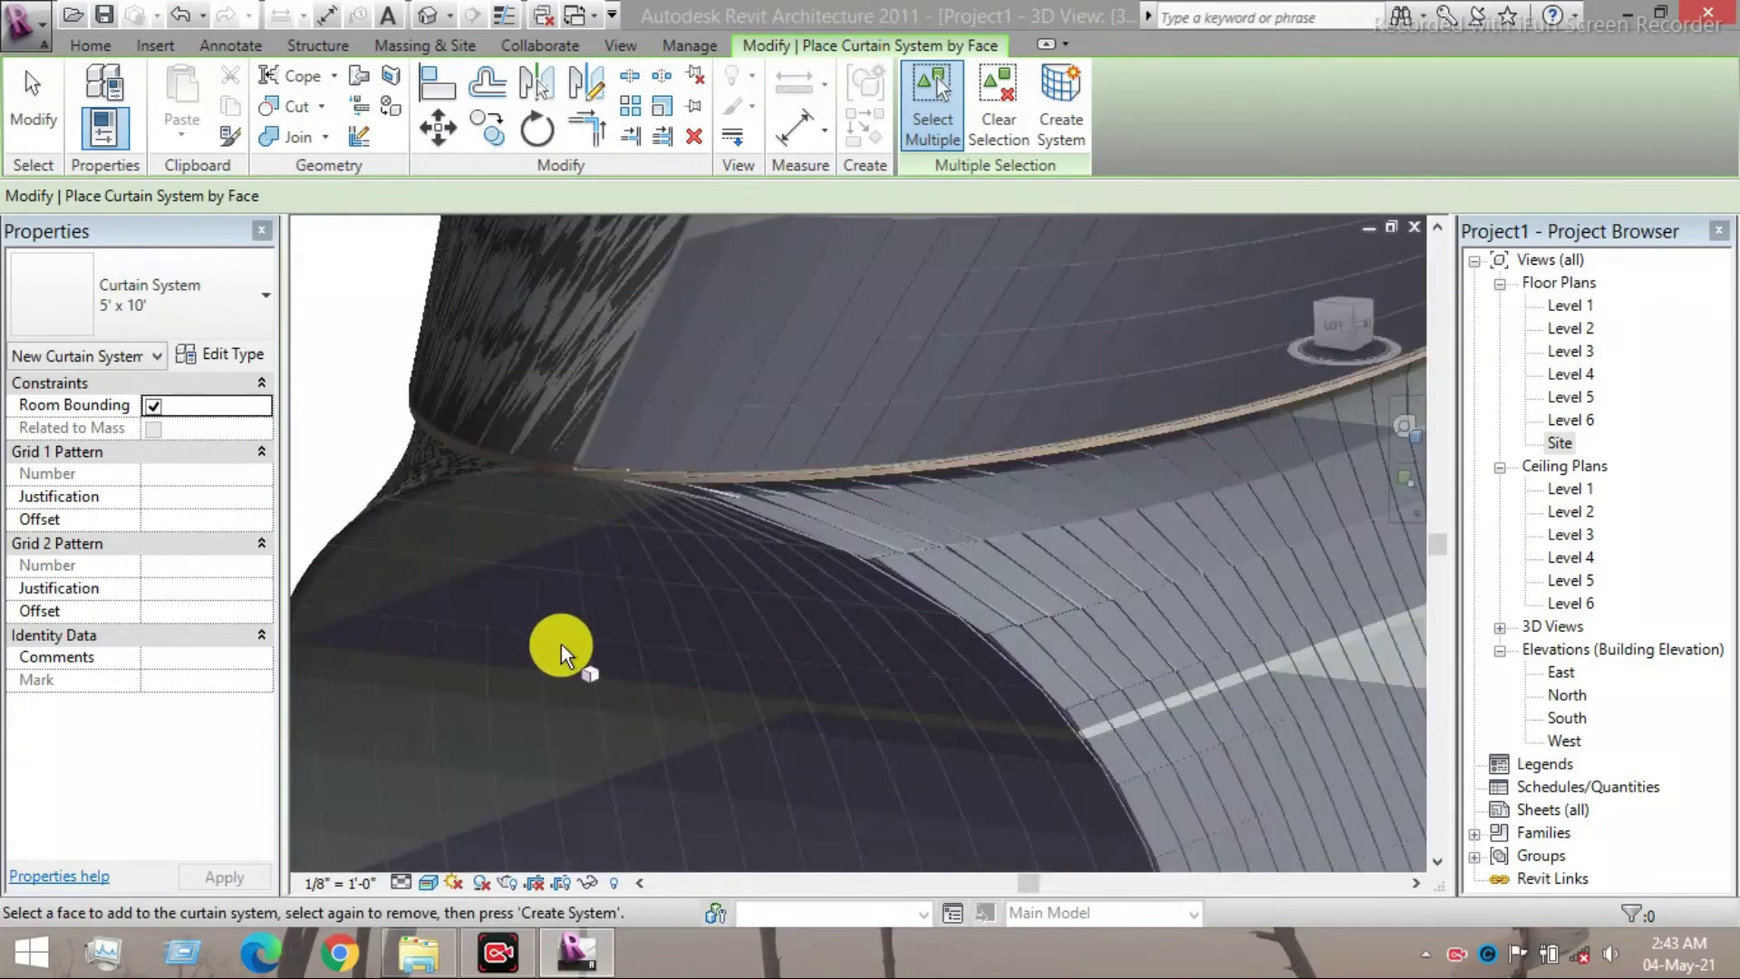
scroll(561, 644, down, 4)
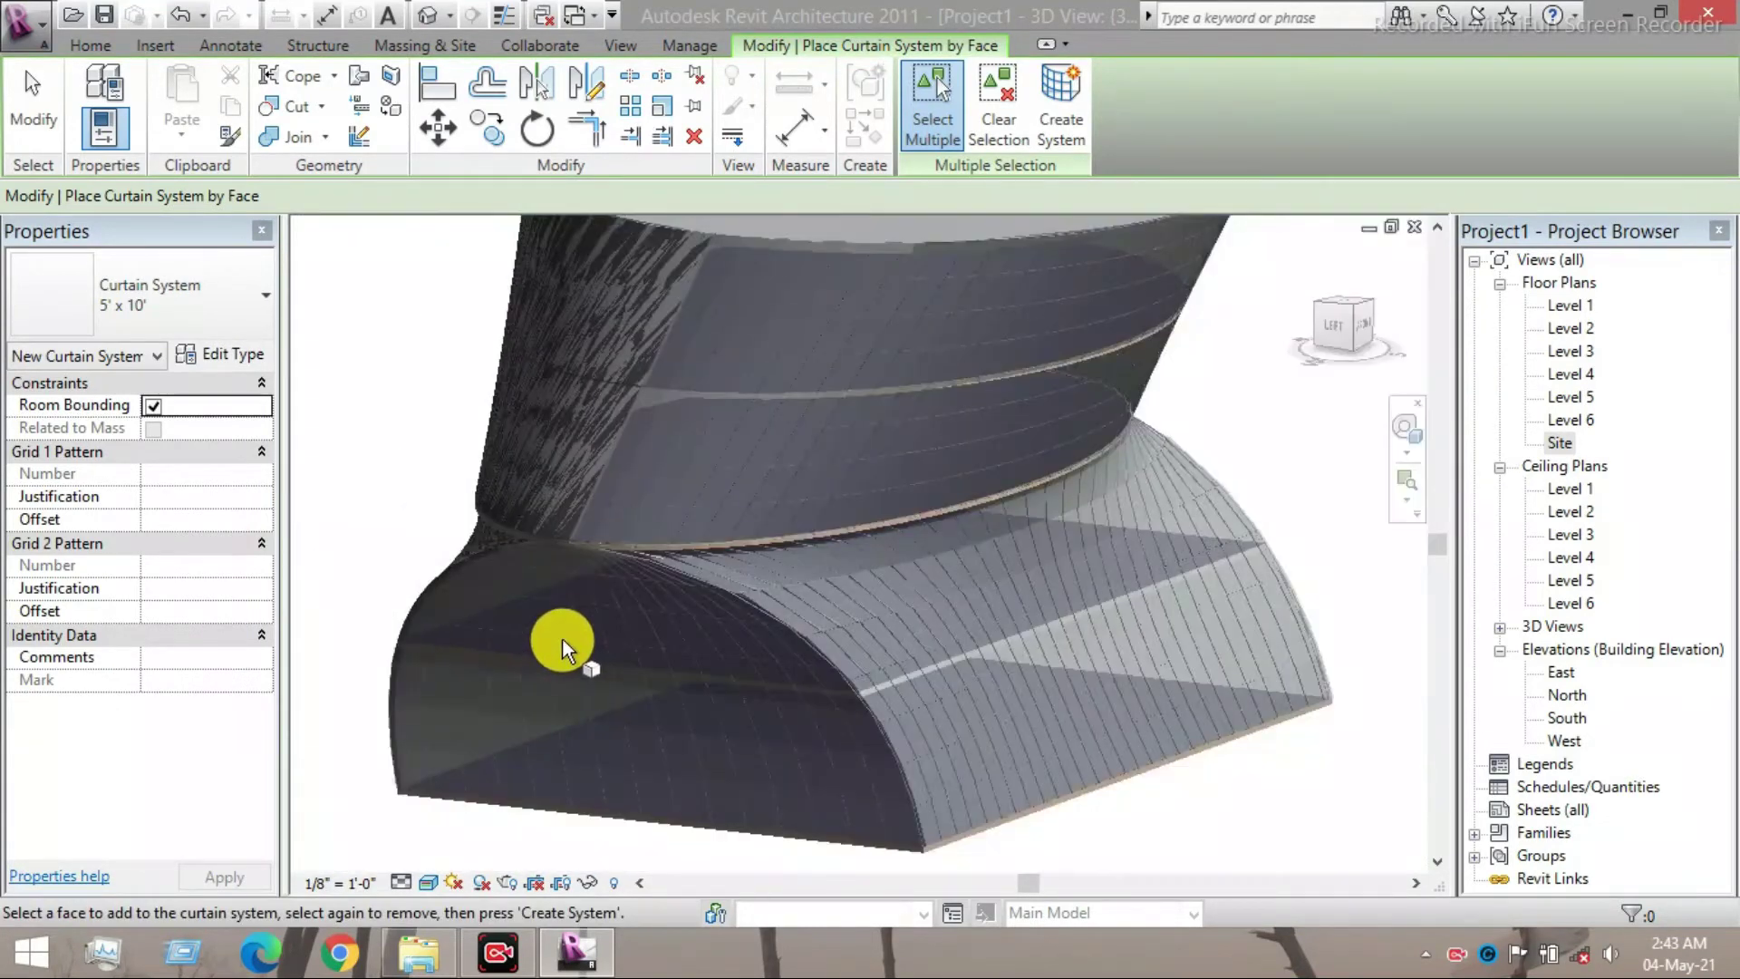
scroll(562, 647, down, 3)
scroll(1053, 616, up, 4)
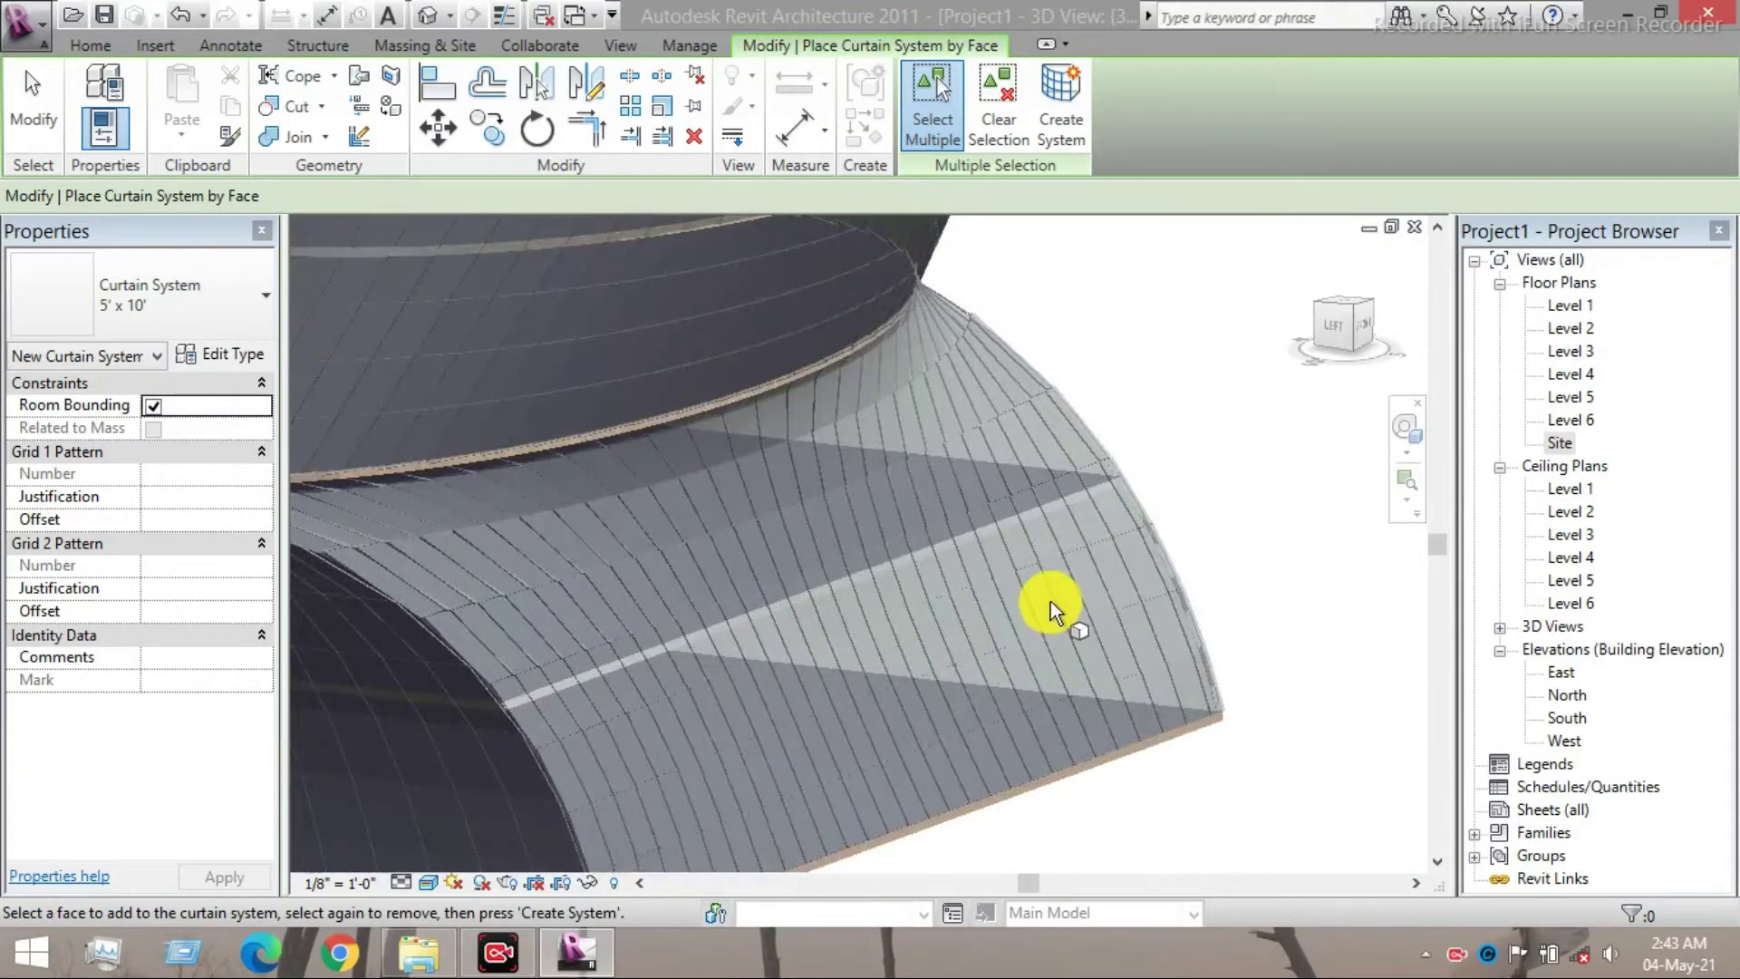
key(Escape)
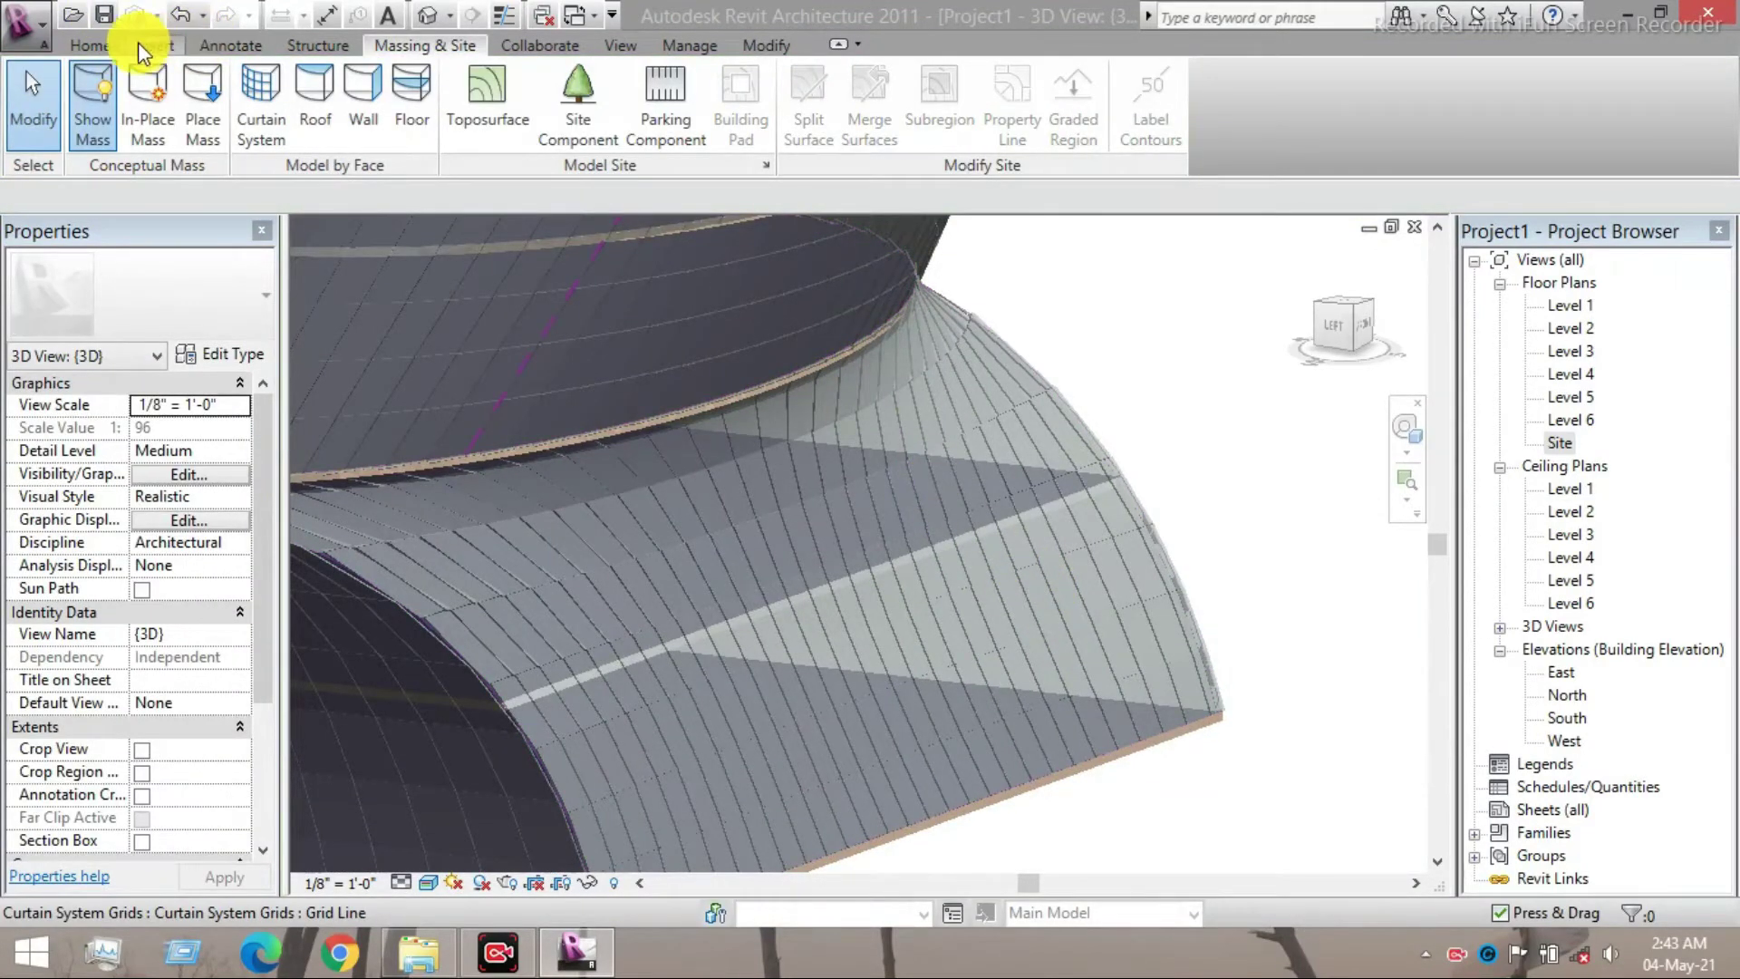
- Place 2.5" x 5" rectangular mullions on all grid lines of the curved lower curtain system
click(101, 47)
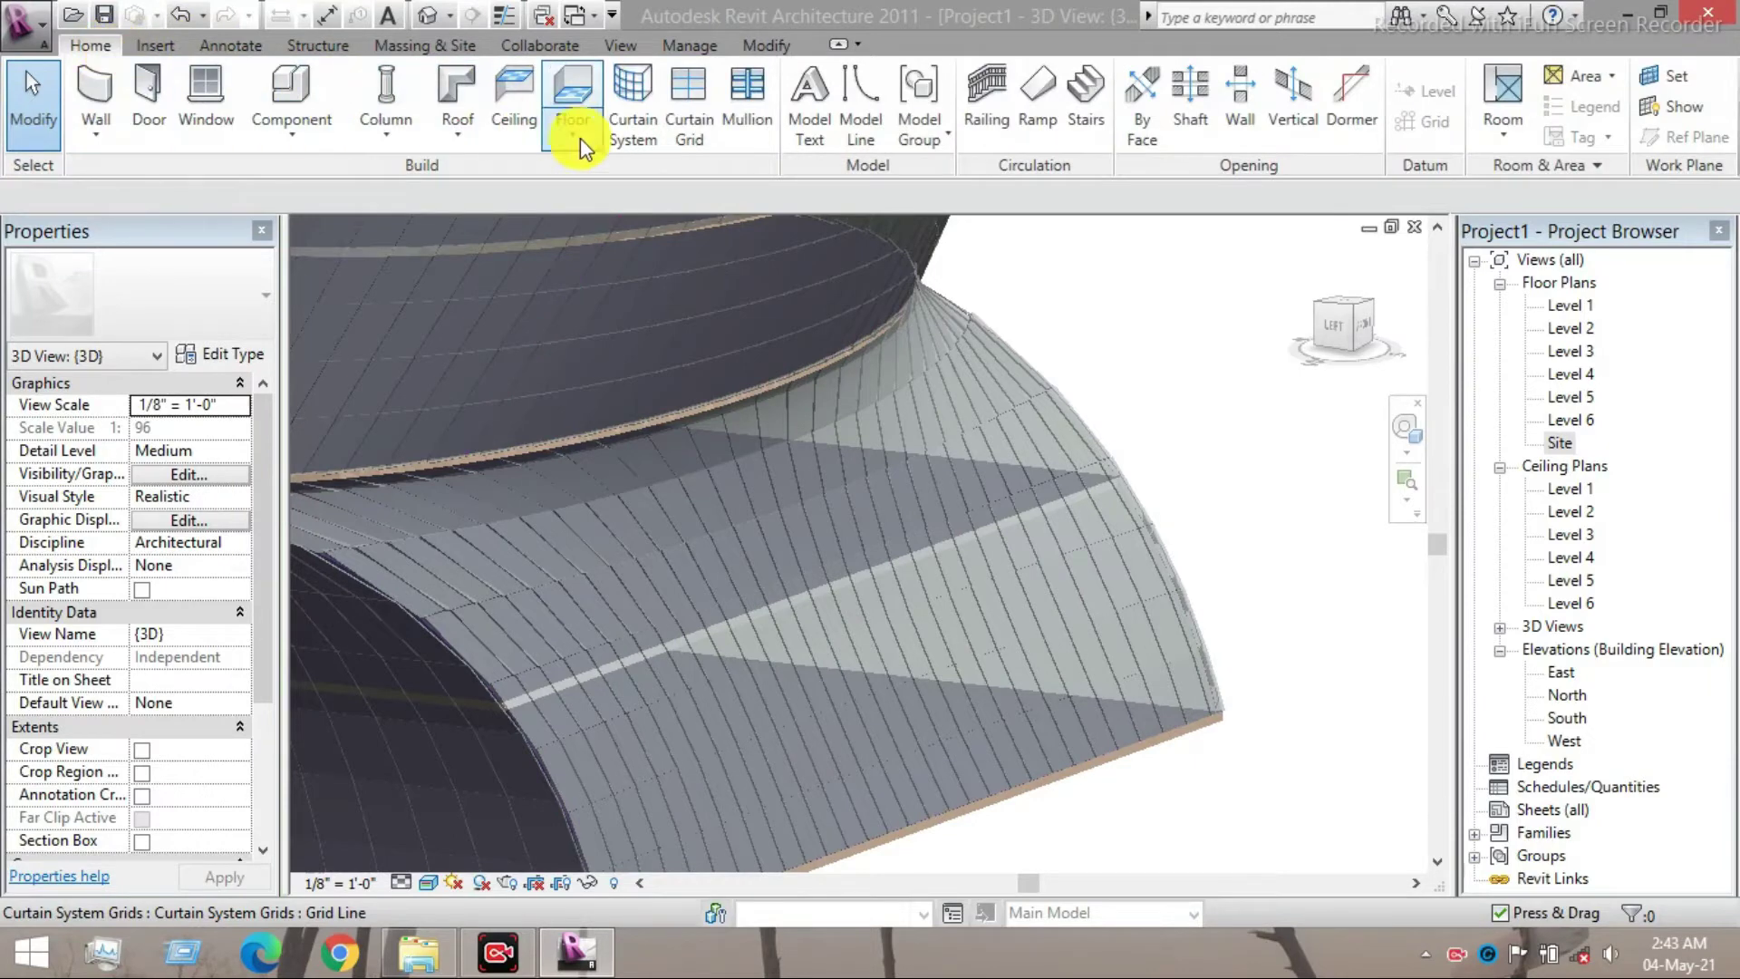
click(749, 136)
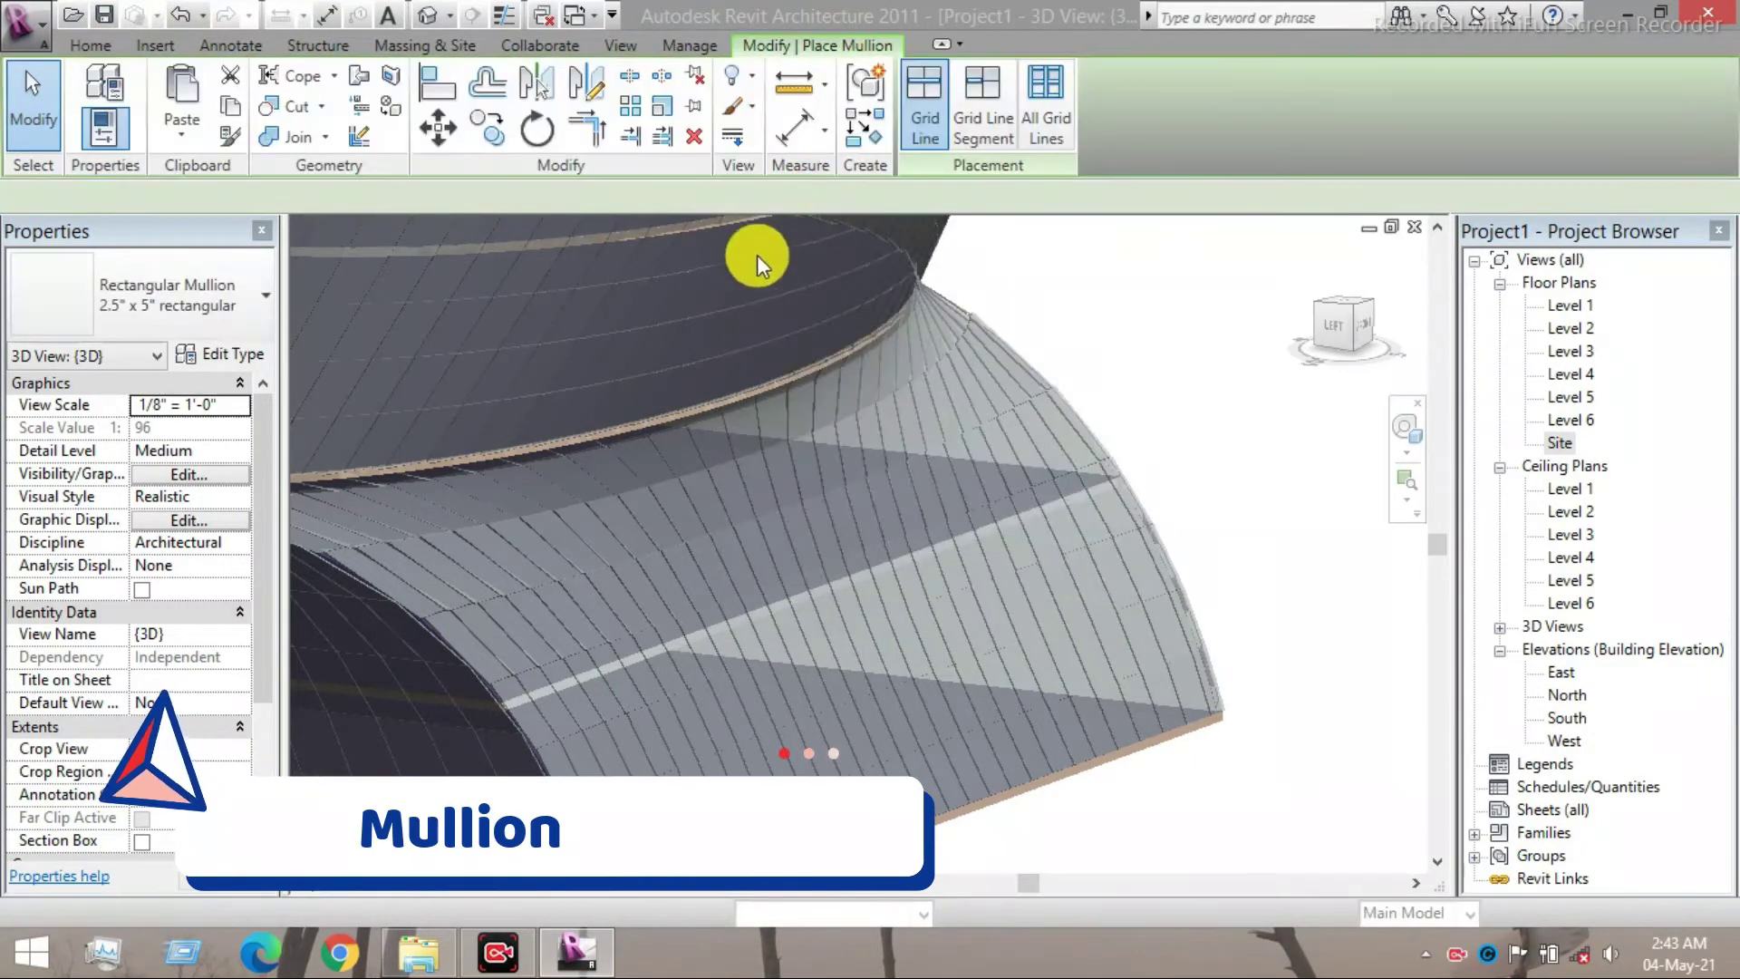
click(1047, 140)
click(1015, 395)
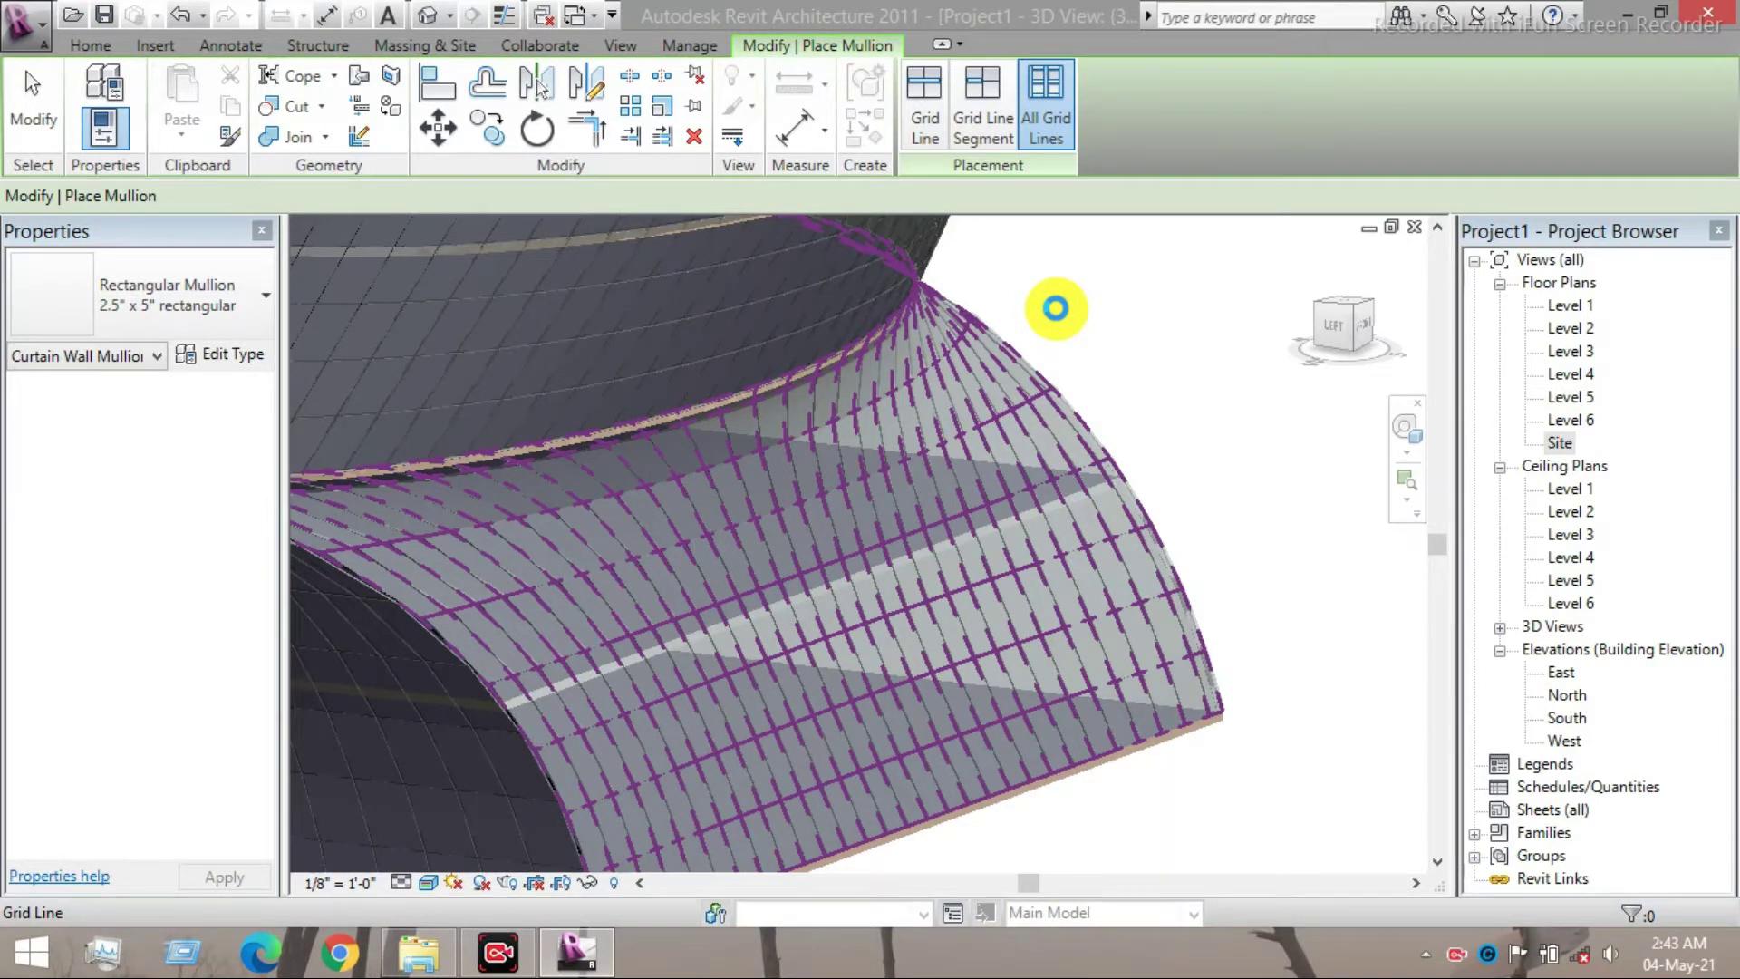
click(1055, 309)
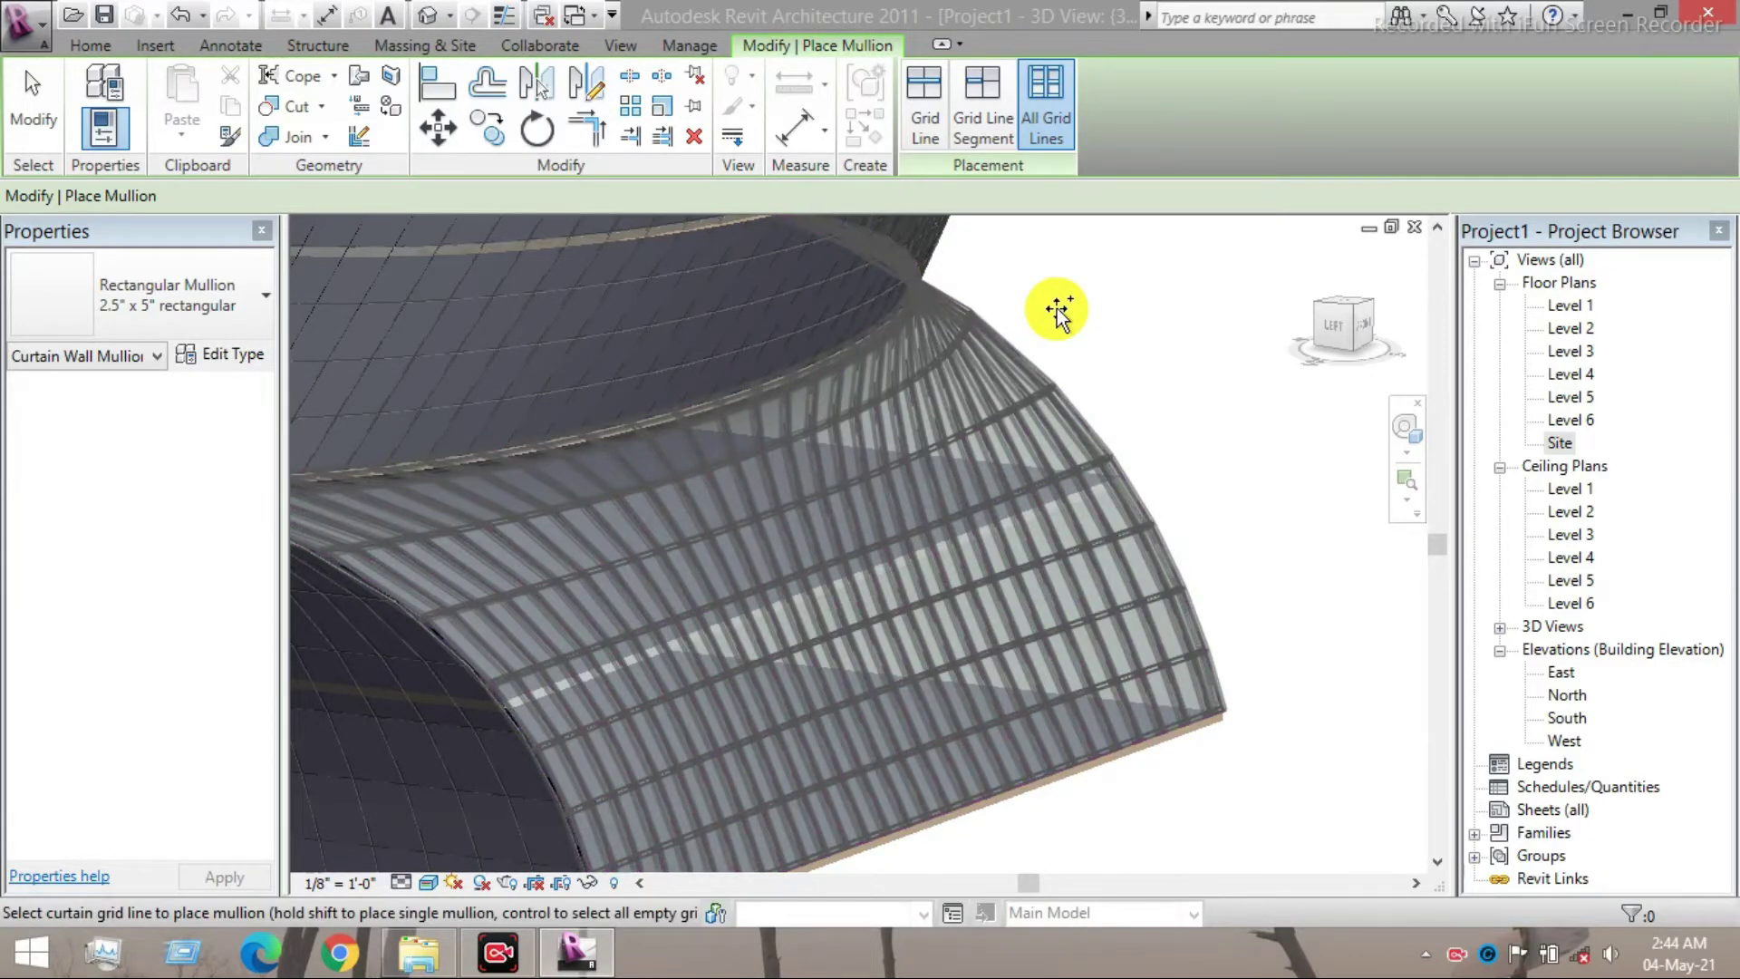
- Place 2.5" x 5" rectangular mullions on all grid lines of the upper curtain system
scroll(808, 505, up, 2)
scroll(906, 496, up, 5)
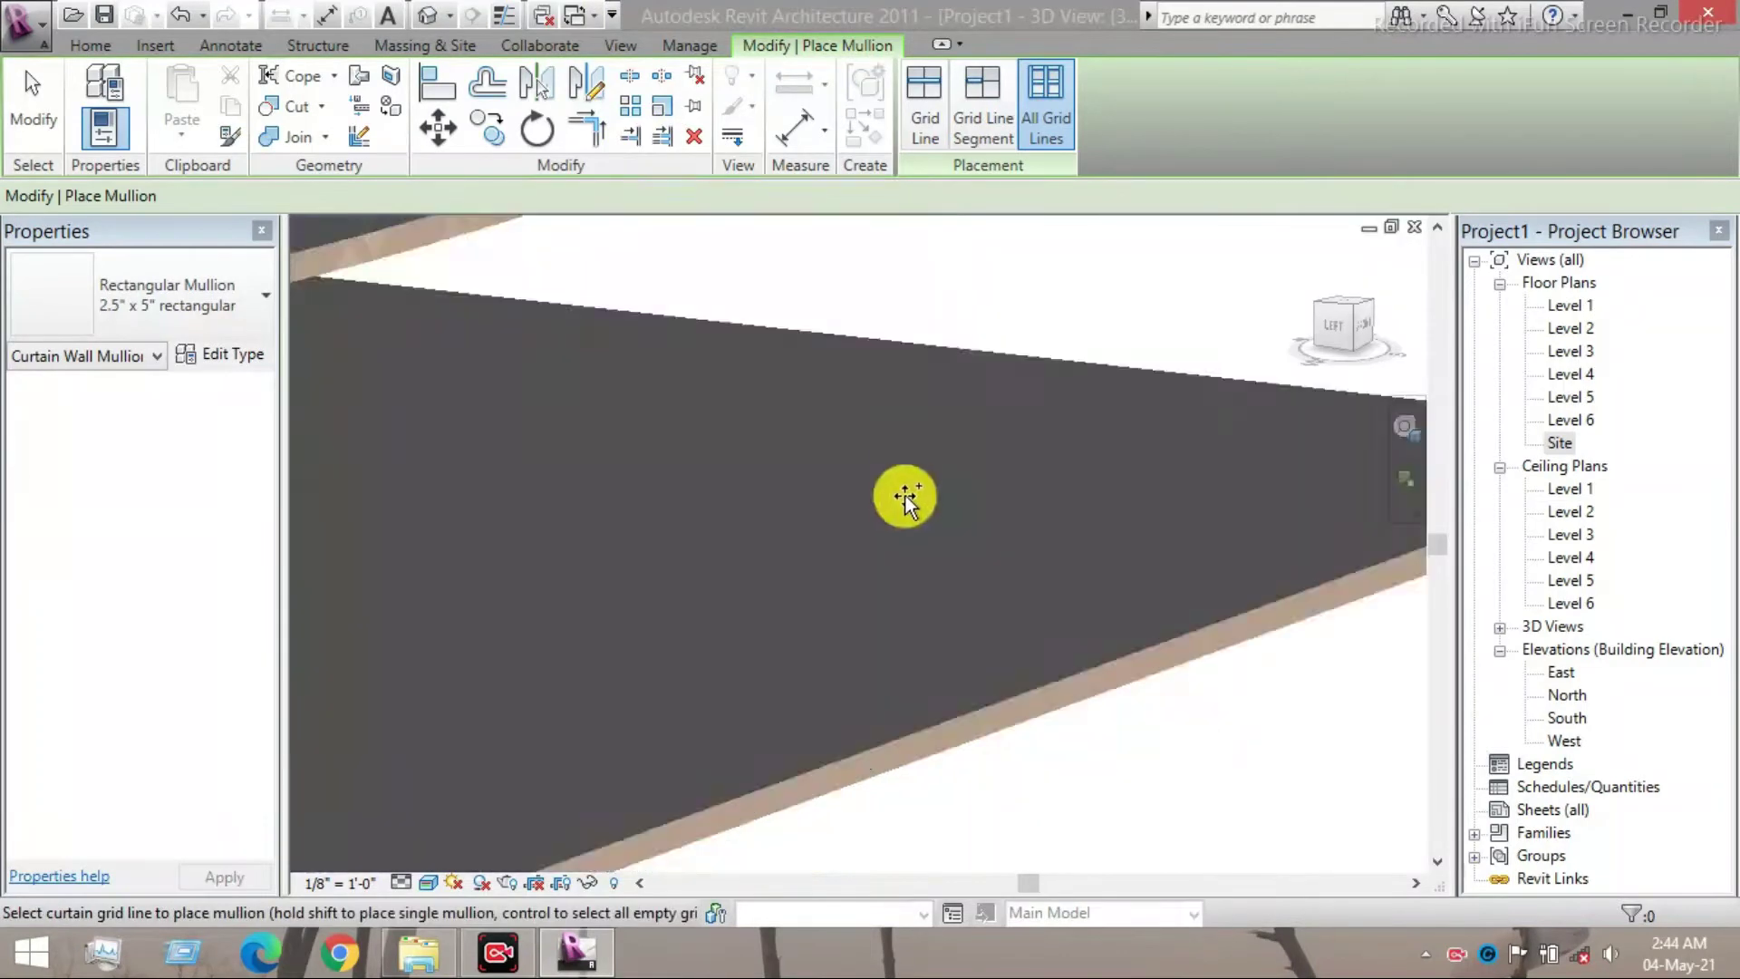
scroll(906, 497, down, 5)
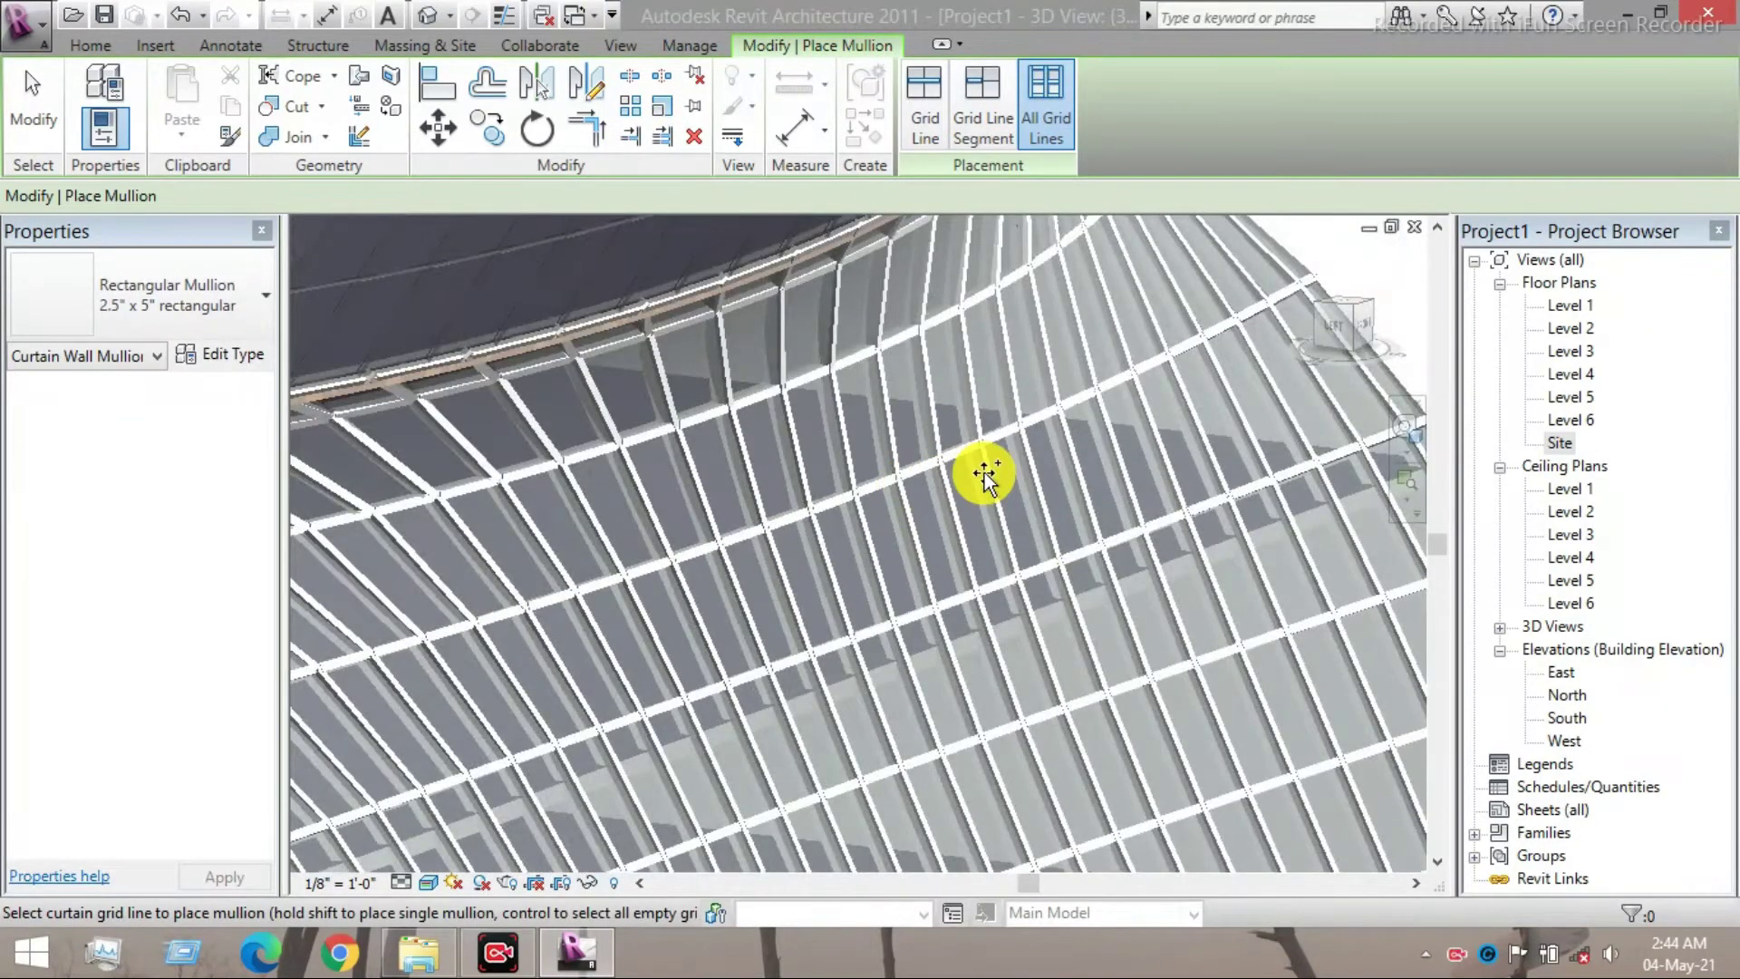
scroll(992, 466, down, 5)
scroll(485, 580, down, 3)
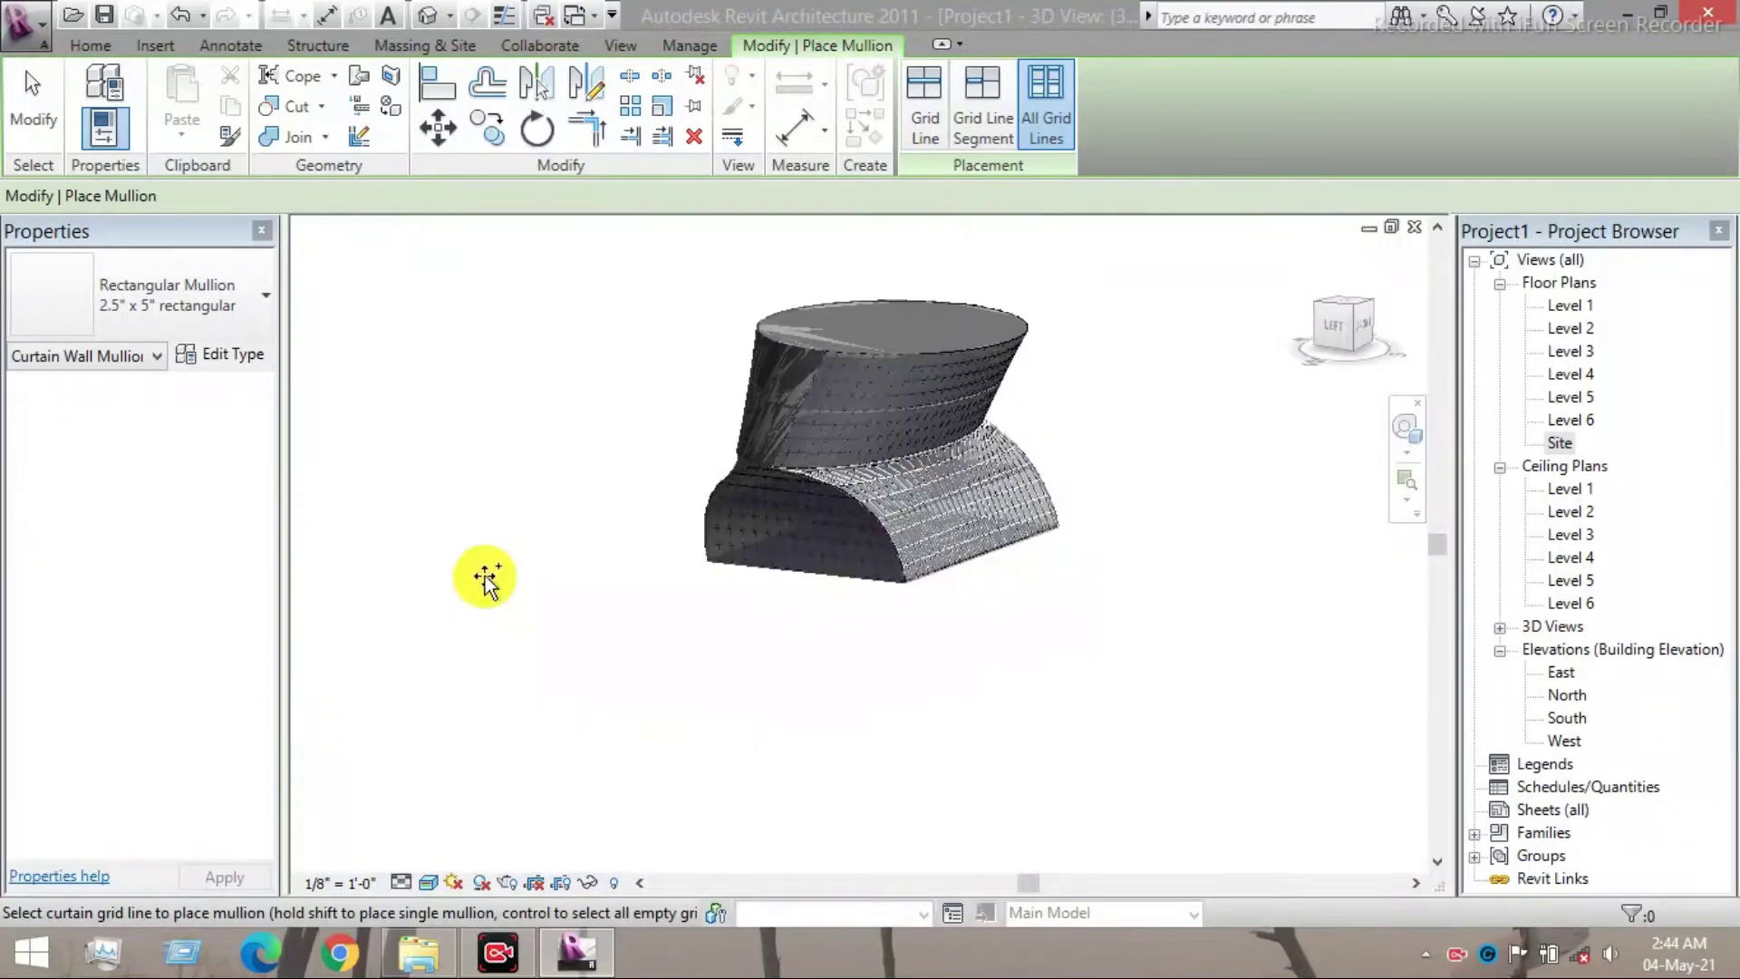
scroll(490, 575, up, 3)
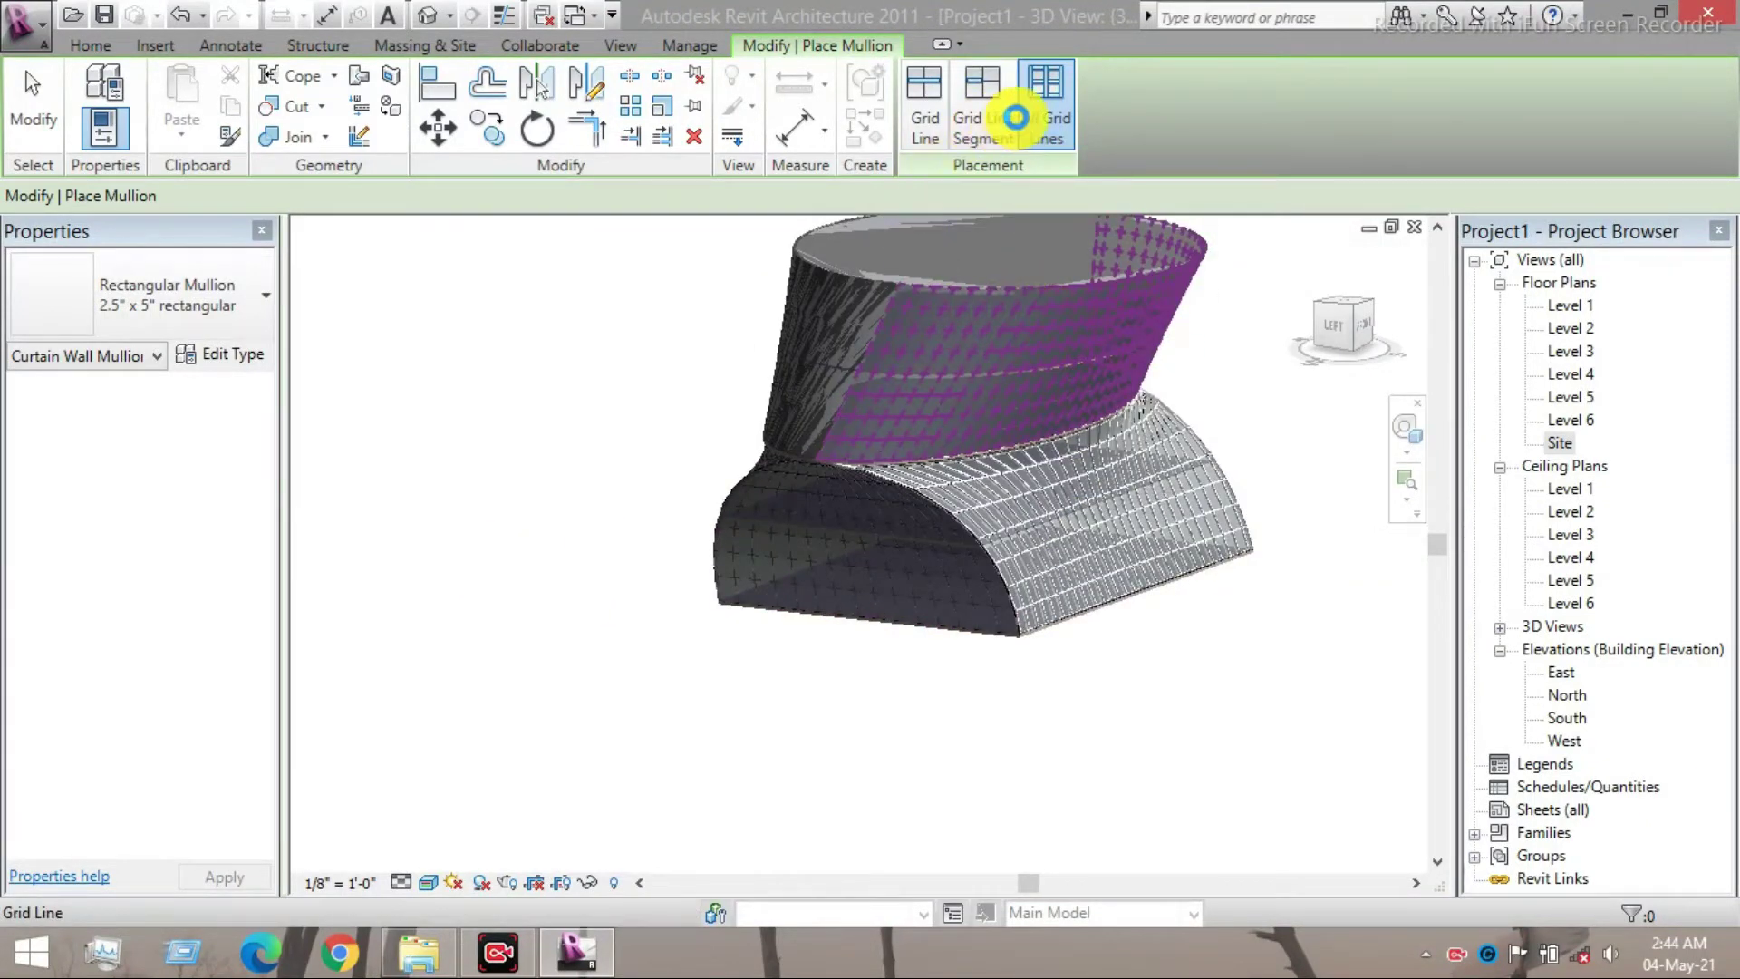
click(1013, 339)
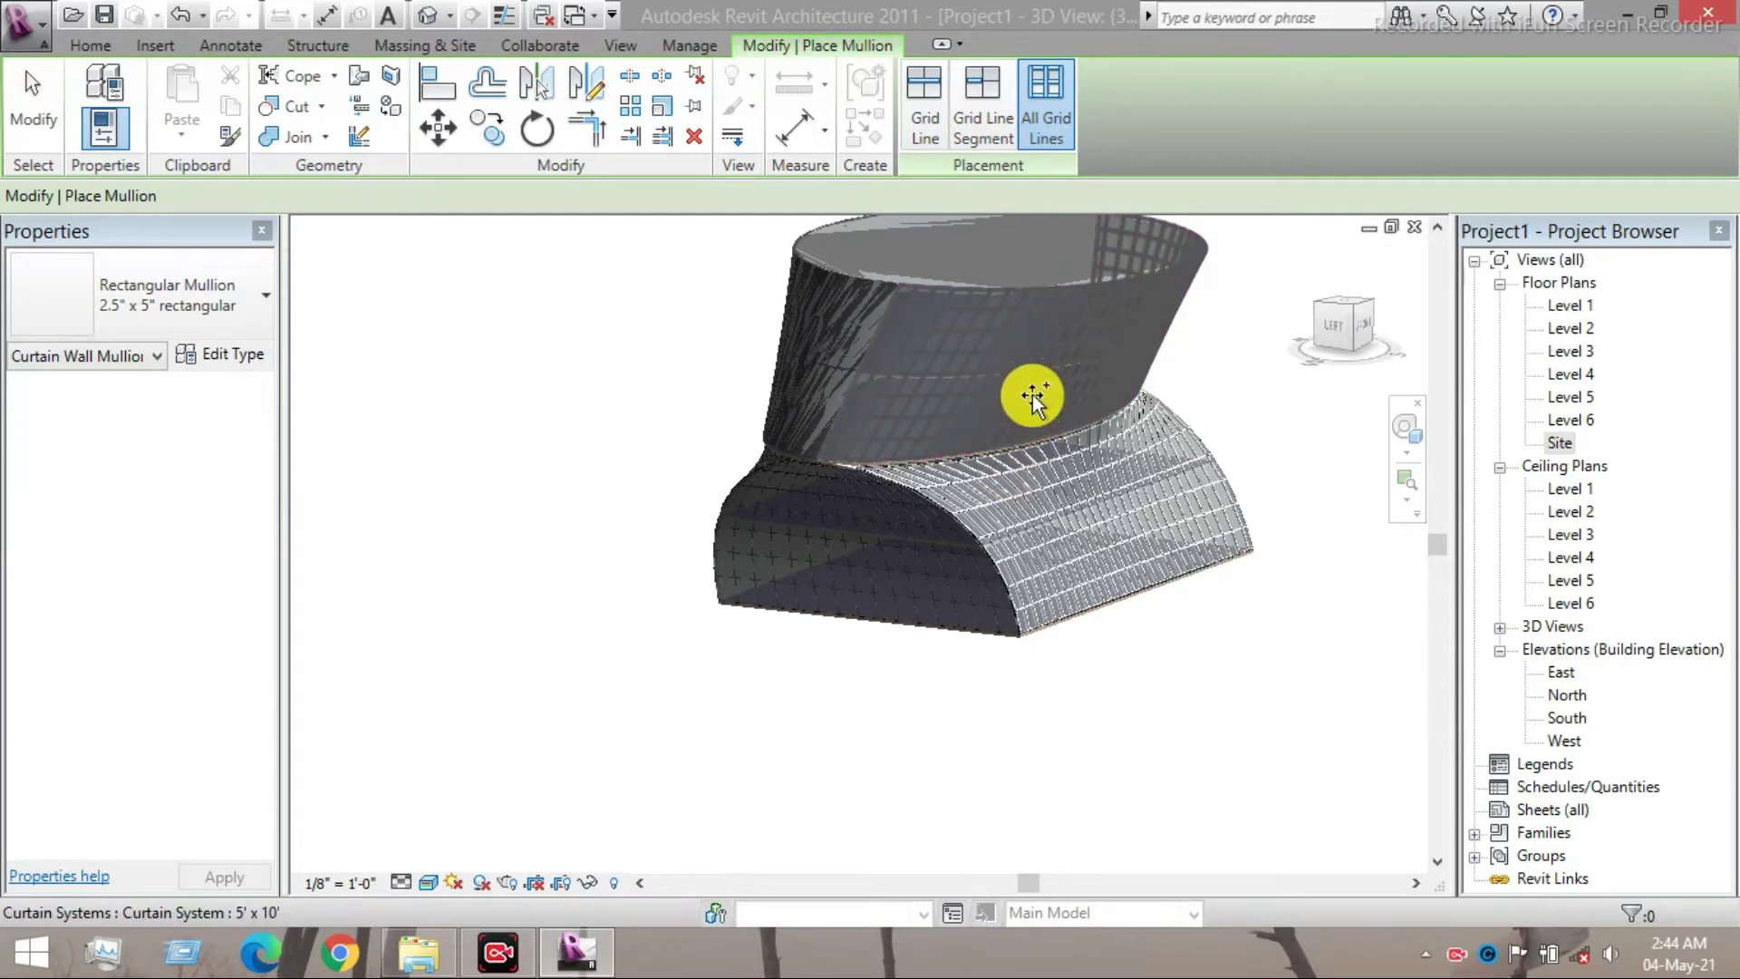
- Place 2.5" x 5" rectangular mullions on all grid lines of the arched end curtain system and dismiss the warning
scroll(739, 368, up, 8)
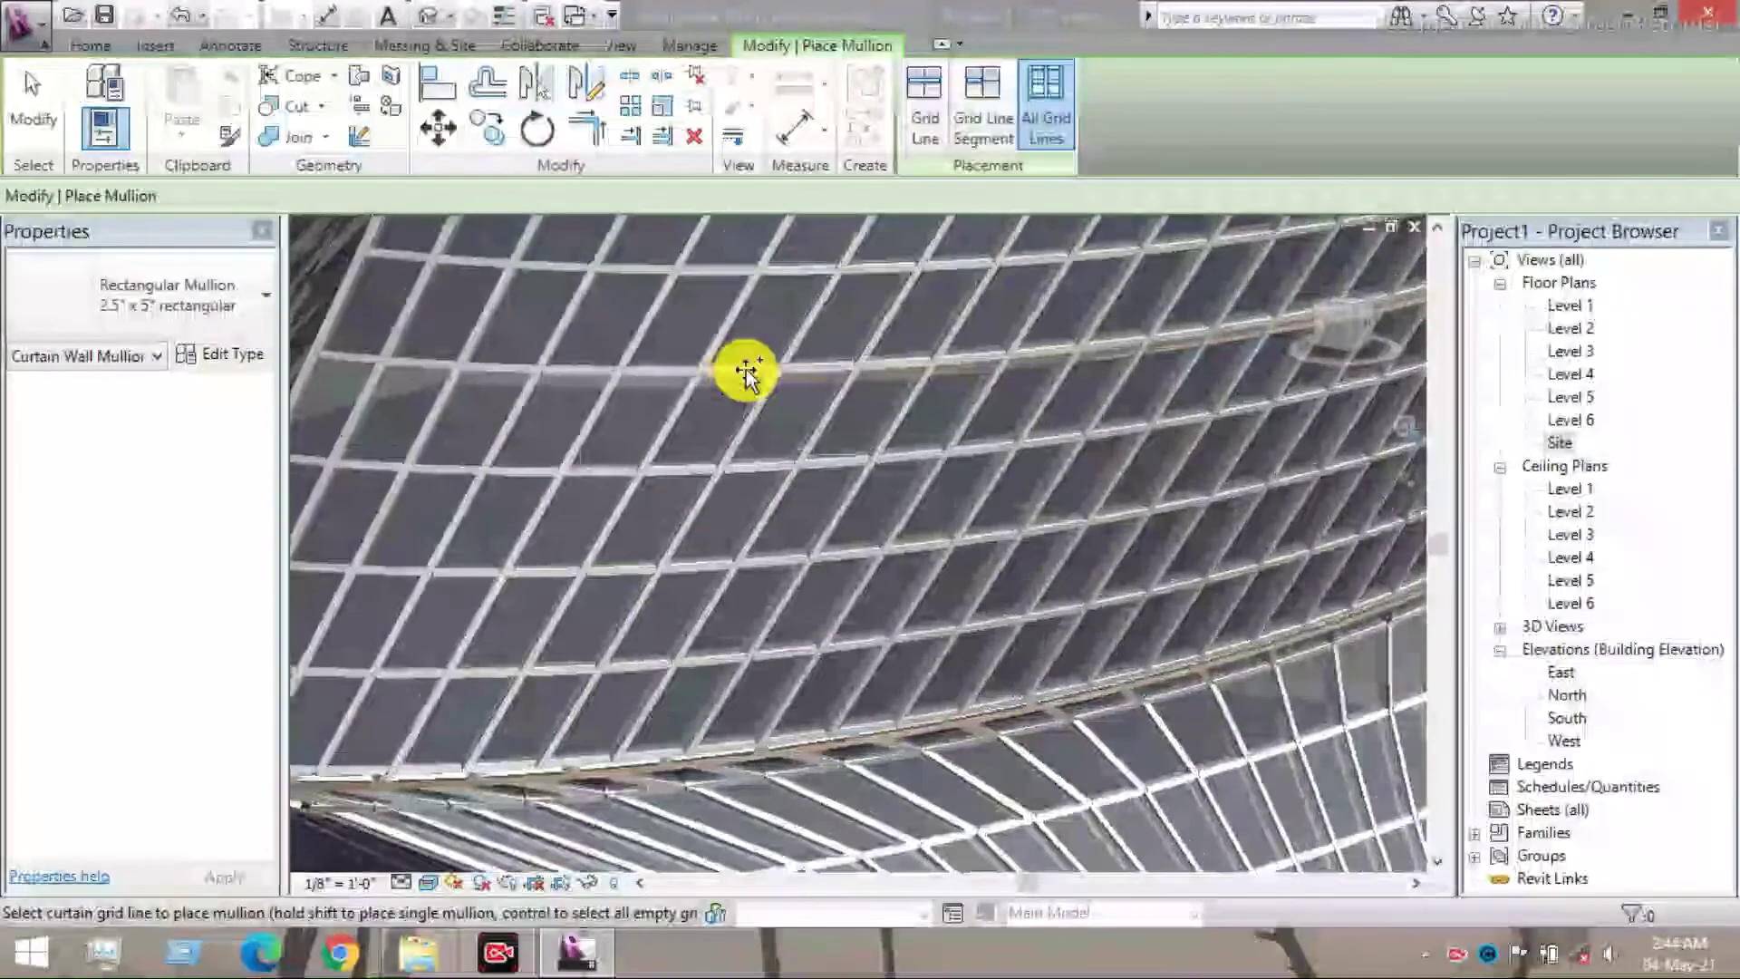
scroll(743, 370, down, 2)
scroll(745, 370, down, 5)
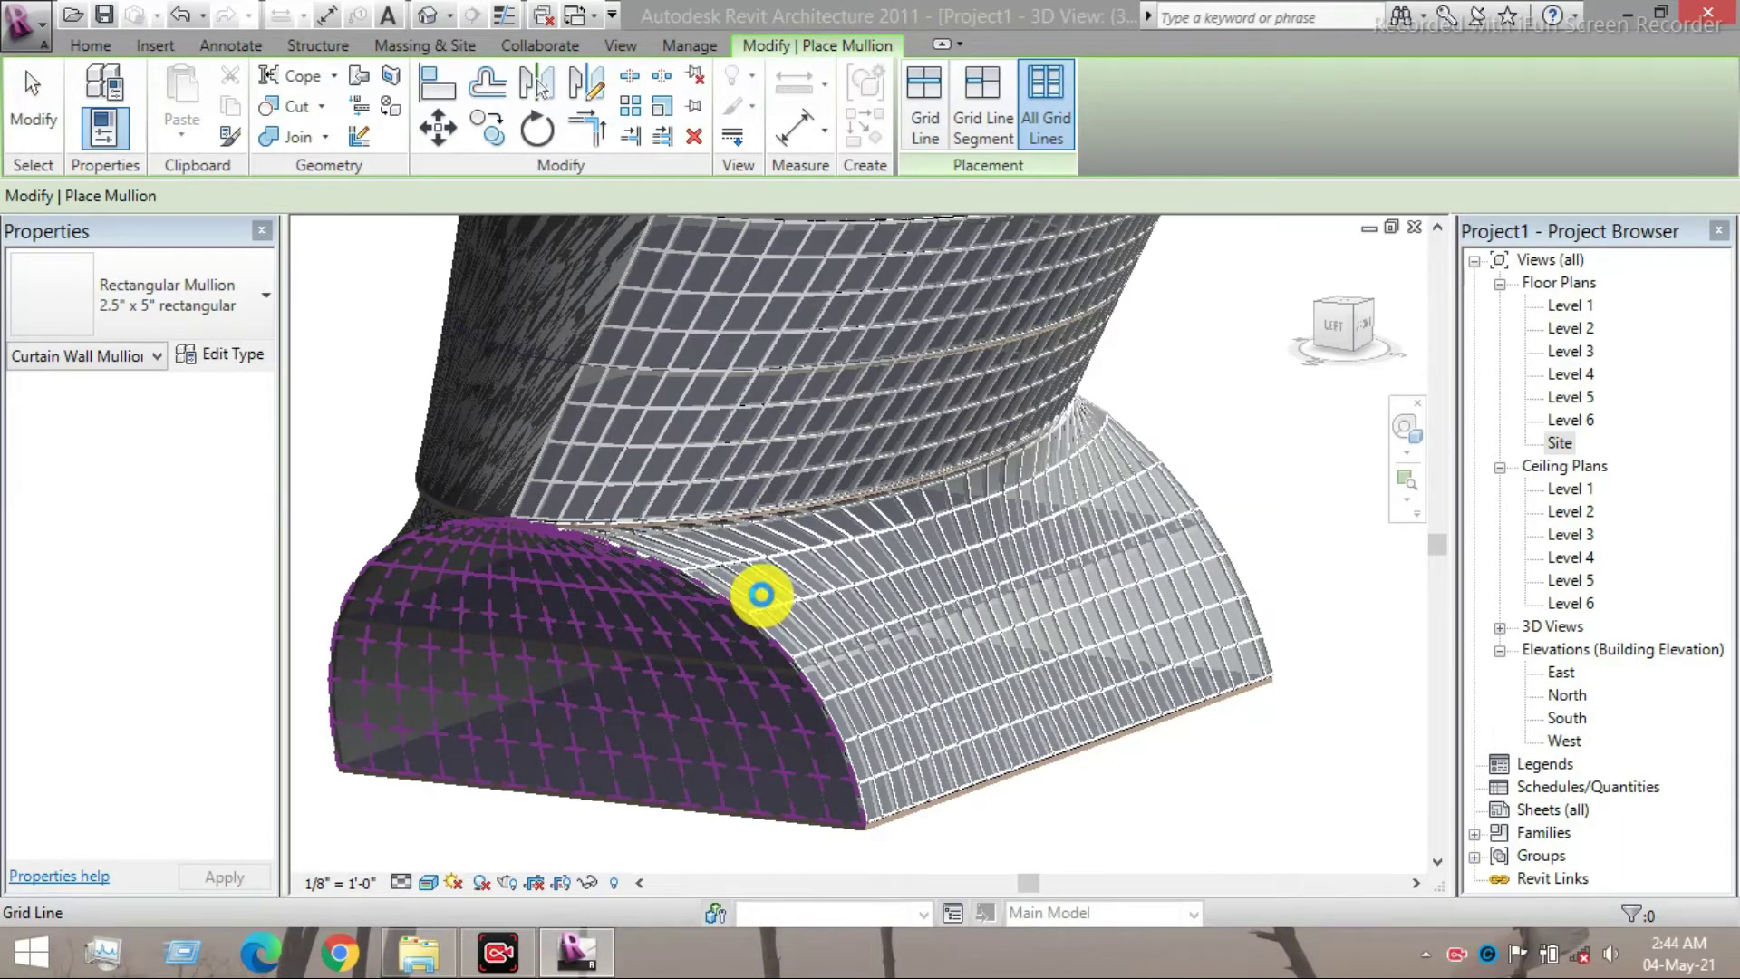
click(761, 594)
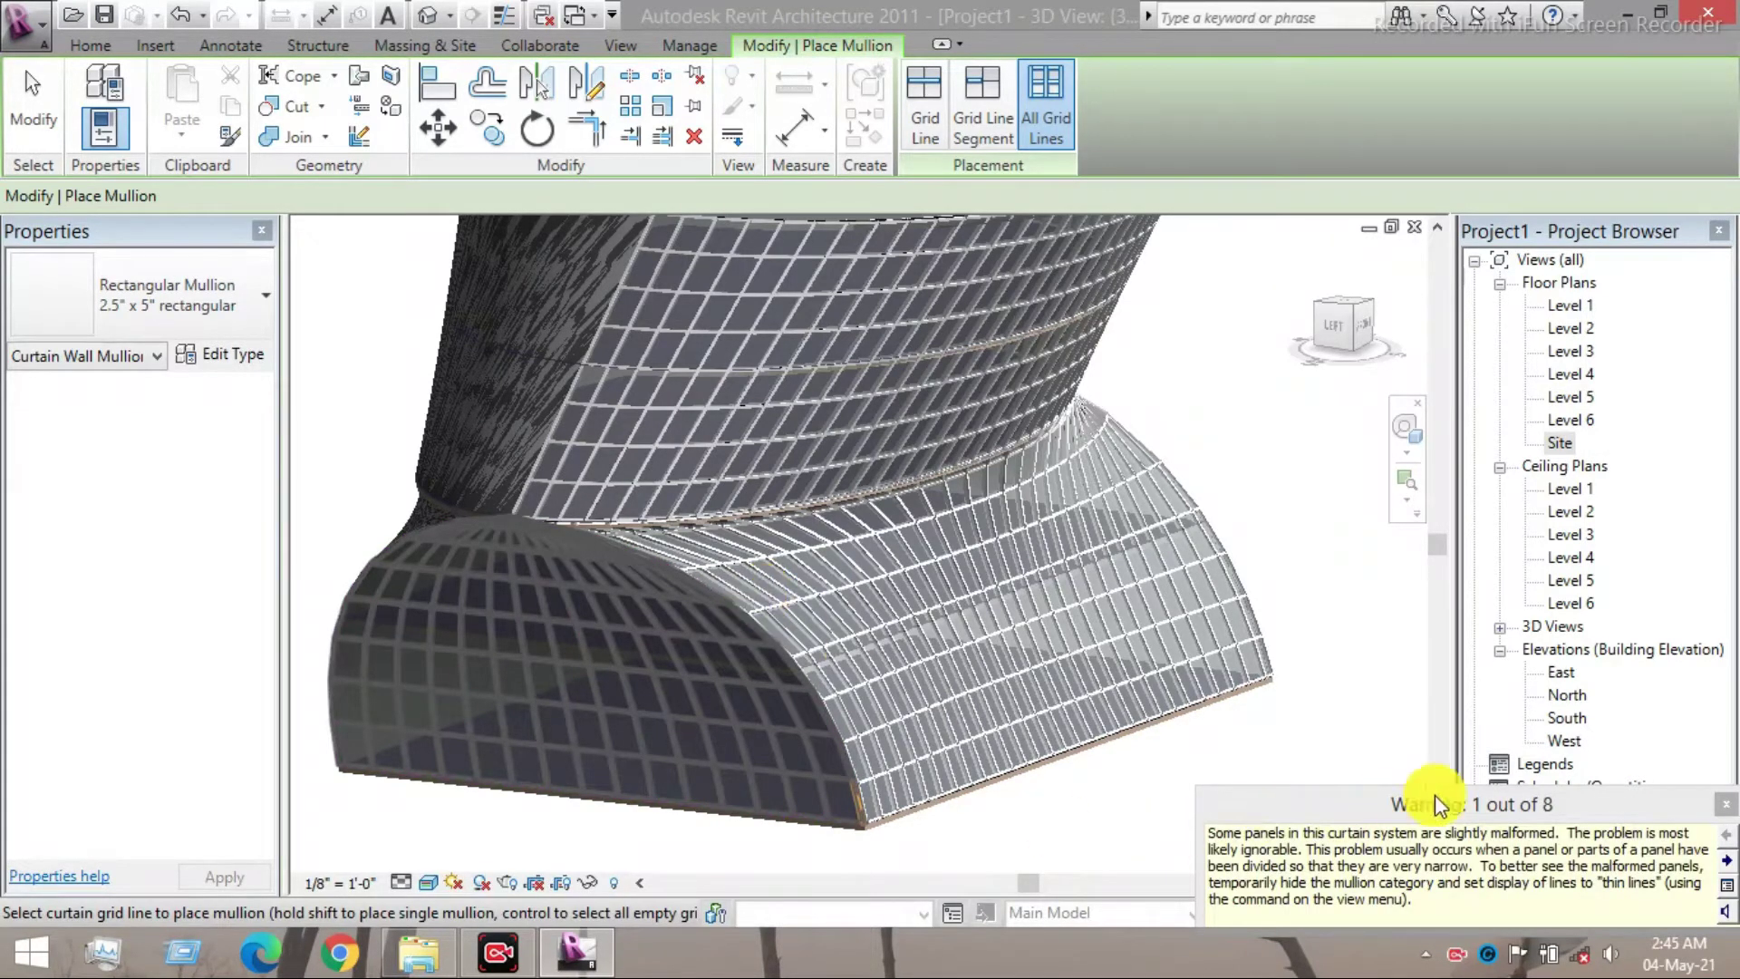
click(1721, 811)
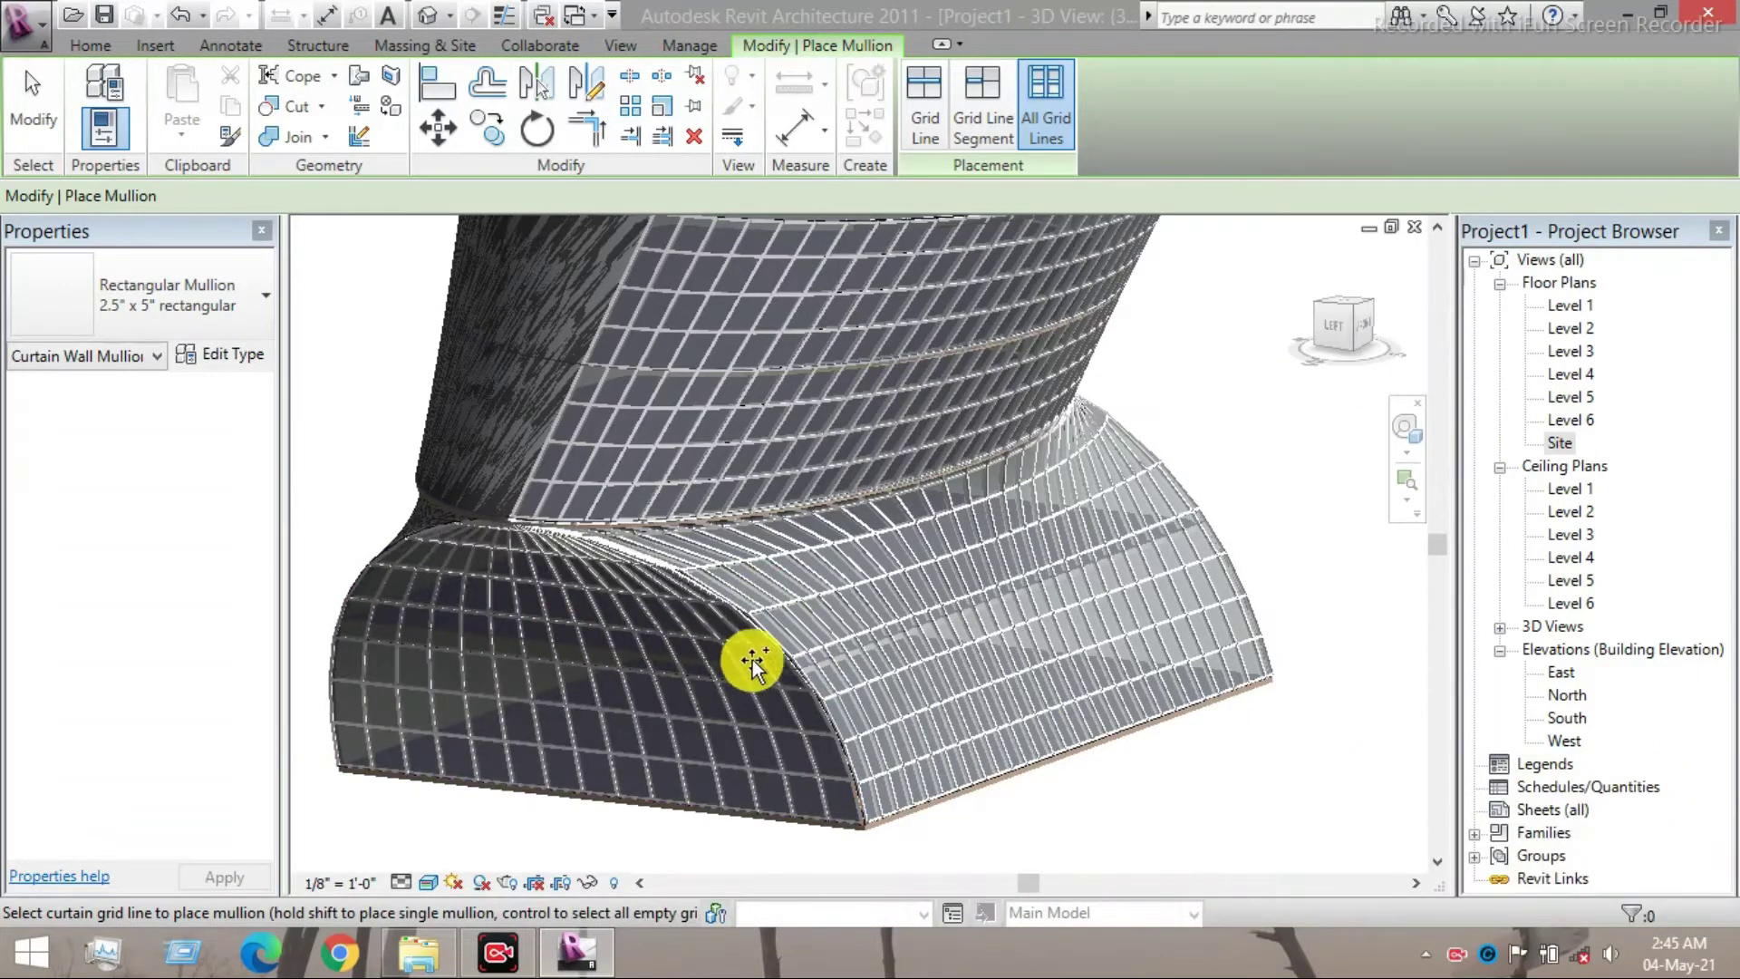
- Examine the mullioned curtain systems from the front and around the building, up close and from above
scroll(797, 666, down, 2)
shift+middle_drag(786, 664, 683, 512)
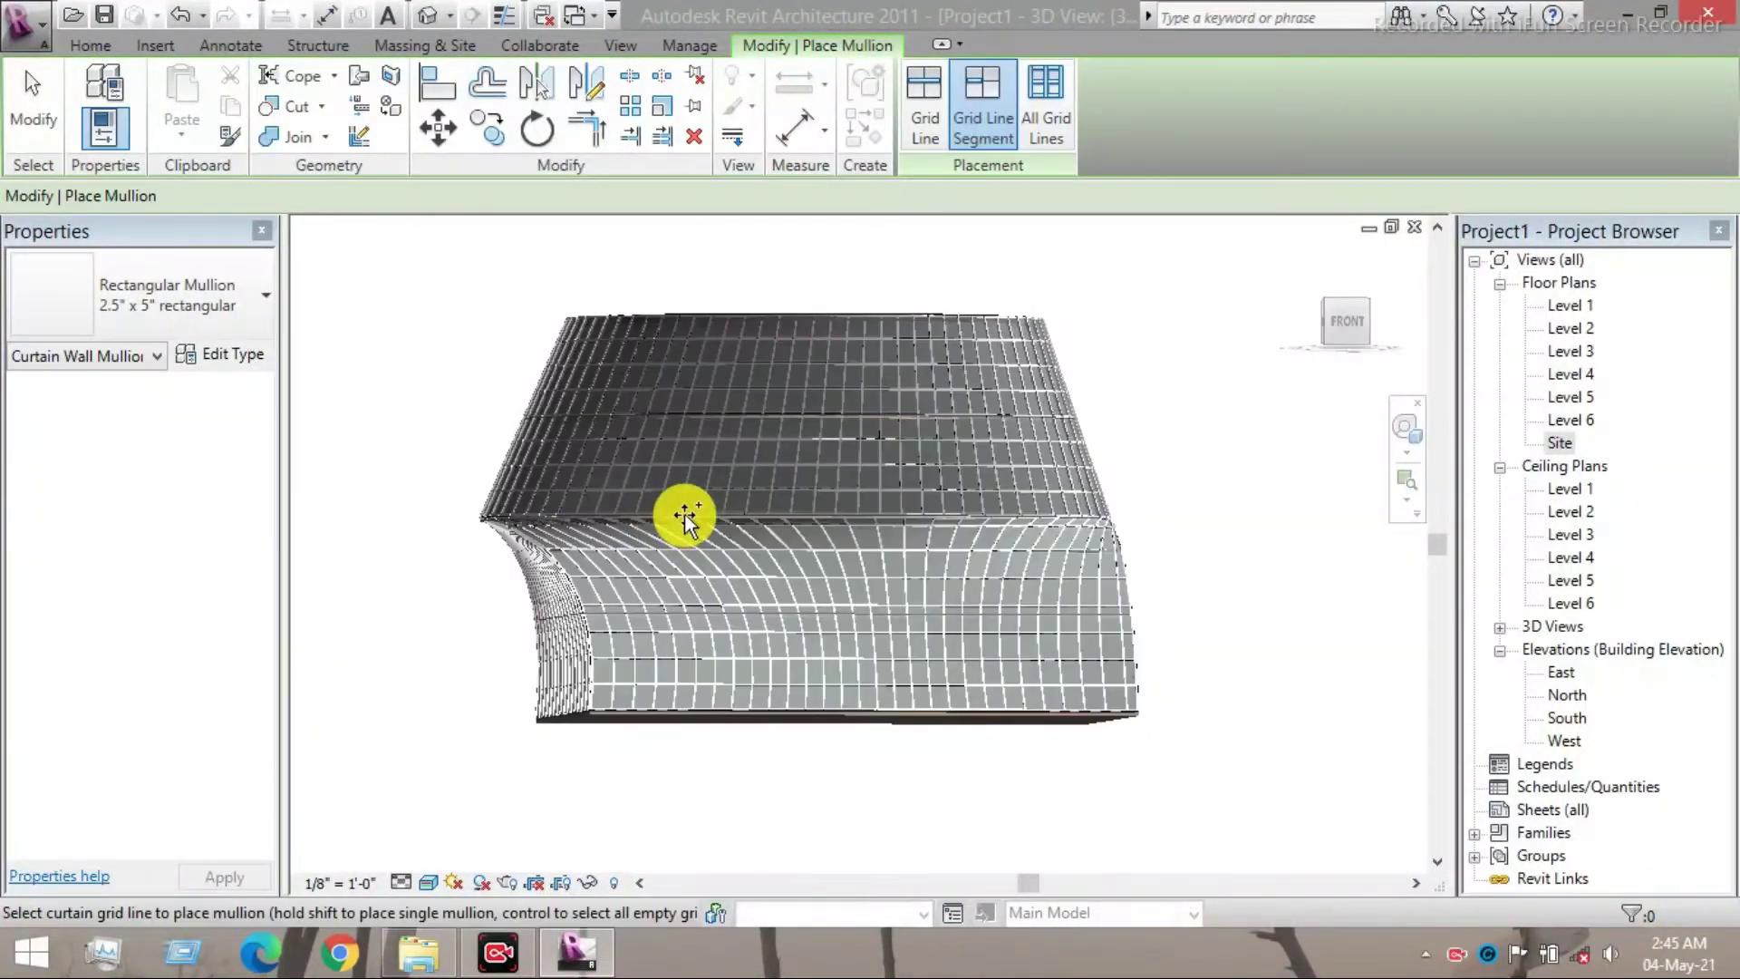
shift+middle_drag(645, 571, 580, 688)
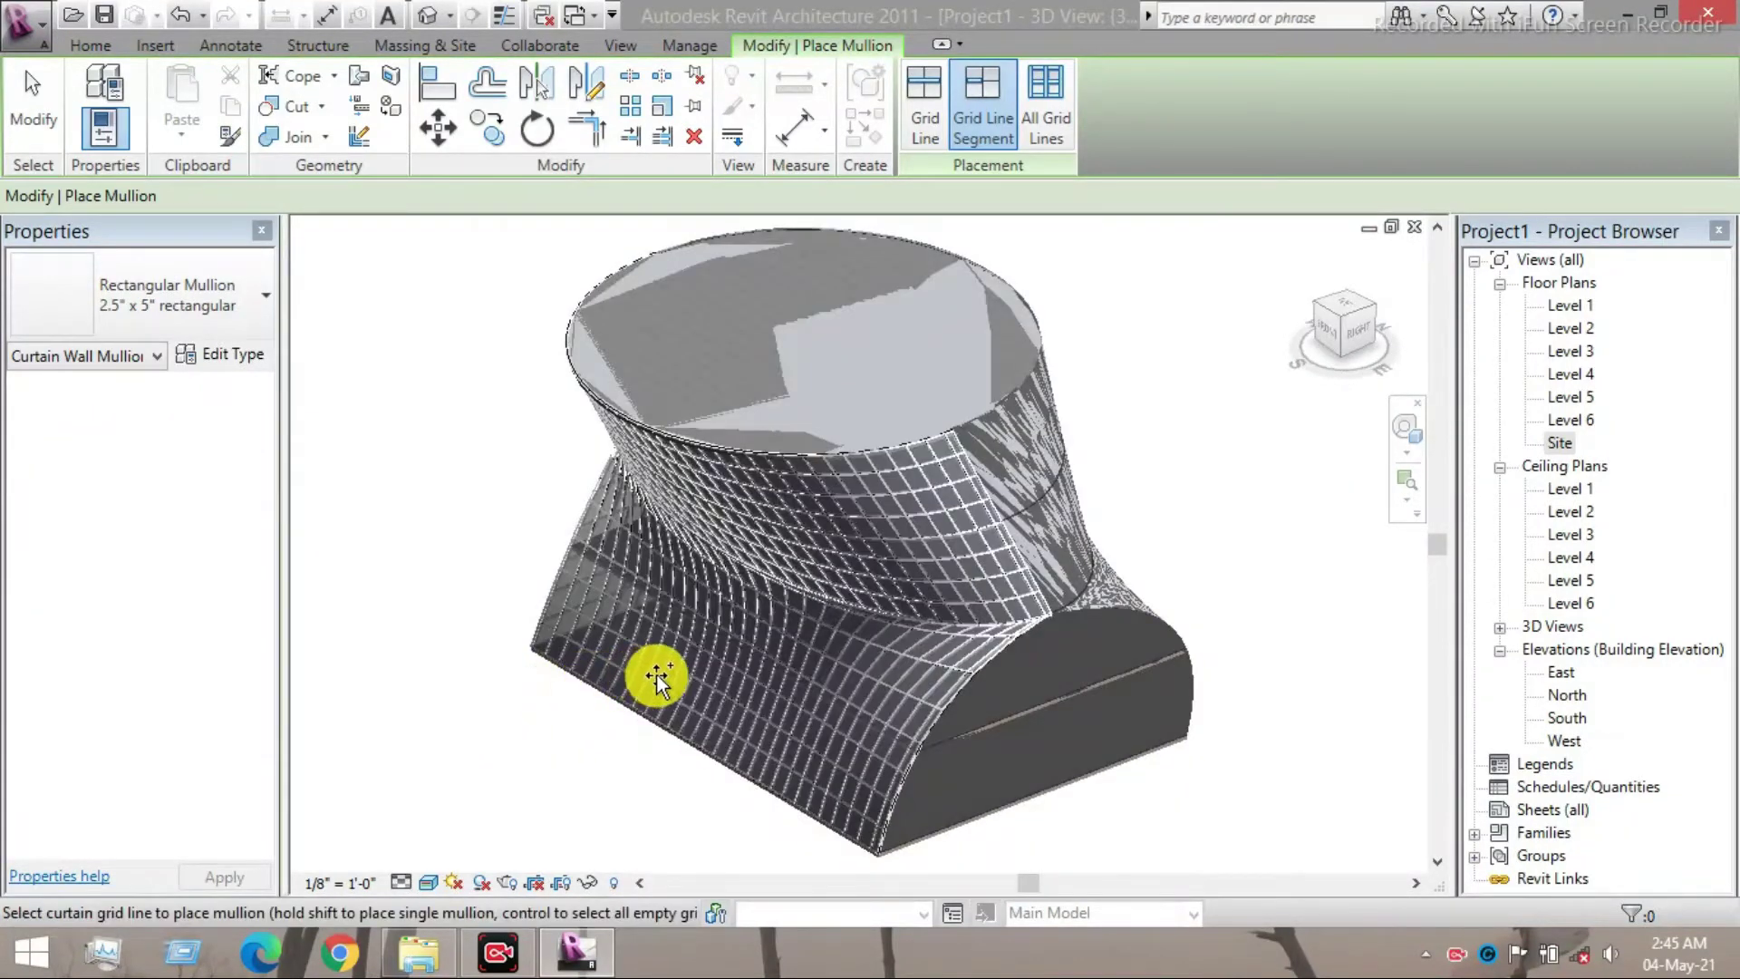
scroll(693, 674, down, 3)
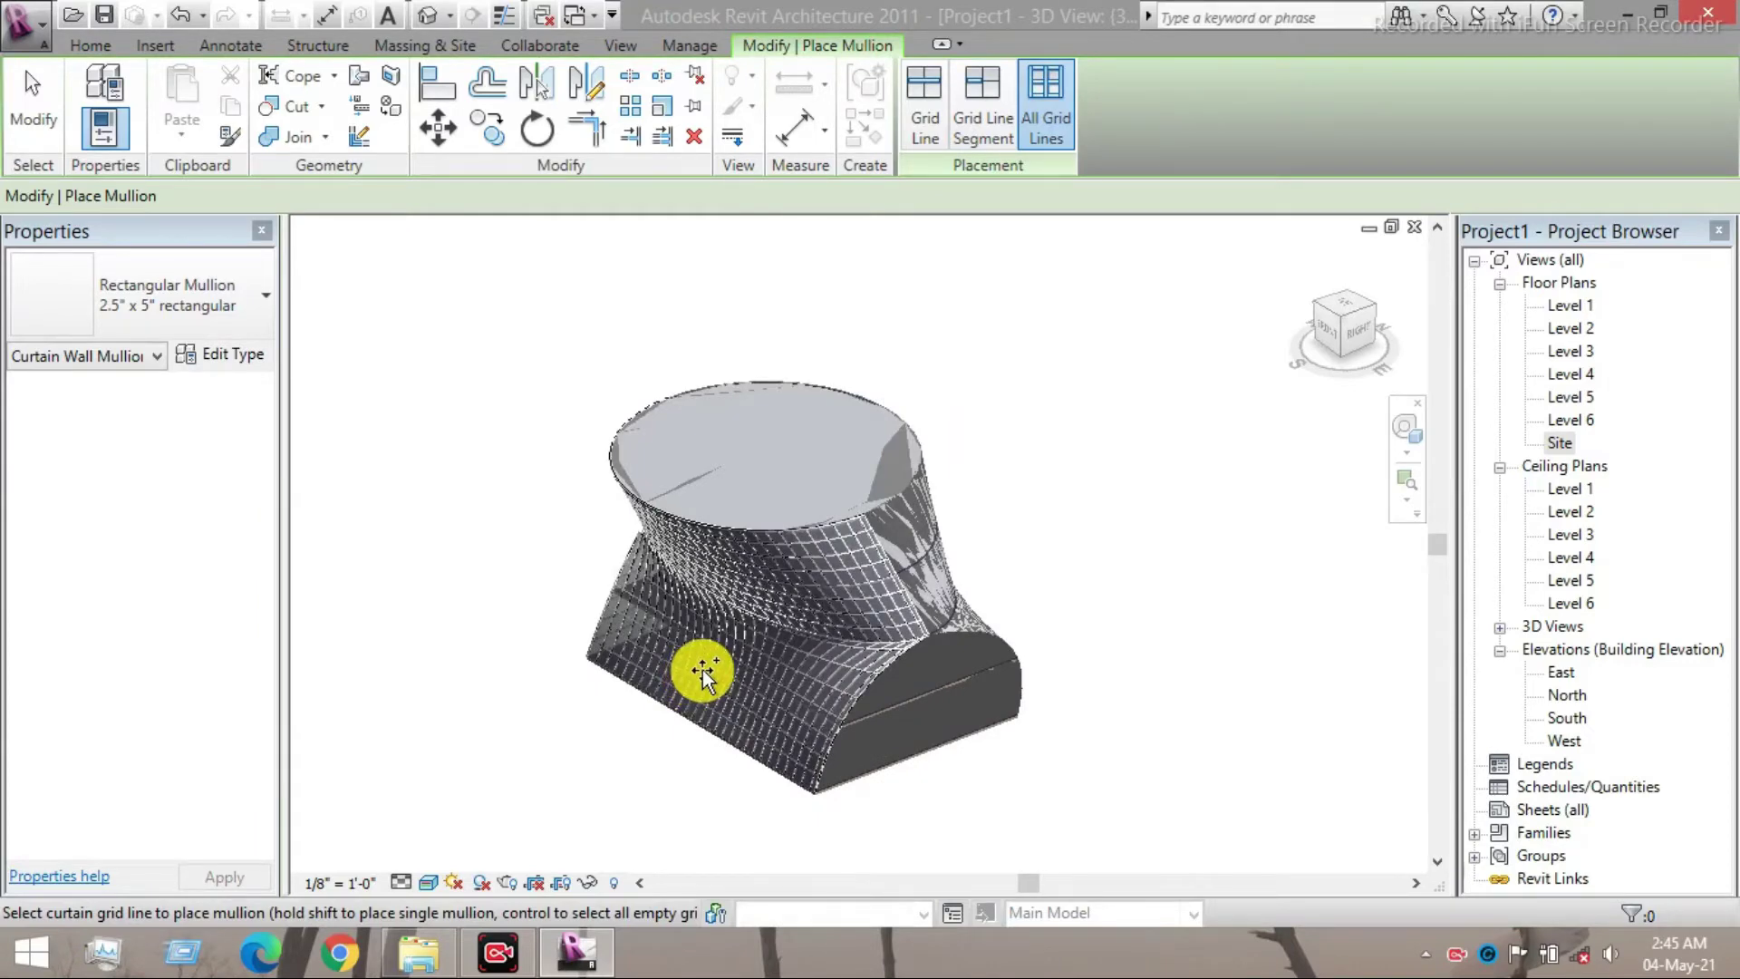
scroll(742, 676, up, 3)
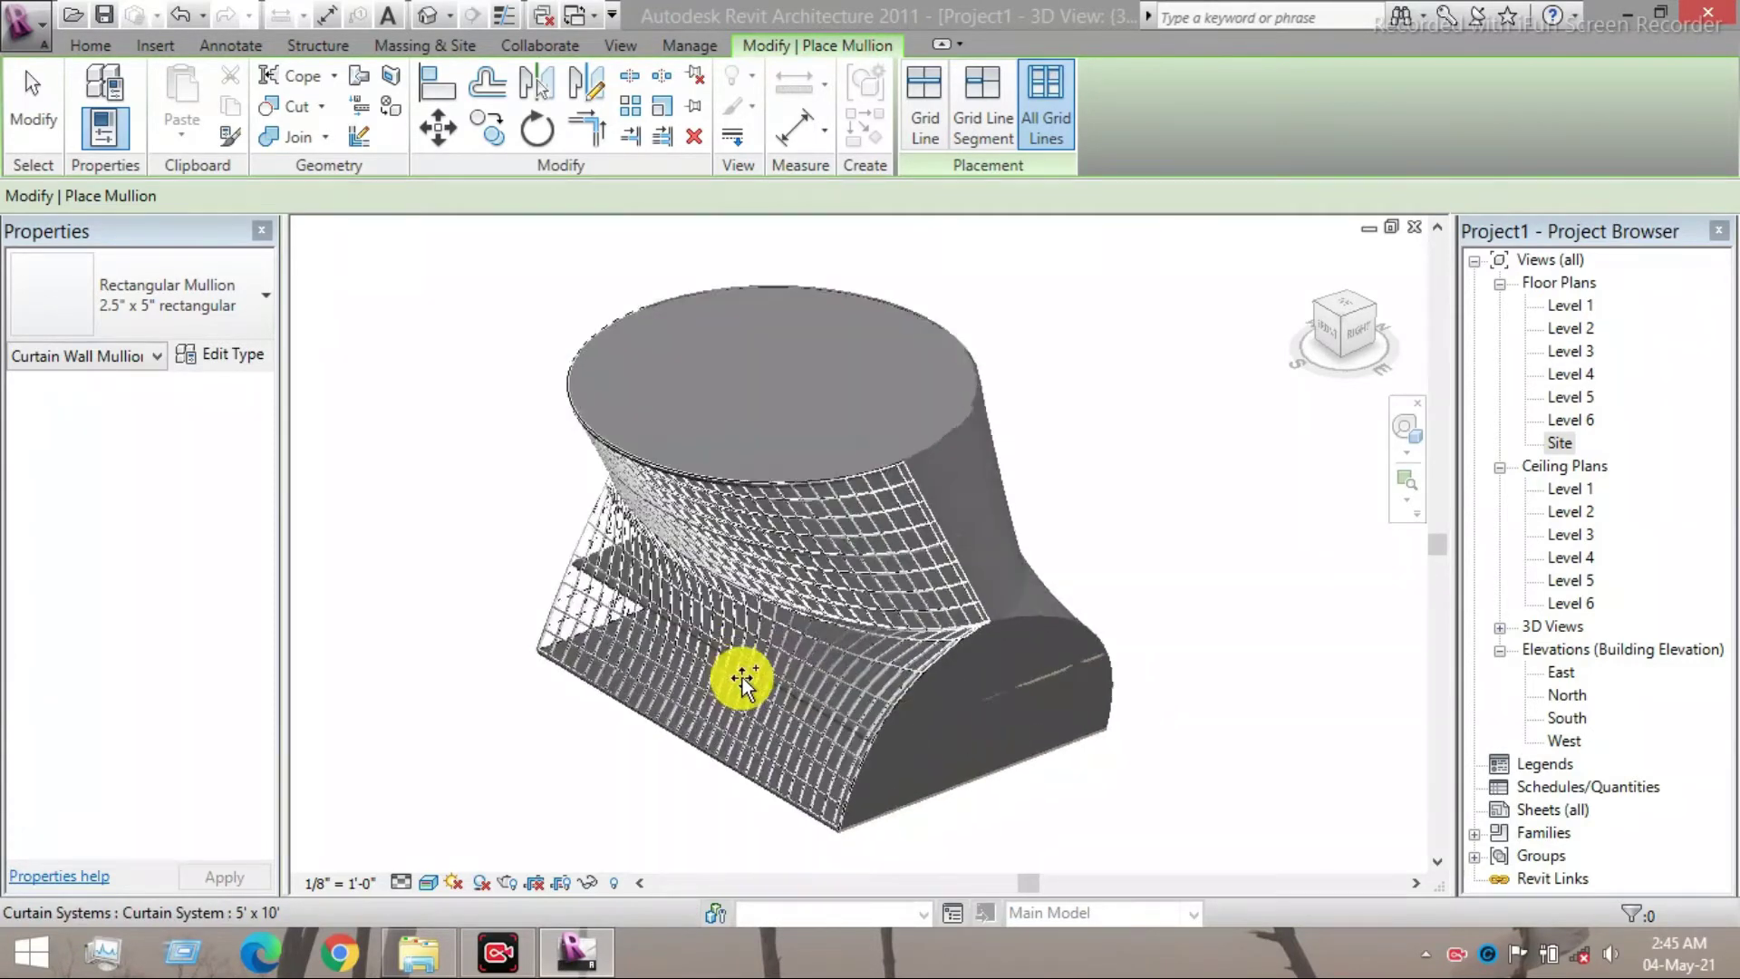
scroll(743, 677, up, 4)
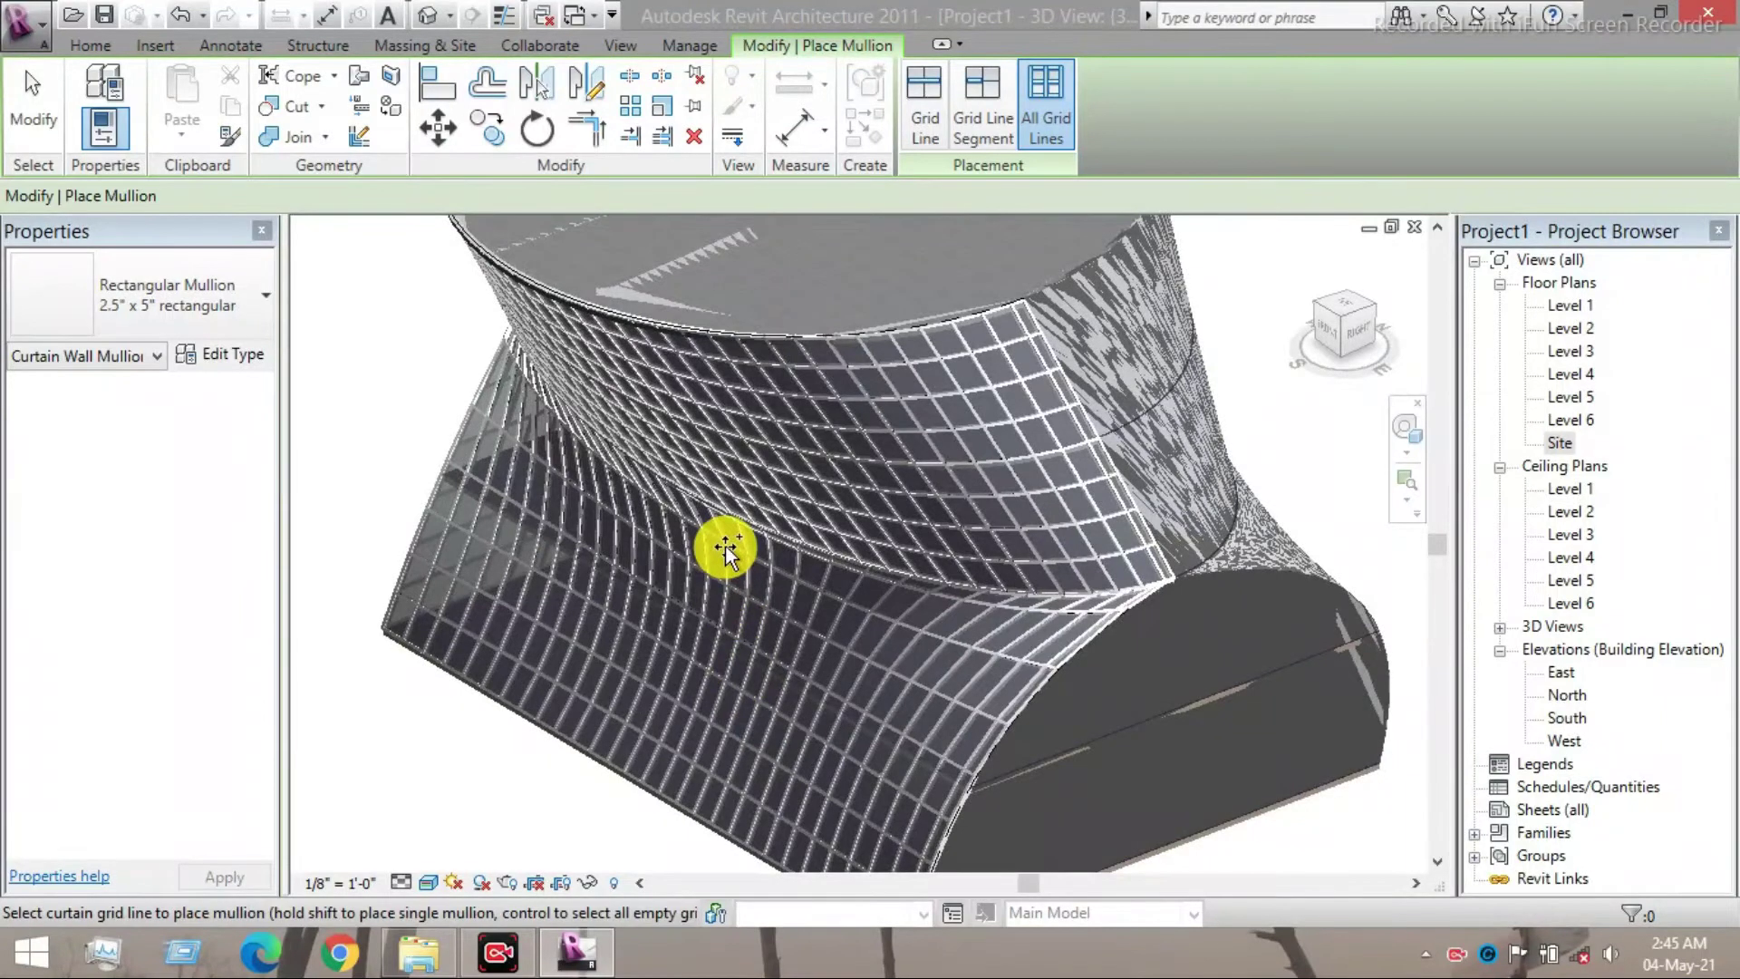
click(674, 456)
scroll(716, 455, down, 5)
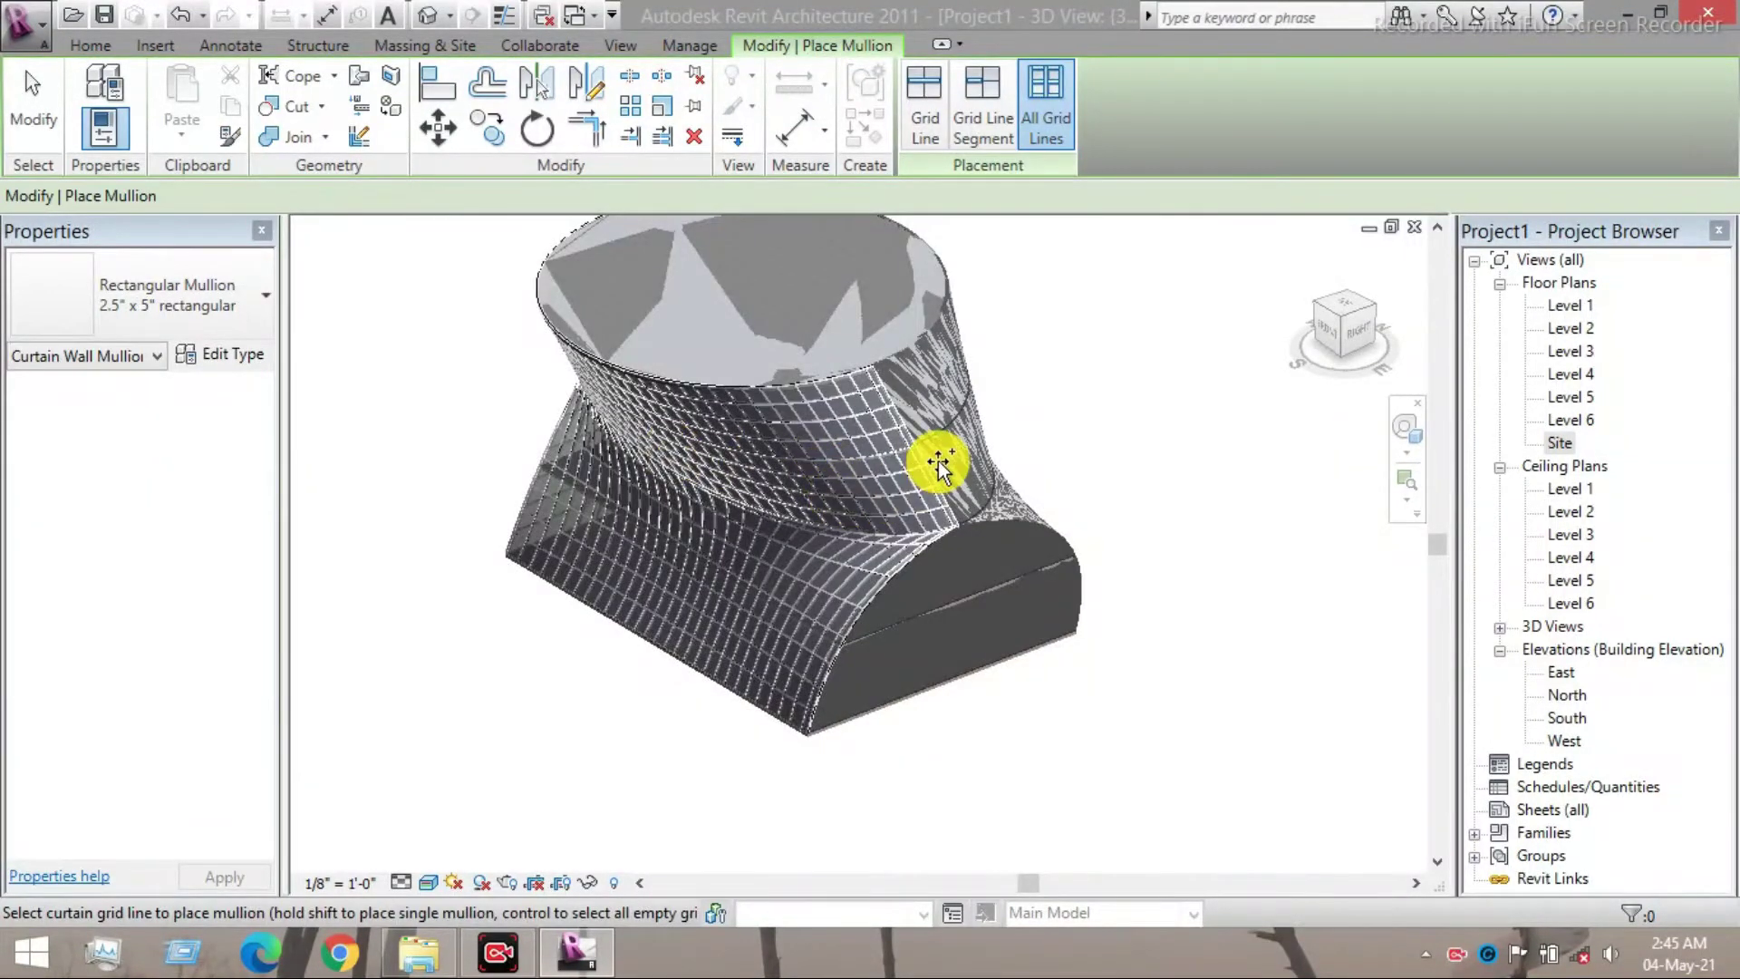
shift+middle_drag(932, 462, 1051, 460)
key(ctrl)
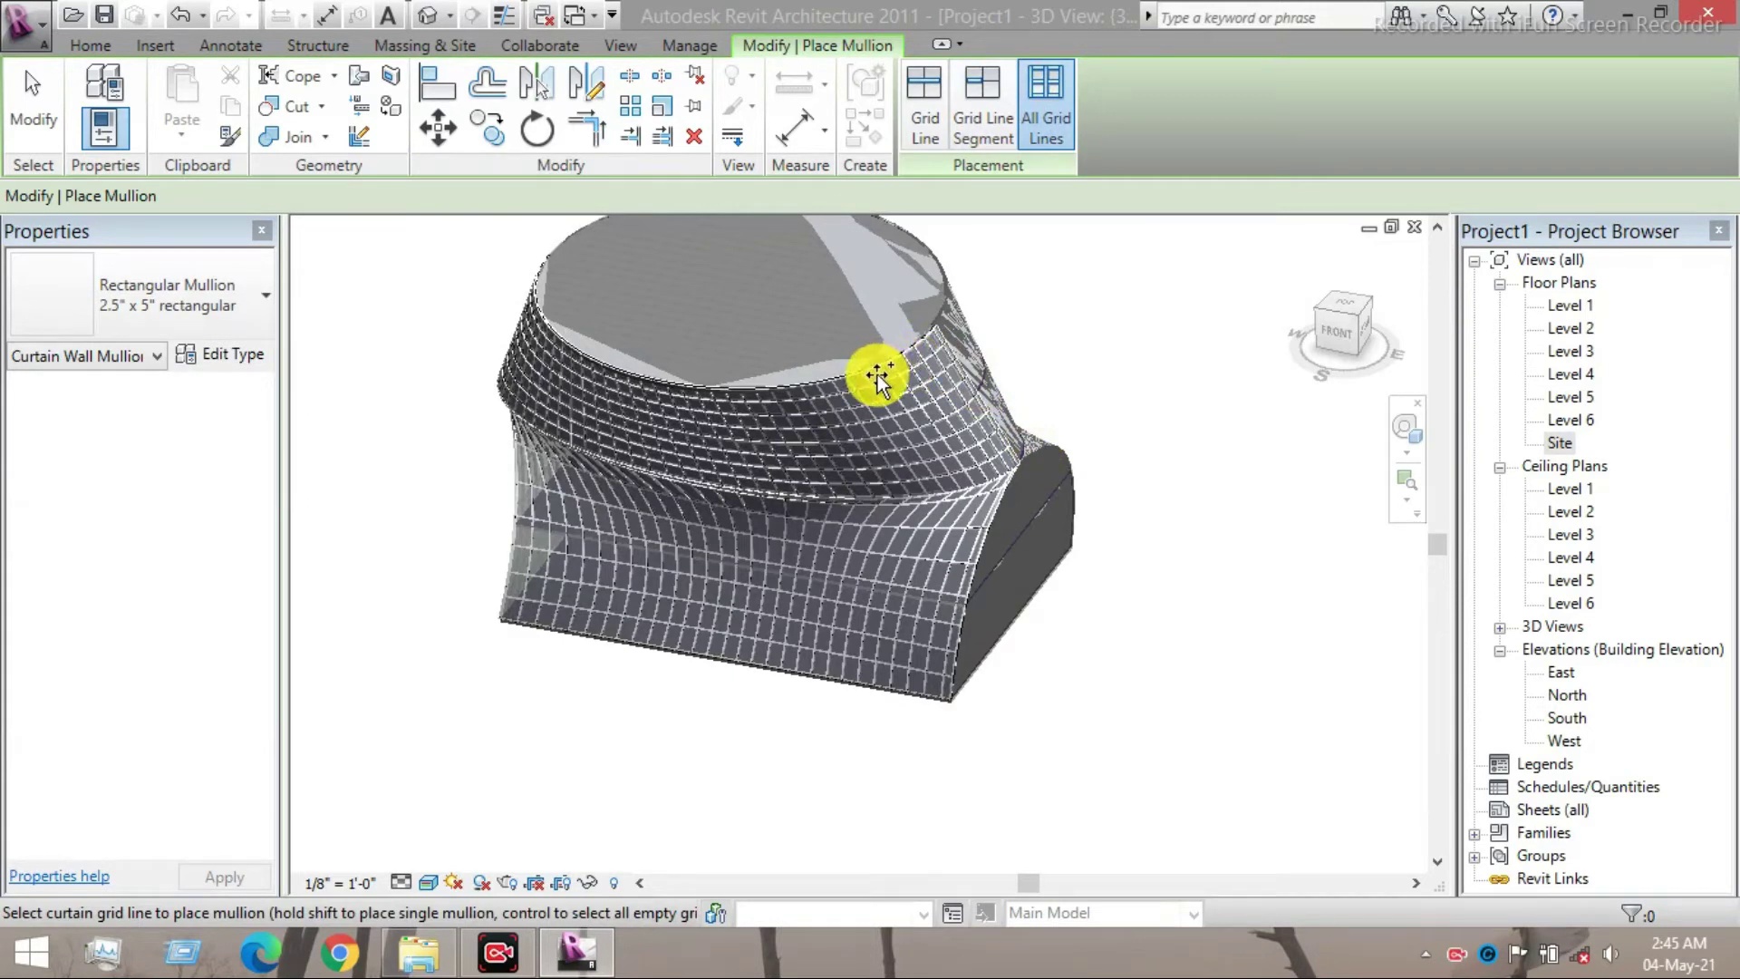
middle_drag(950, 477, 998, 569)
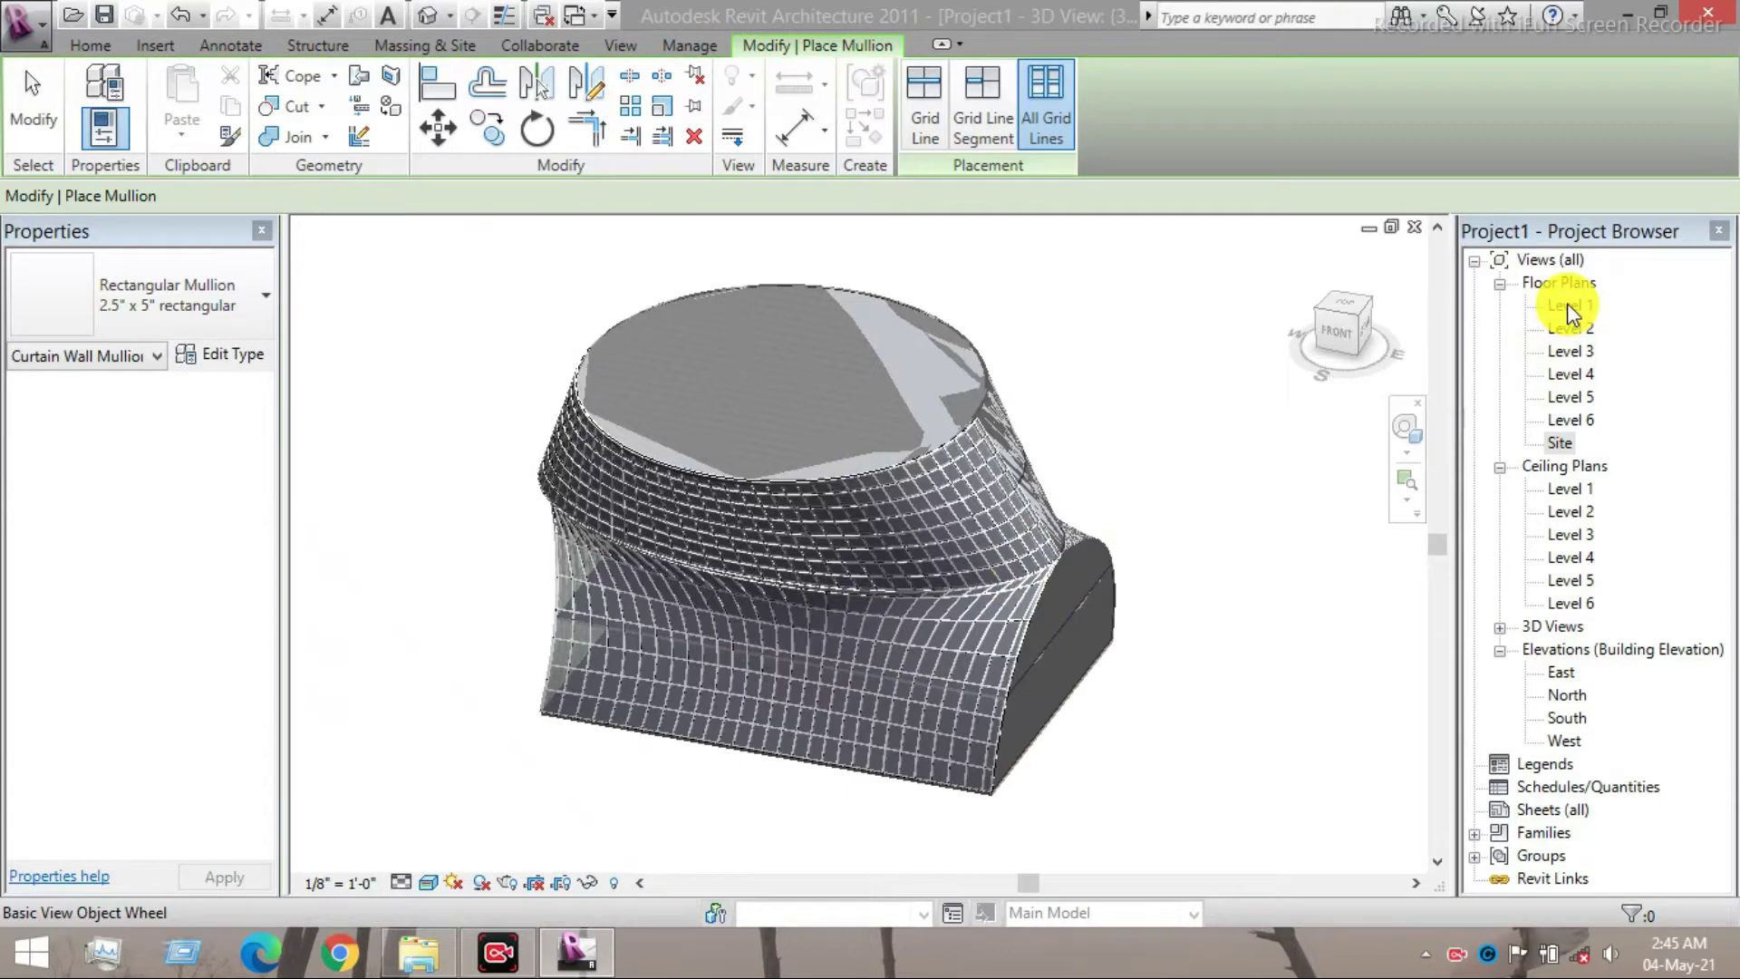
- Open the Level 1 floor plan, and switch to the Site floor plan
double_click(1568, 305)
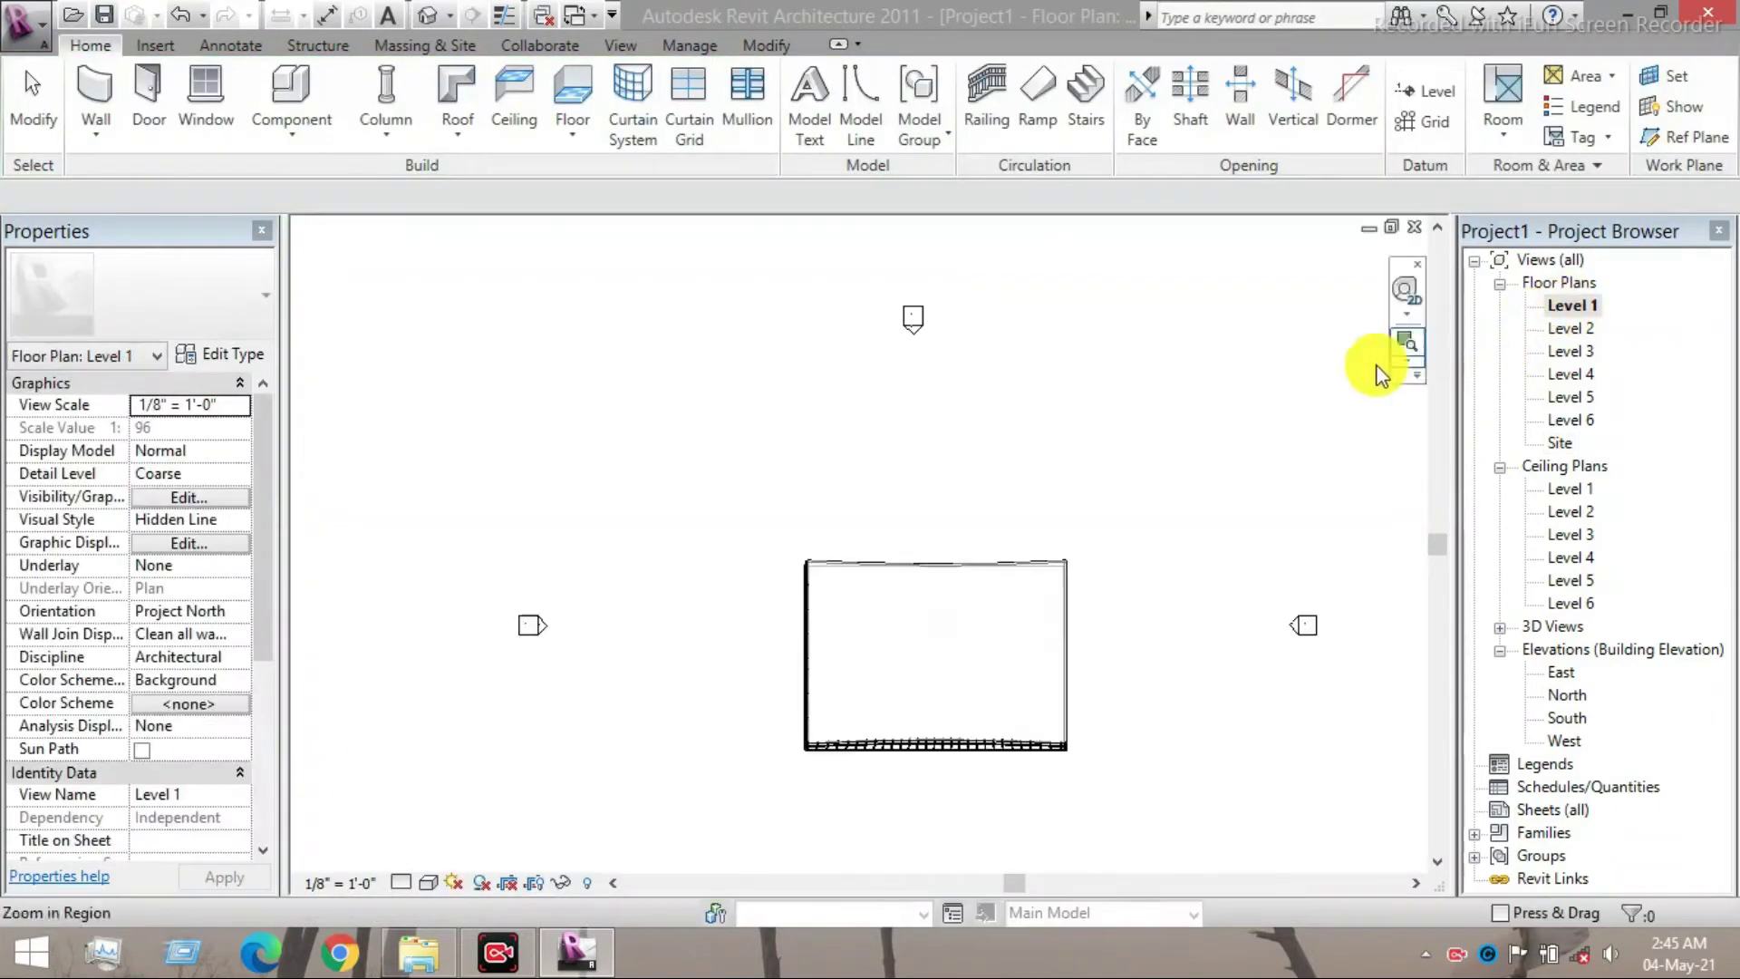
double_click(1557, 444)
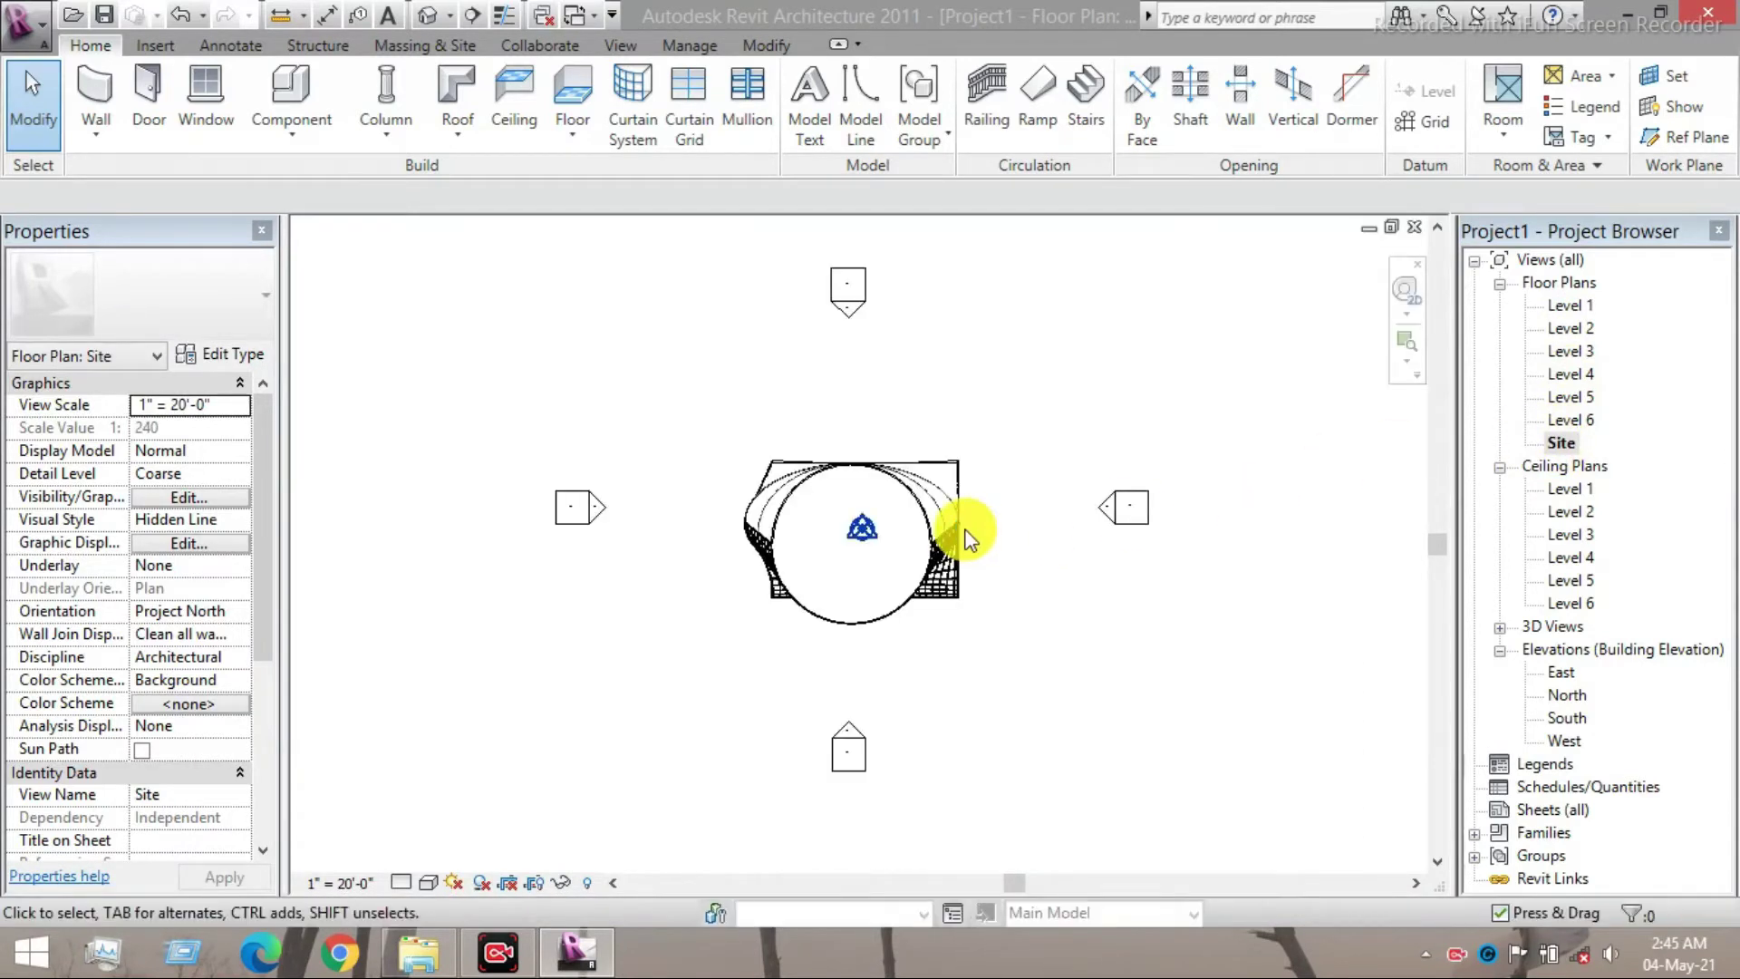
scroll(886, 555, up, 4)
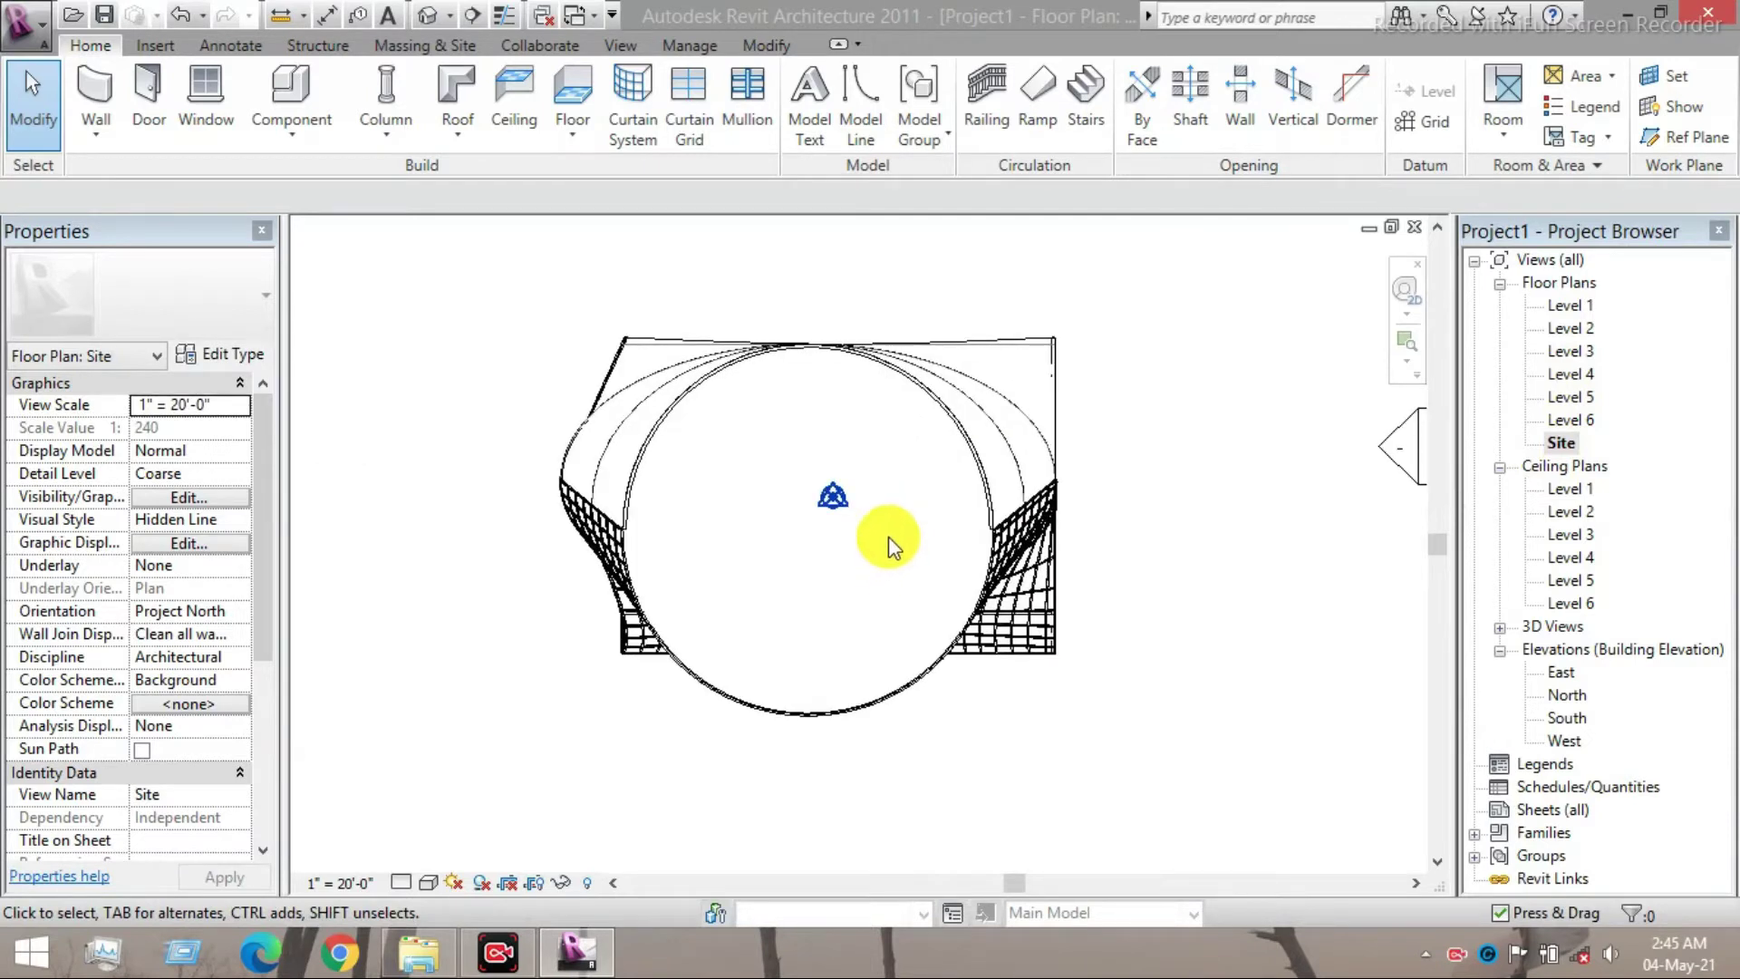
click(386, 131)
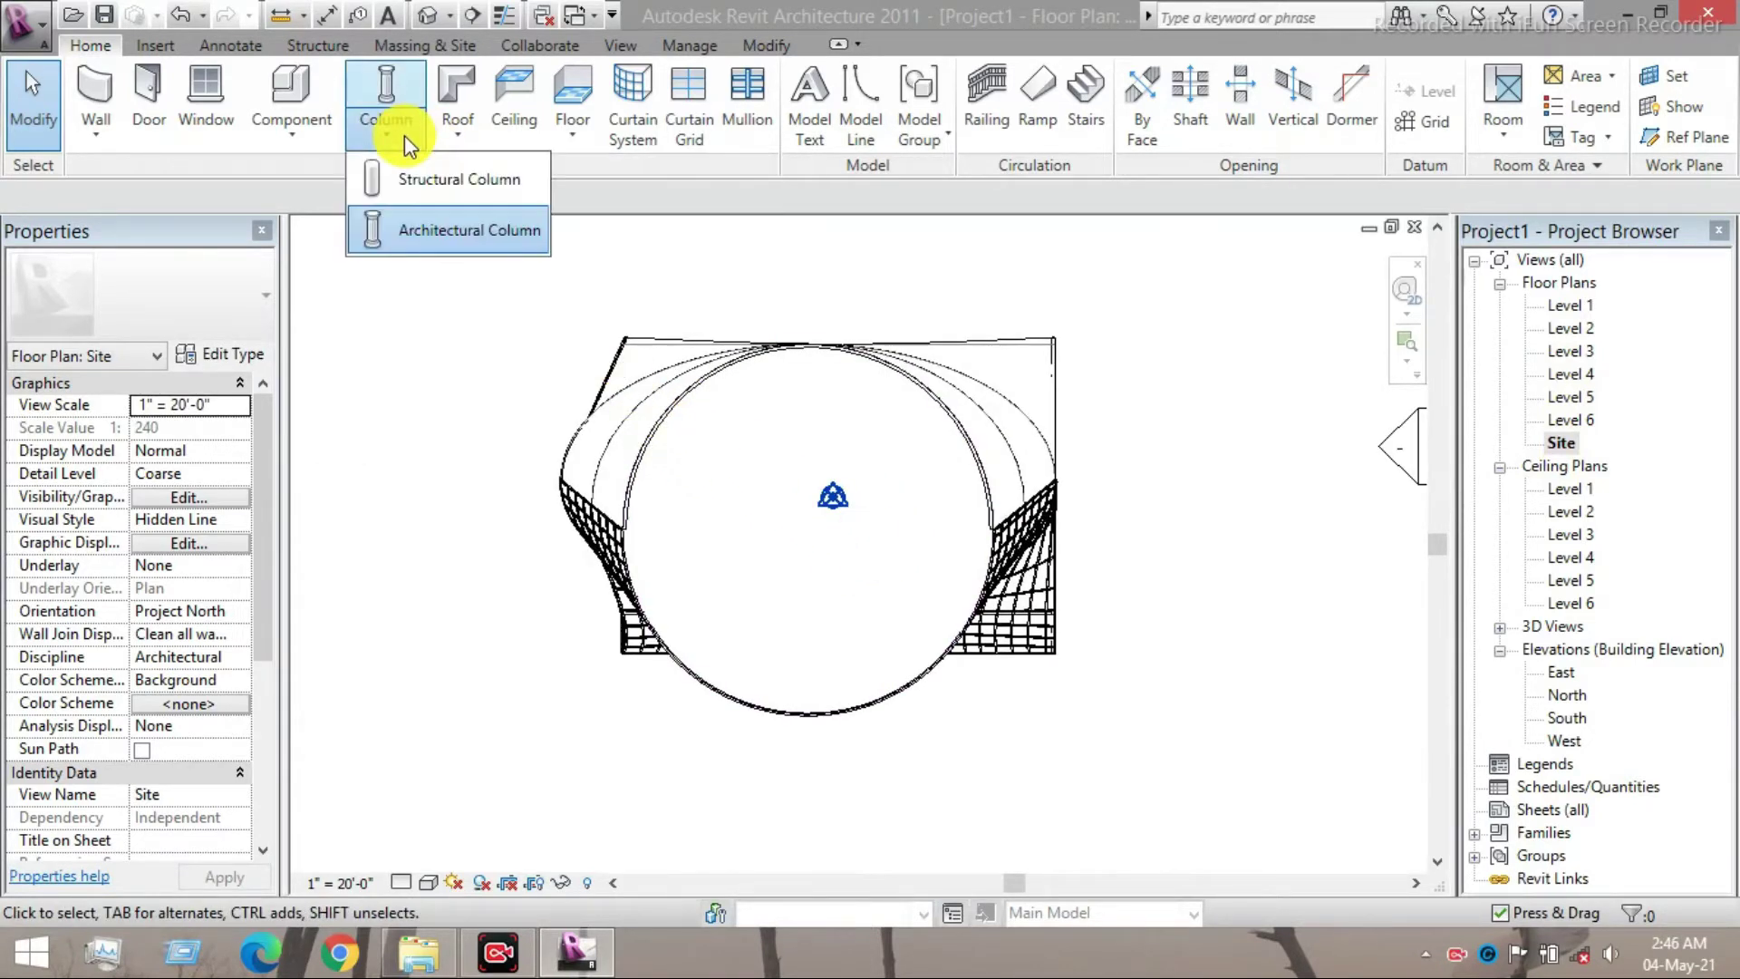
click(435, 230)
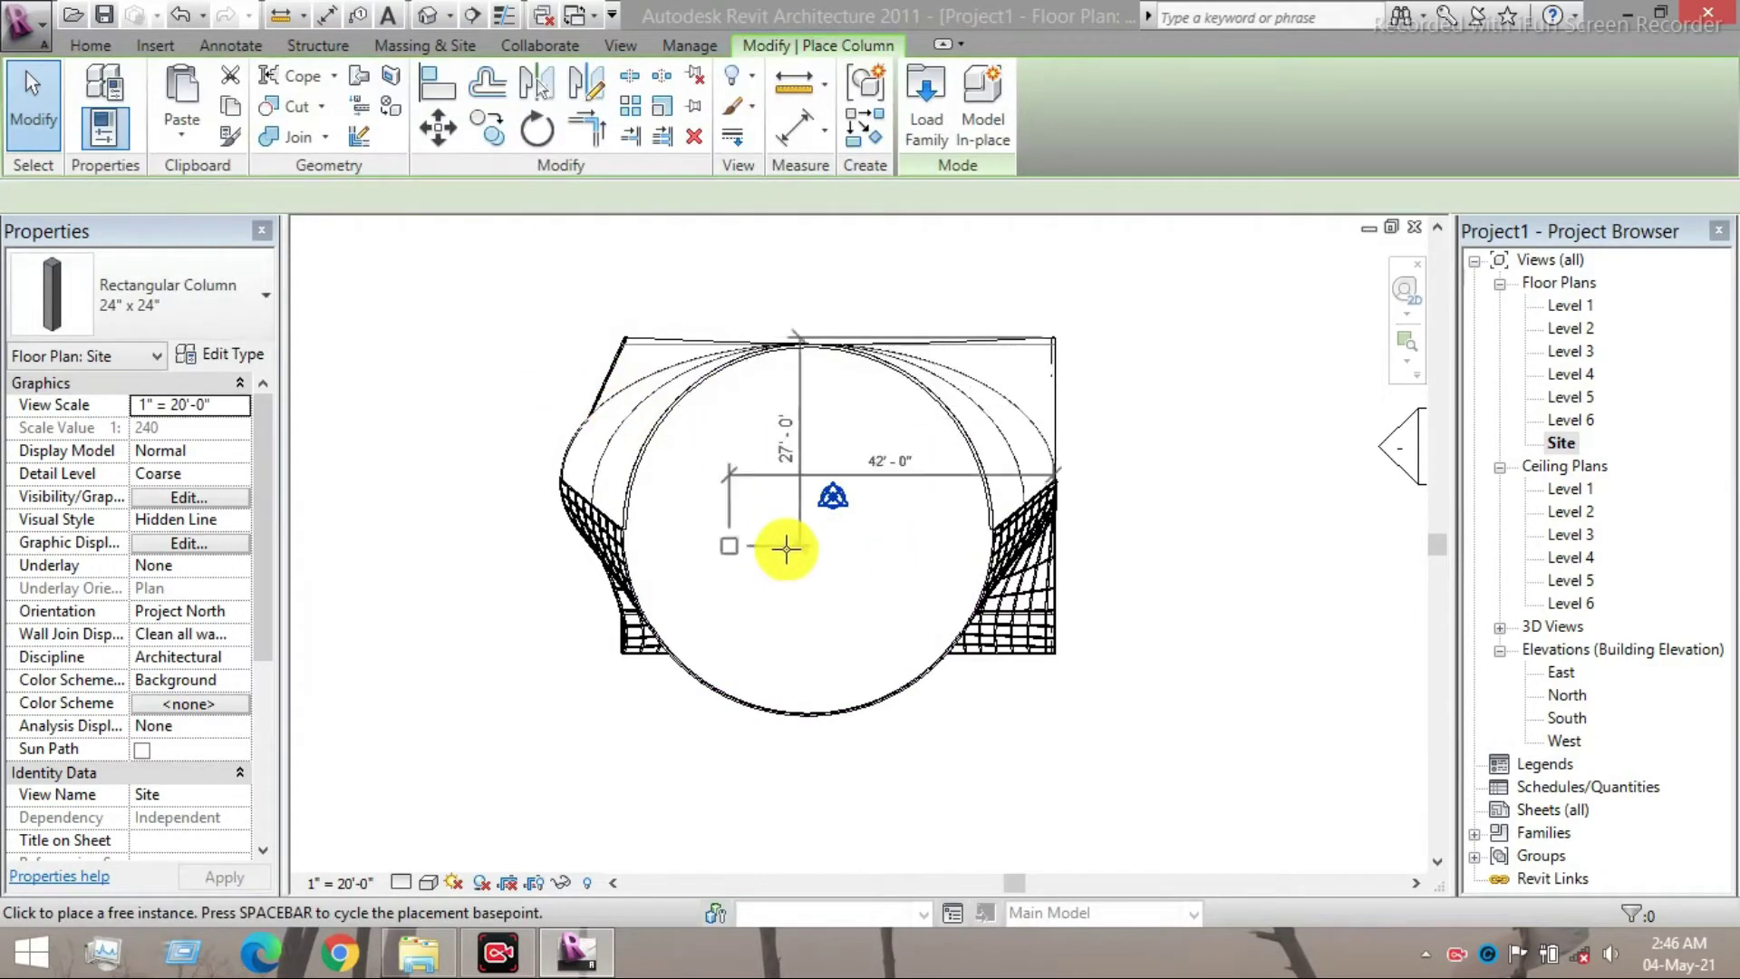
click(814, 492)
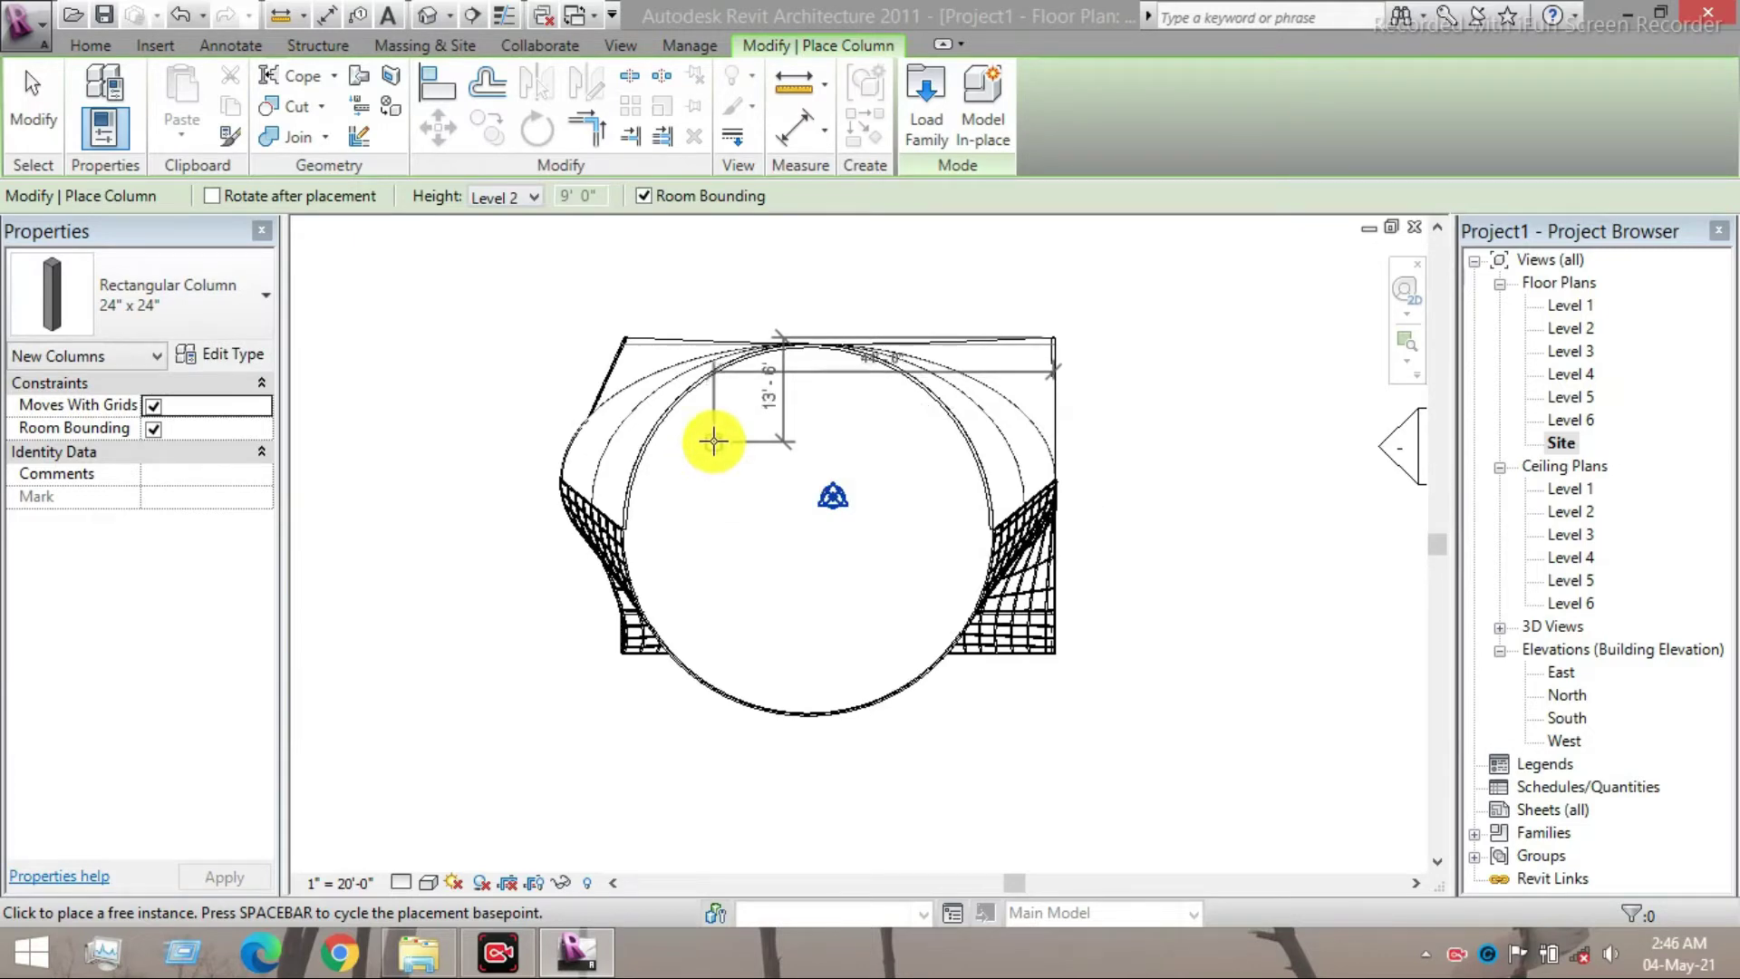
key(Escape)
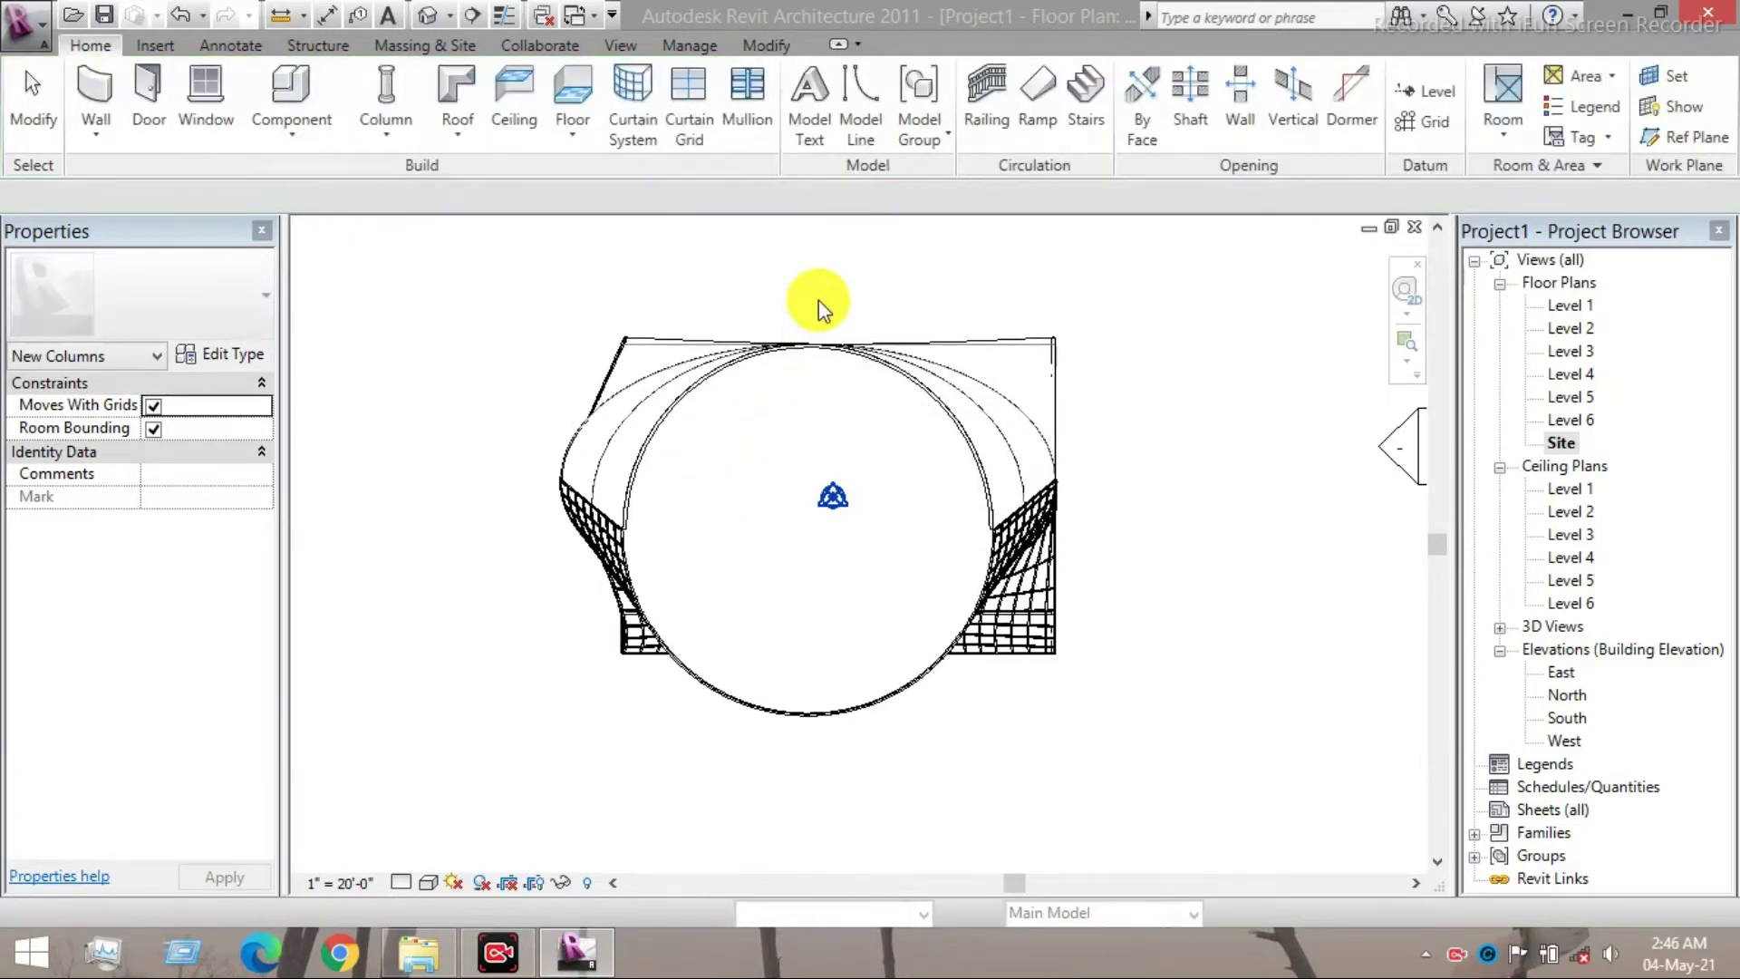
scroll(819, 303, down, 1)
middle_drag(819, 303, 826, 362)
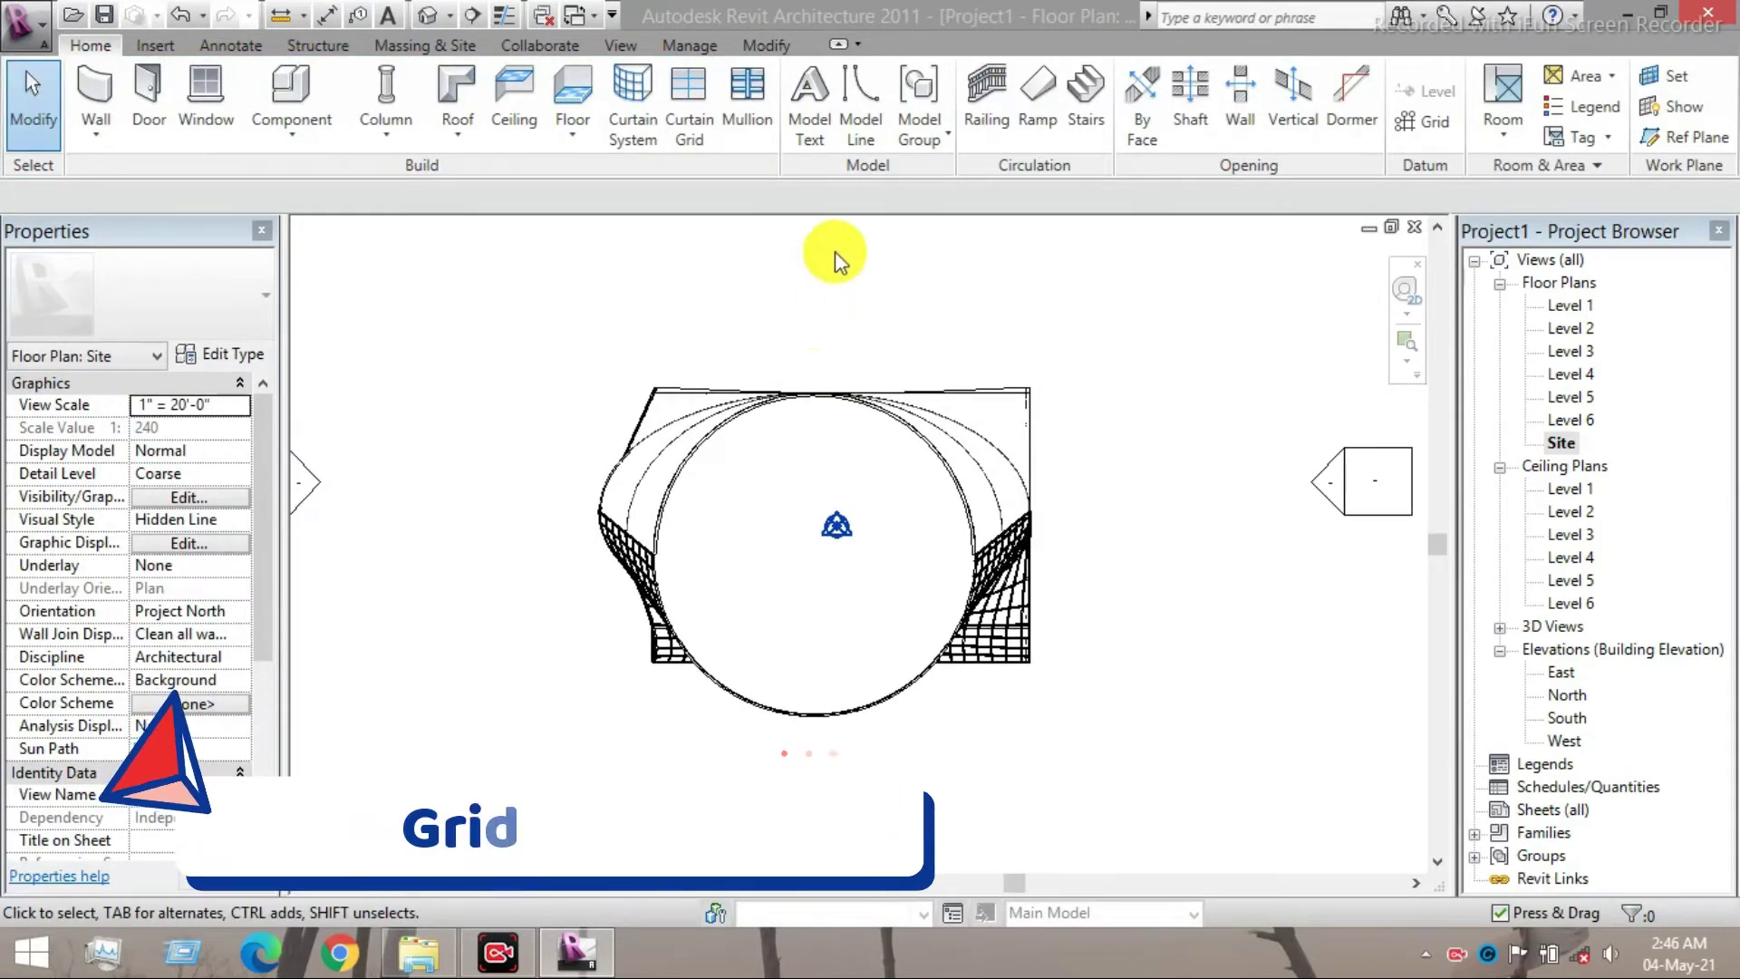
- Draw a vertical grid line through the left part of the building, from below the circular roof to above the straight rear wall
click(1409, 127)
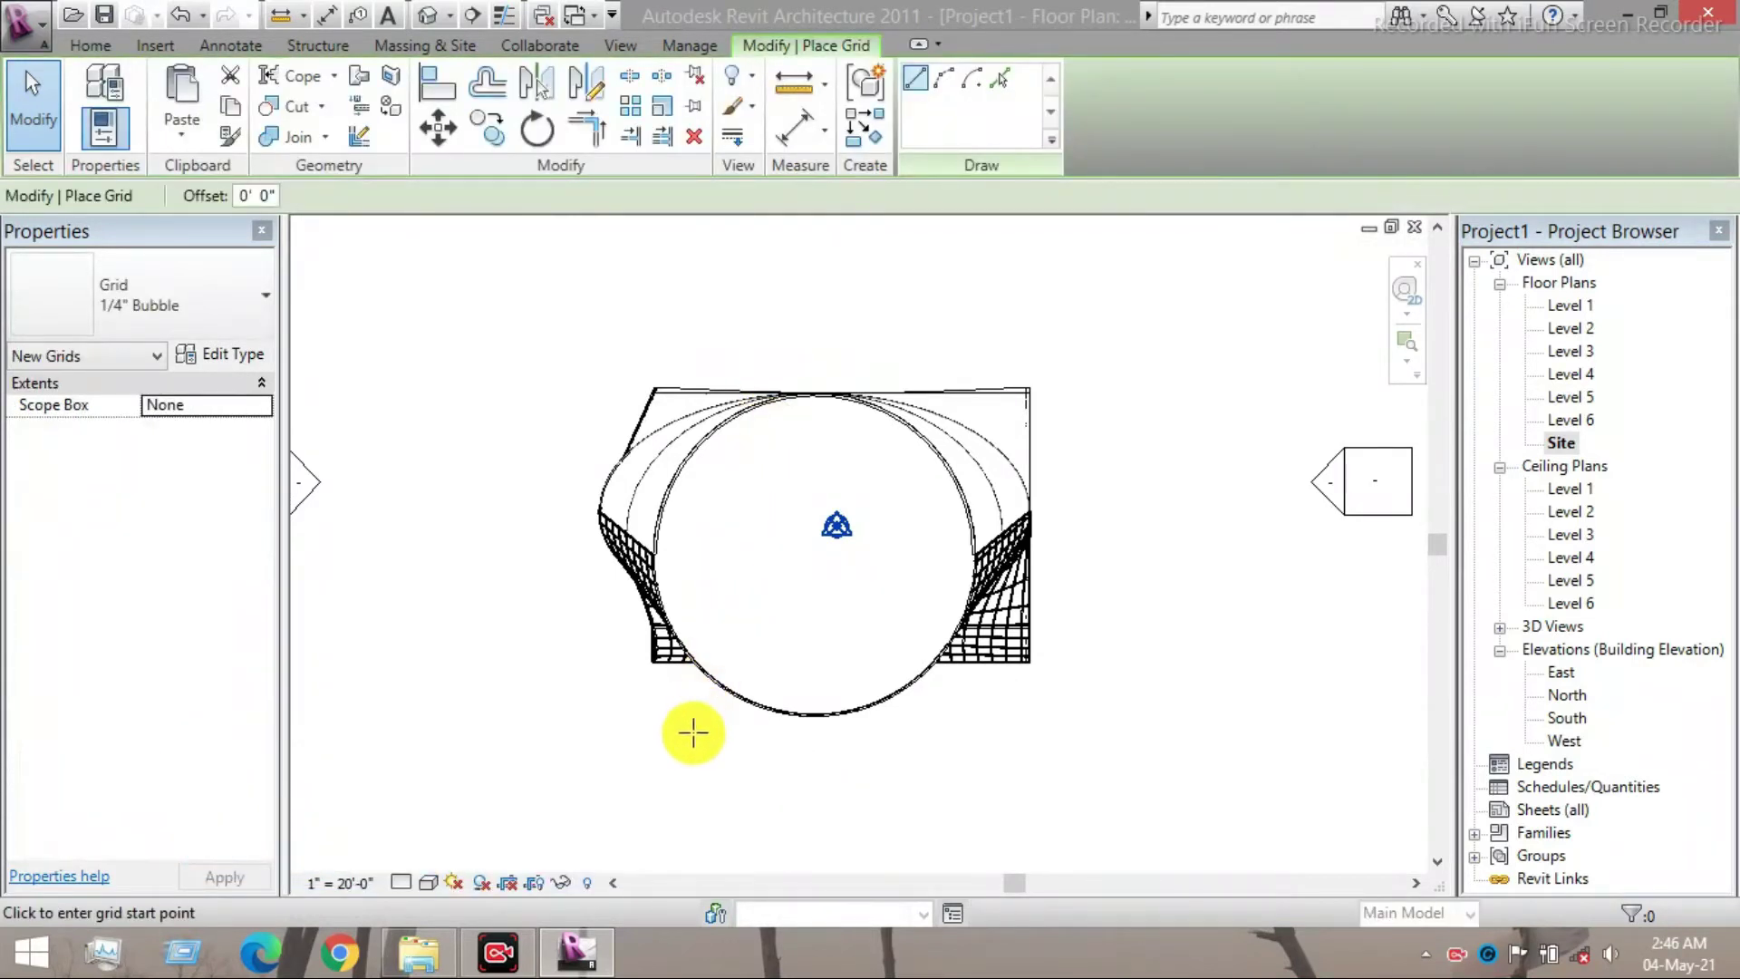
click(694, 745)
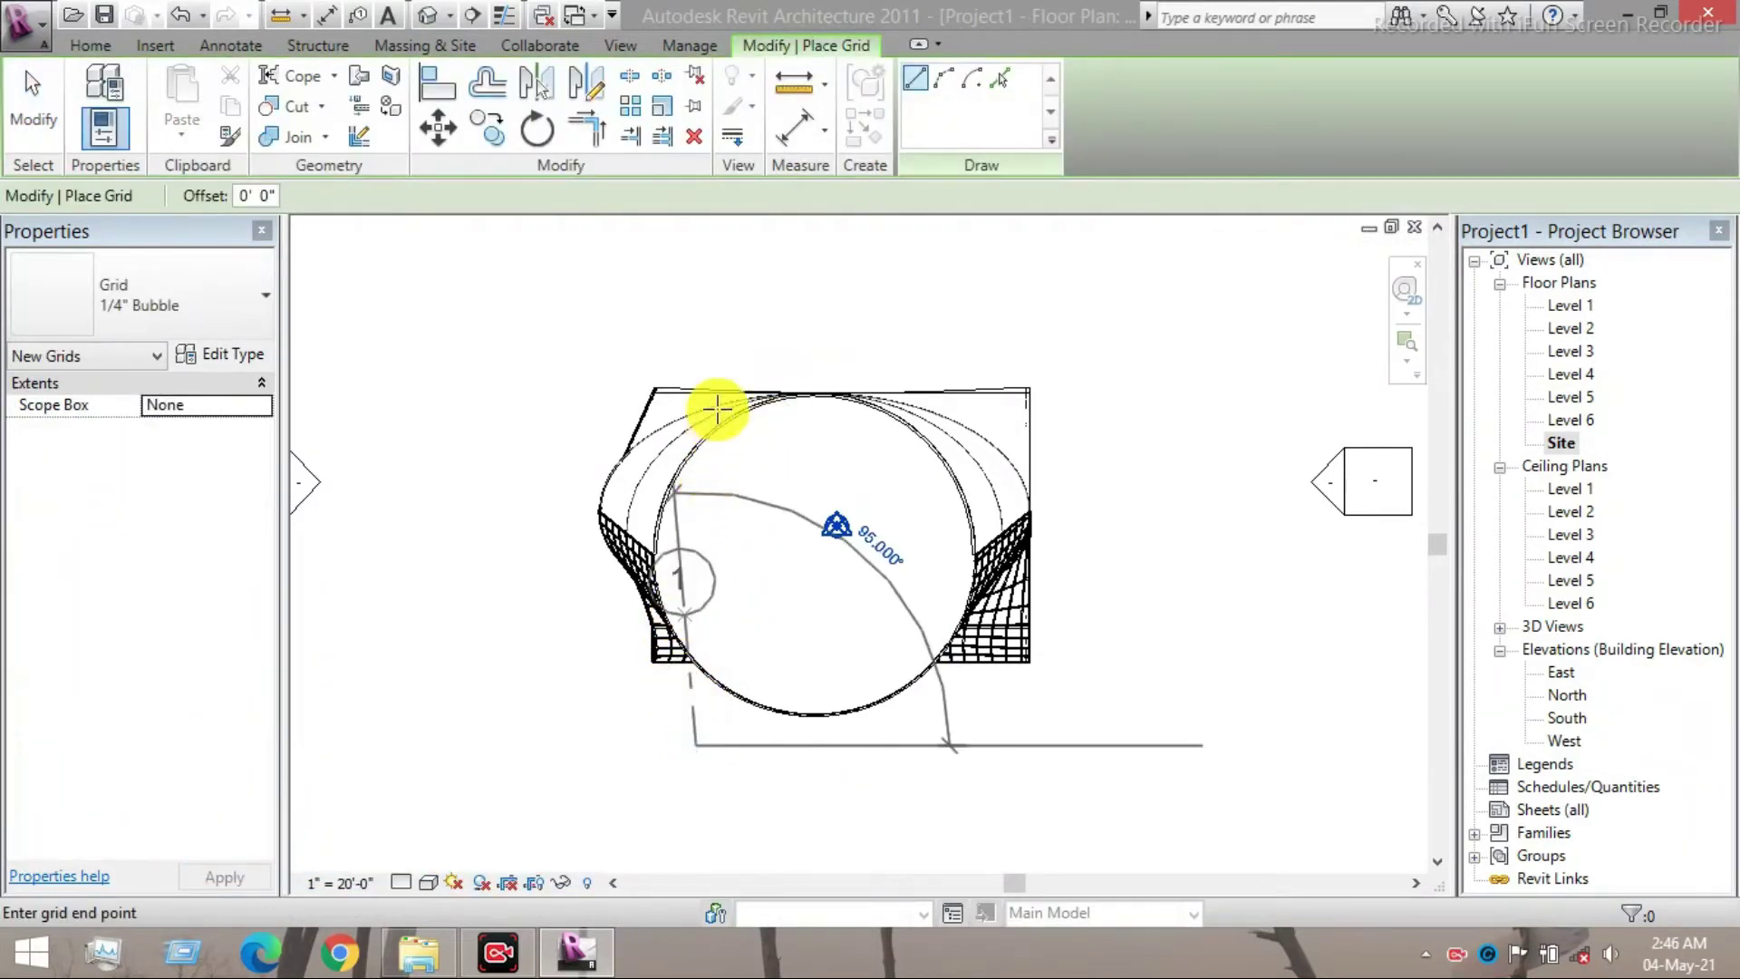
click(692, 328)
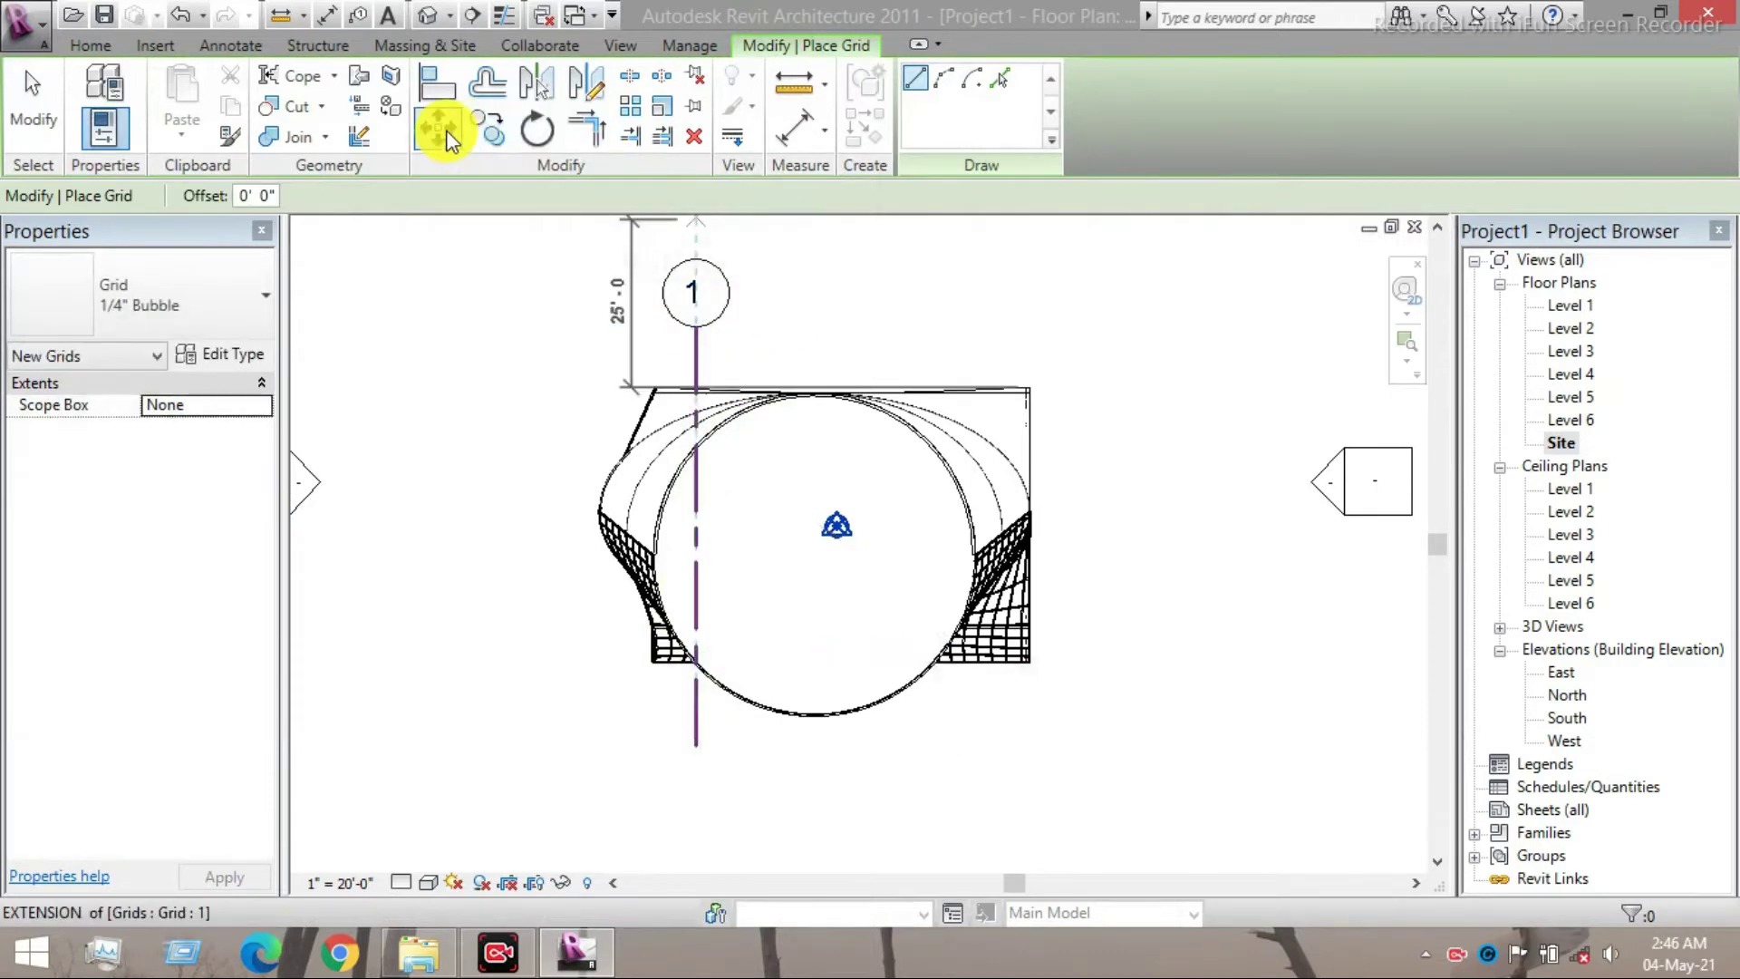
key(Escape)
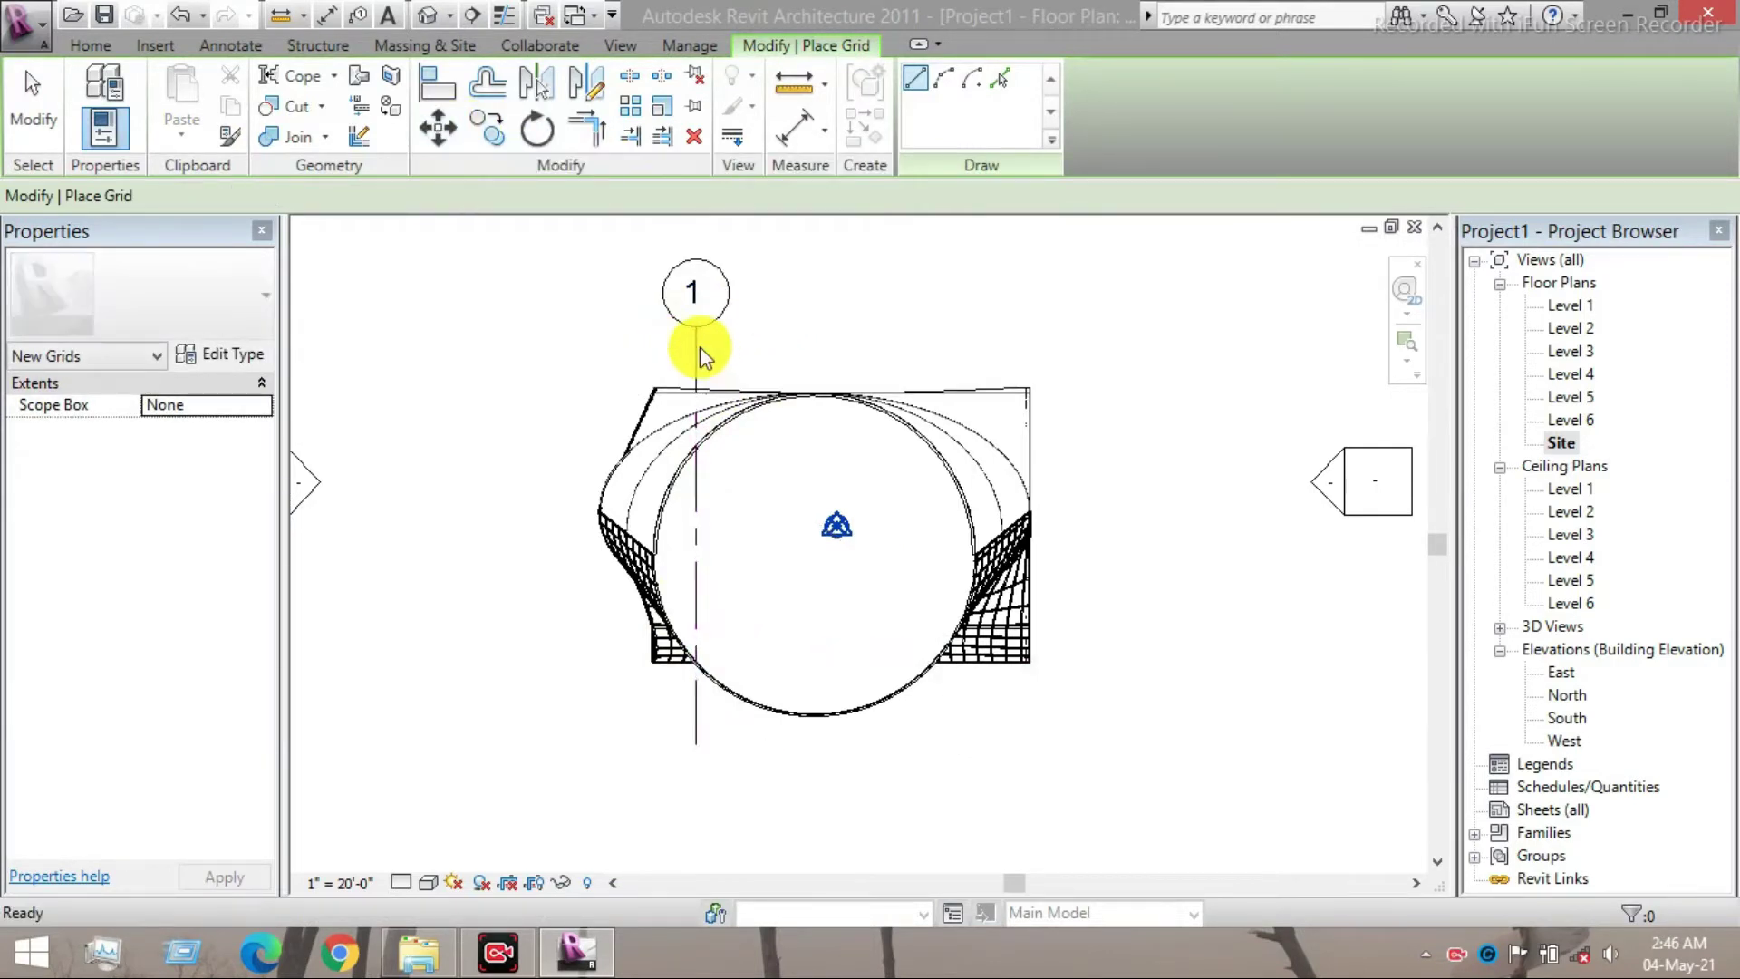
key(Escape)
- Copy grid 1 horizontally 15' to the right
click(691, 372)
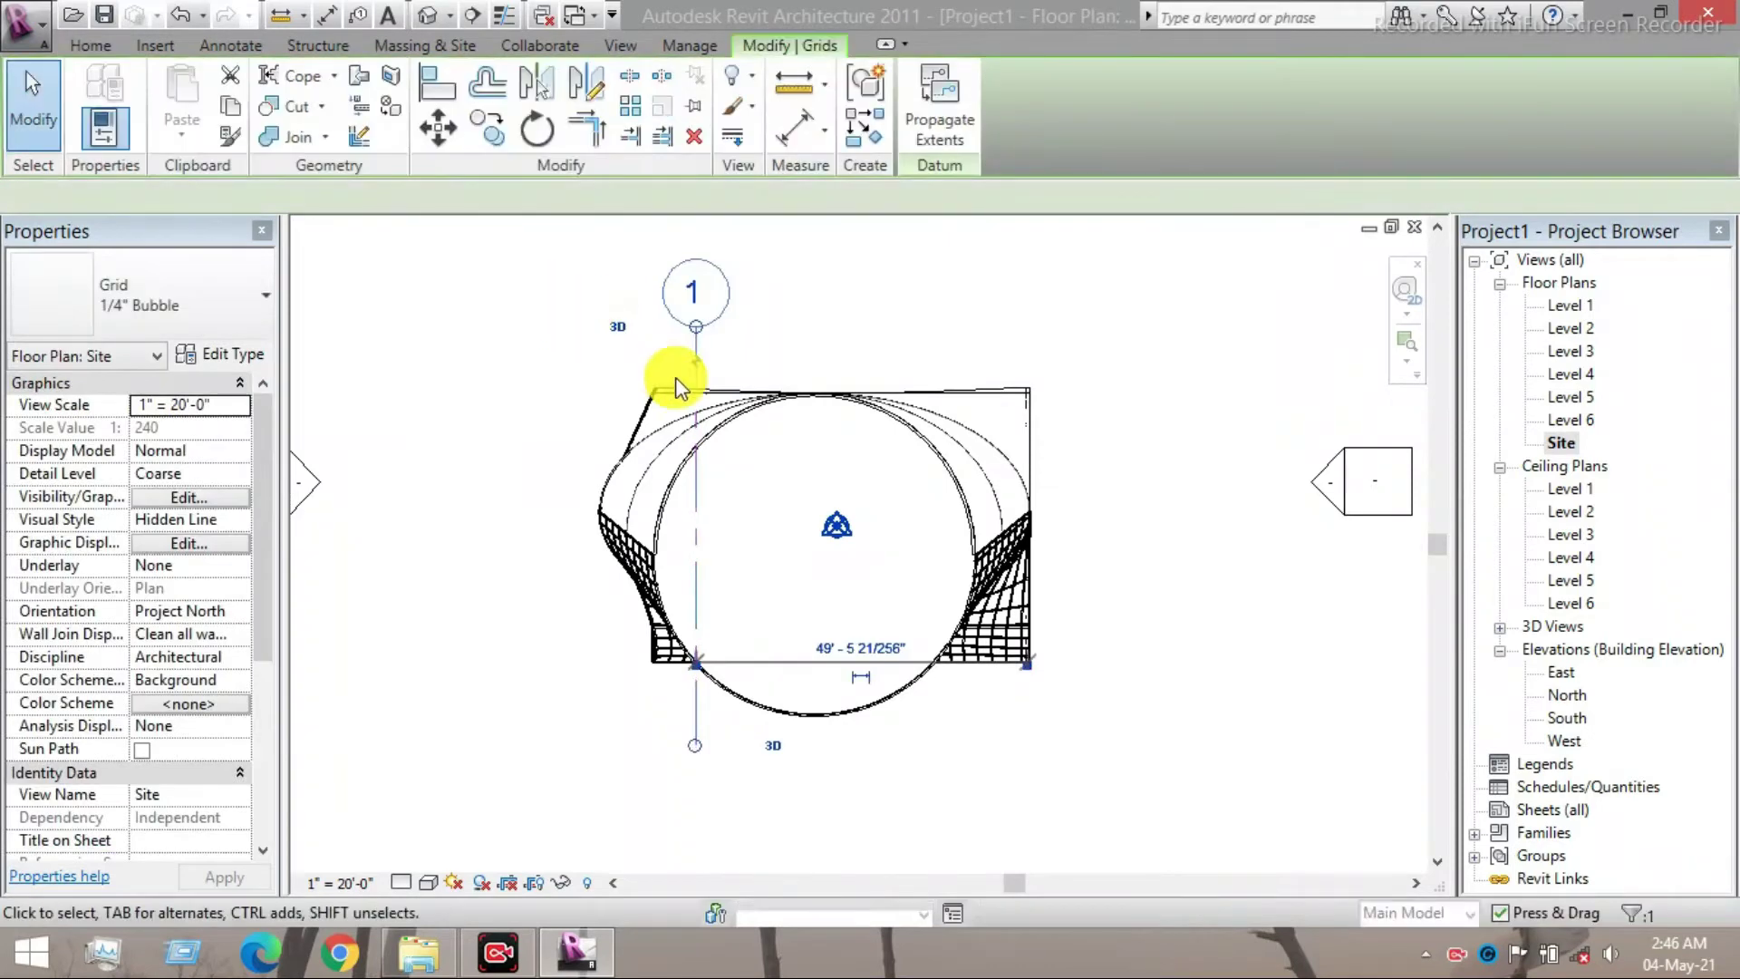
click(480, 138)
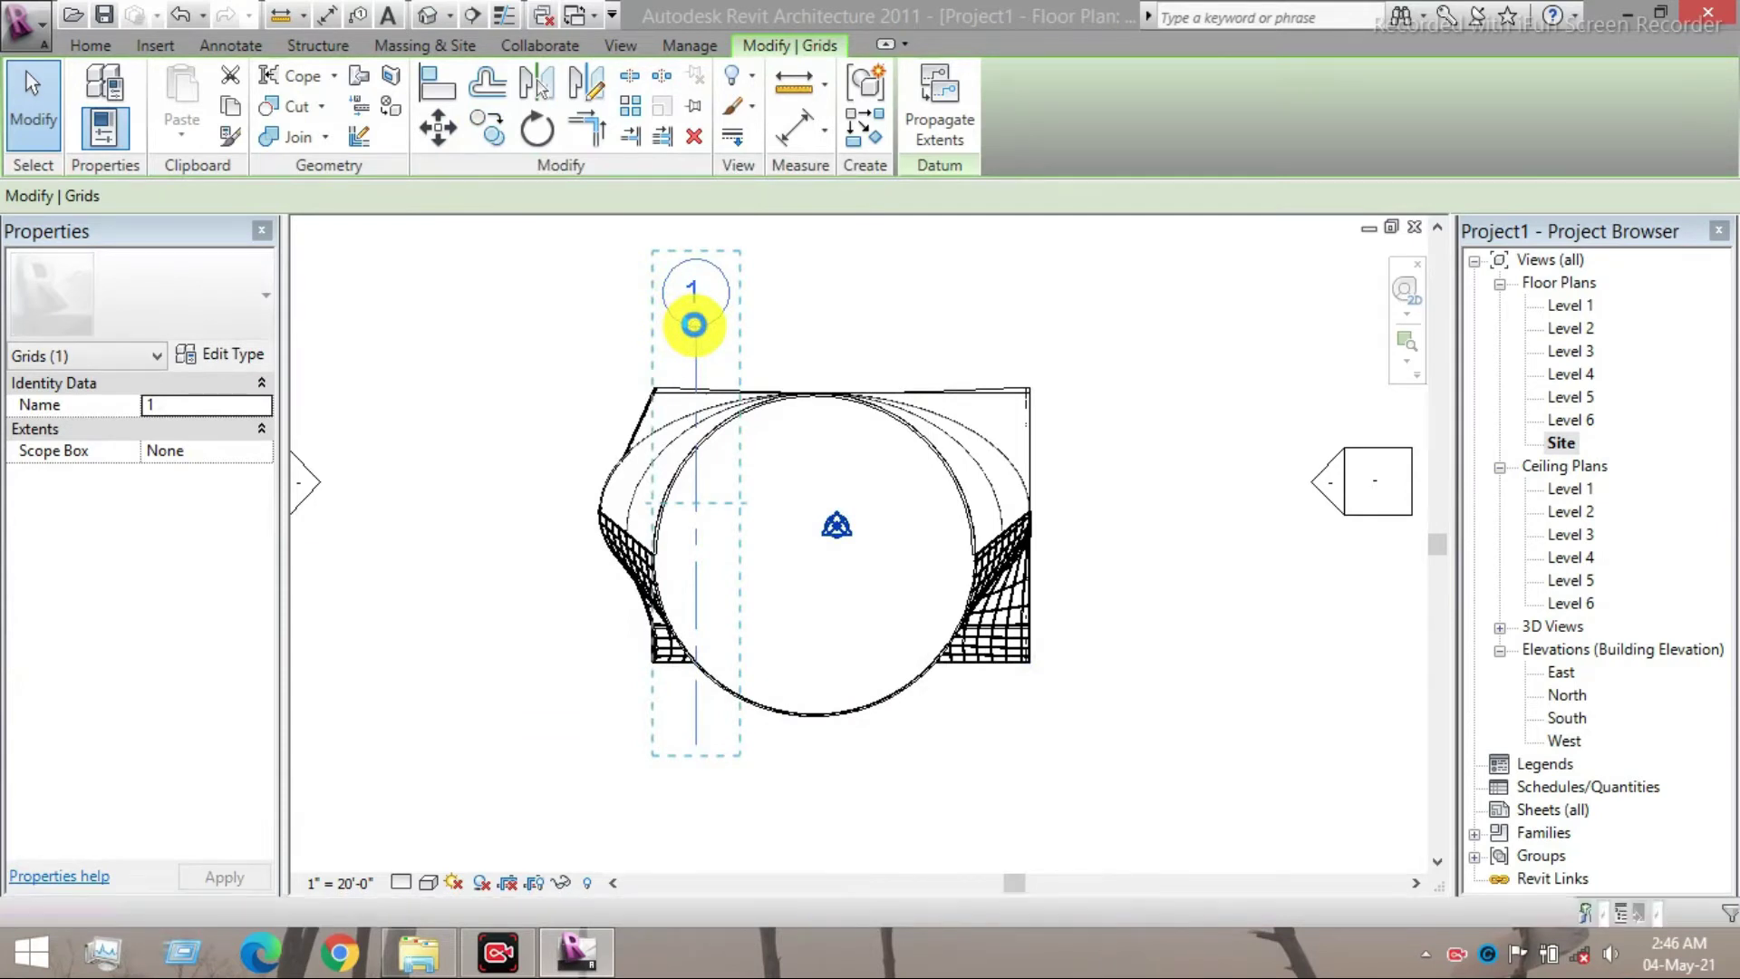
click(695, 335)
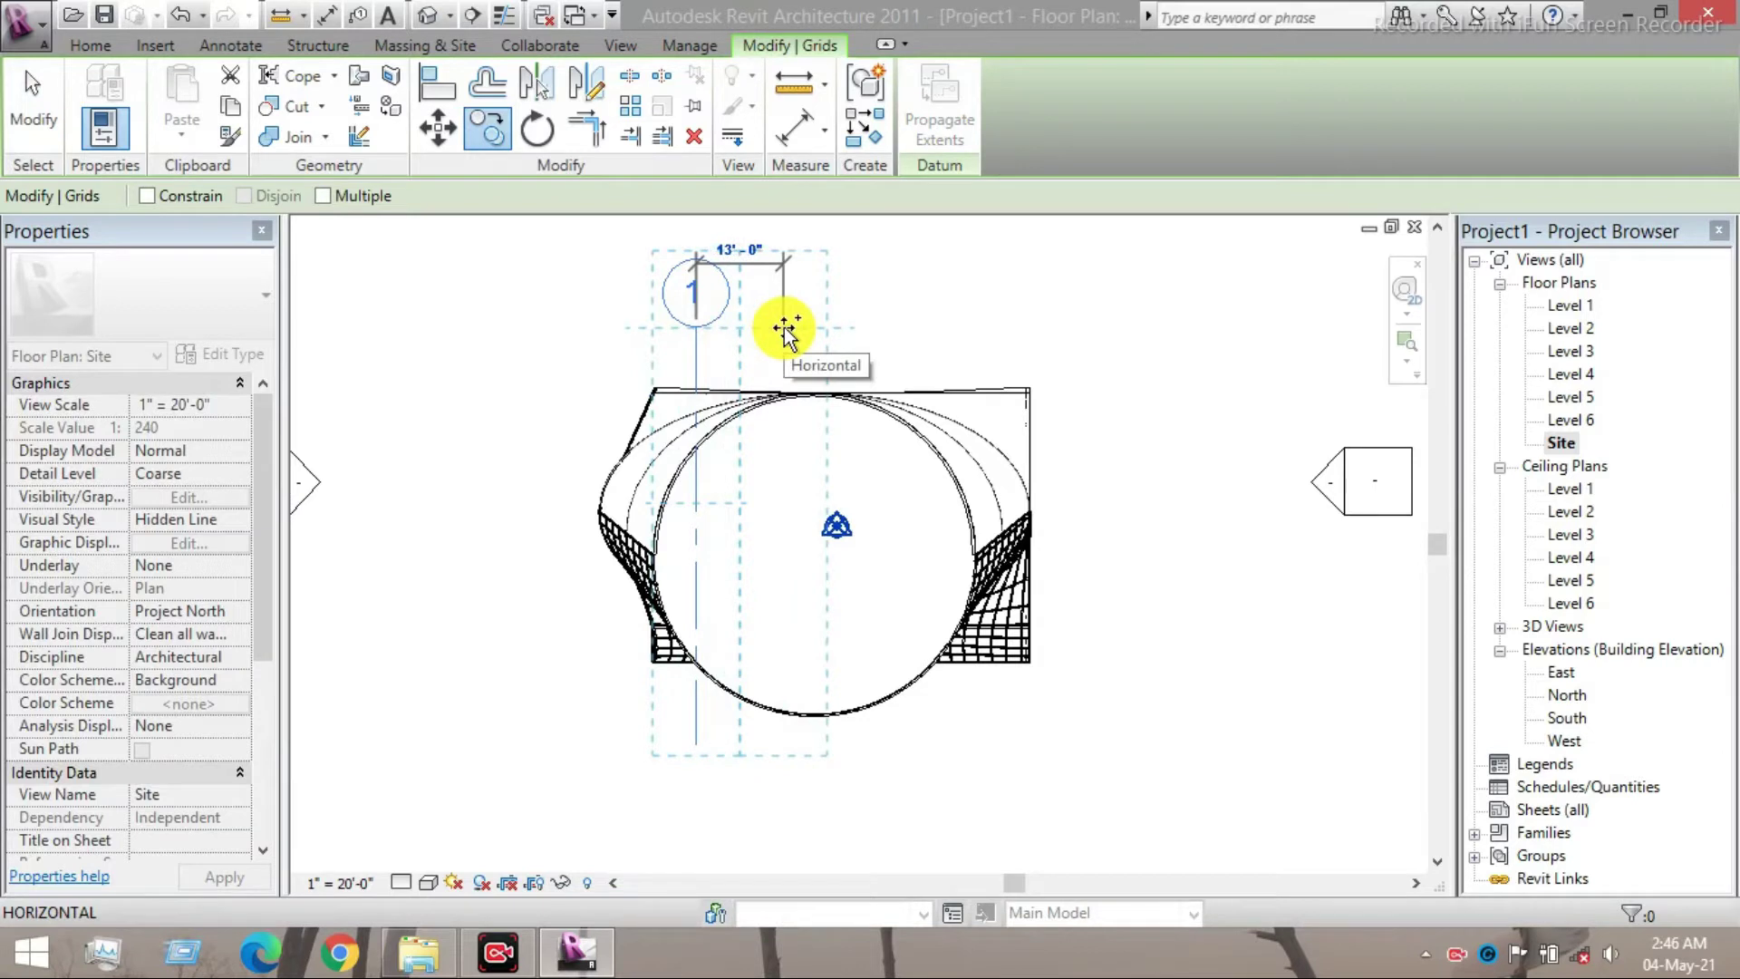
text(1)
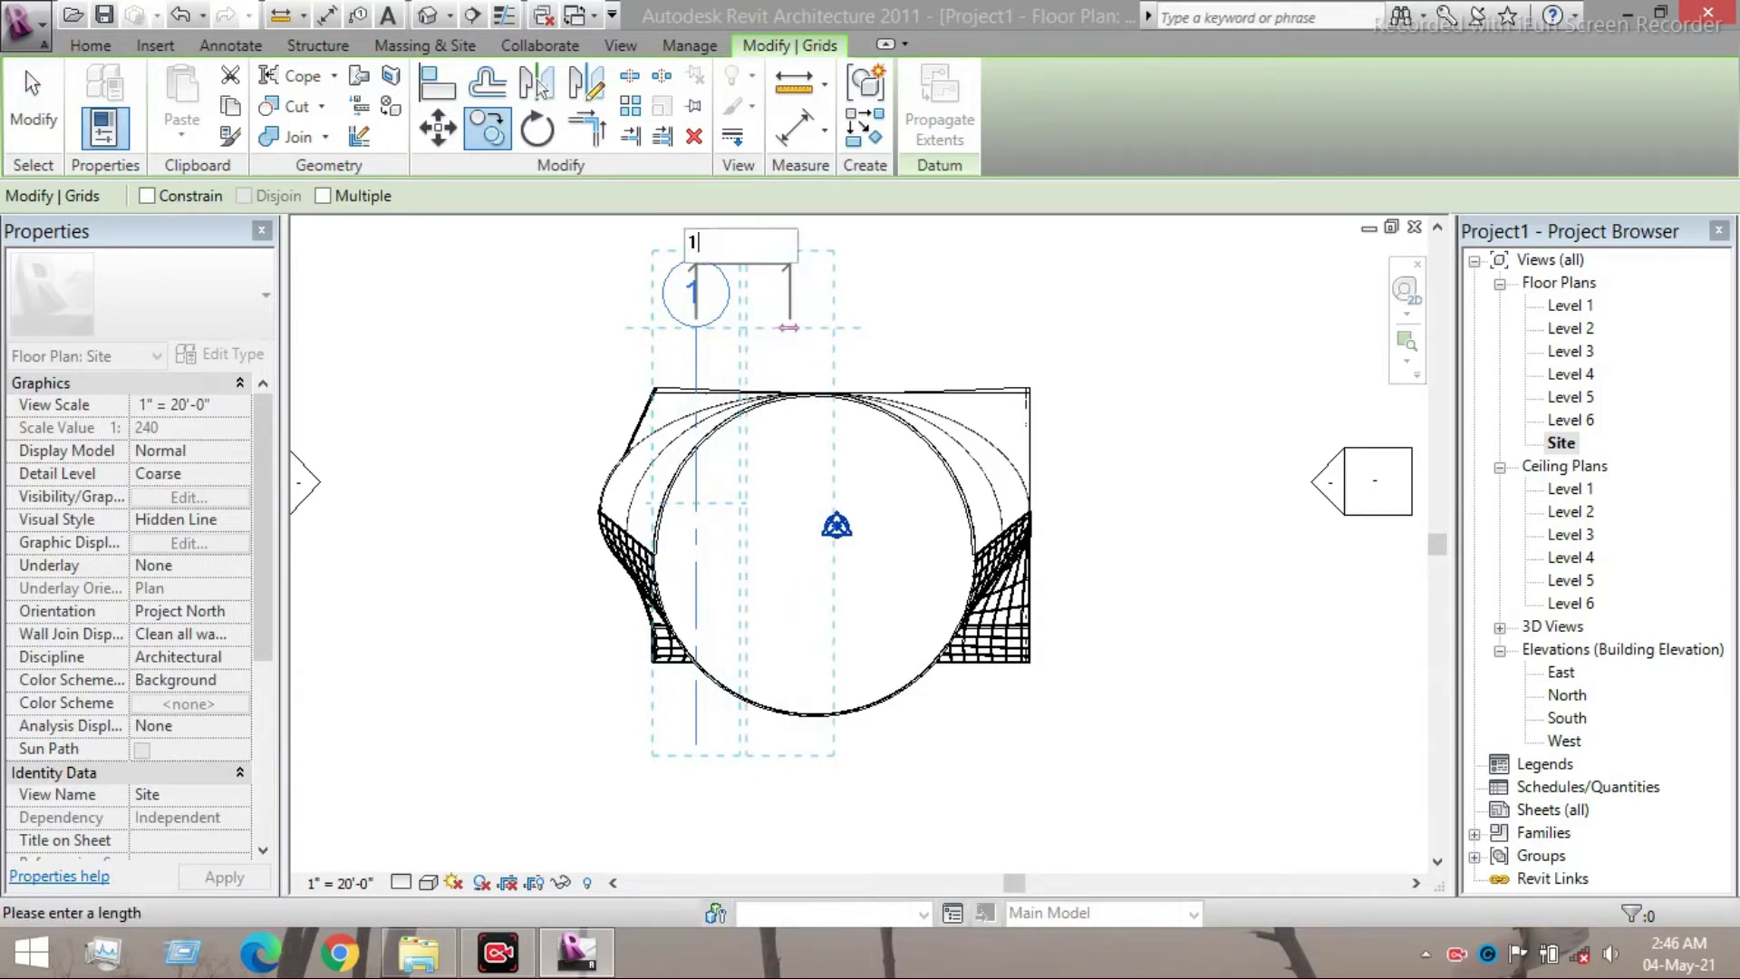
text(5')
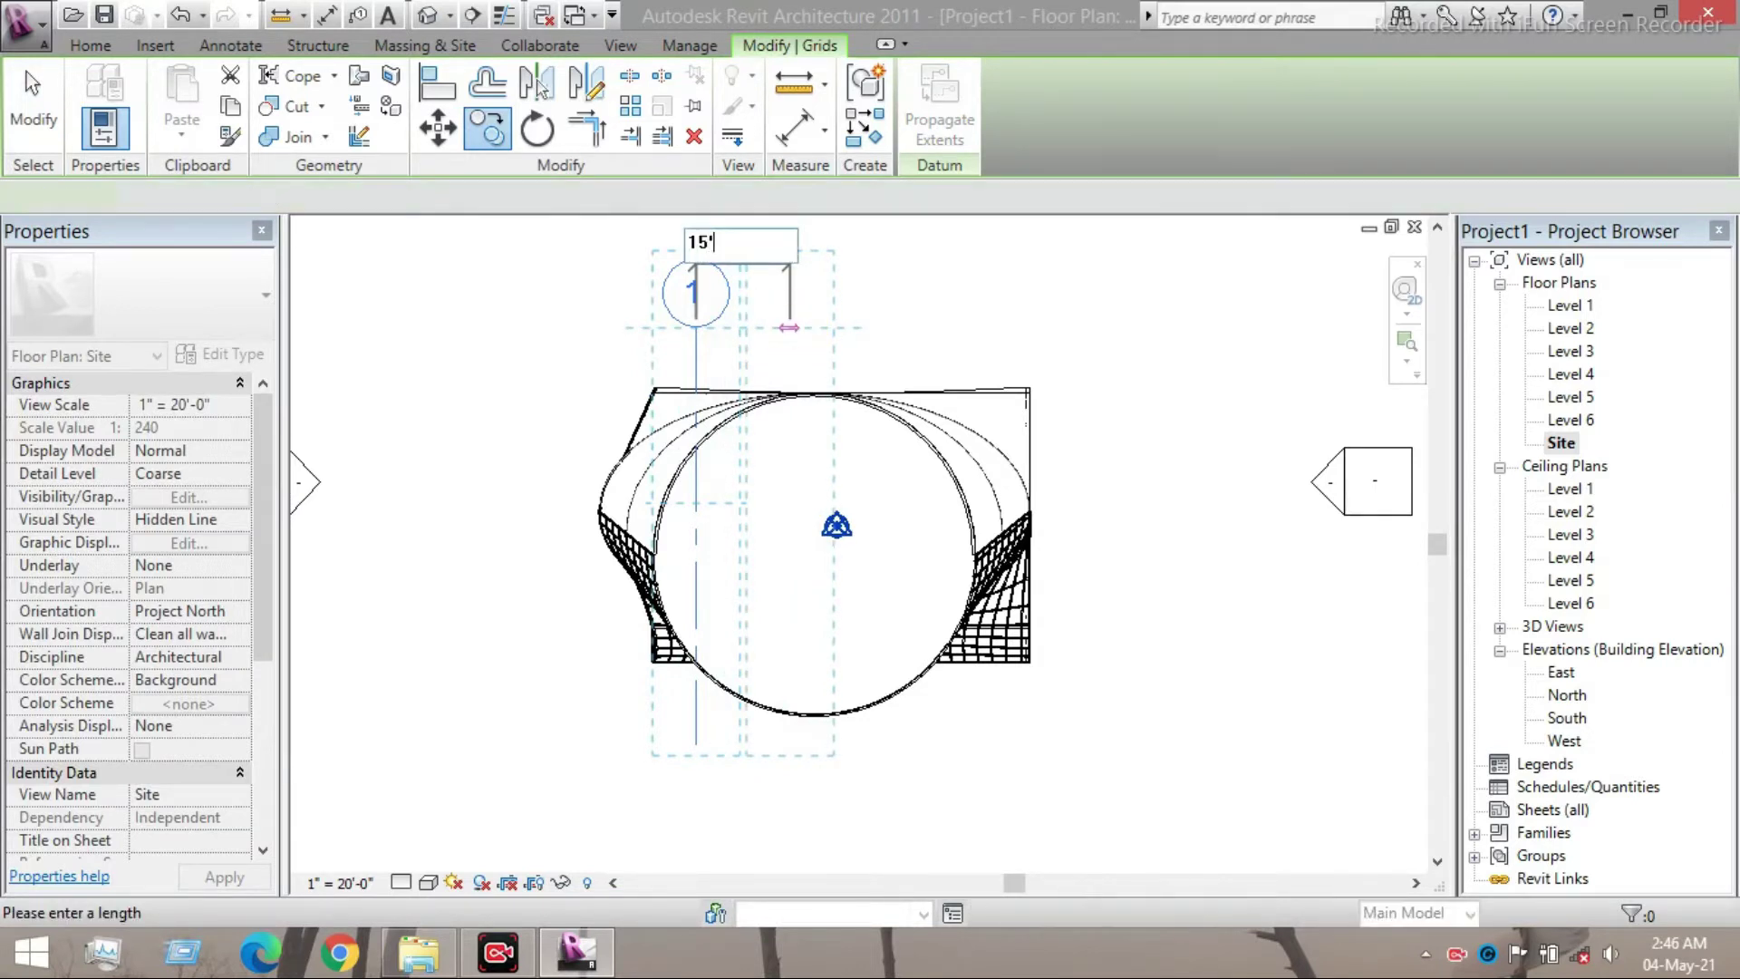
key(Return)
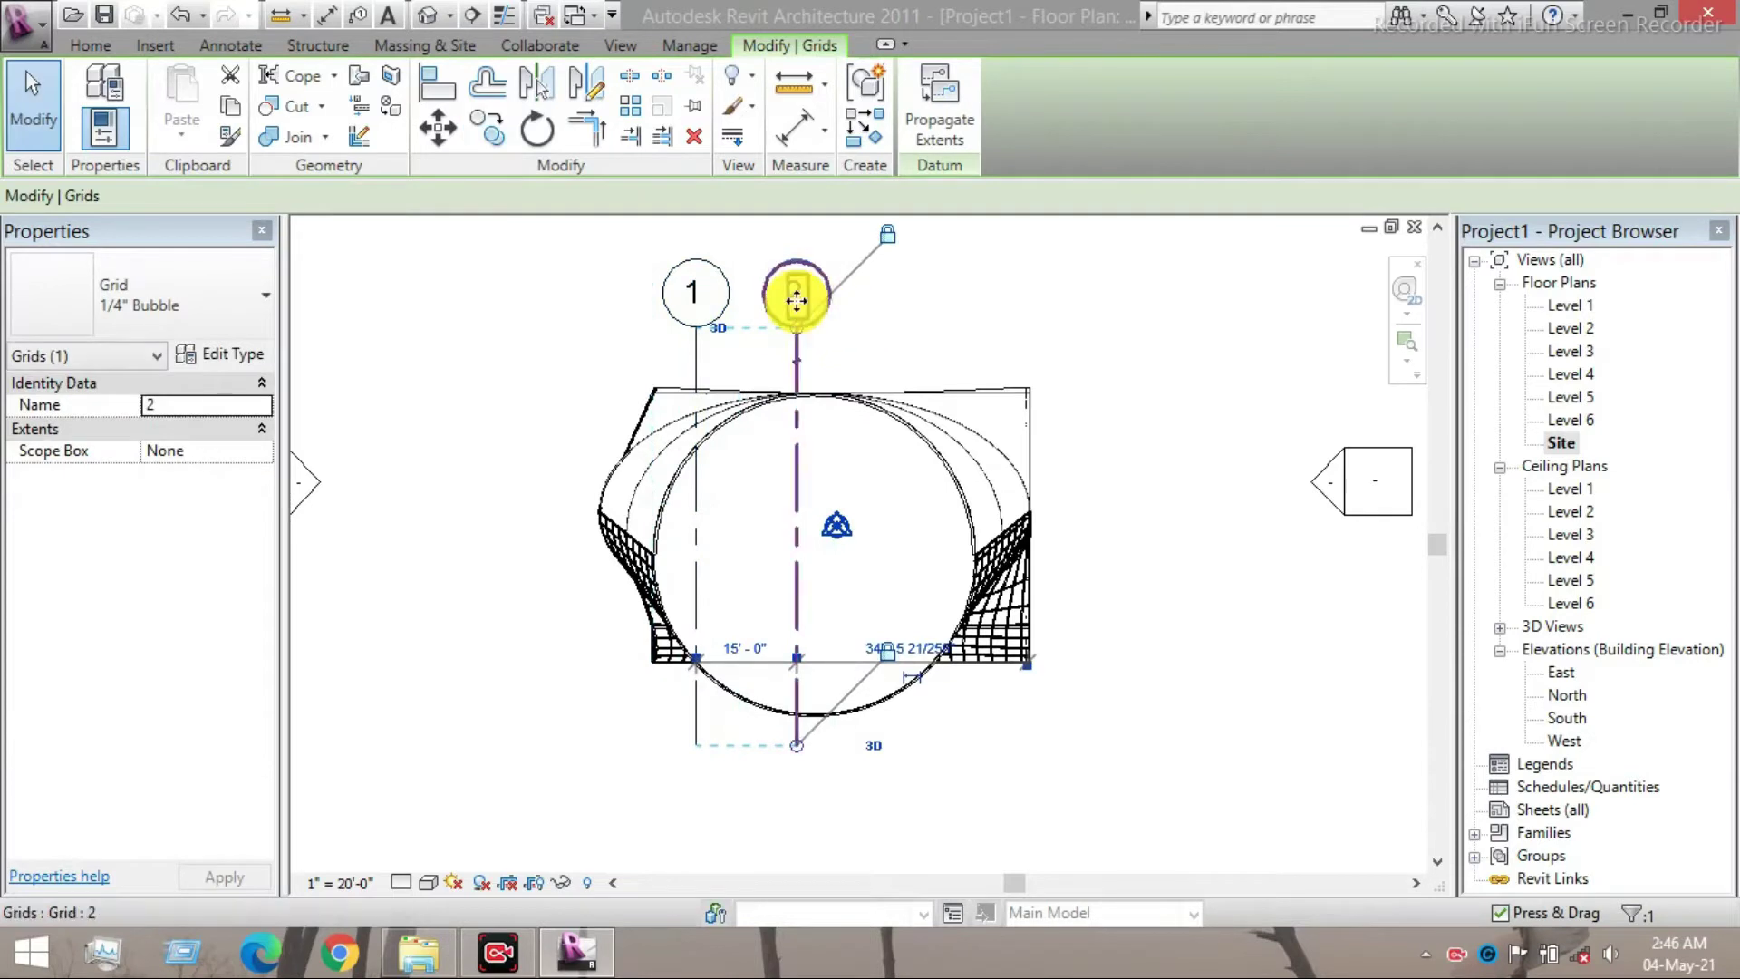
- Copy grid 2 horizontally 15' to the right
click(490, 127)
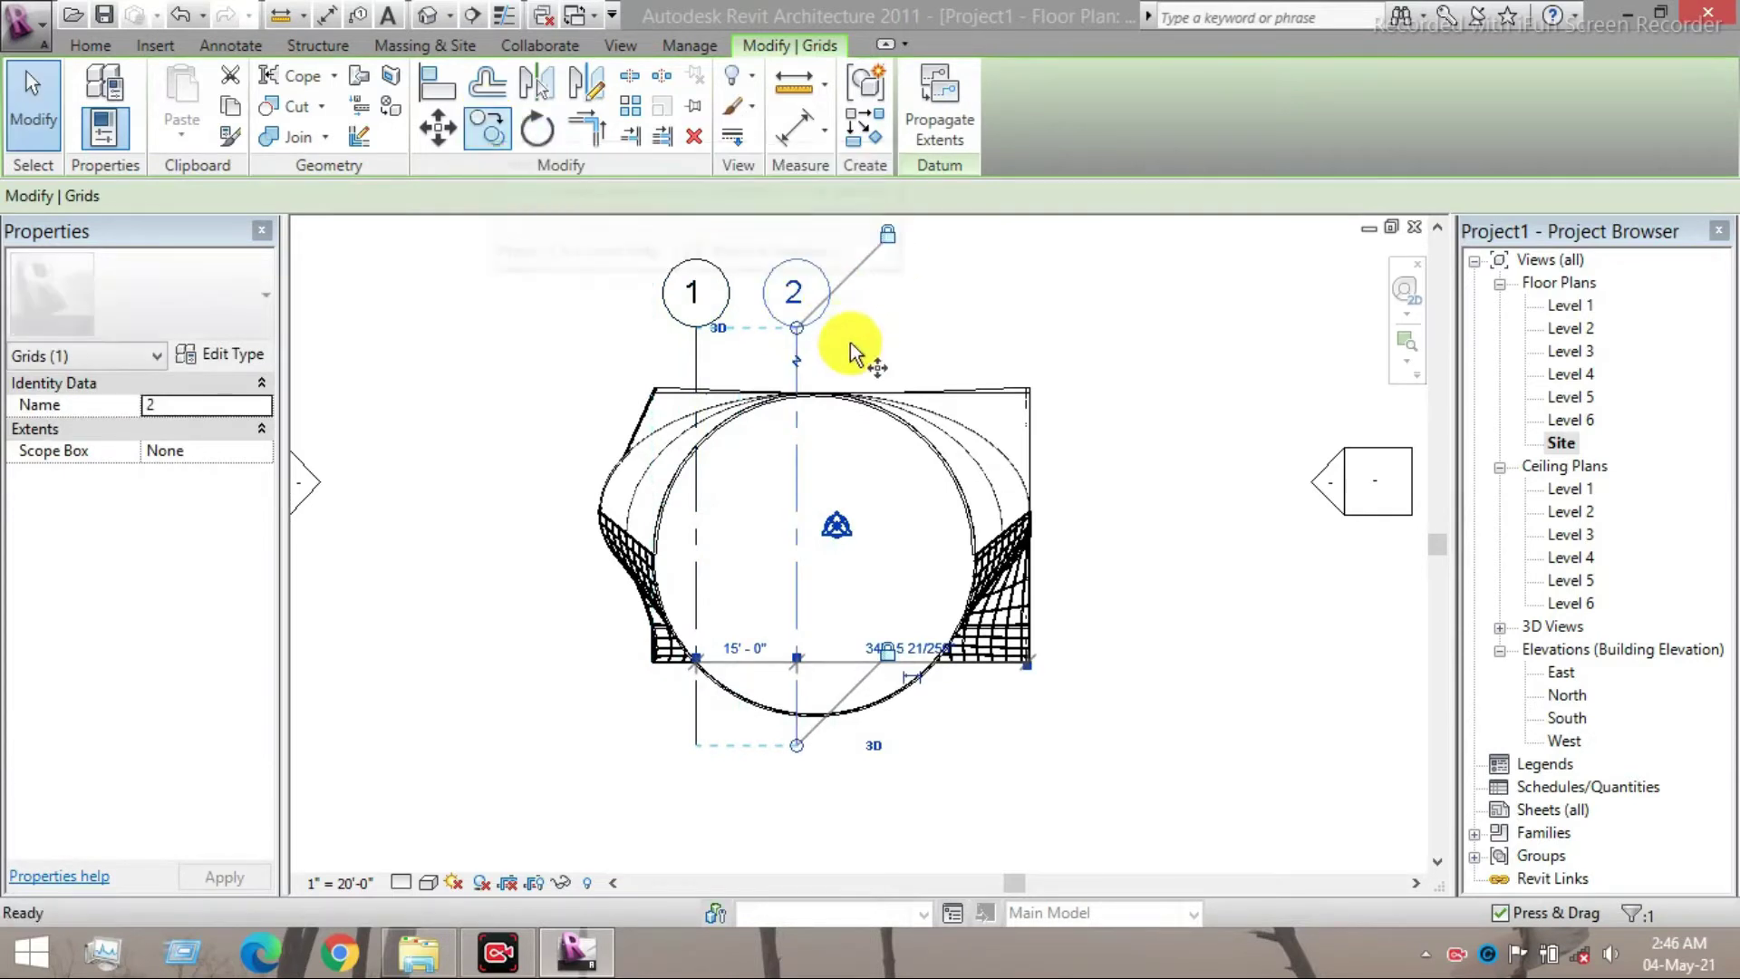
click(796, 328)
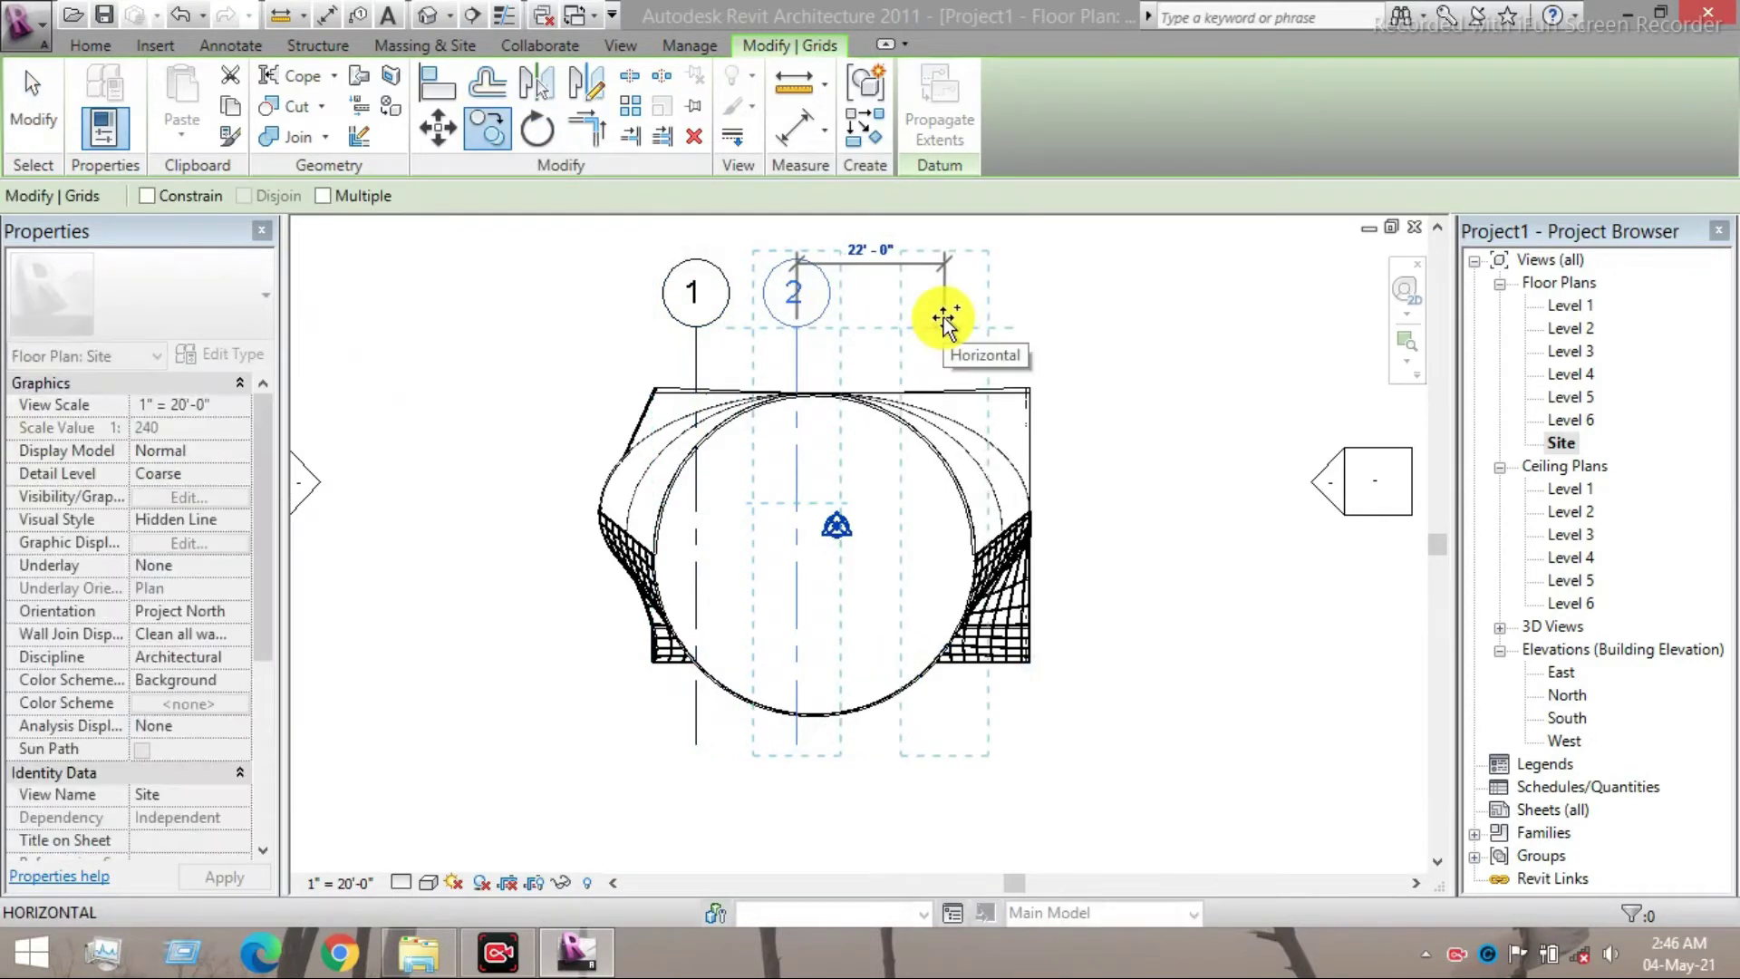
text(15')
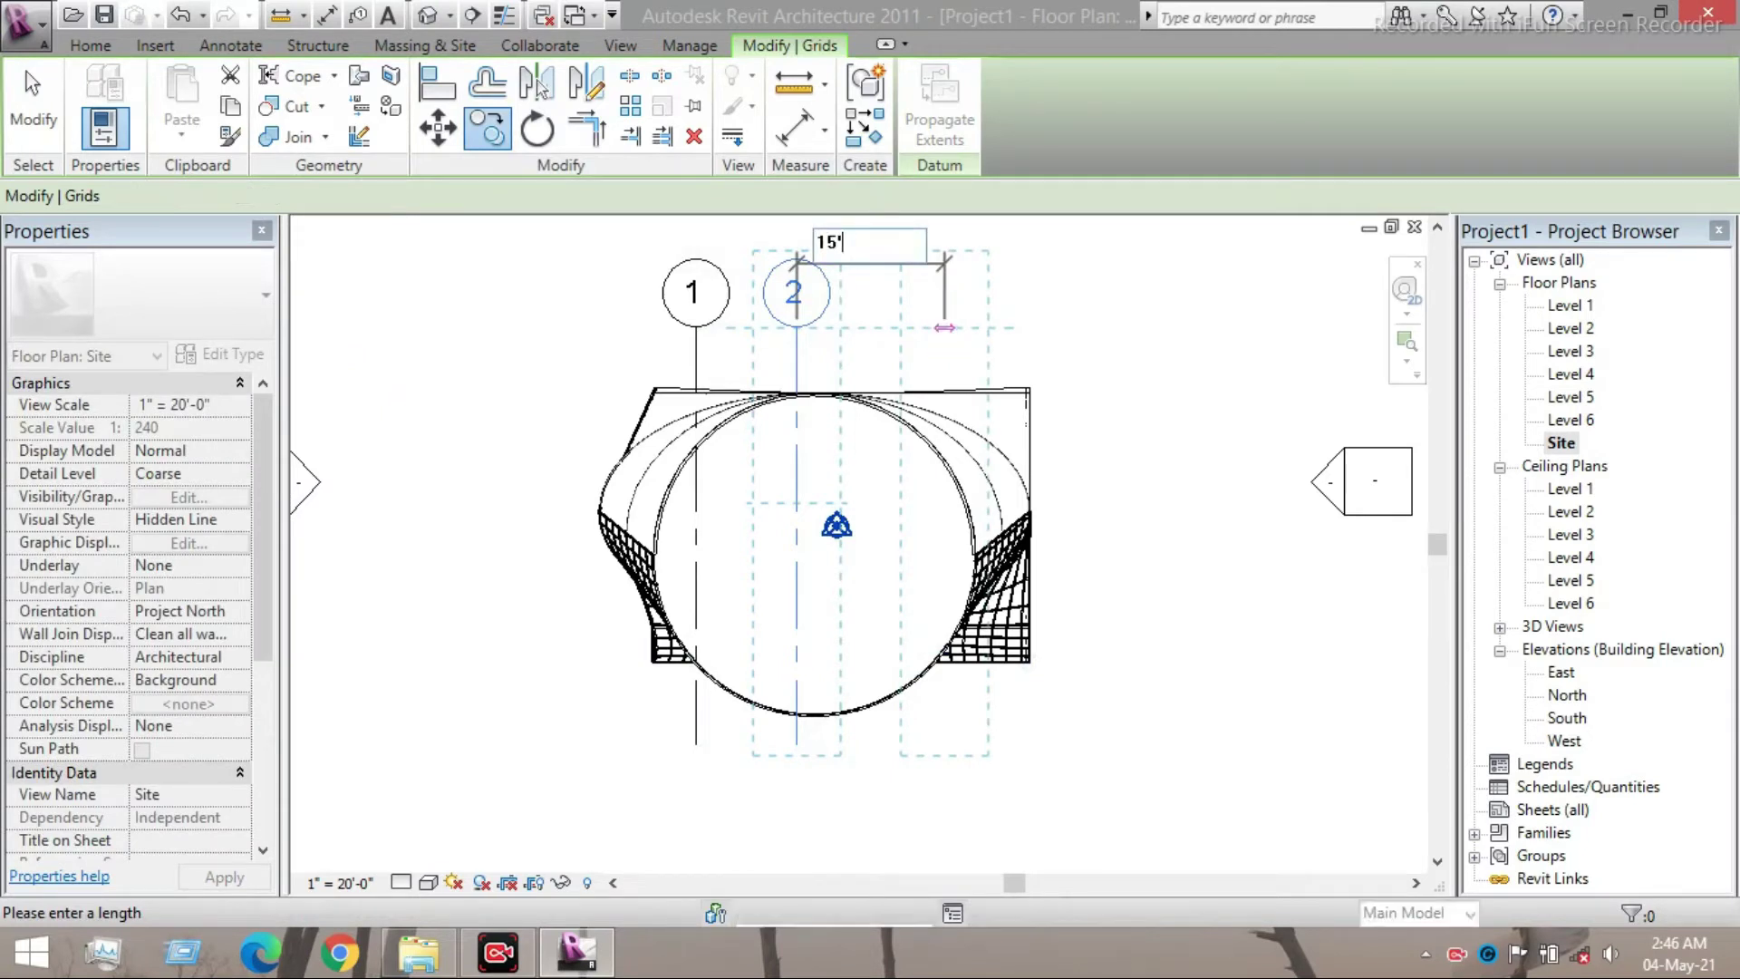
key(Return)
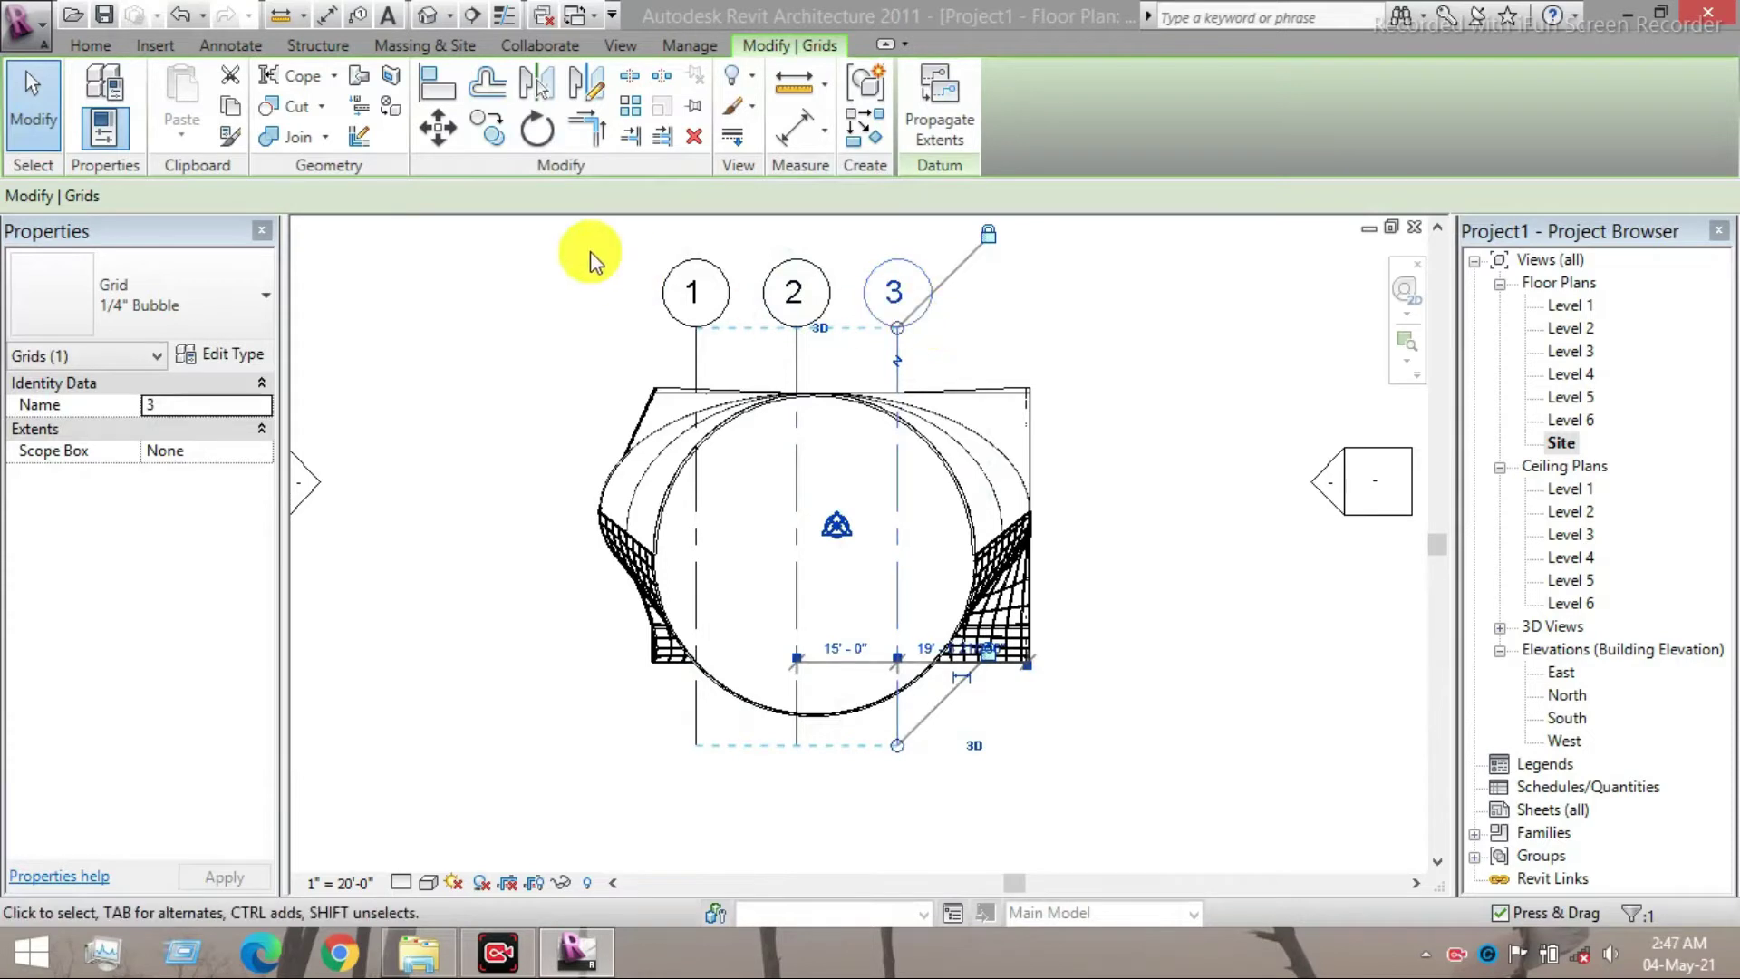
- Copy grid 3 horizontally 15' to the right and clear the selection
click(438, 132)
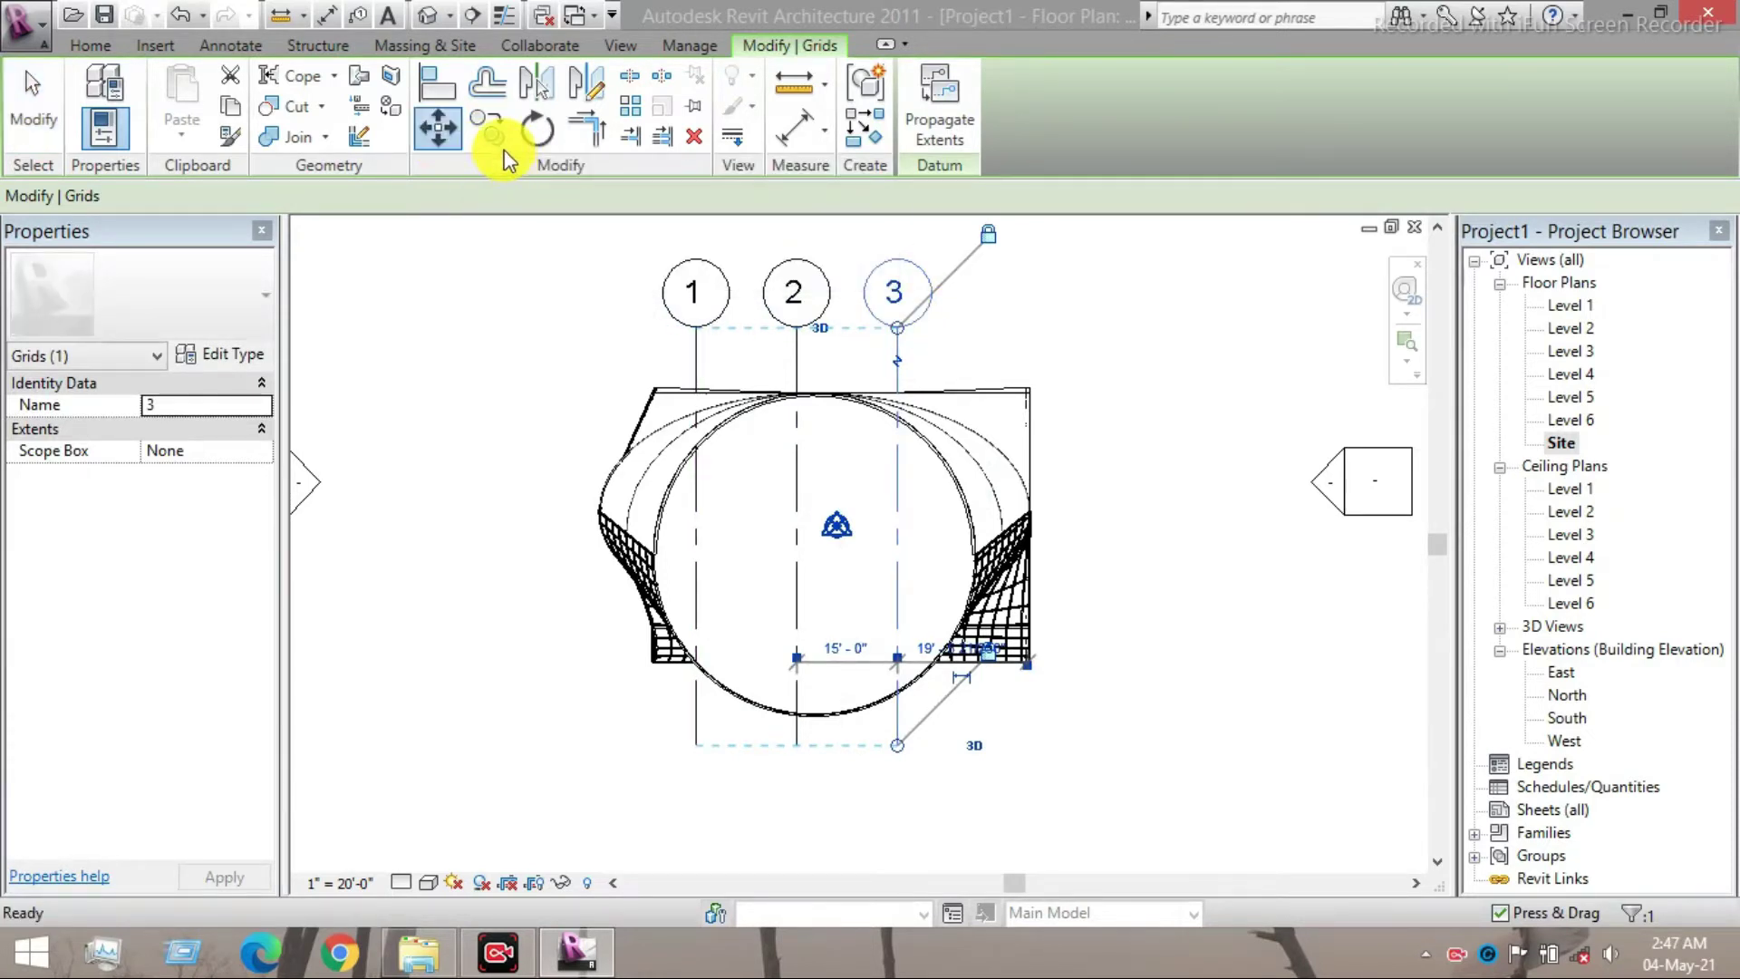
key(c)
key(o)
click(897, 330)
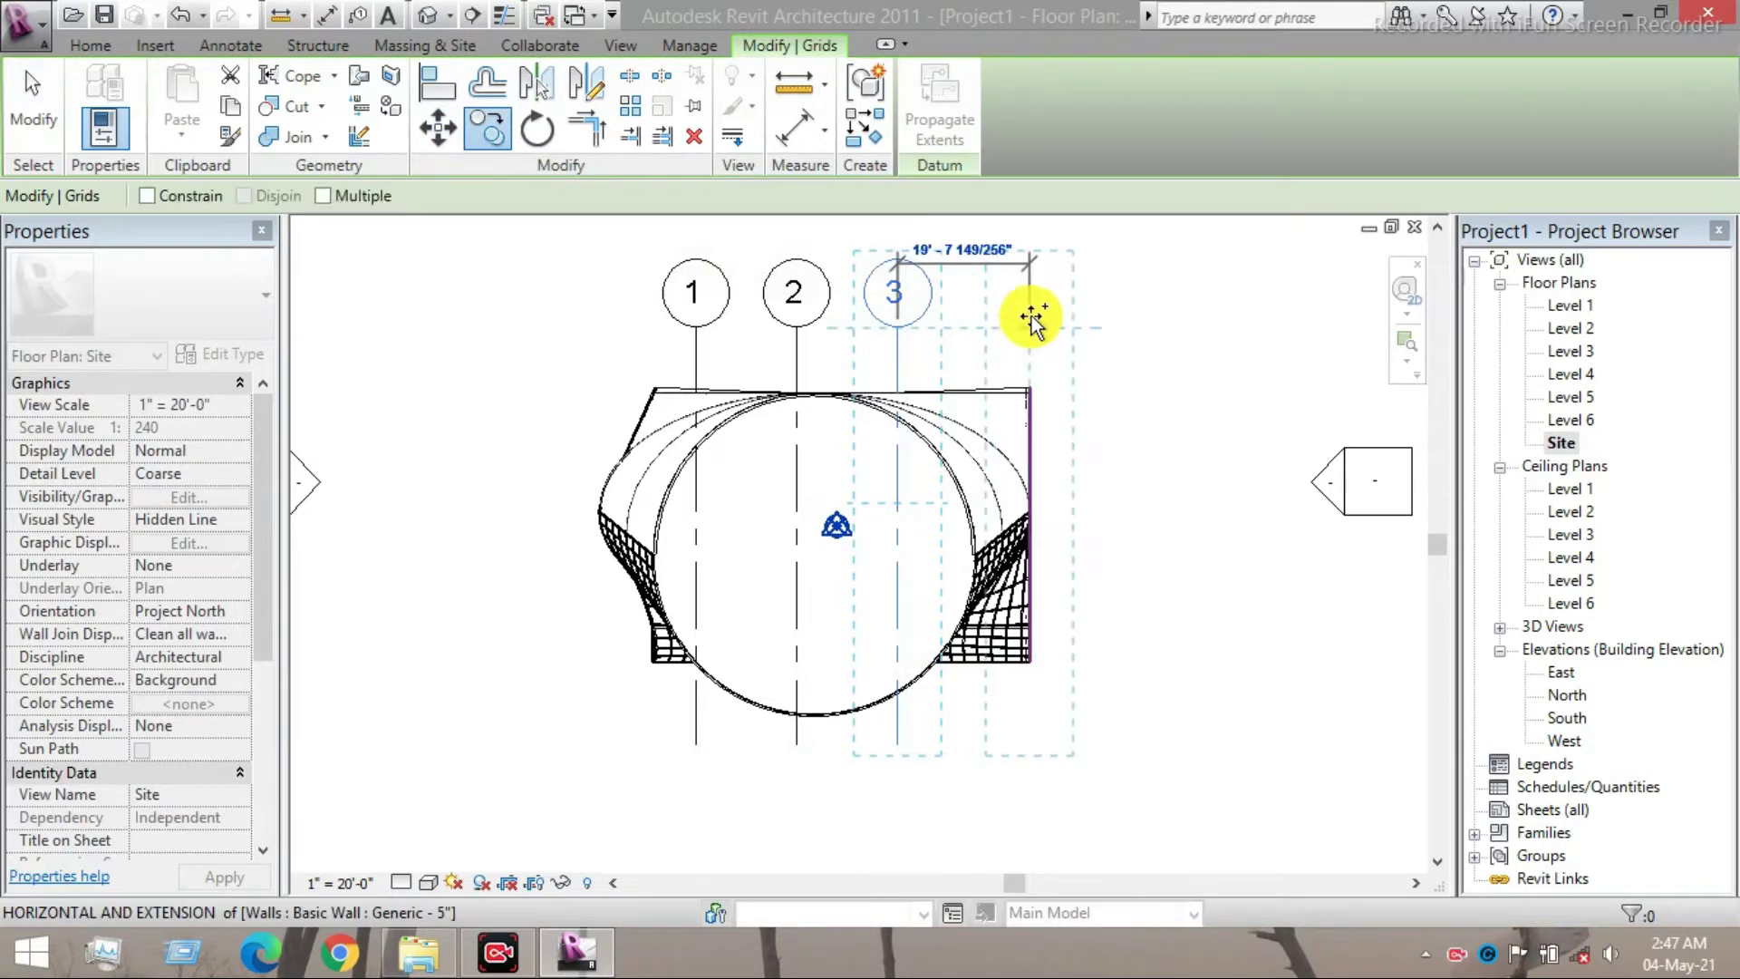
text(15')
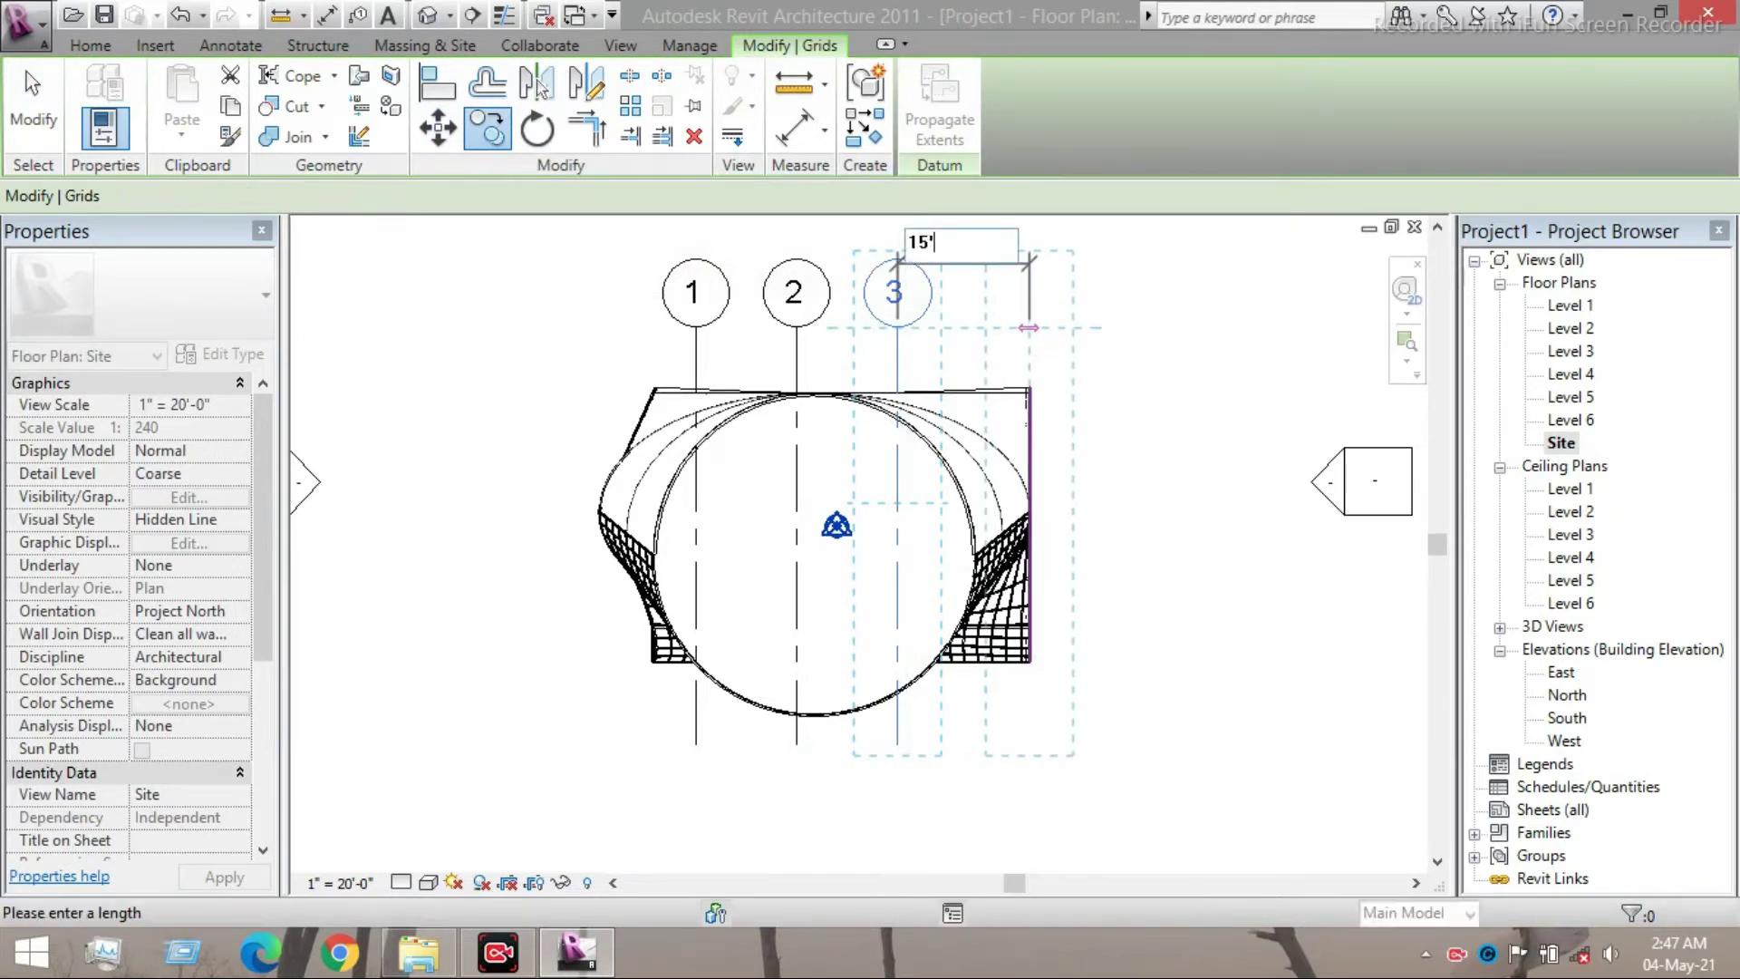
key(Return)
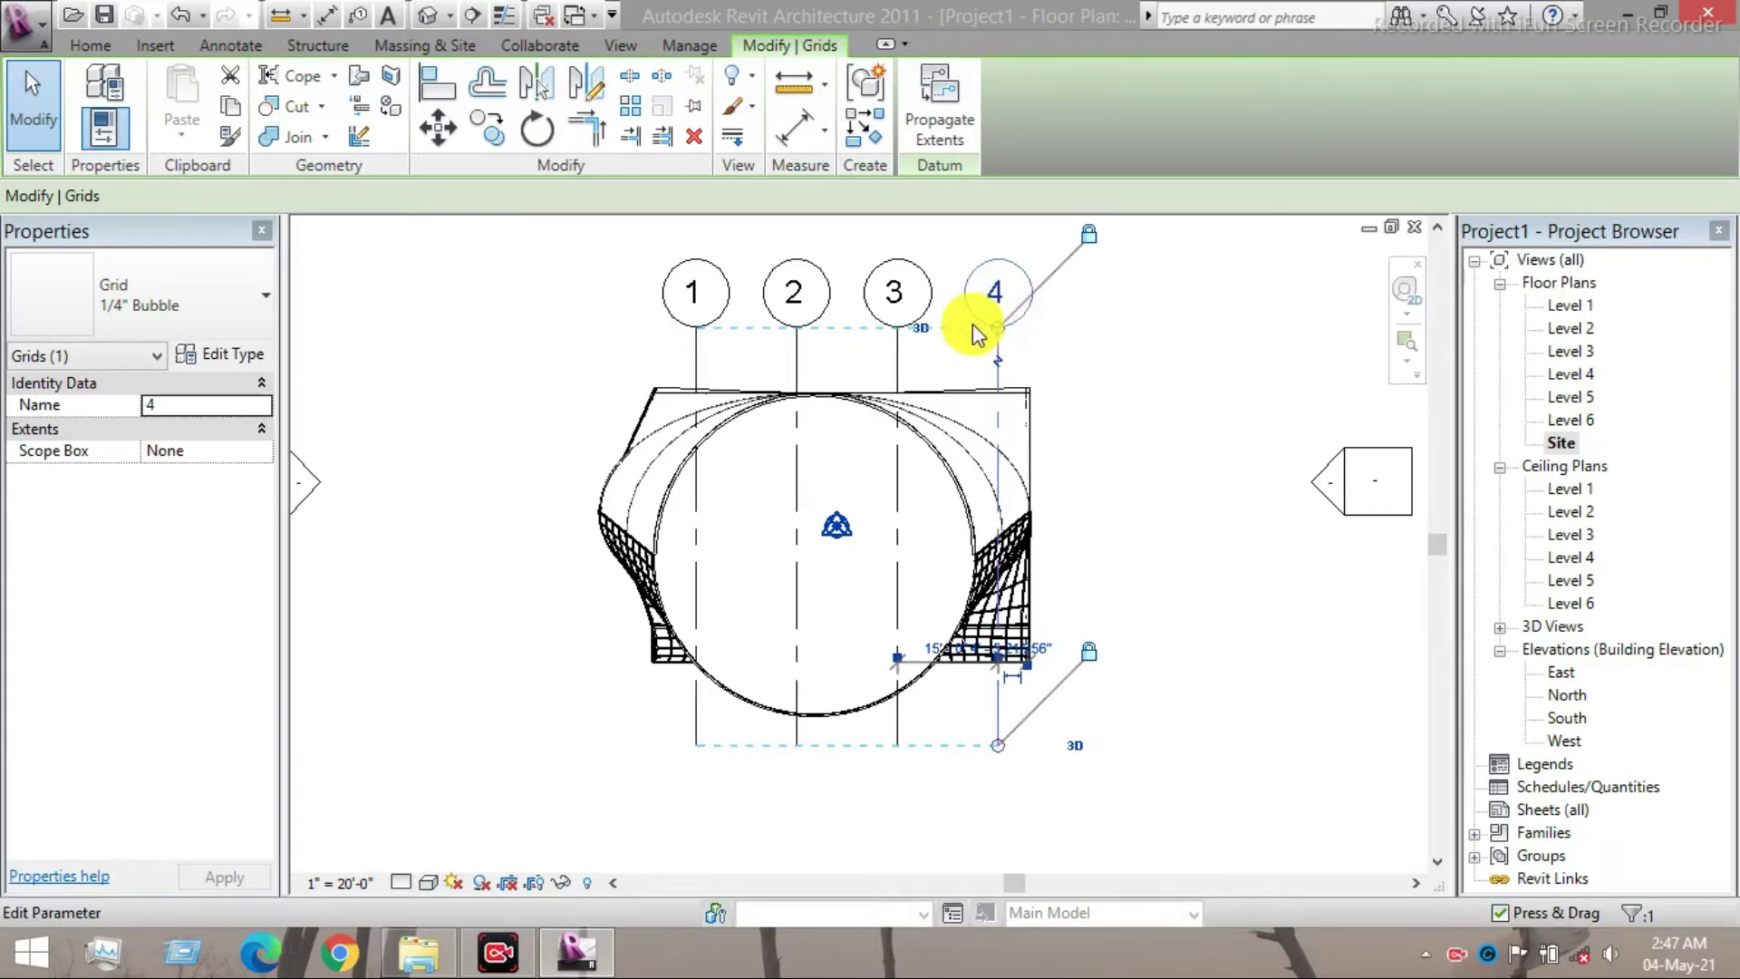
key(Escape)
- Move all four vertical grids together about 4'-6" to the left so they sit centred over the building
drag(1094, 266, 657, 362)
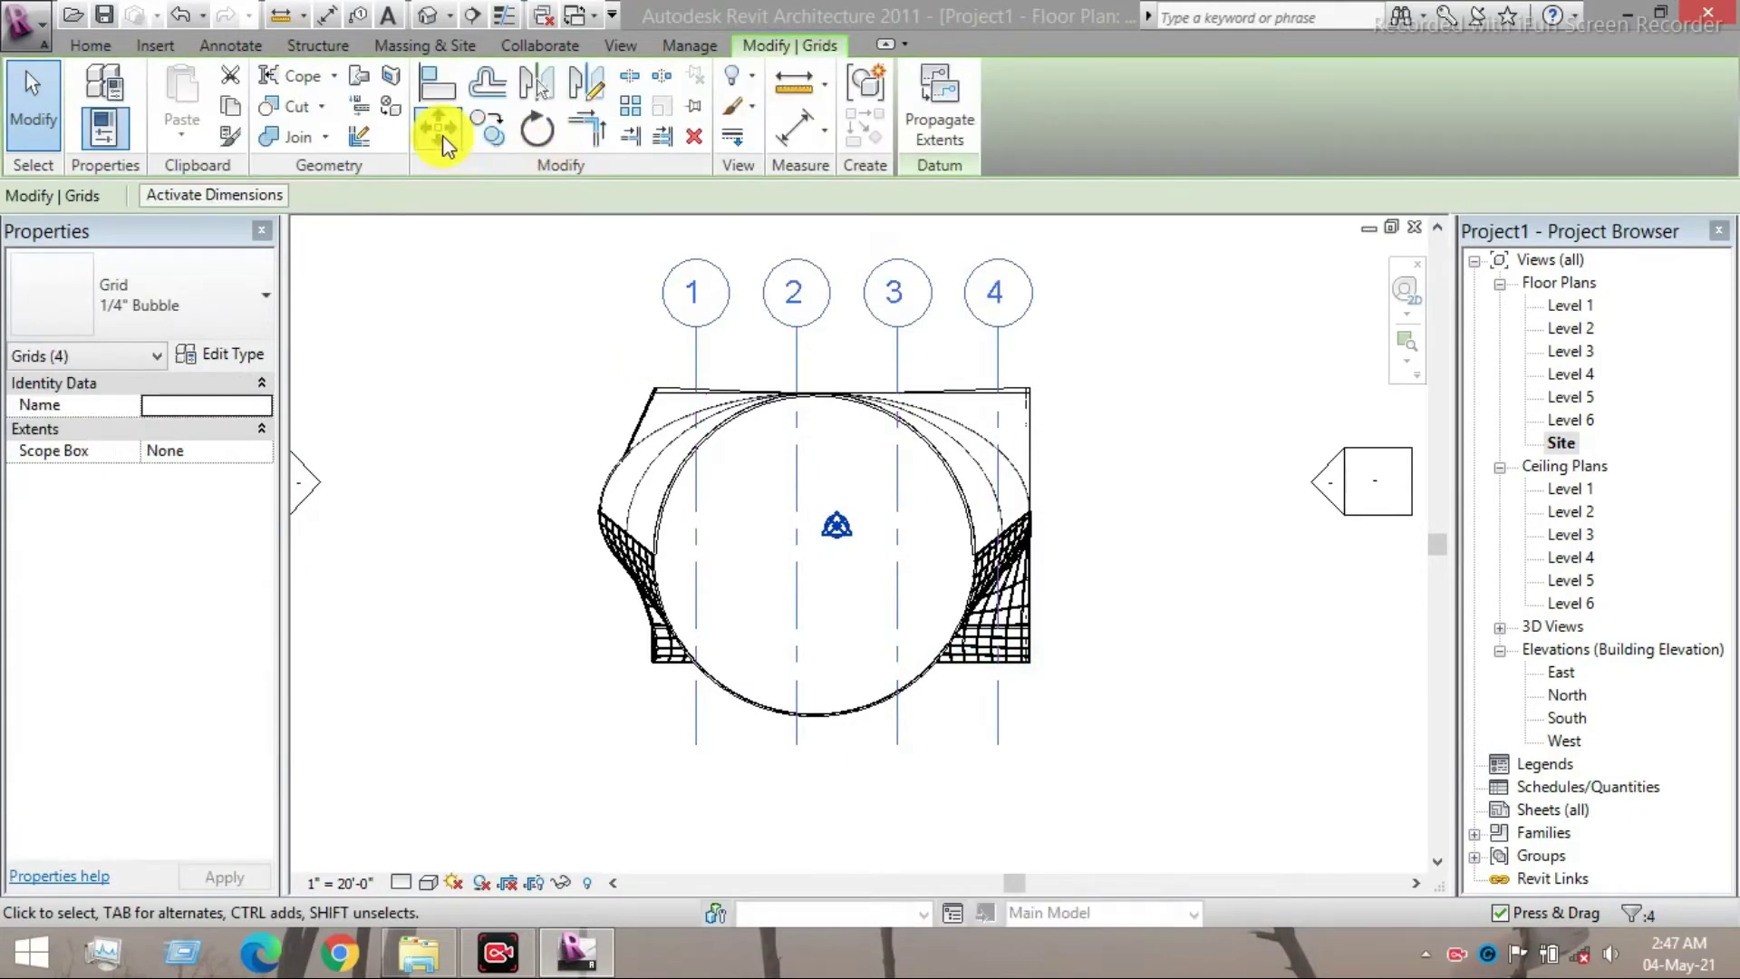
click(693, 327)
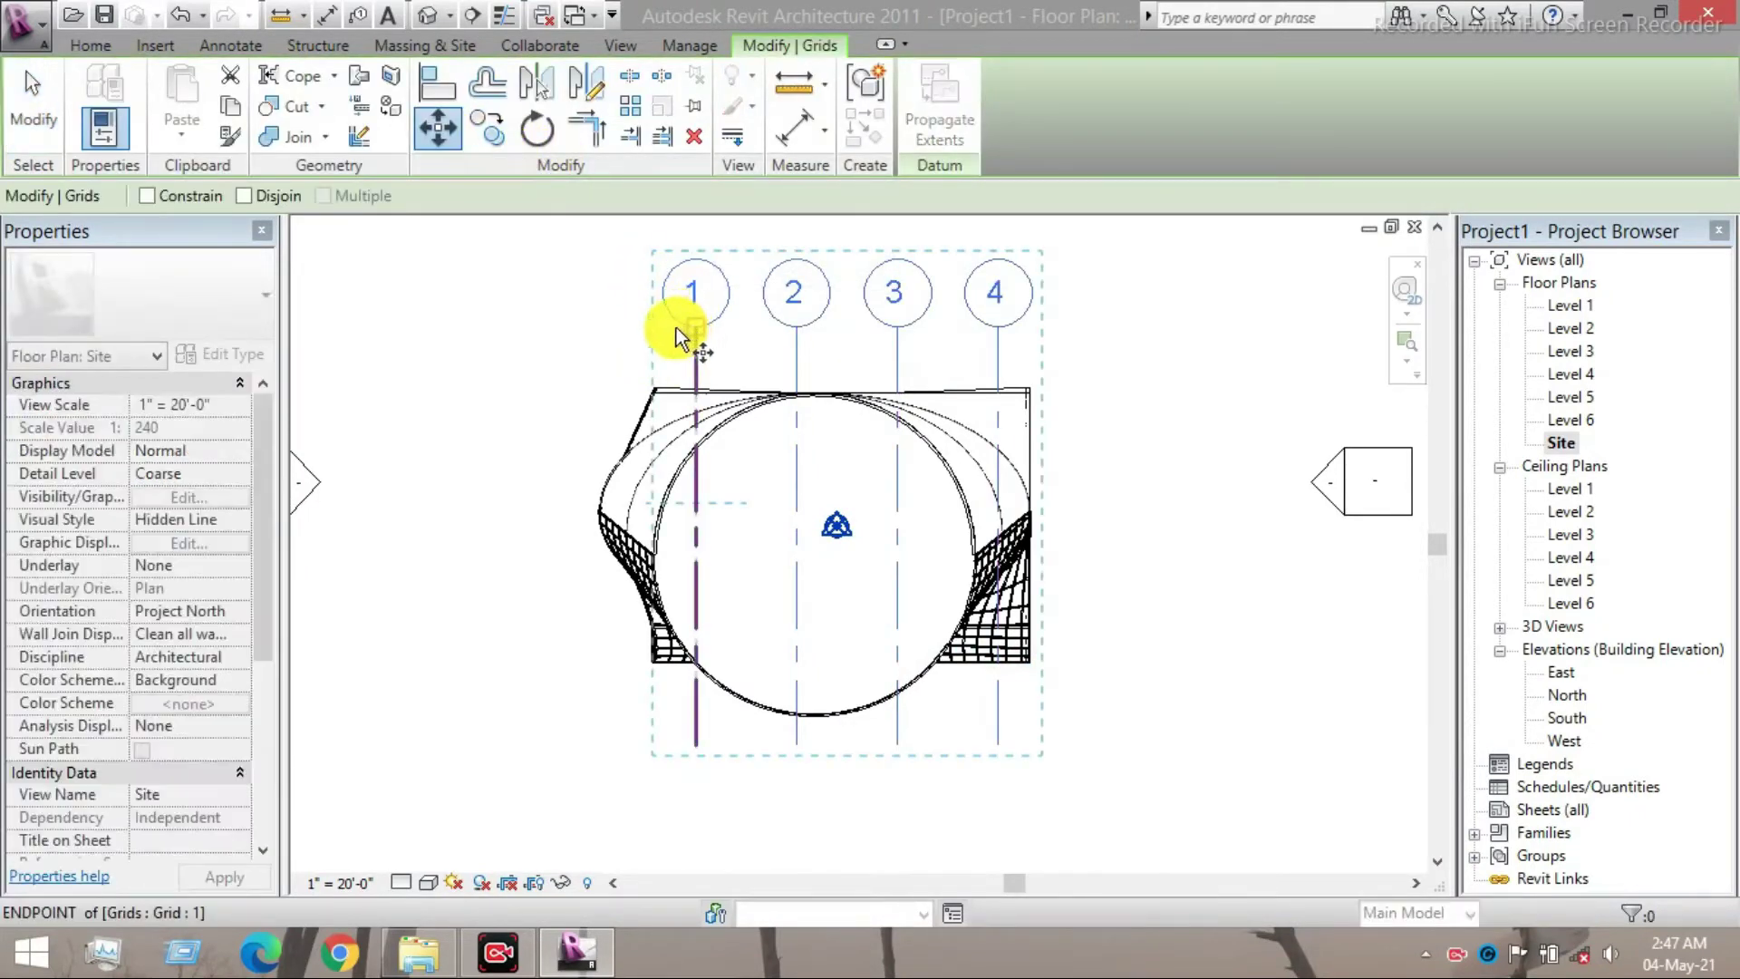
click(666, 331)
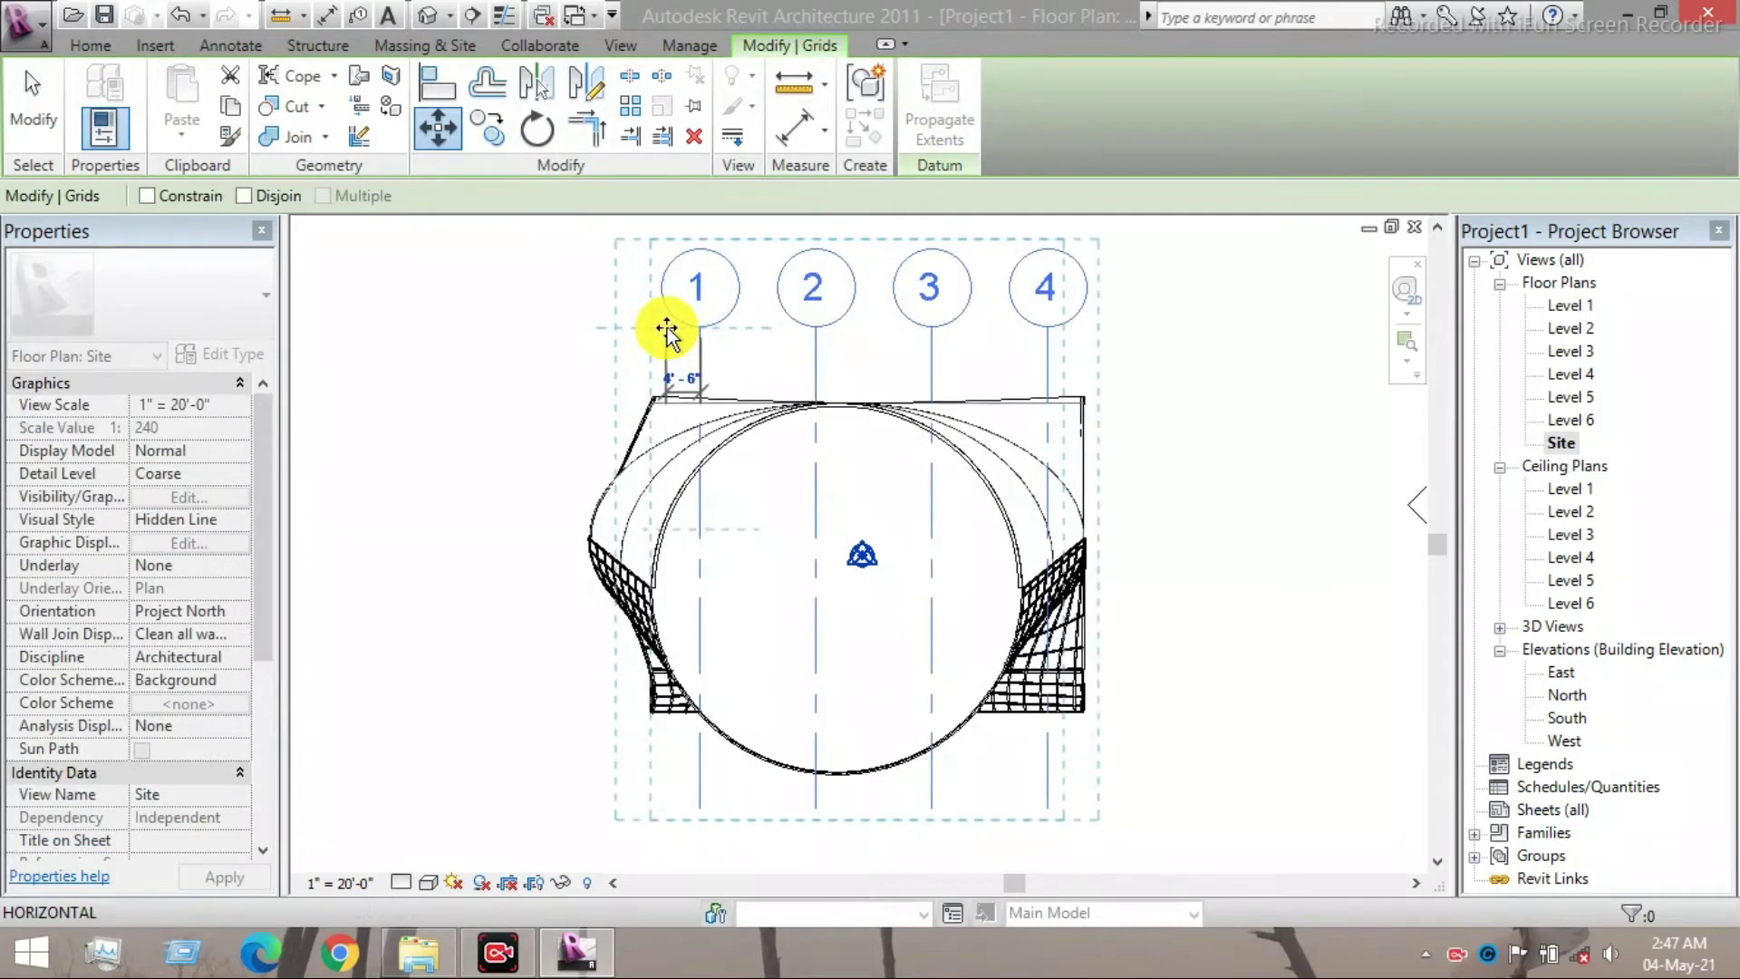
scroll(666, 330, up, 1)
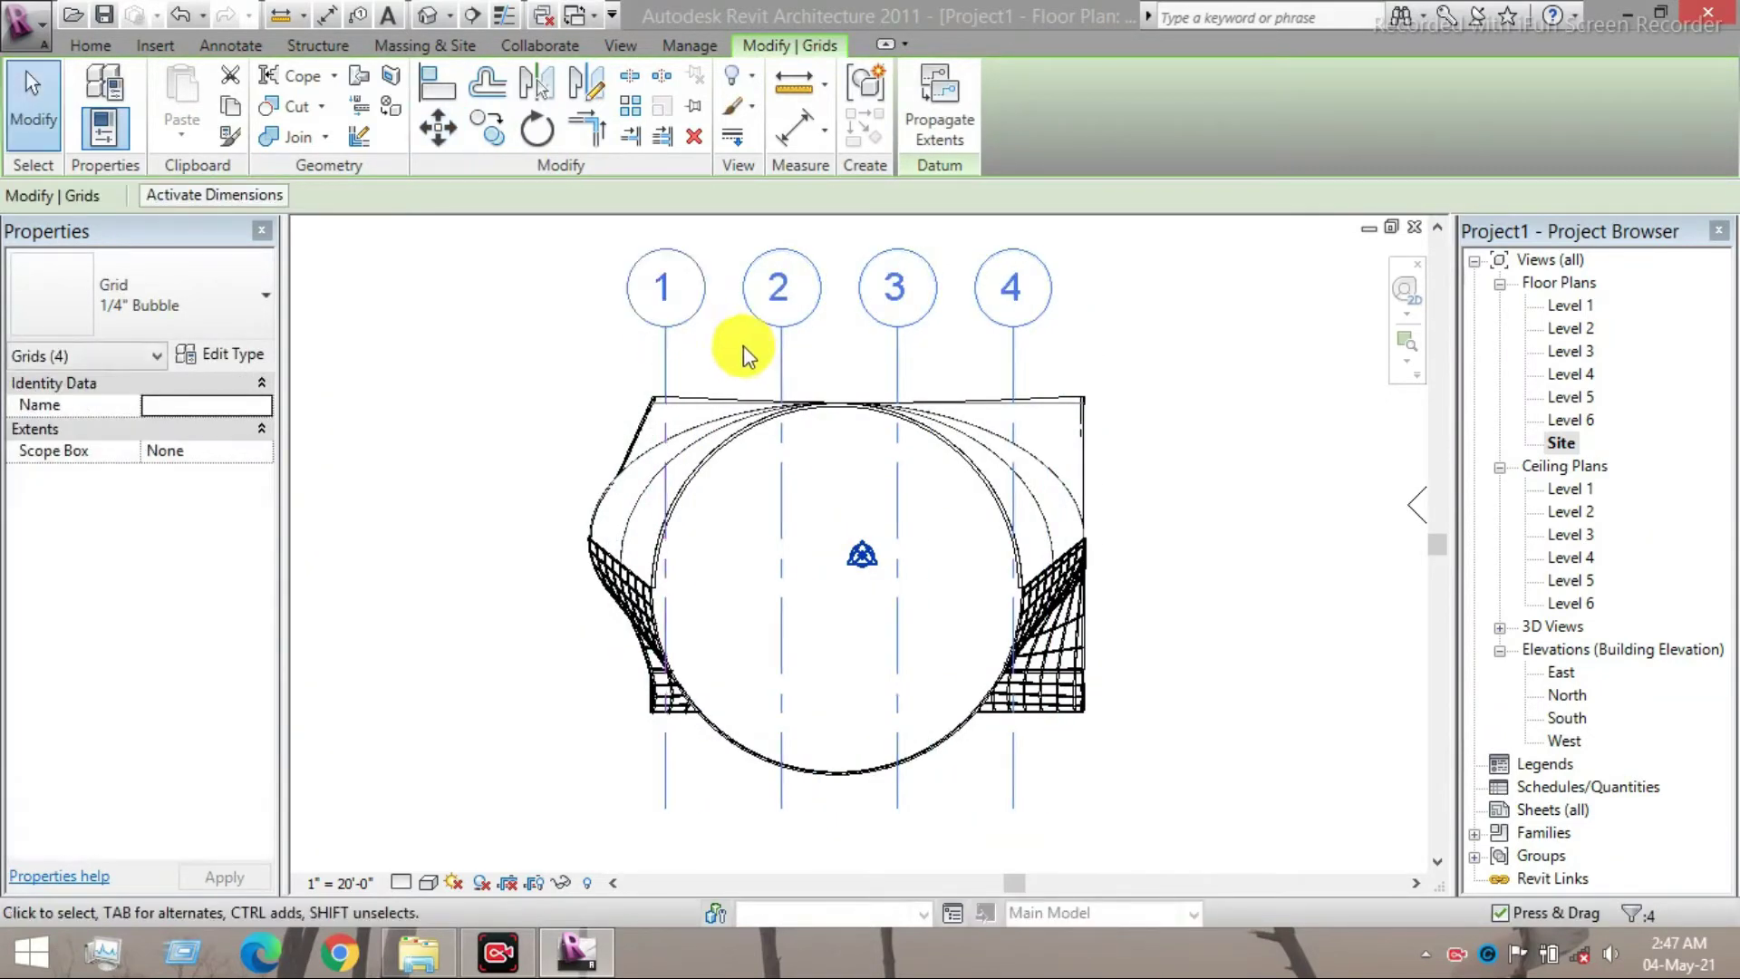
- Copy the four vertical grids horizontally about 84' to the right, clear of the building
scroll(705, 382, down, 2)
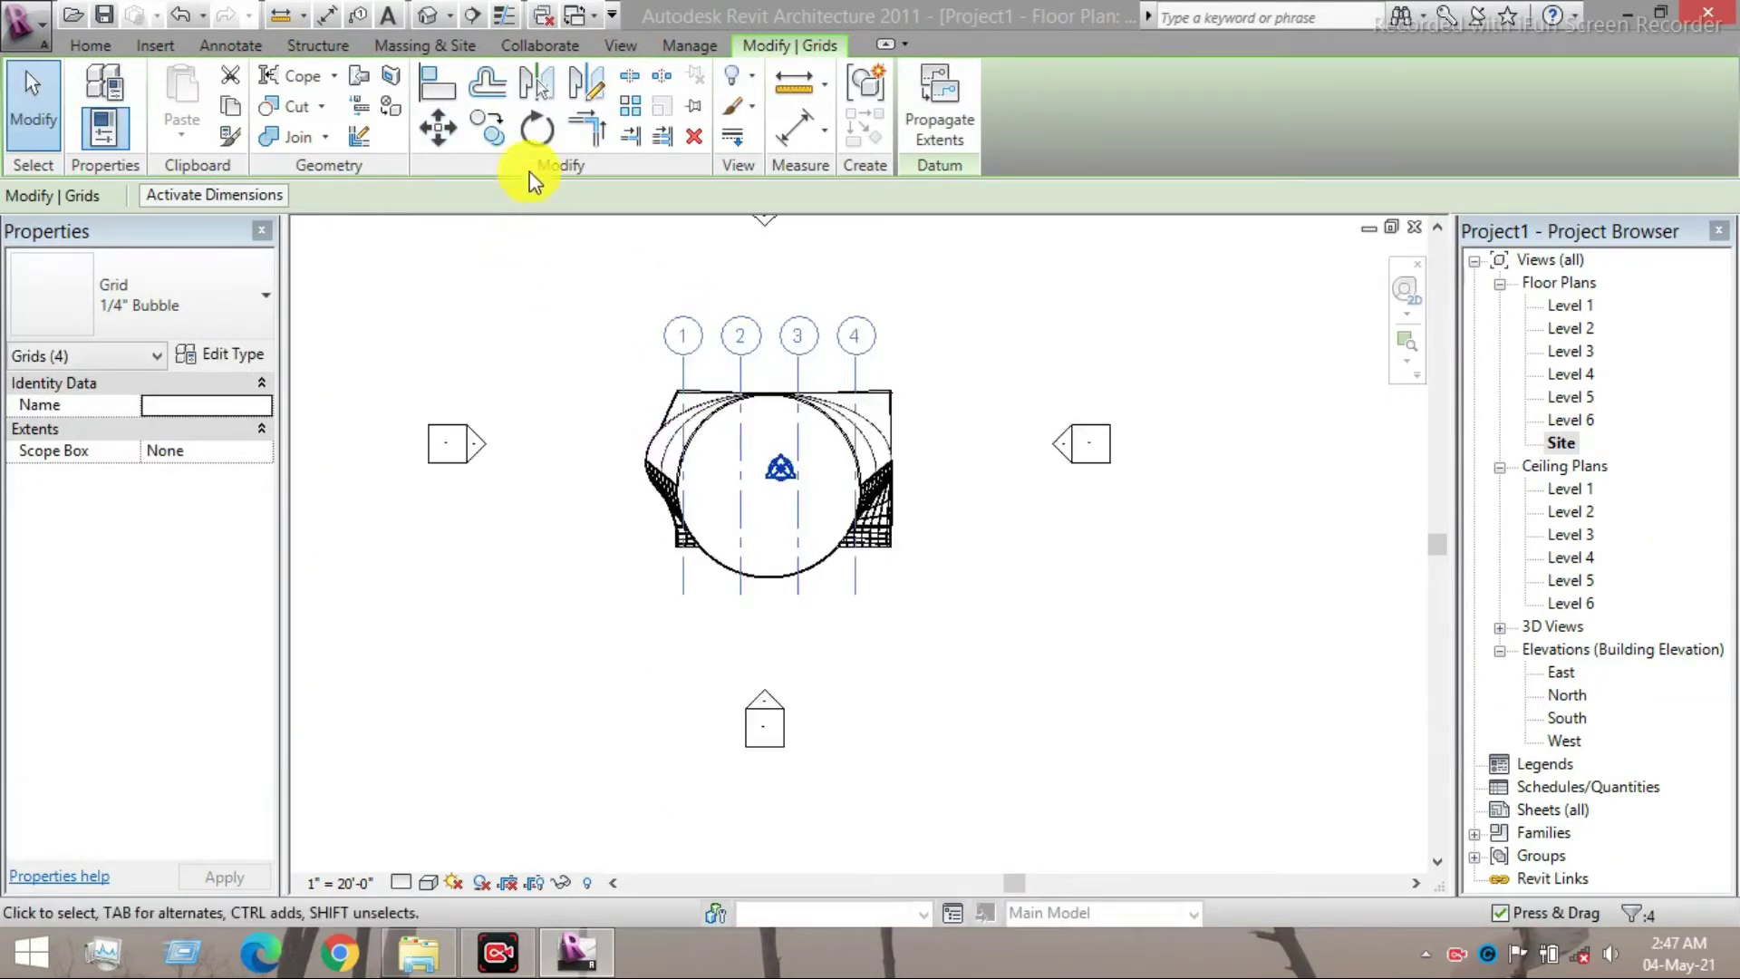
click(486, 136)
click(858, 598)
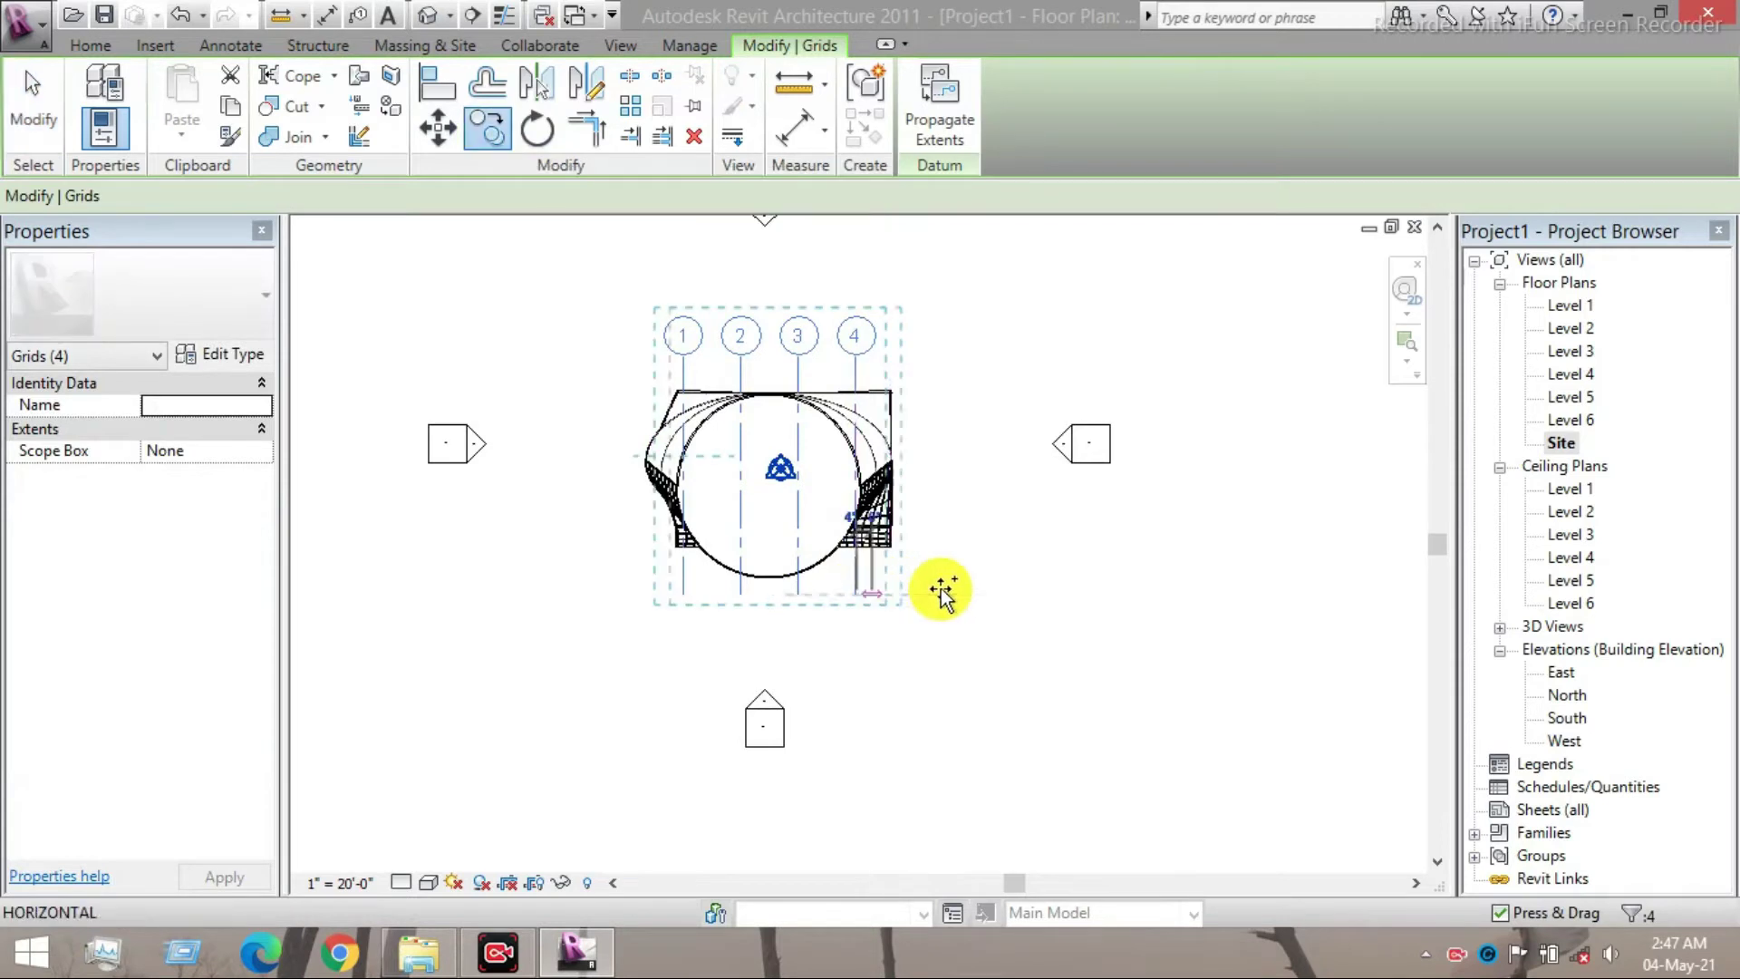
click(1178, 591)
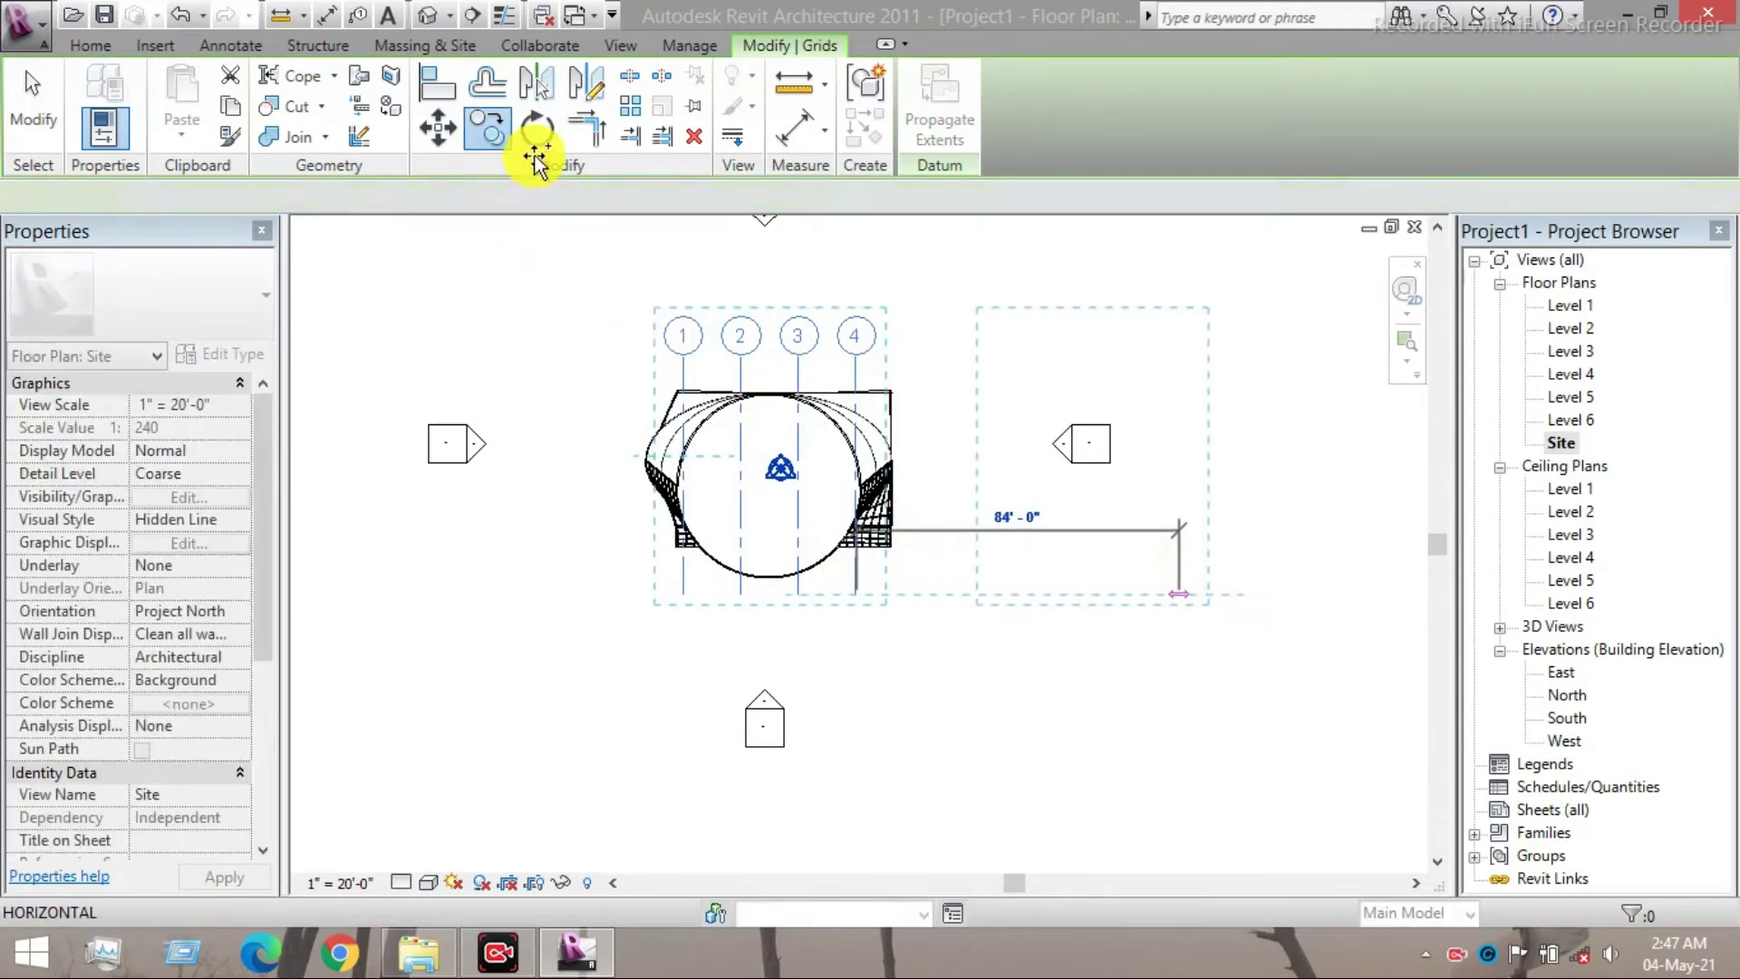
- Rotate the four copied grids 90° clockwise so they run horizontally with their bubbles on the right
click(538, 132)
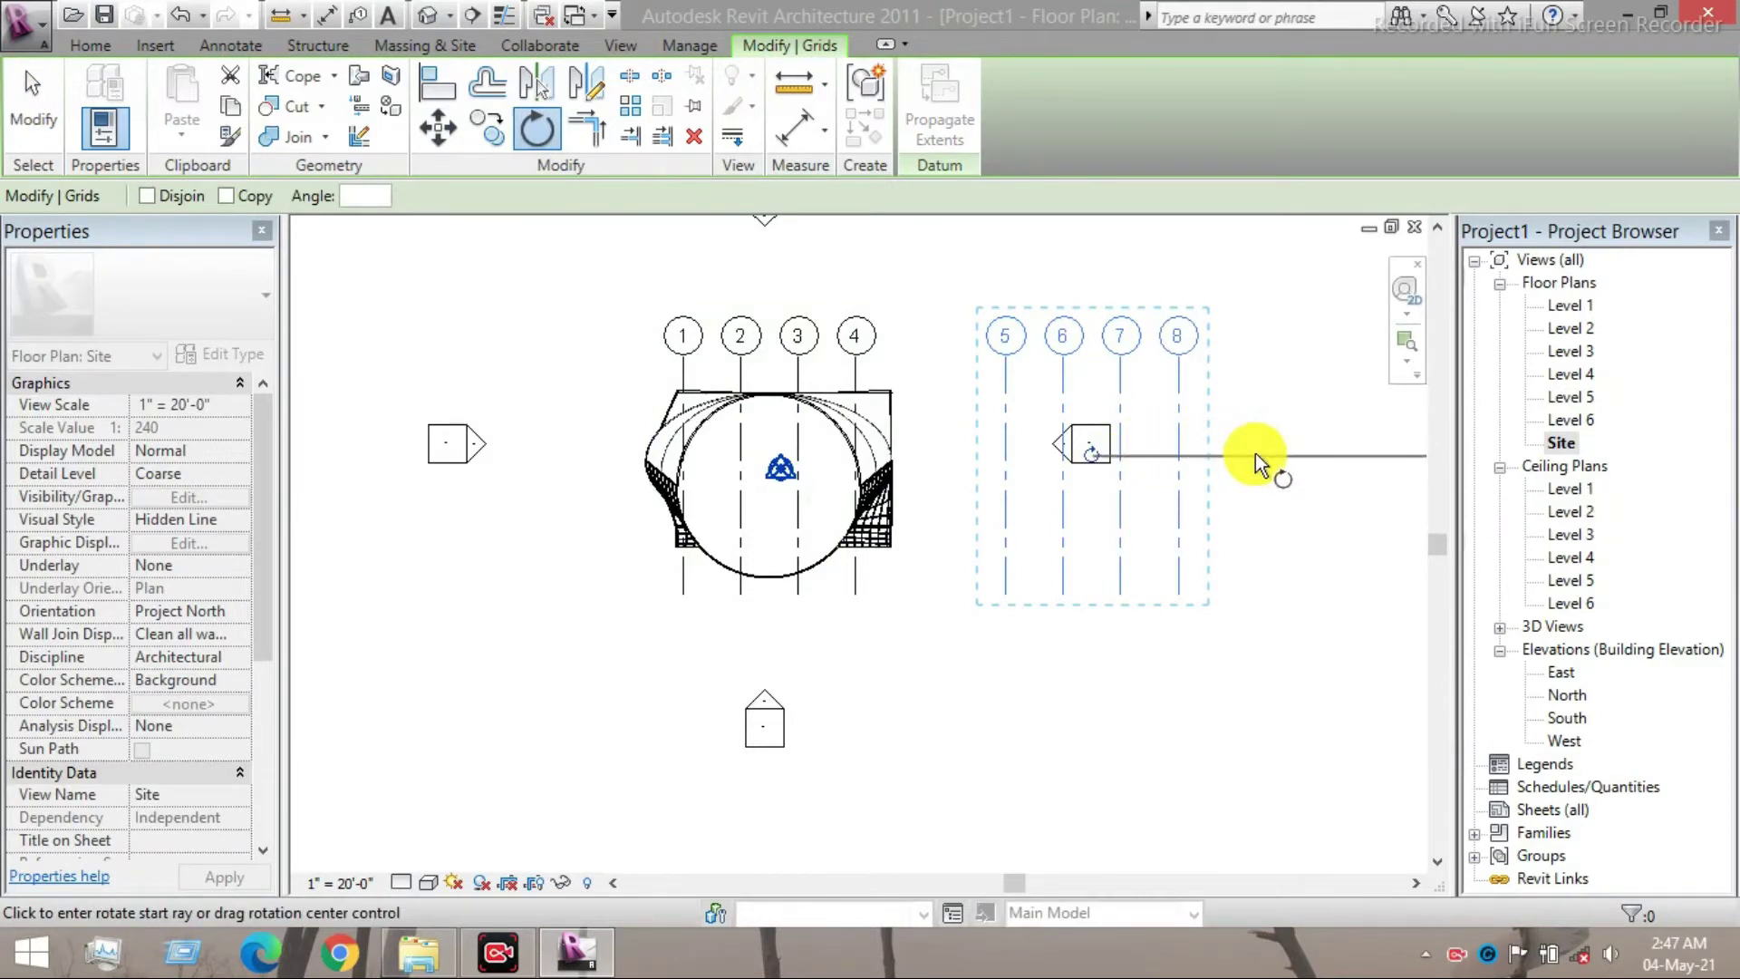
click(1254, 454)
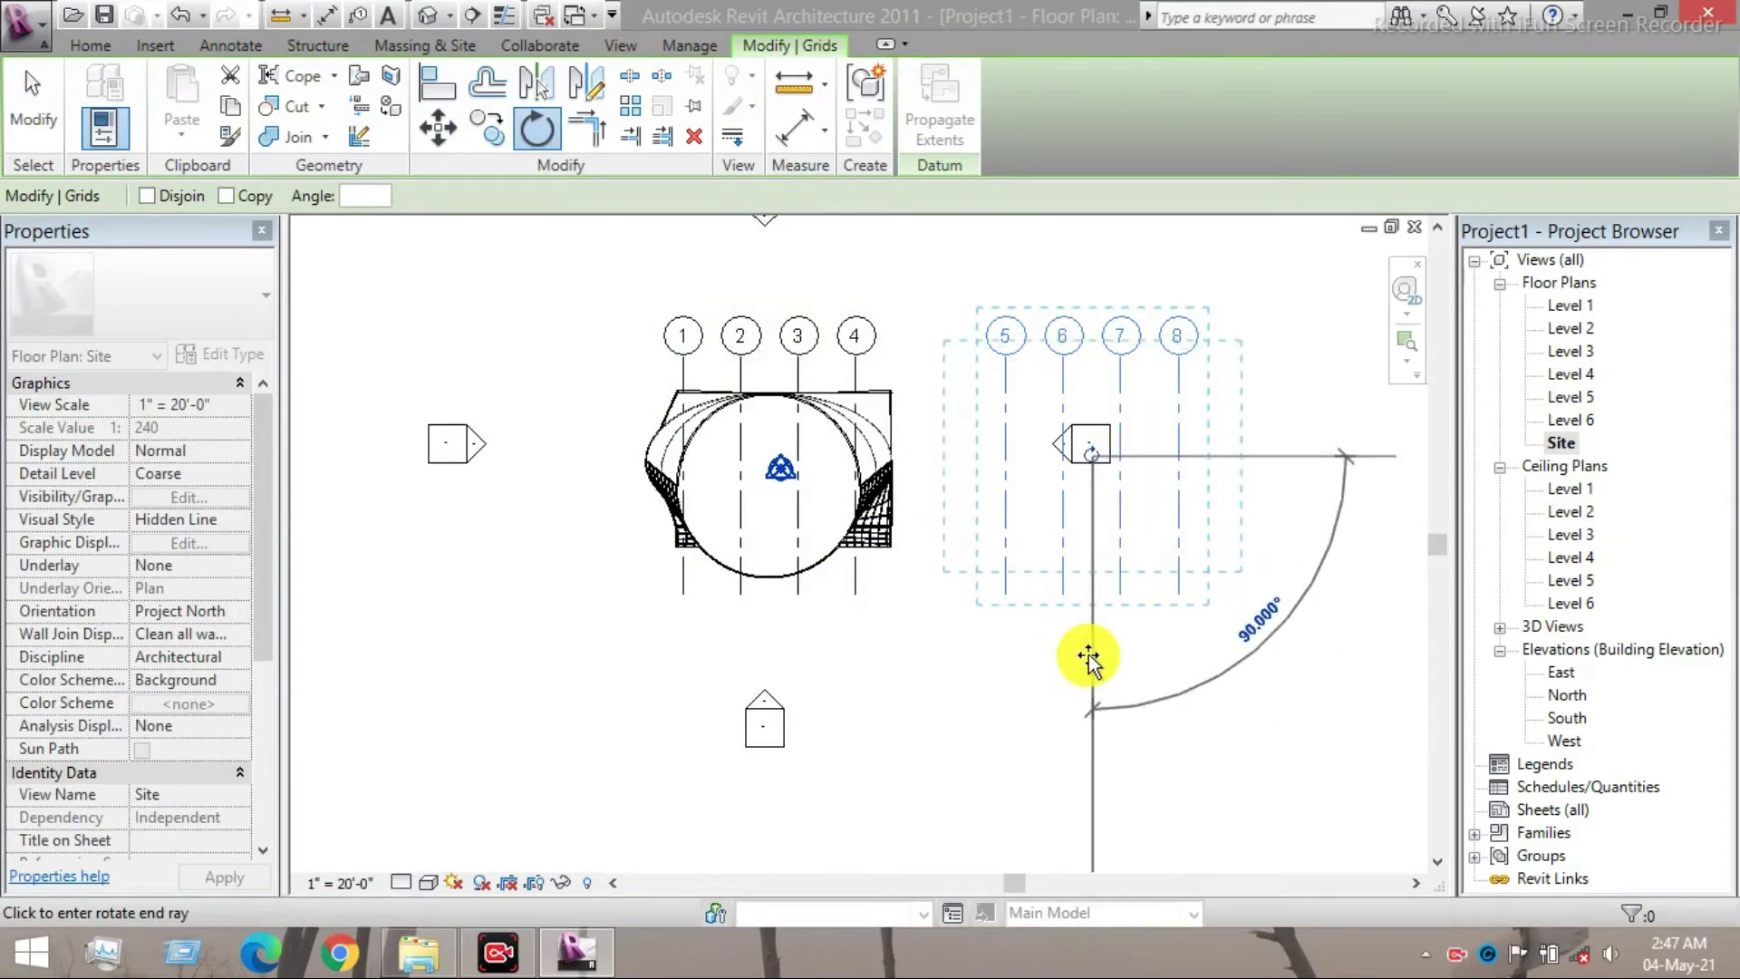
click(1088, 656)
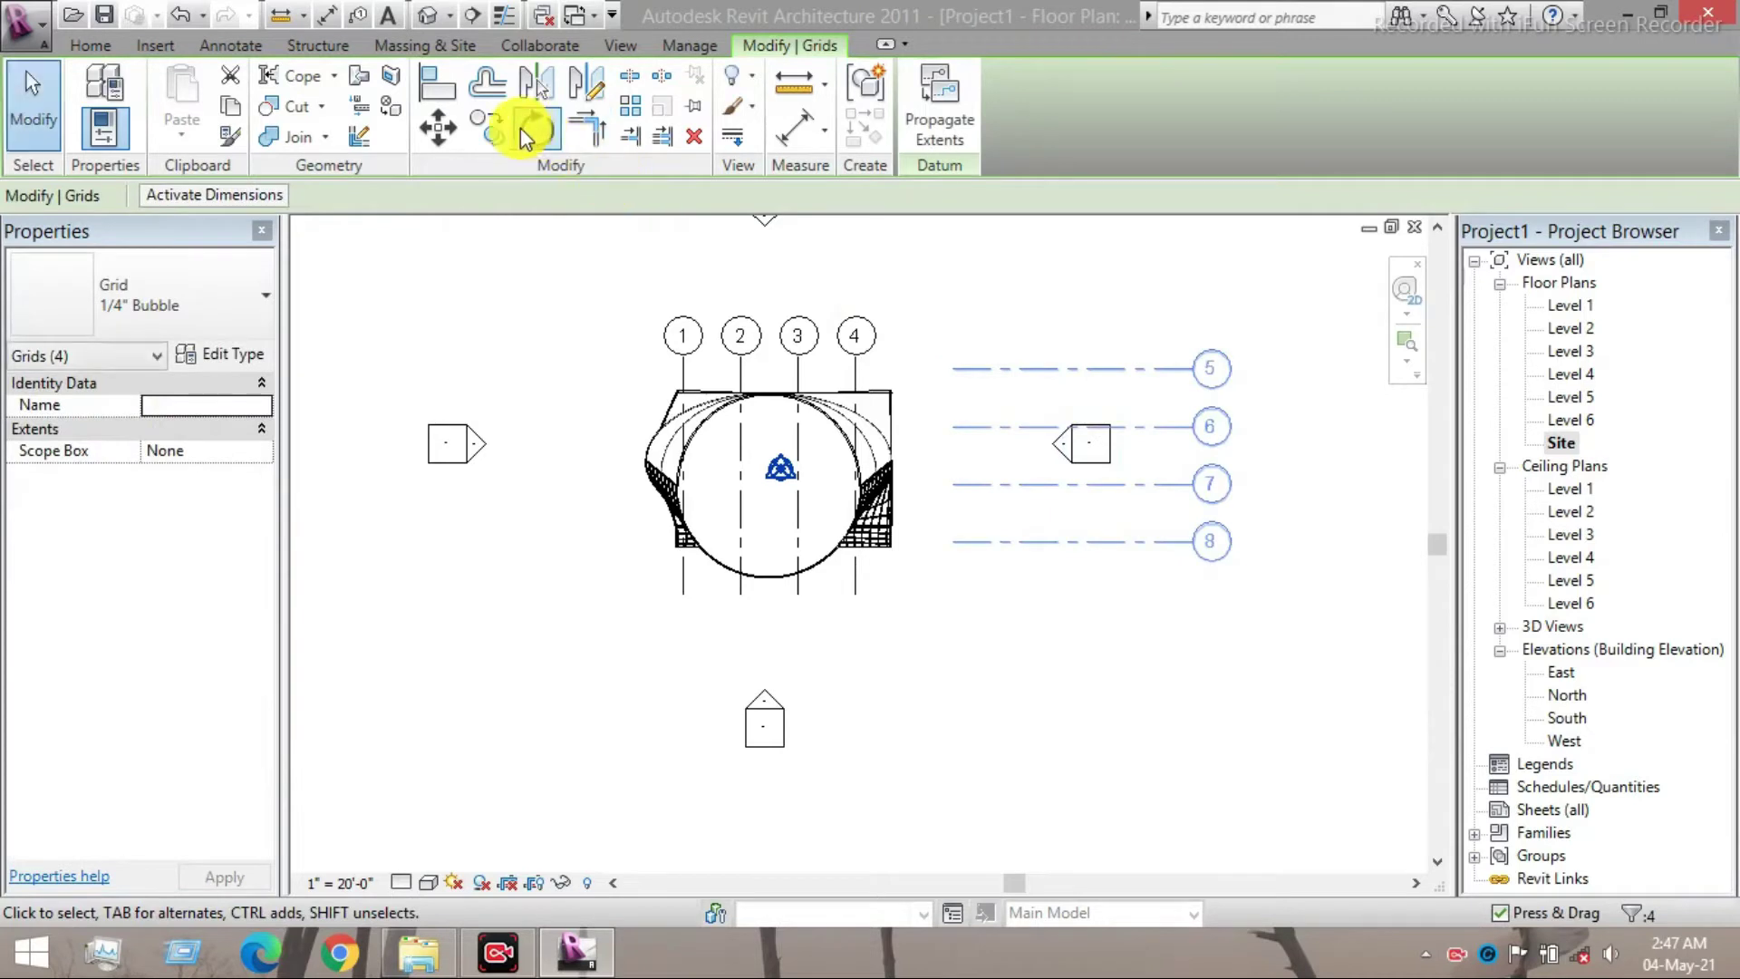
- Move the four horizontal grids about 76' to the left so they cross grids 1 to 4 over the building
click(444, 136)
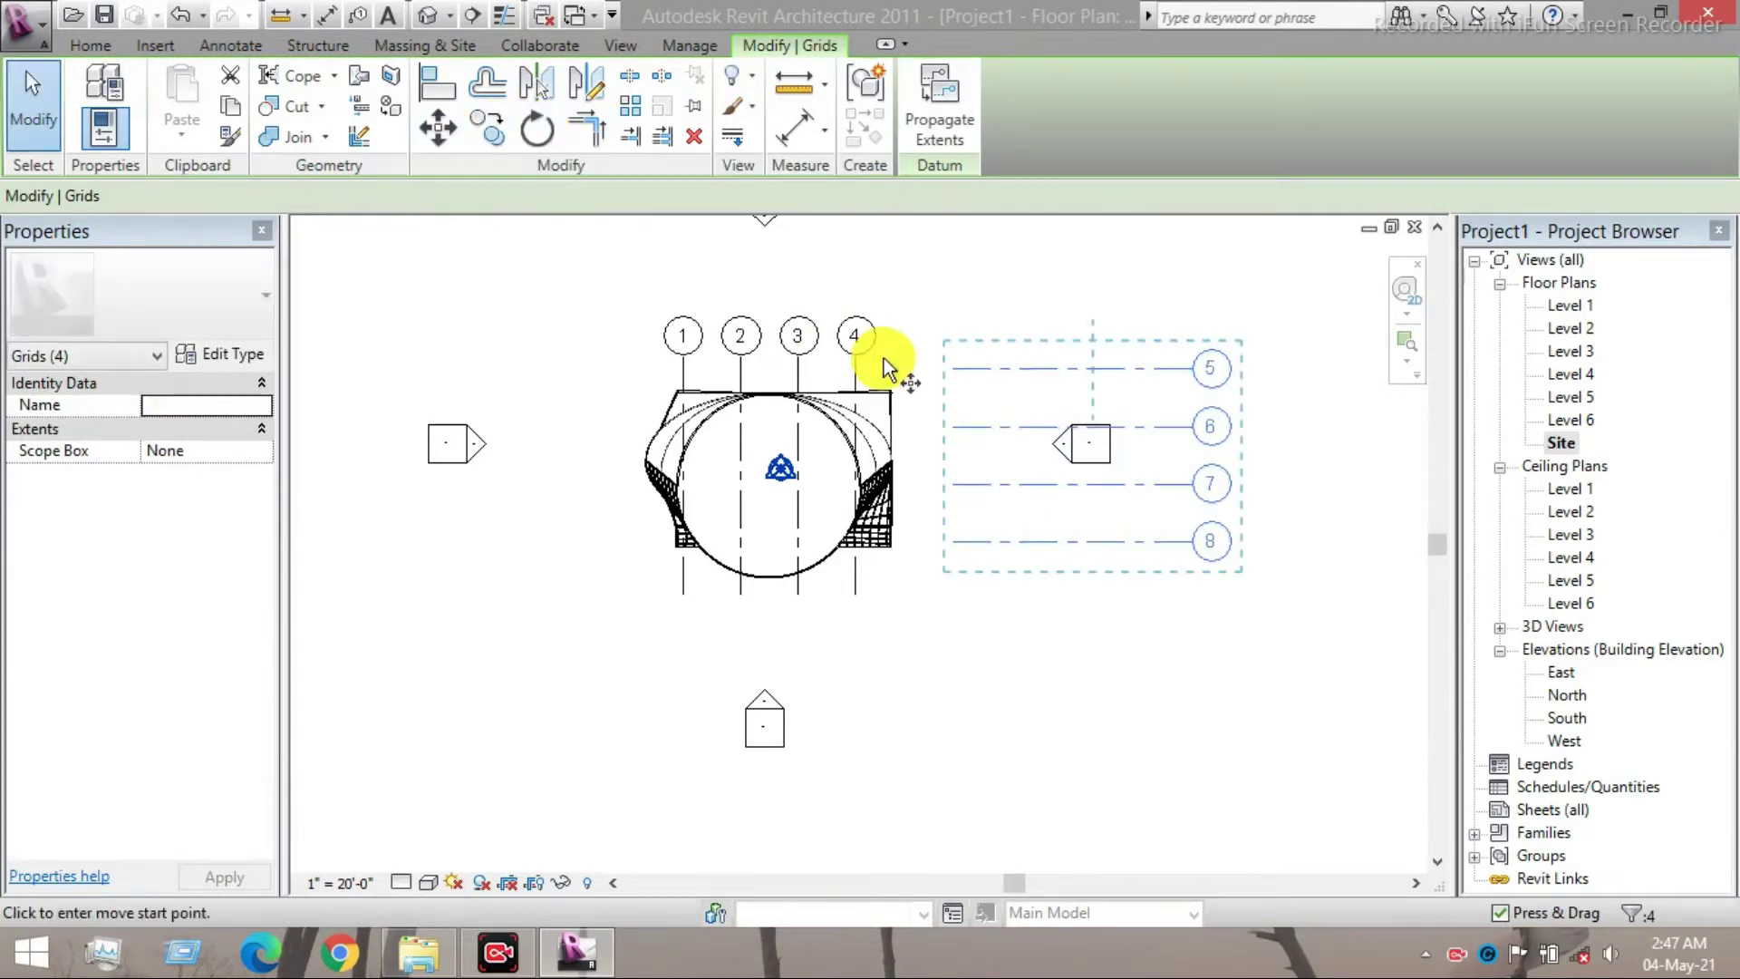
click(950, 369)
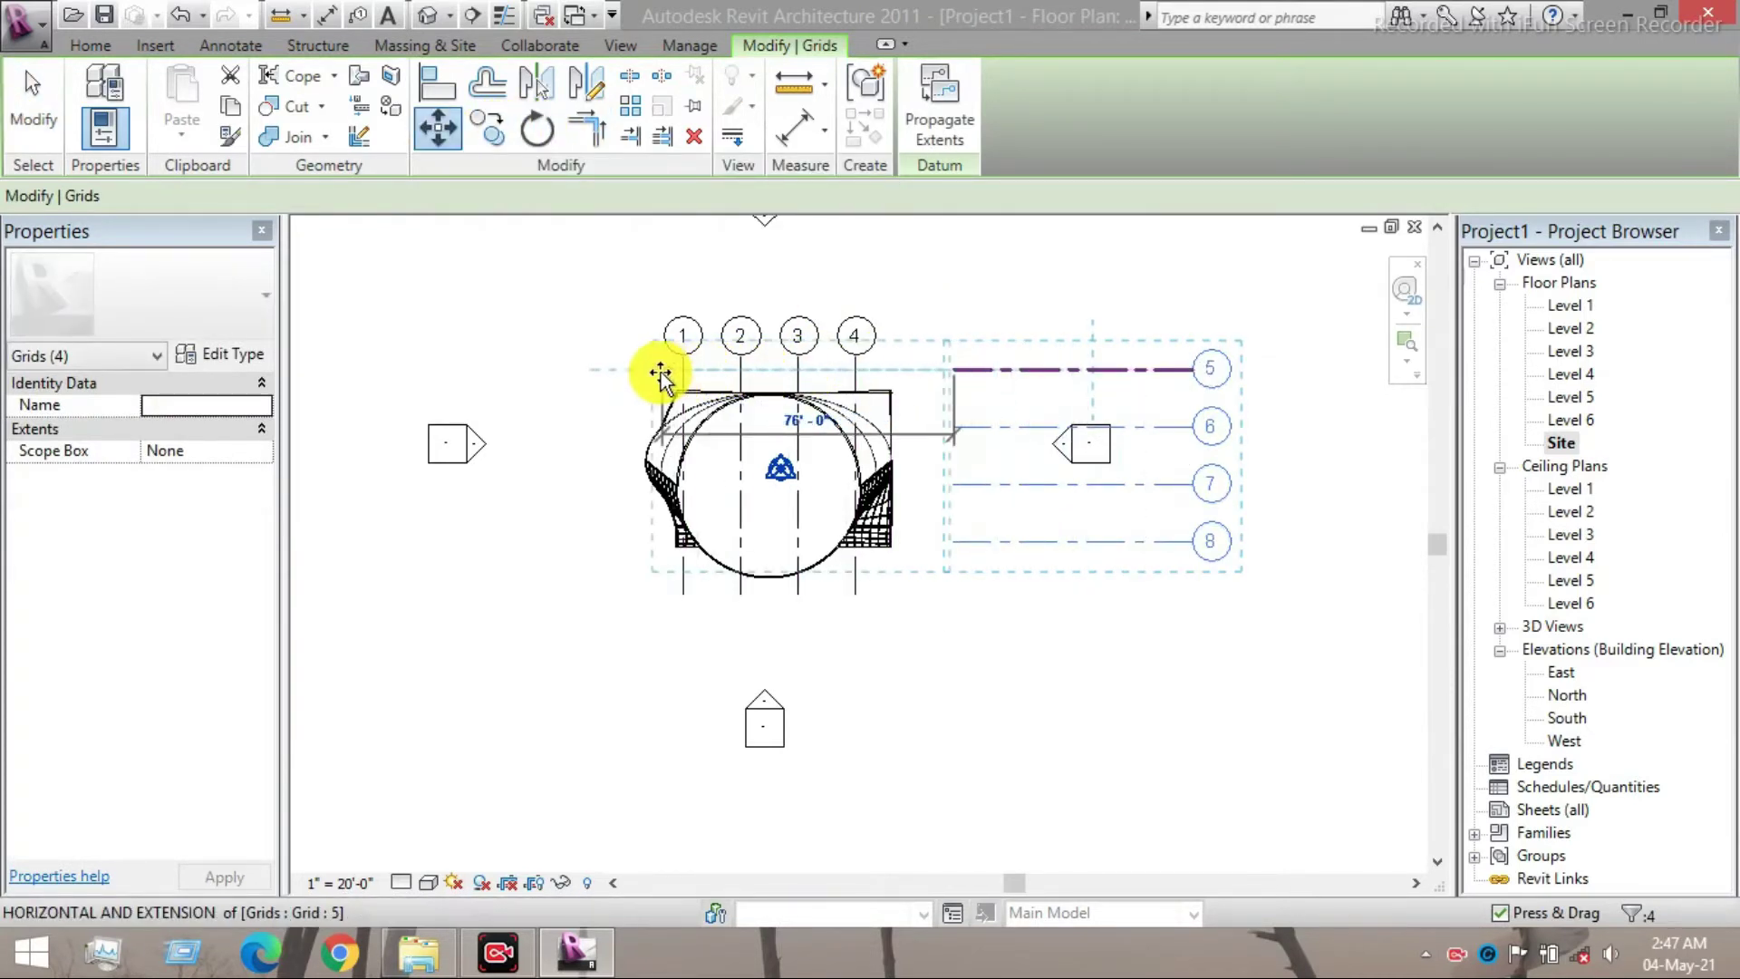
click(656, 373)
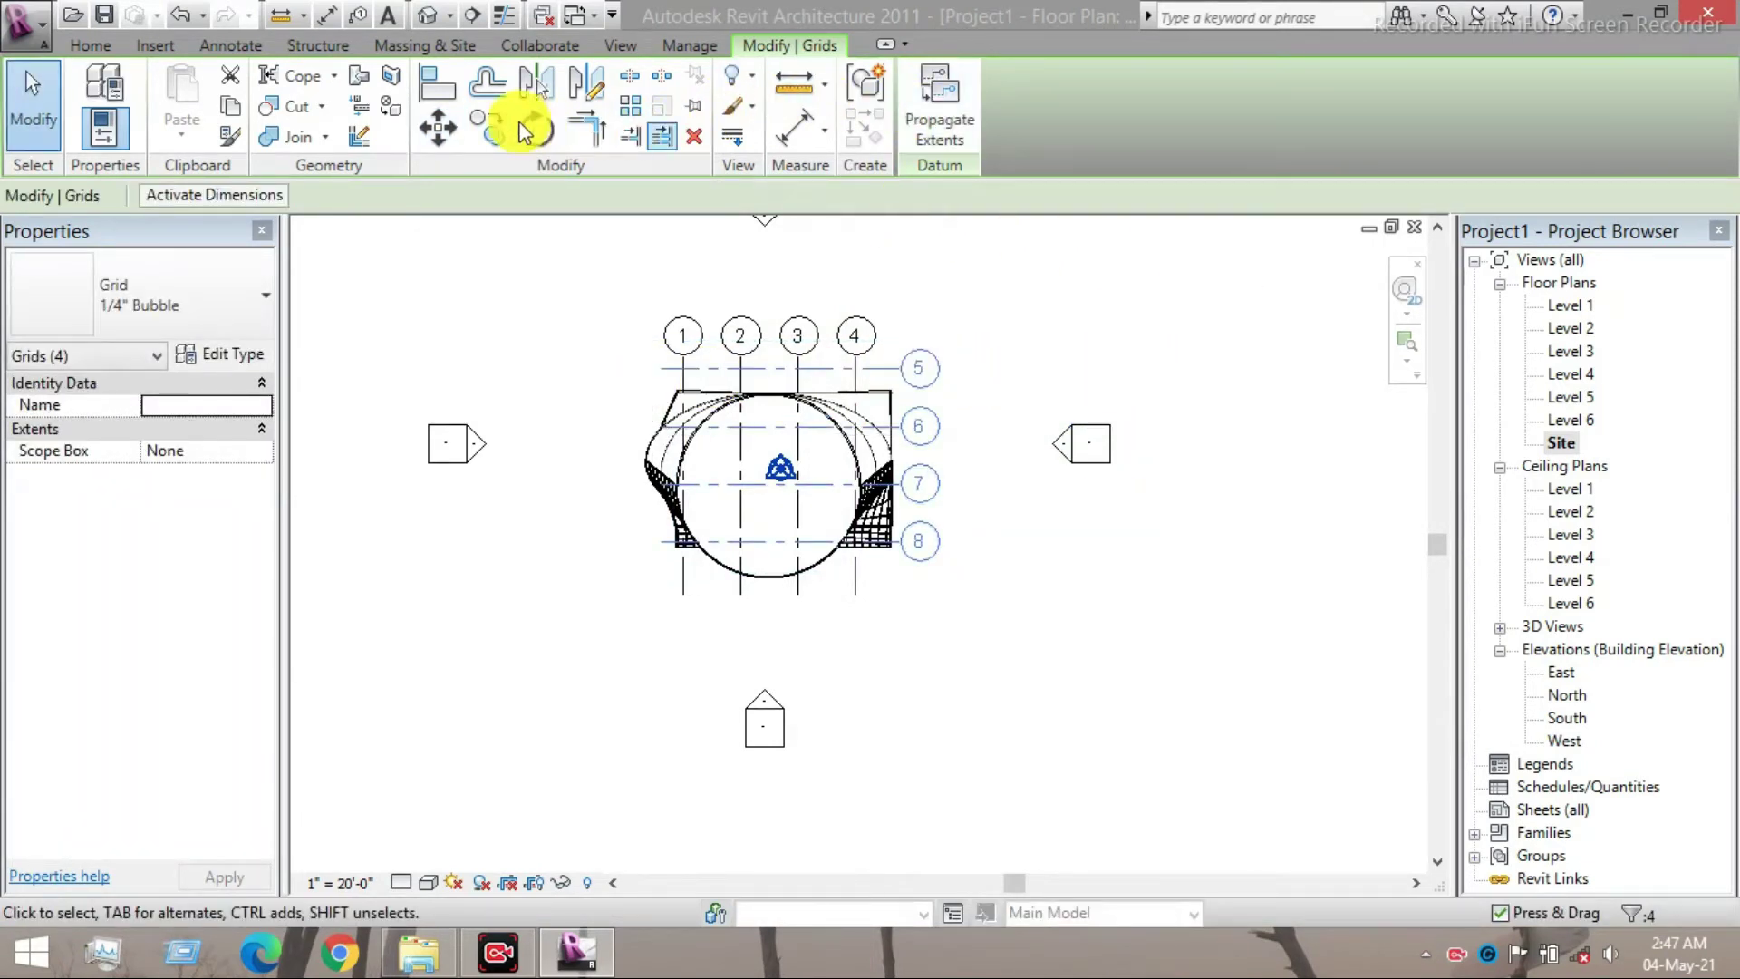
- Place 18" x 24" rectangular architectural columns where grid 6 crosses grids 2 and 3
click(90, 41)
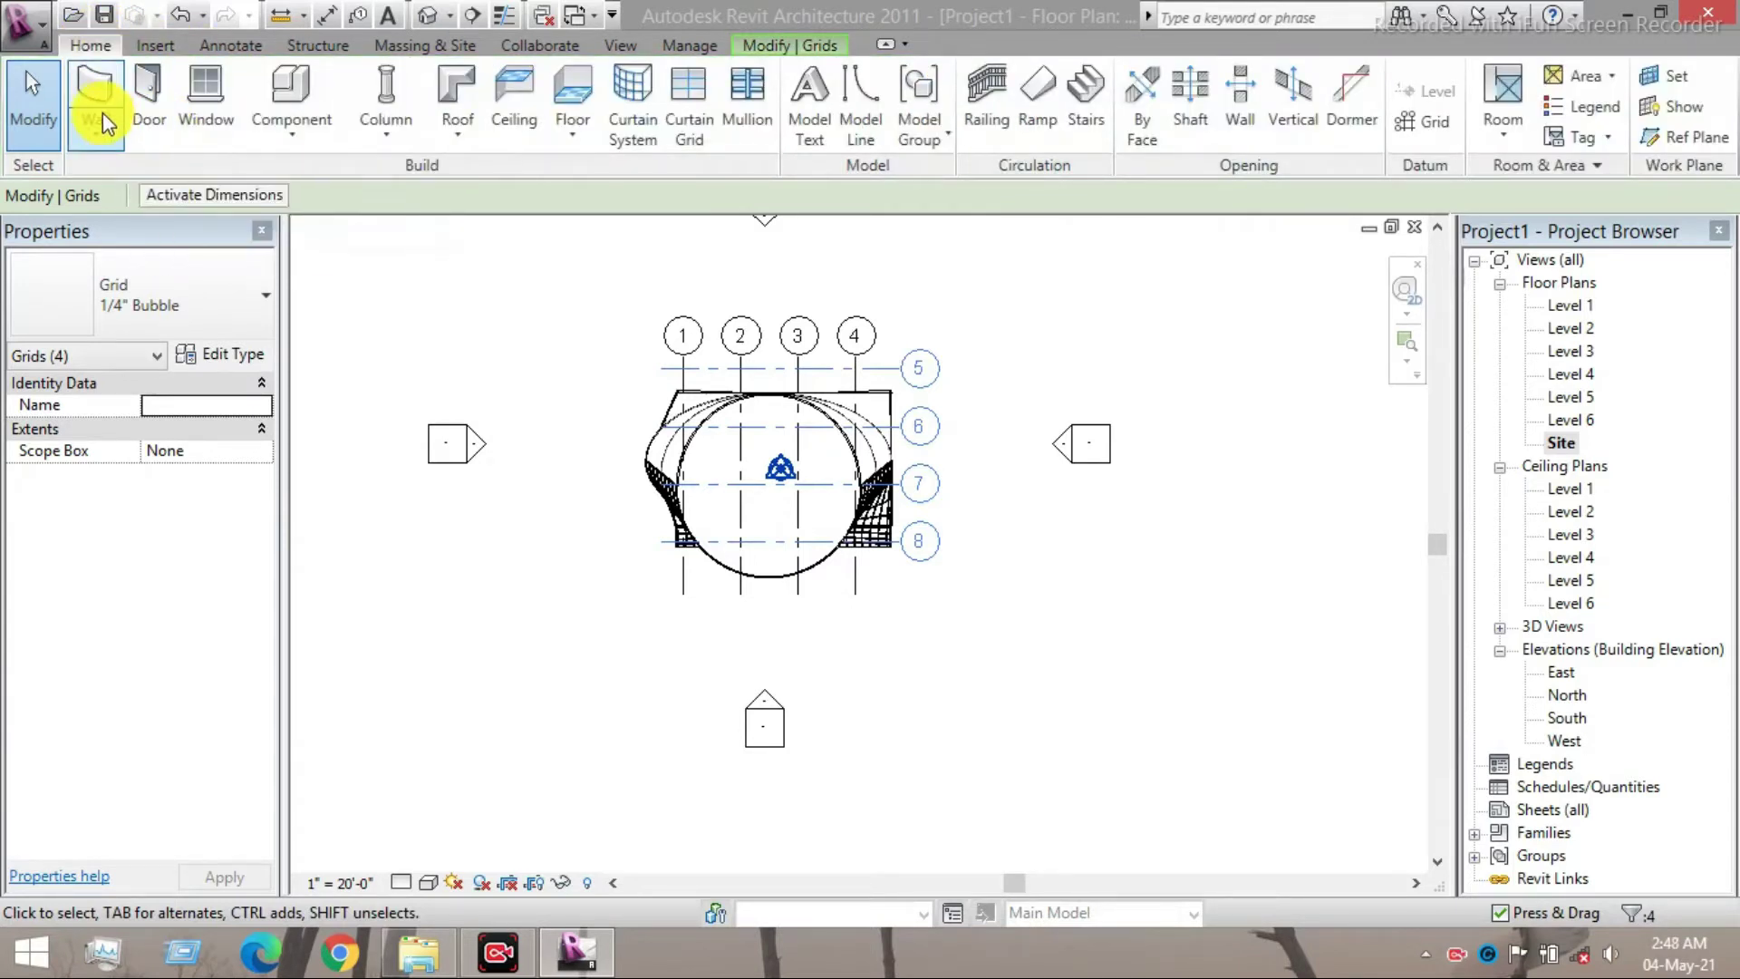
click(386, 133)
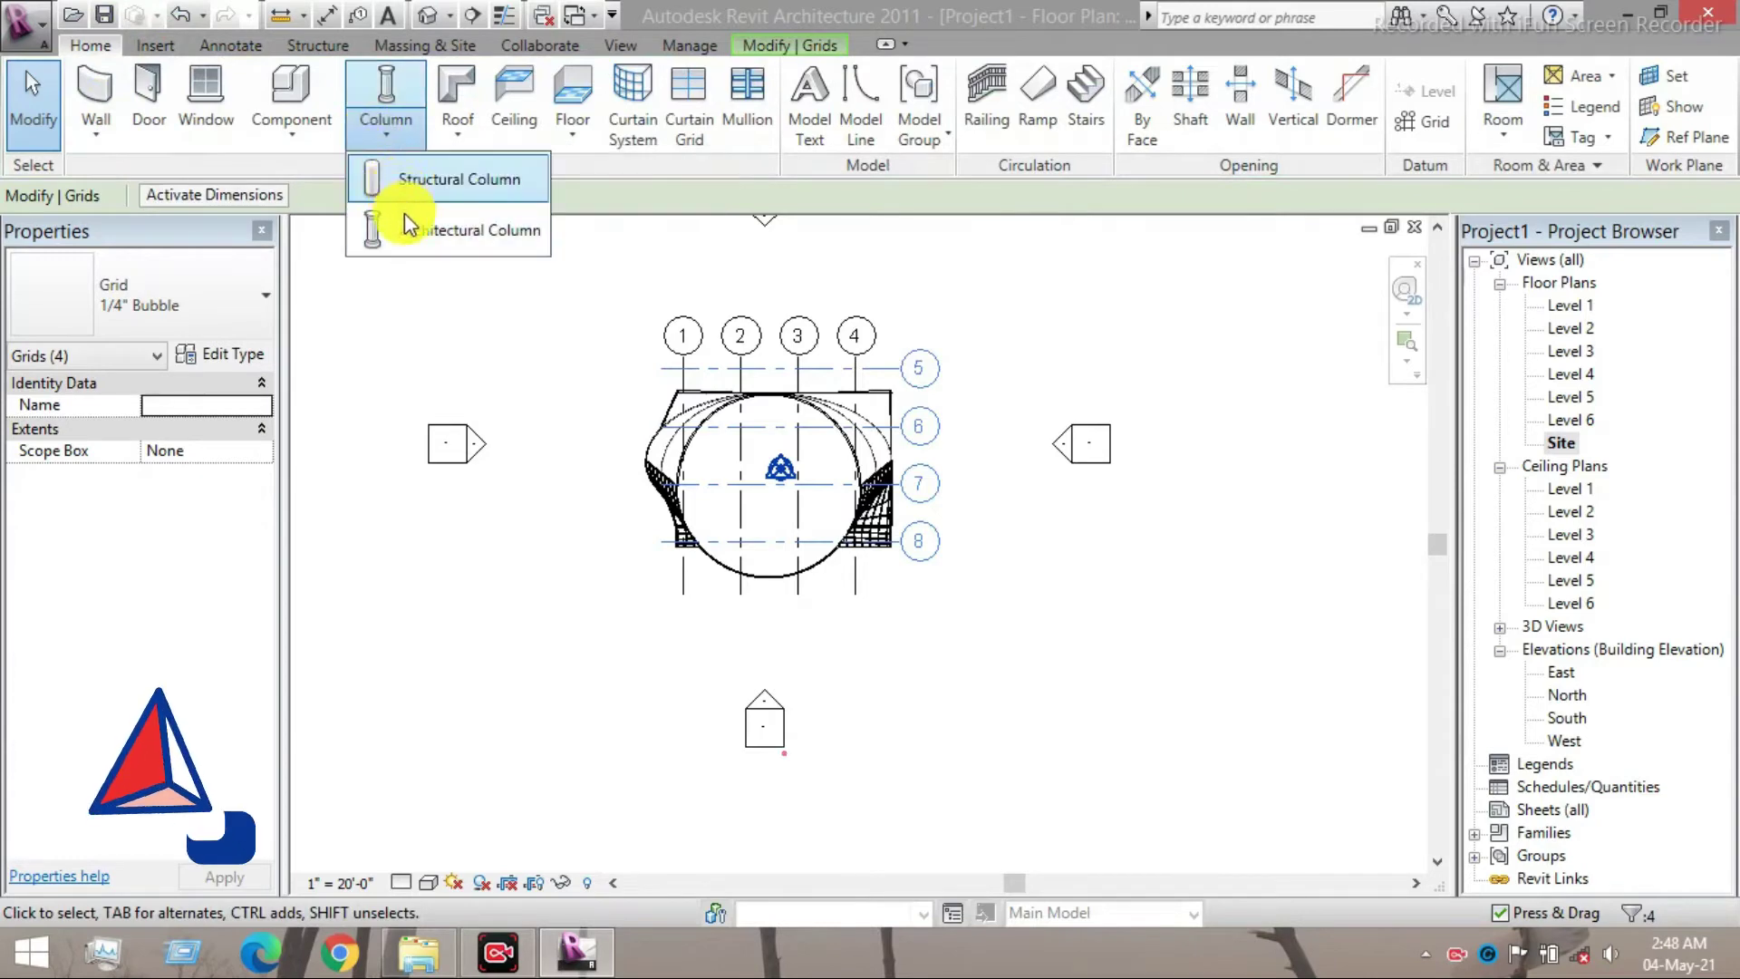
click(390, 226)
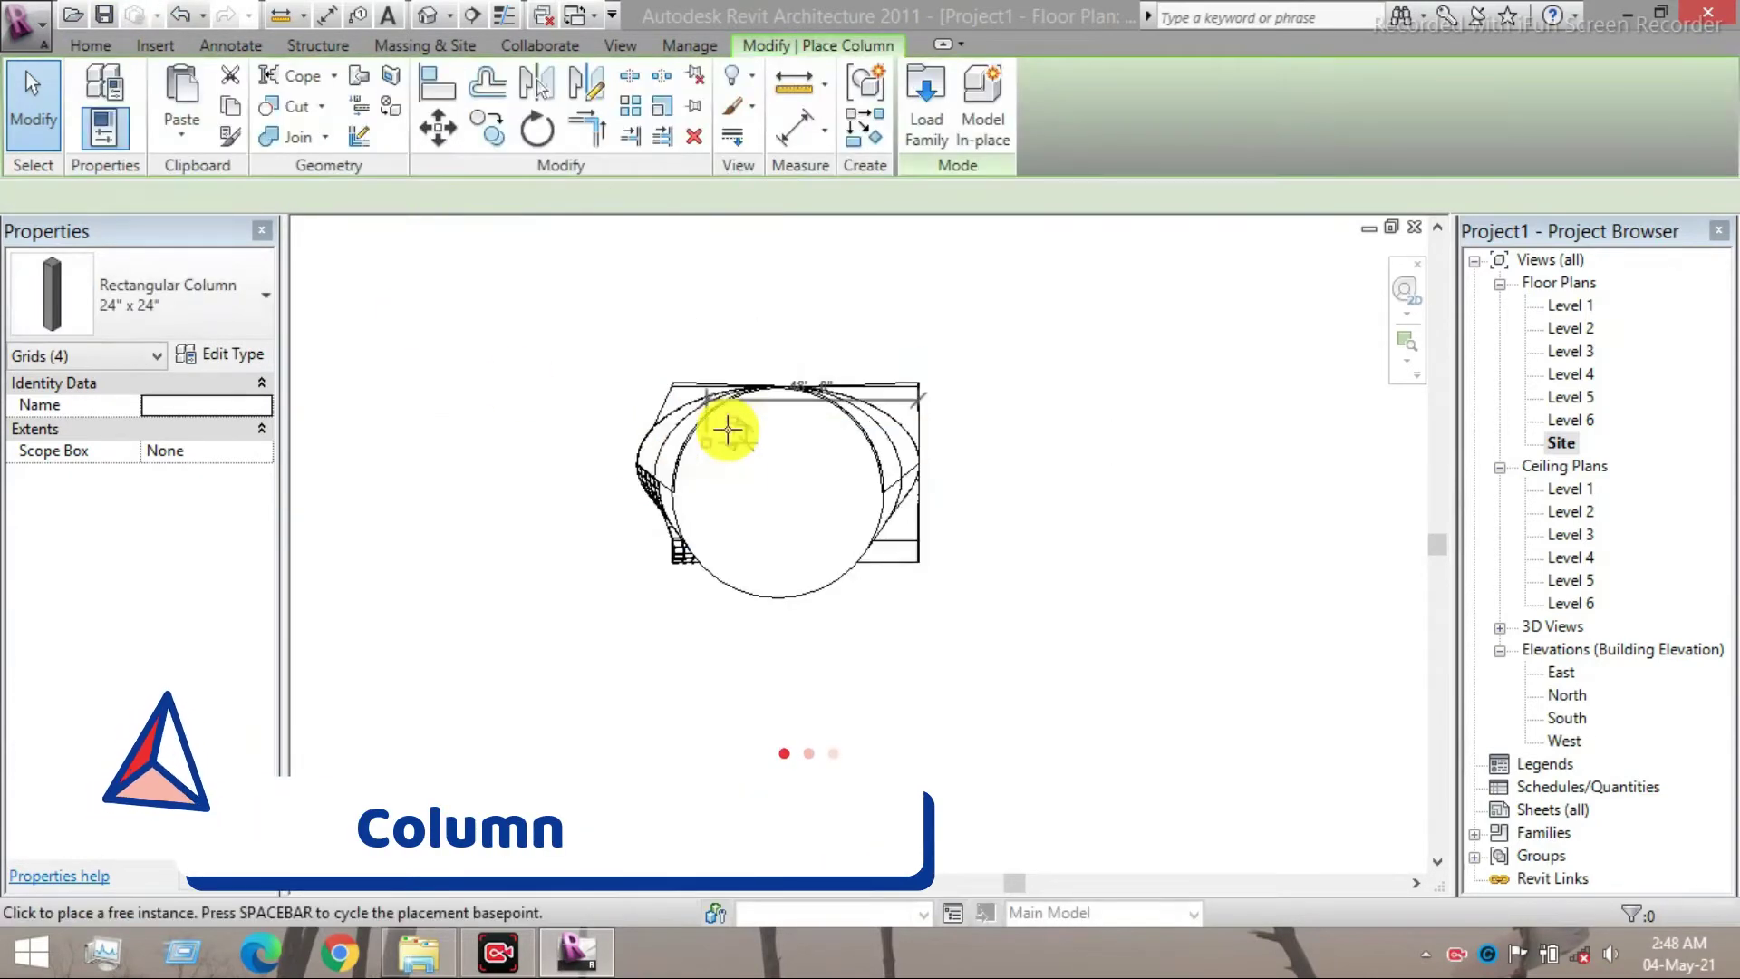
scroll(733, 430, up, 5)
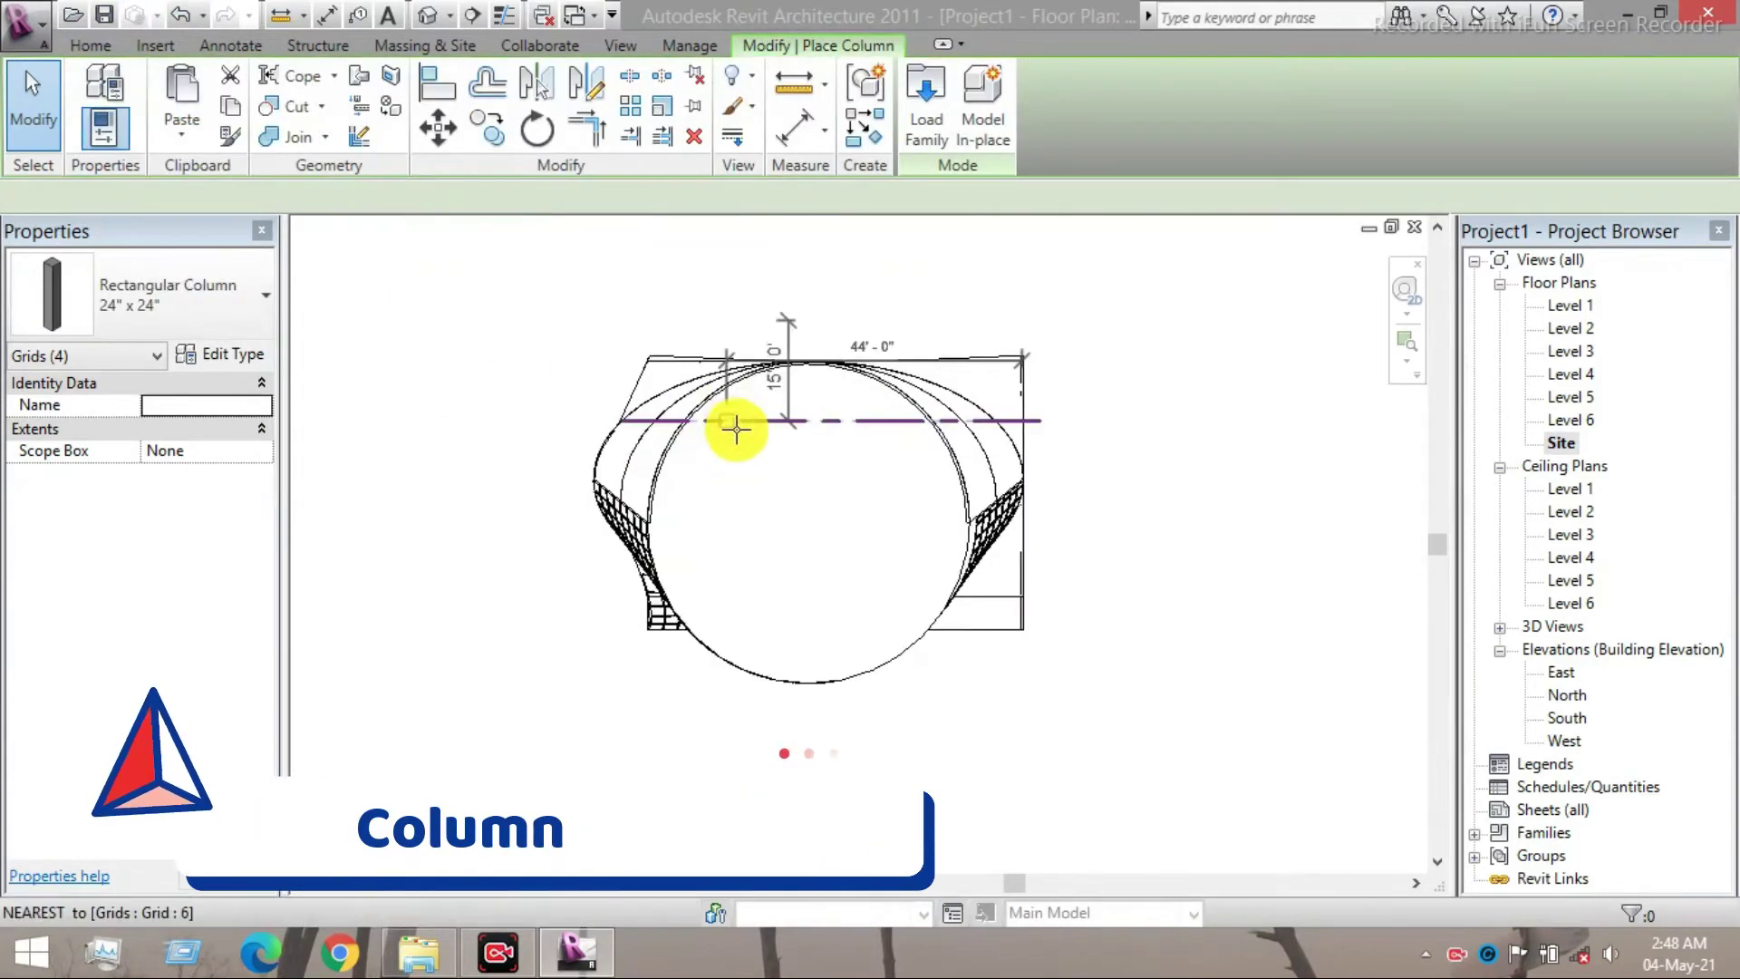
click(214, 305)
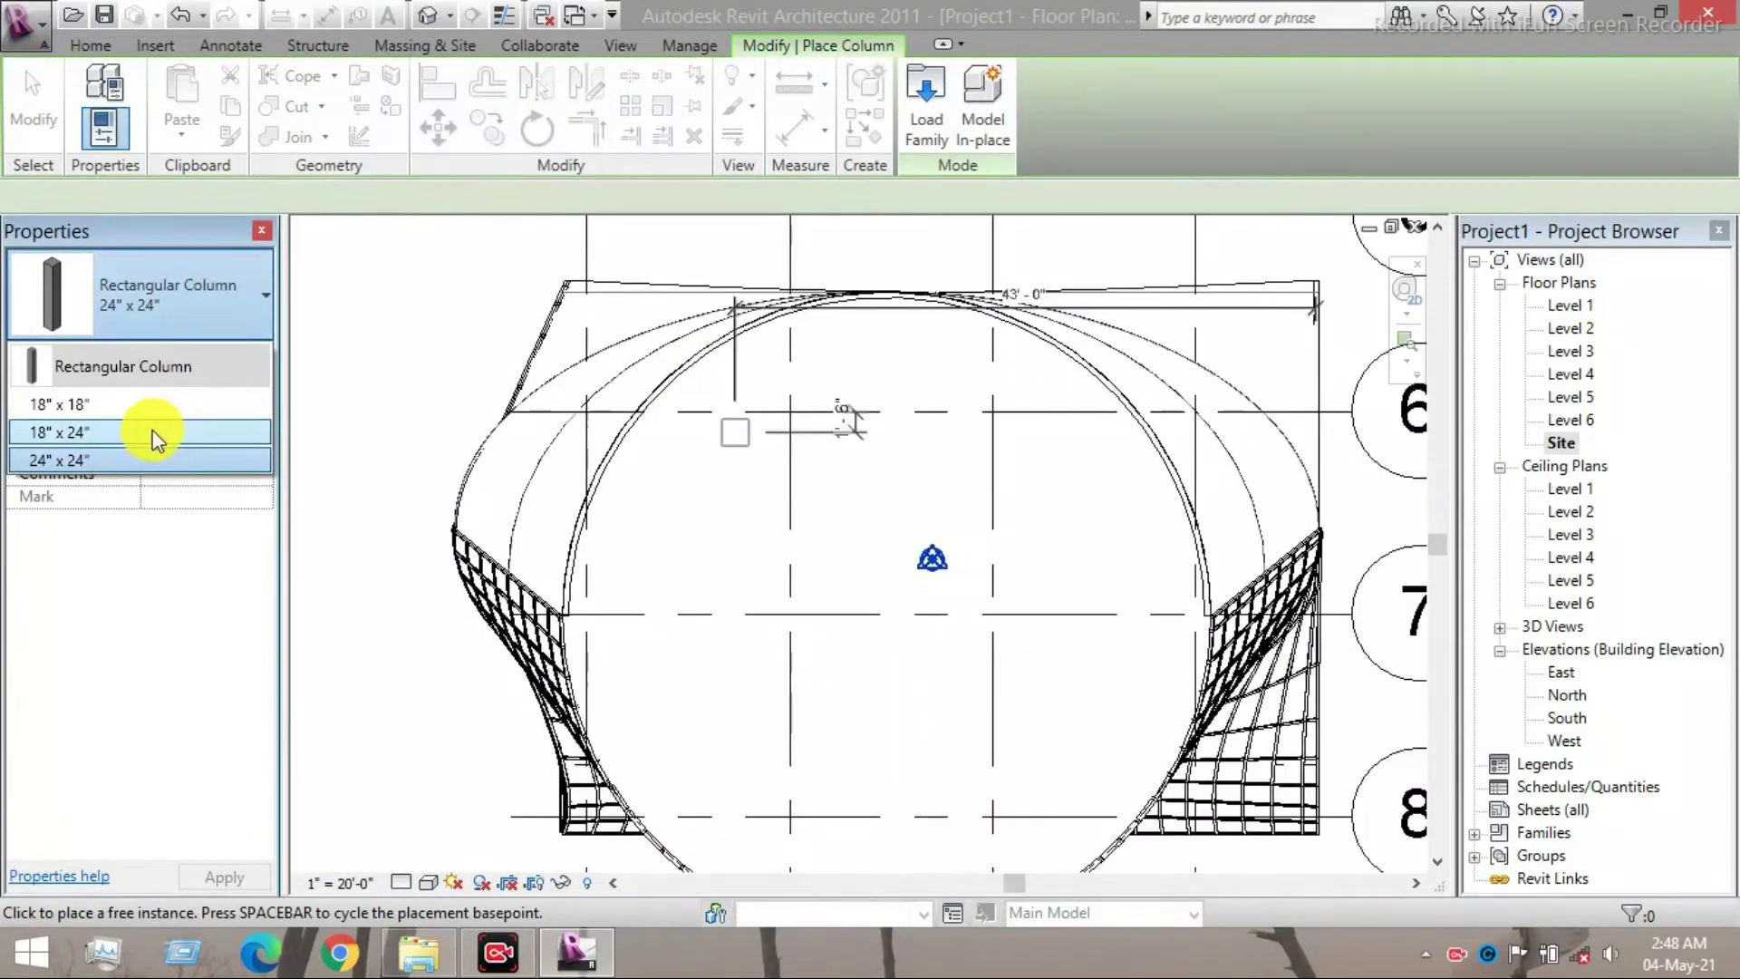
click(136, 432)
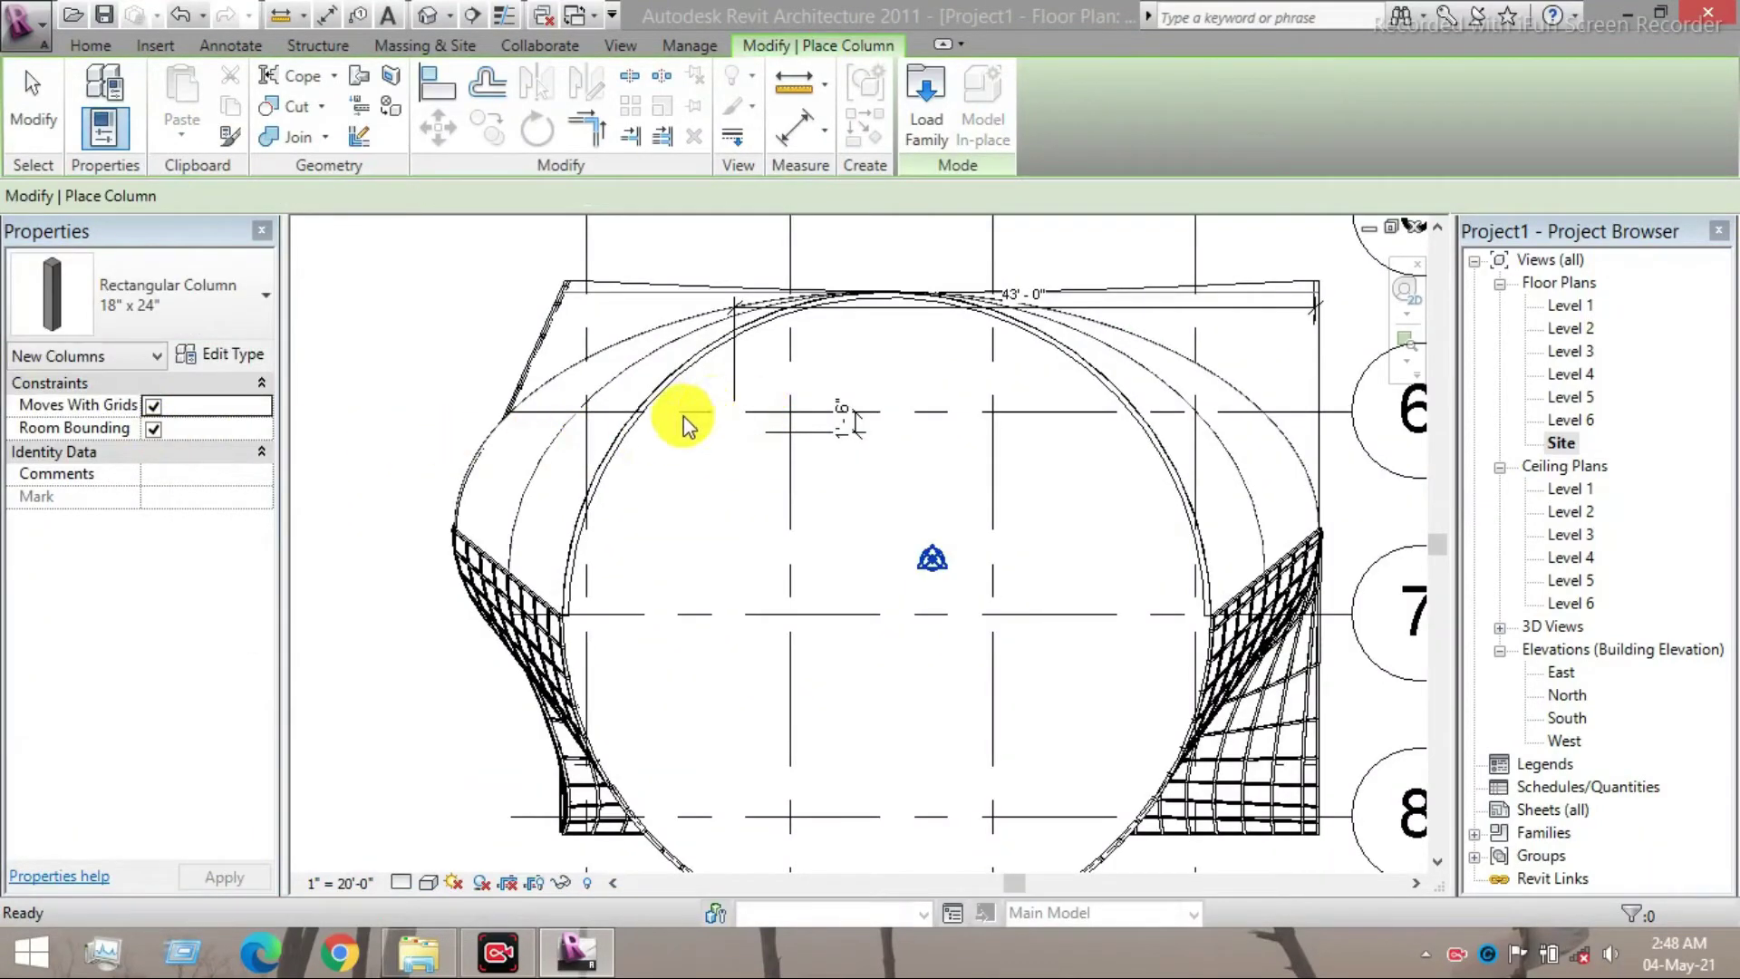
click(781, 416)
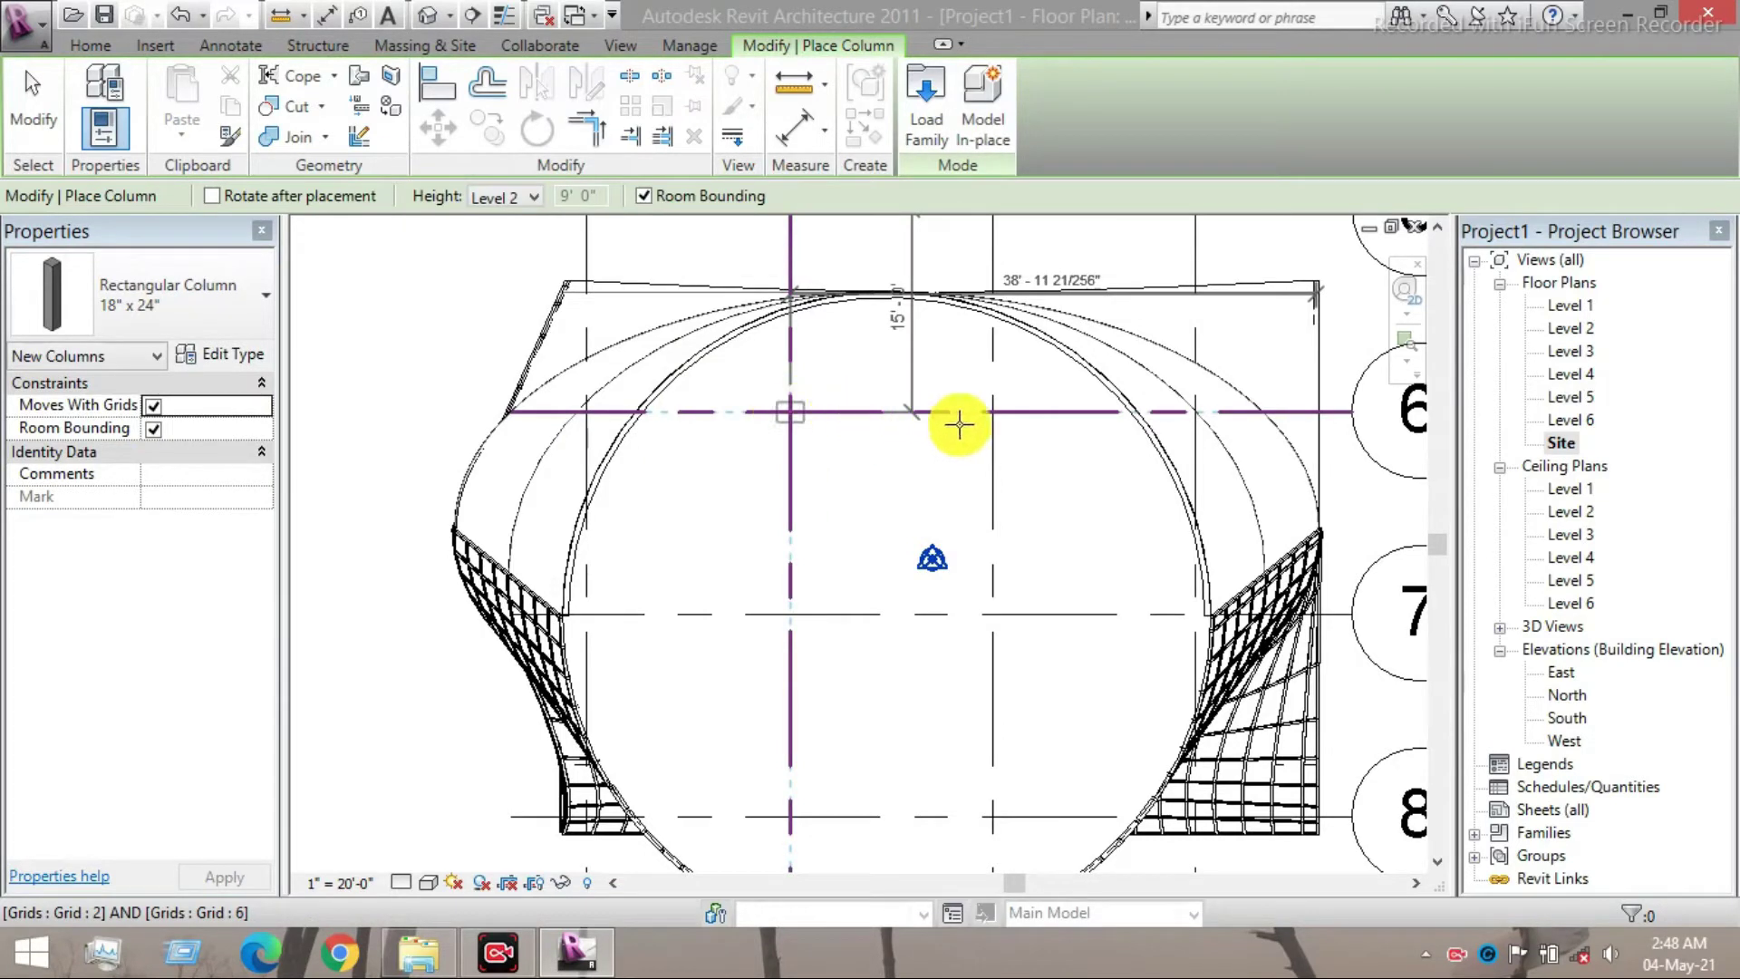
click(994, 410)
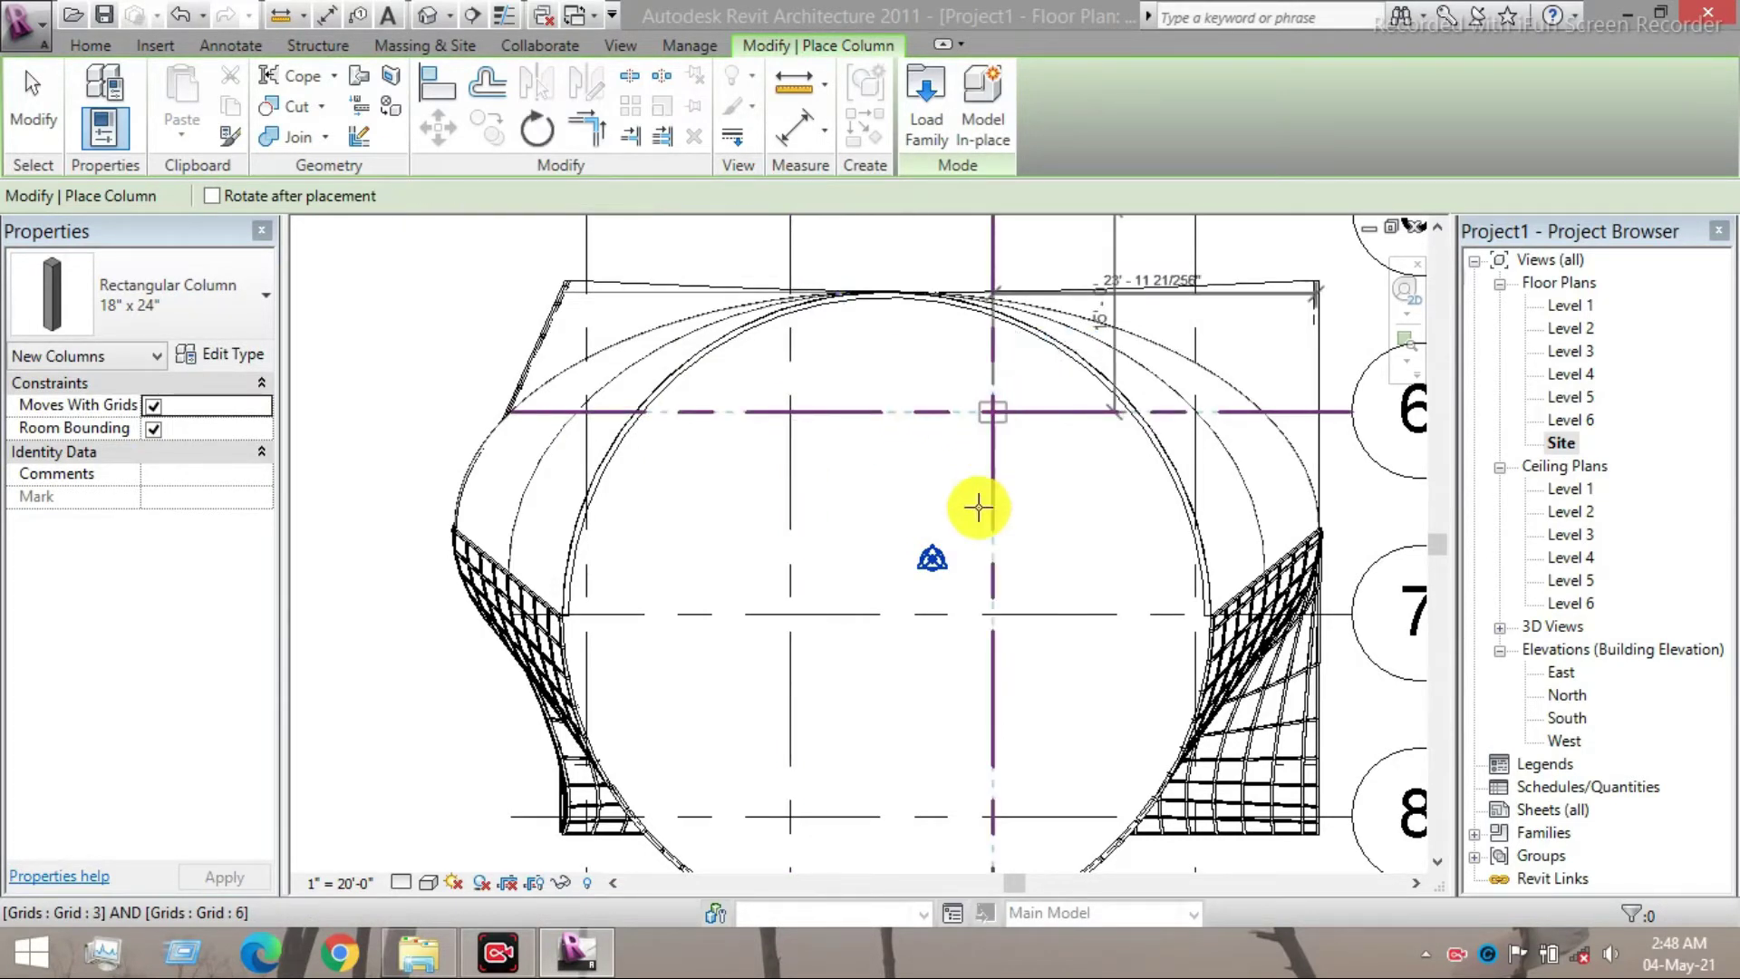
- Place 18" x 24" columns along grid 7 at its intersections with grids 2, 3 and 1
click(795, 612)
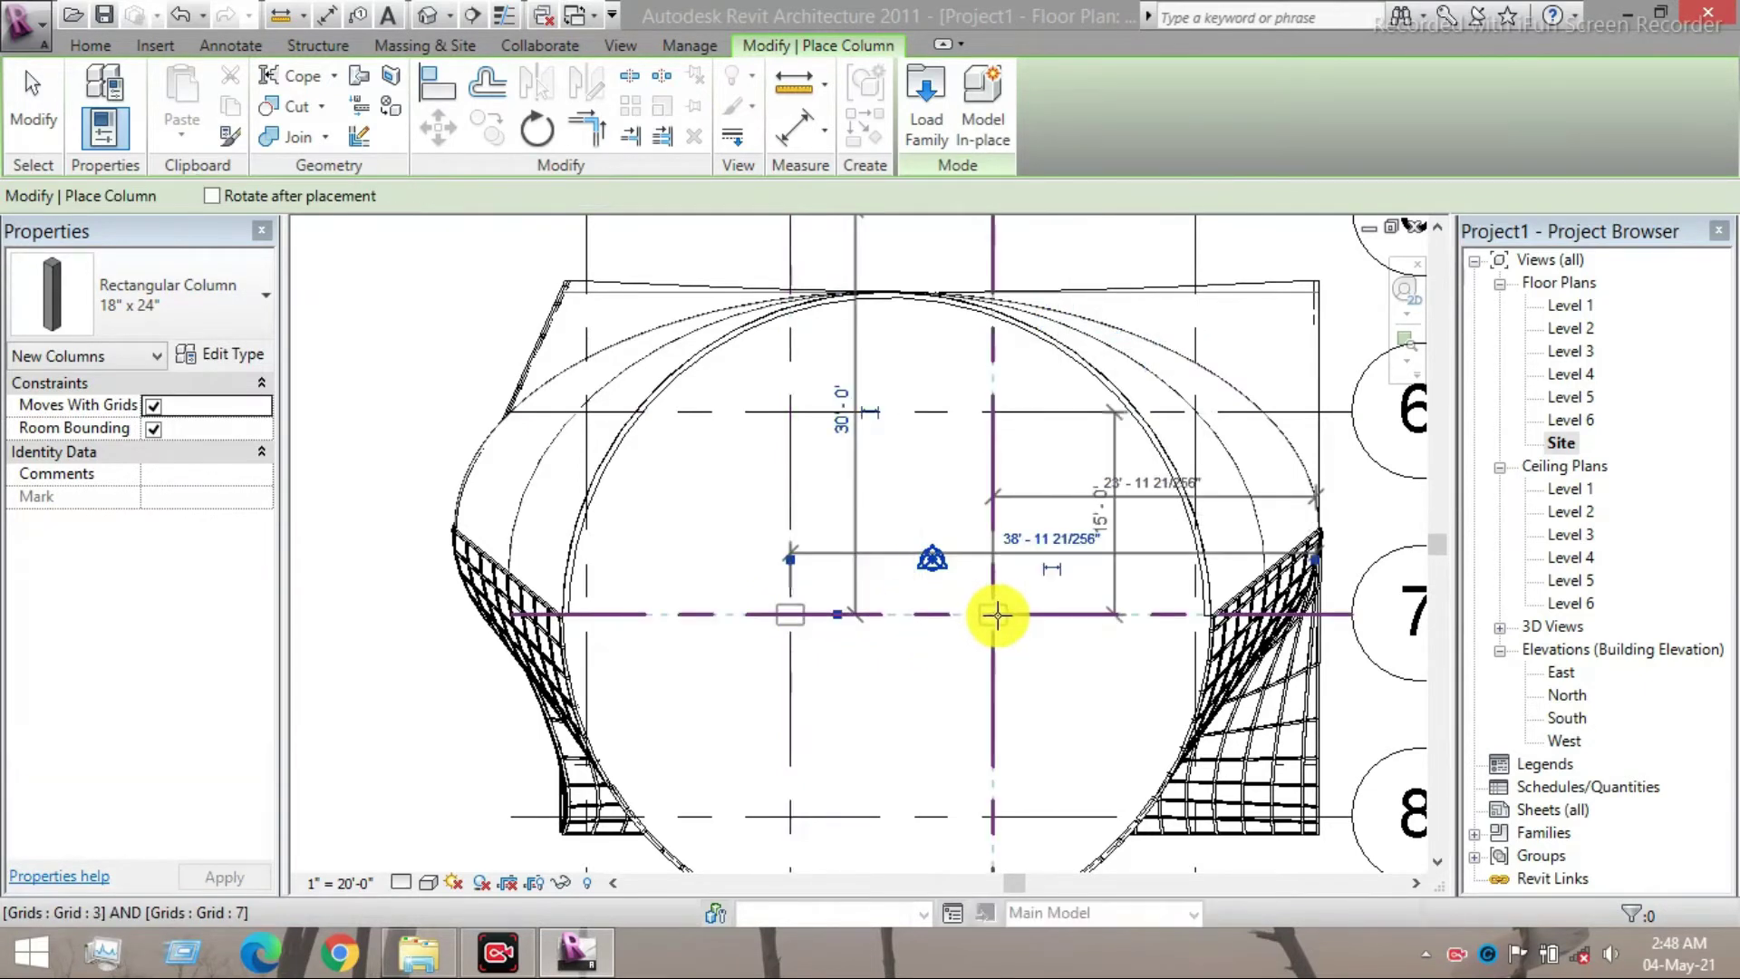
click(993, 615)
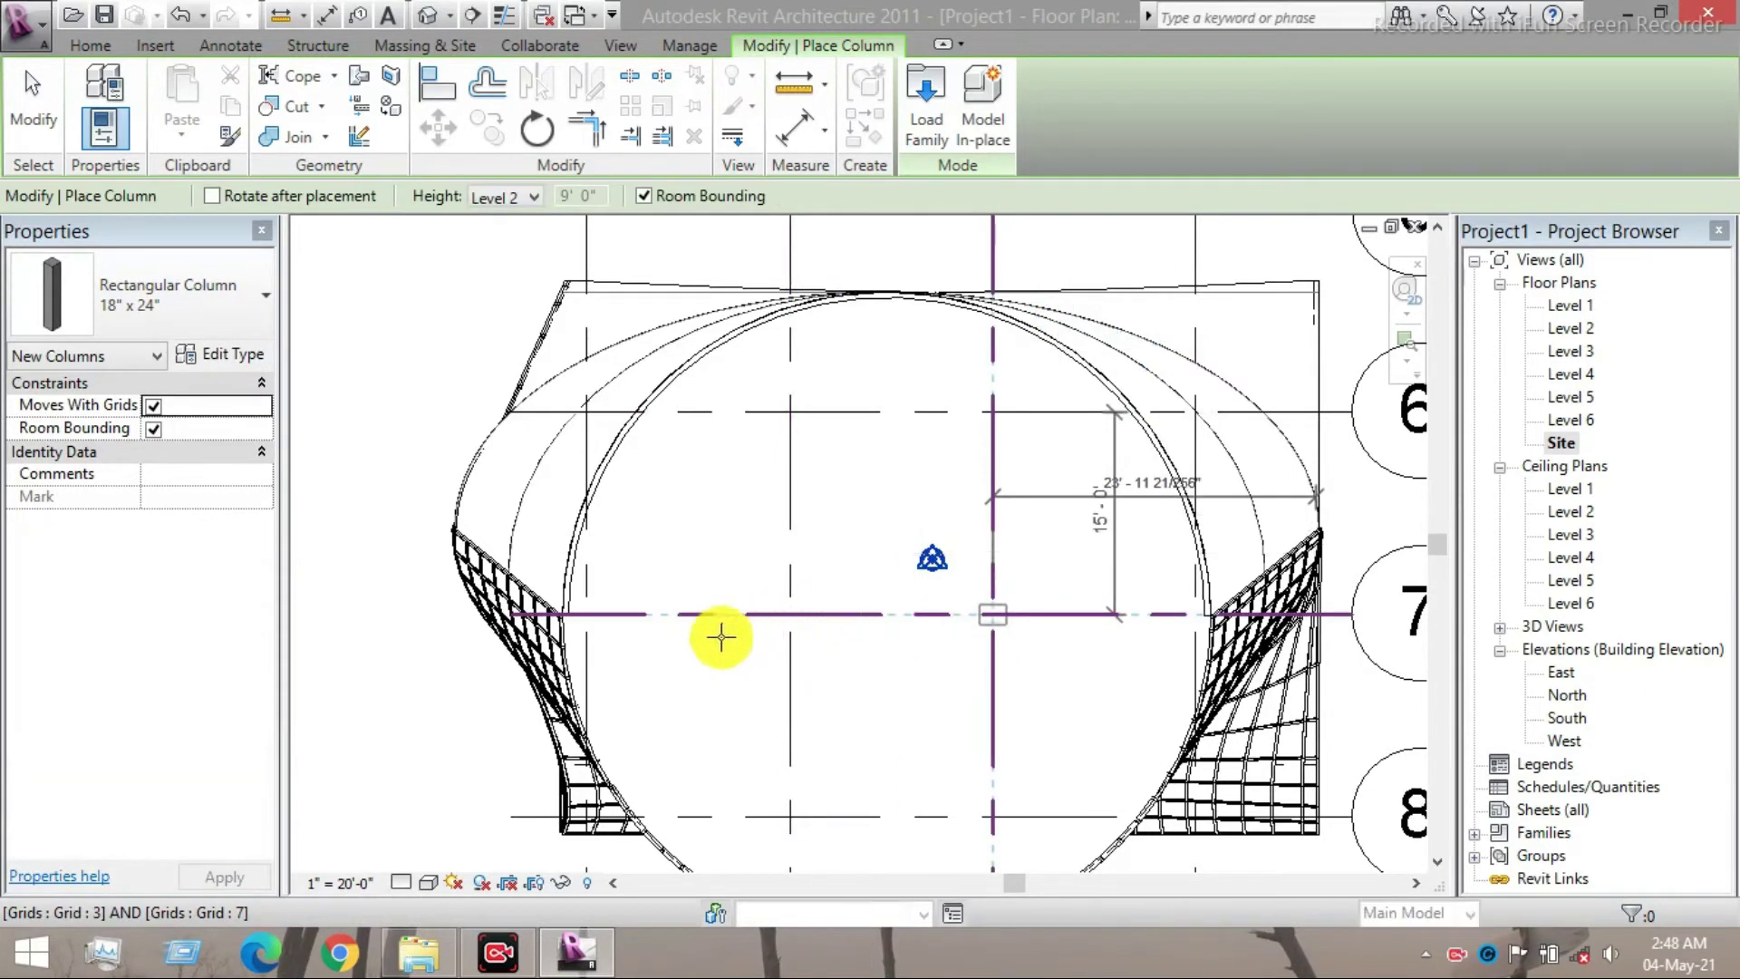
click(584, 612)
- Add 18" x 24" columns along grid 8 at its intersections with grids 2 and 3
scroll(744, 651, down, 2)
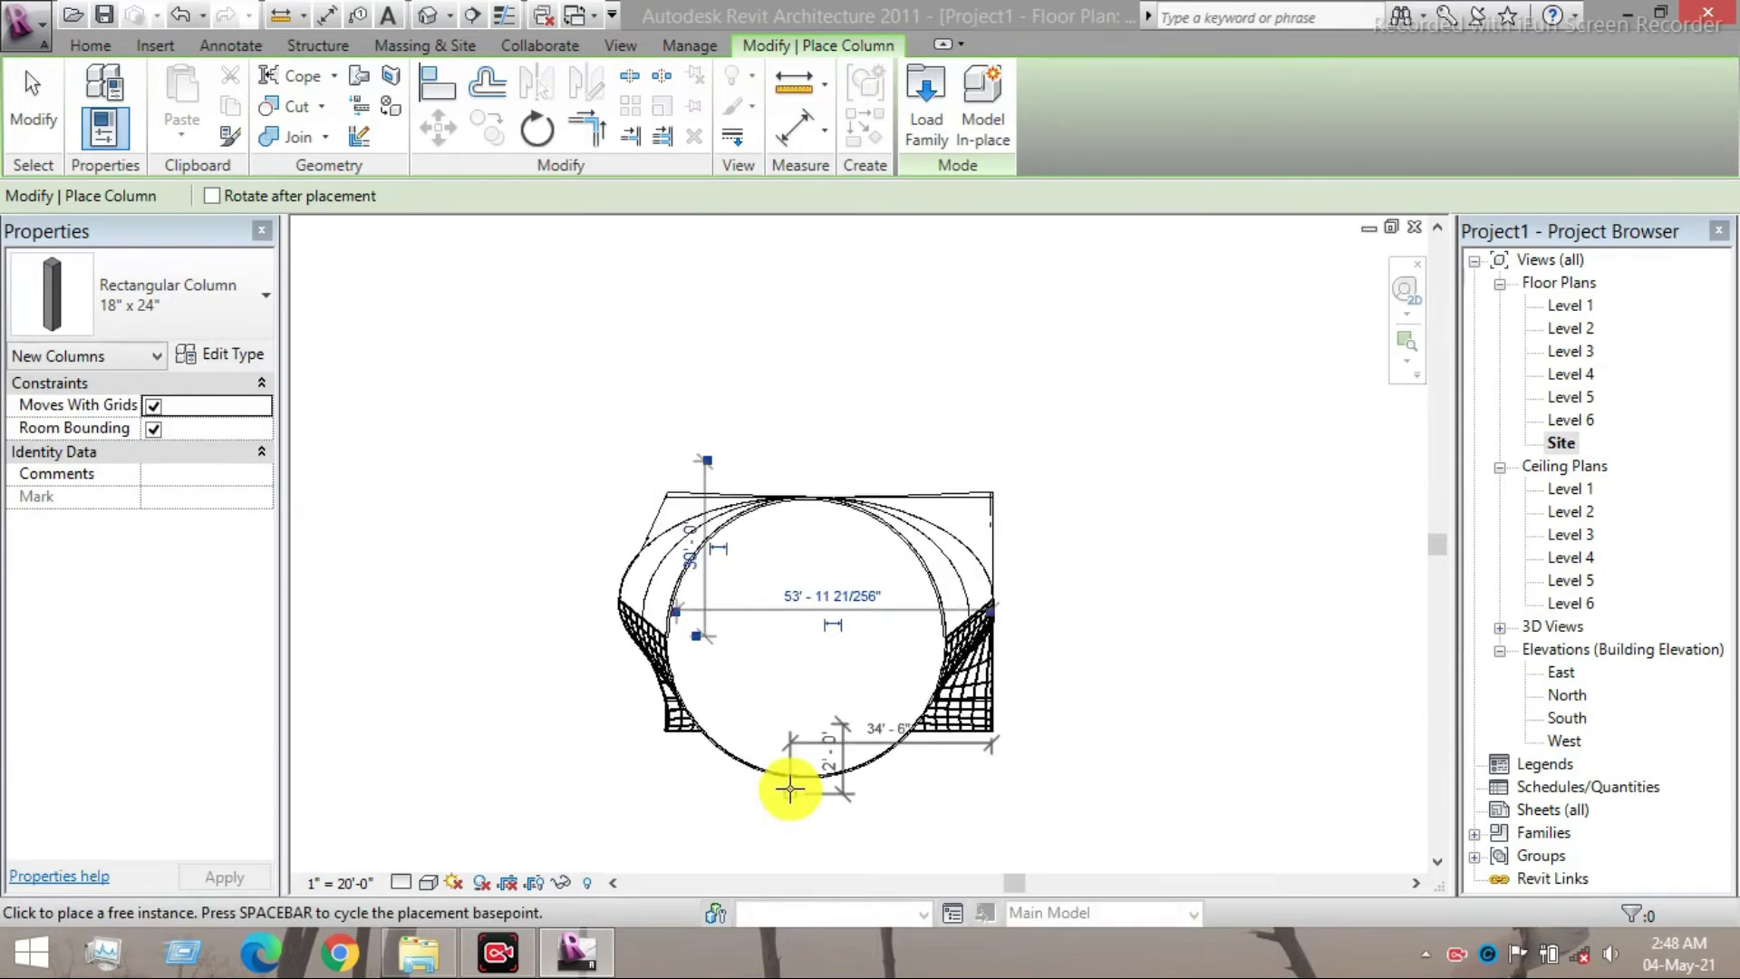
scroll(792, 790, up, 2)
scroll(752, 698, up, 1)
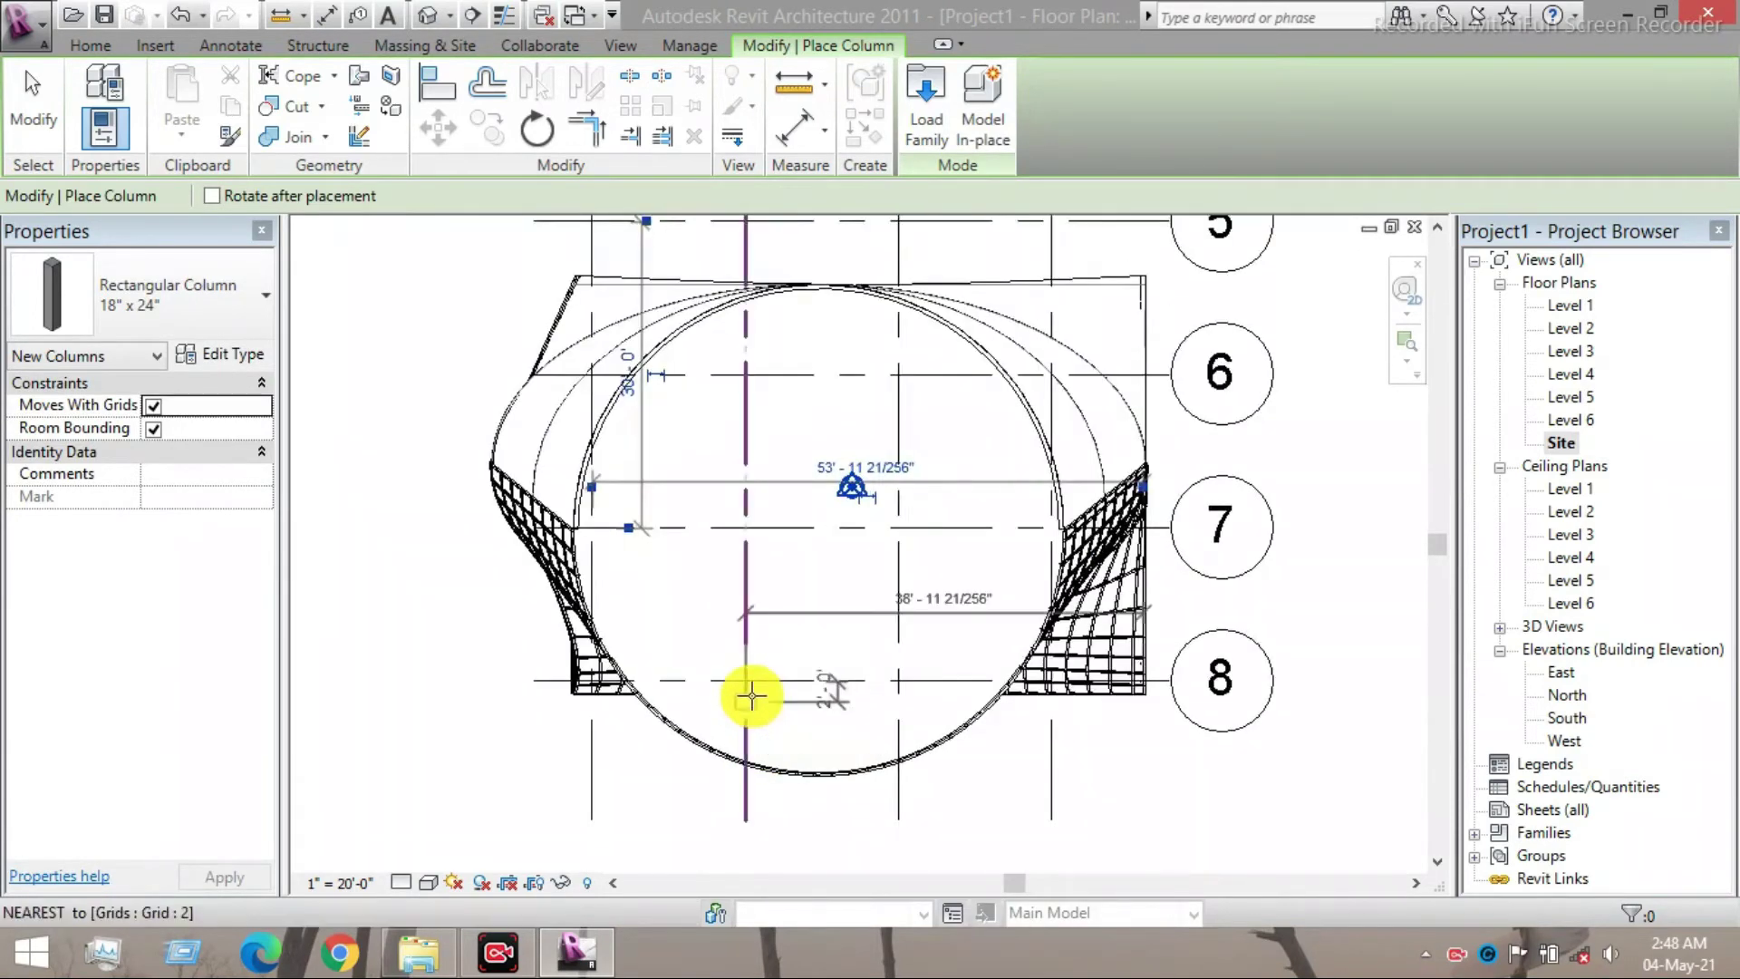
click(885, 680)
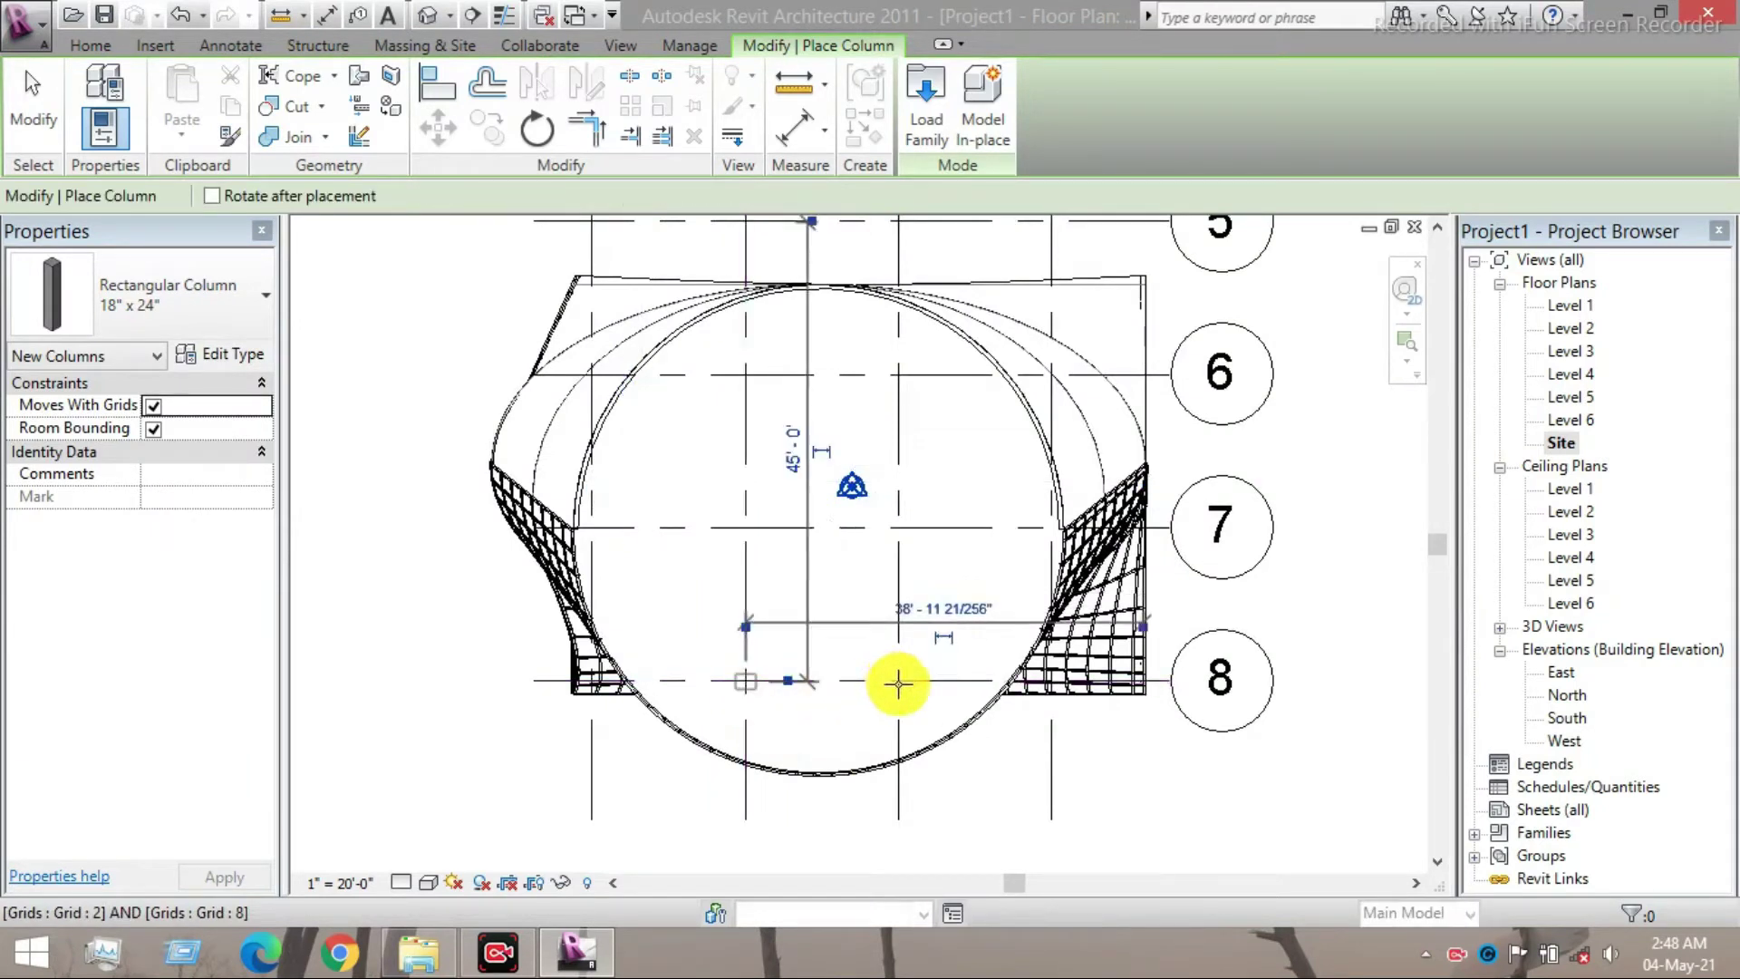
click(870, 682)
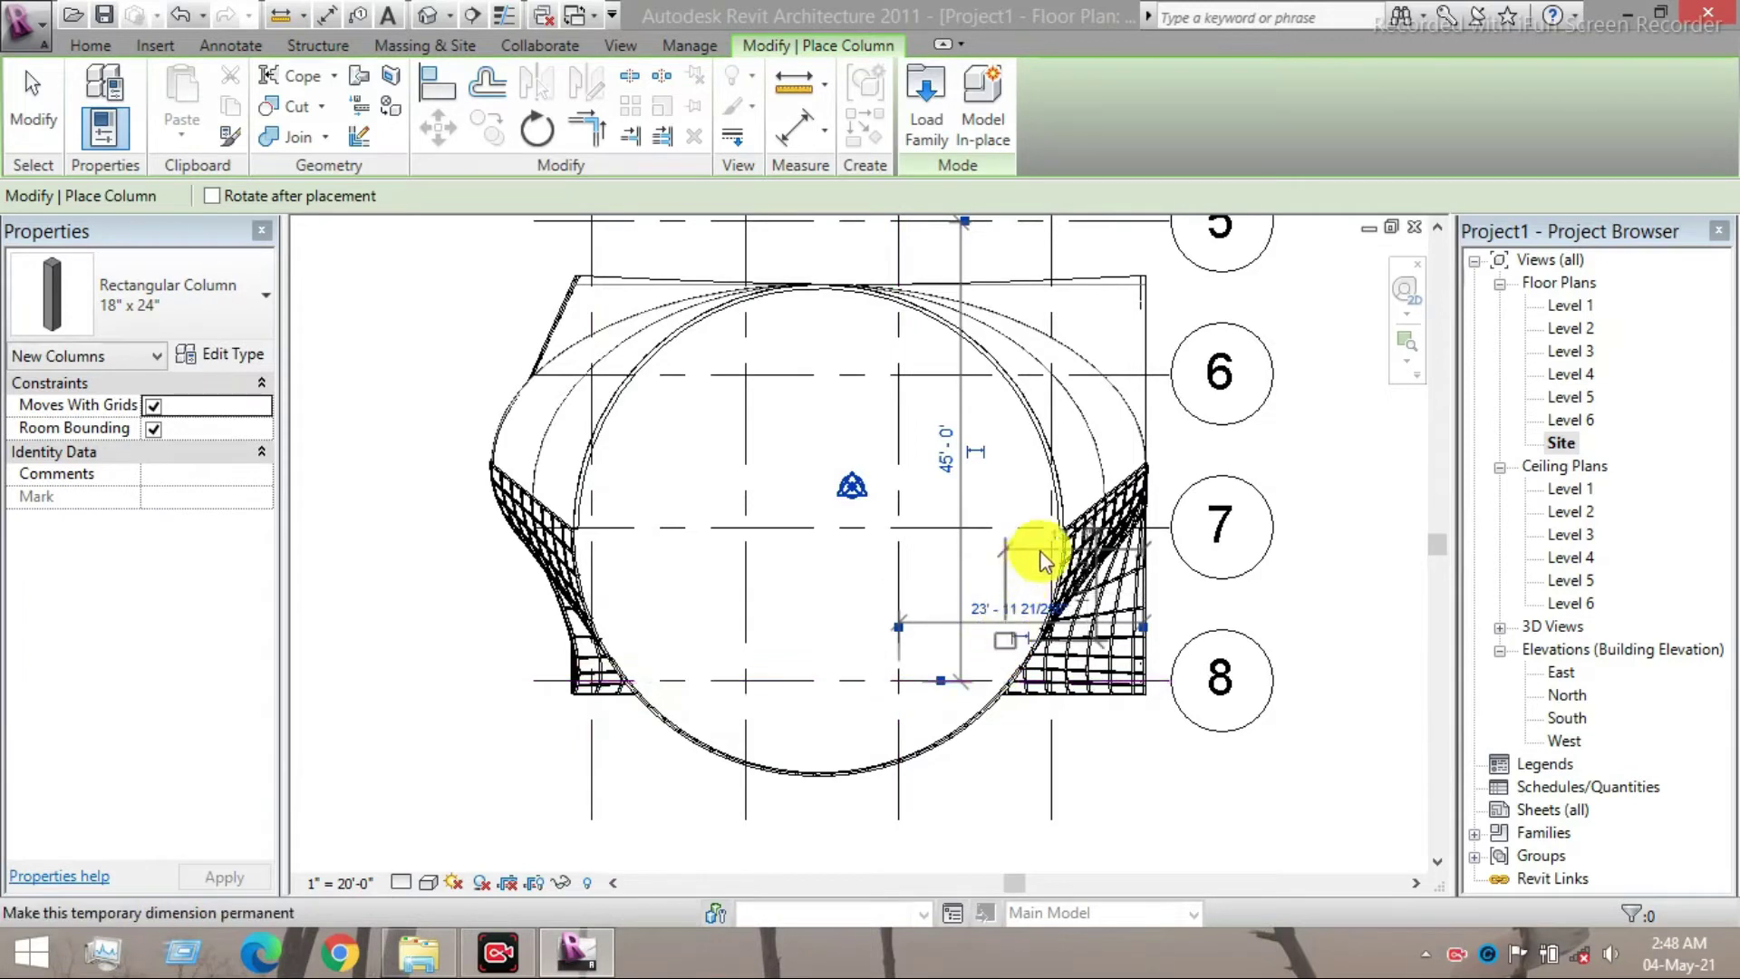
- Place 18" x 24" rectangular columns at grid intersections 4/7, 4/6, 1/6, 4/8 and 1/8 in the Site plan
click(1056, 528)
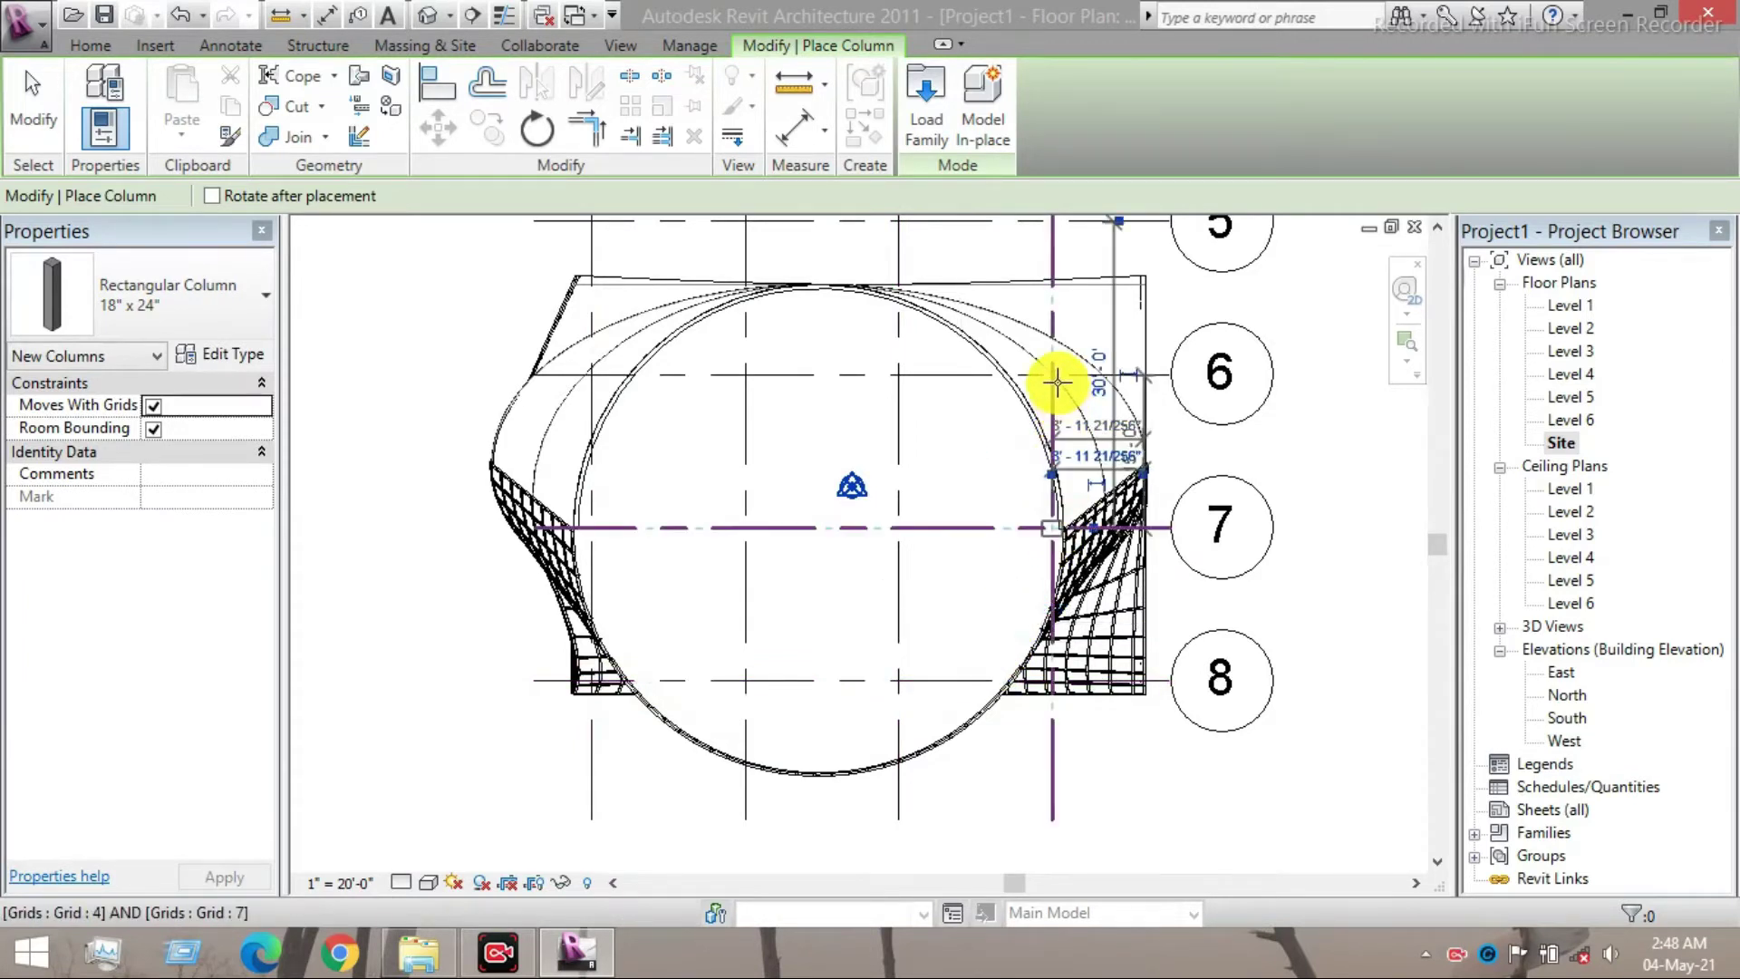
click(1056, 376)
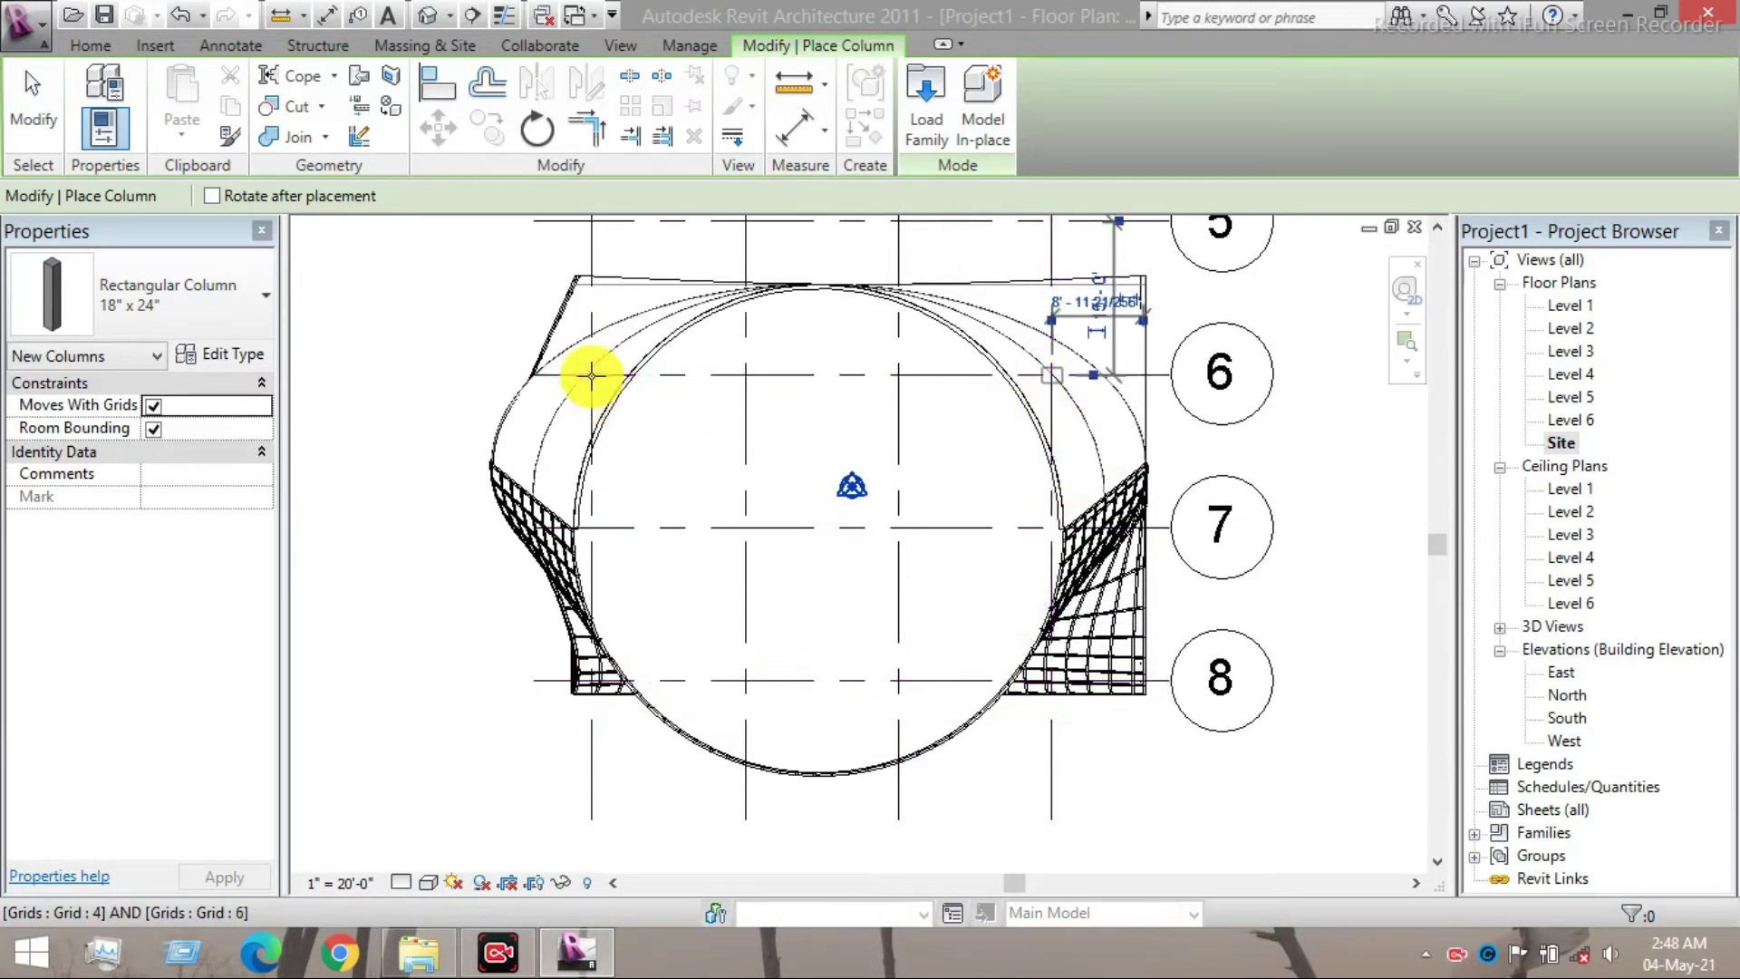
click(590, 376)
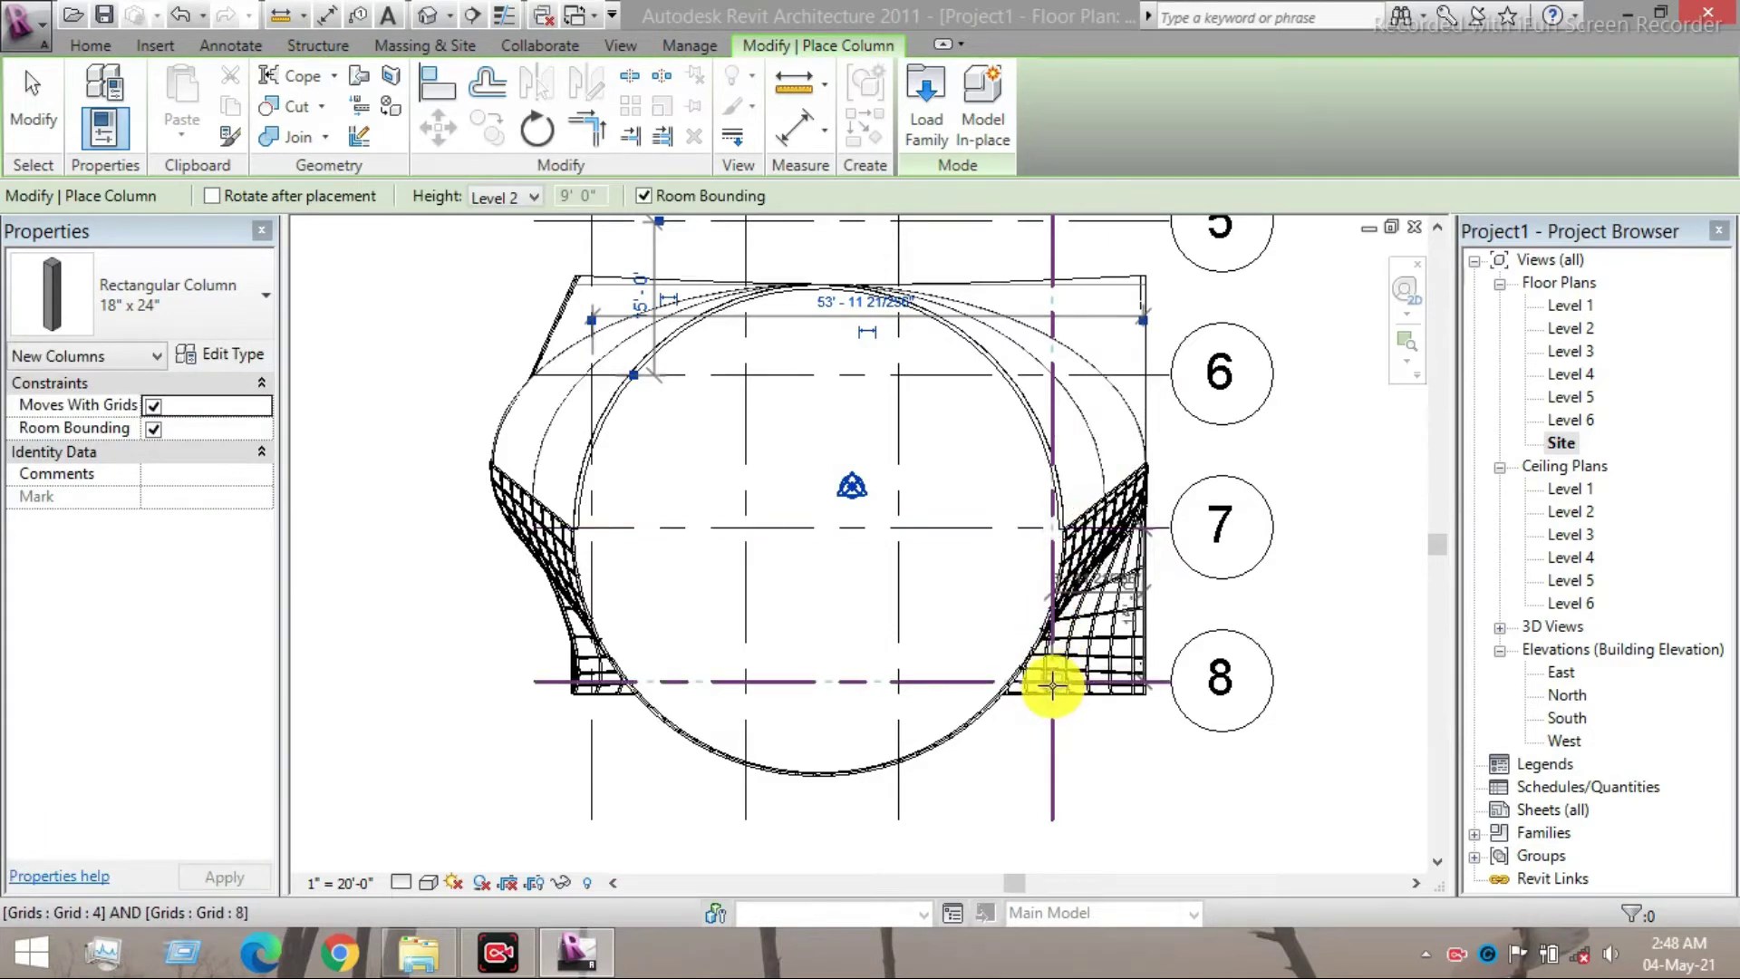
click(1053, 681)
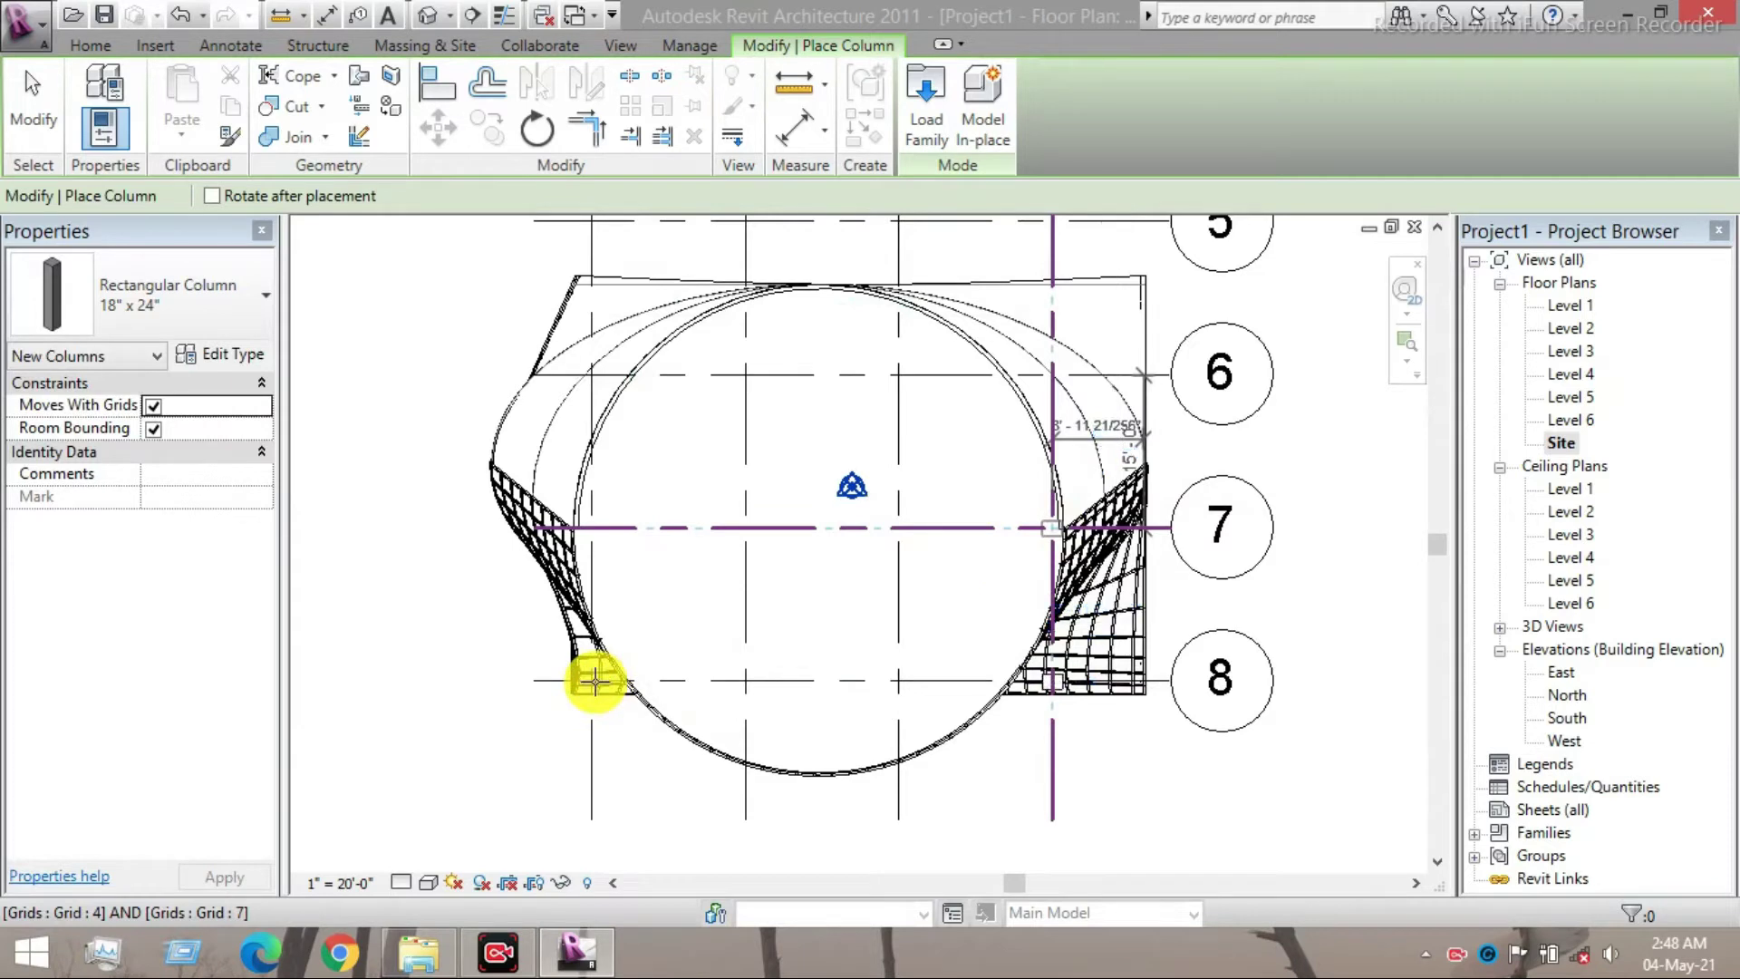
click(595, 681)
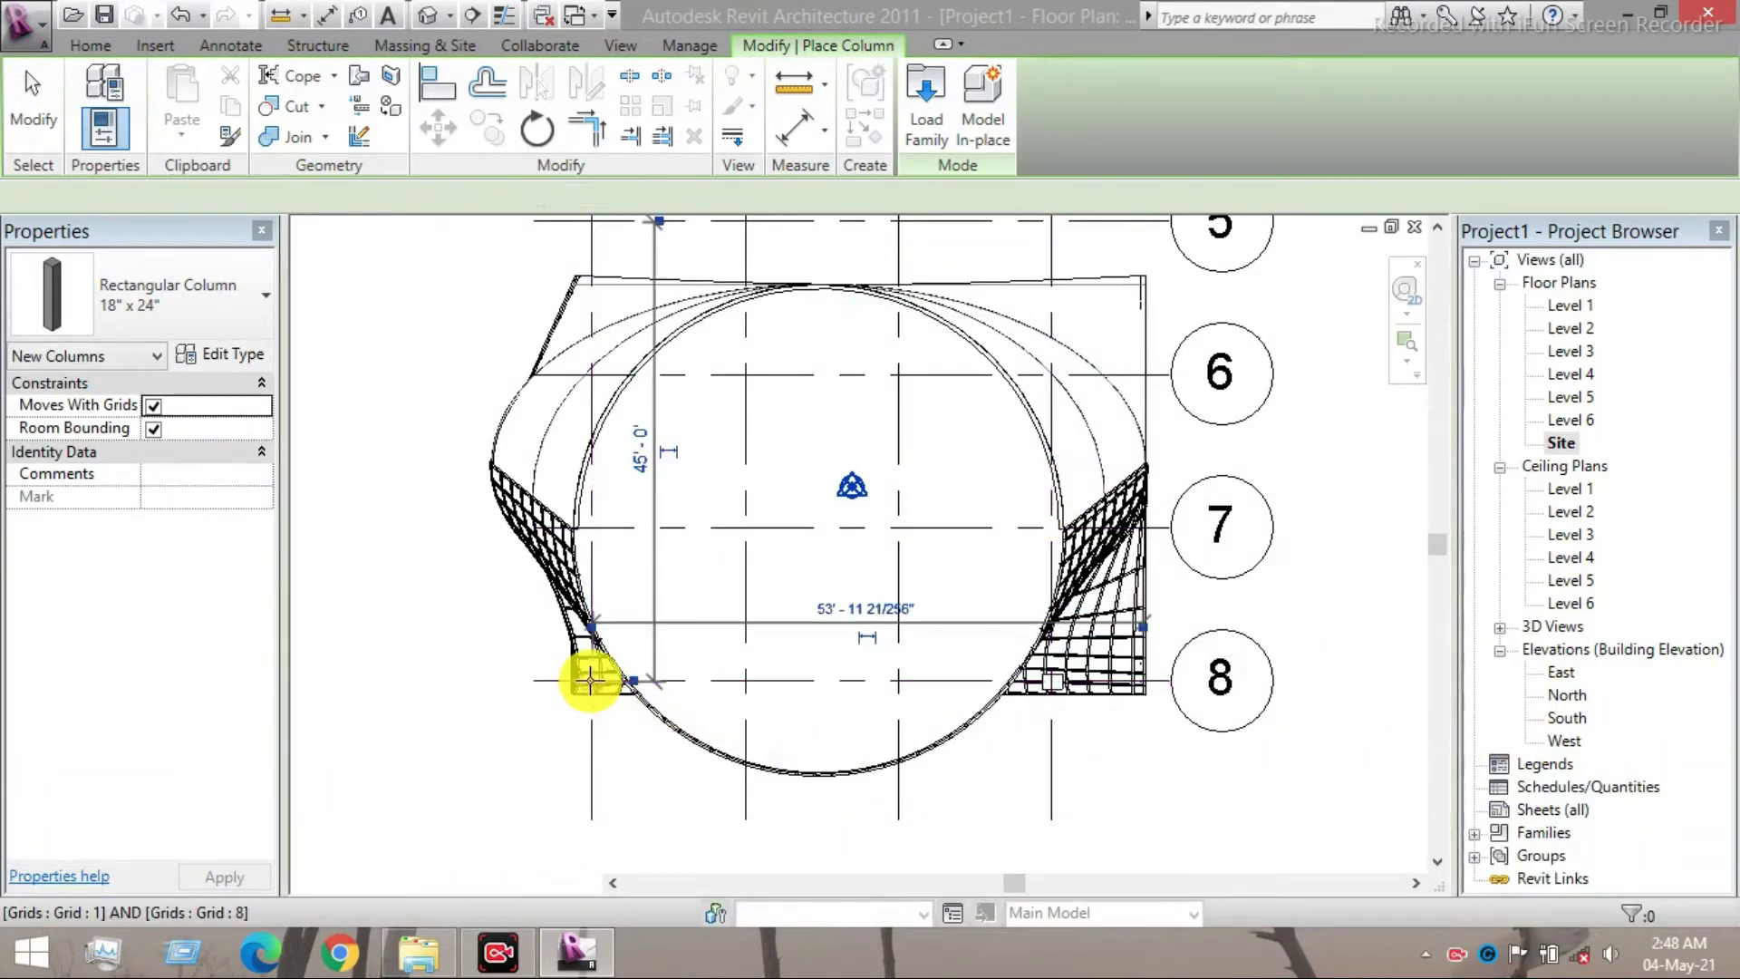
scroll(828, 679, down, 2)
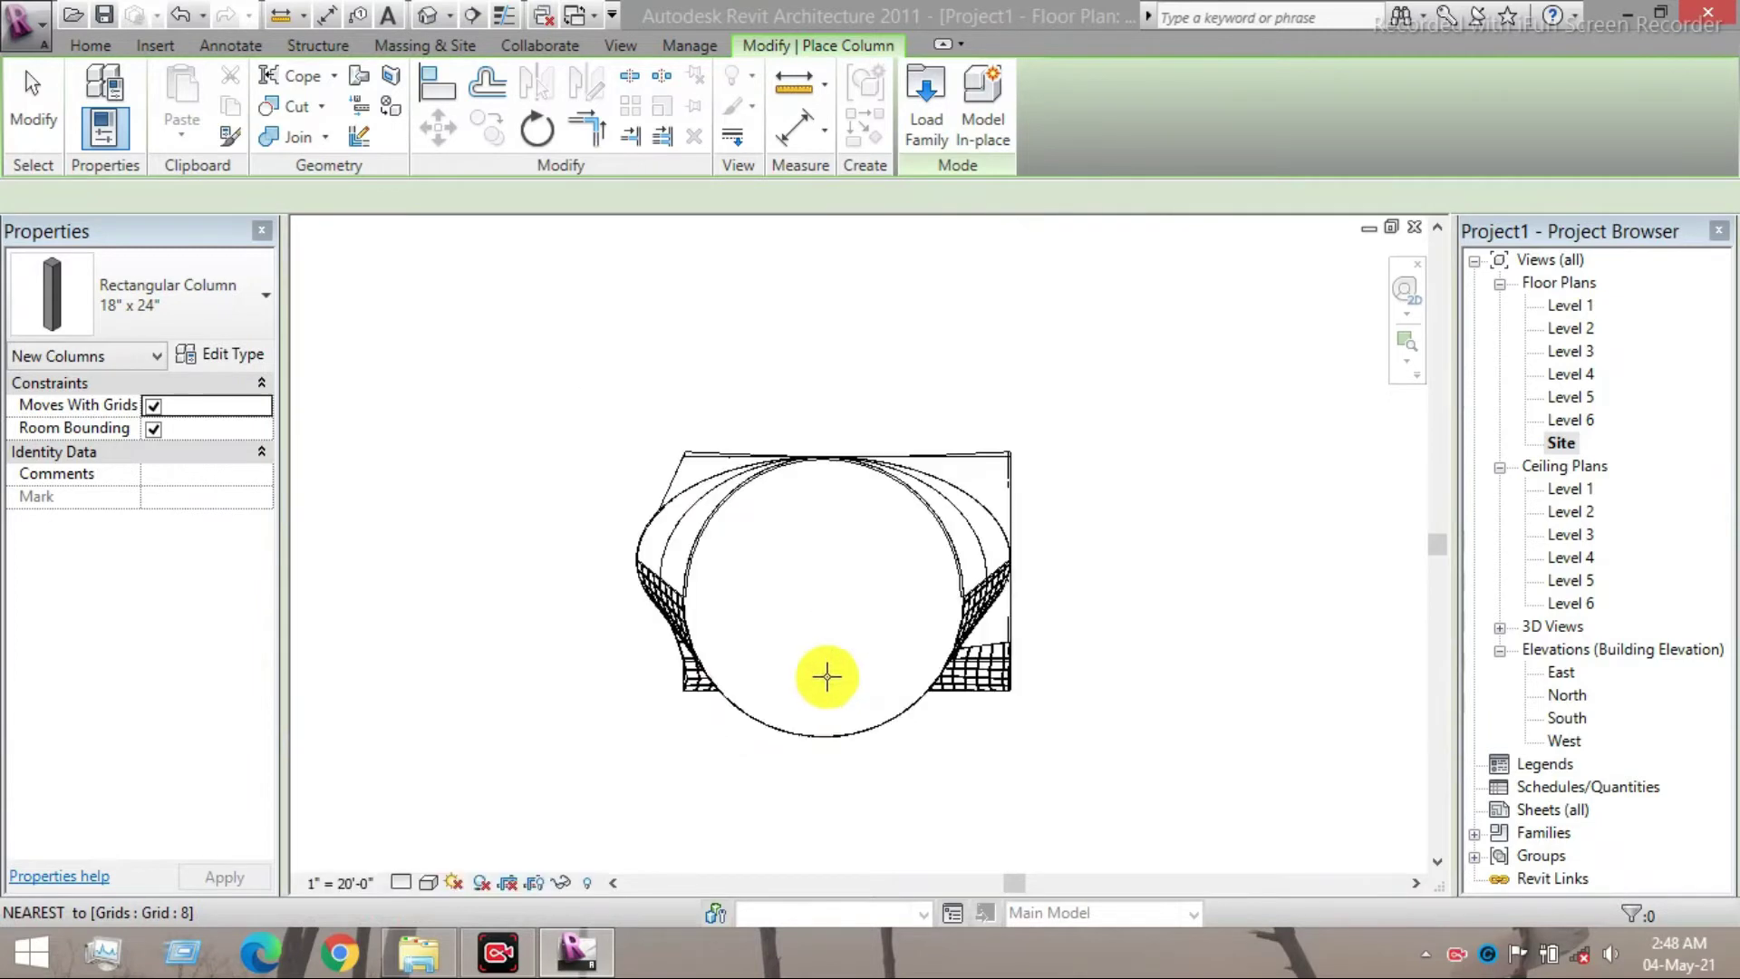
scroll(1098, 476, down, 1)
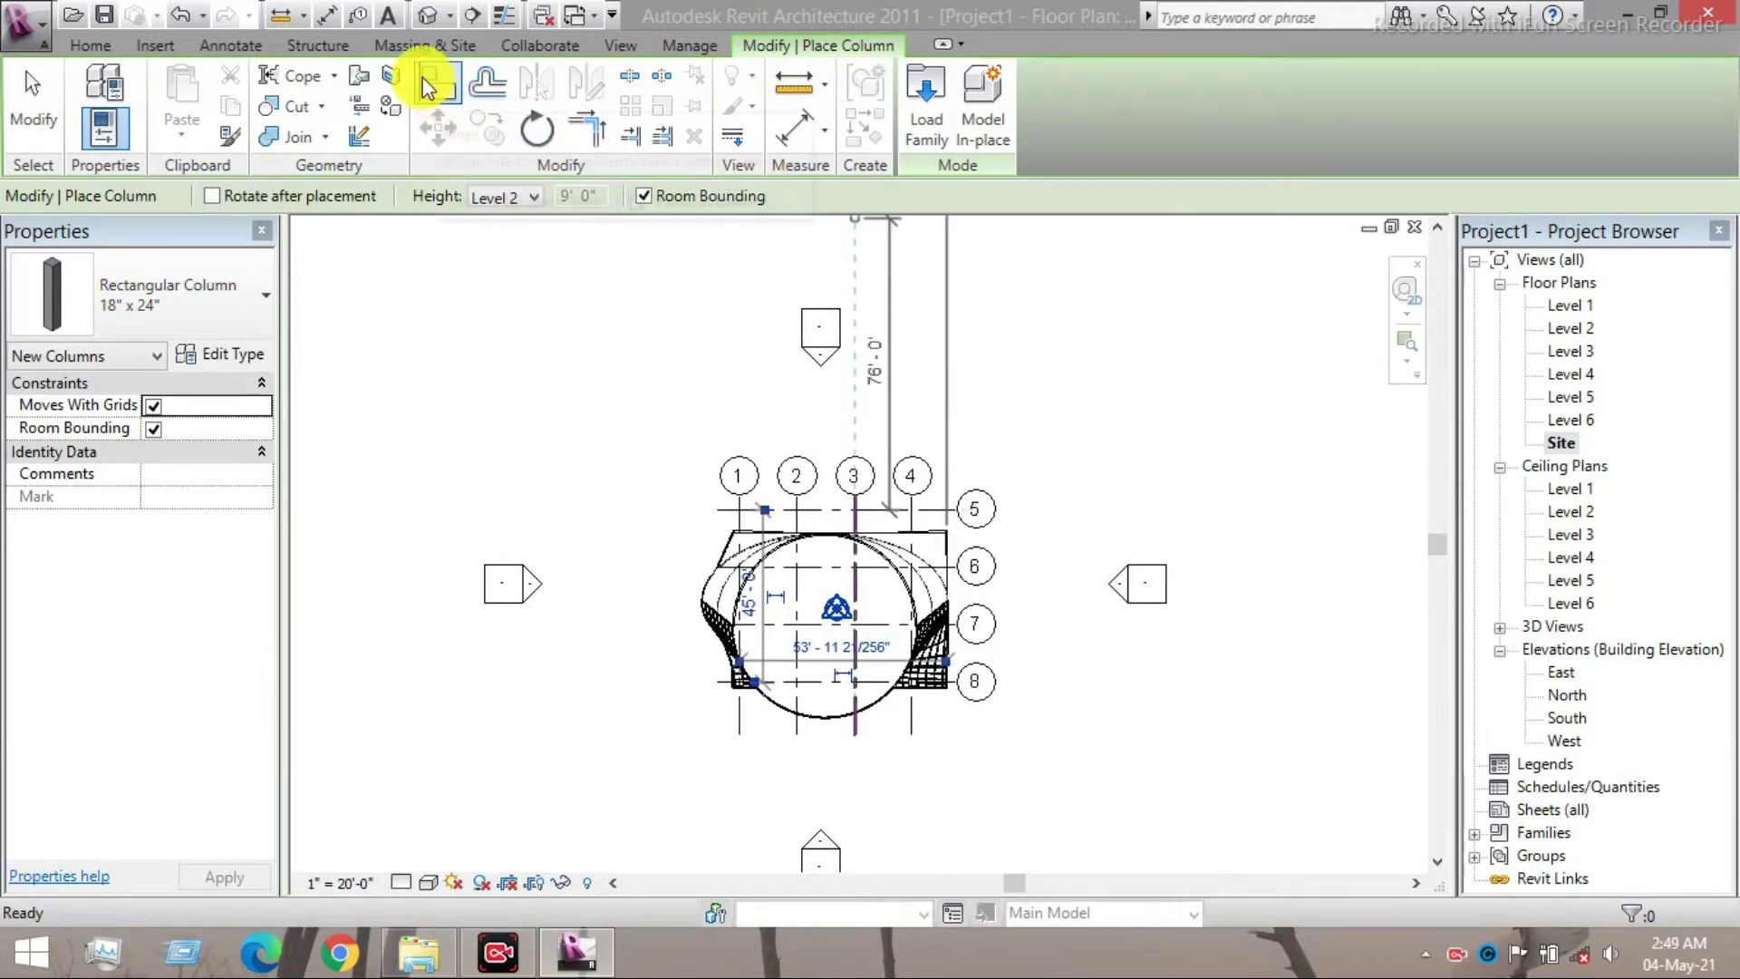
- In the 3D view, delete the row of four rectangular columns protruding through the front curtain wall
click(436, 22)
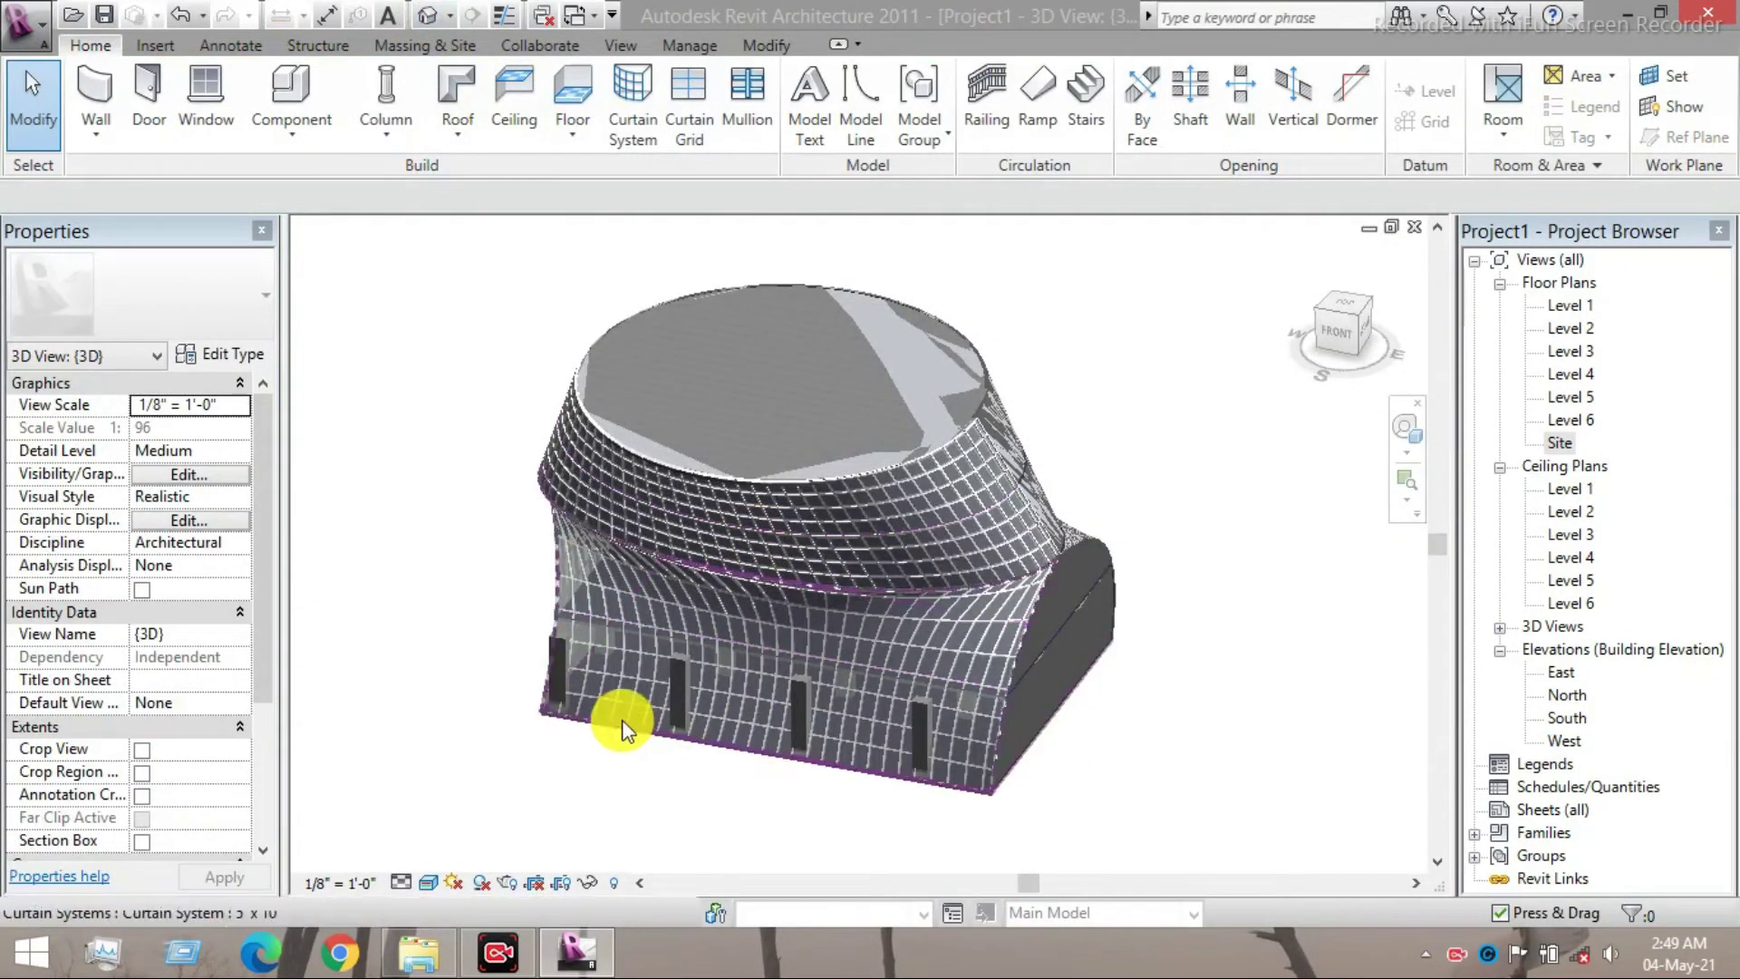
click(640, 691)
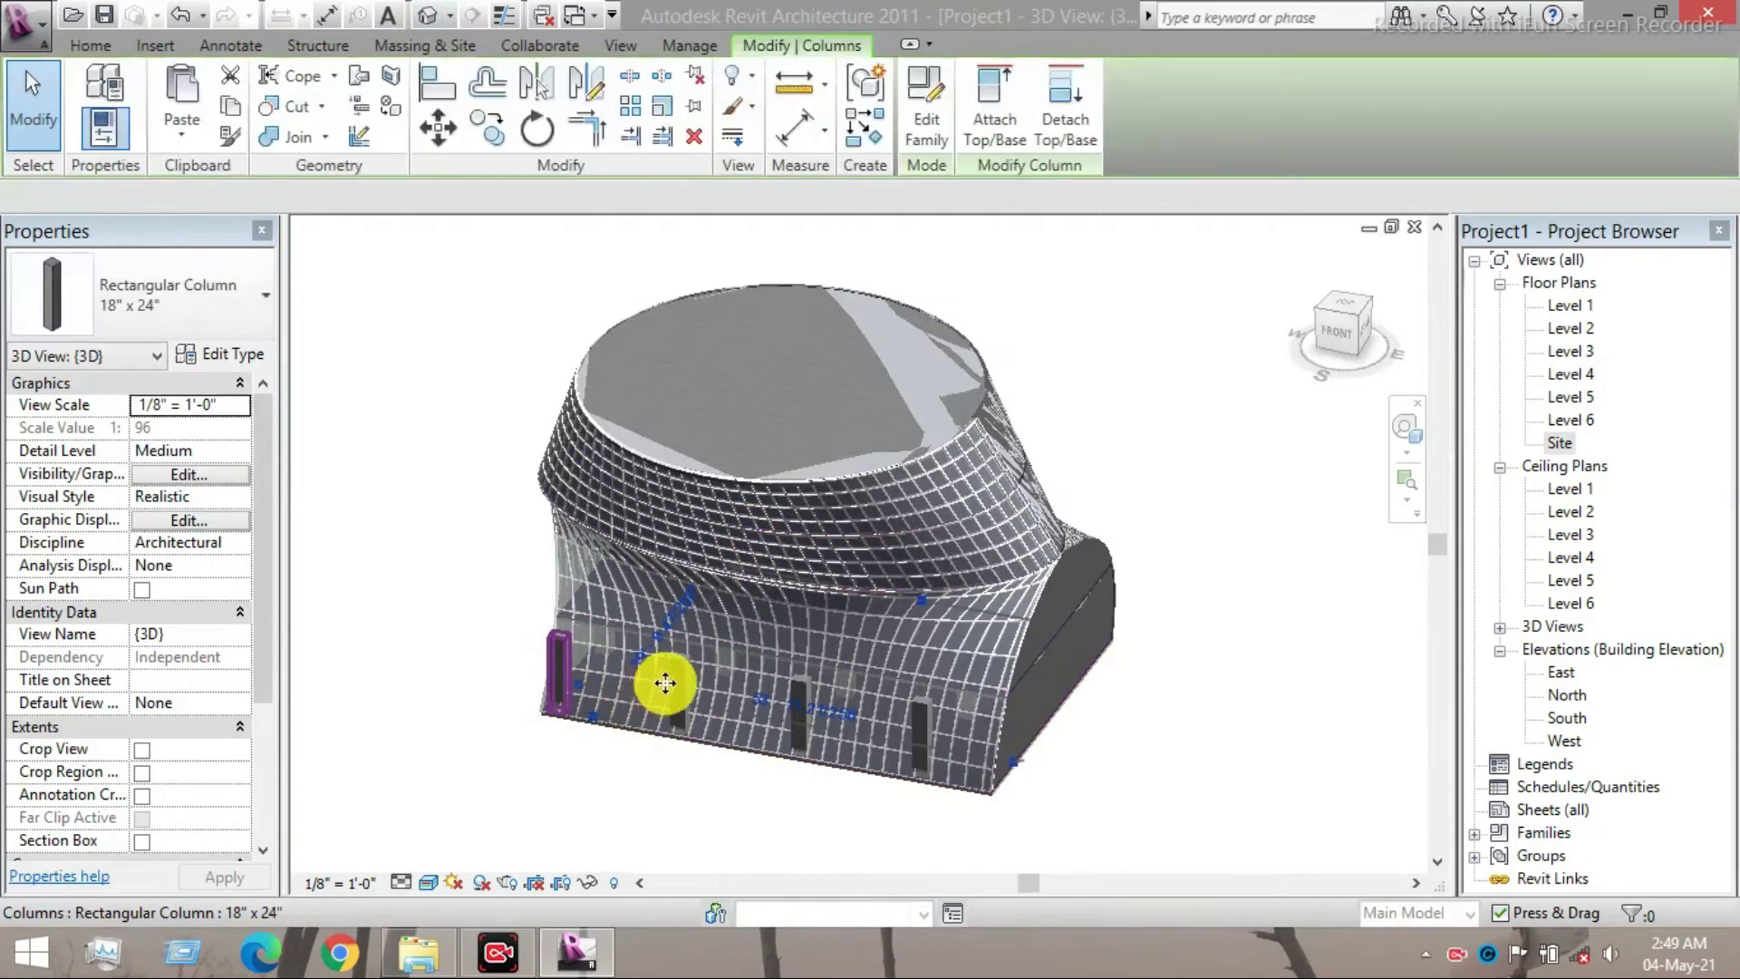
ctrl+click(678, 677)
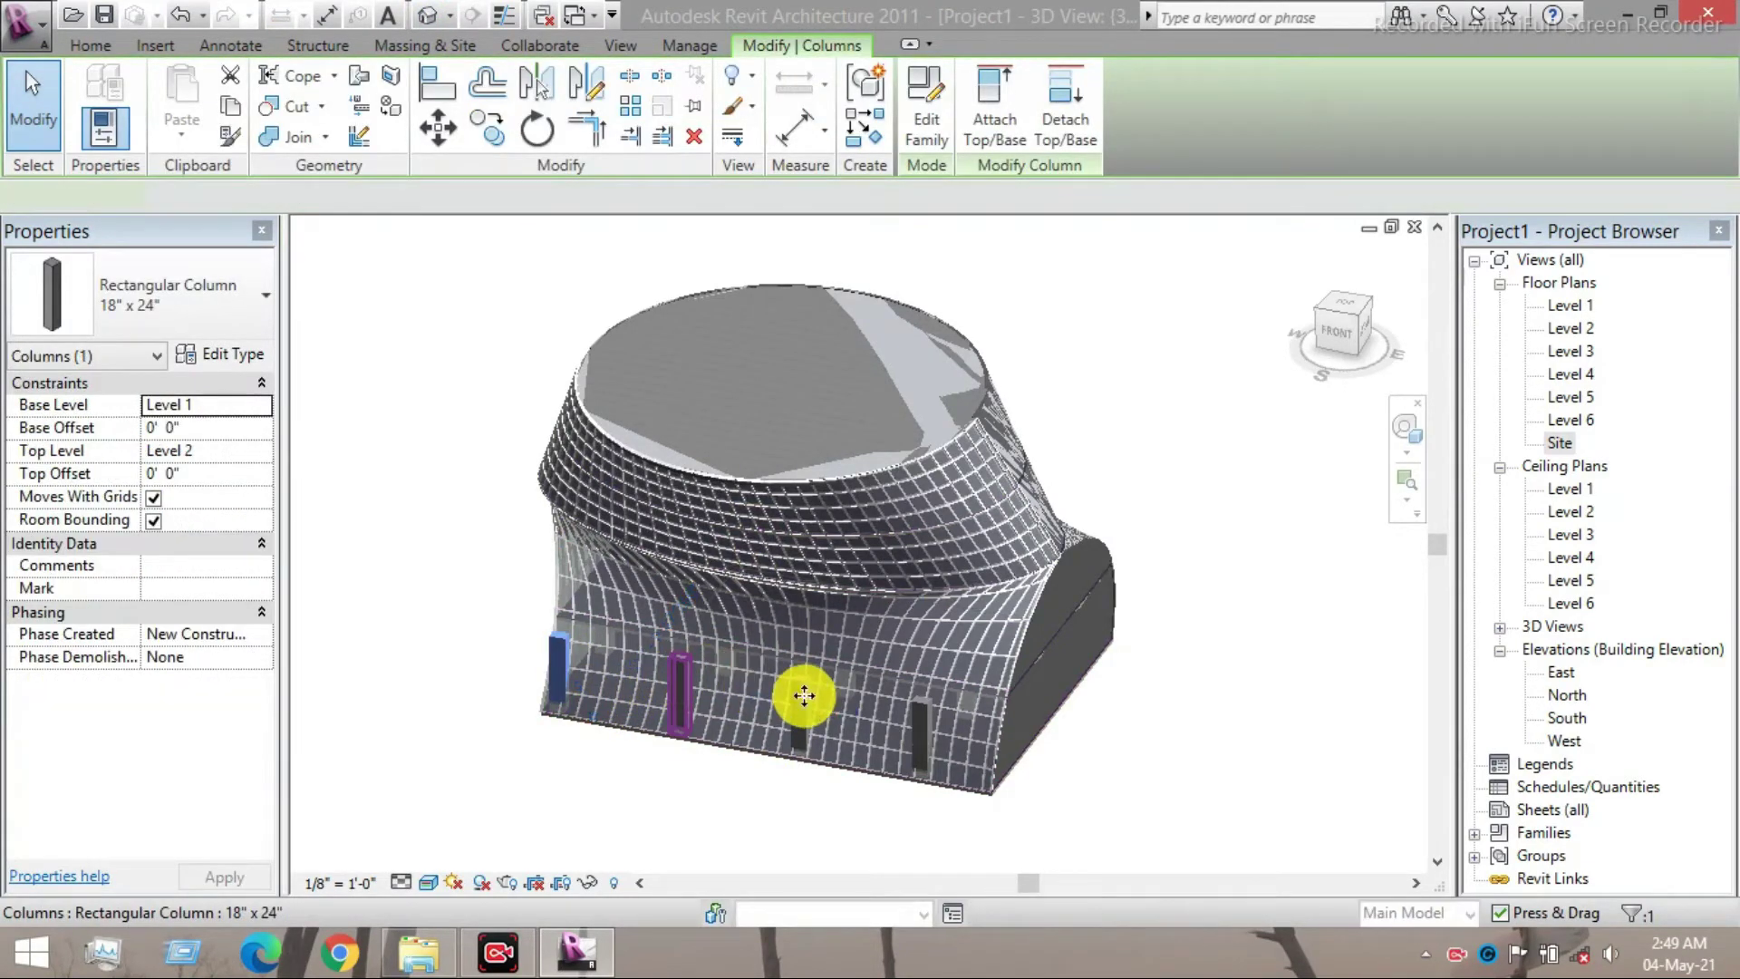
ctrl+click(922, 713)
key(Delete)
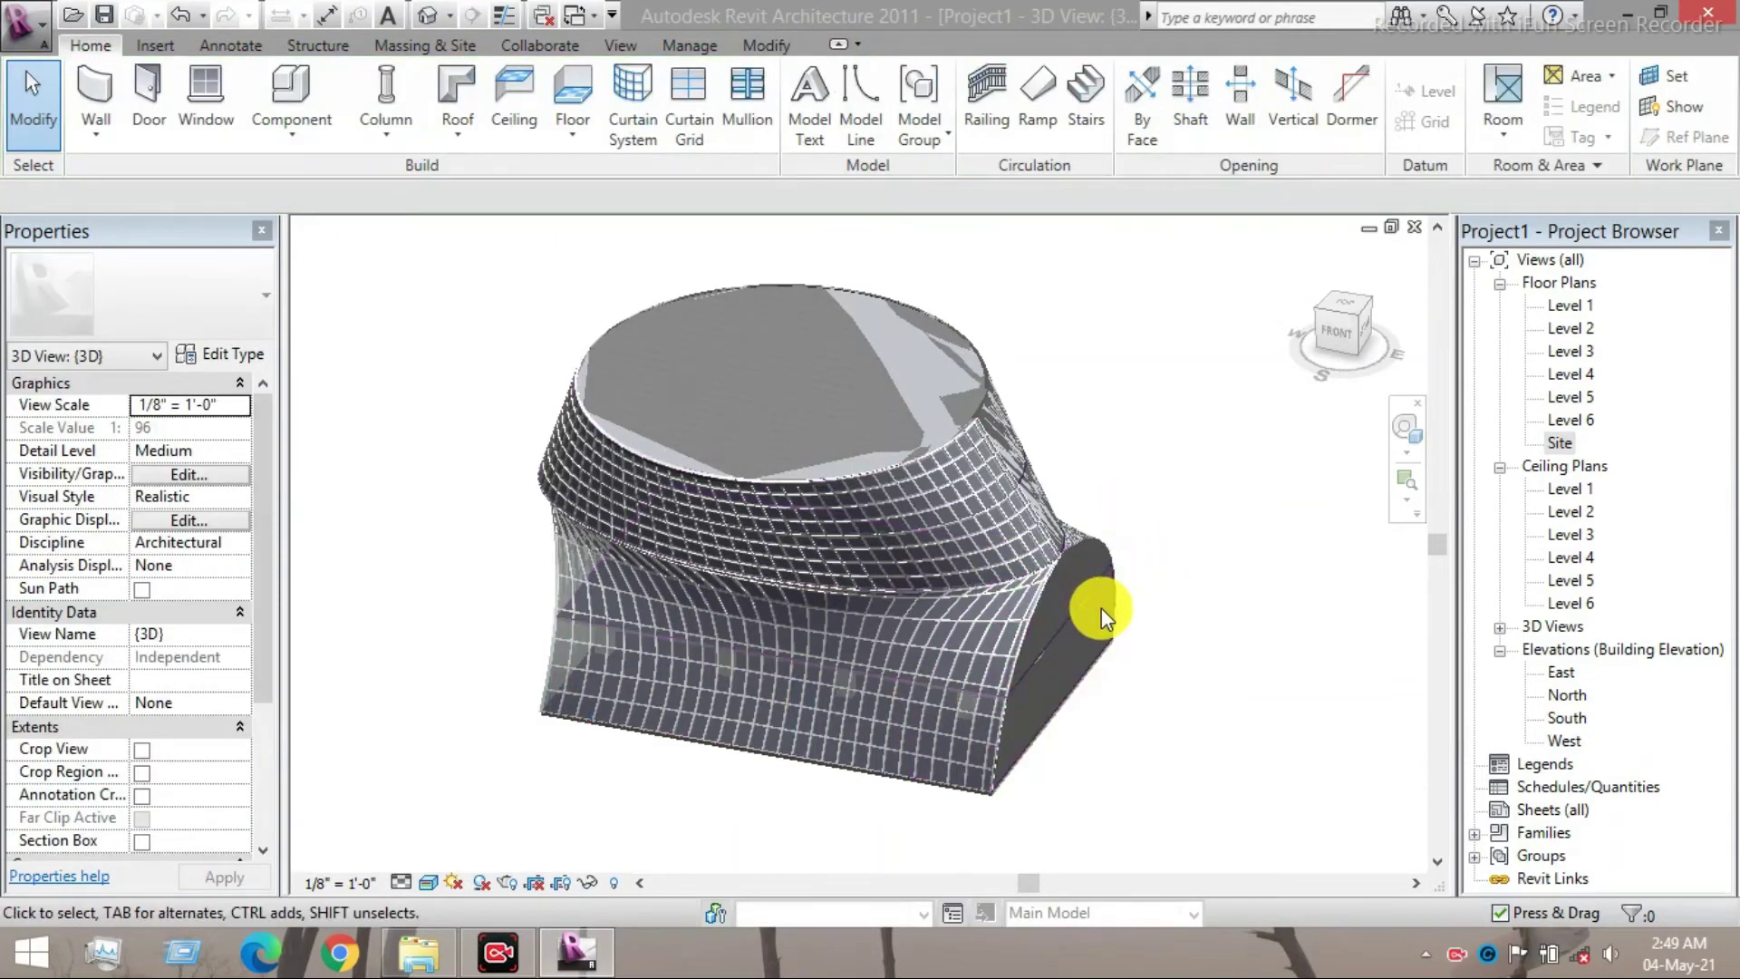
- Set the top level of the rectangular column near the corner of the curved glazed end to Level 6
shift+middle_drag(1101, 607, 707, 542)
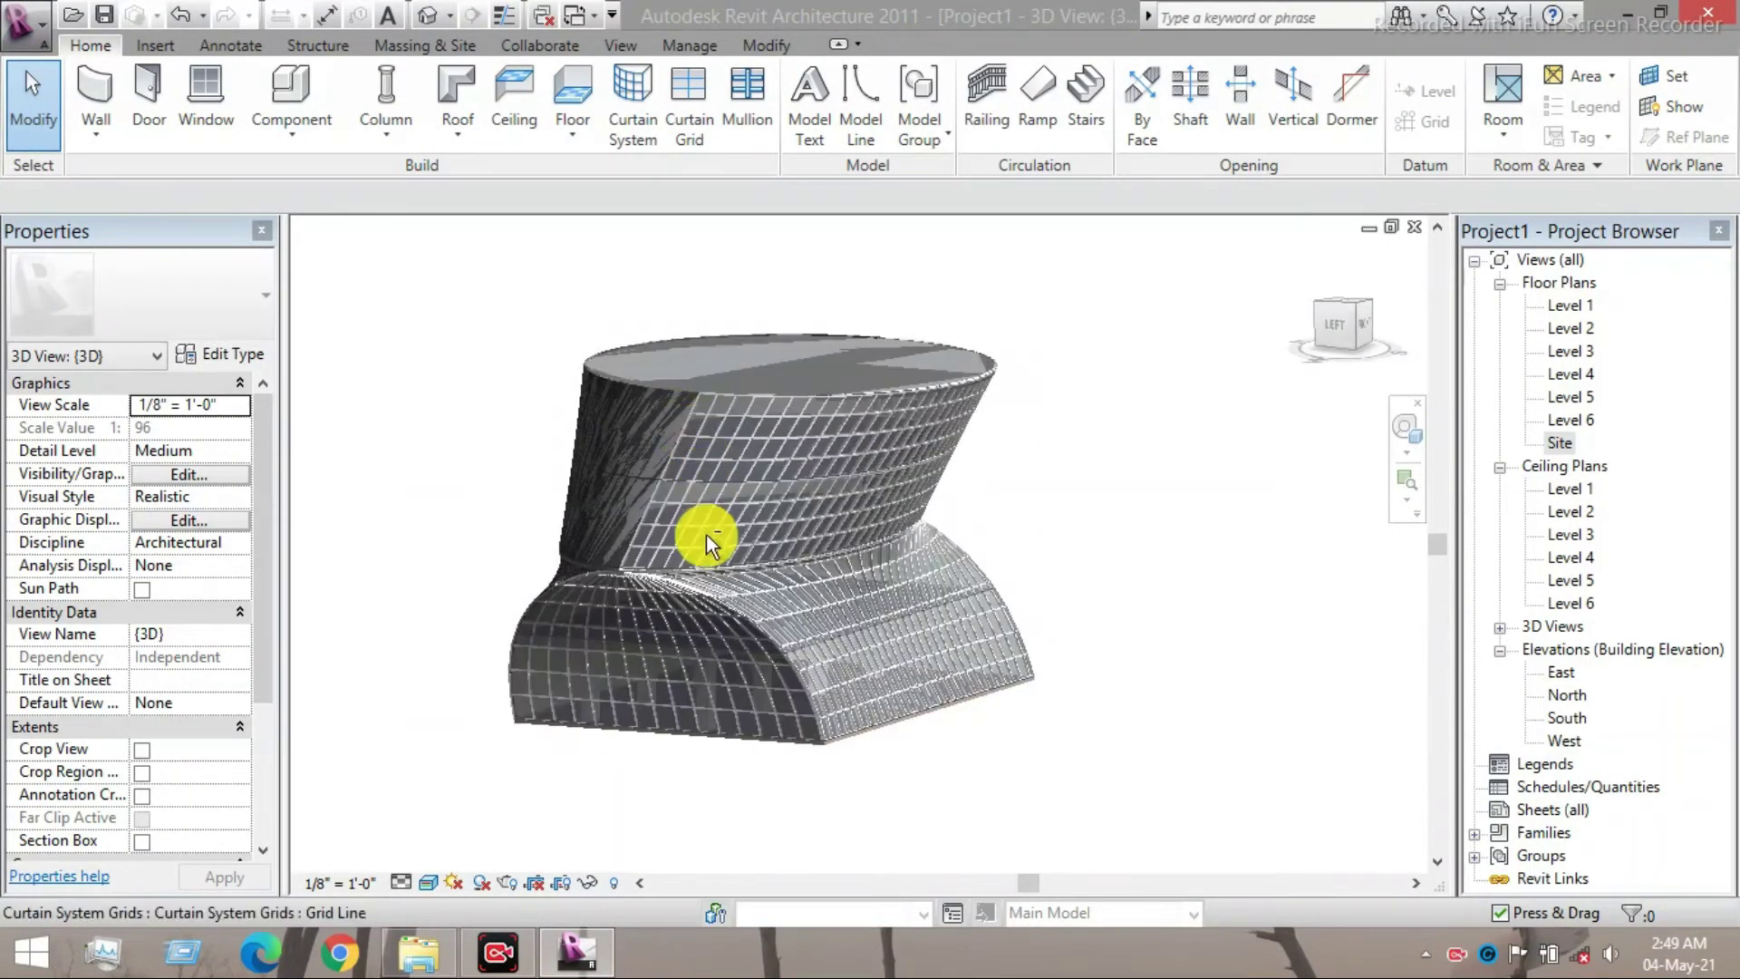
scroll(719, 694, up, 3)
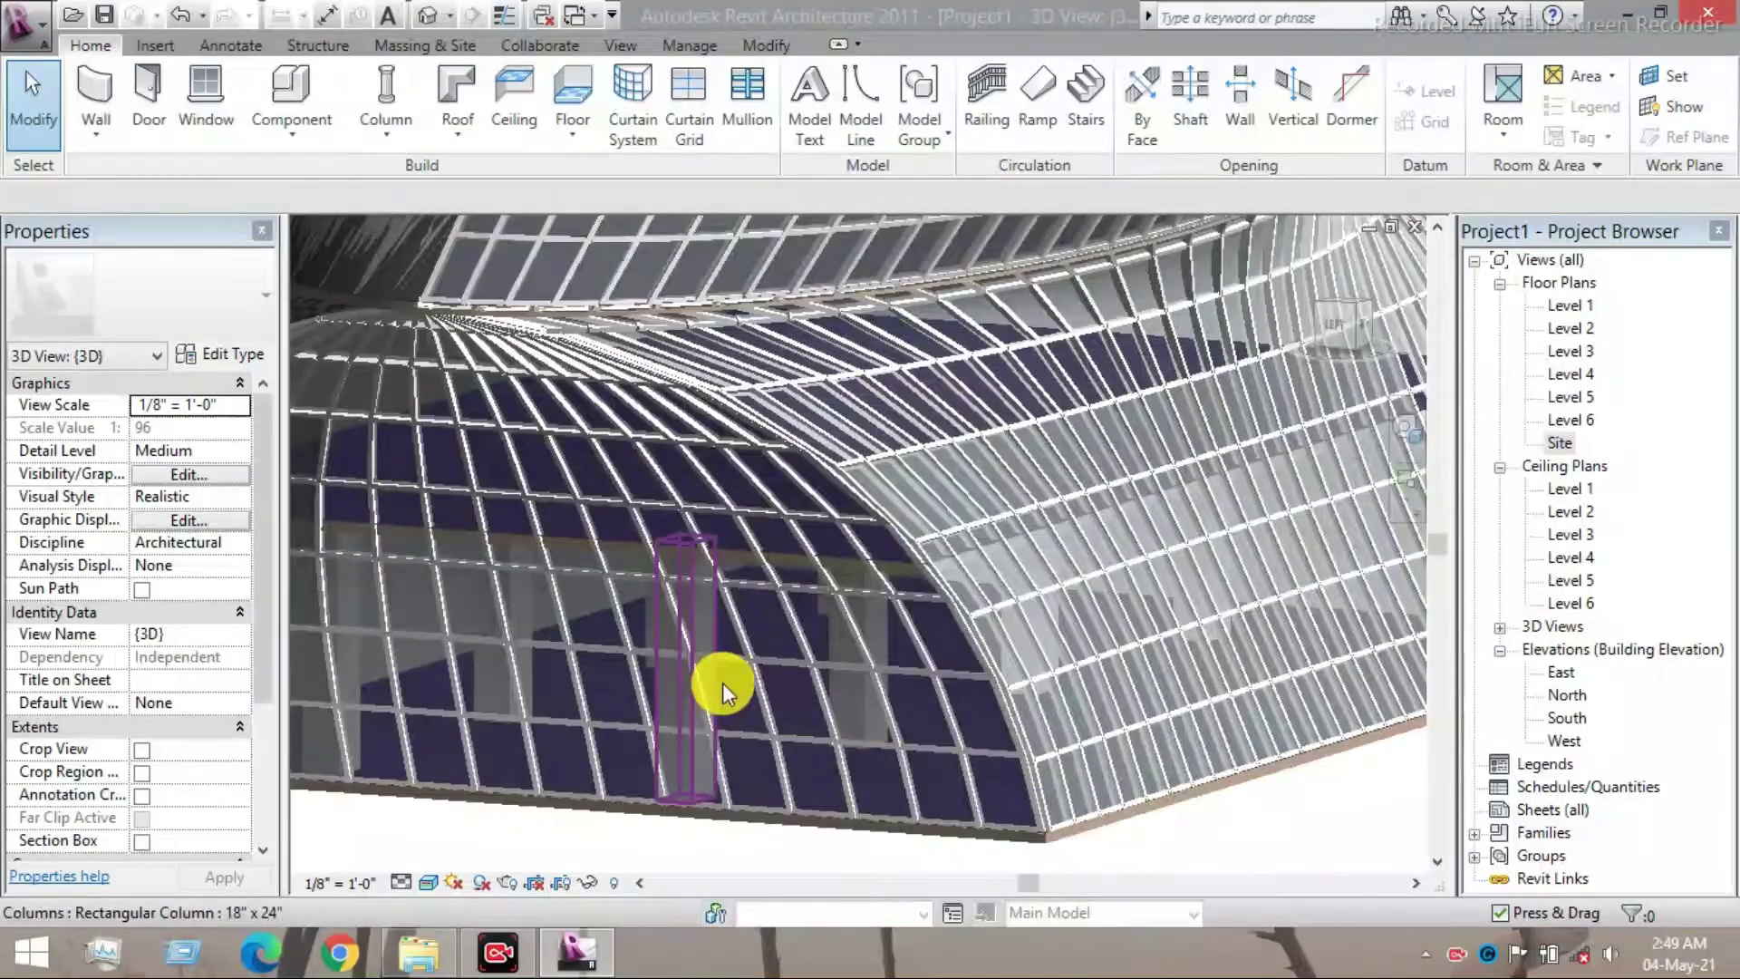
scroll(721, 682, up, 3)
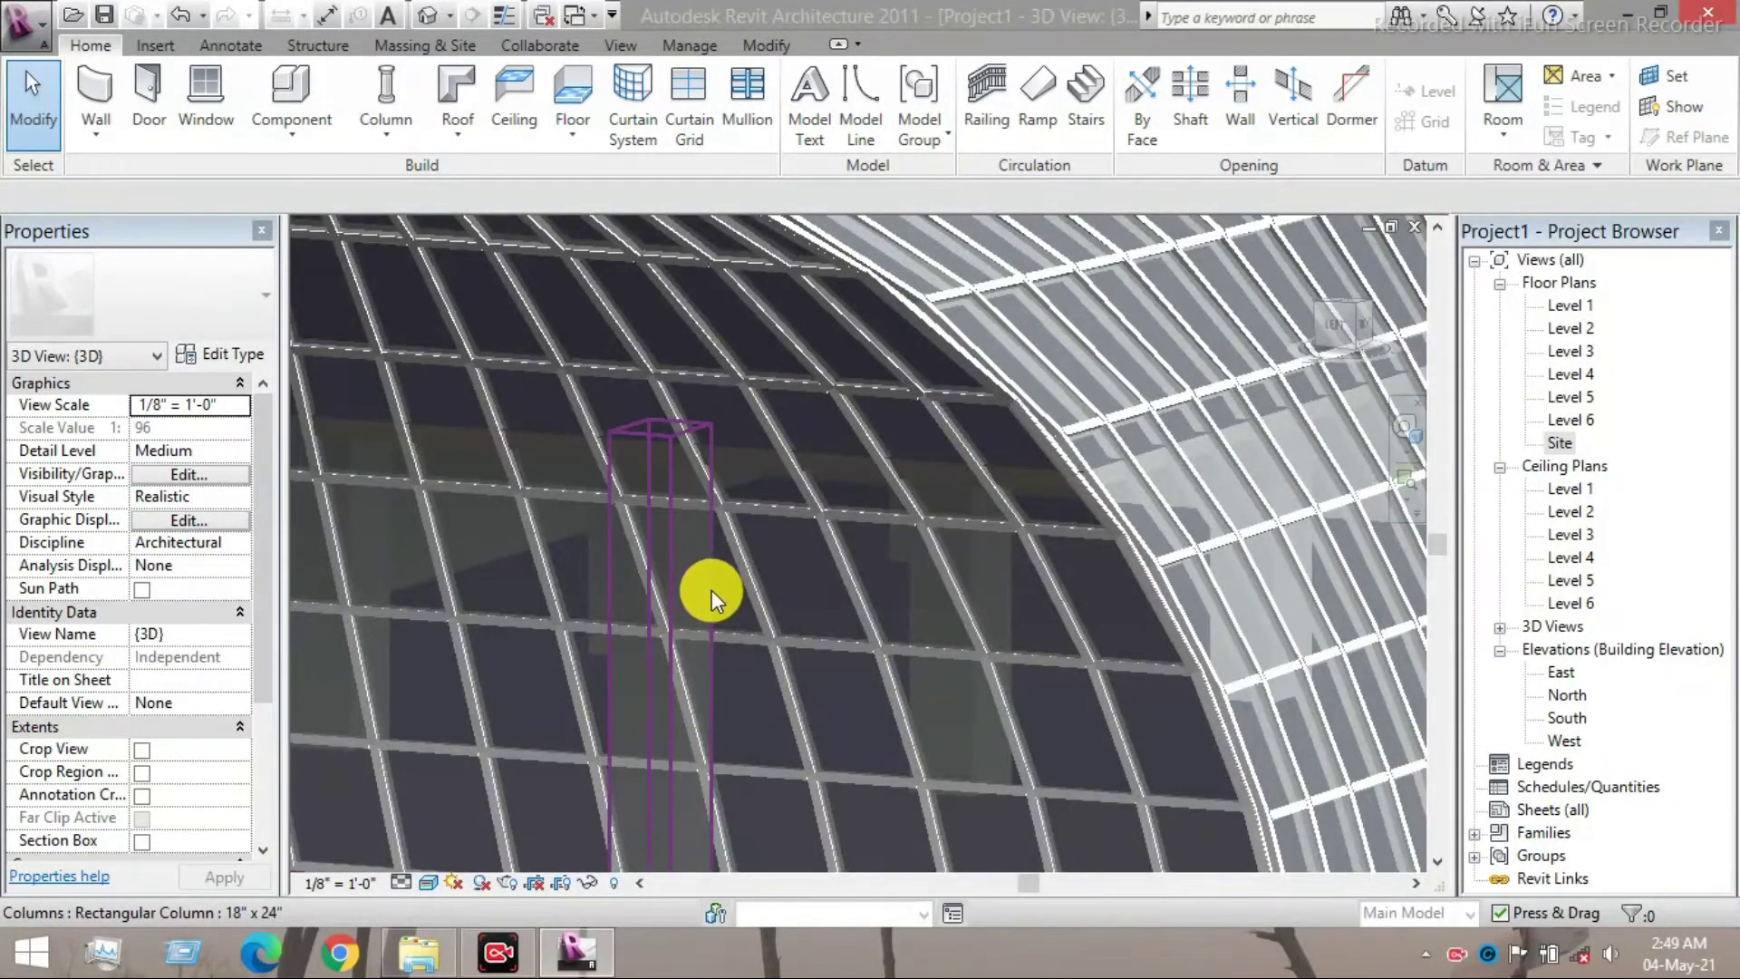
click(712, 591)
scroll(717, 594, down, 4)
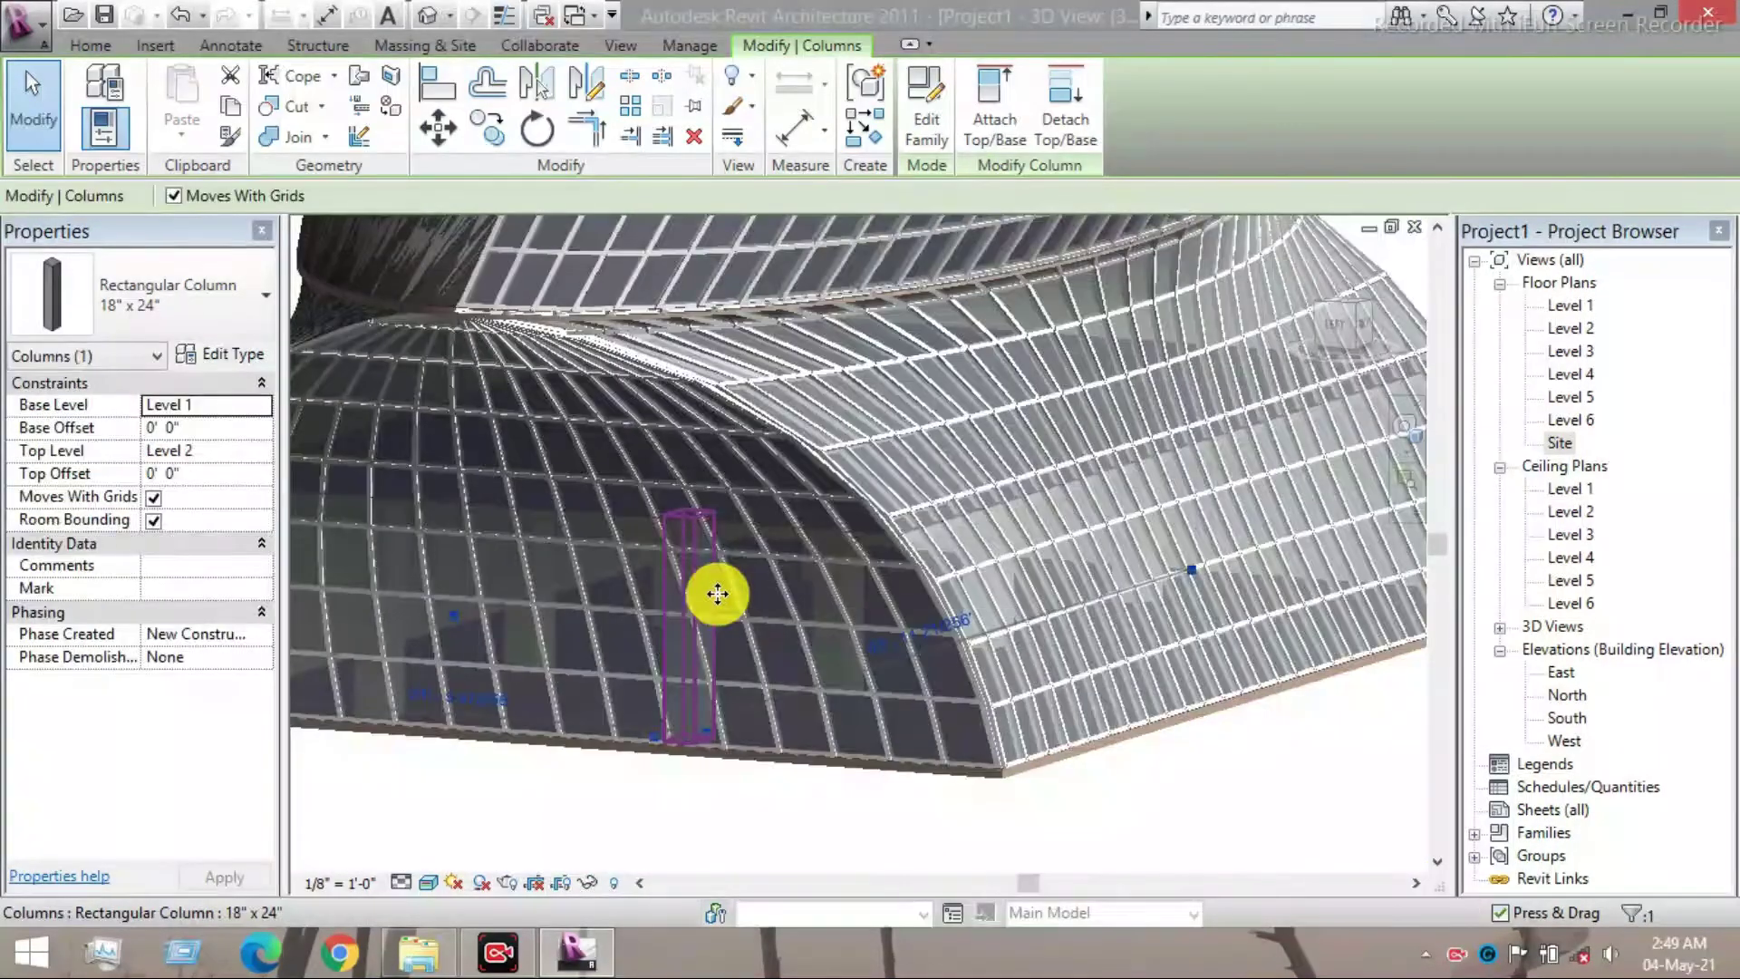
scroll(721, 597, down, 3)
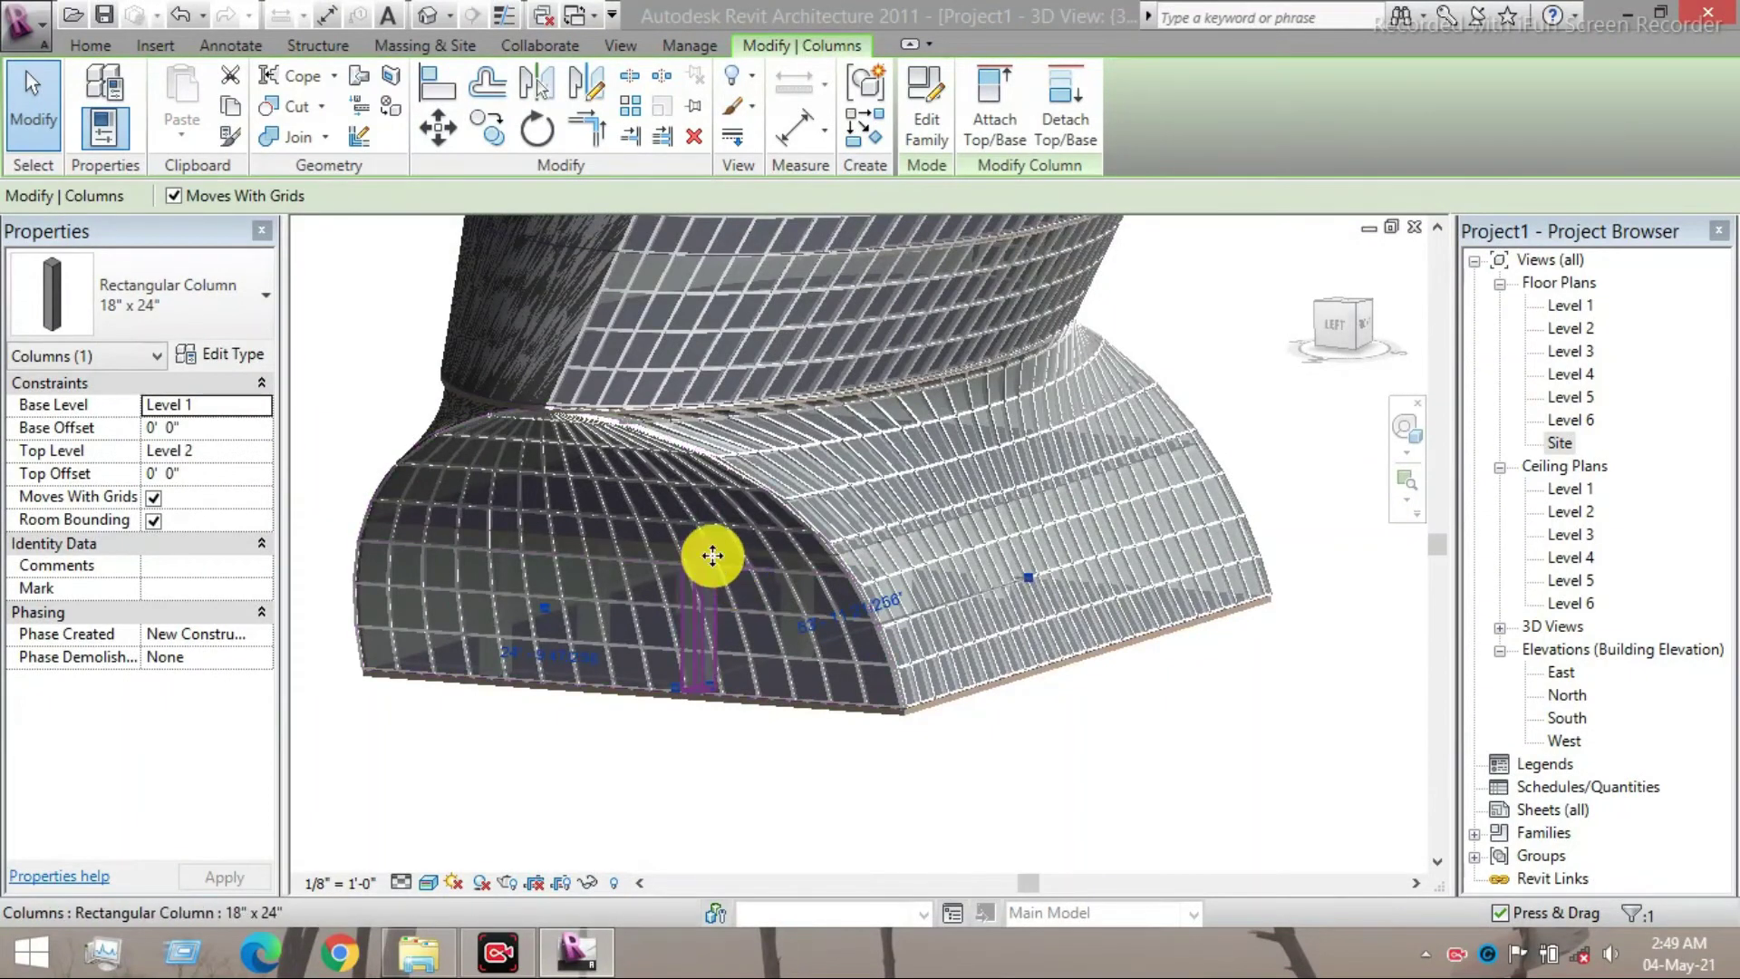
scroll(712, 554, down, 2)
middle_drag(710, 556, 738, 624)
middle_drag(714, 654, 709, 672)
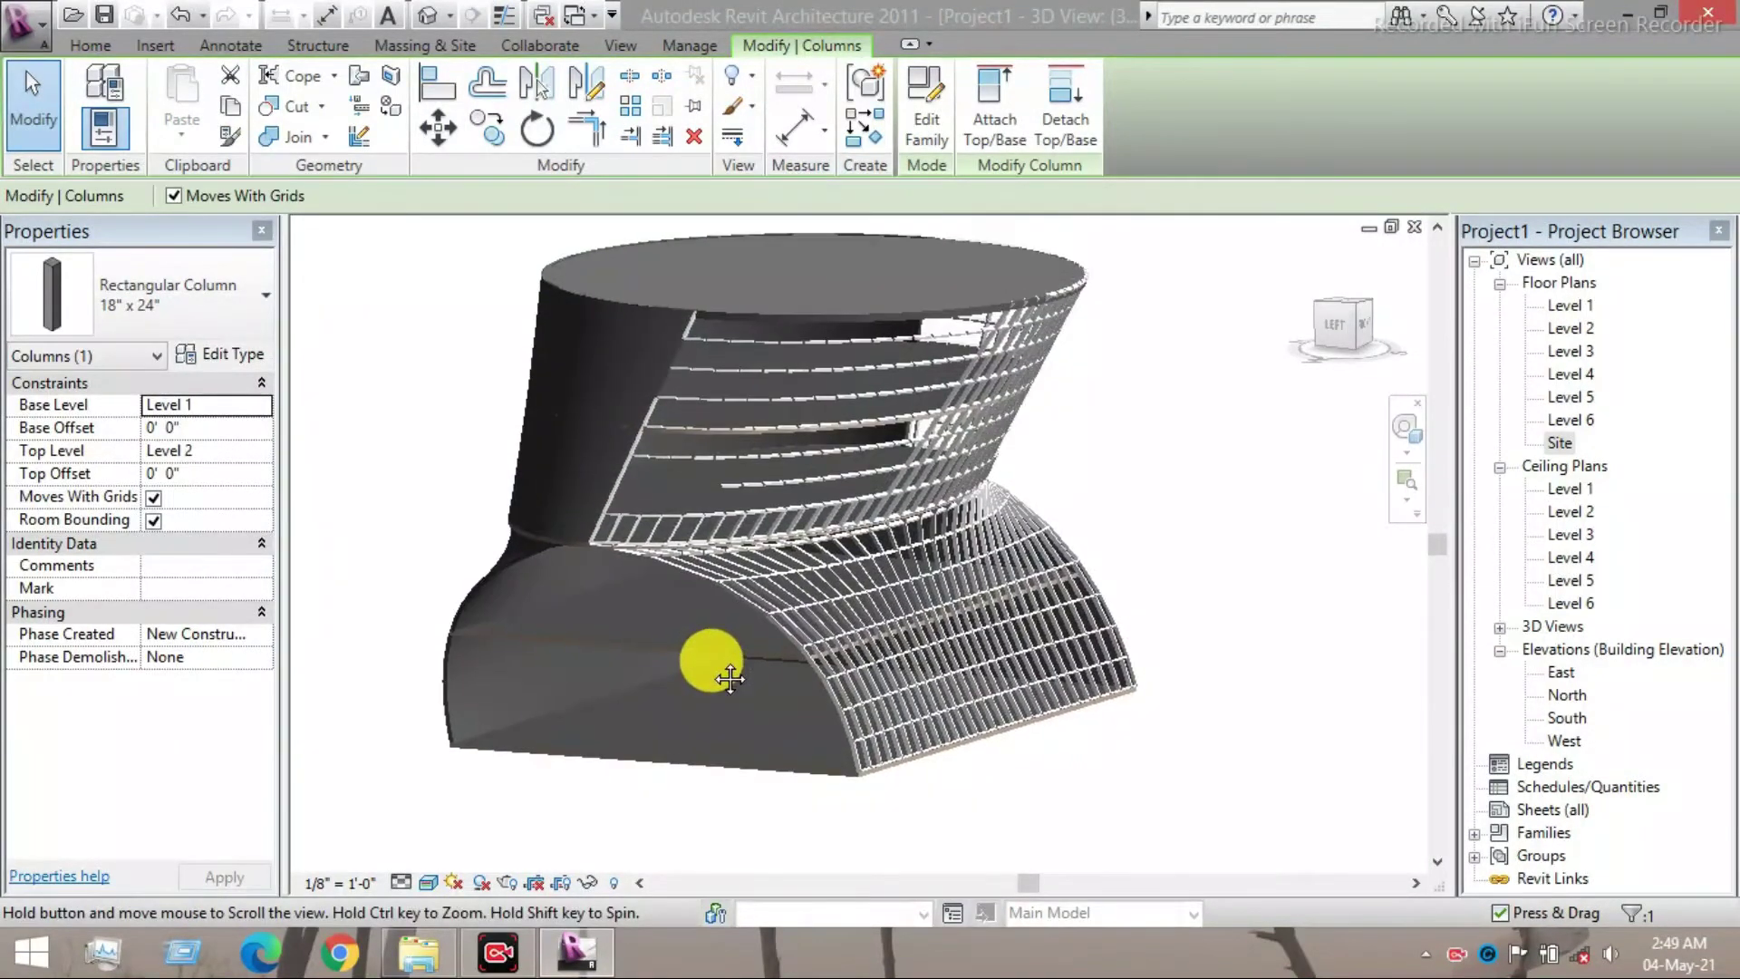
click(205, 473)
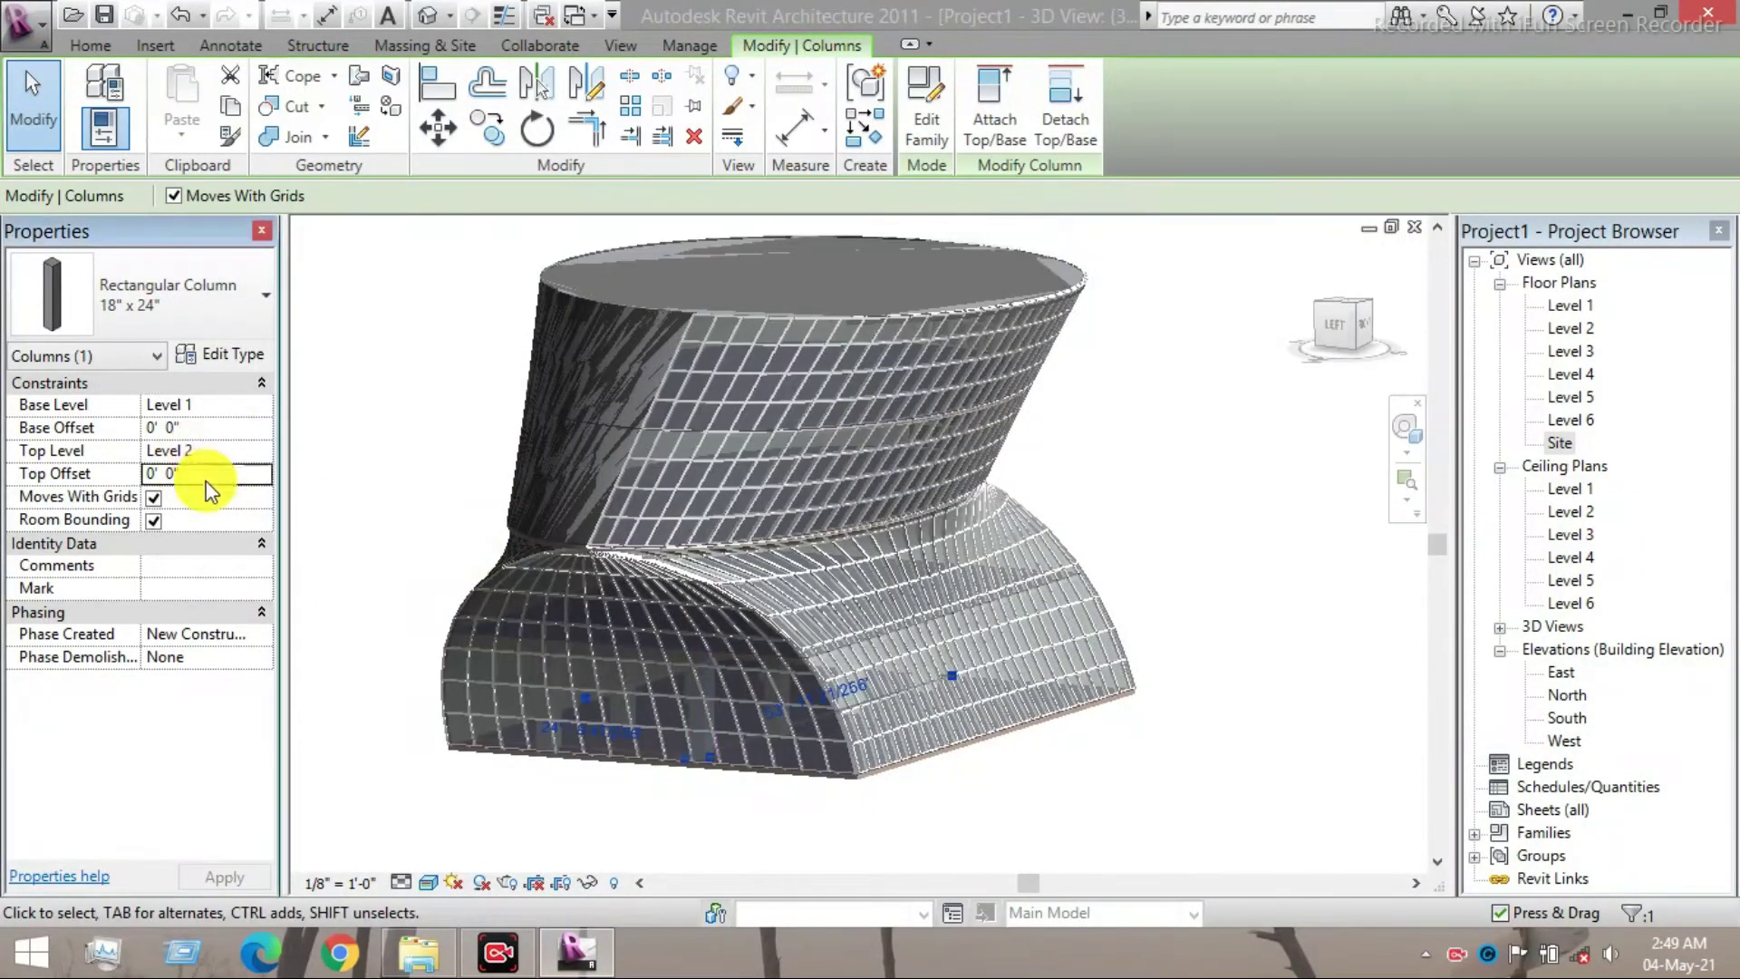
click(218, 451)
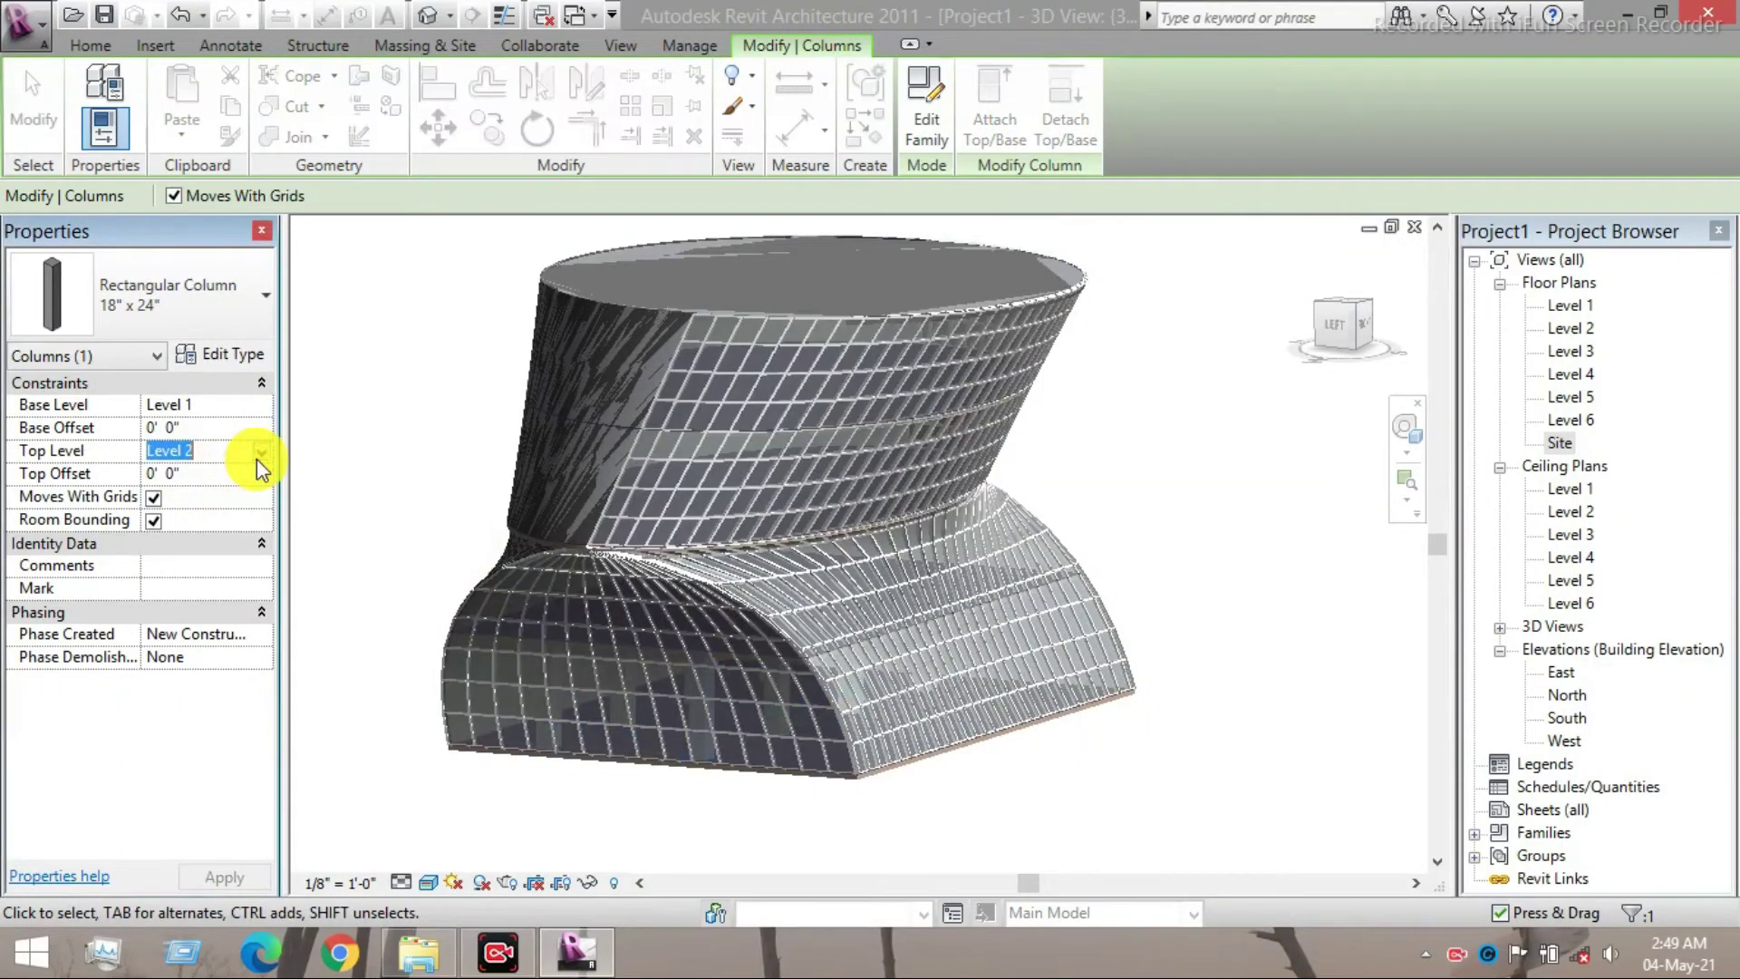
click(260, 451)
click(173, 569)
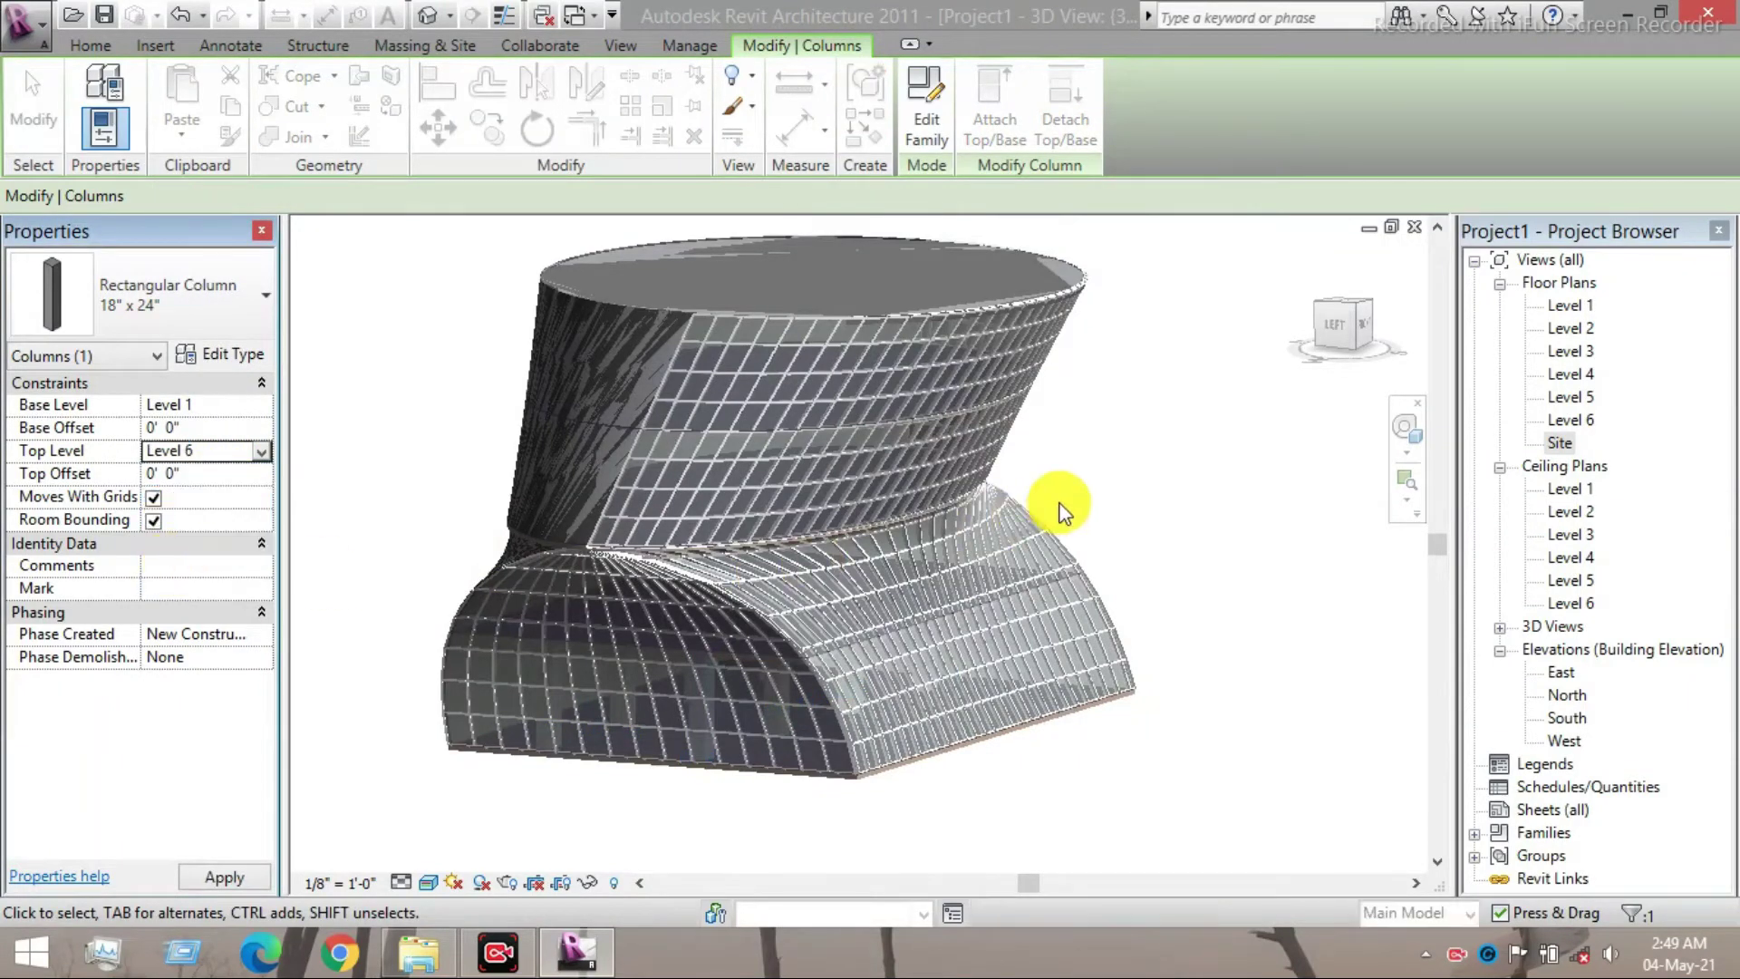
click(712, 419)
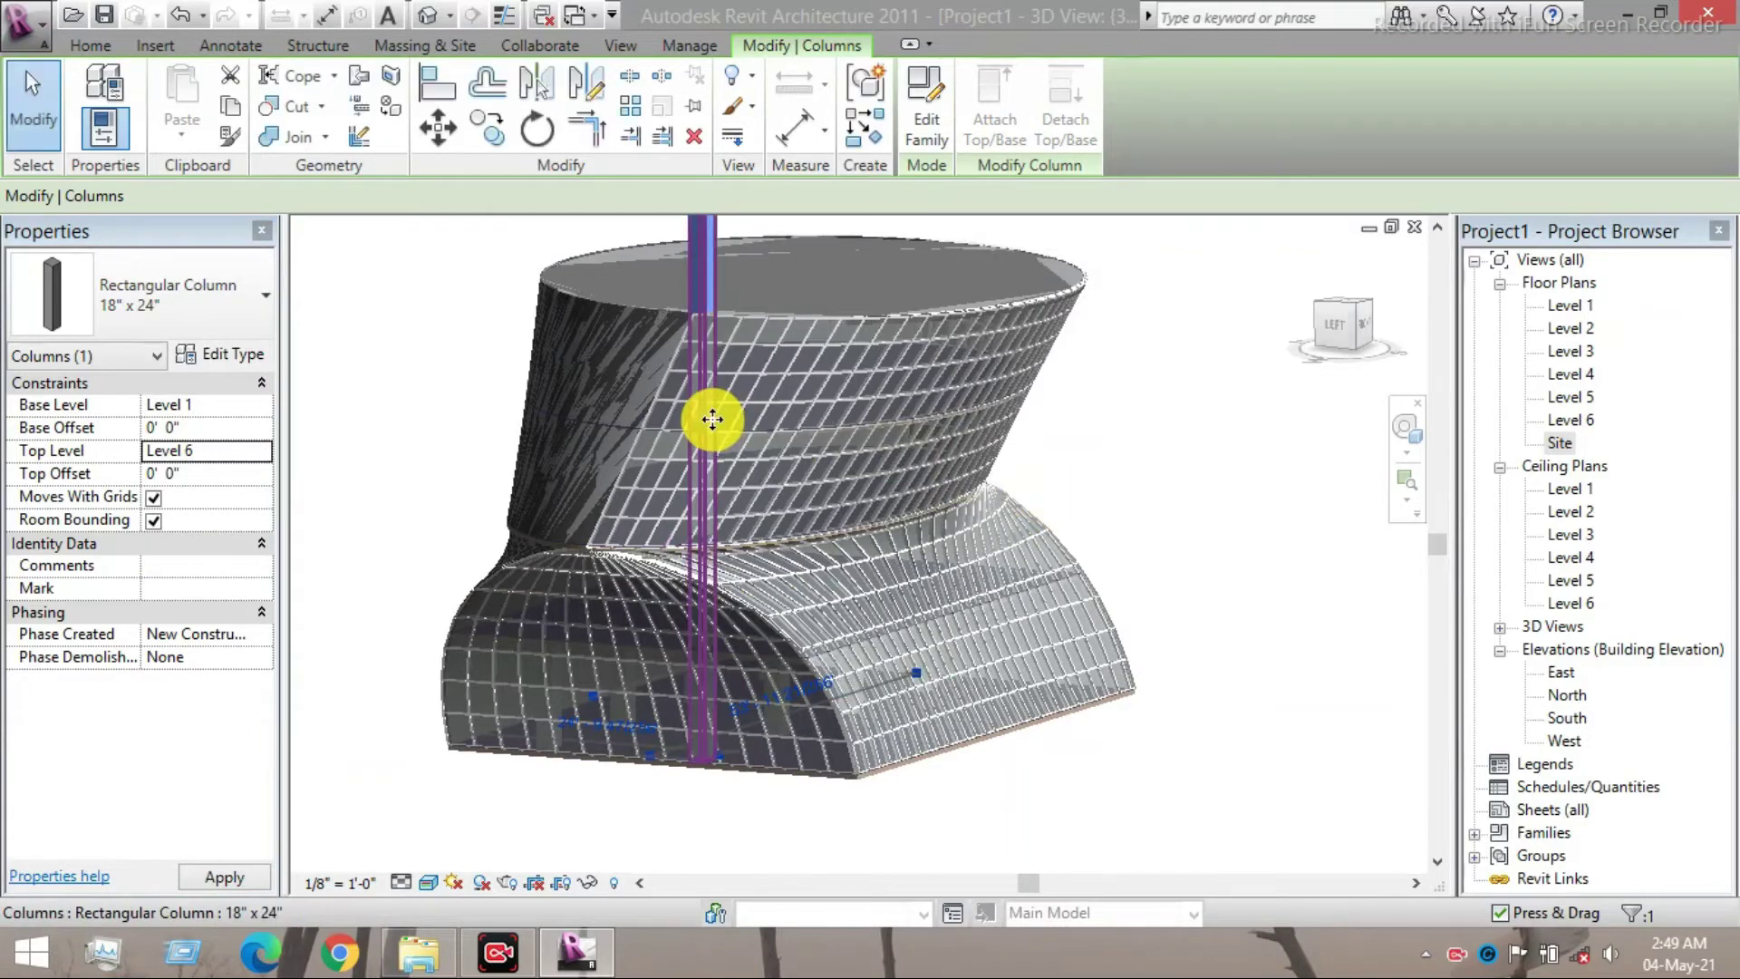
scroll(666, 391, down, 2)
middle_drag(642, 381, 668, 453)
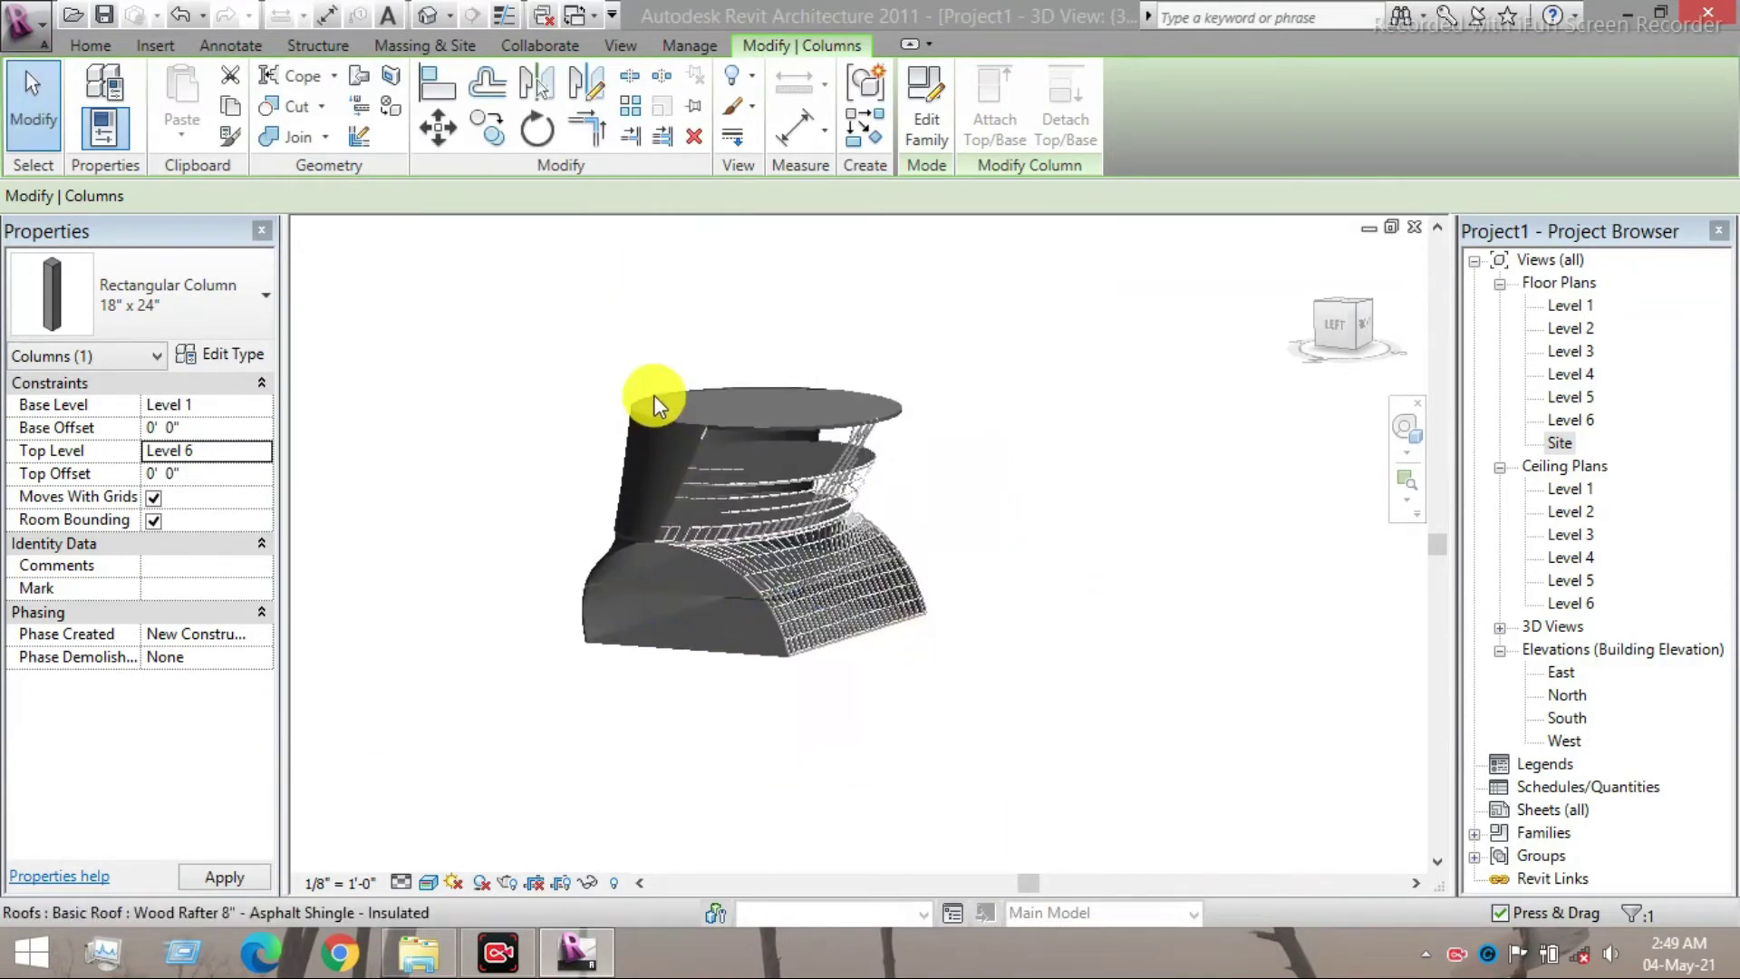
scroll(678, 377, up, 2)
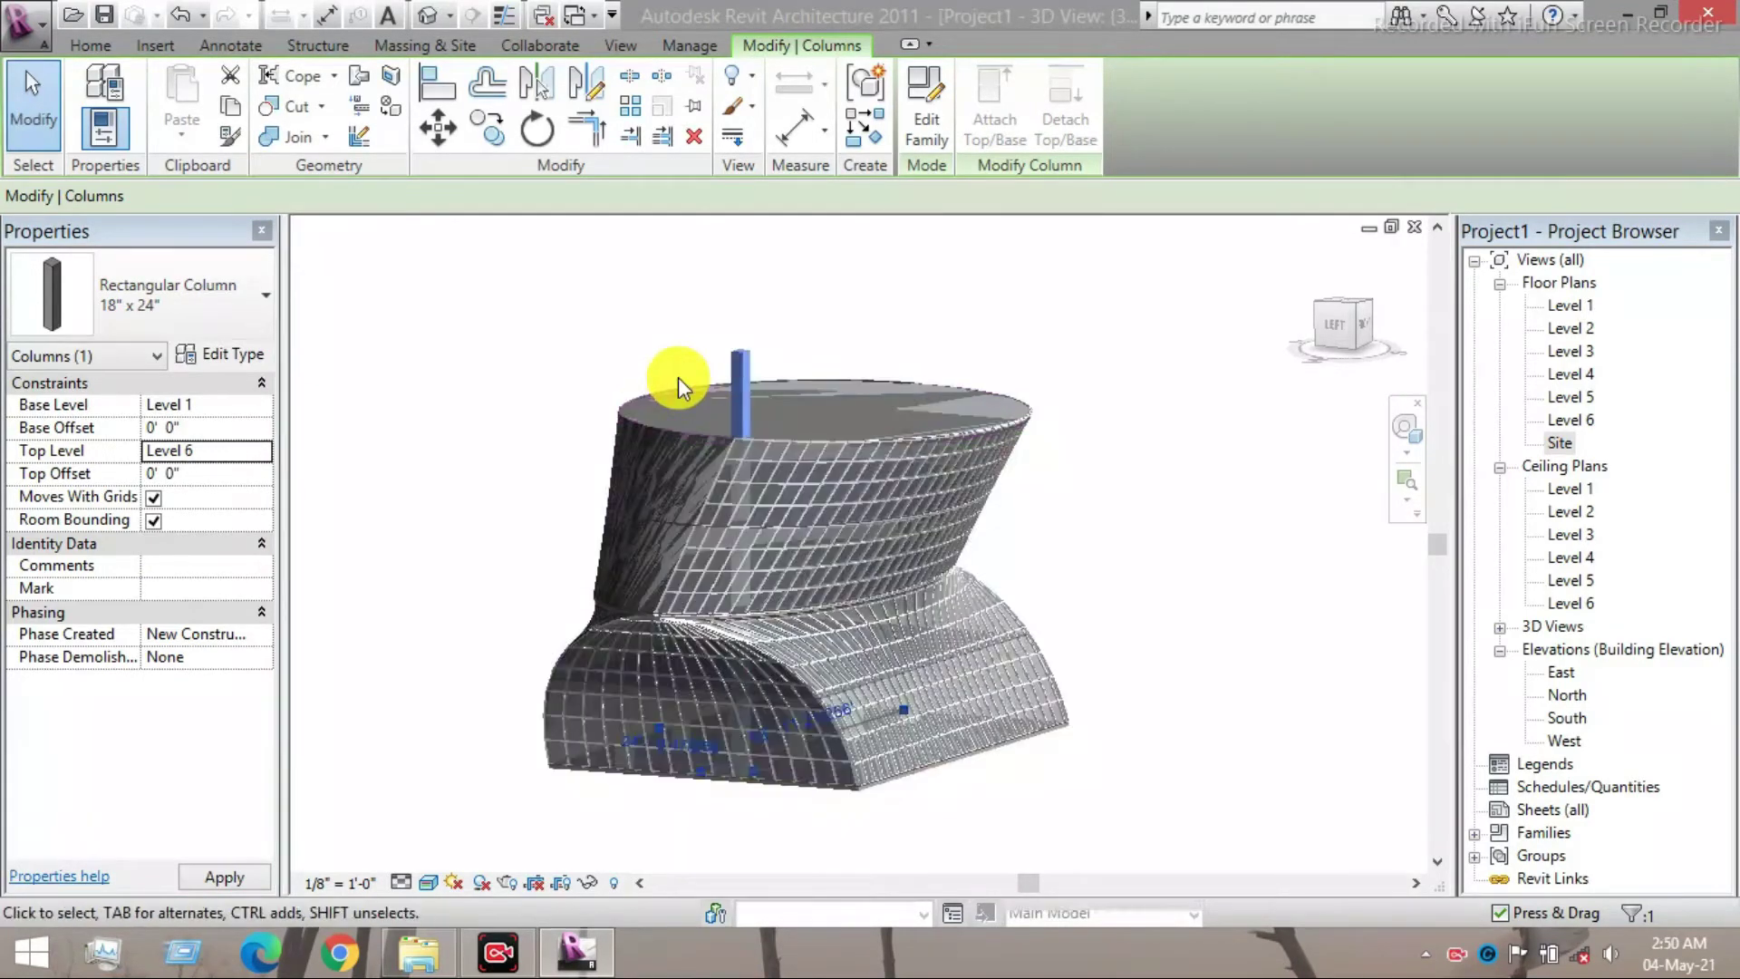
- Set the selected column's top level to Level 5
click(260, 452)
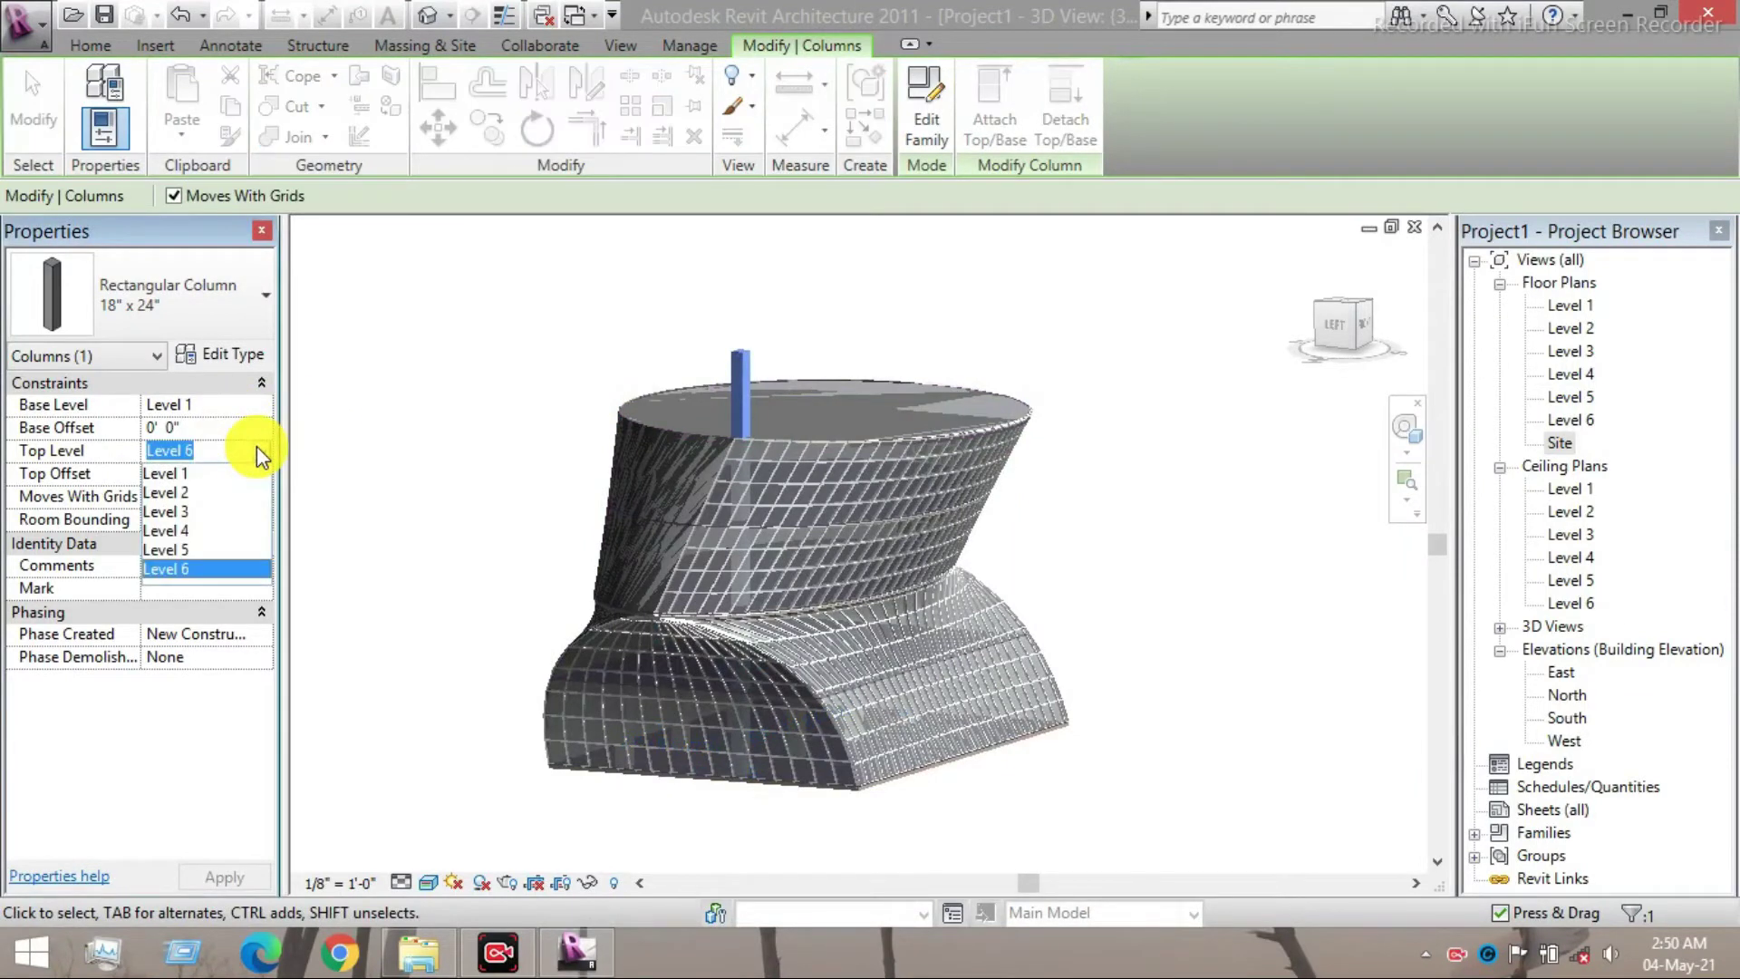
click(1029, 344)
scroll(857, 395, up, 2)
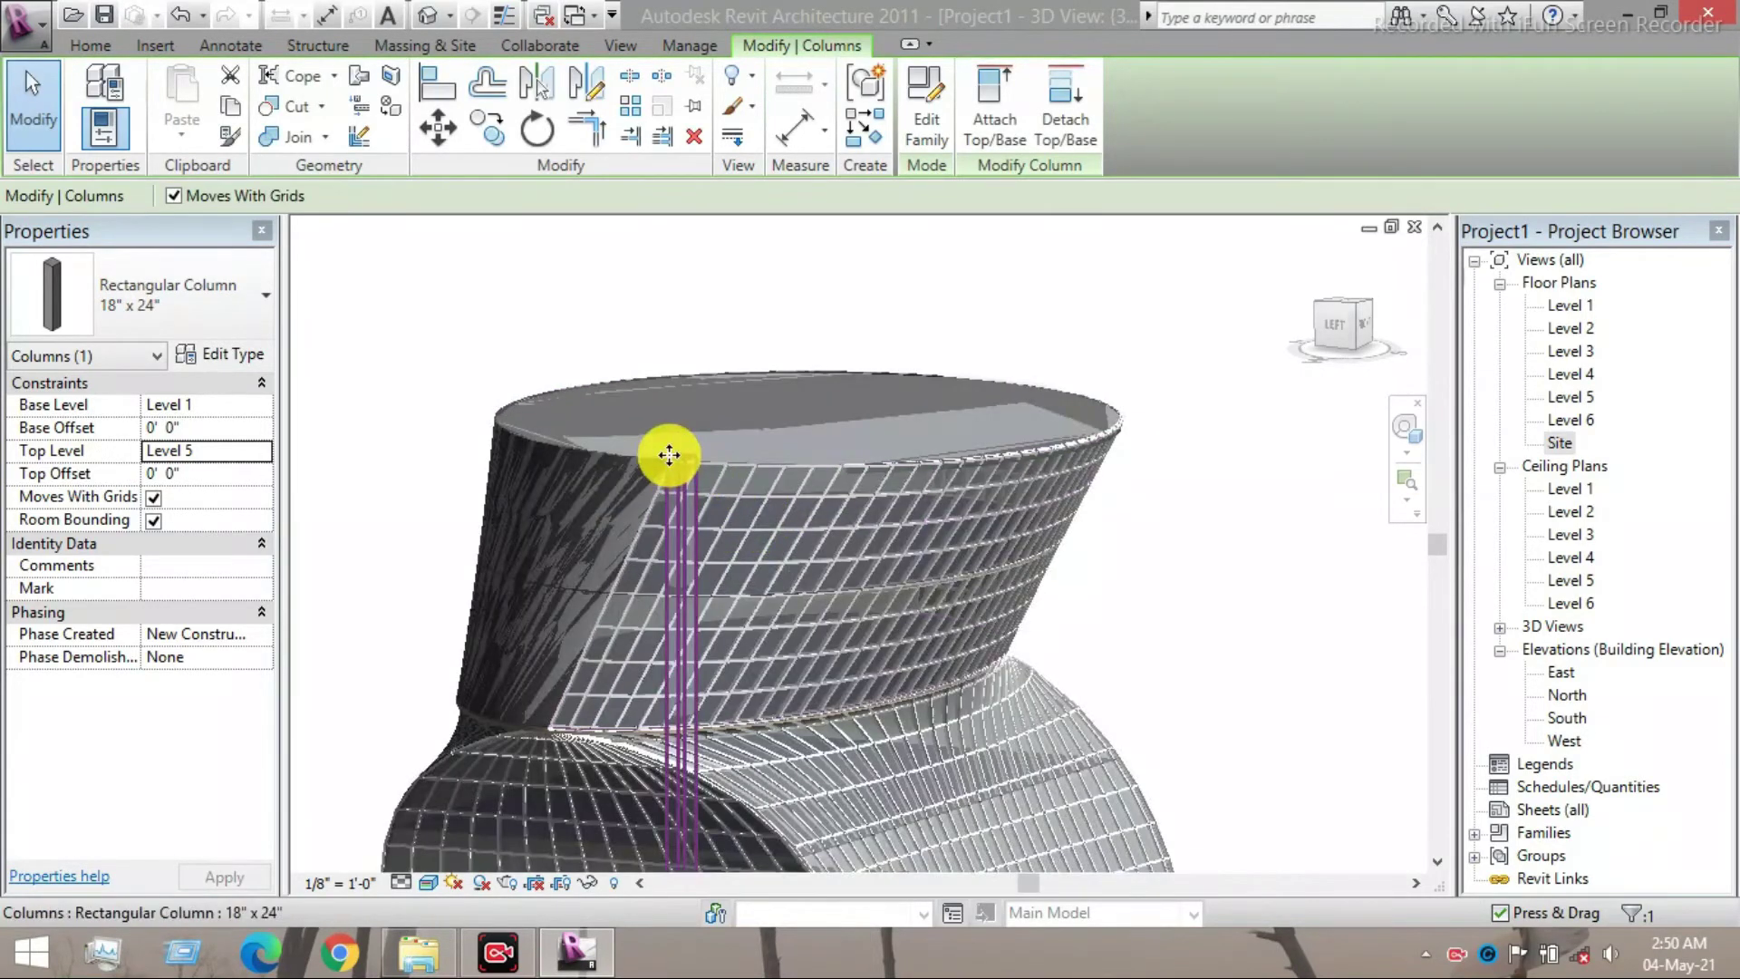
scroll(710, 430, up, 2)
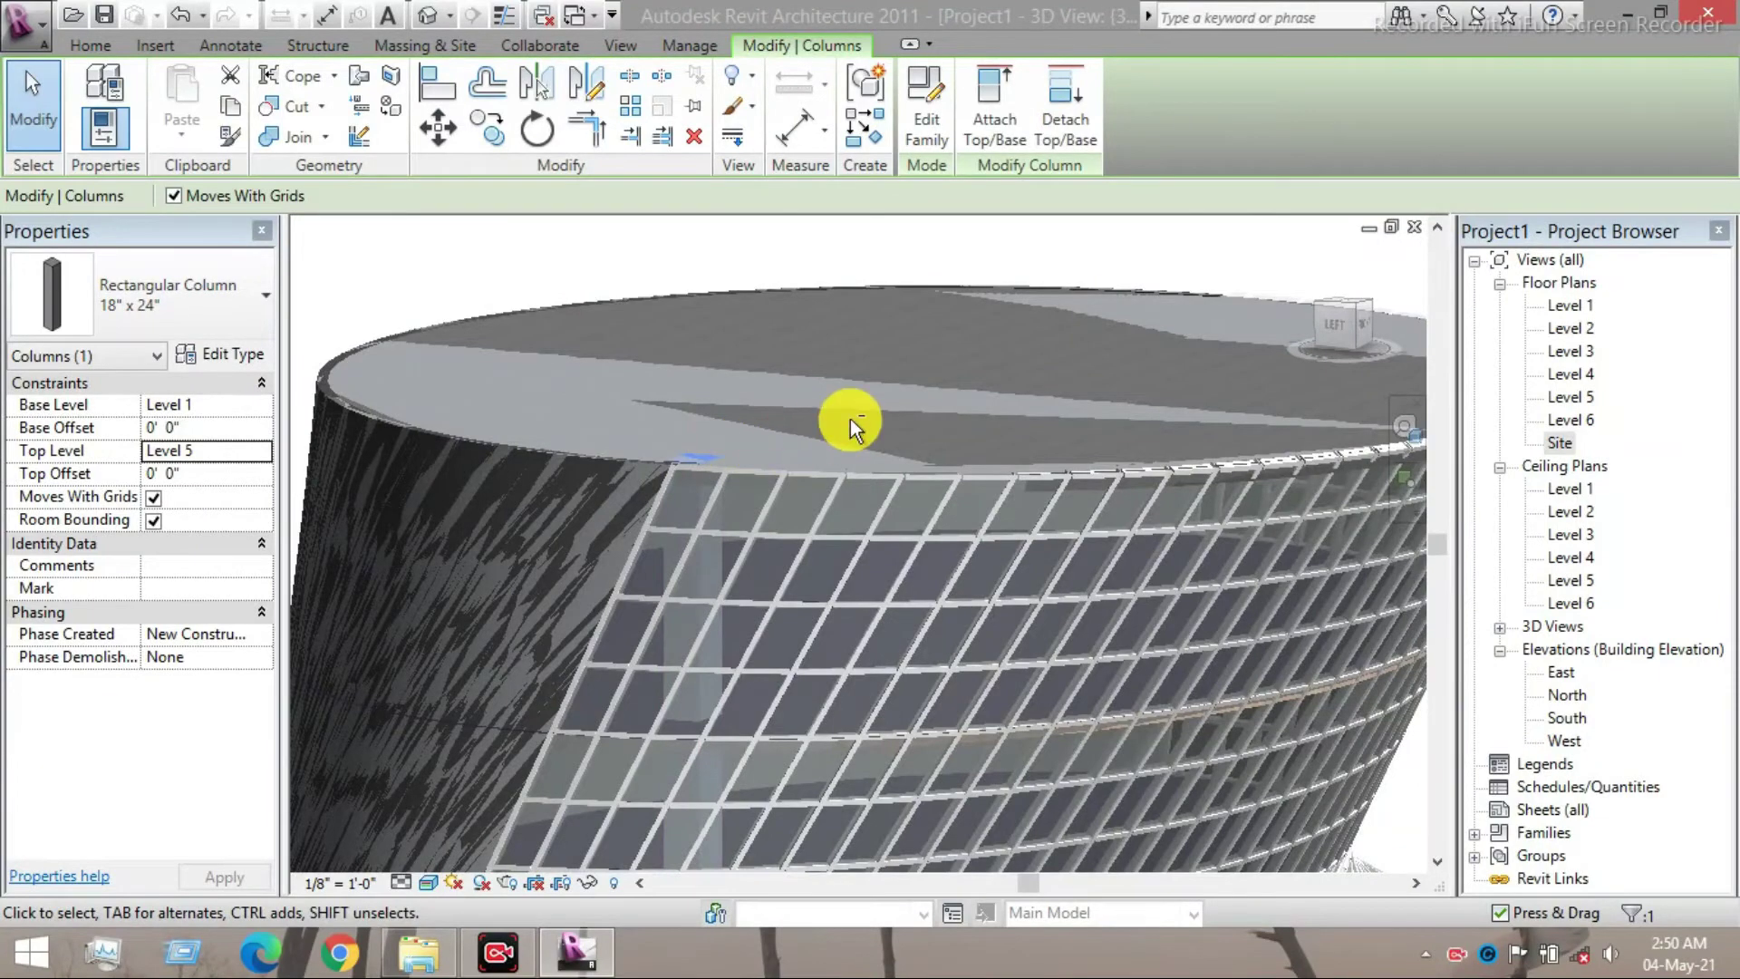
- Join the geometry of the column with the oval roof using Join Geometry
shift+middle_drag(850, 418, 676, 493)
scroll(680, 493, up, 5)
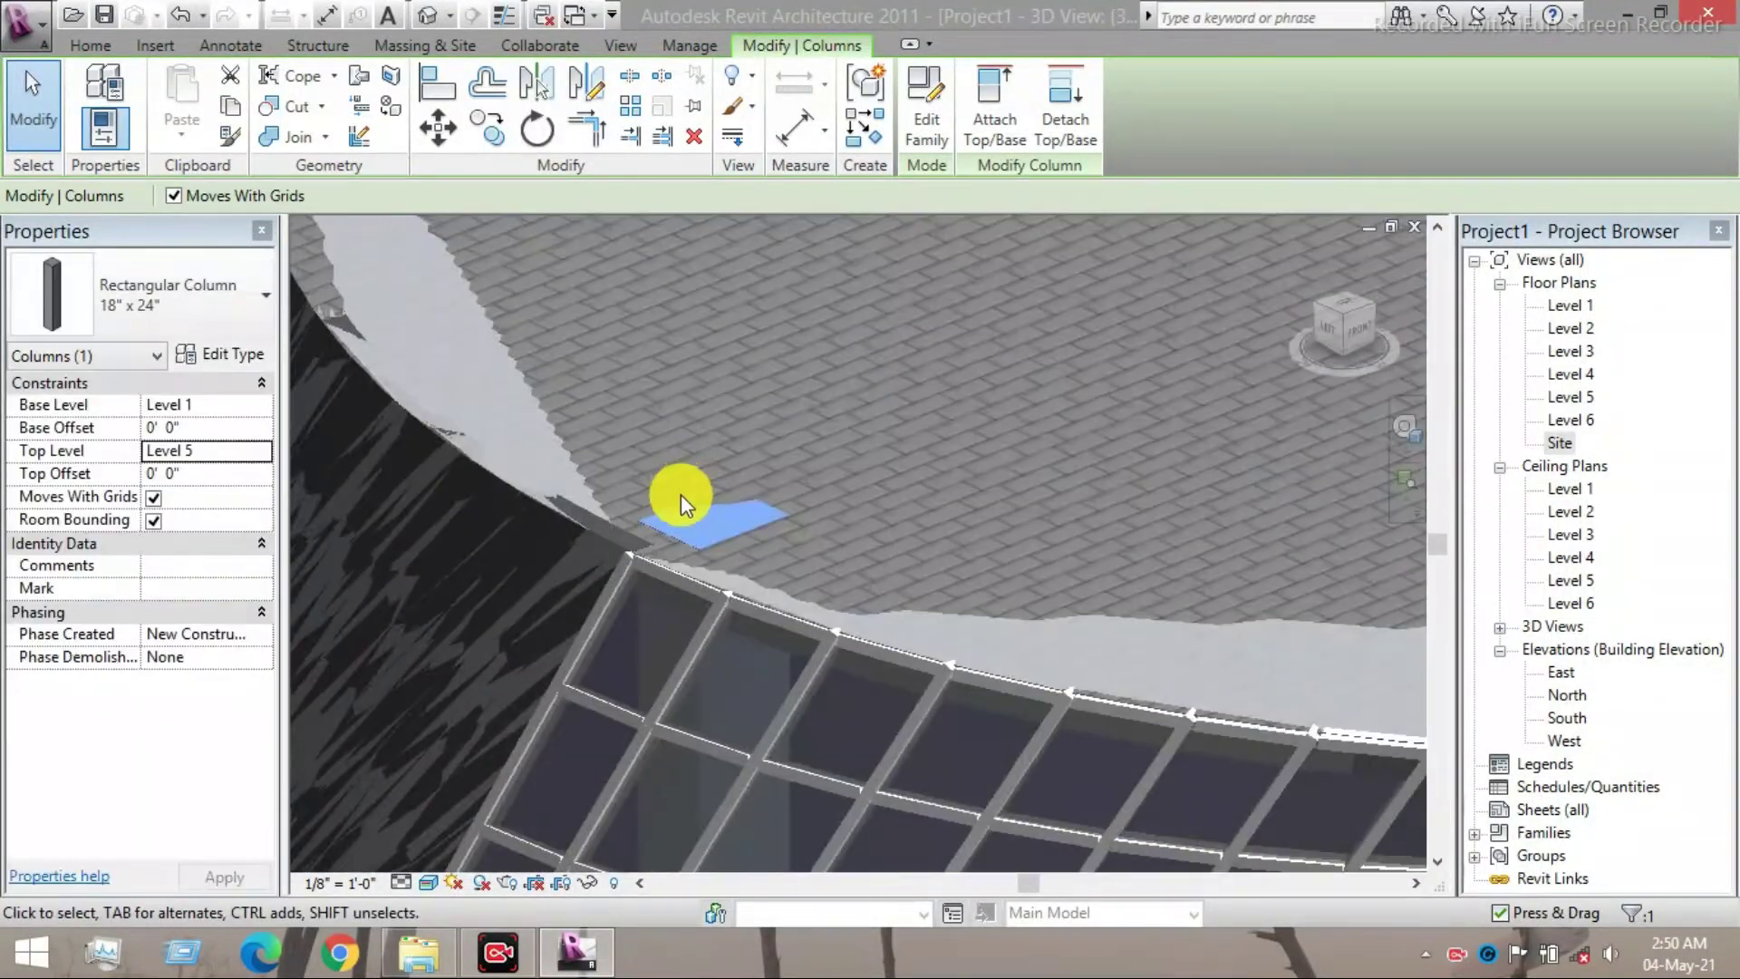
scroll(681, 492, up, 1)
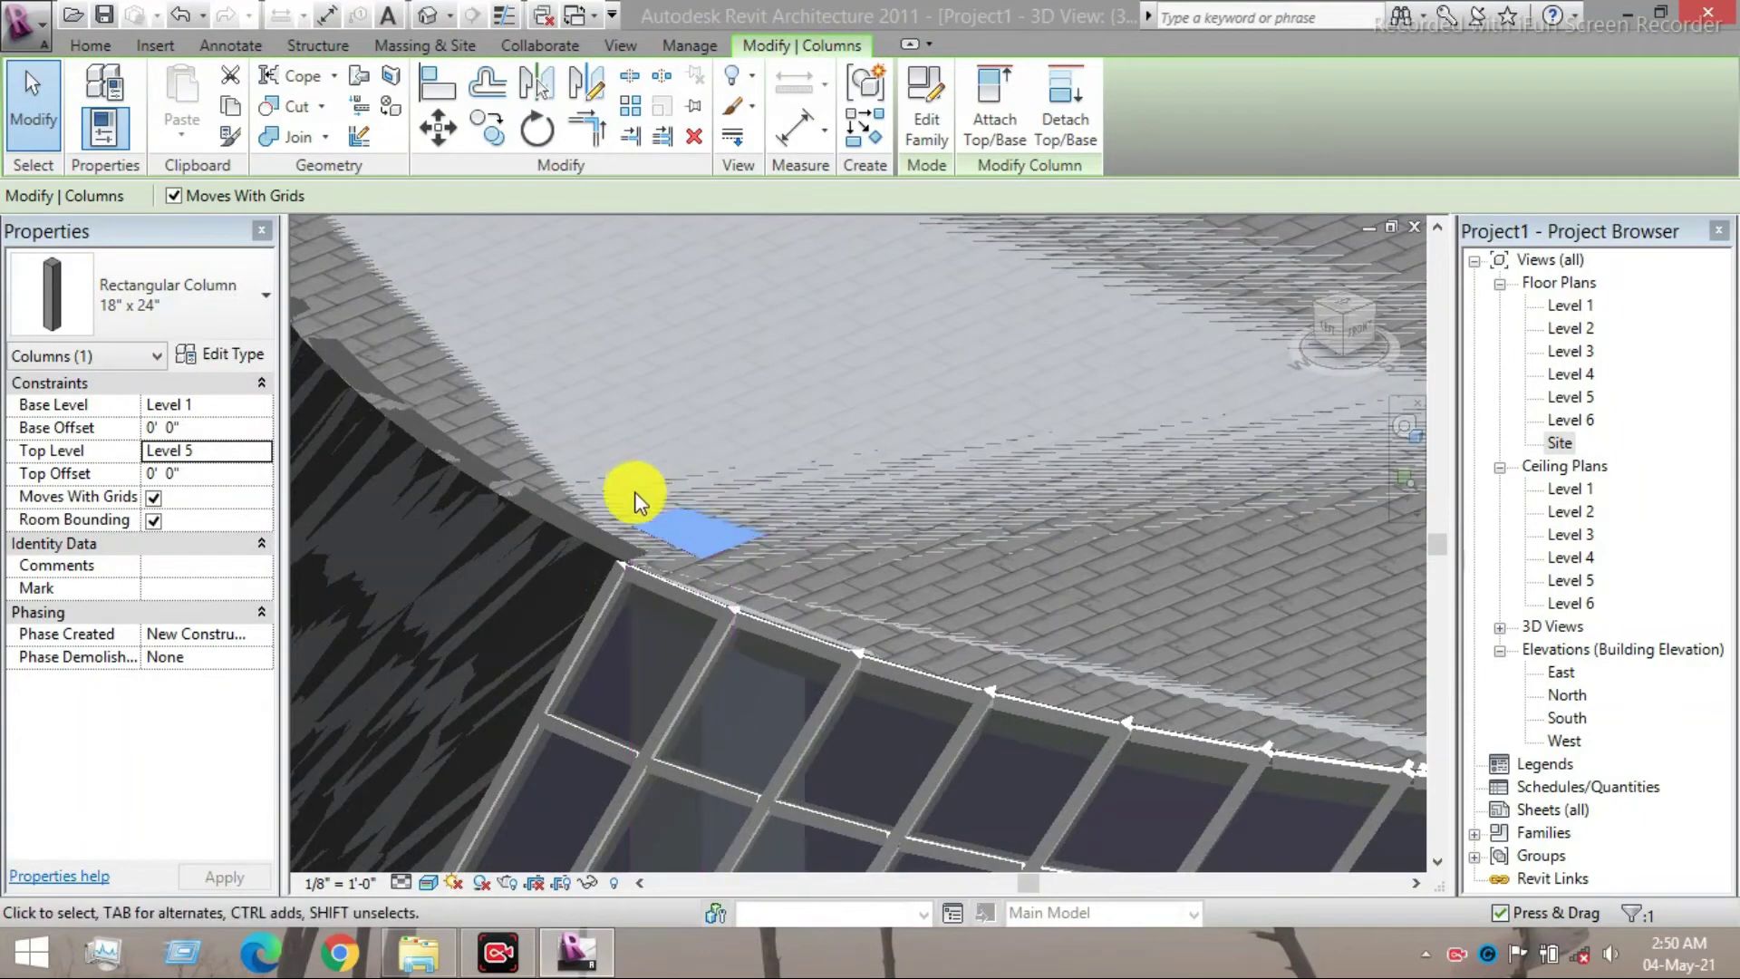
scroll(712, 475, down, 3)
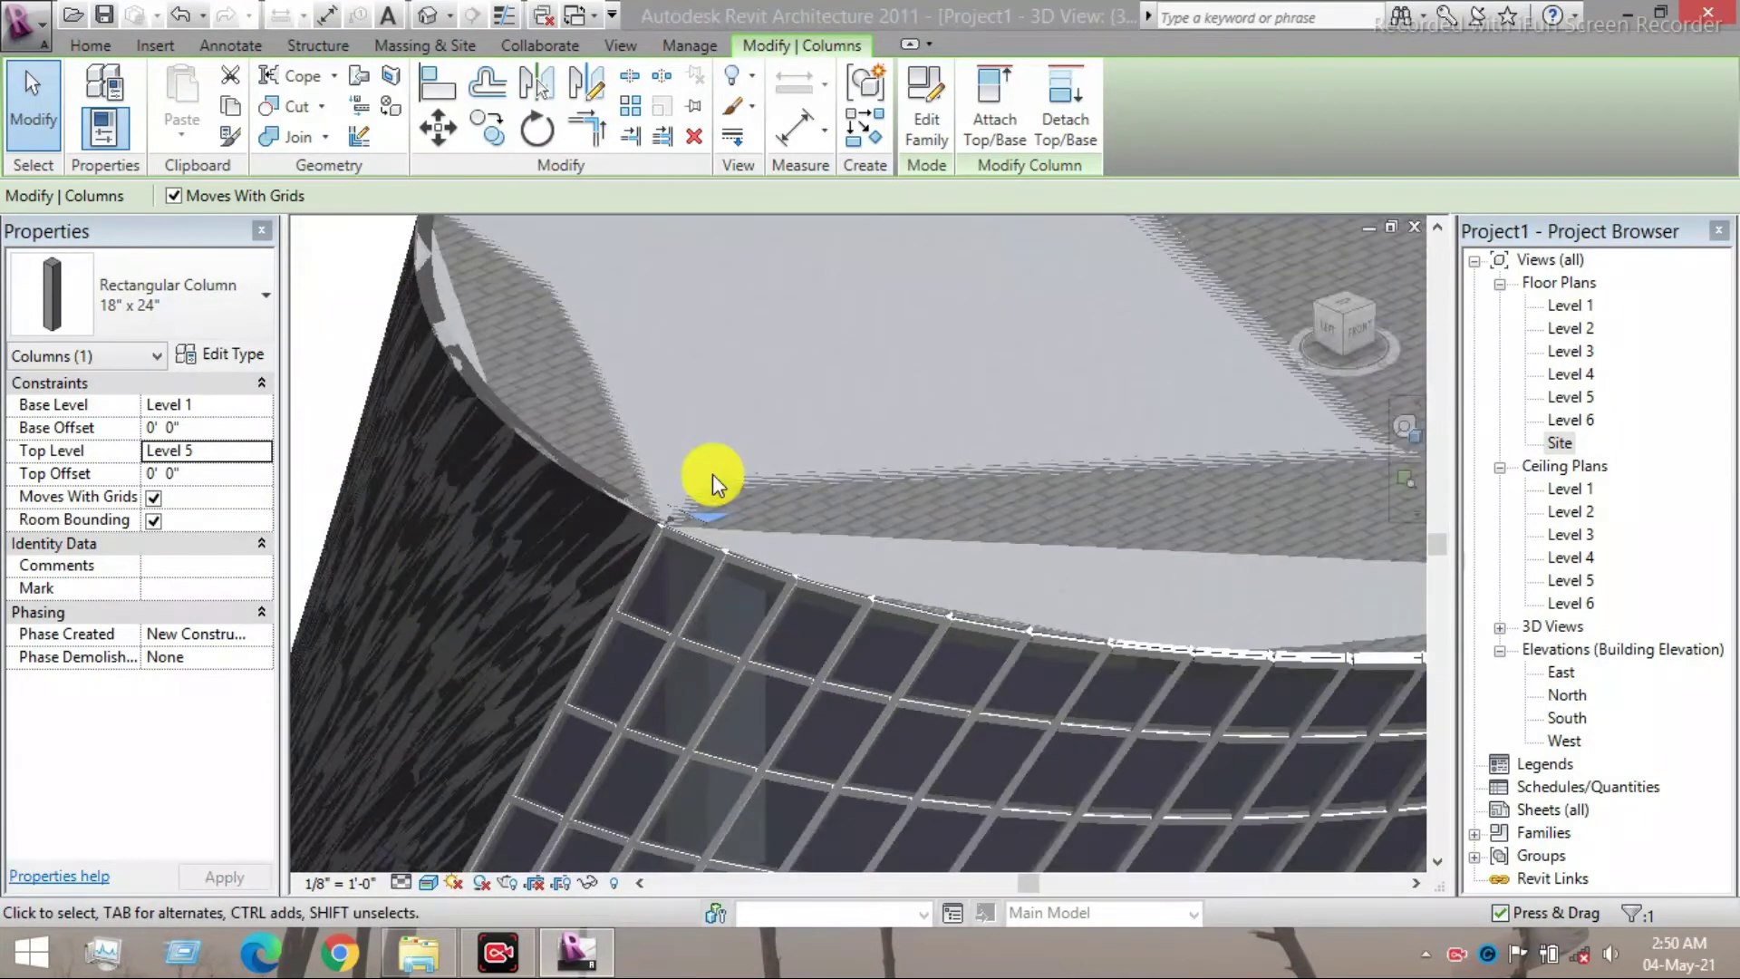
scroll(712, 475, up, 3)
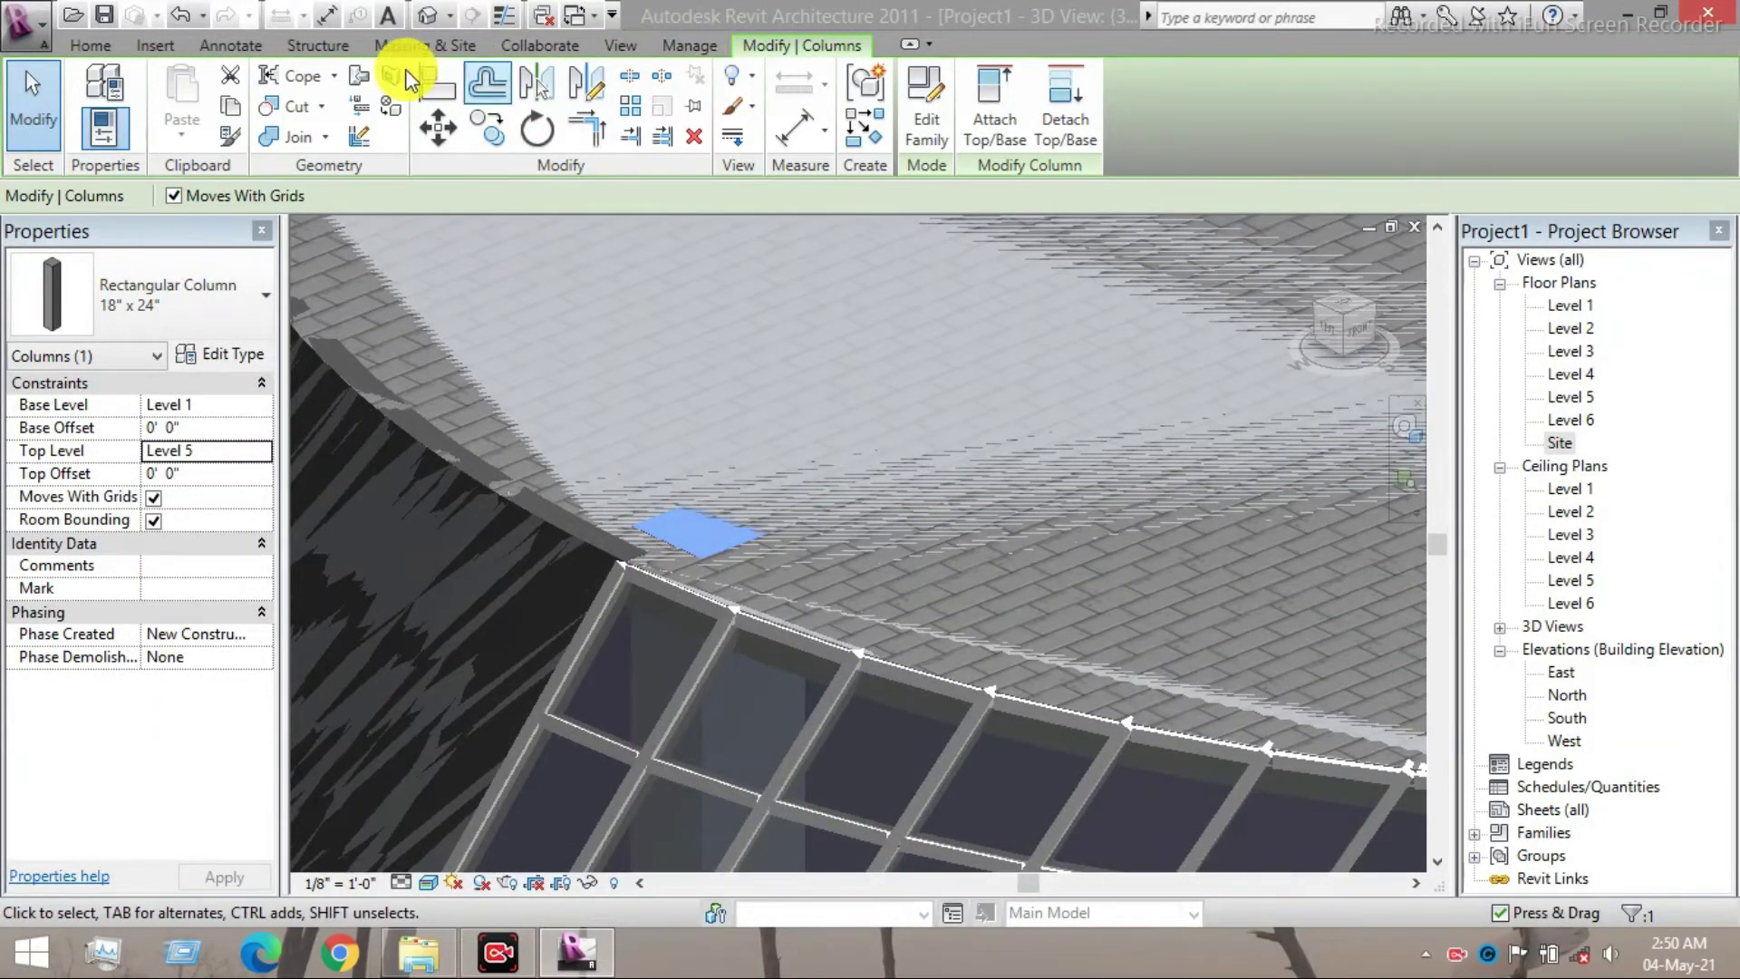
click(326, 138)
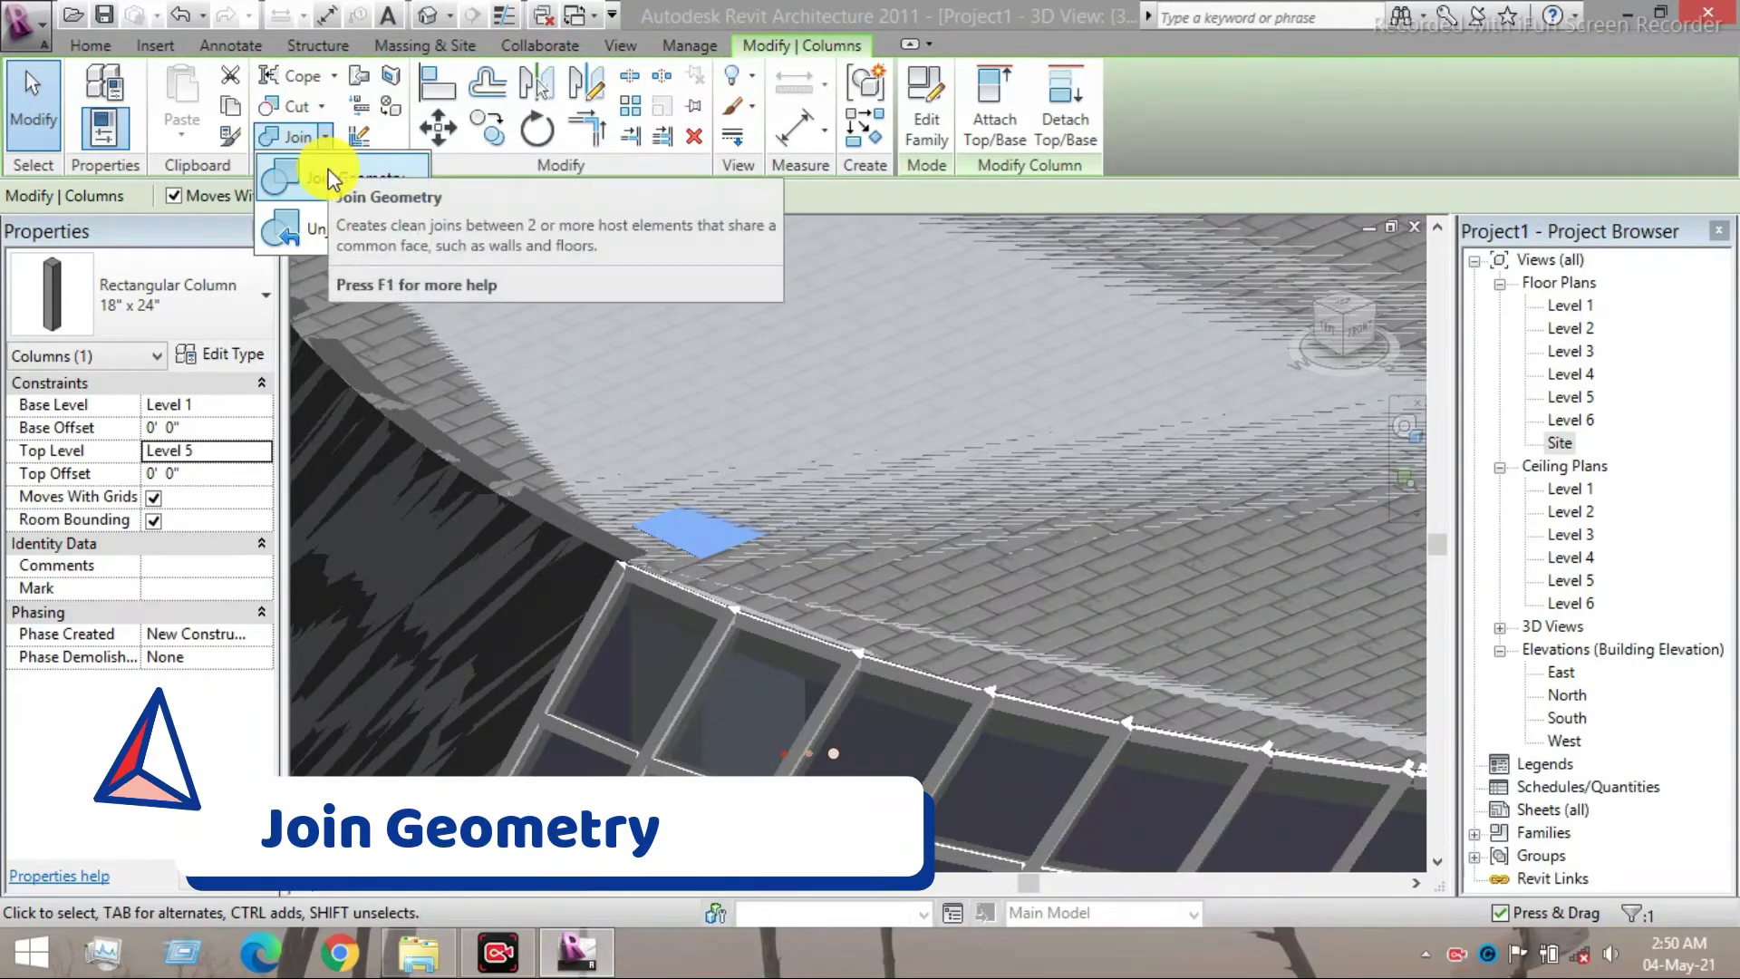
click(331, 178)
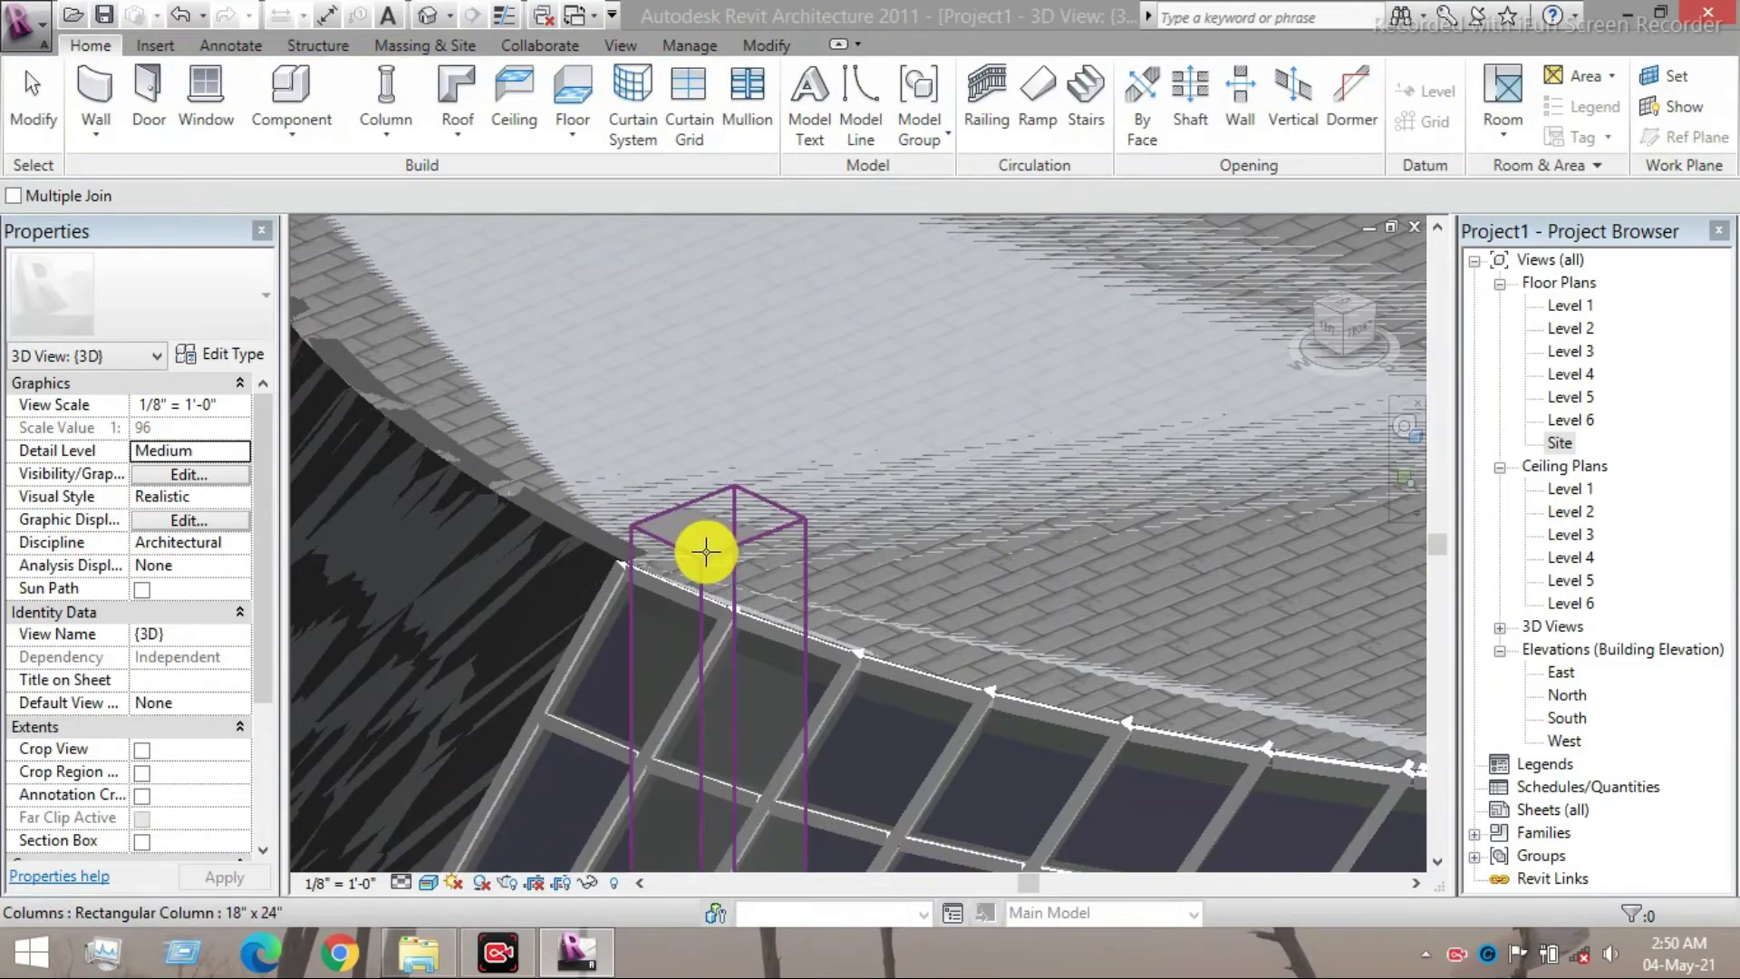
click(710, 544)
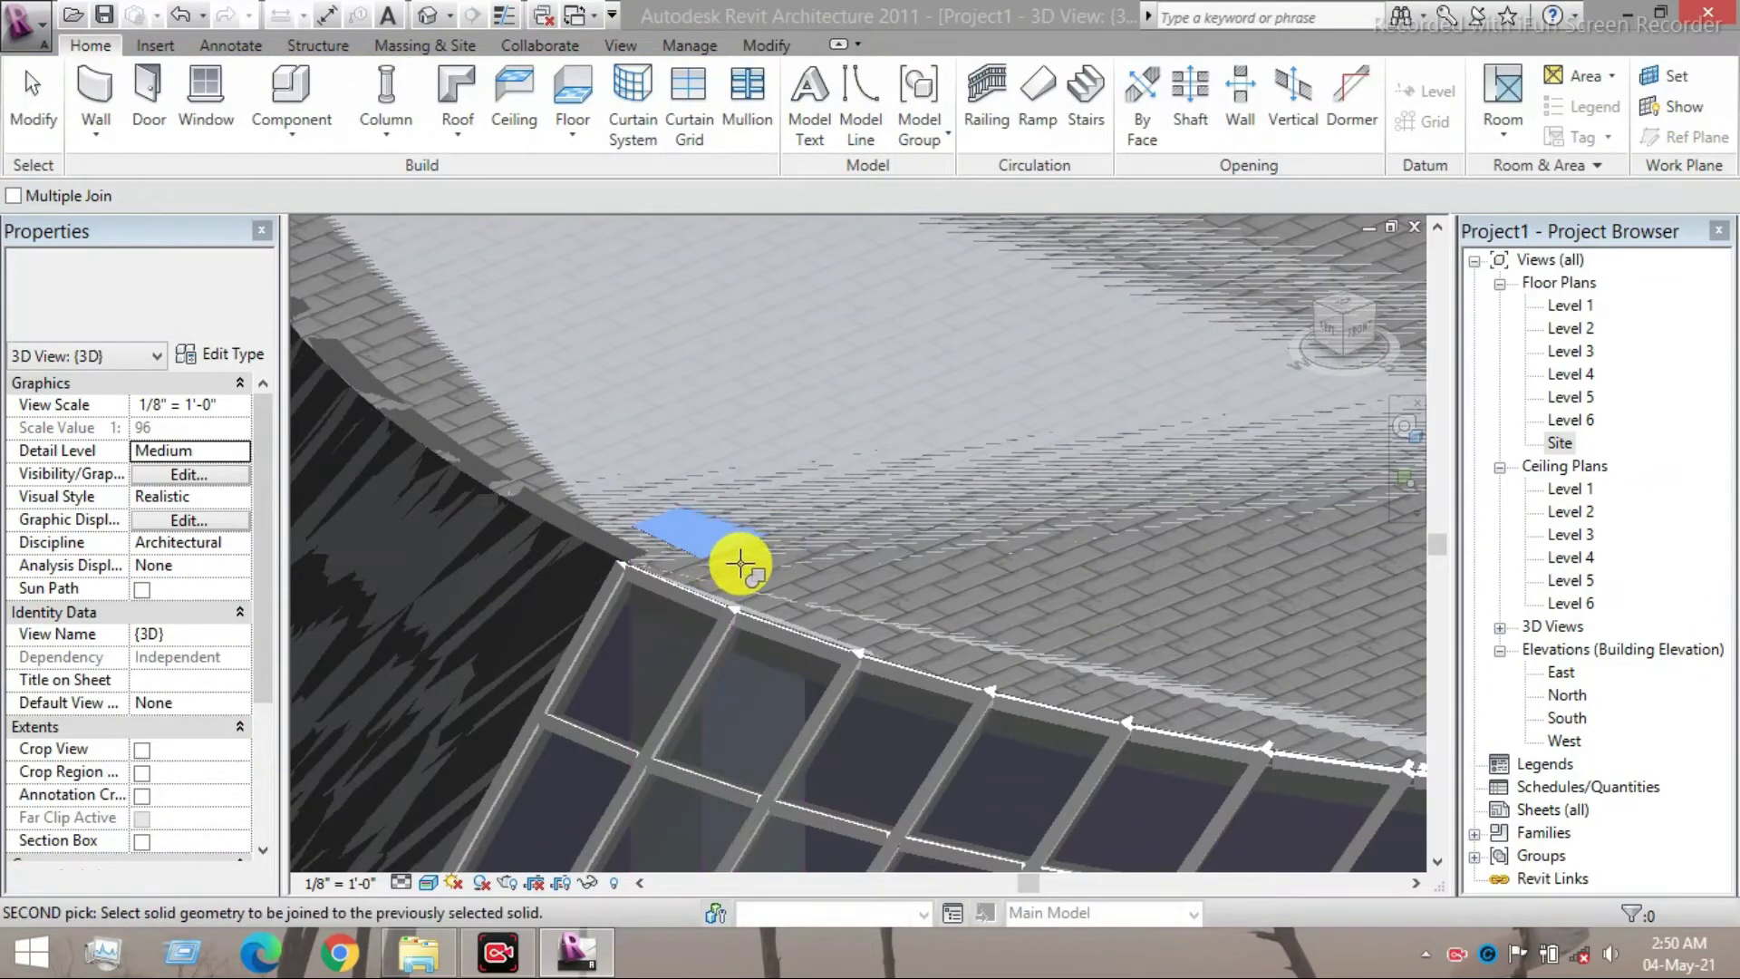
click(777, 621)
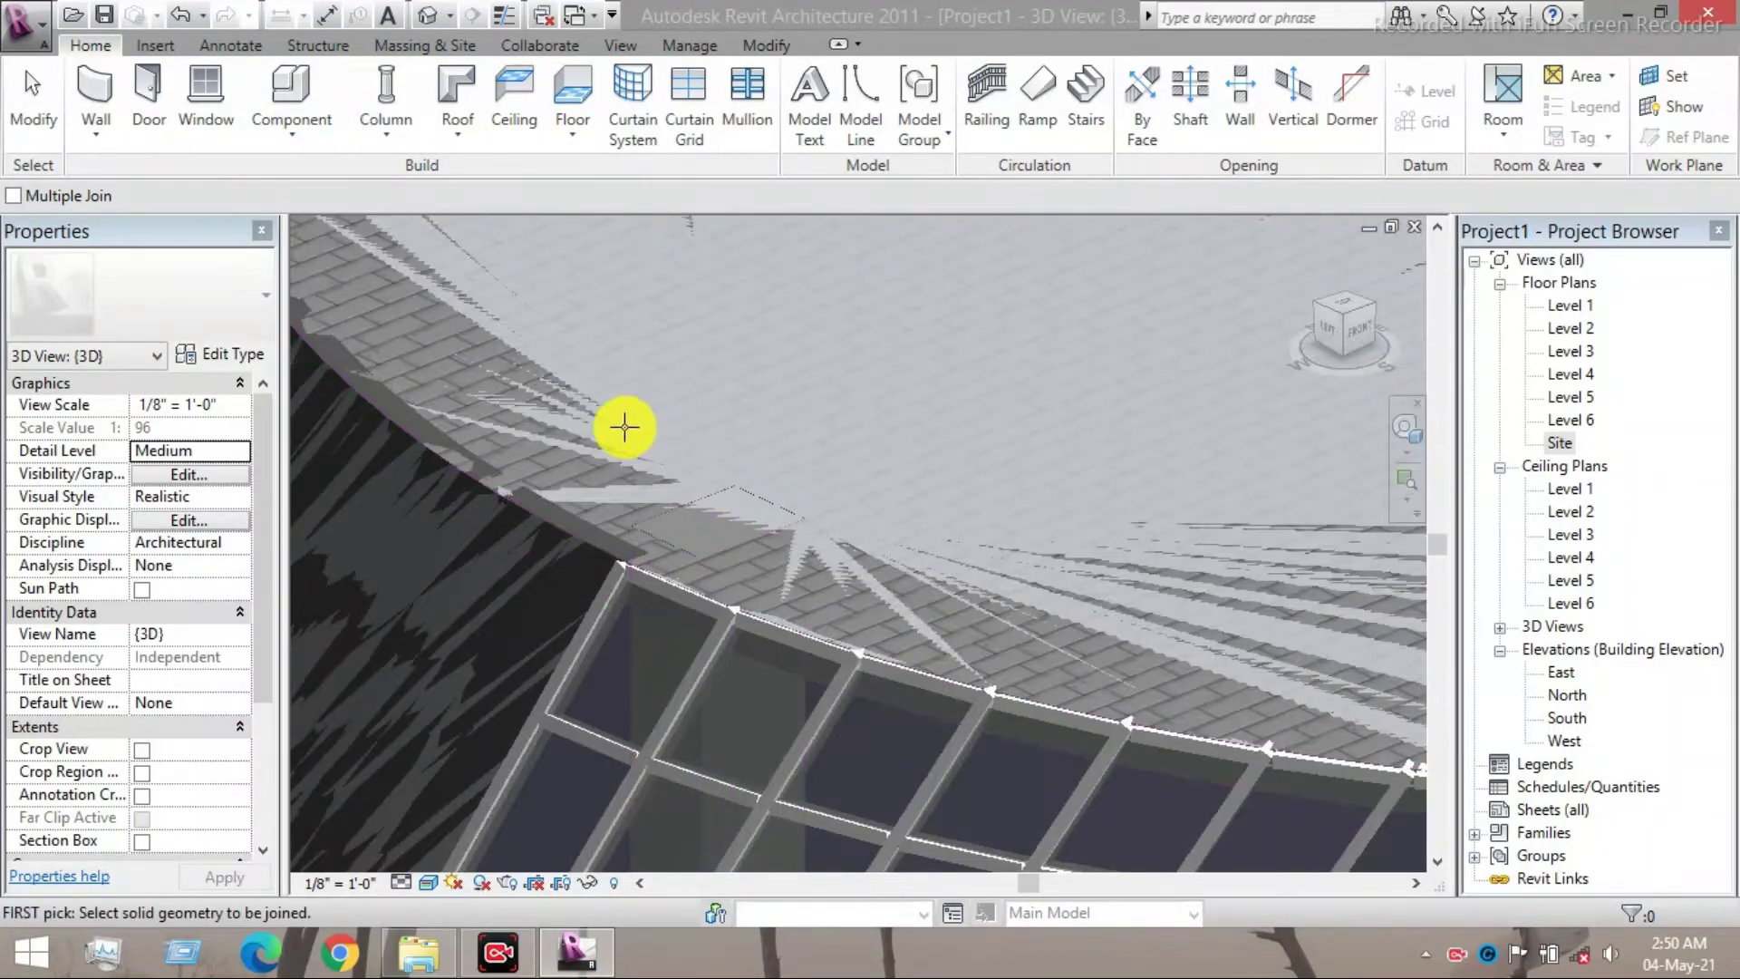
scroll(649, 433, down, 10)
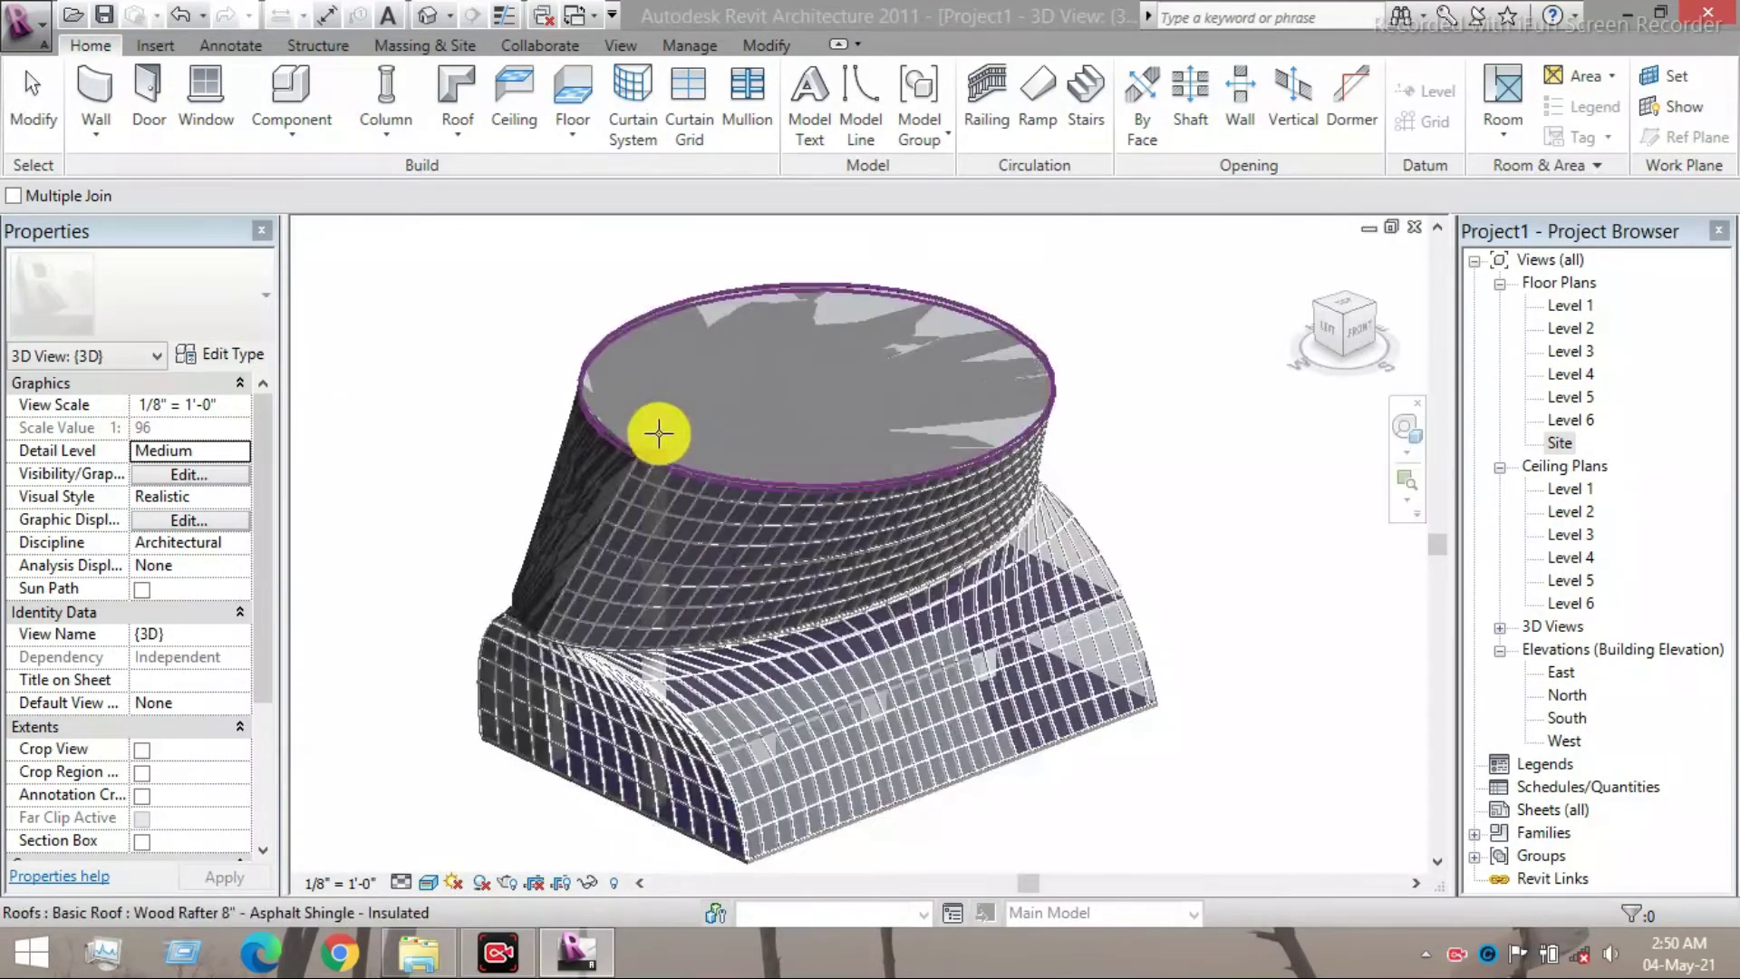
- Leave Join Geometry and inspect the joint between the column and the oval roof at the curtain wall corner
key(Escape)
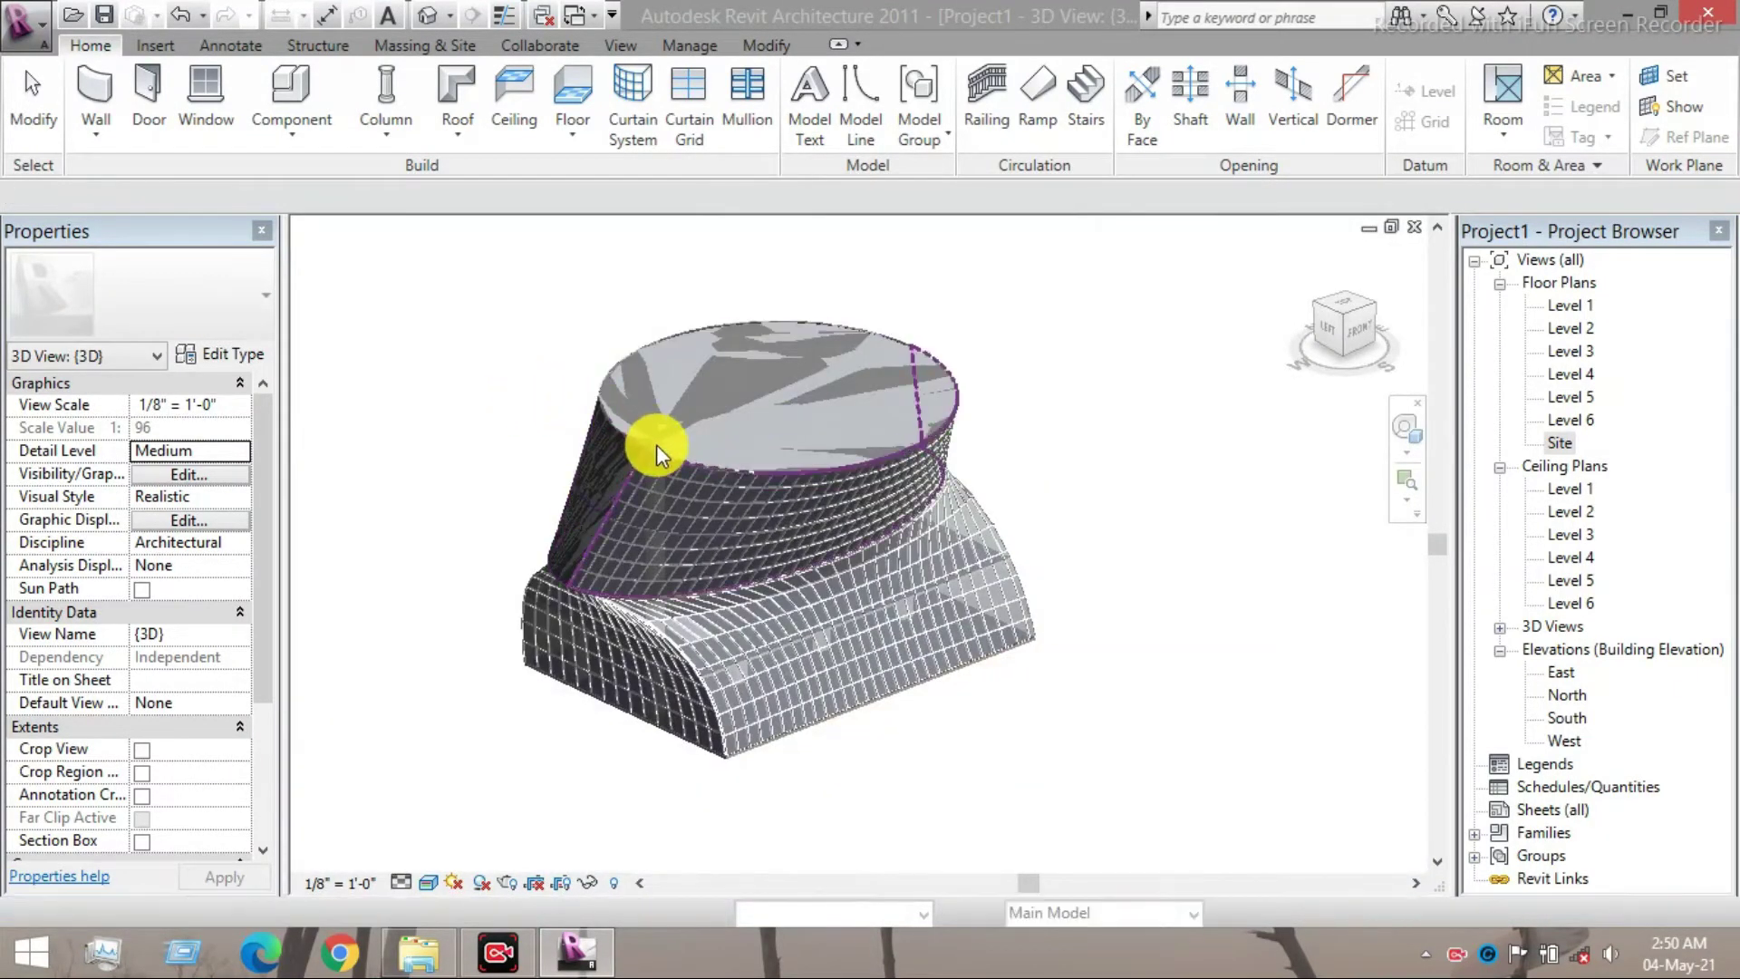
scroll(656, 443, up, 4)
scroll(658, 443, up, 3)
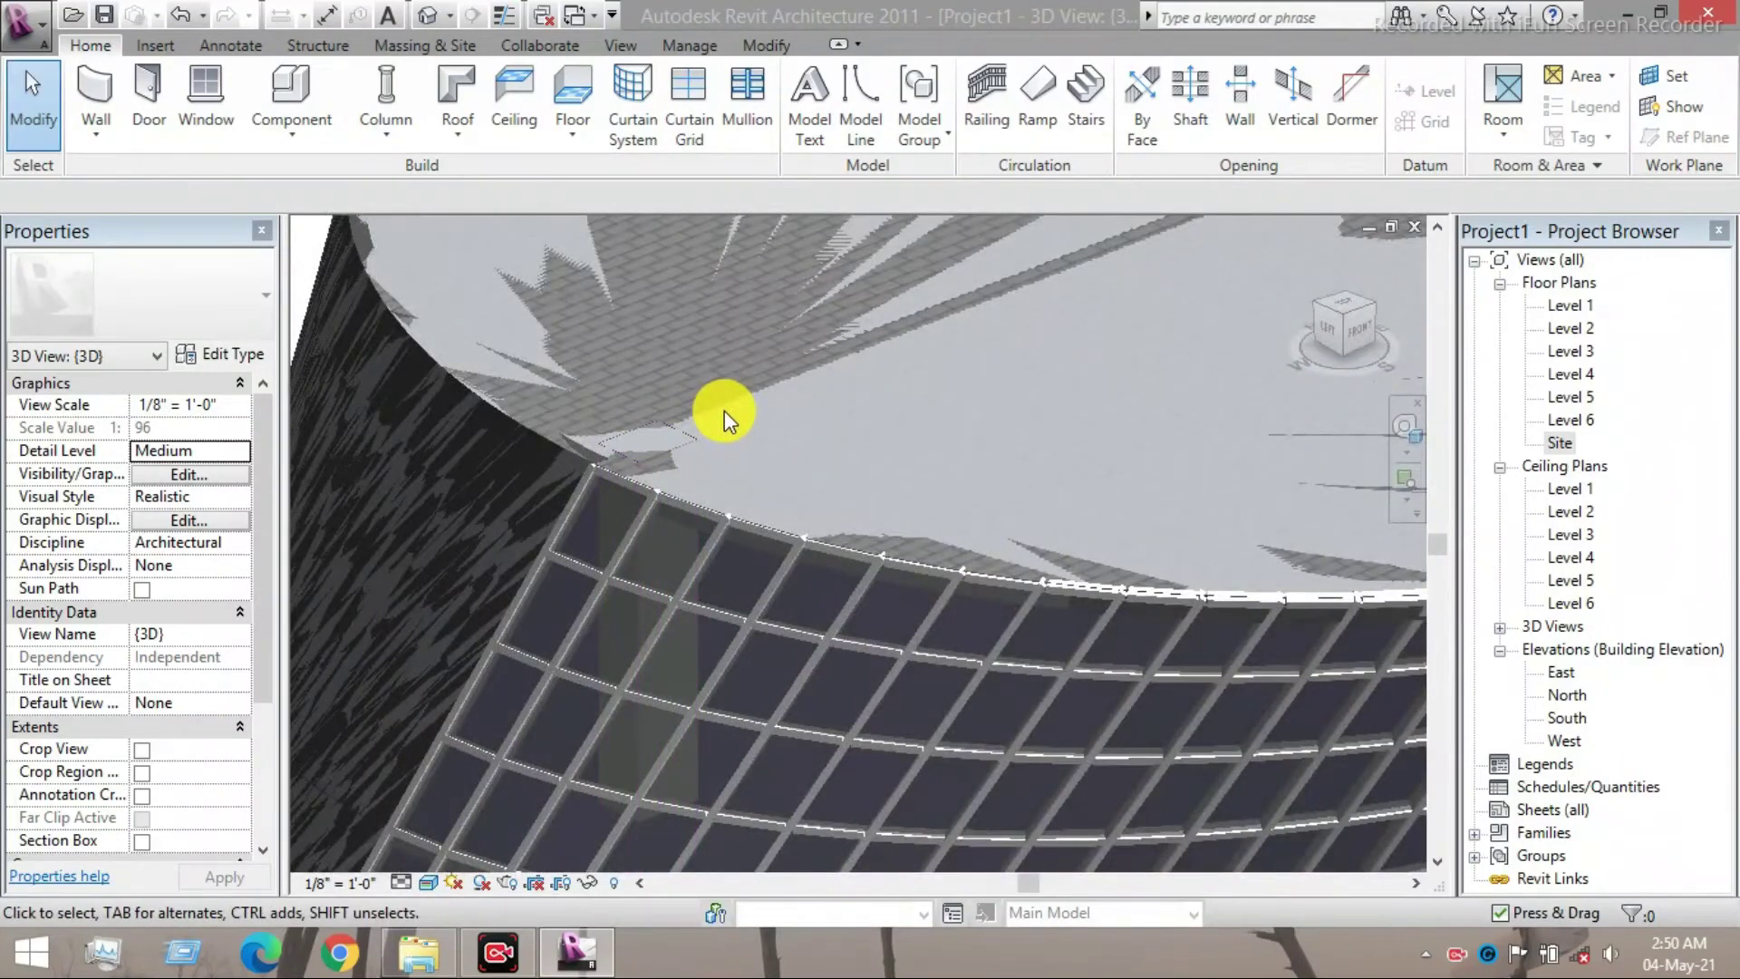
scroll(721, 409, up, 2)
scroll(635, 451, up, 2)
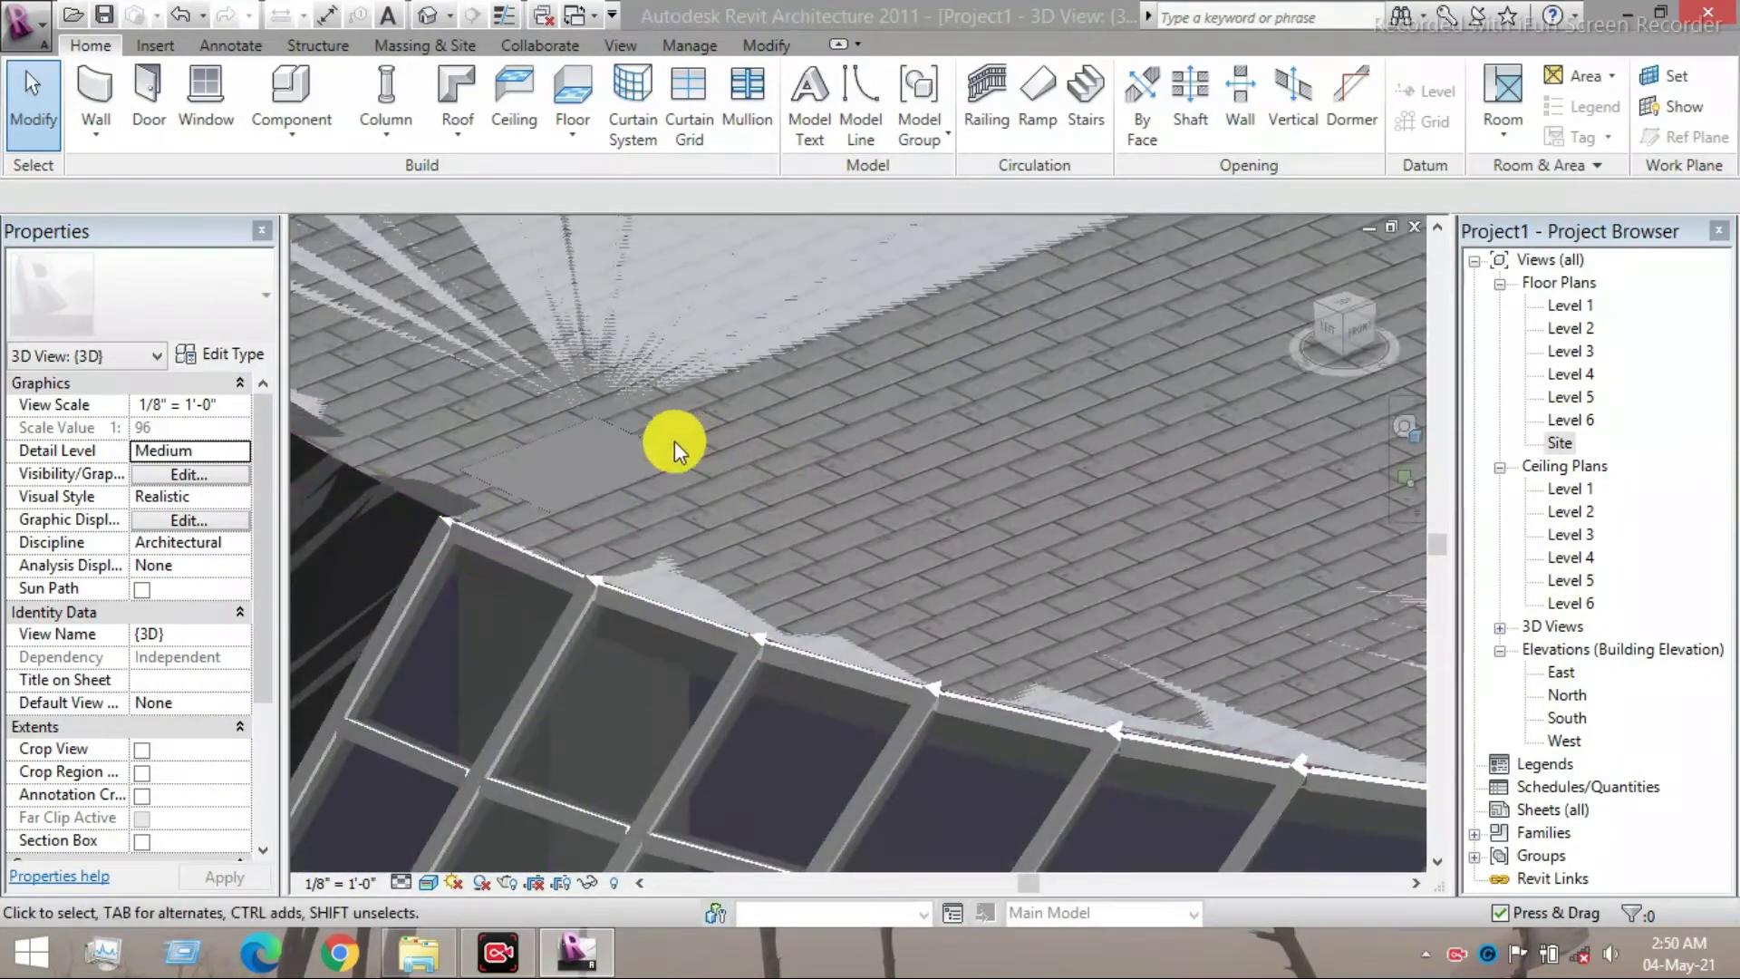
scroll(643, 438, down, 5)
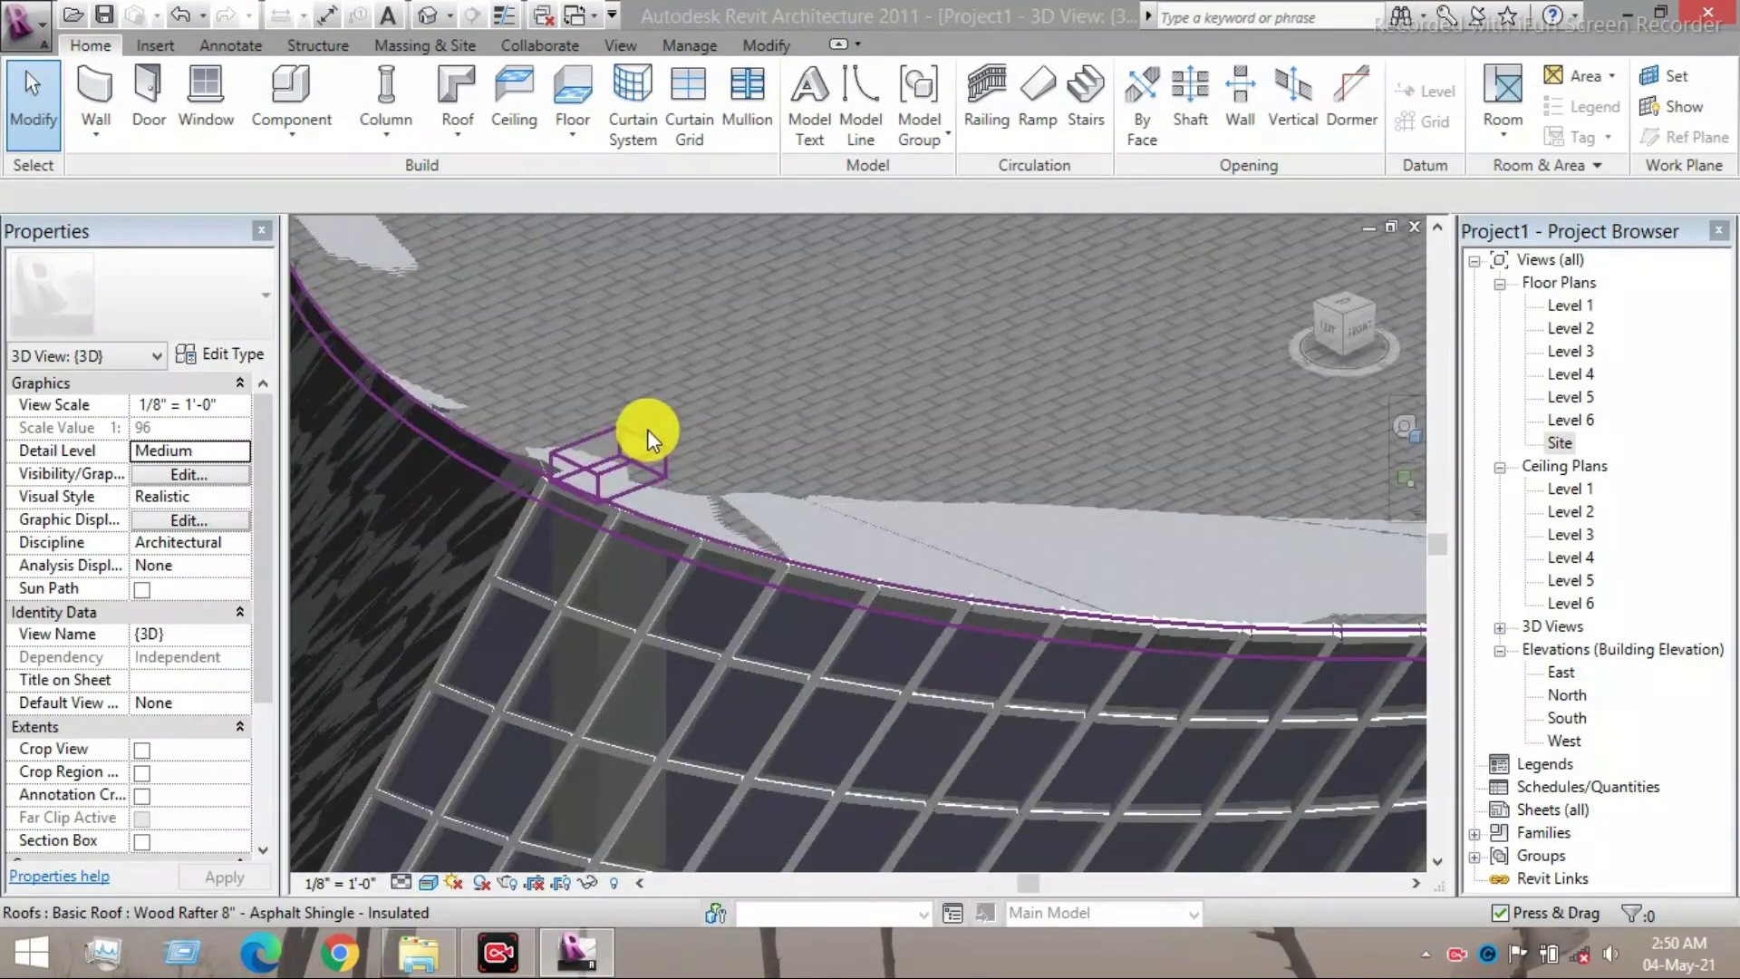
scroll(647, 428, down, 5)
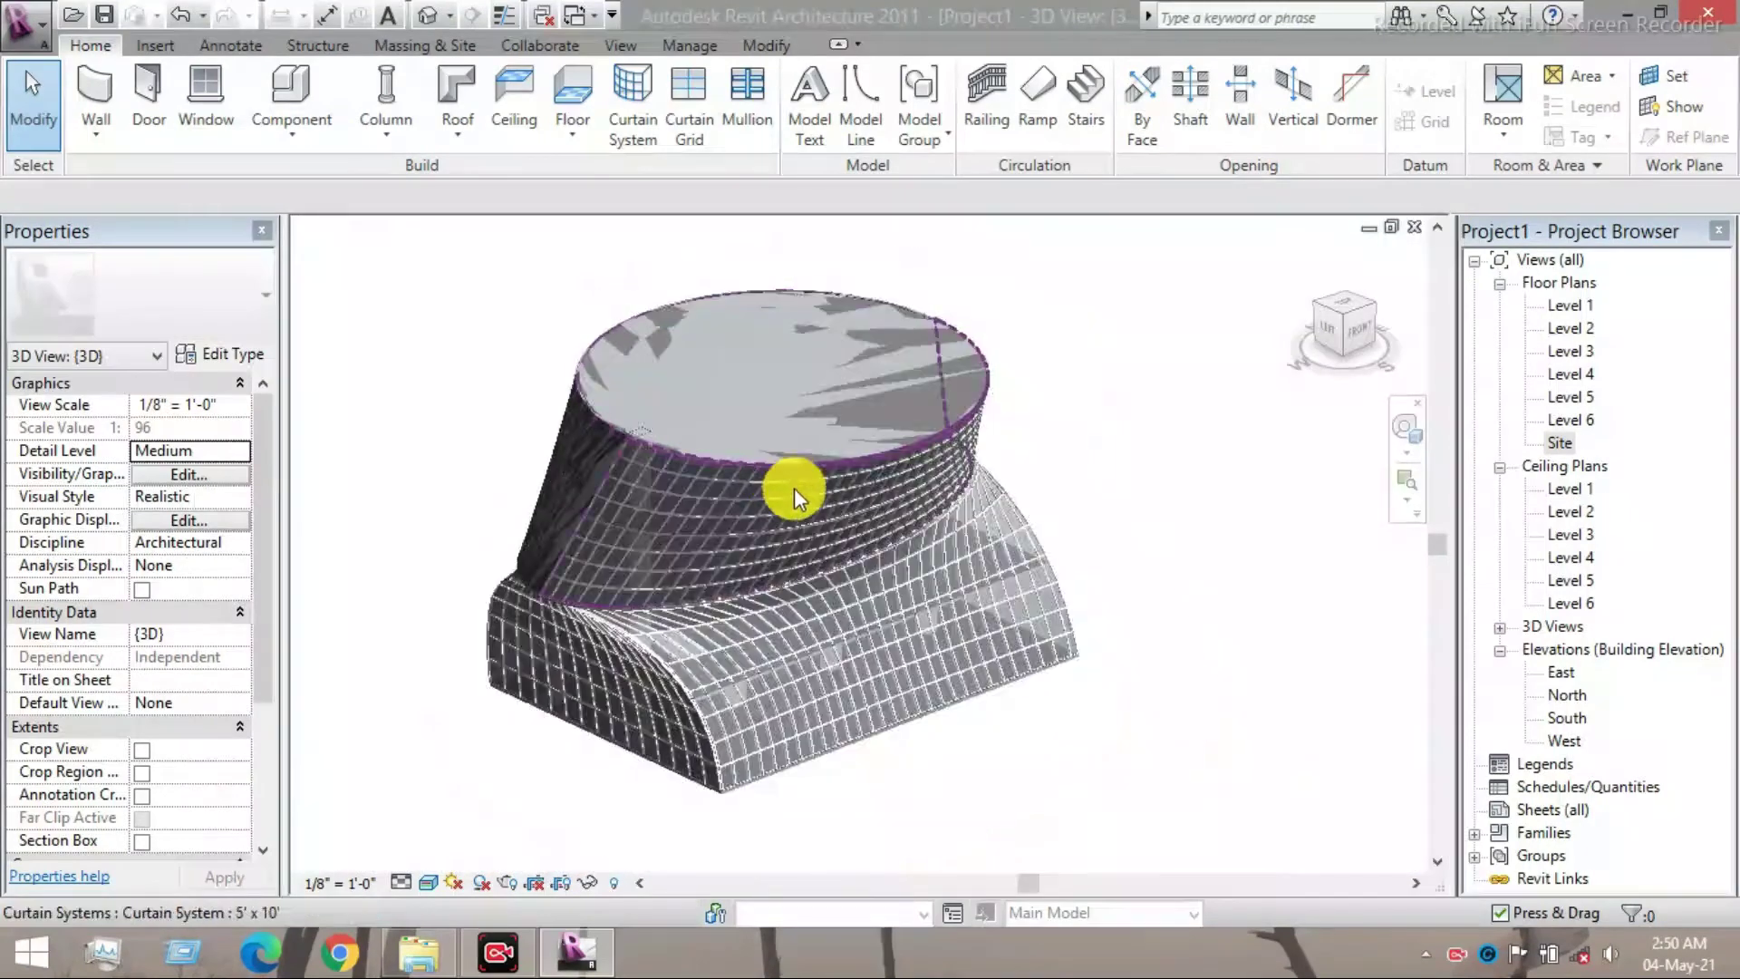
- Open the Level 1 floor plan and frame the column grid
double_click(1553, 306)
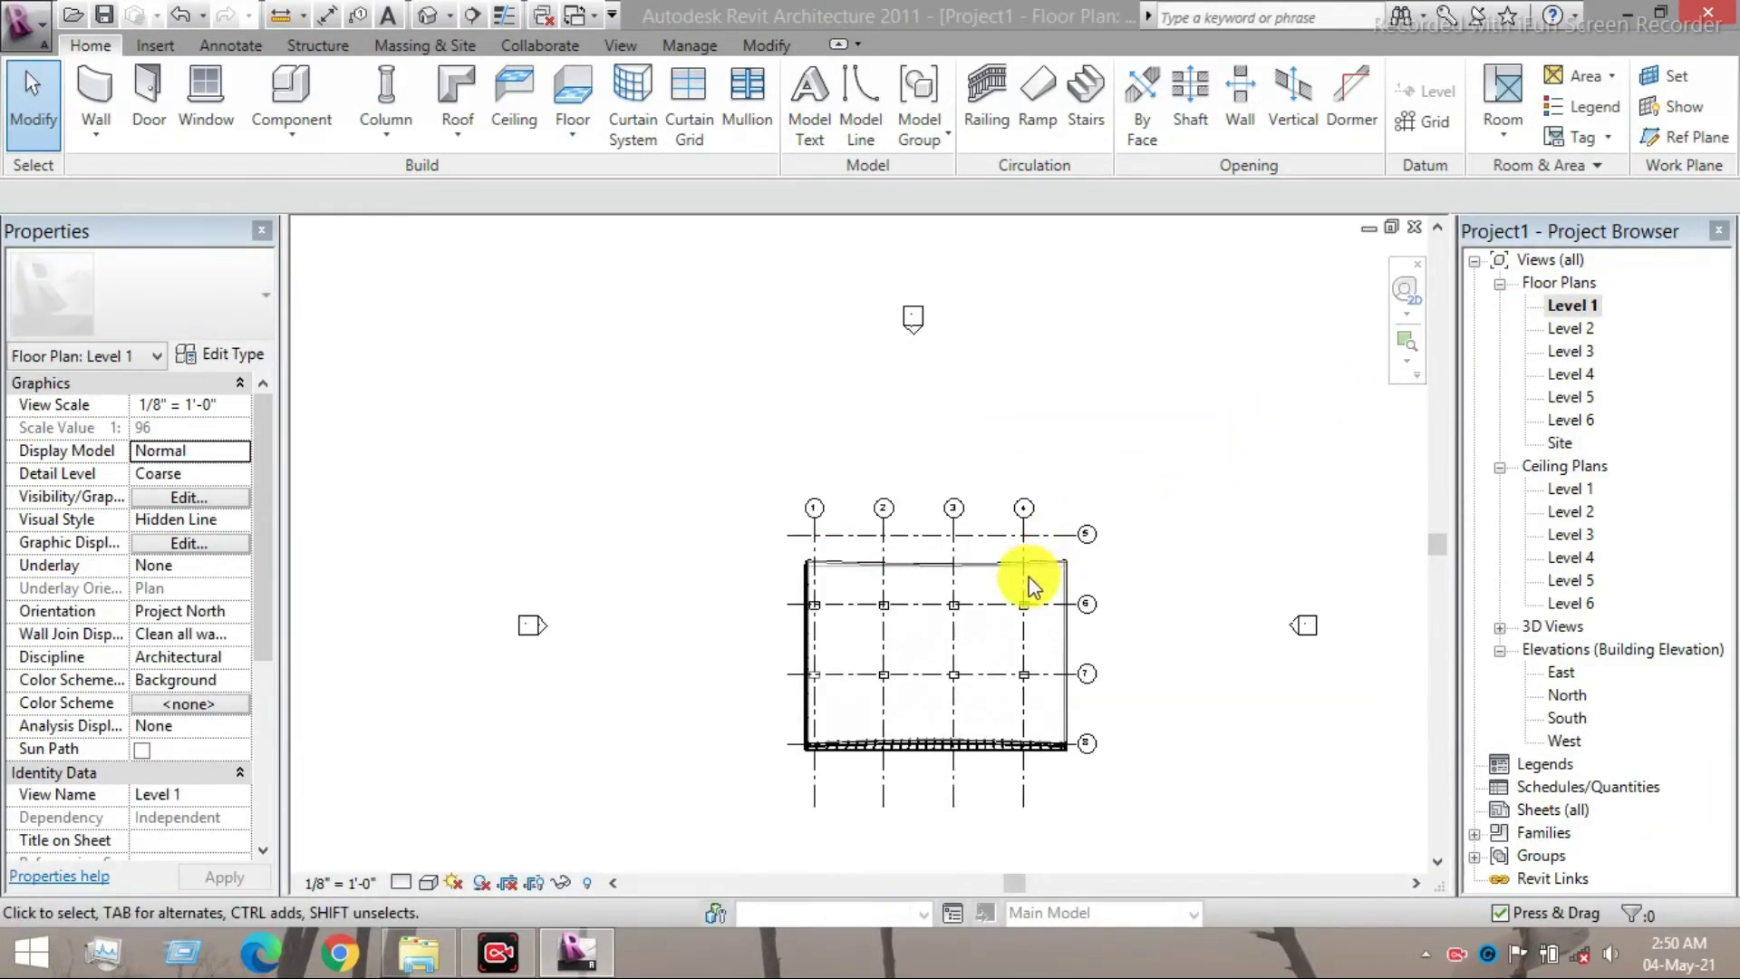
scroll(1029, 438, down, 1)
scroll(1057, 639, up, 2)
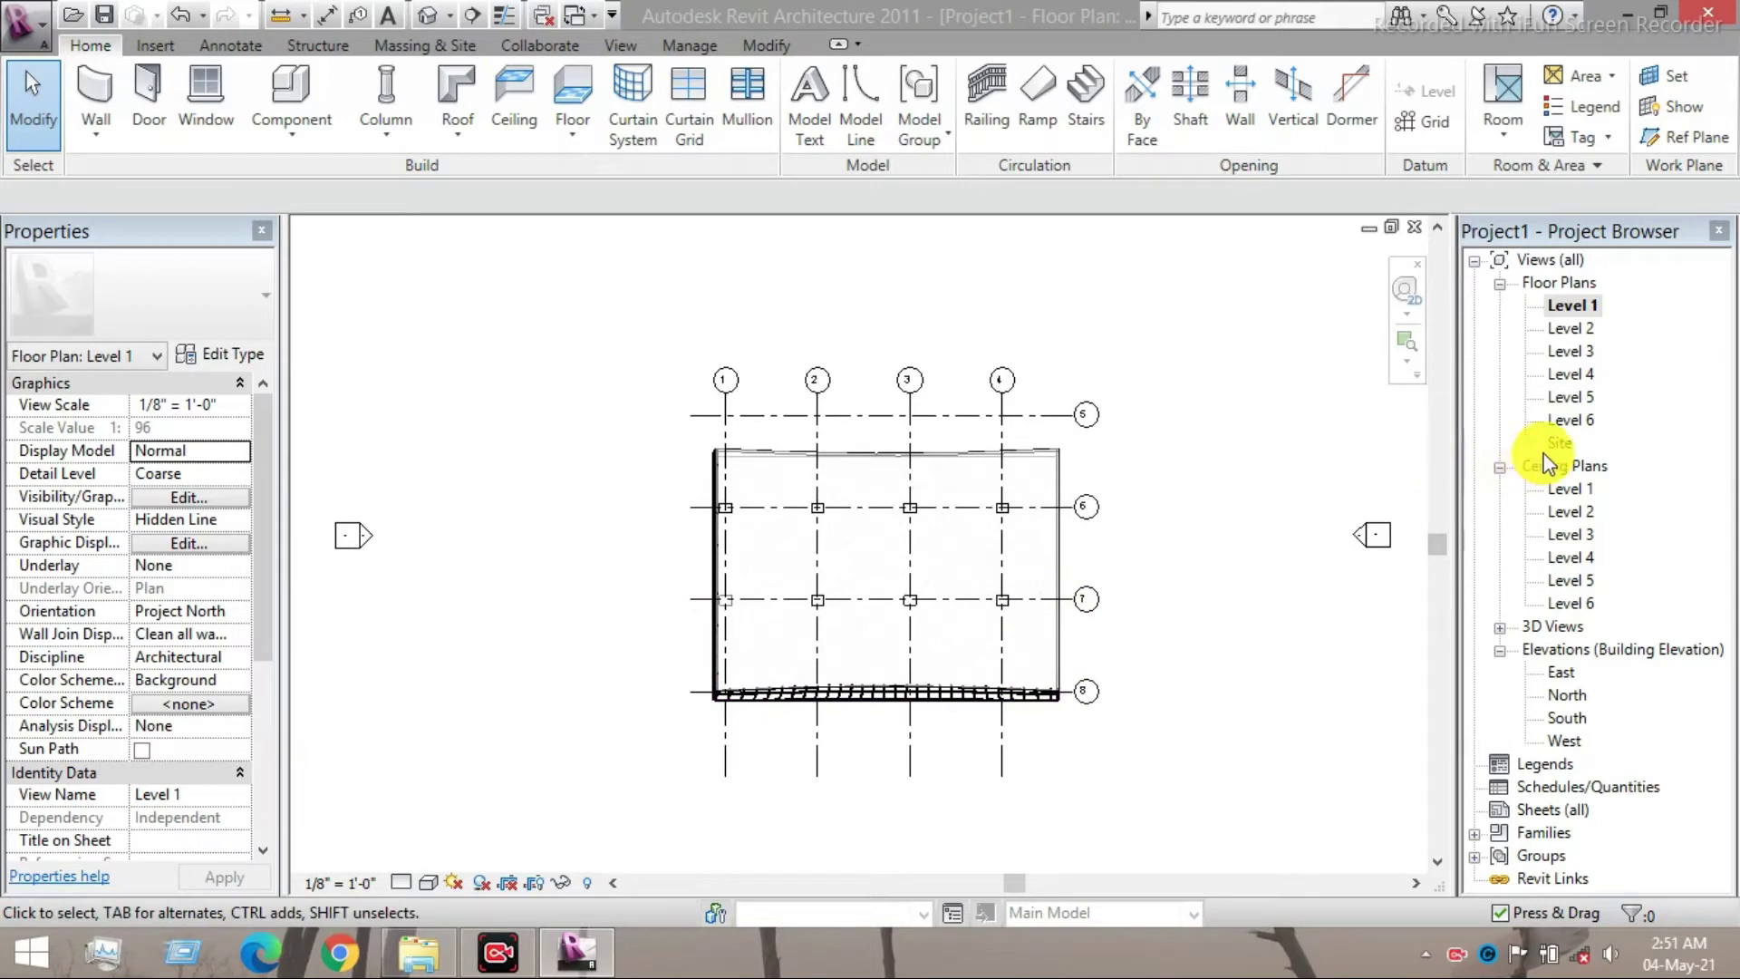
scroll(1047, 497, up, 1)
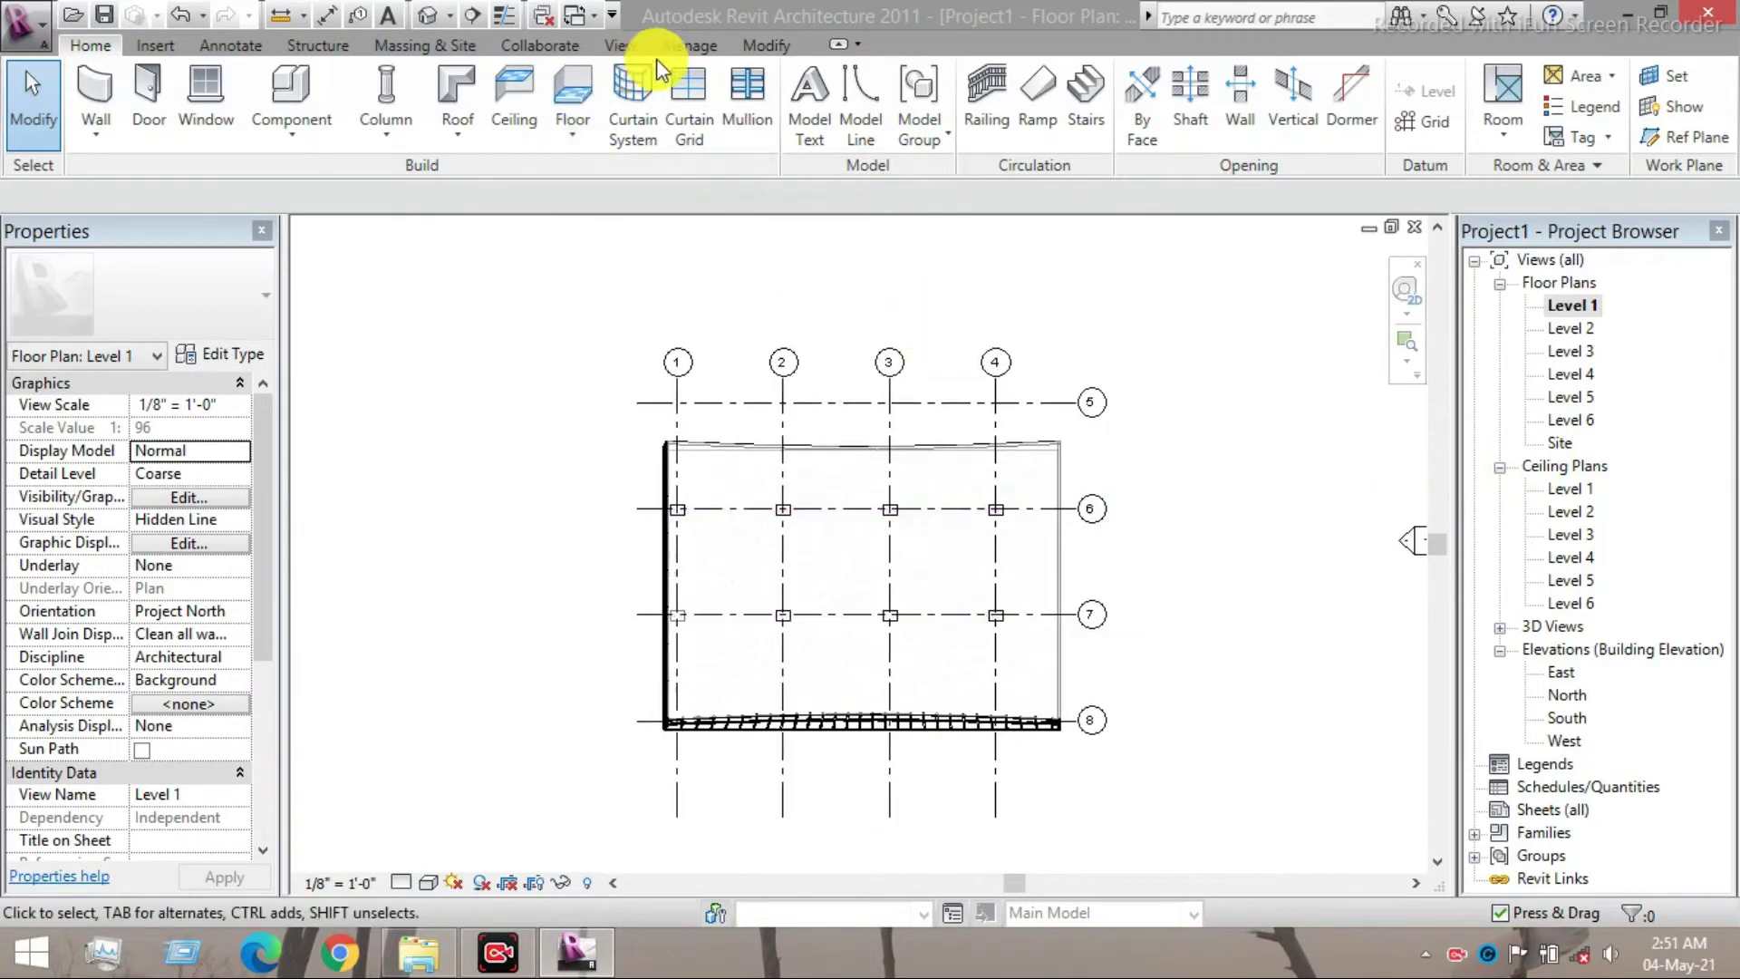
- Start the Place a Component command and look through the component types already loaded in the project
click(291, 140)
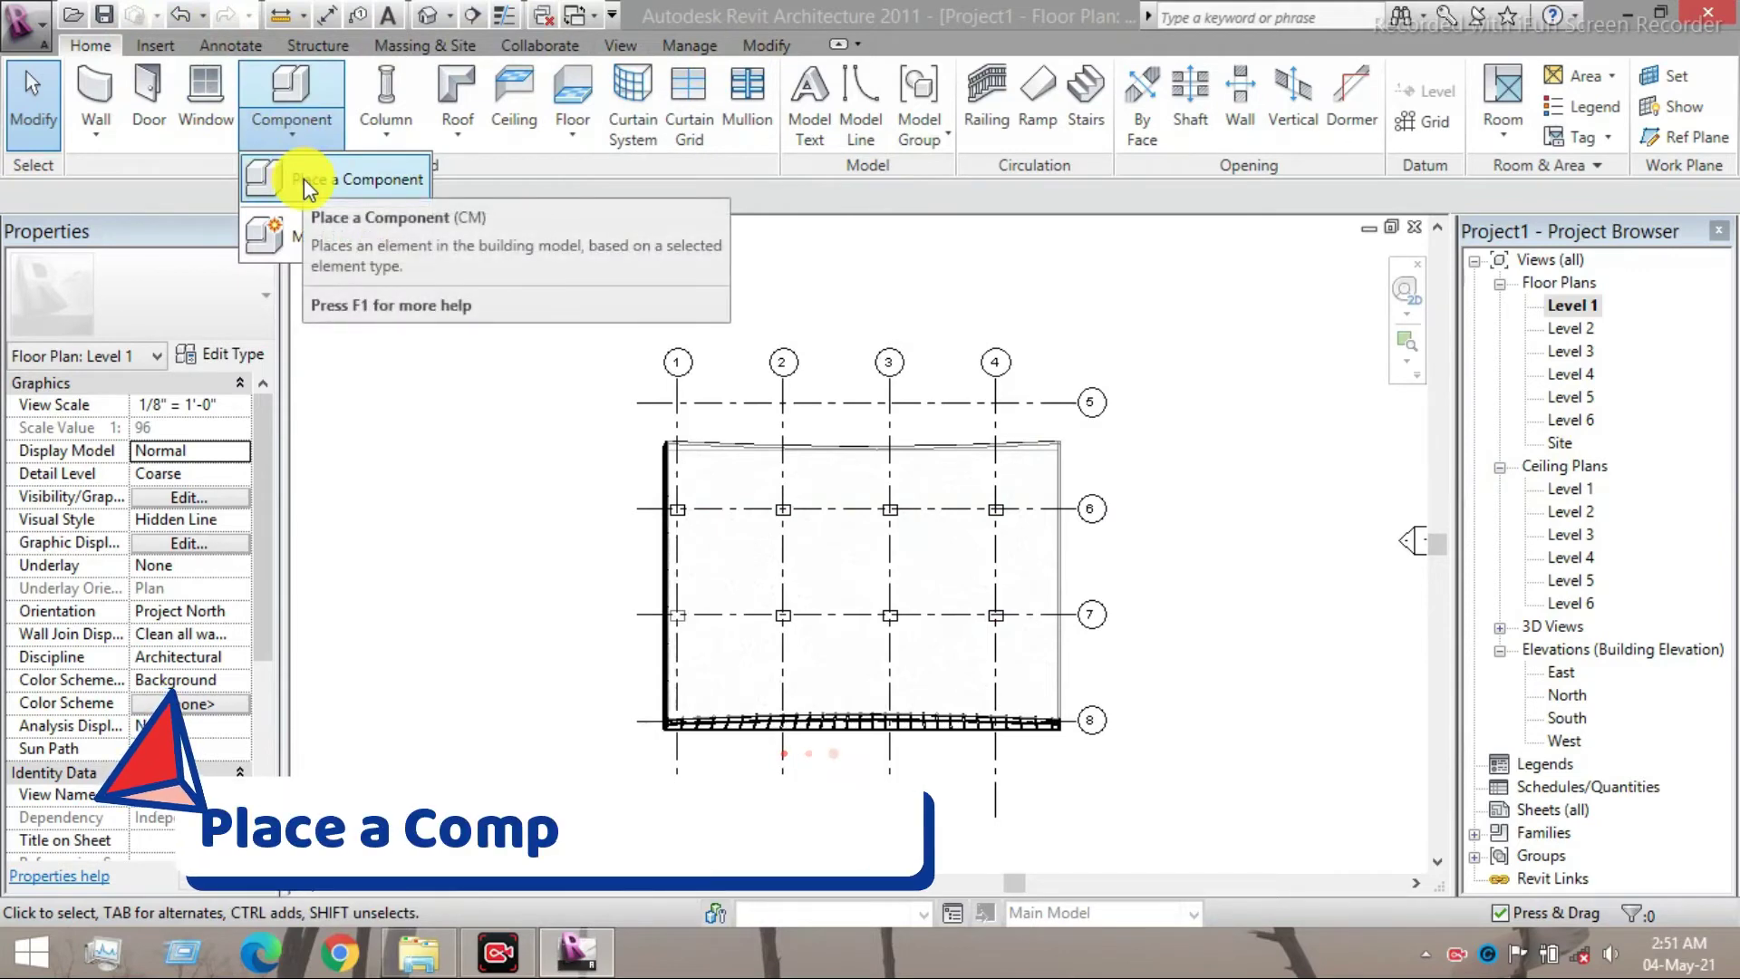
click(303, 178)
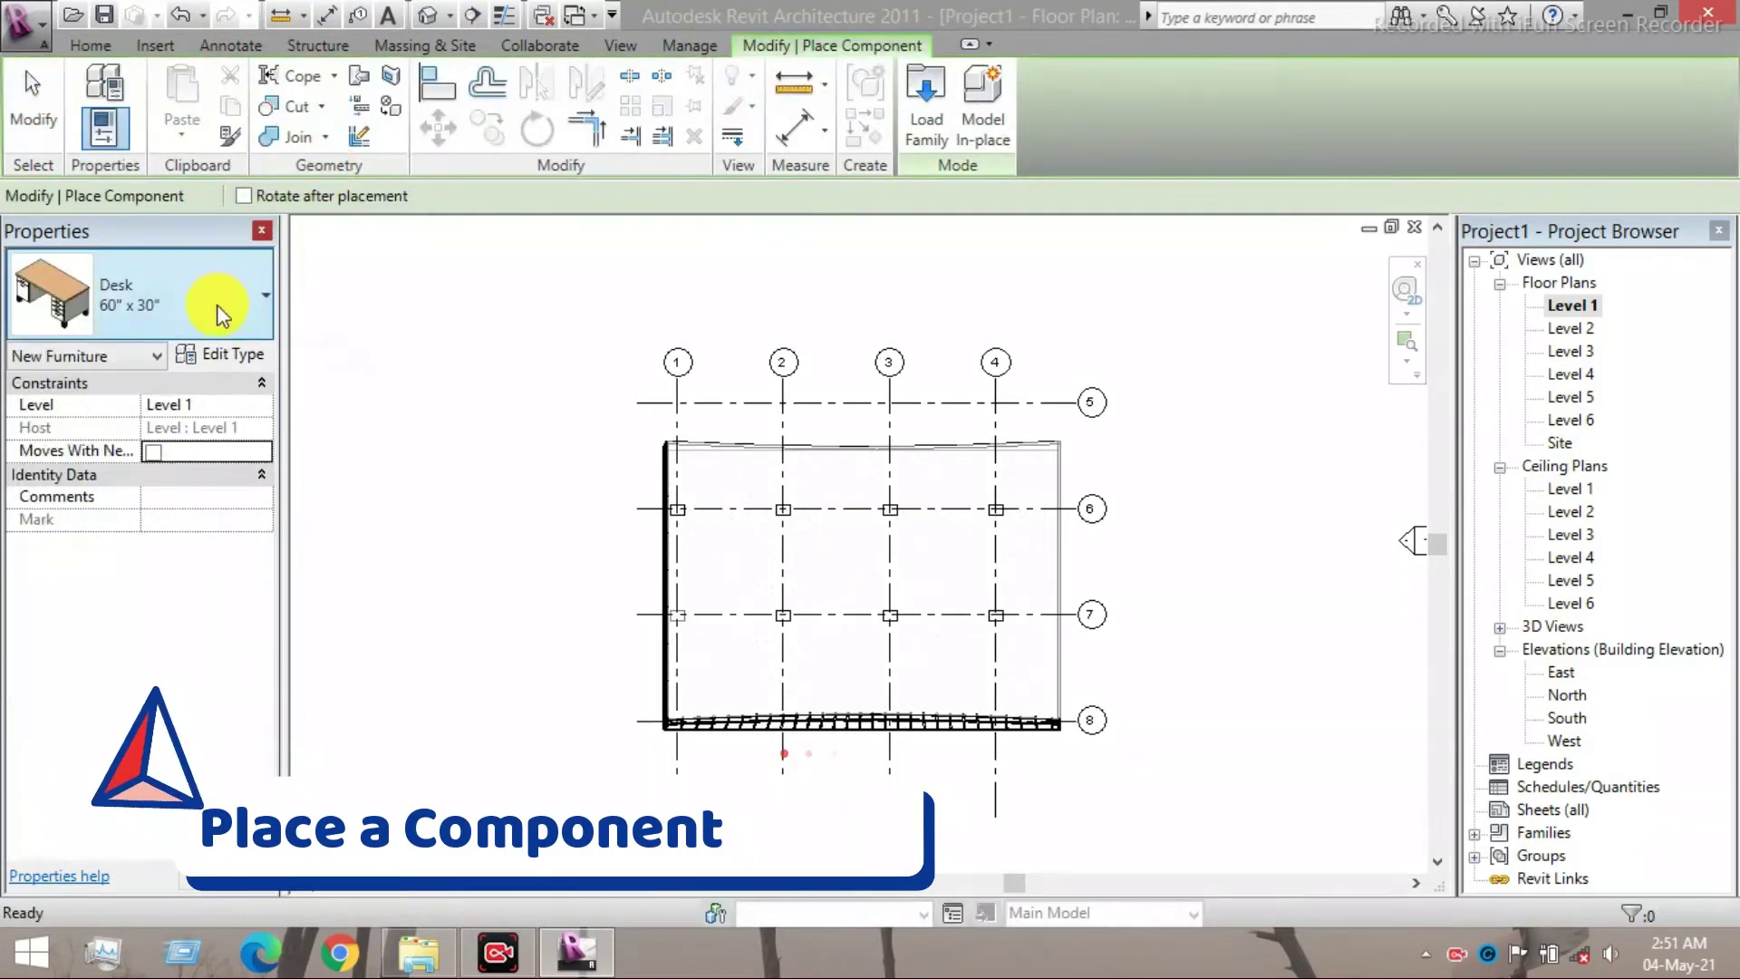
click(218, 307)
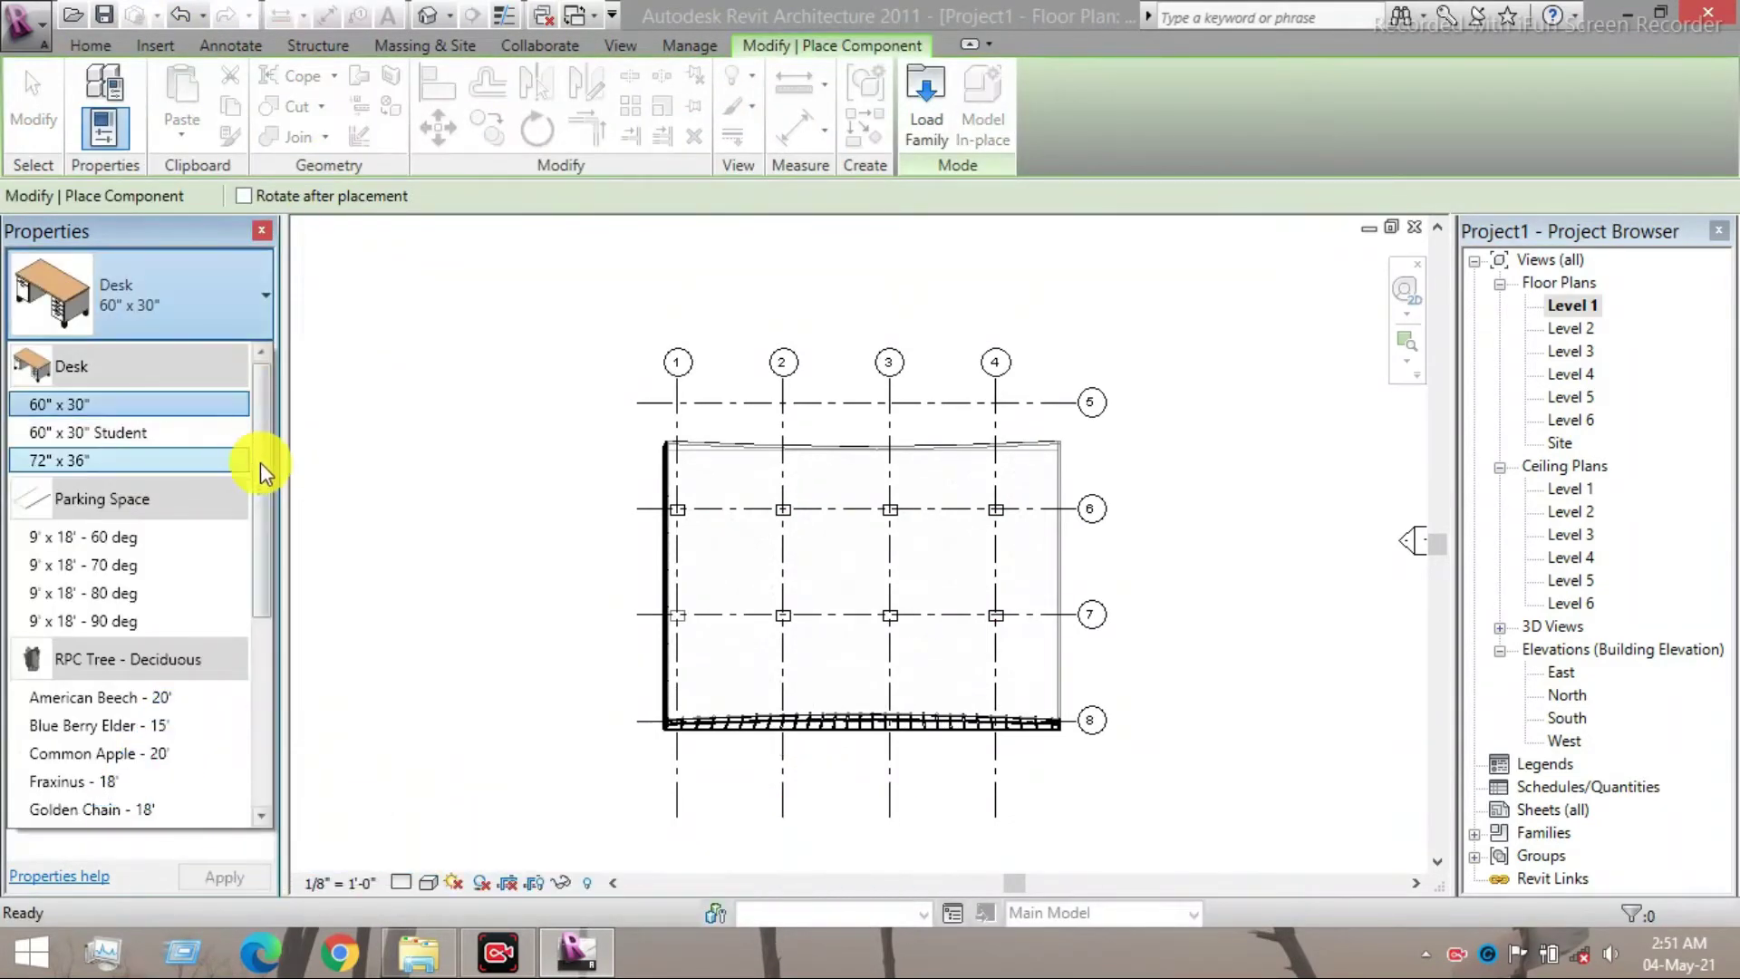
scroll(246, 629, down, 4)
scroll(246, 629, up, 4)
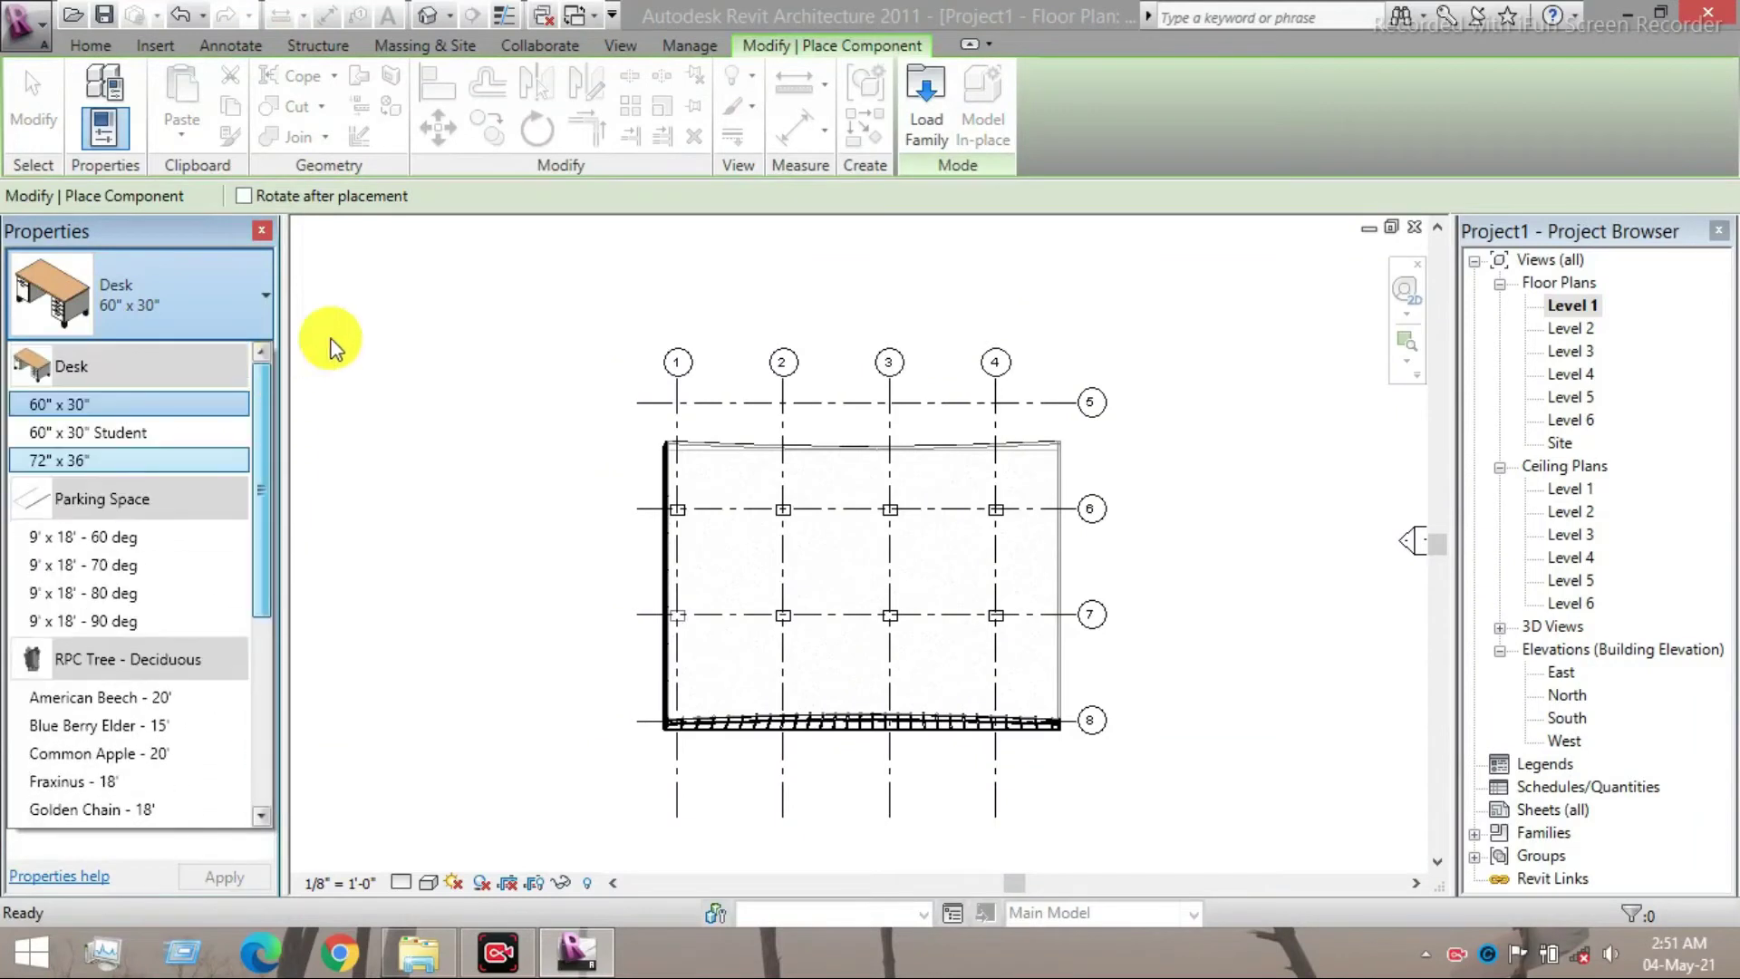
- Open the Load Family library and preview the bicycle rack and light shelf families in the Sustainable Design folder
click(932, 145)
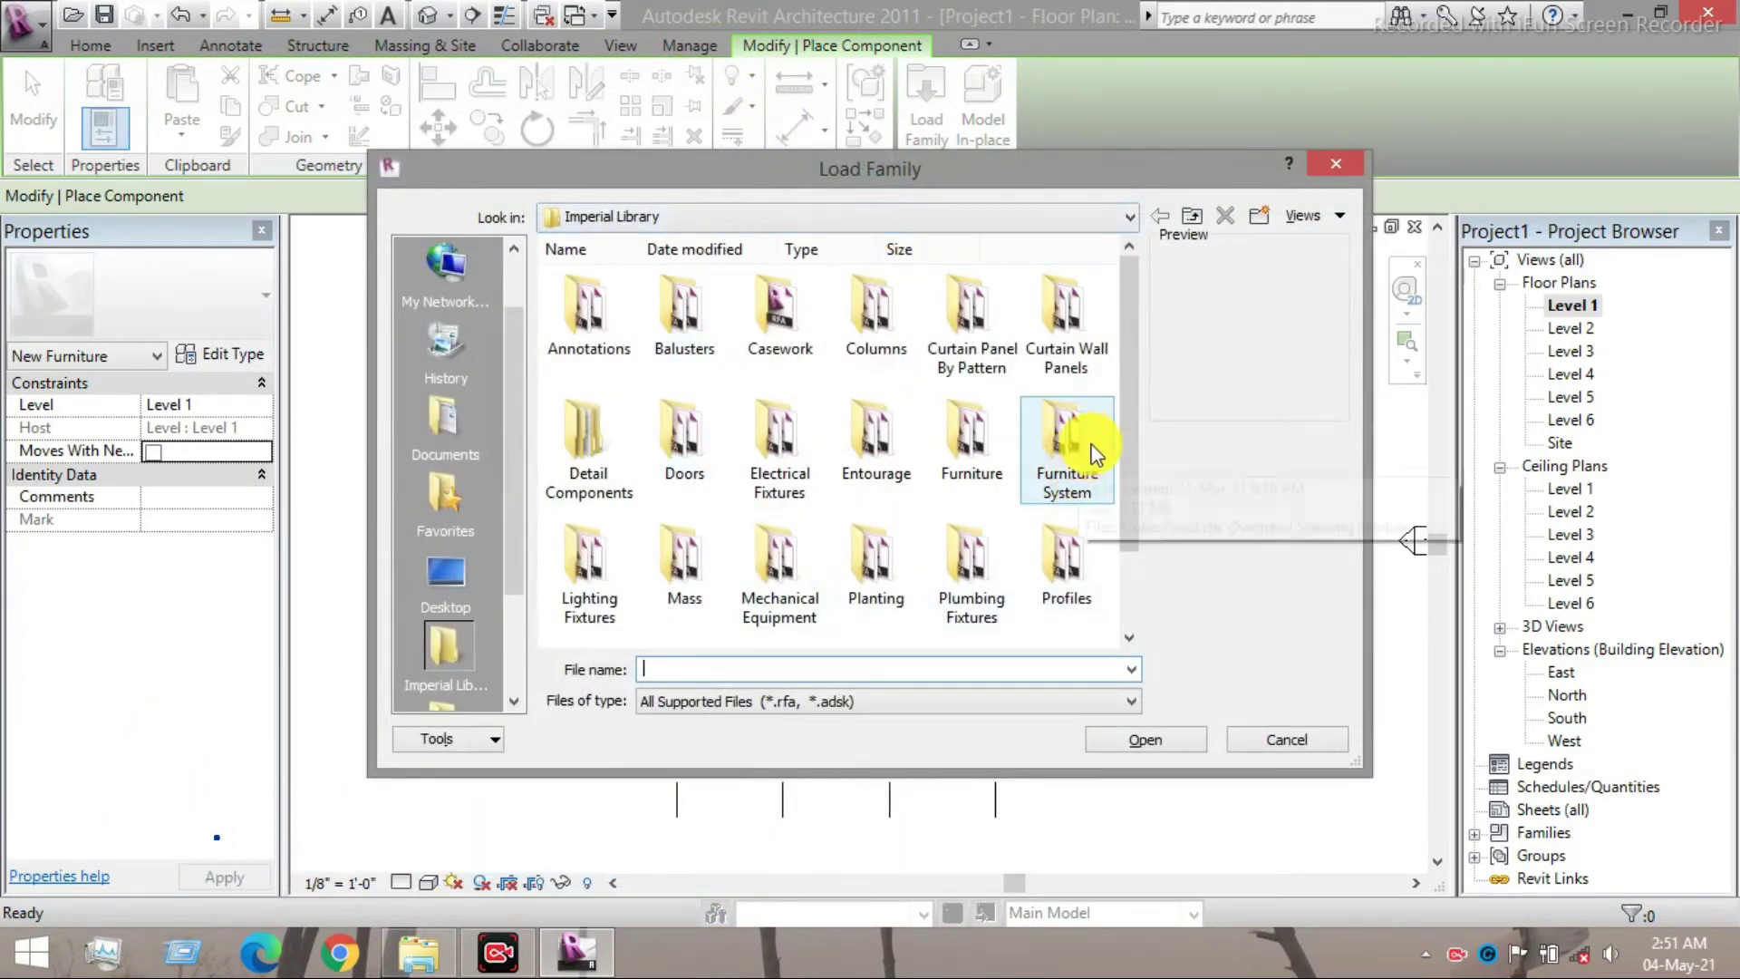
scroll(1129, 410, down, 1)
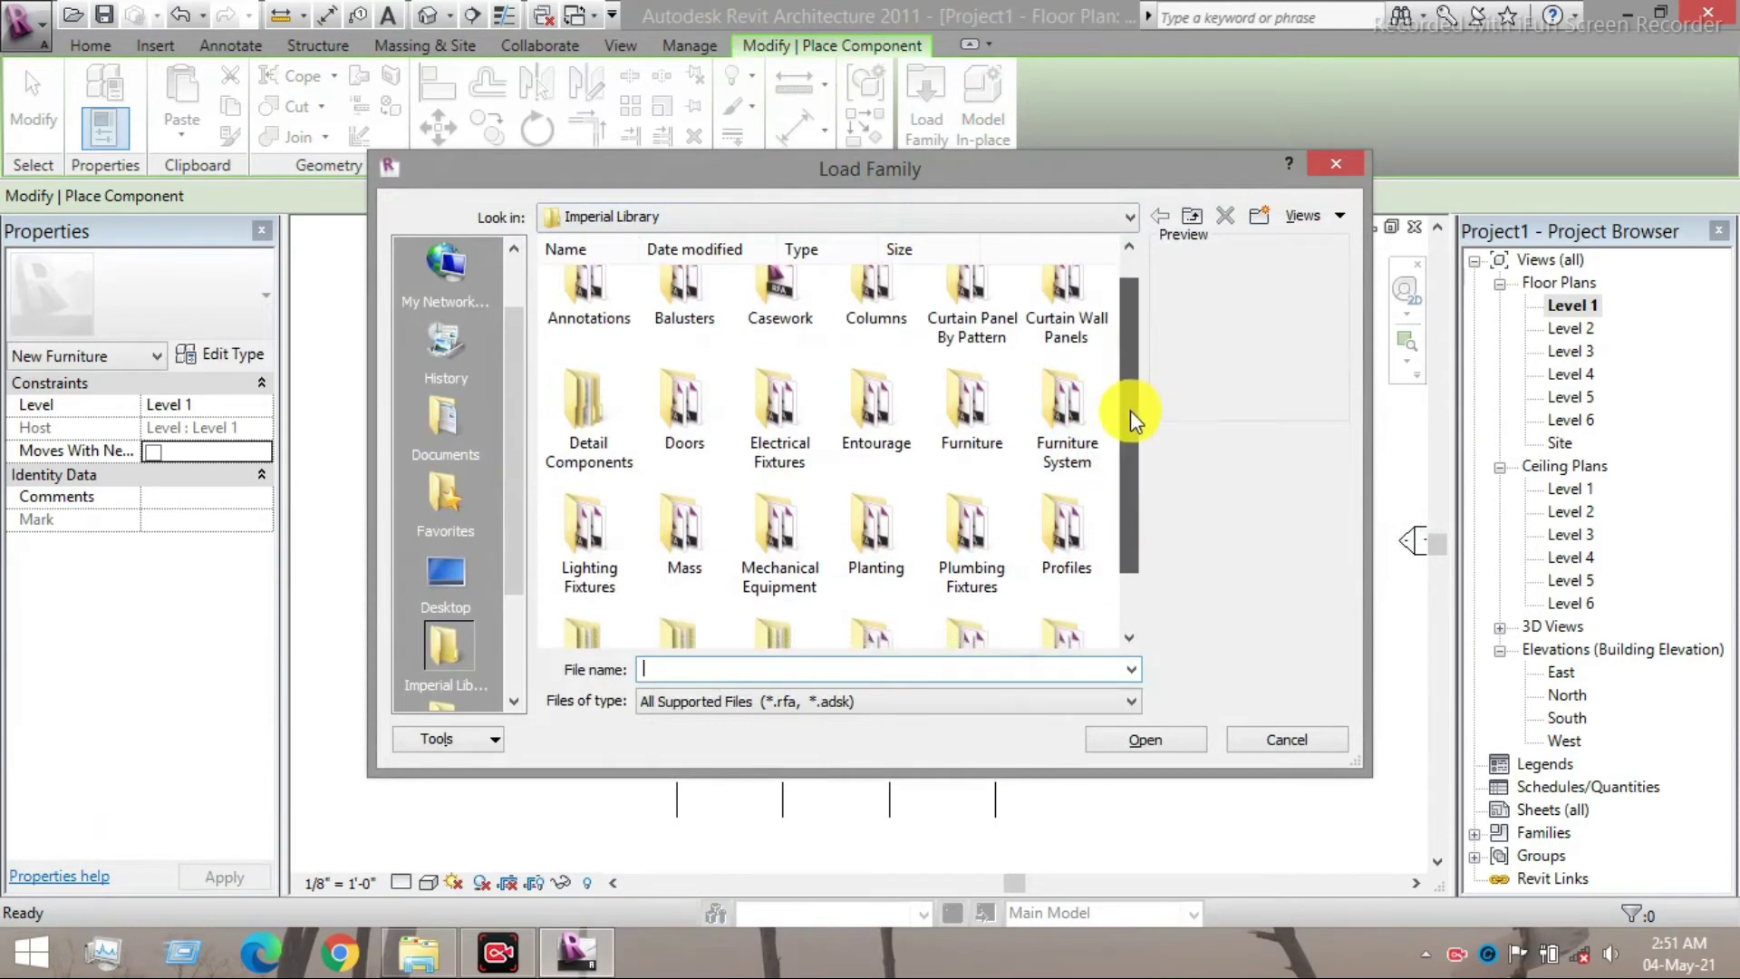
scroll(1129, 410, down, 2)
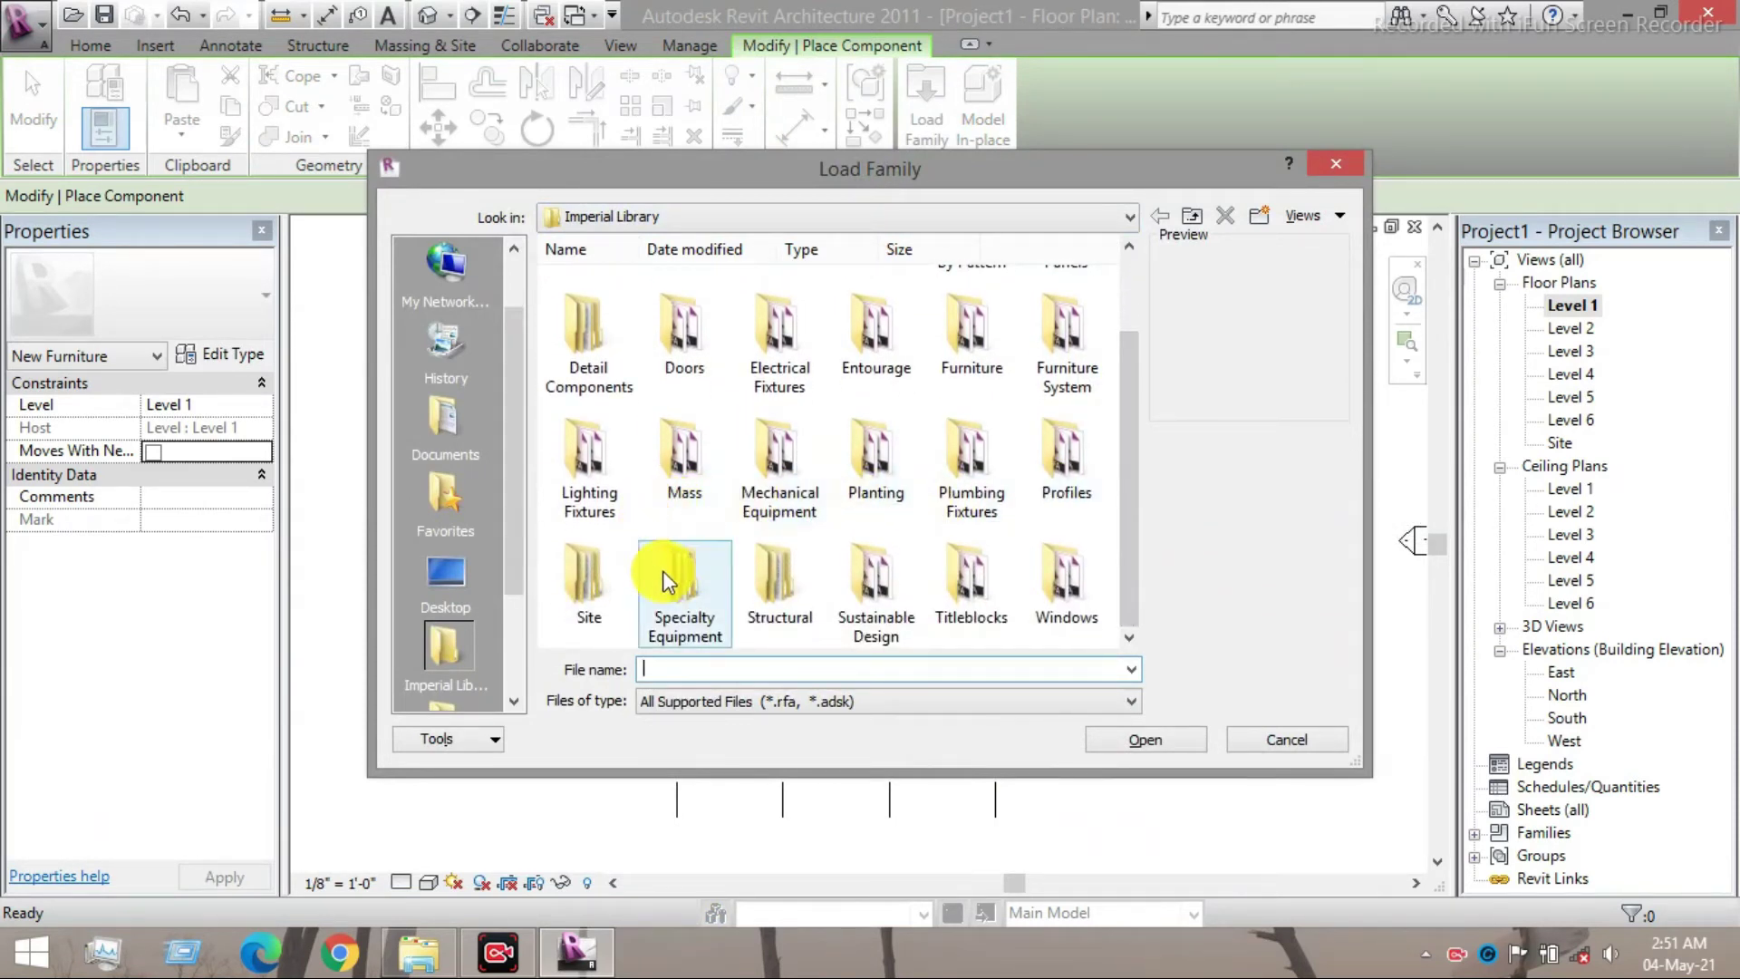
double_click(862, 562)
click(591, 308)
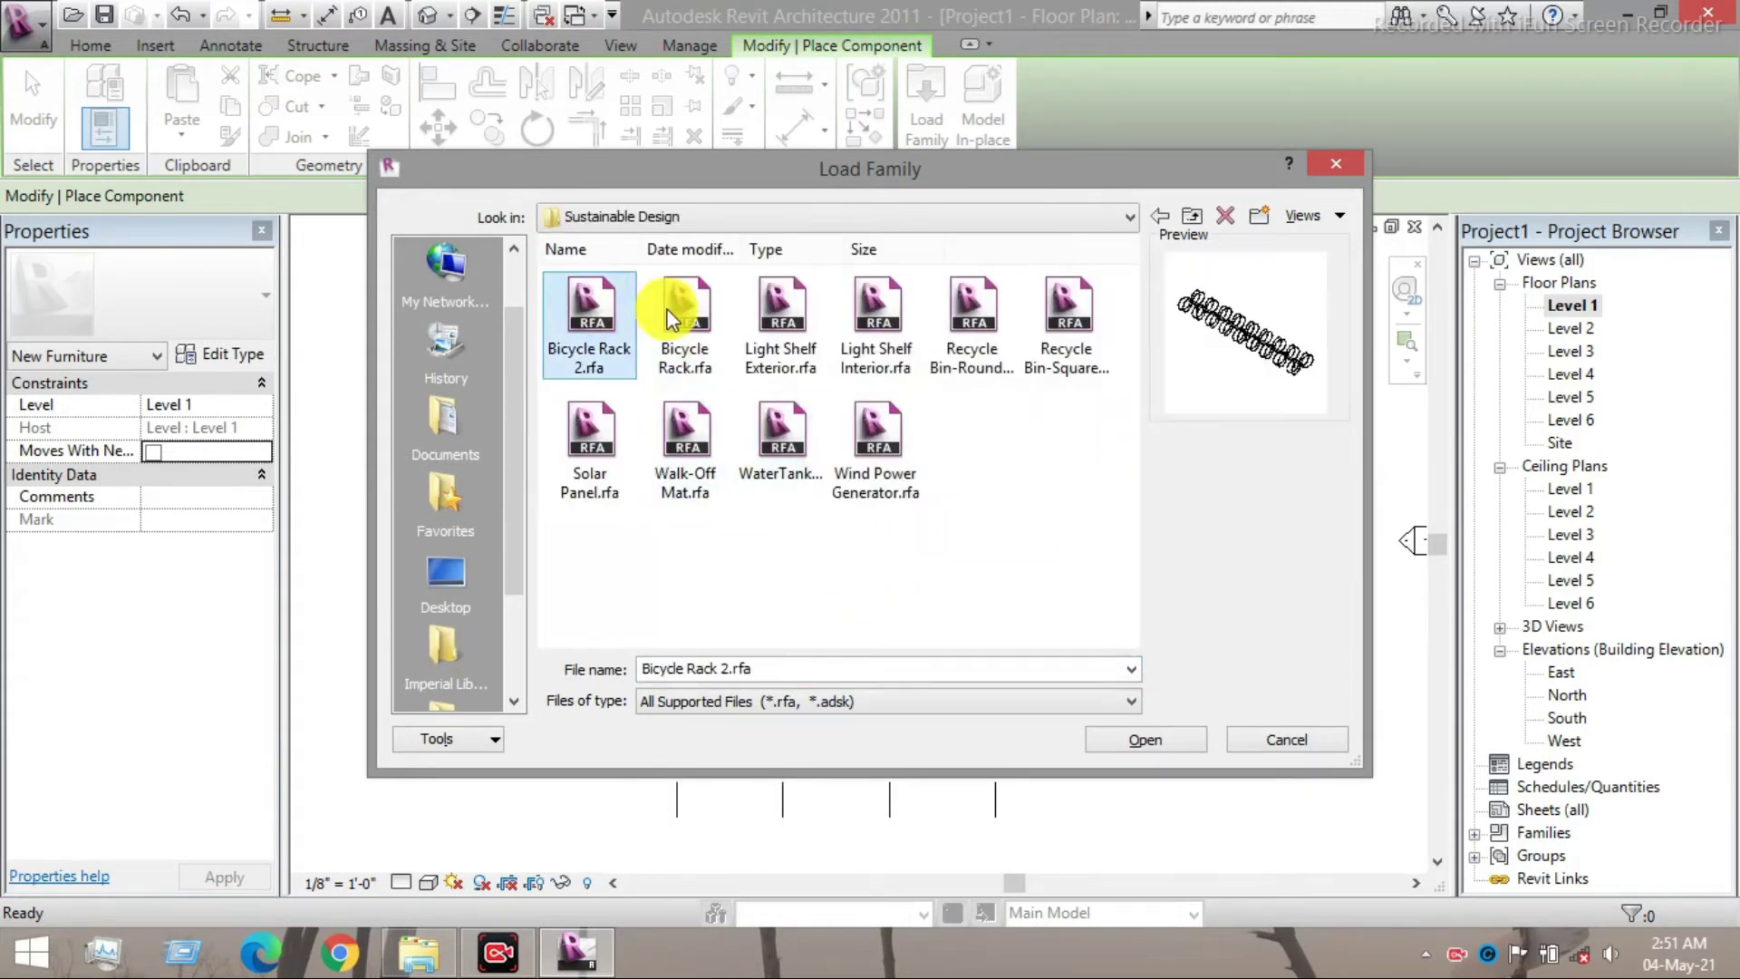
click(686, 308)
click(743, 328)
key(BackSpace)
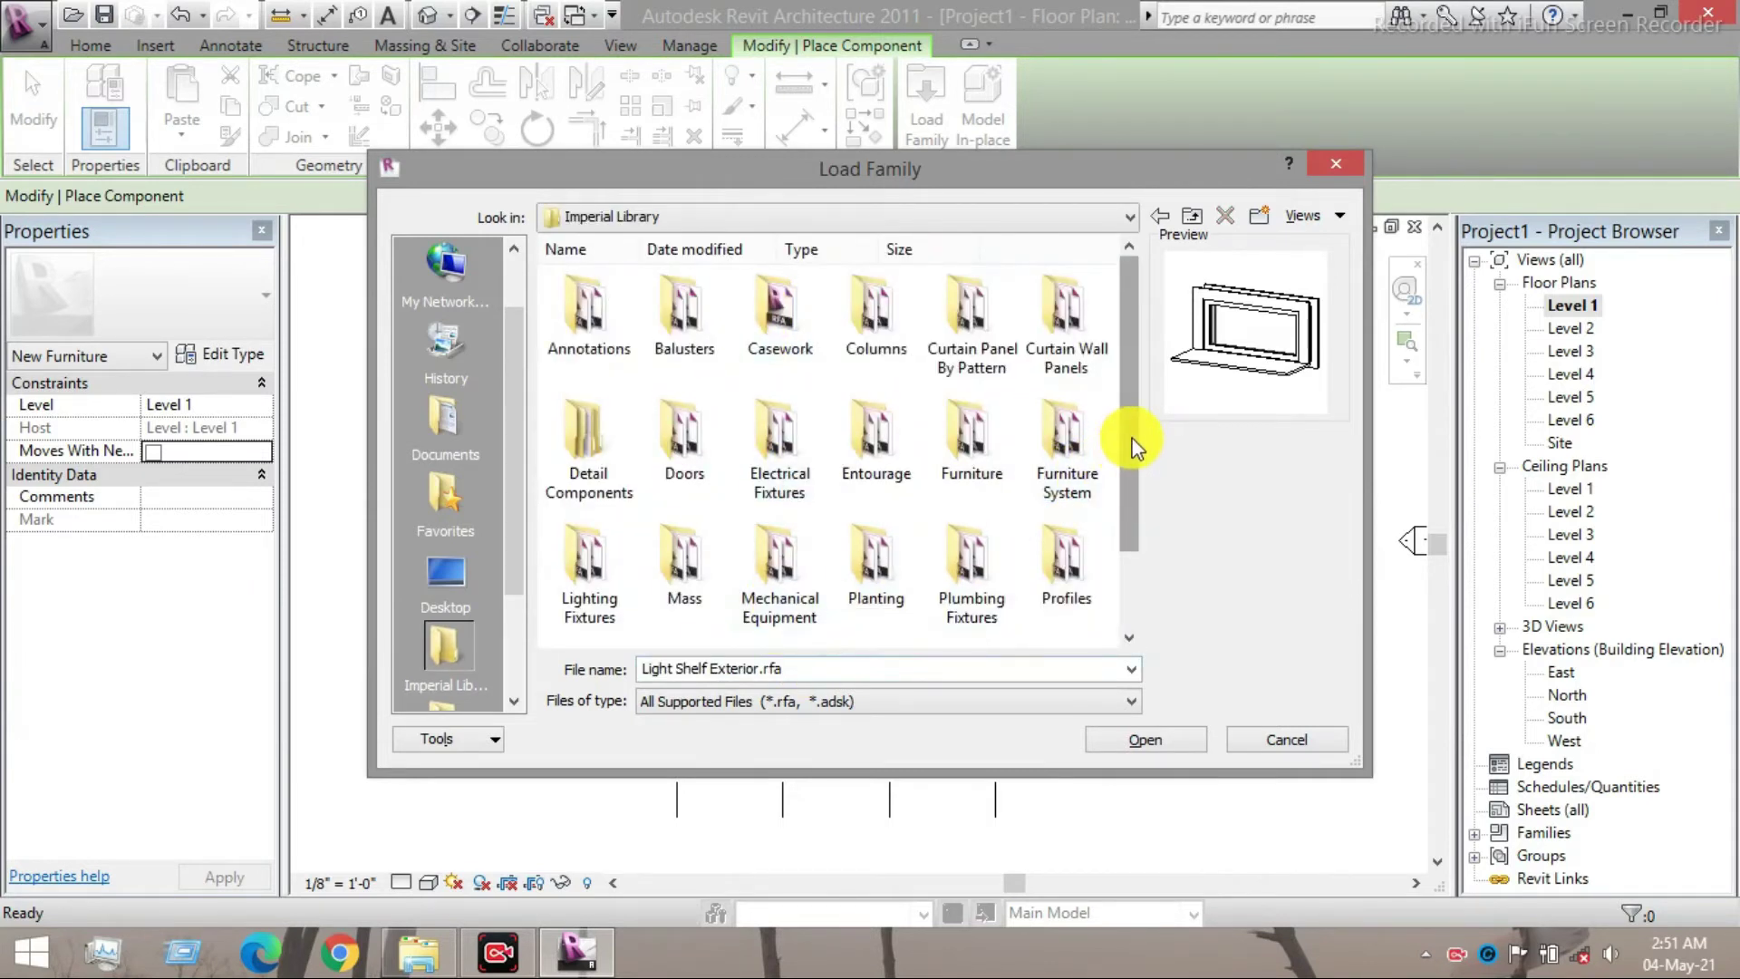
- Check the Site folder and preview the Barrel Vault and Box families in the Mass folder
scroll(1133, 472, down, 2)
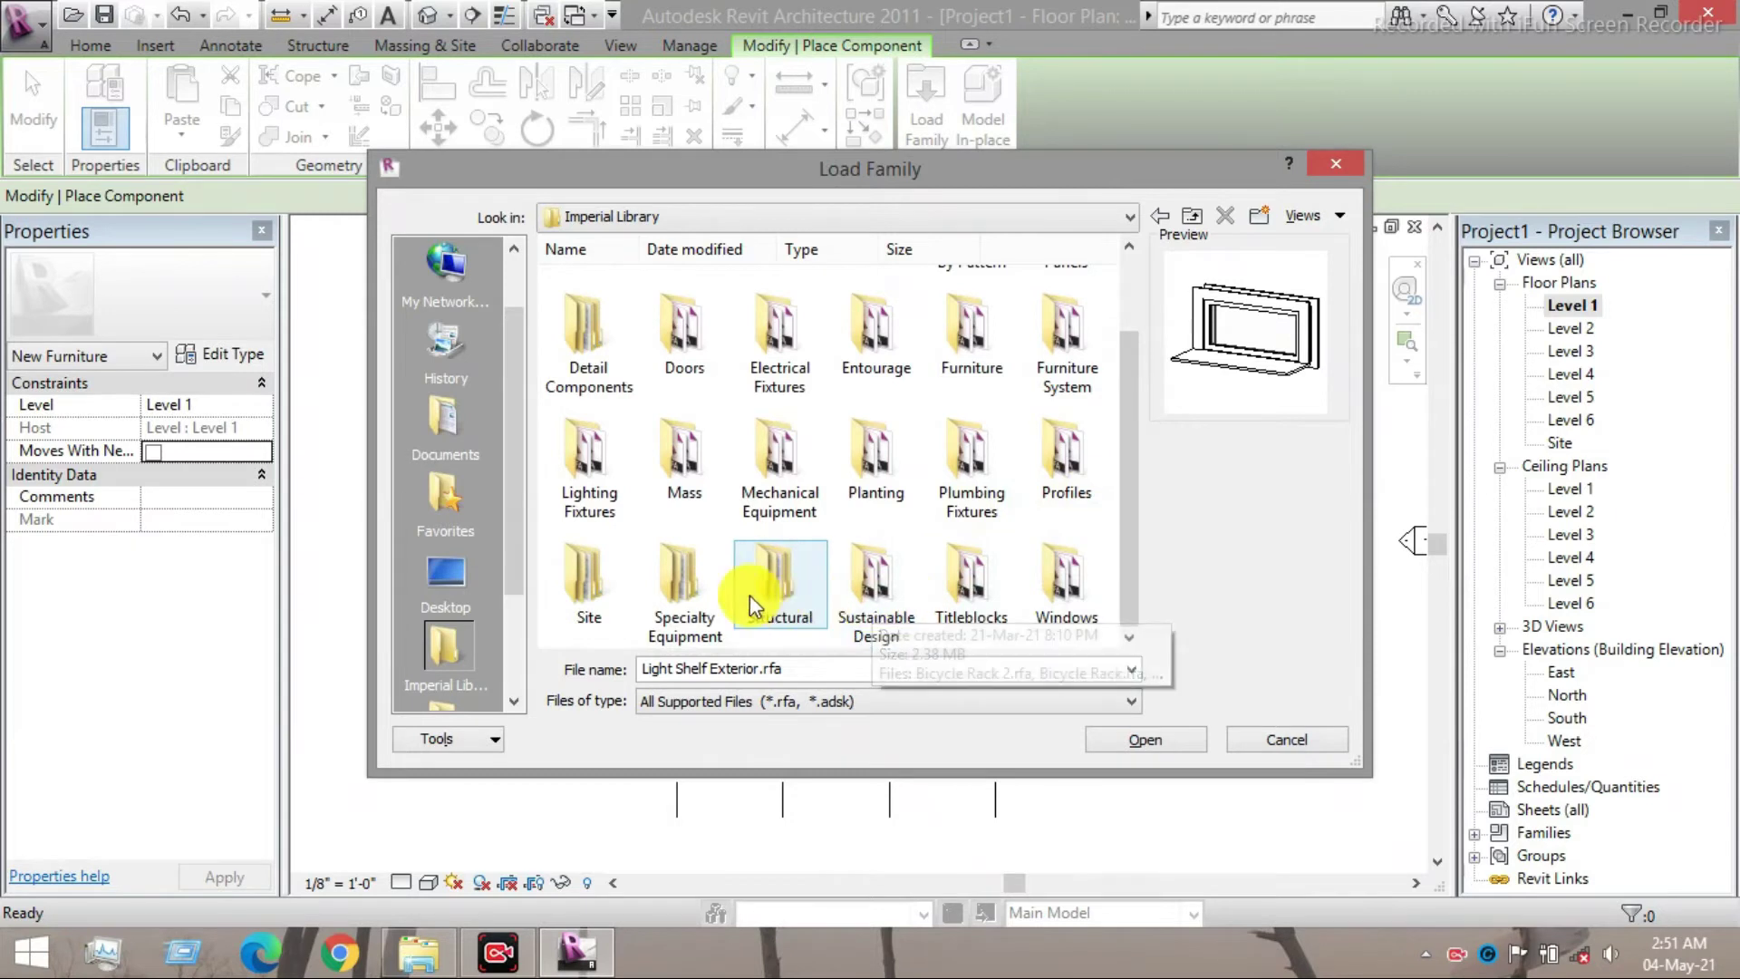
double_click(595, 570)
key(BackSpace)
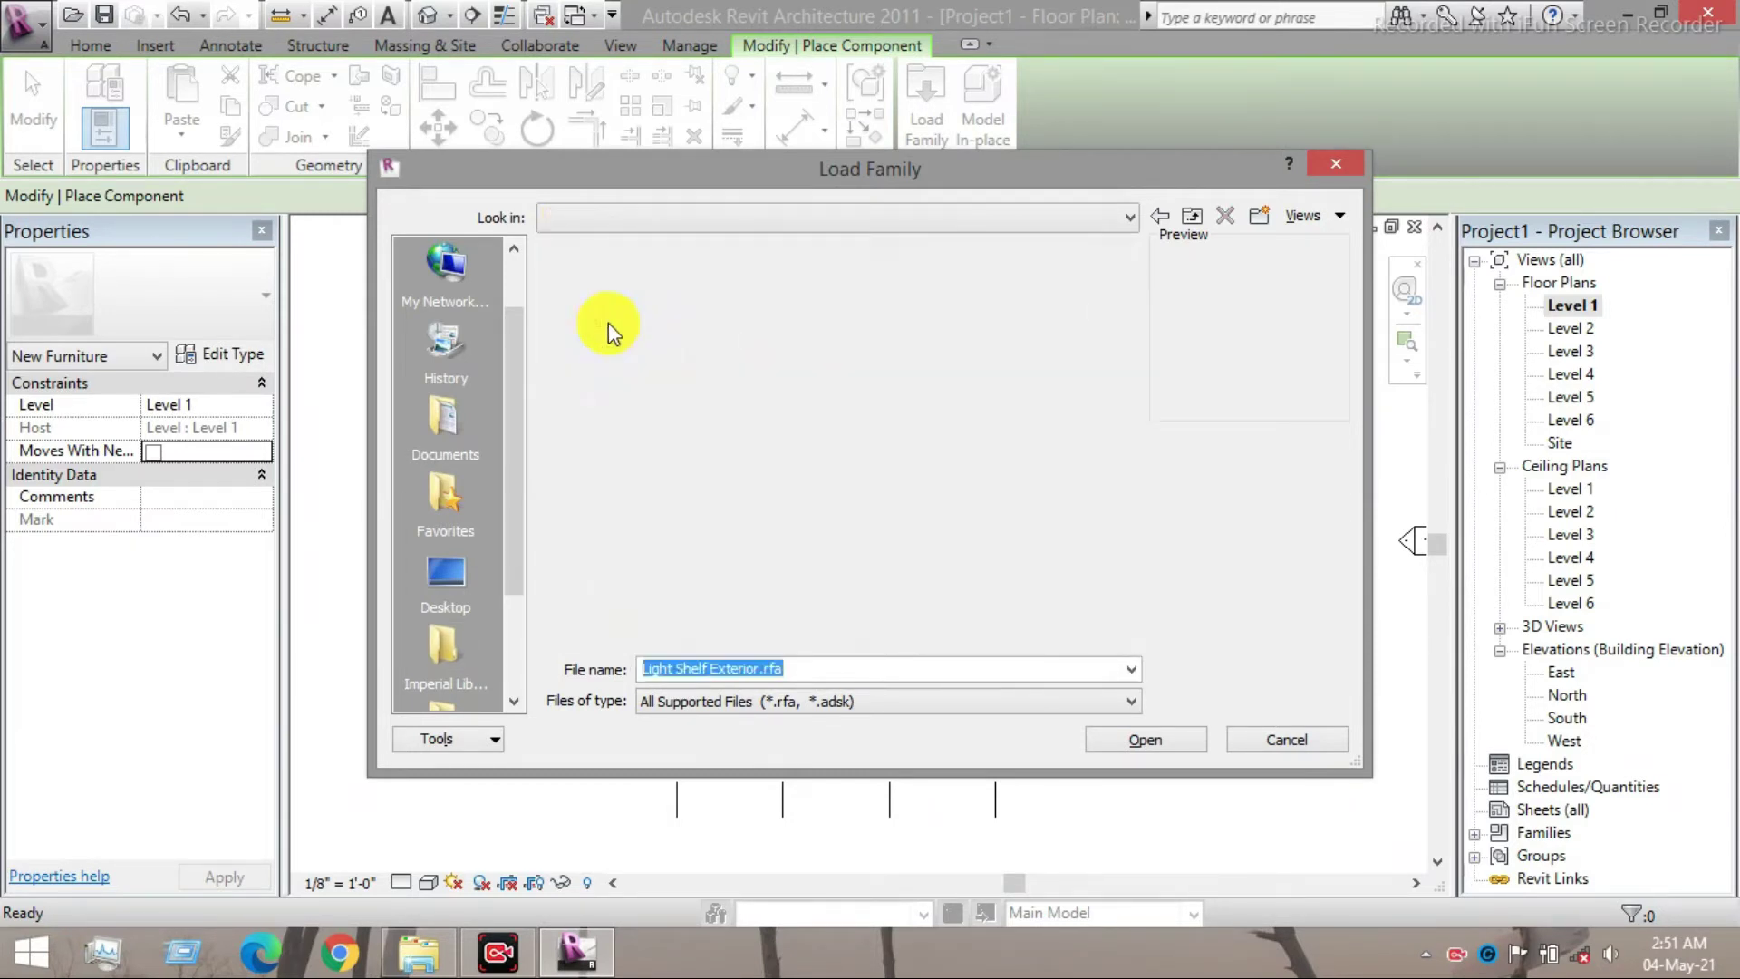
double_click(689, 521)
click(582, 342)
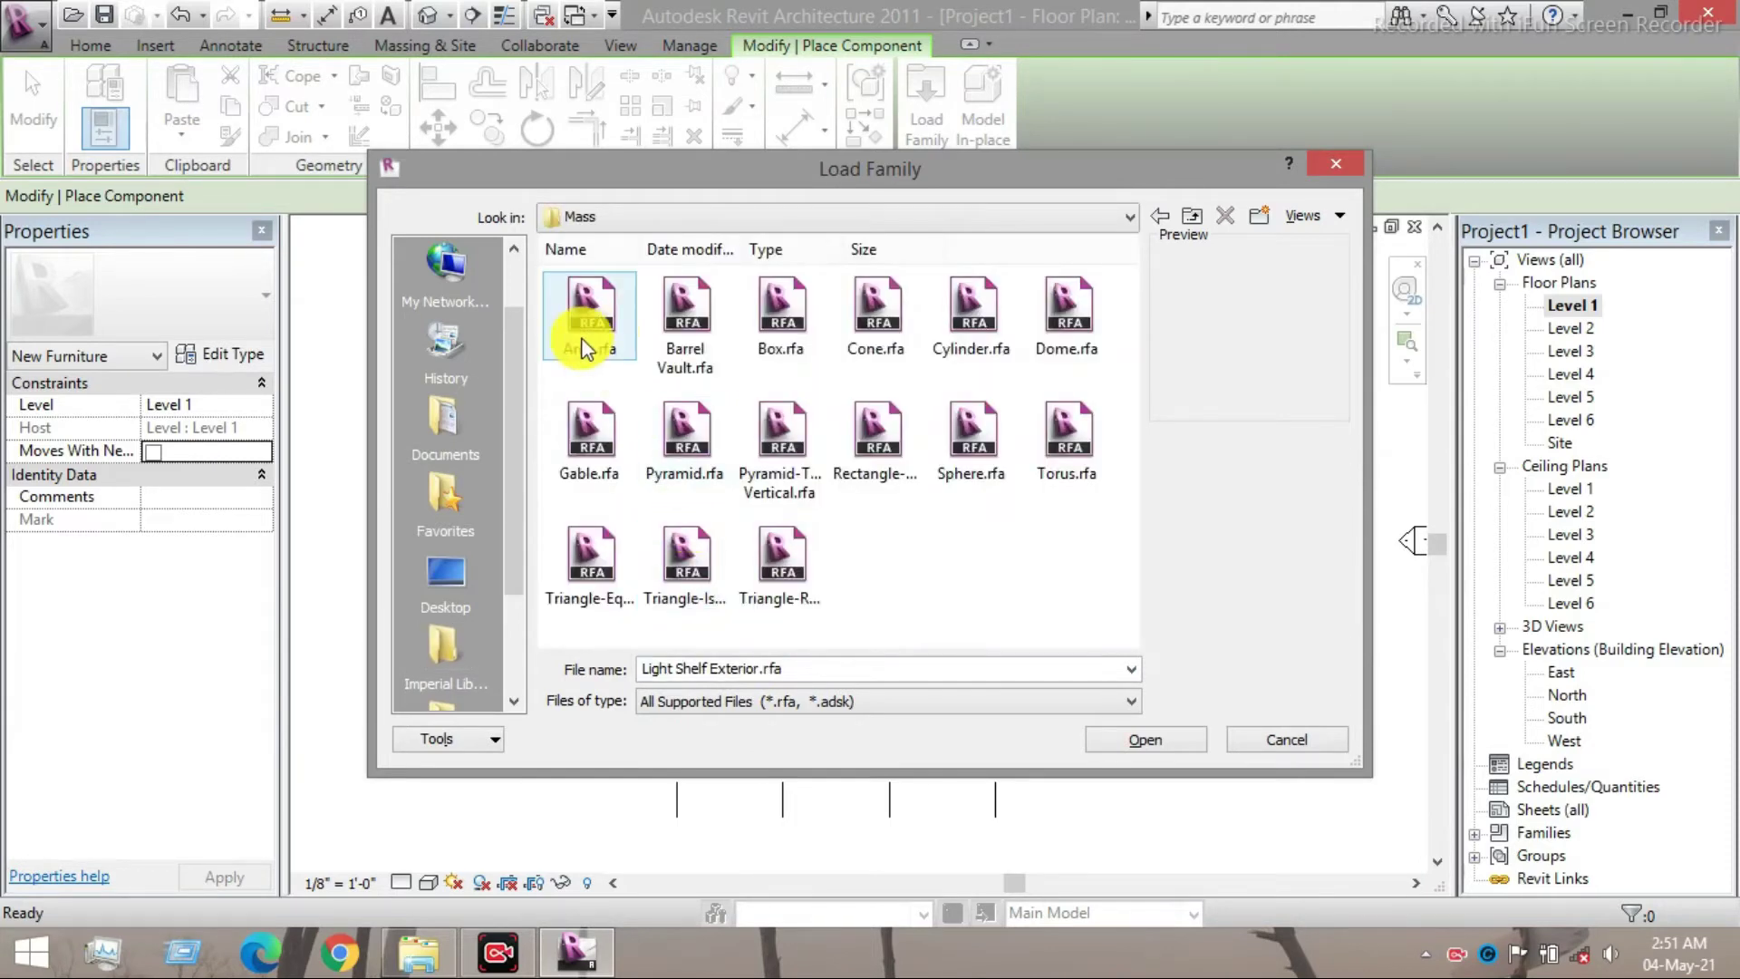
click(688, 330)
click(782, 341)
key(BackSpace)
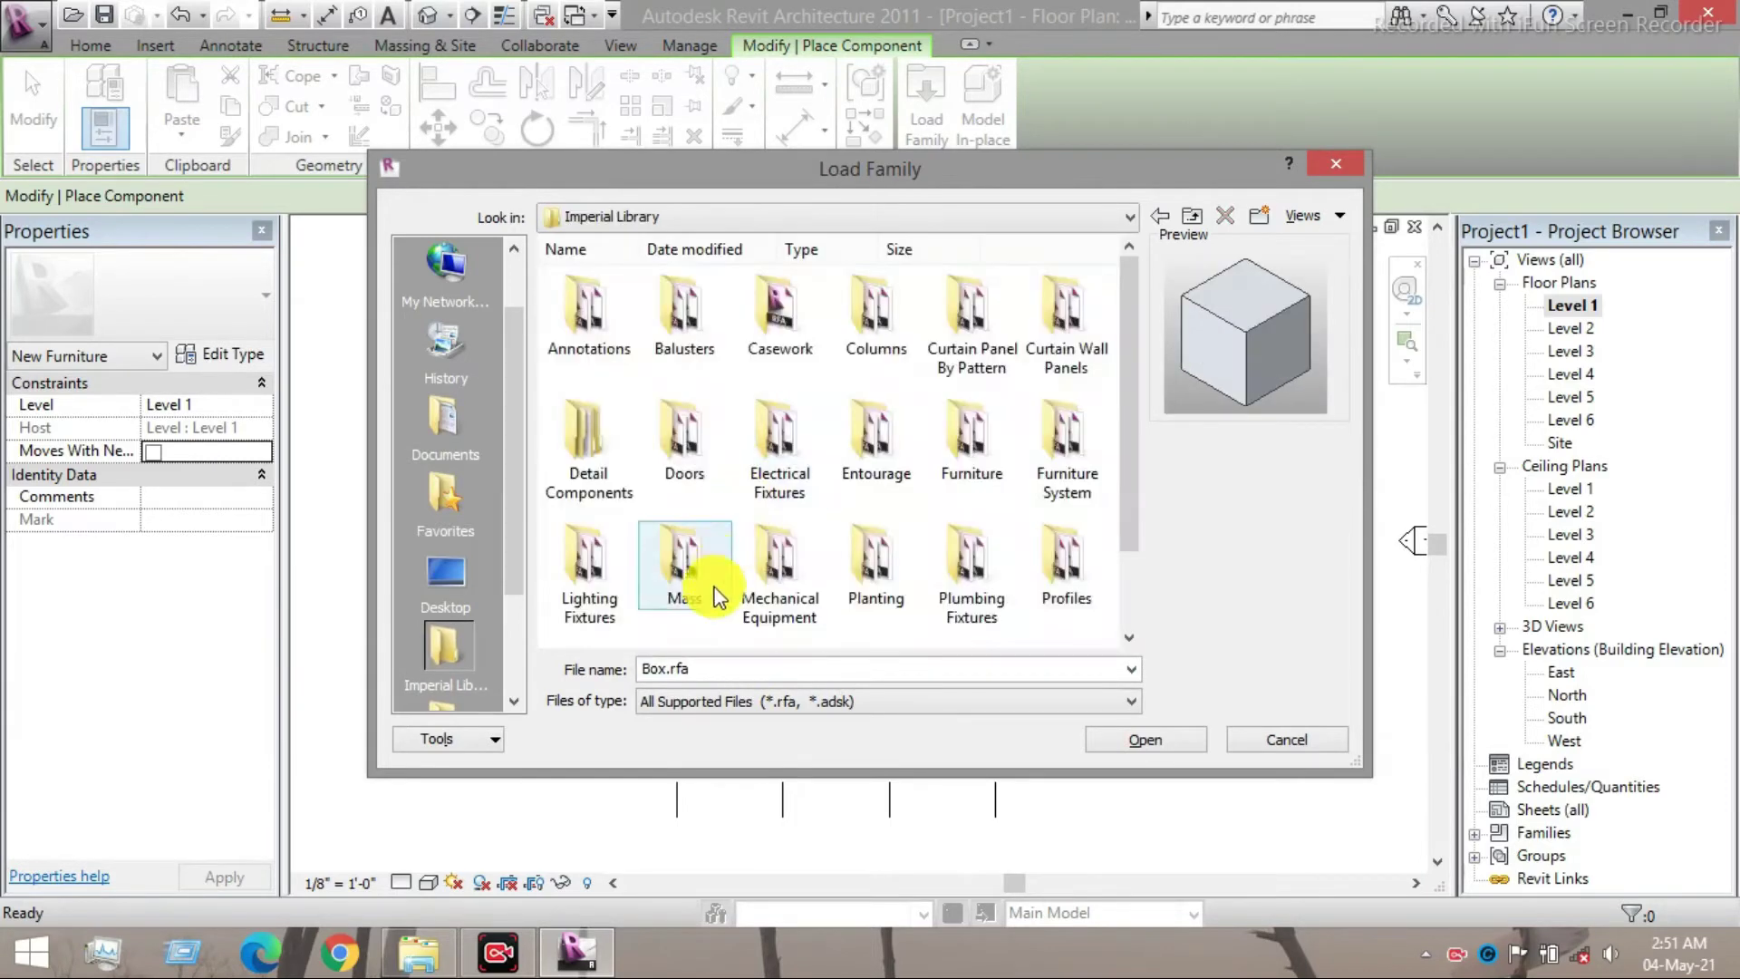
- Preview the families in the Accessories folder of the Site library
scroll(596, 600, down, 1)
click(598, 578)
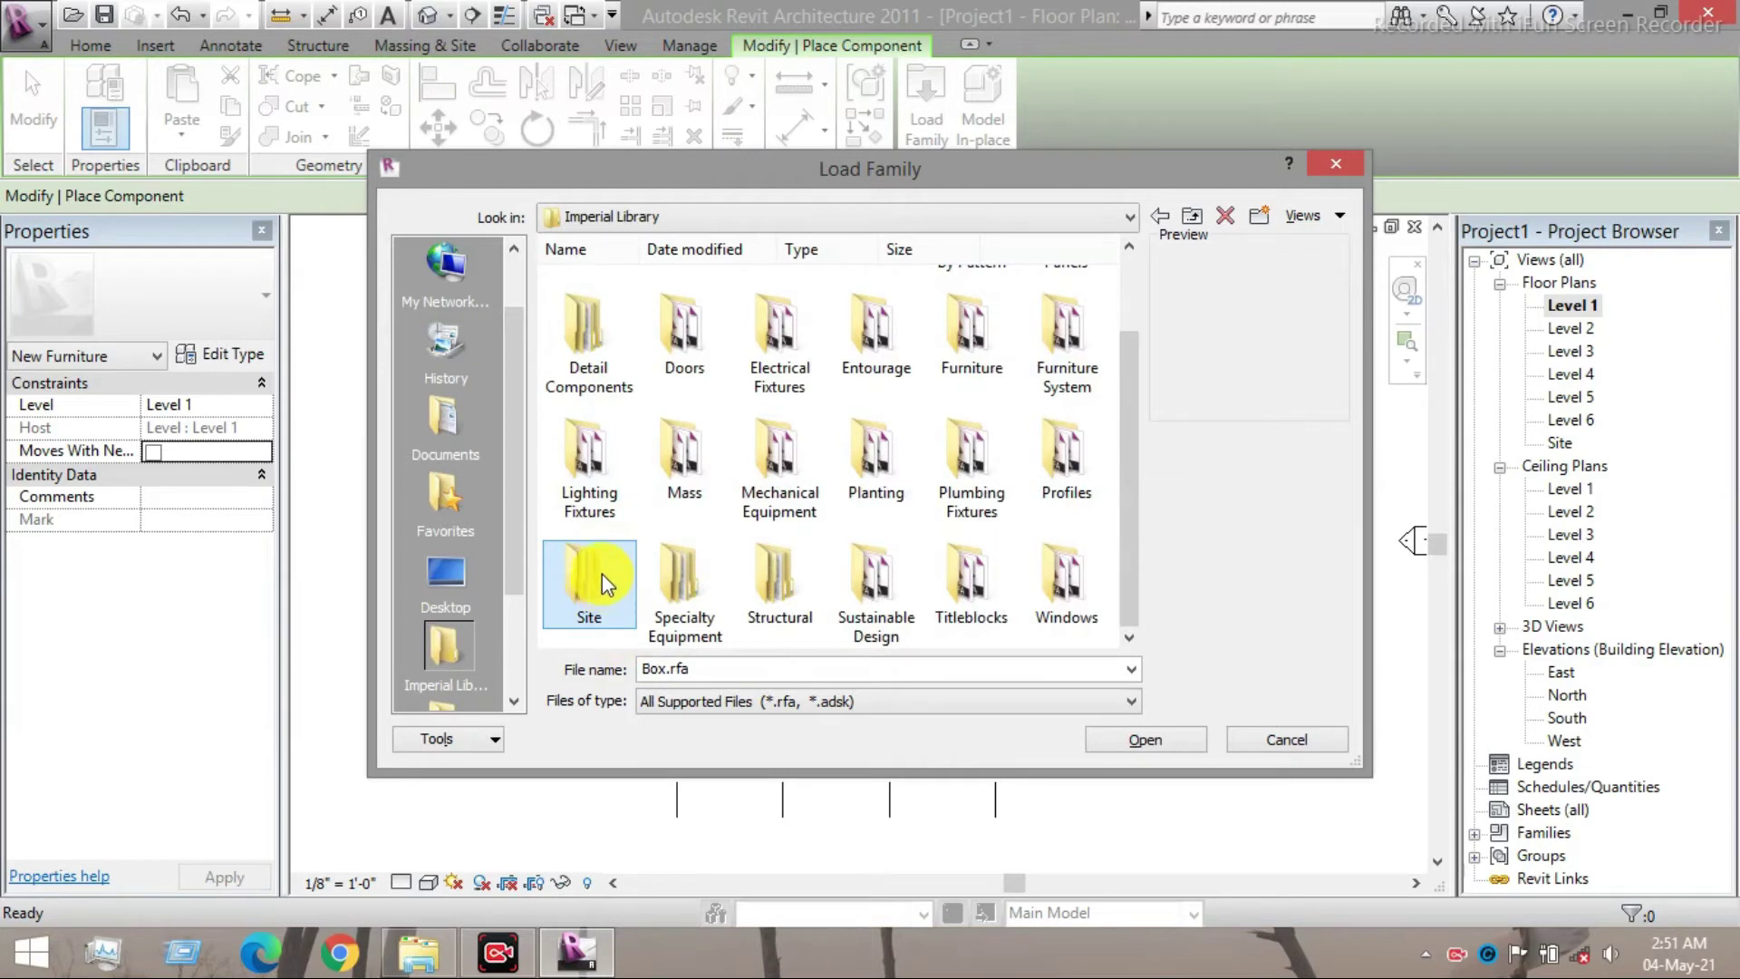
double_click(617, 562)
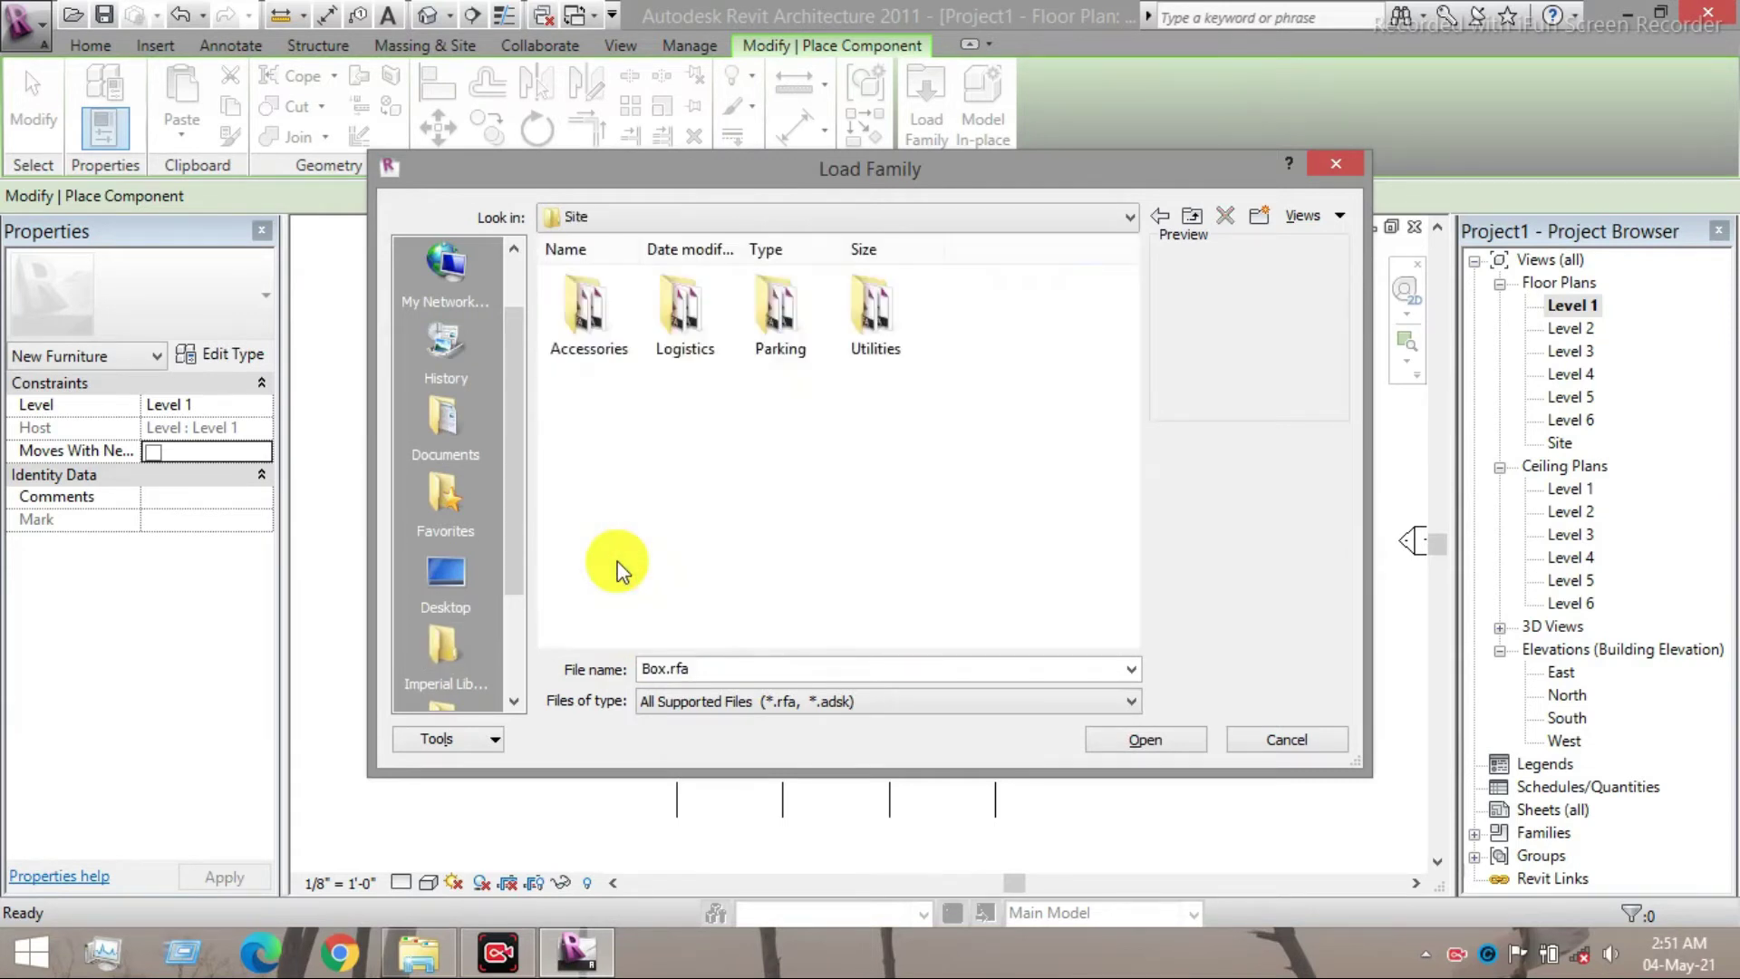
double_click(582, 319)
click(583, 313)
click(679, 303)
click(775, 303)
double_click(870, 322)
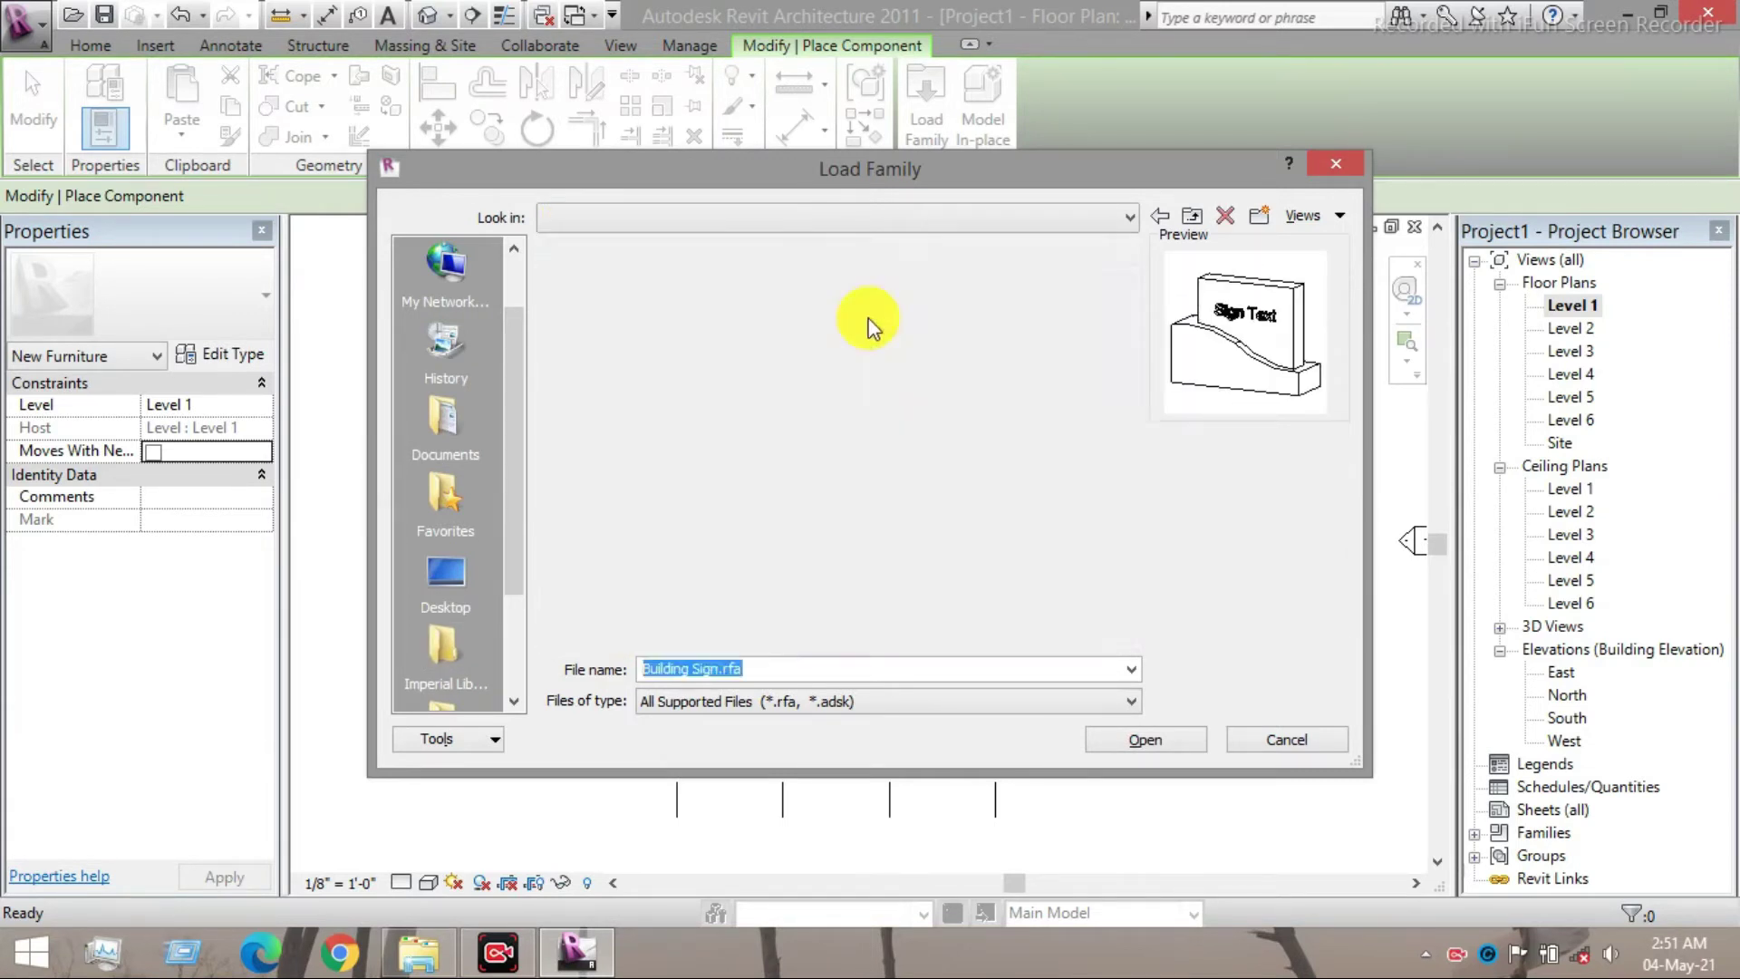
- Preview families in the Site library's Logistics and Utilities folders, including Porta-John and DSL Connection
double_click(690, 312)
click(688, 312)
click(837, 318)
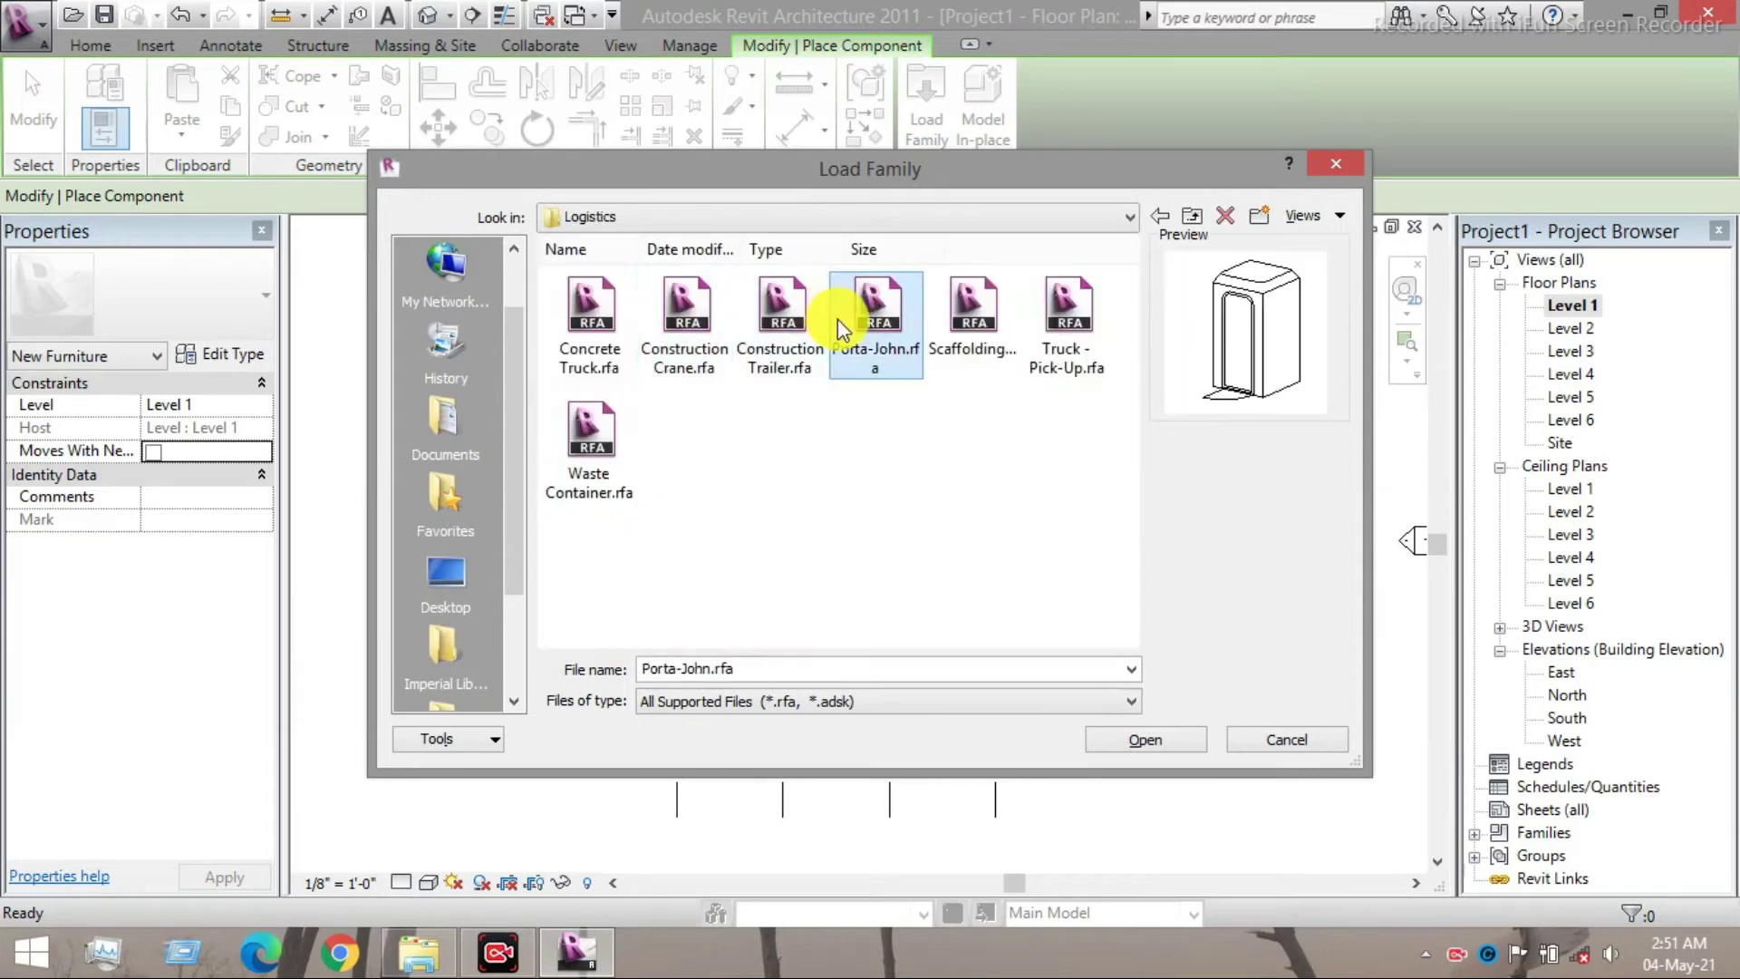
key(BackSpace)
double_click(845, 317)
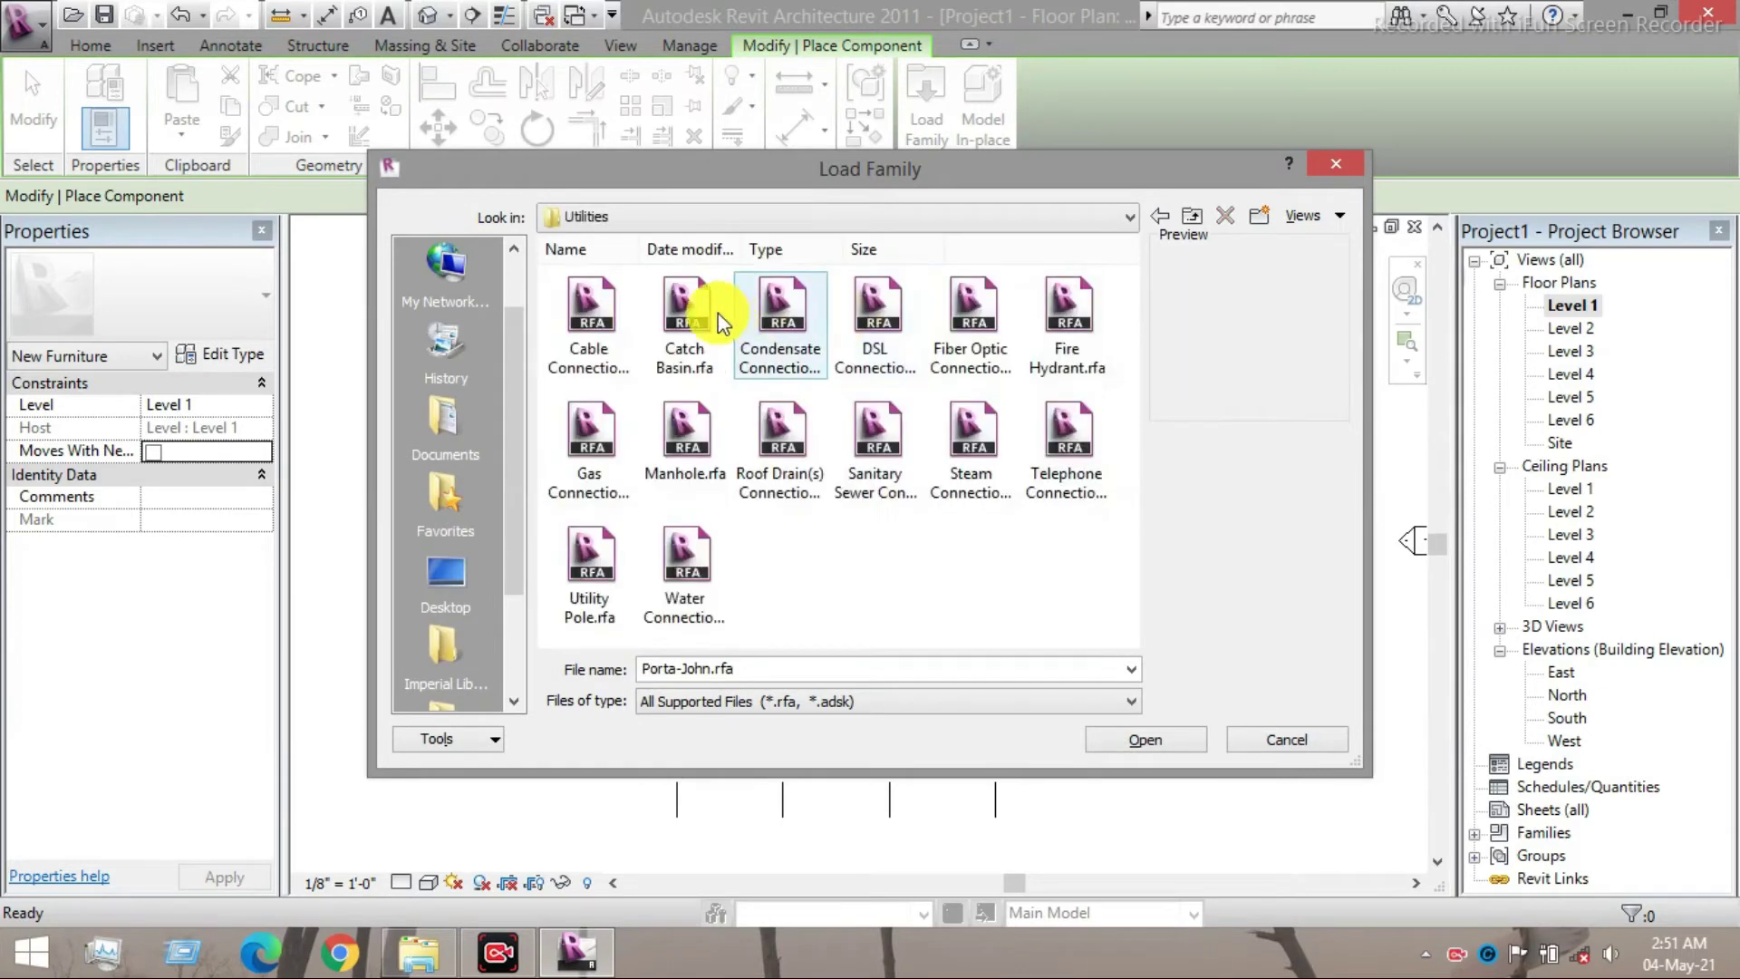
click(684, 313)
click(875, 313)
key(BackSpace)
- Load the Direction Arrows - Turn family from the Site library's Parking folder
double_click(769, 314)
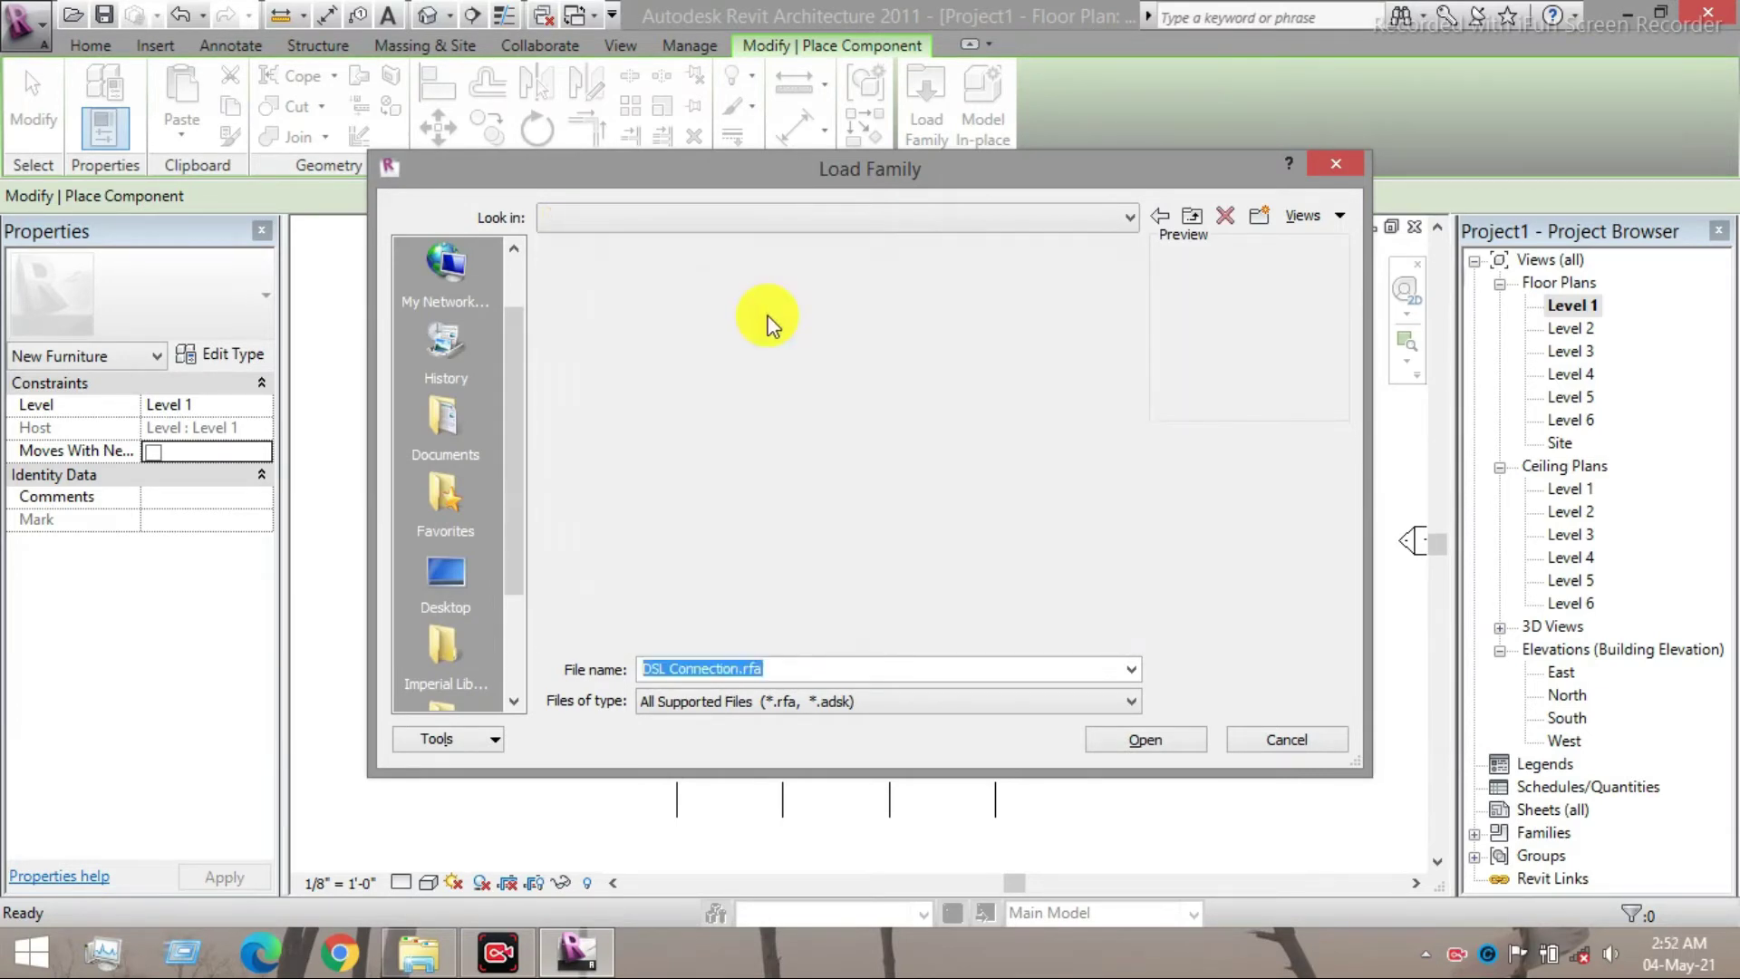
click(693, 317)
click(863, 349)
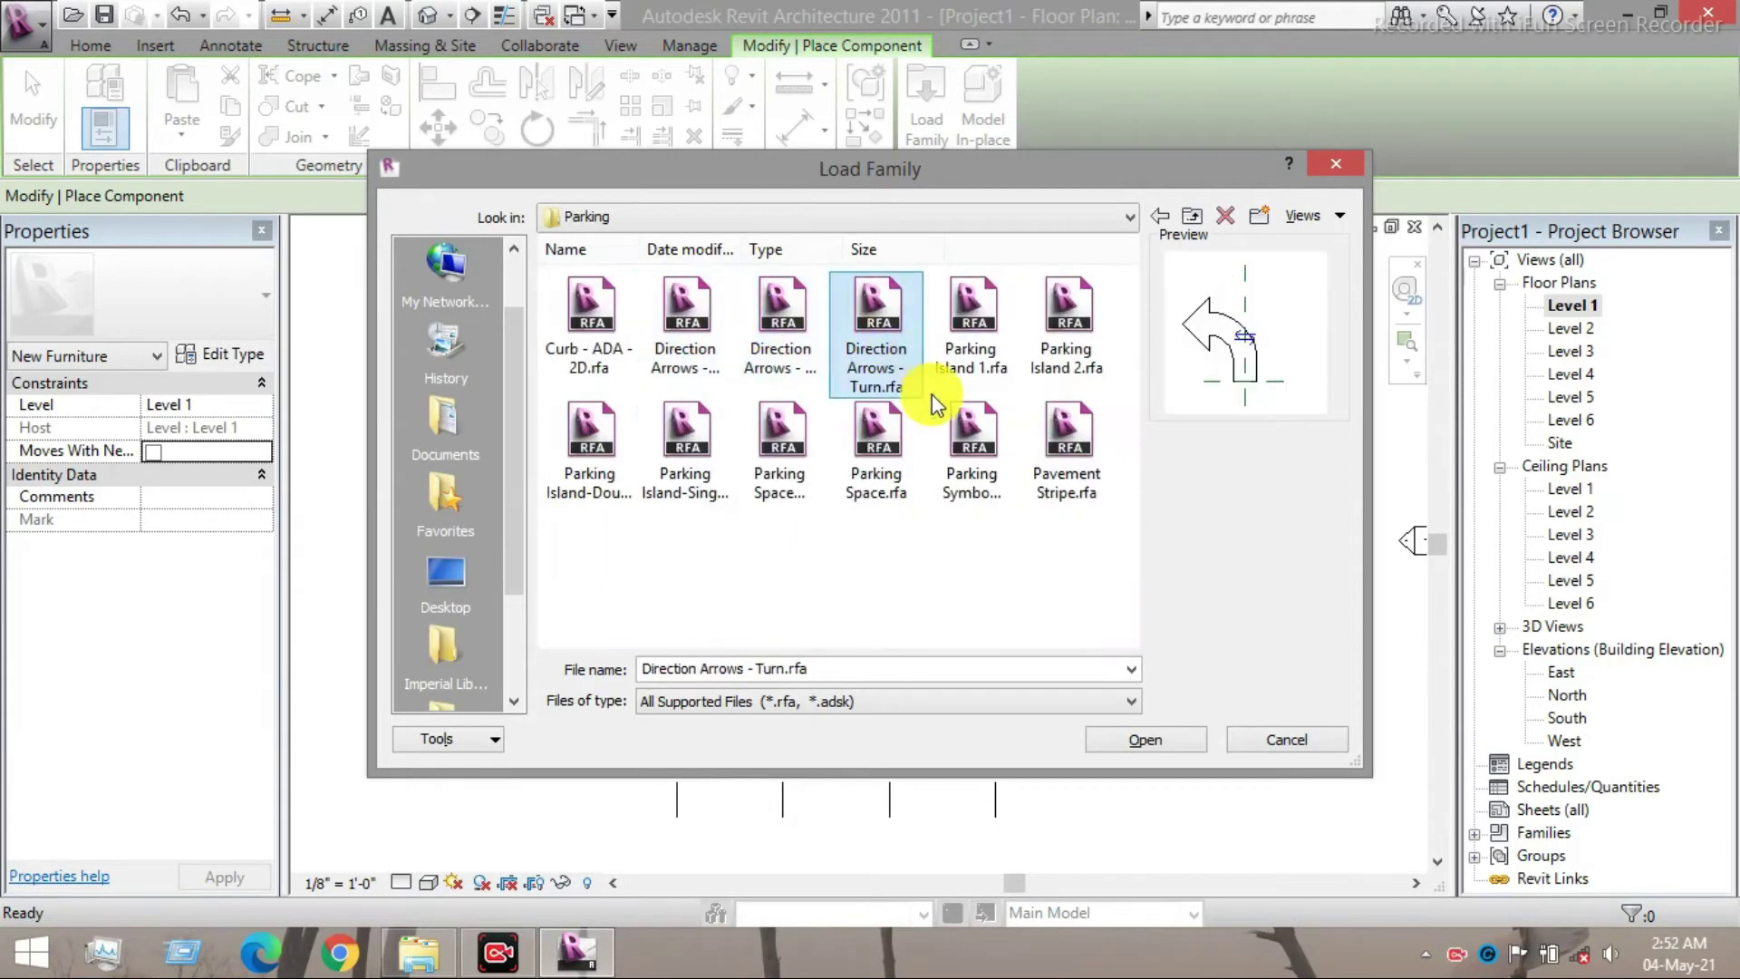
click(1123, 729)
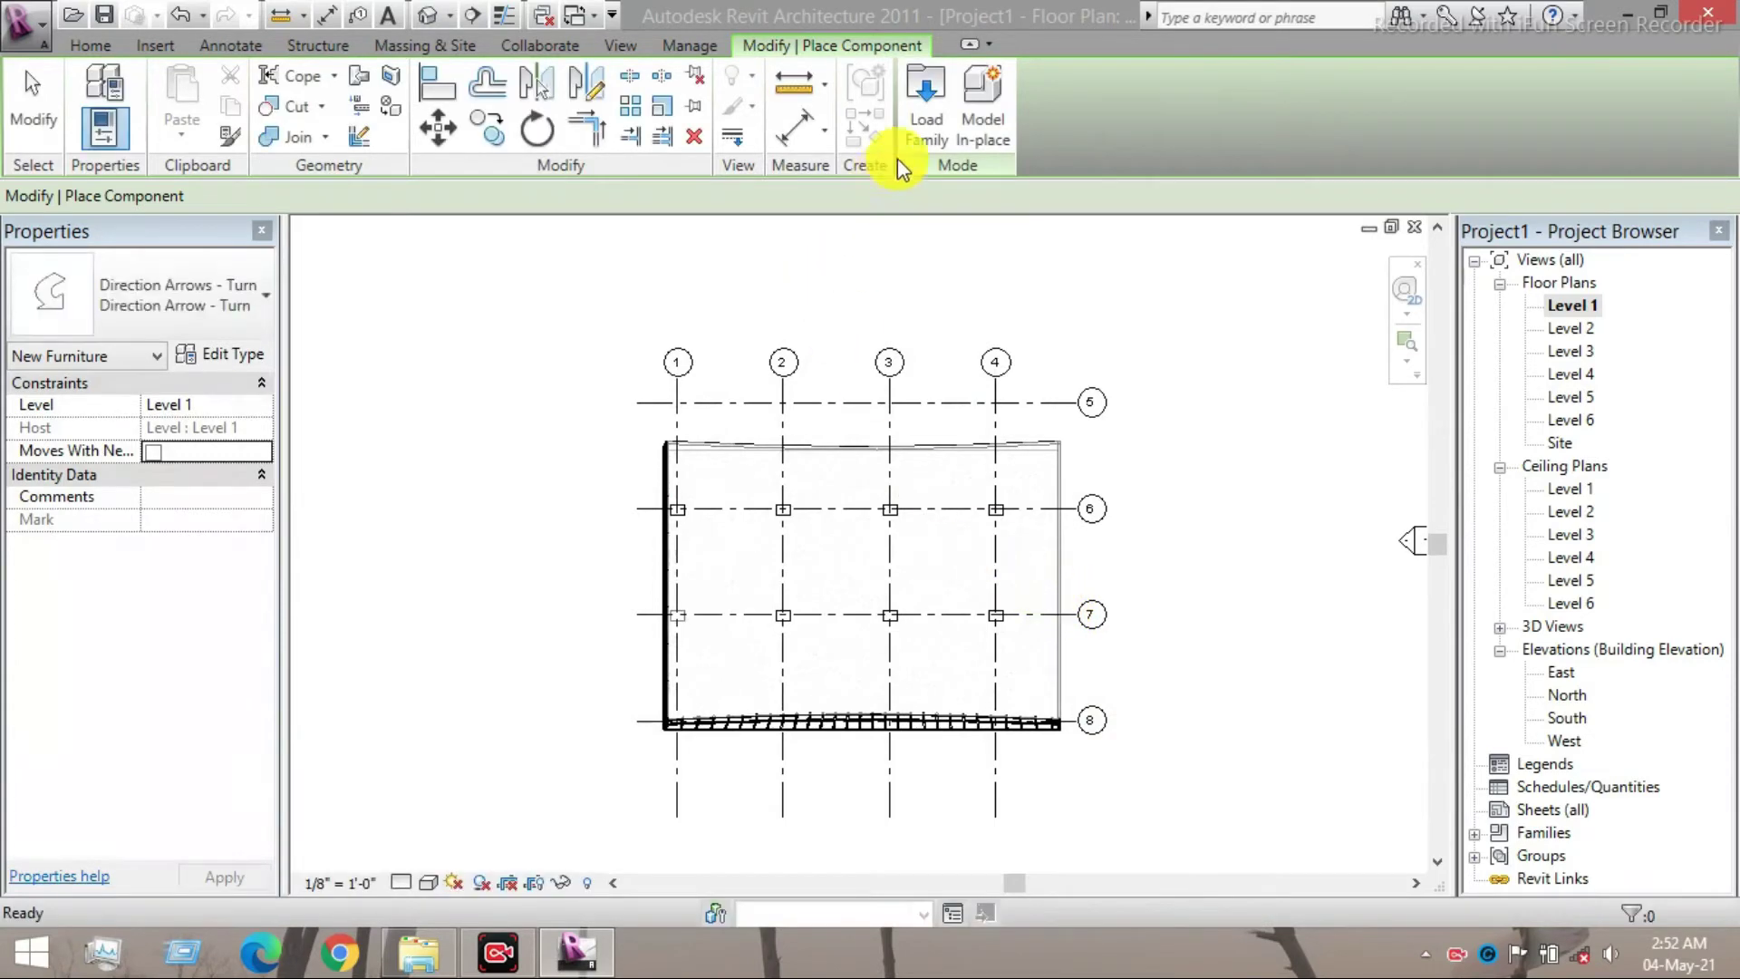
- Load the RPC Beetle car family from the Entourage folder of the Imperial Library
click(919, 129)
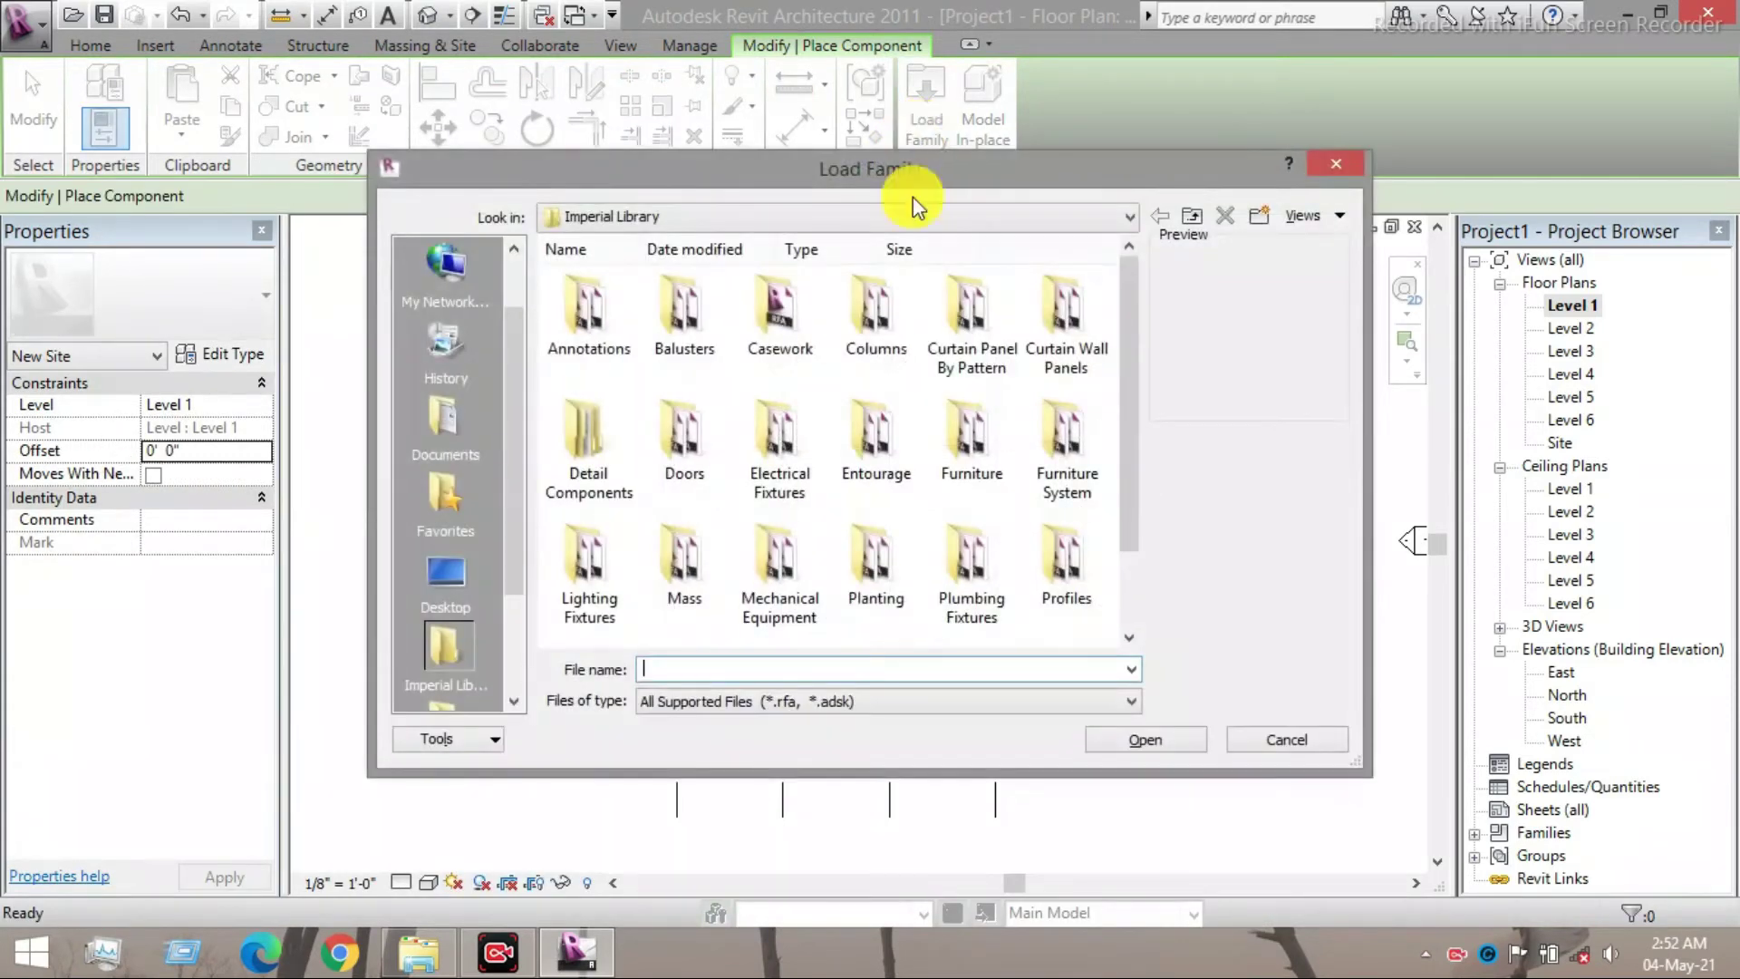
double_click(856, 458)
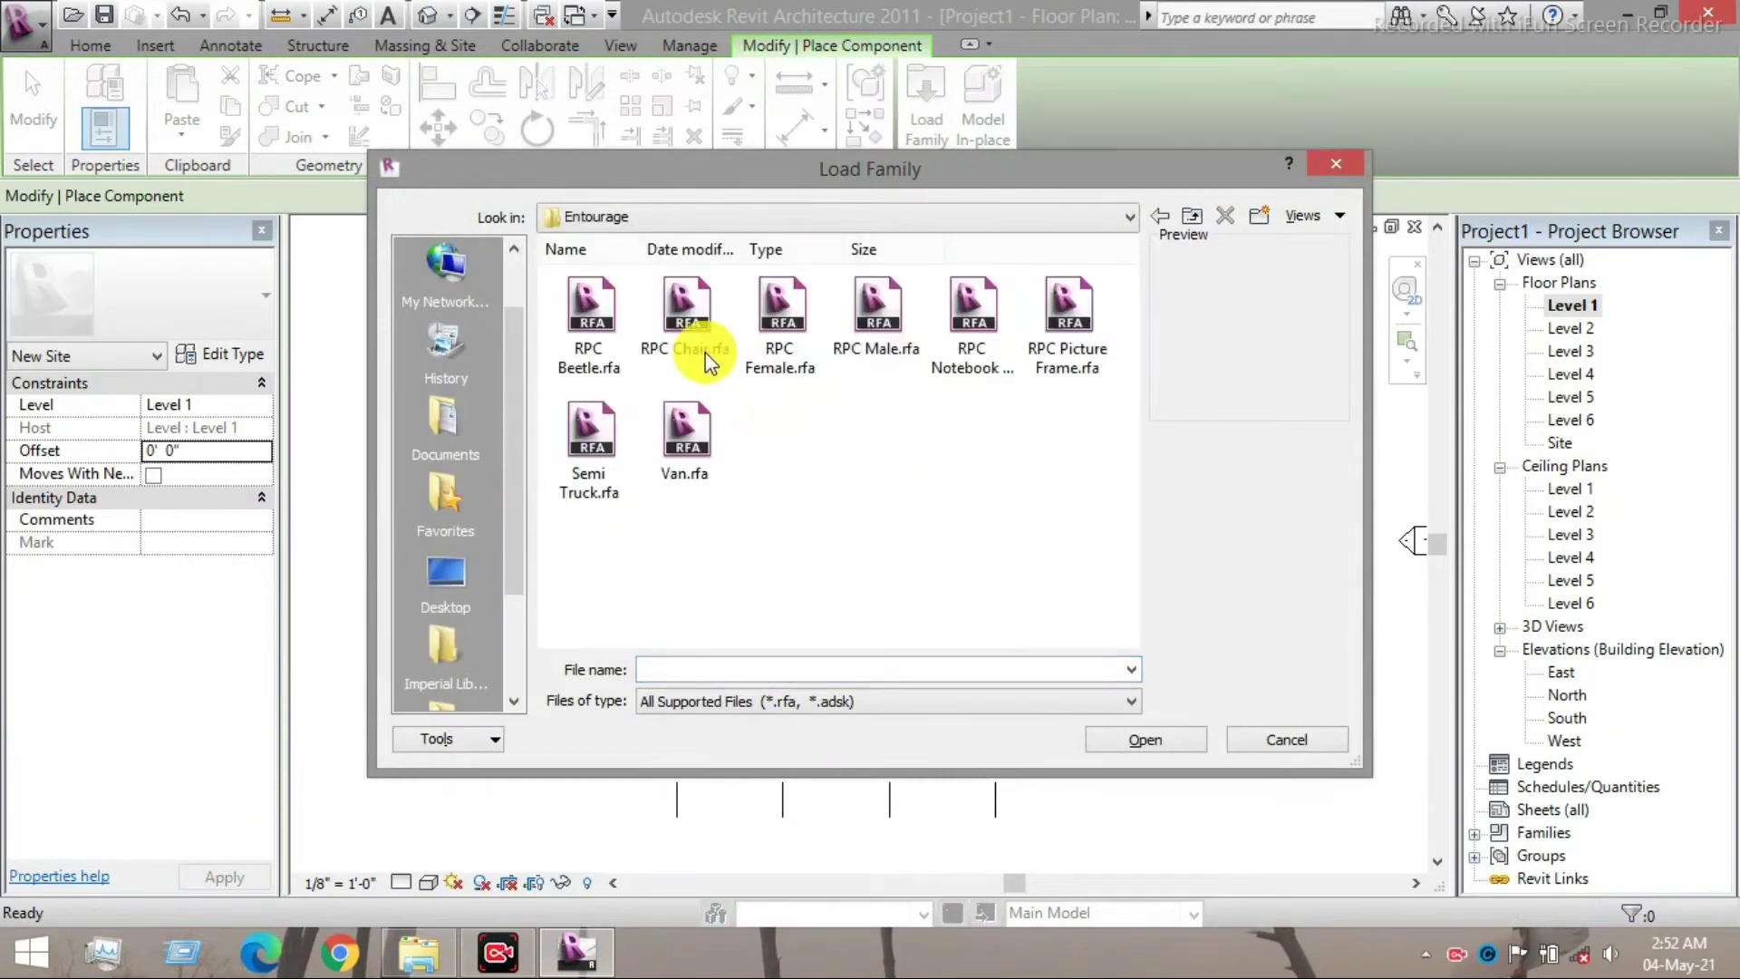
click(609, 337)
click(686, 341)
click(616, 339)
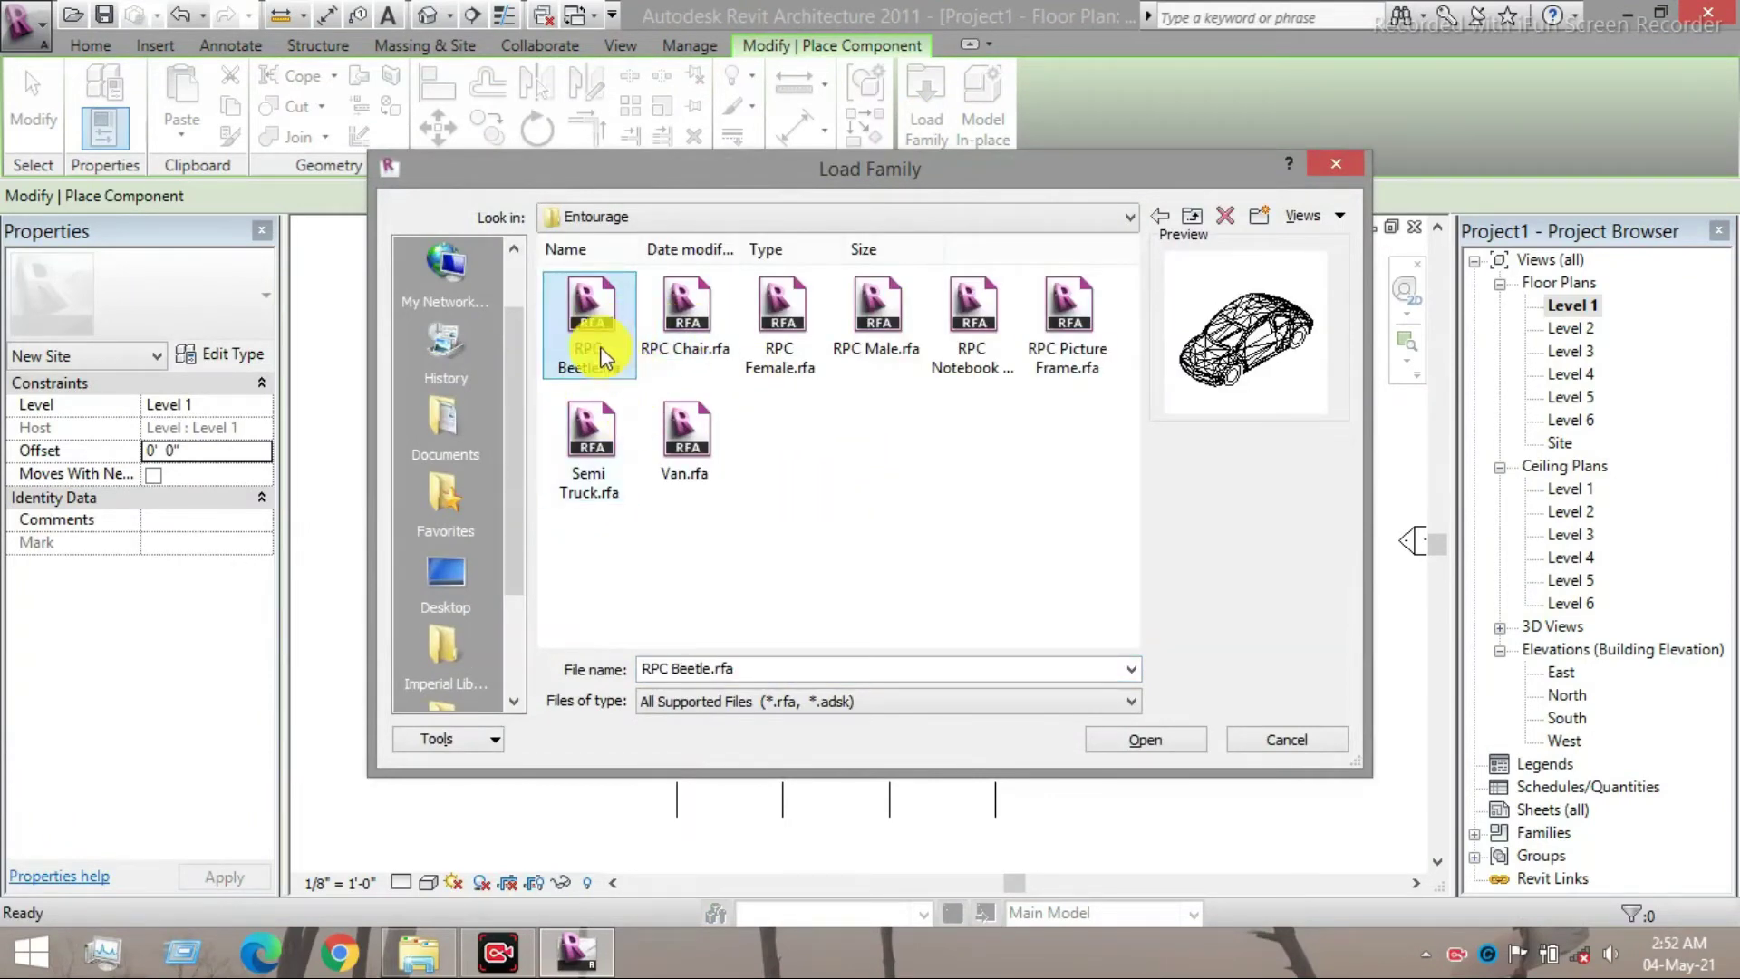
click(1153, 739)
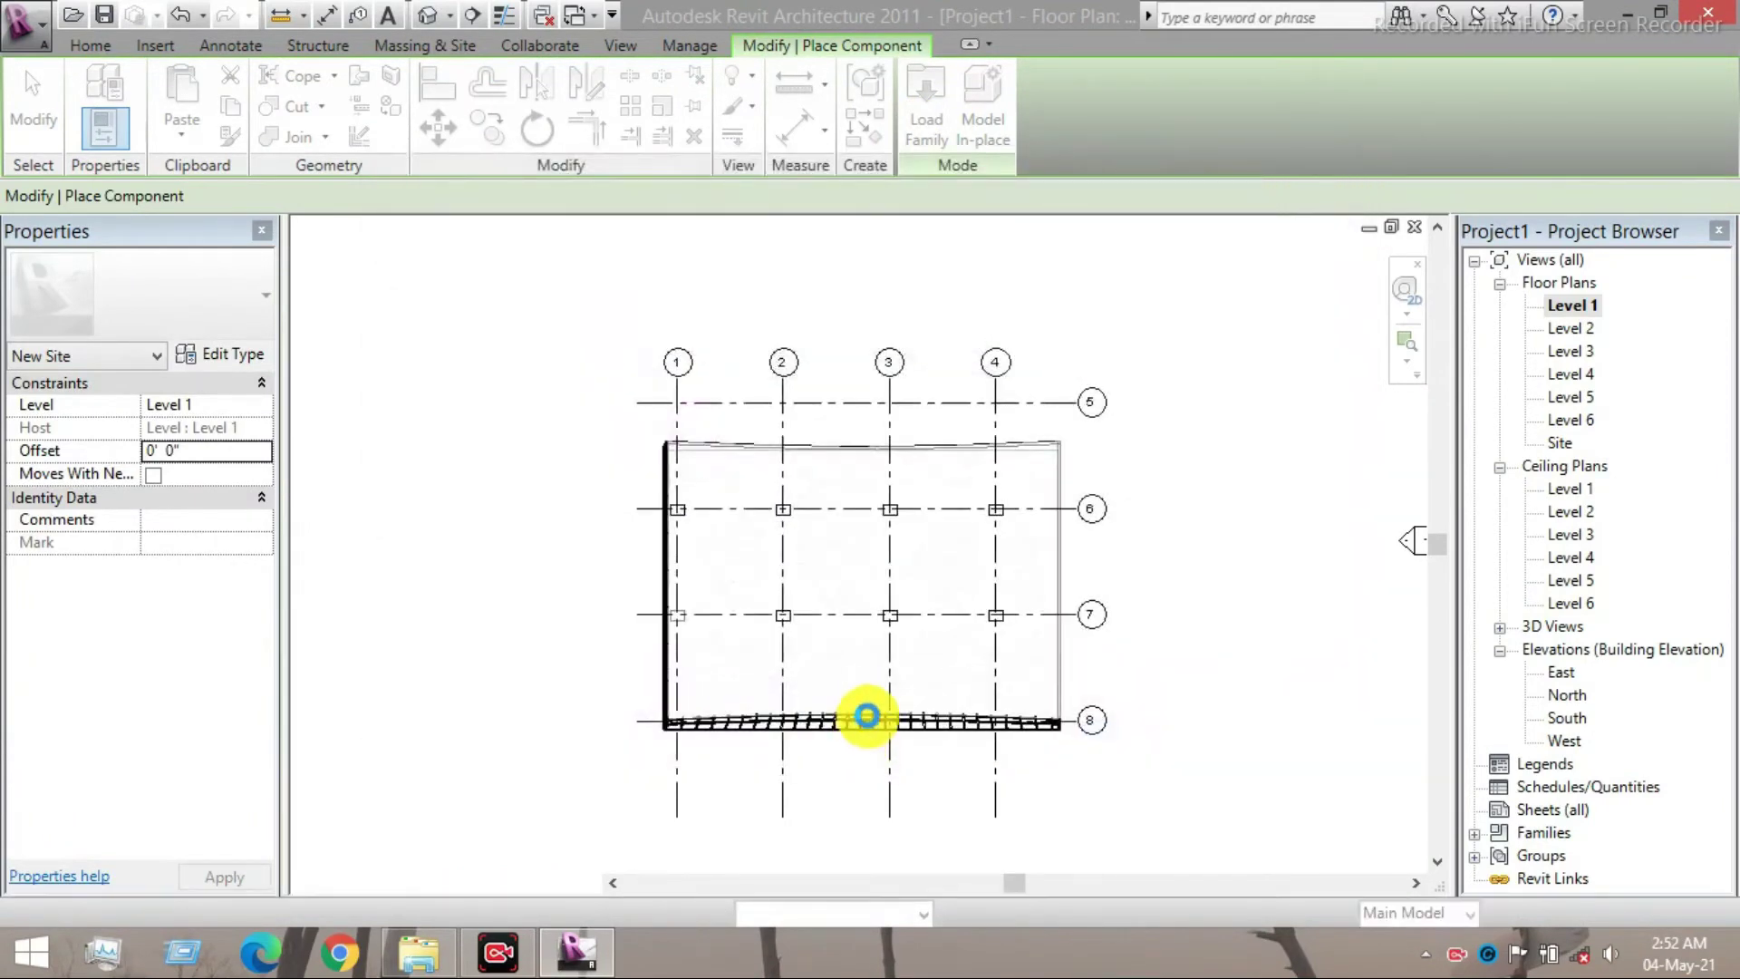
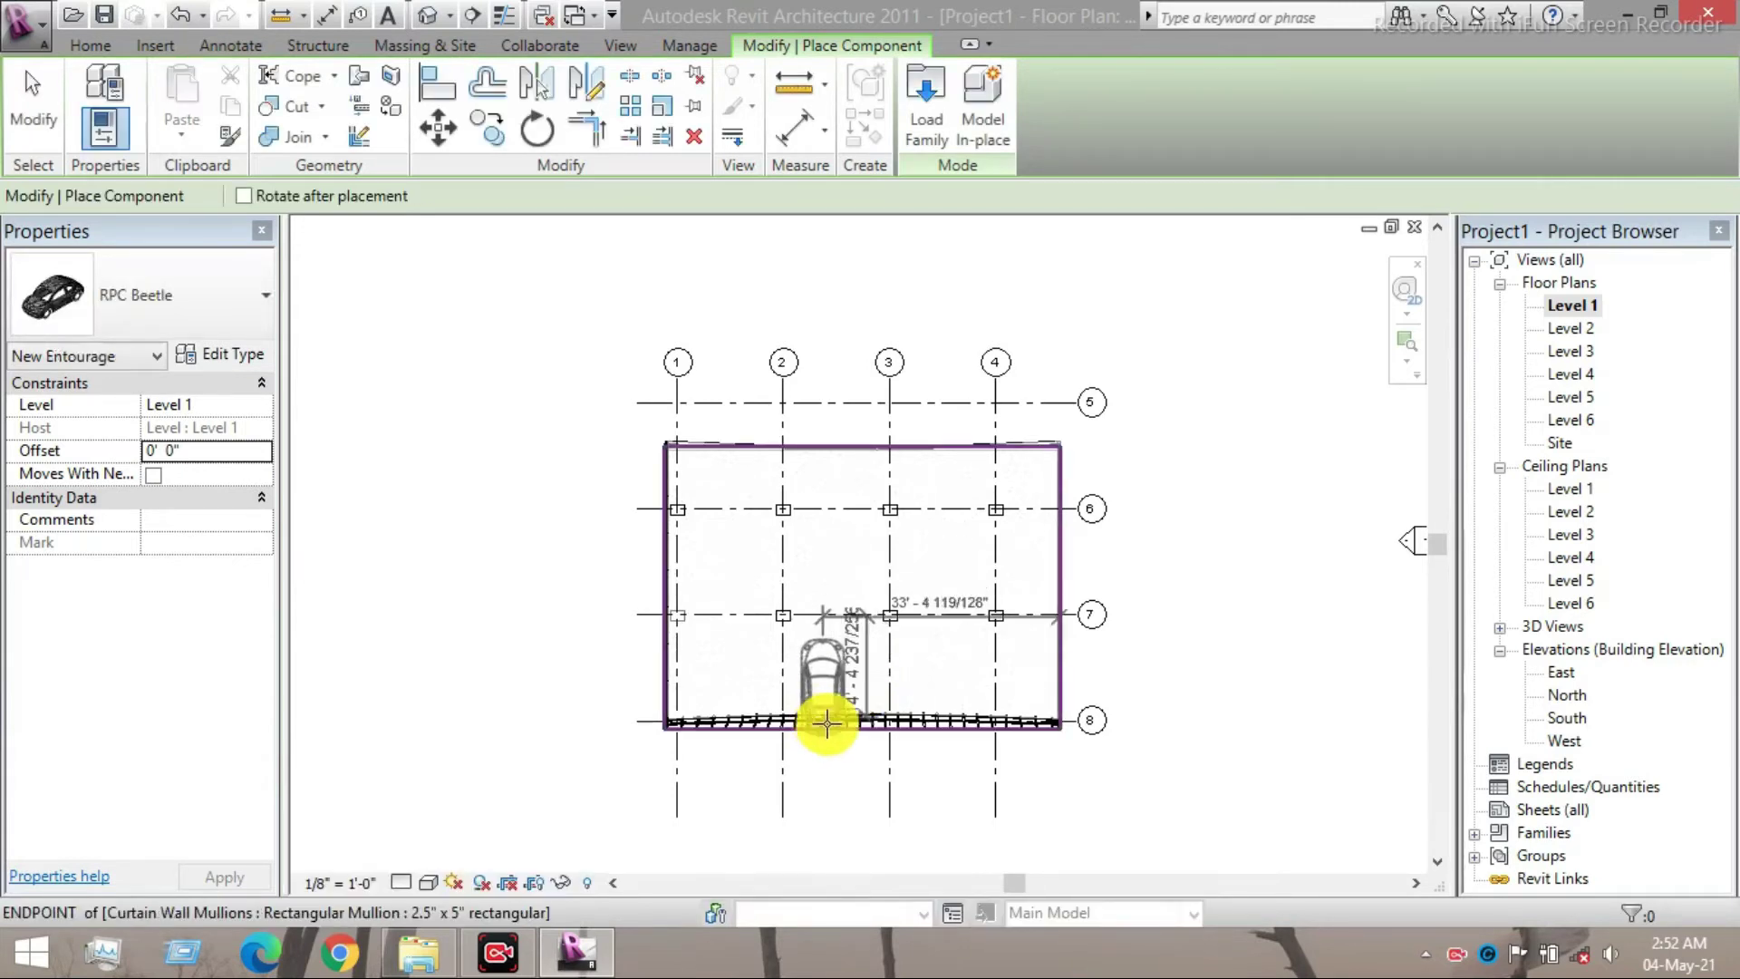
- Rotate the RPC Beetle car to lie horizontally and place four on Level 1, two between grids 6 and 7 and two between 7 and 8
key(space)
scroll(827, 679, up, 1)
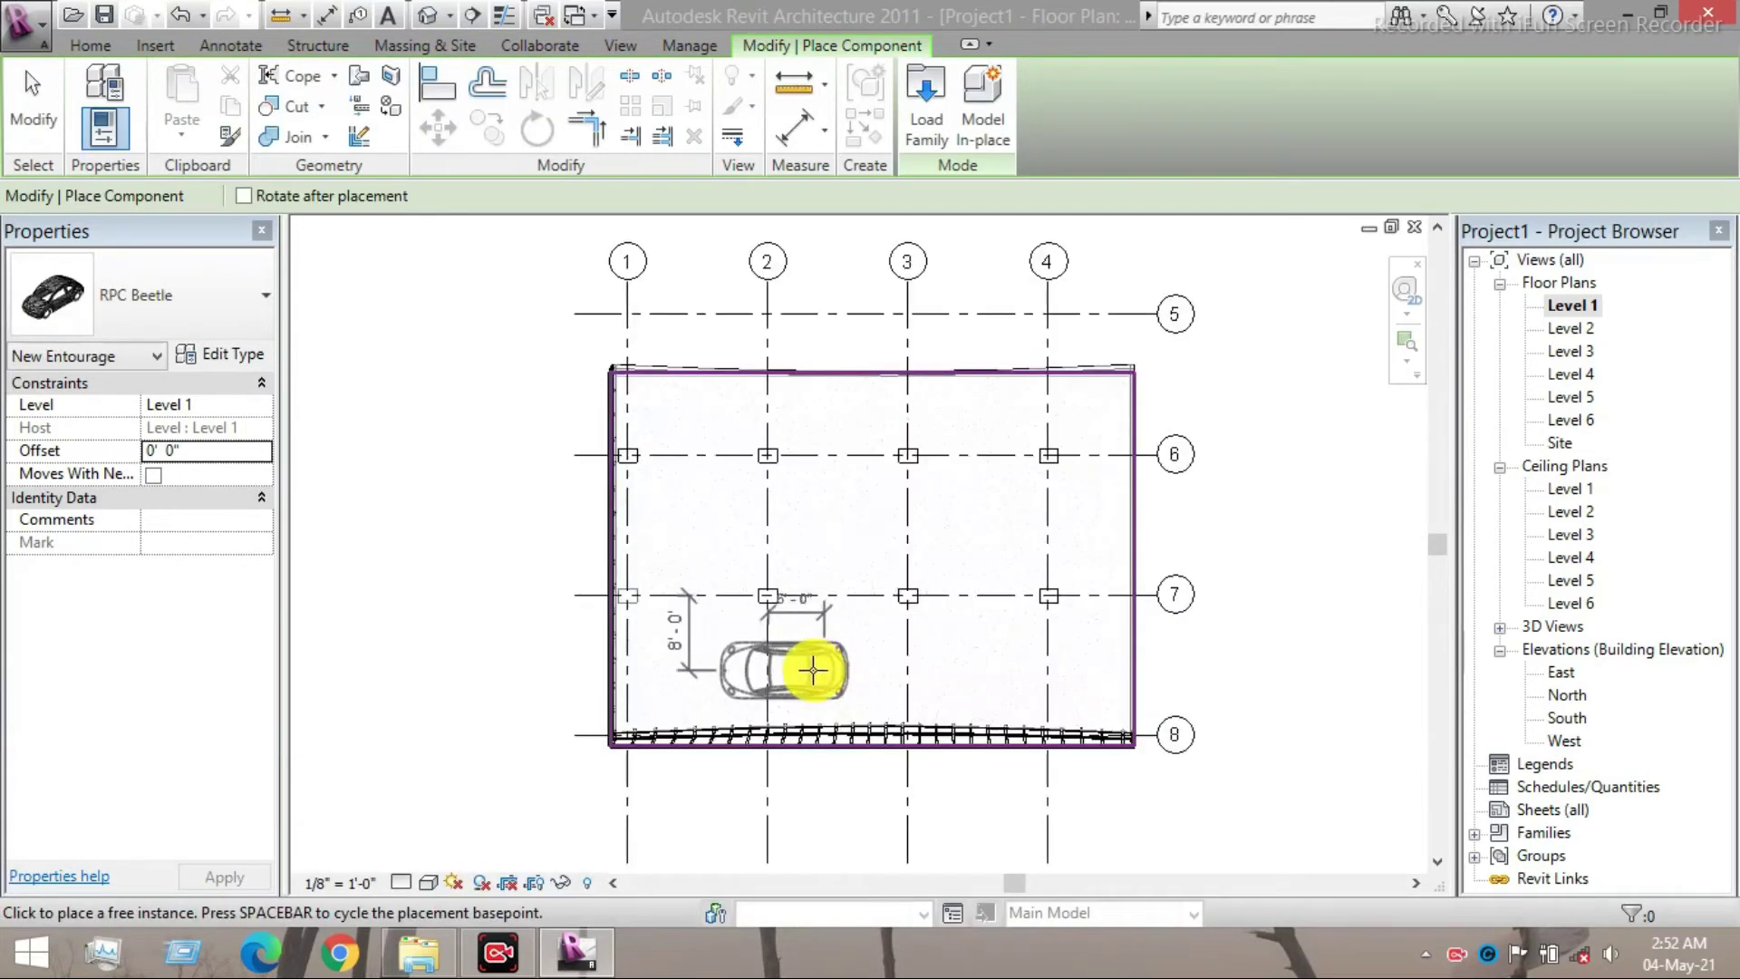
click(801, 670)
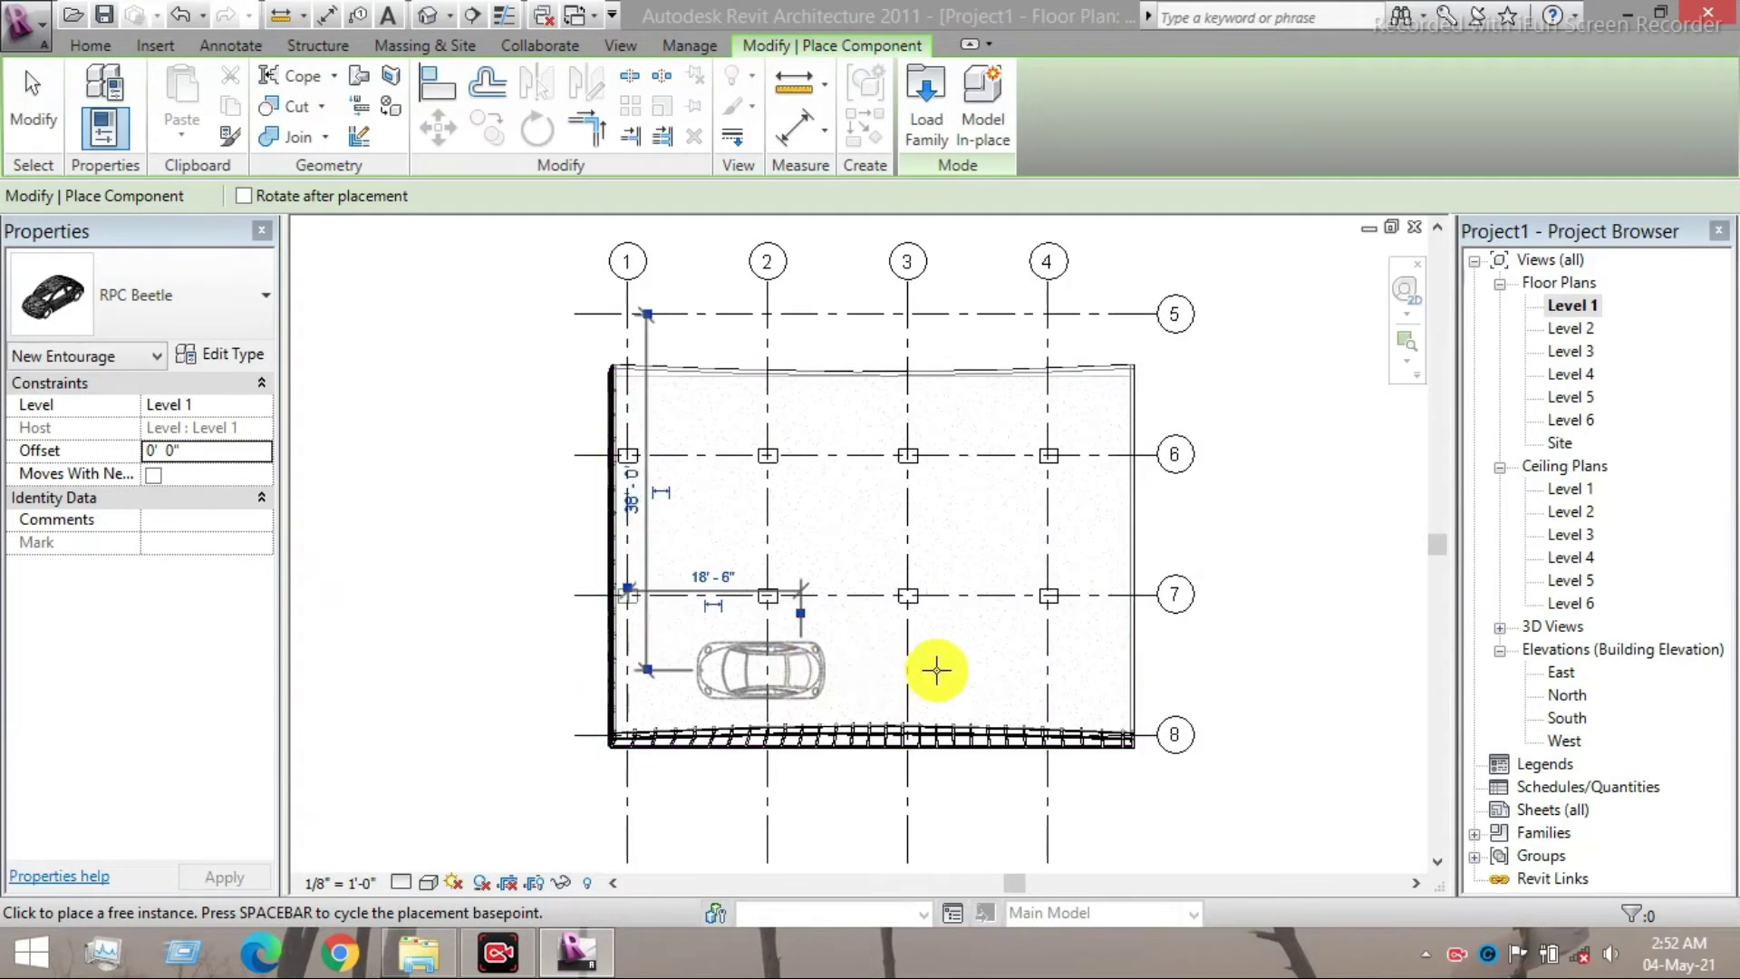
click(1004, 670)
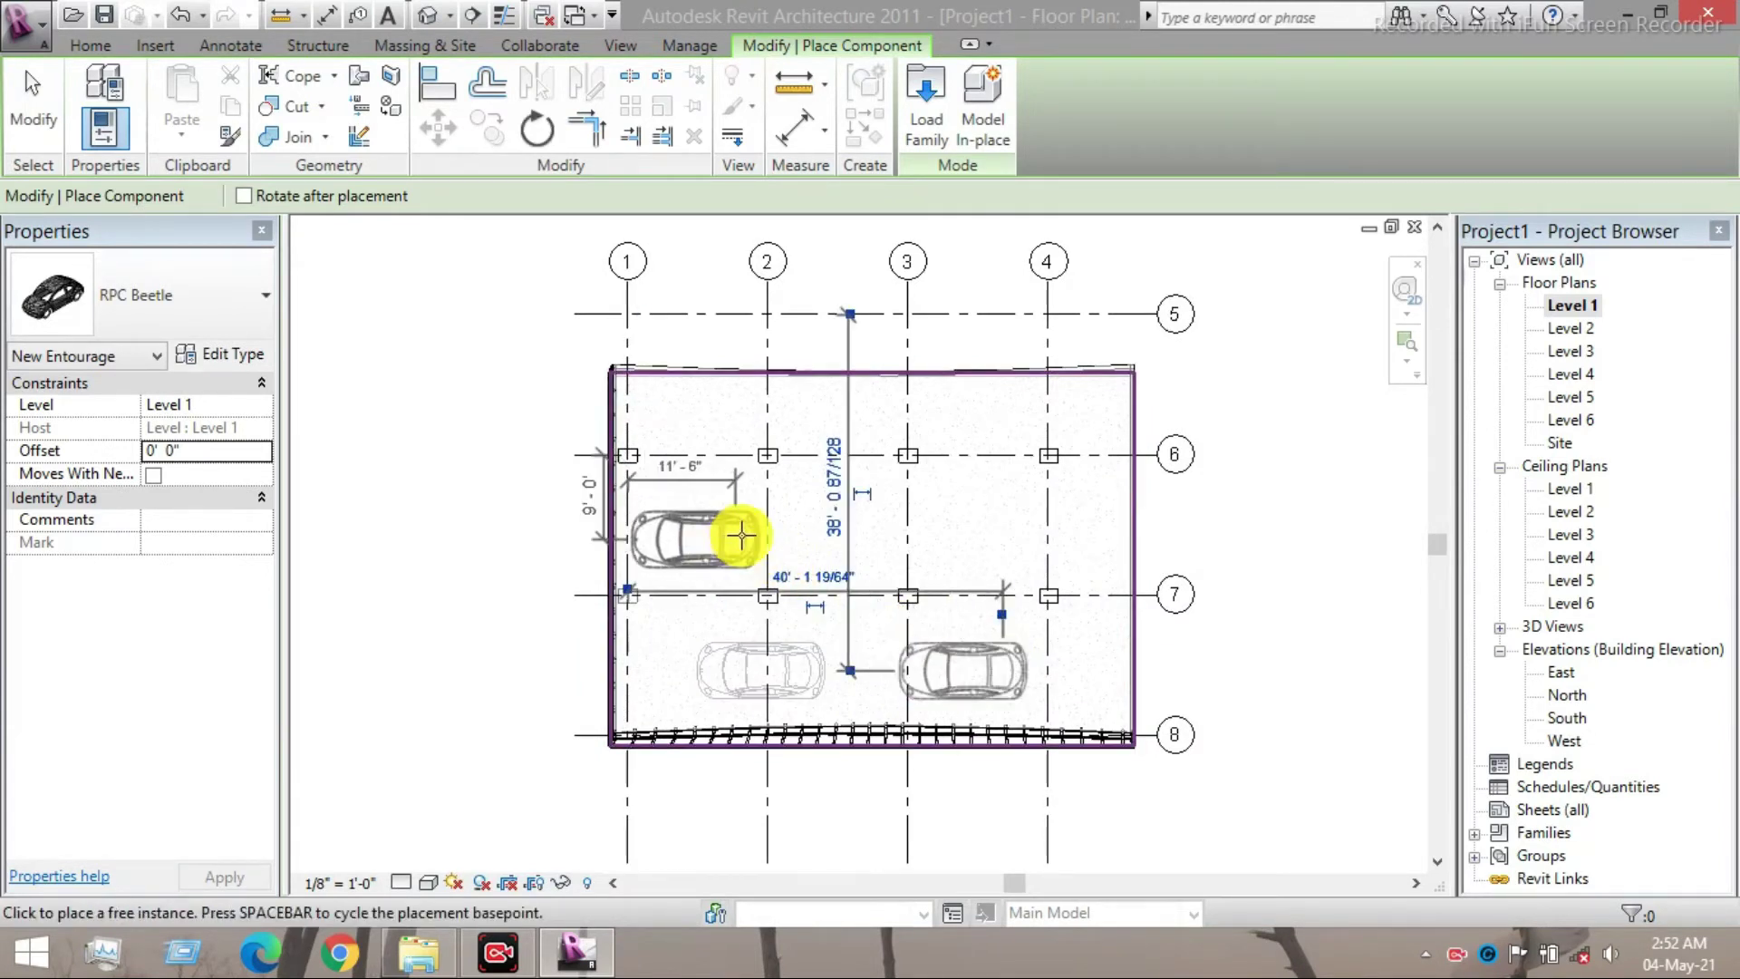
click(811, 530)
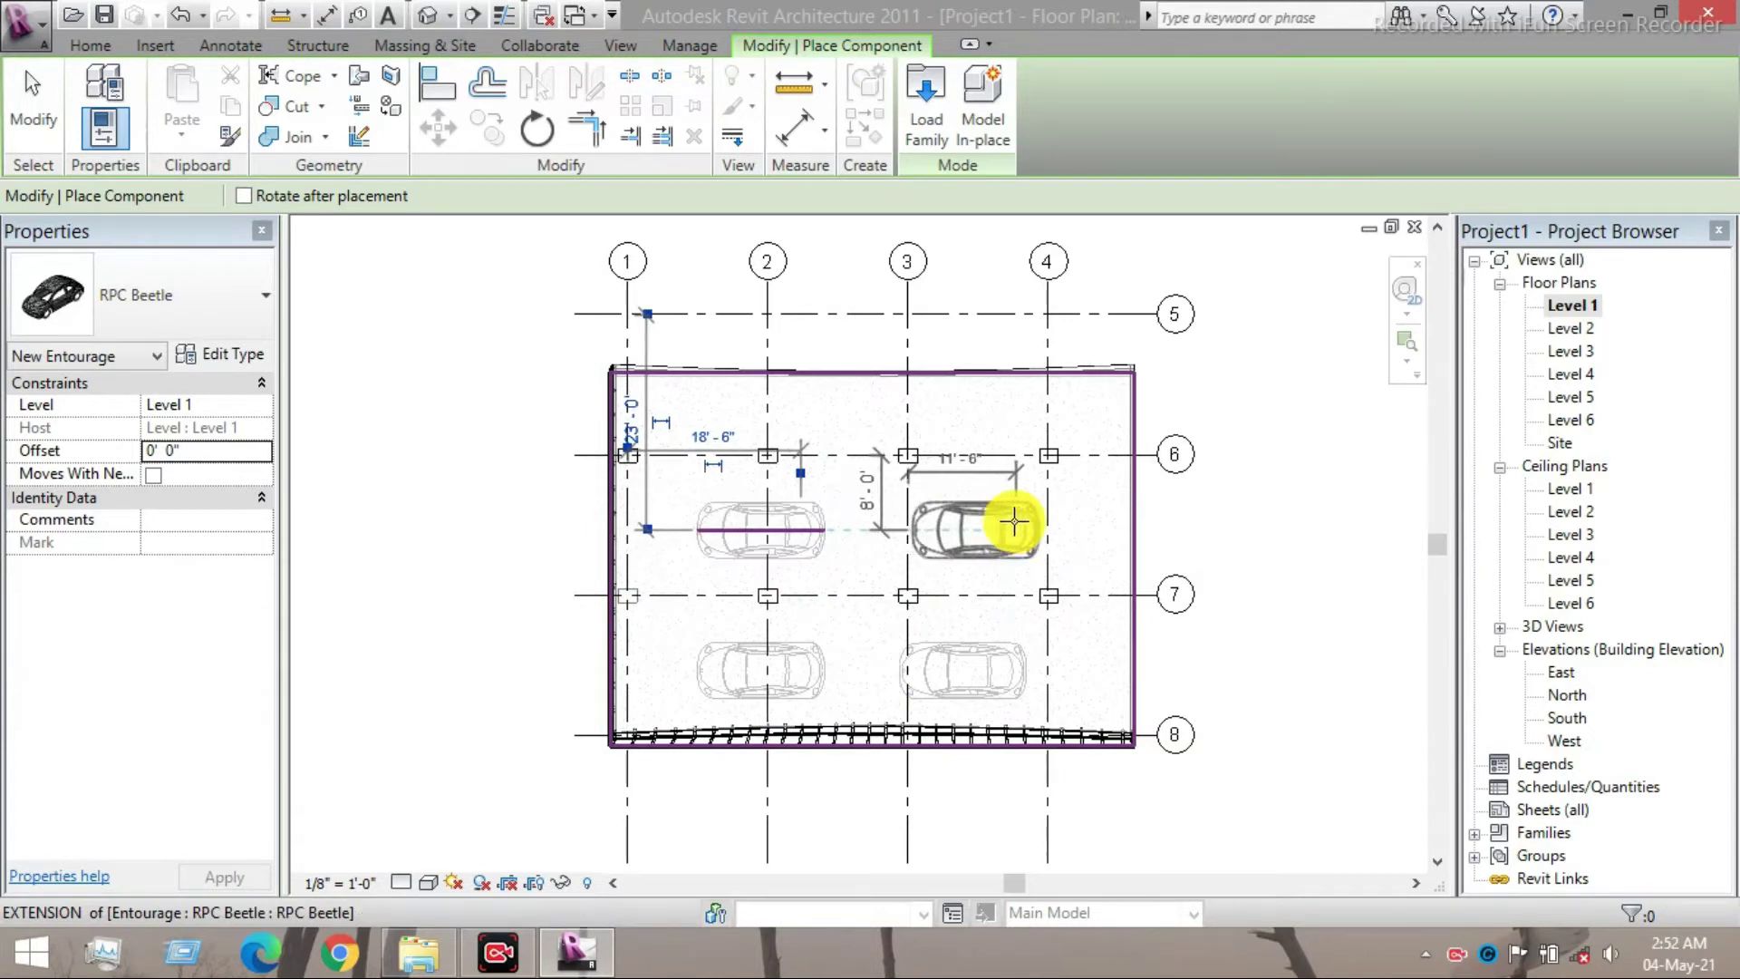
click(1020, 524)
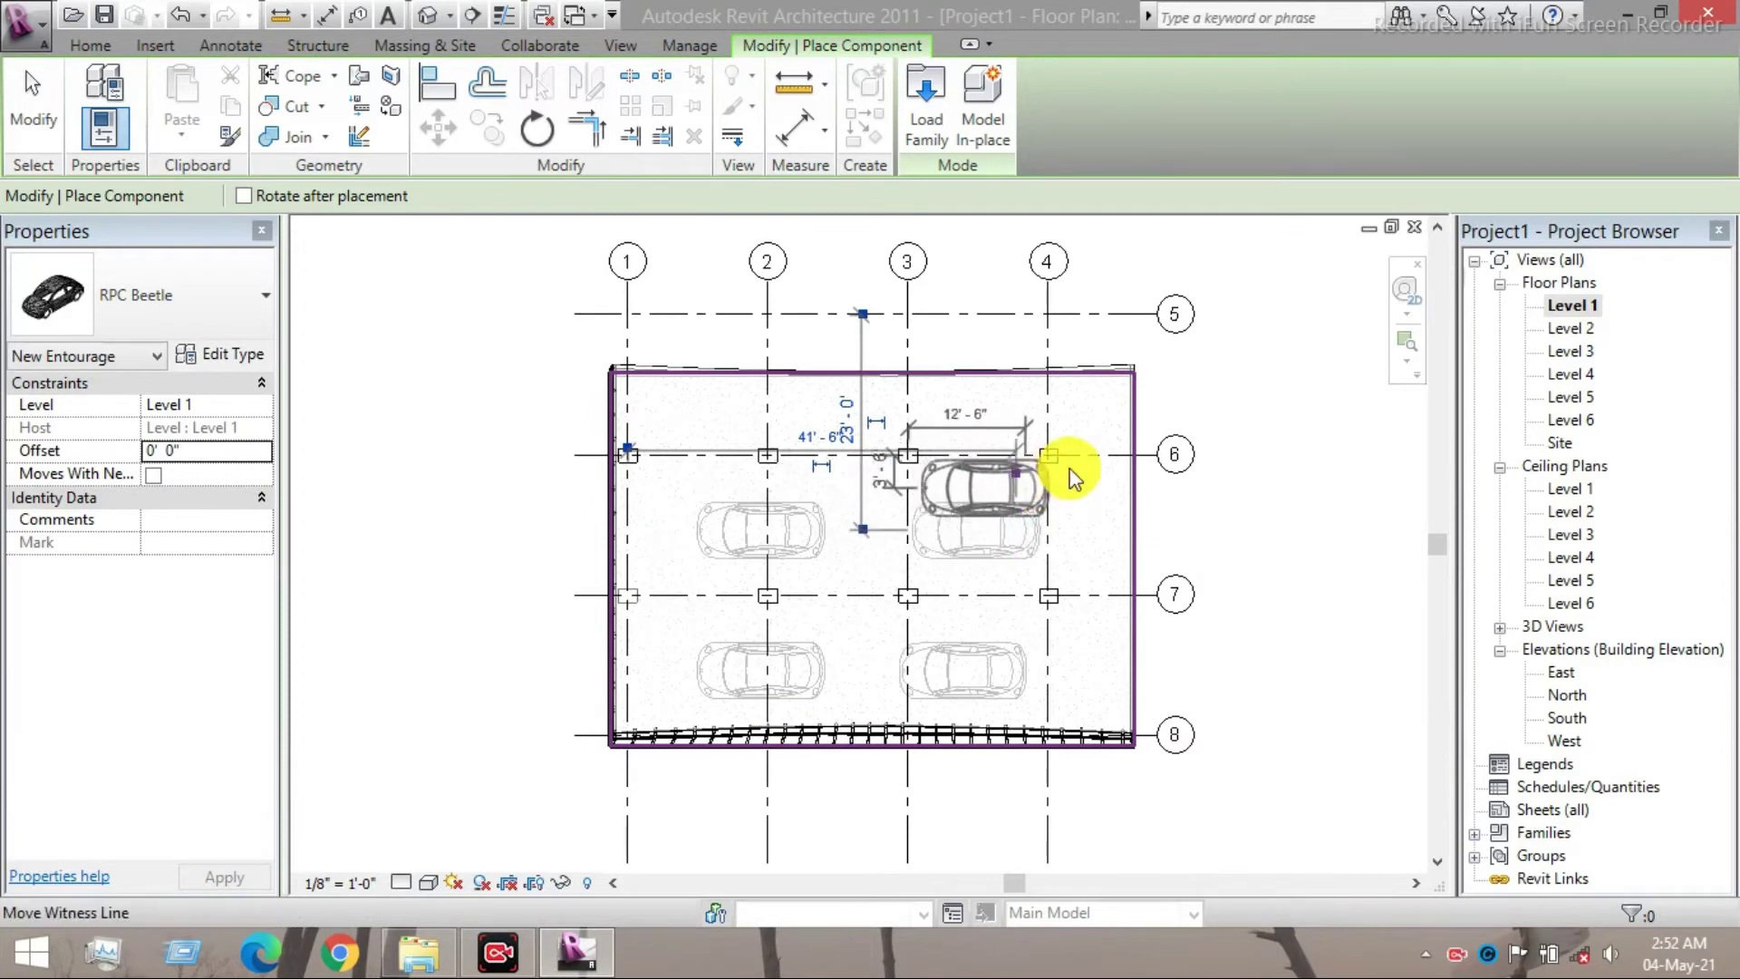
- Open the Level 2 floor plan and choose the 72" x 36" Desk as the component for placement
double_click(1572, 330)
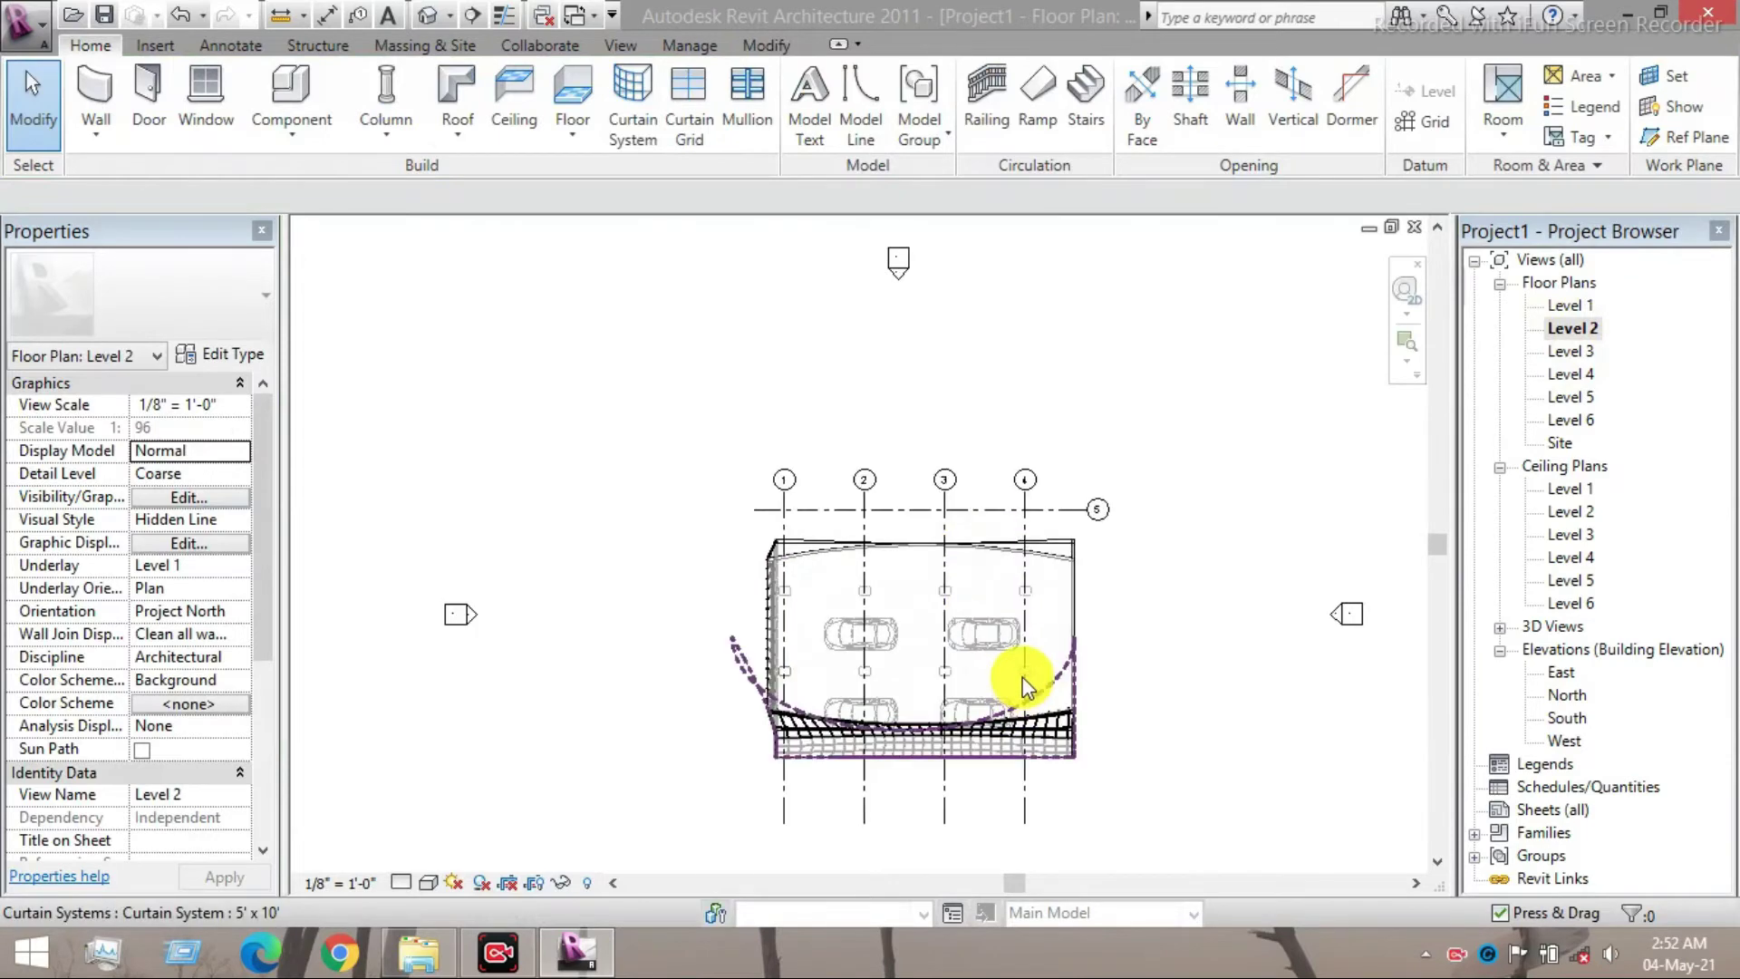
scroll(1022, 677, up, 5)
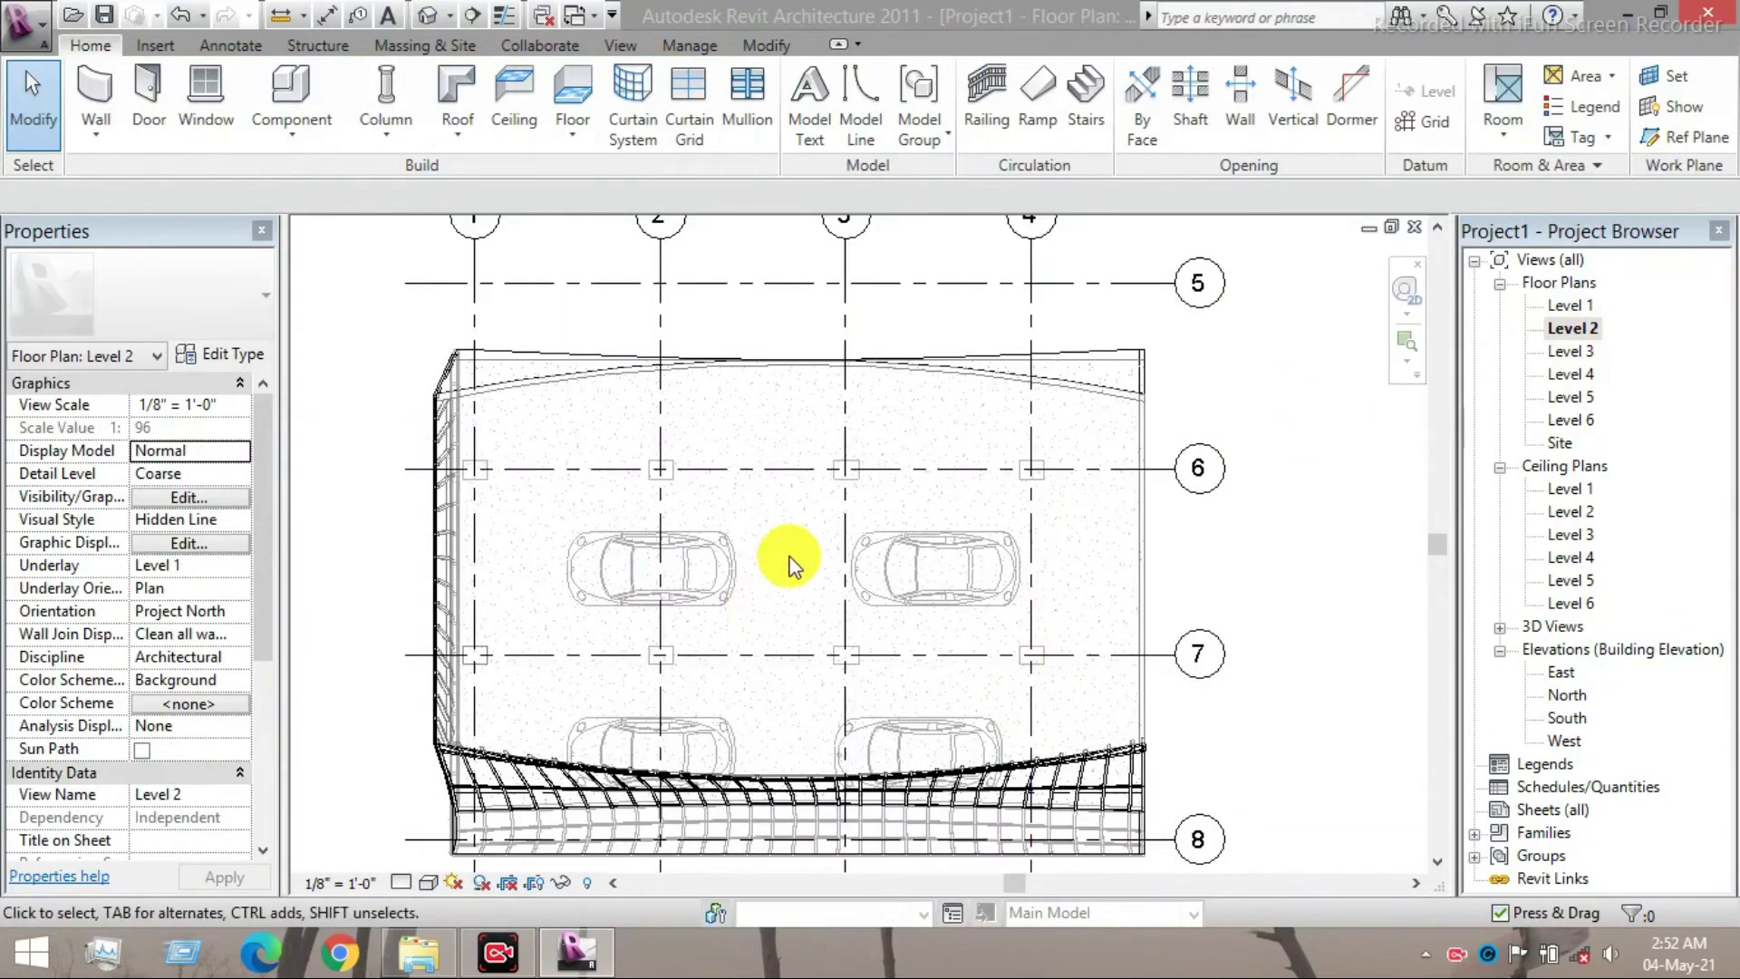
click(307, 149)
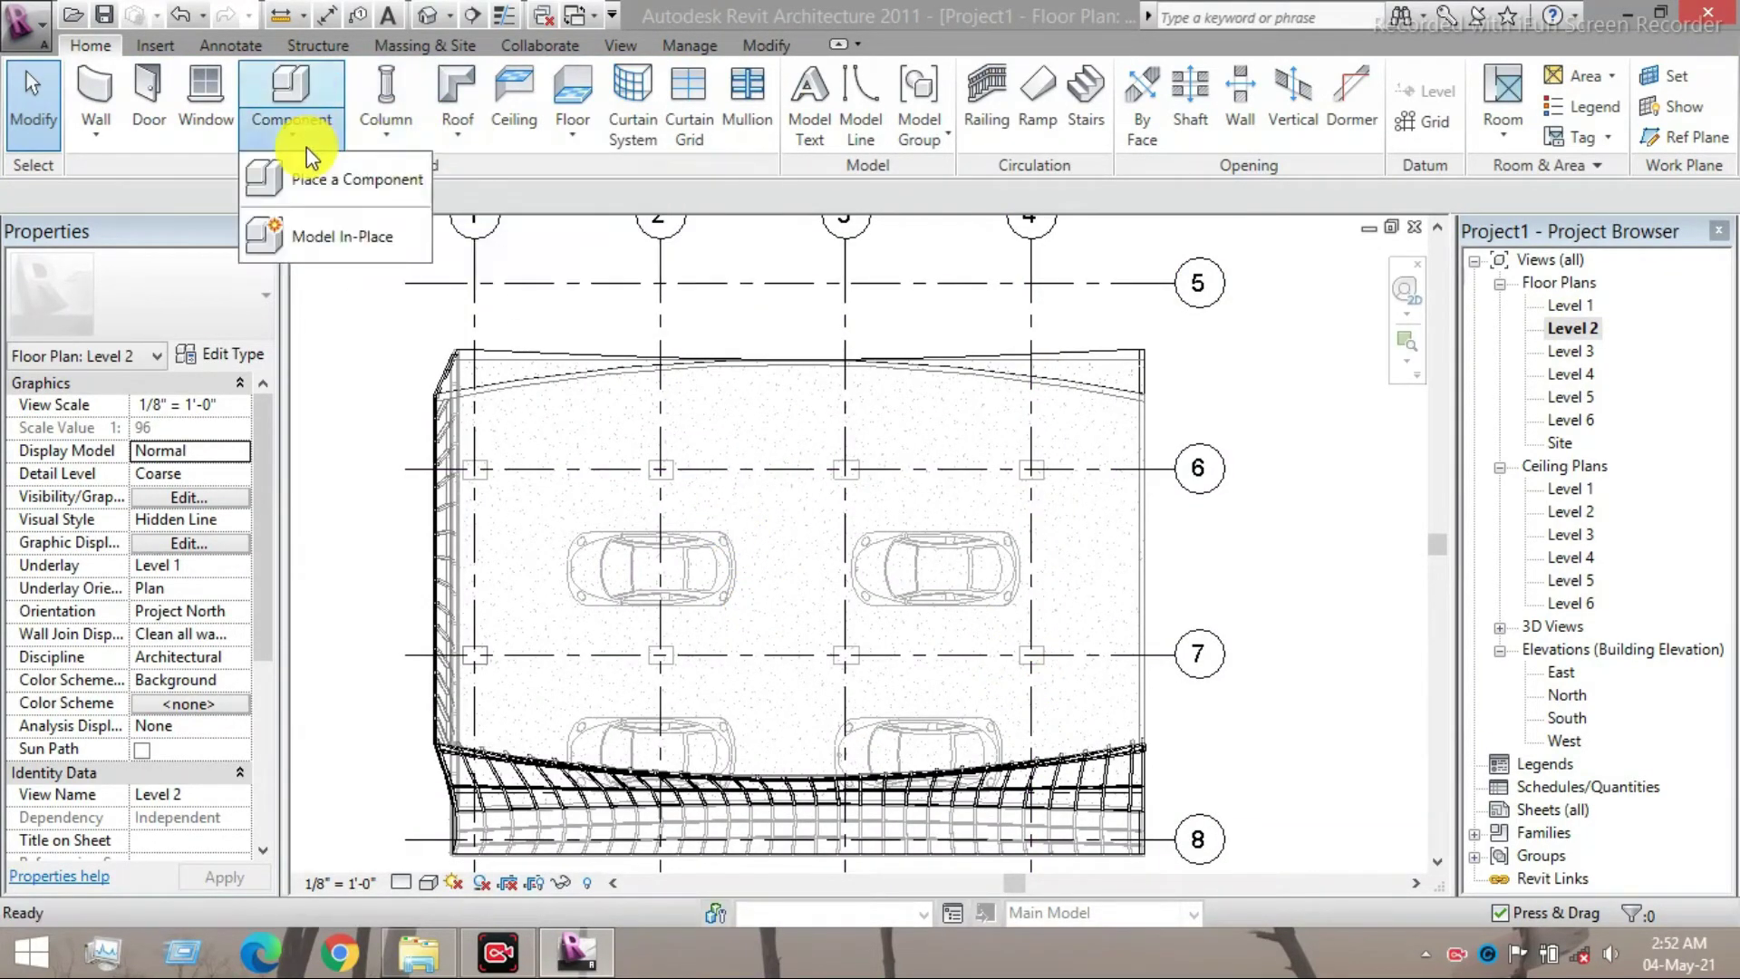
click(322, 177)
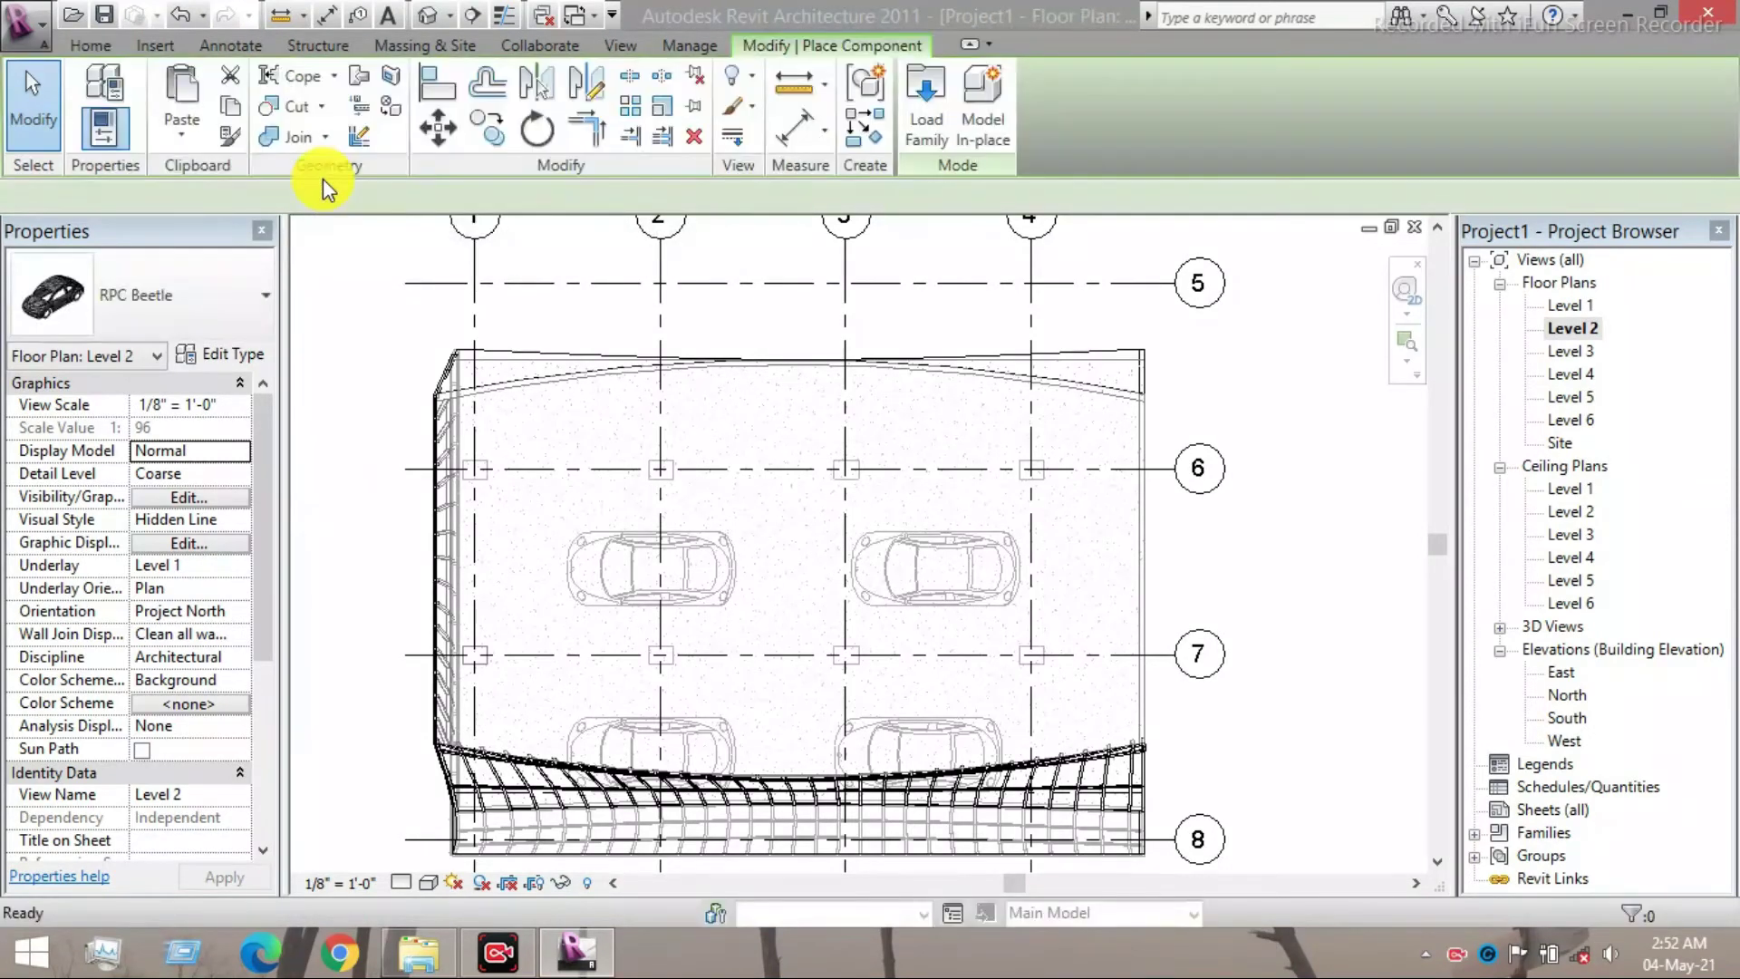
click(255, 283)
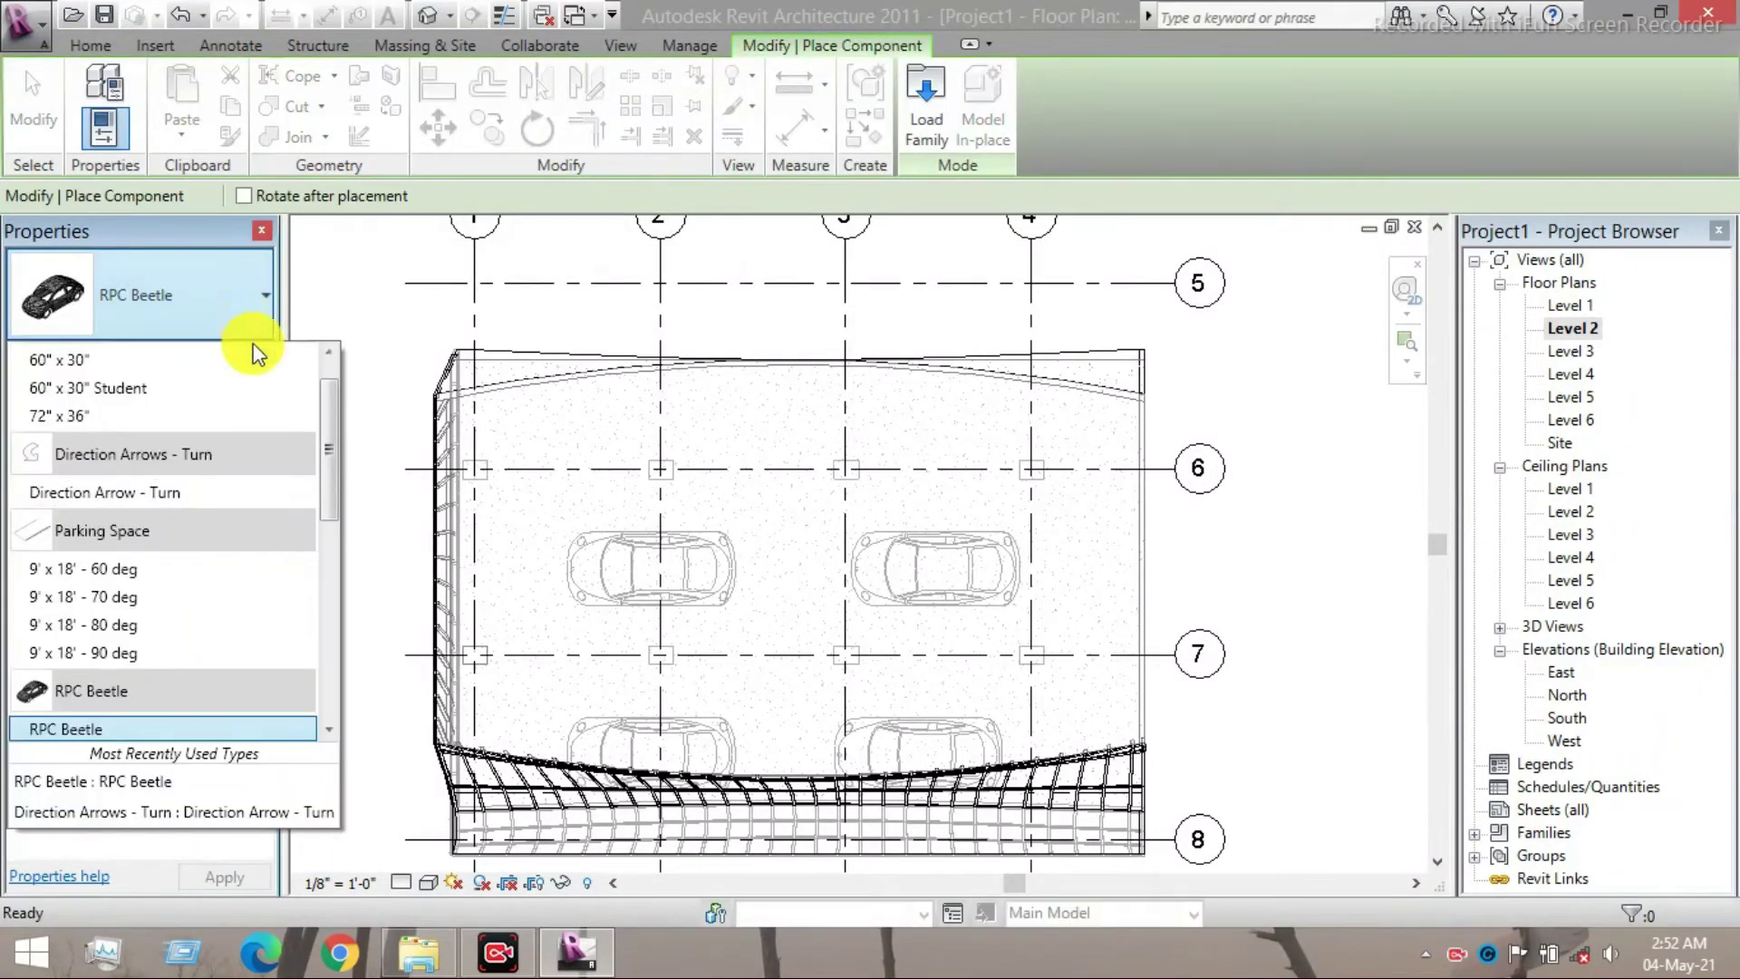
drag(332, 469, 362, 417)
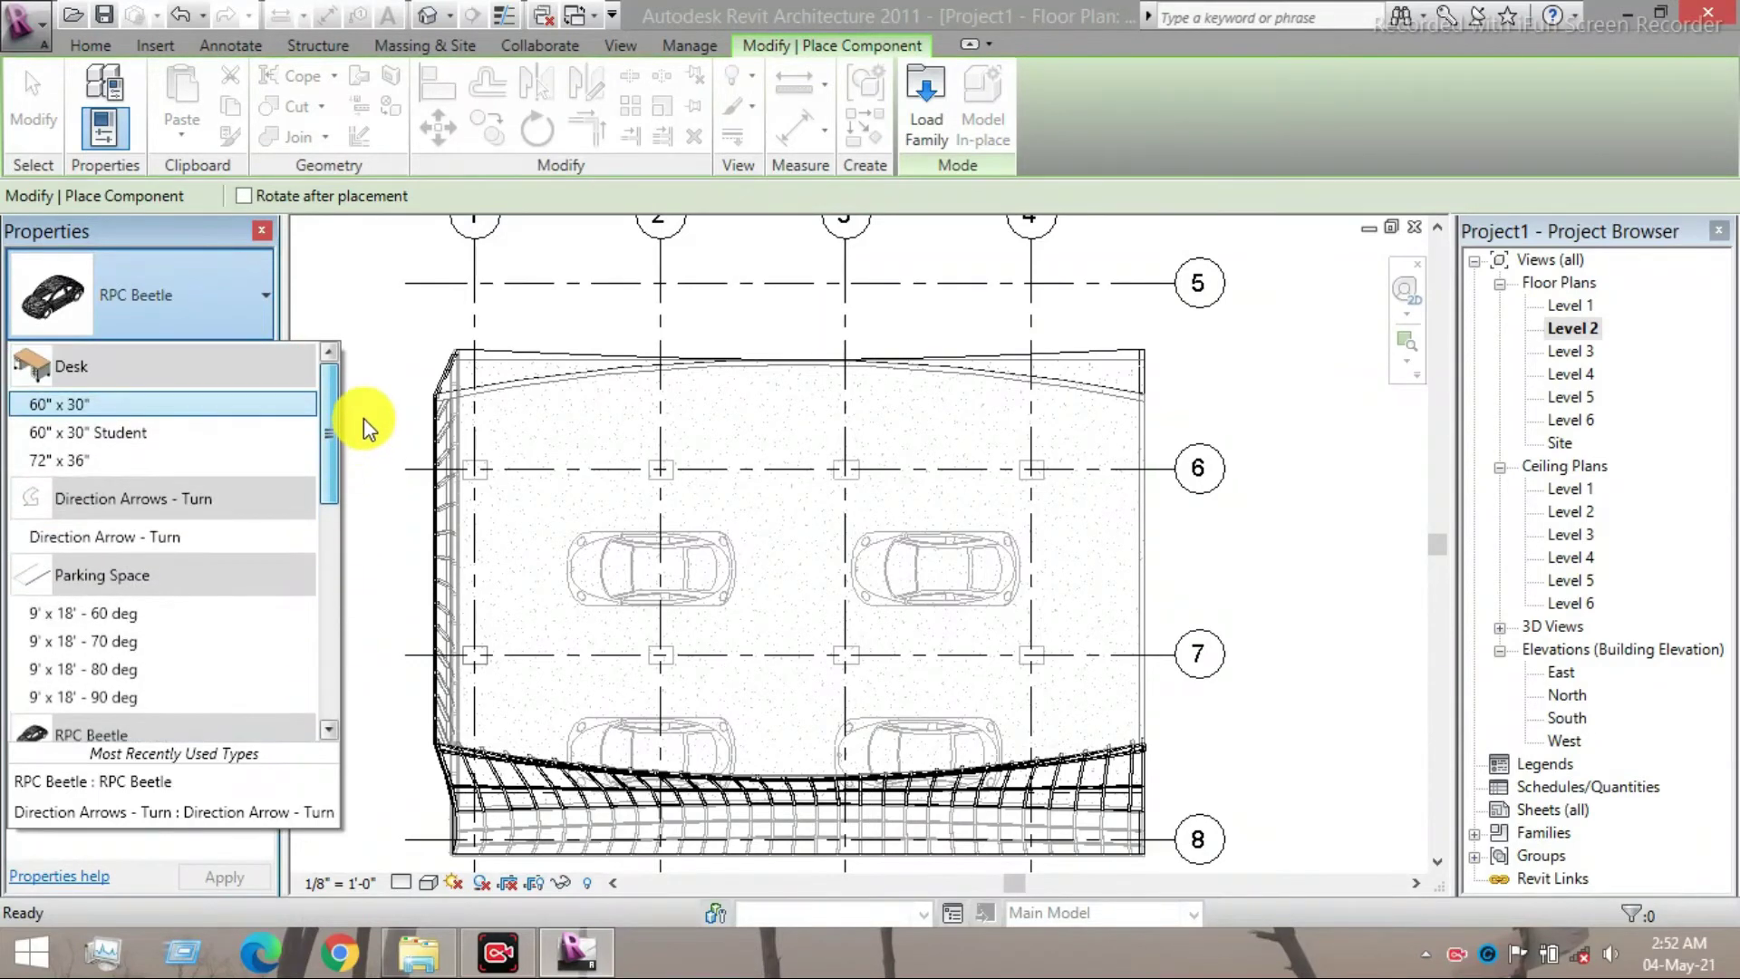
click(220, 467)
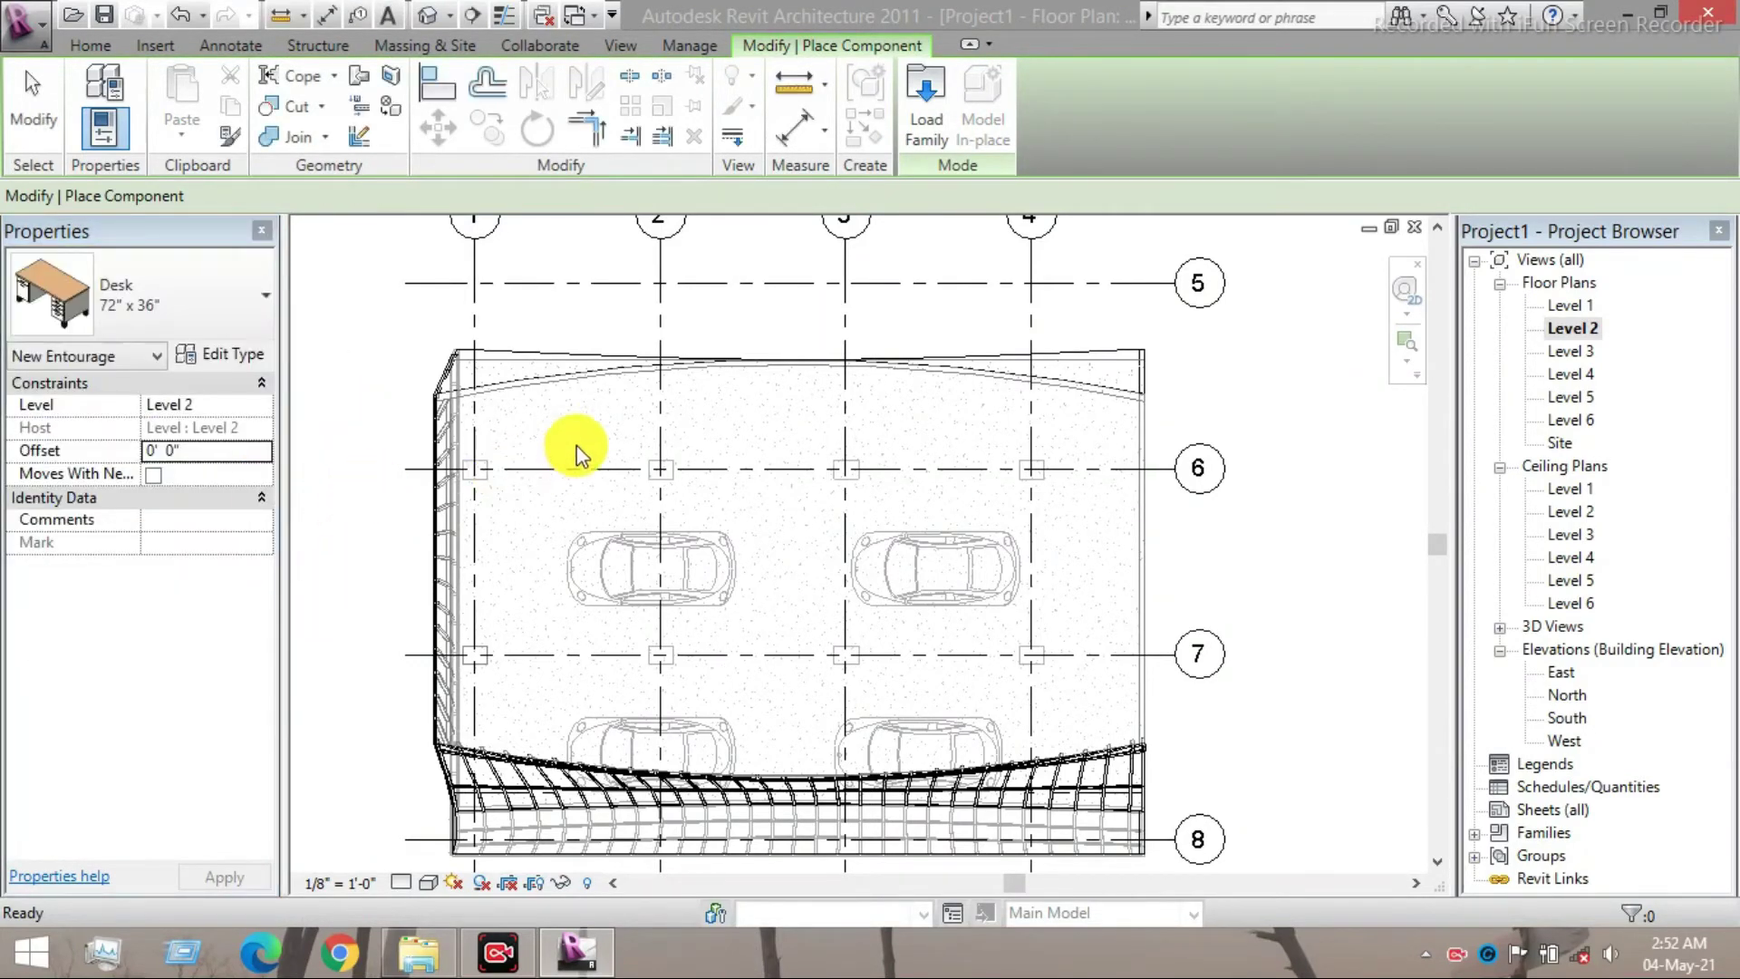
- Place seven 72" x 36" desks on Level 2: three near grid 2, three near grid 4 and one near grid 3
click(569, 505)
click(586, 570)
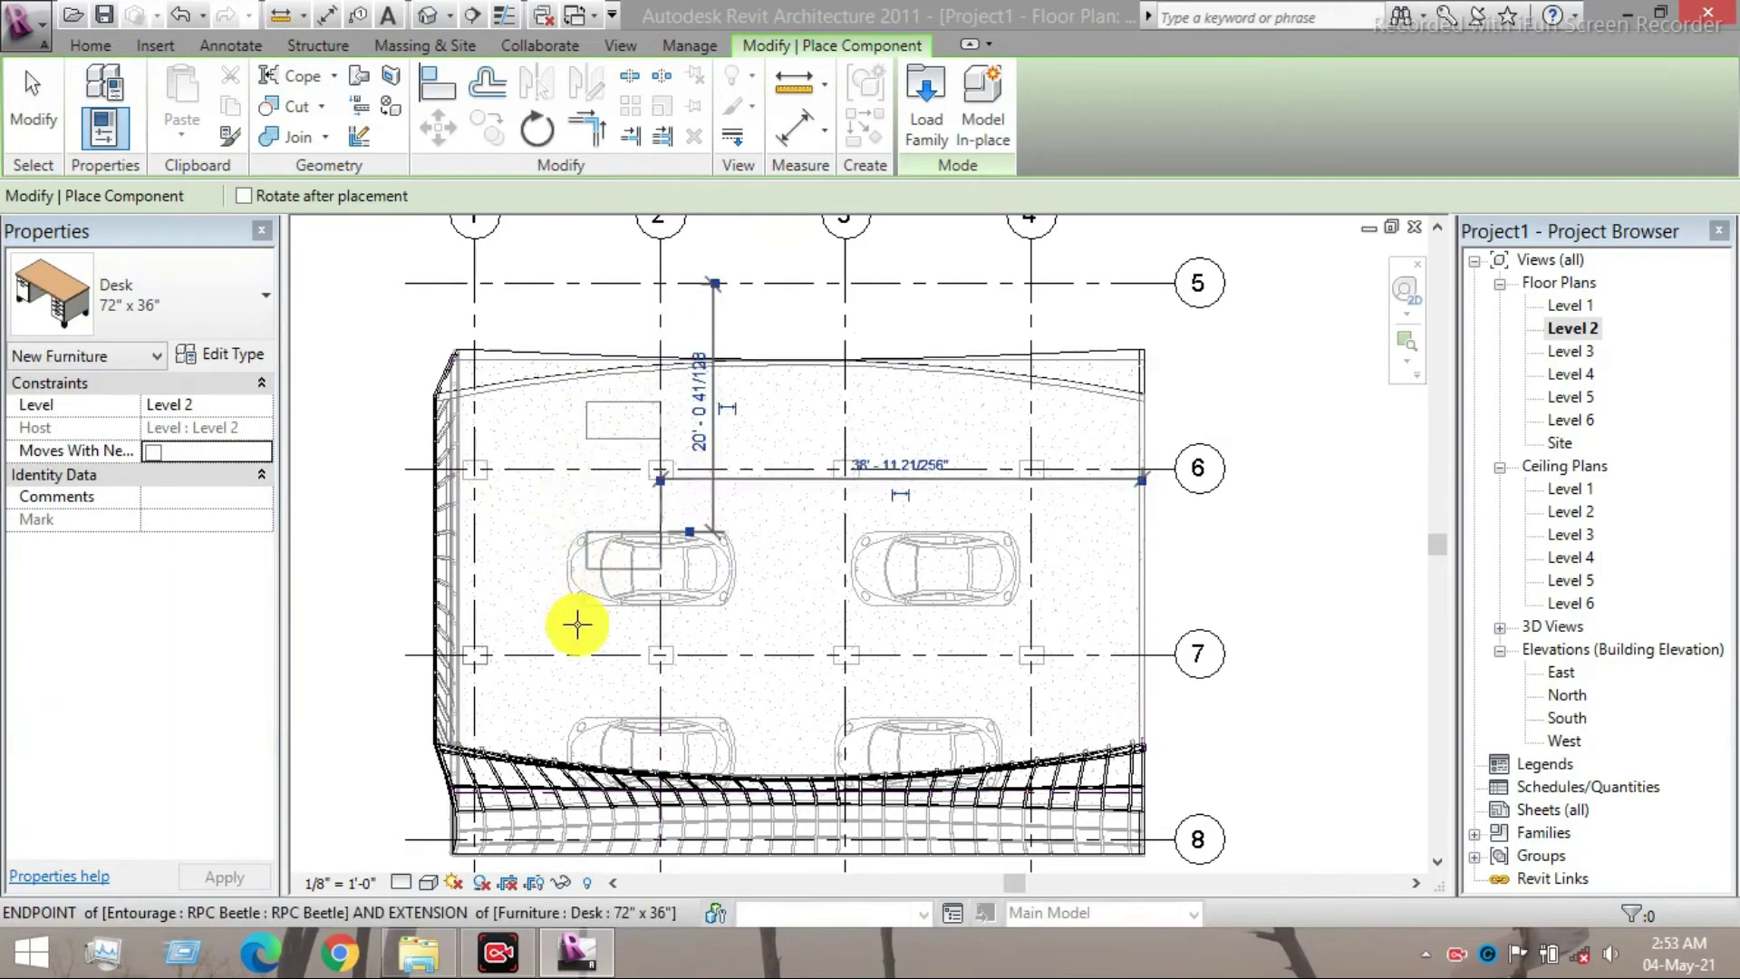
click(608, 692)
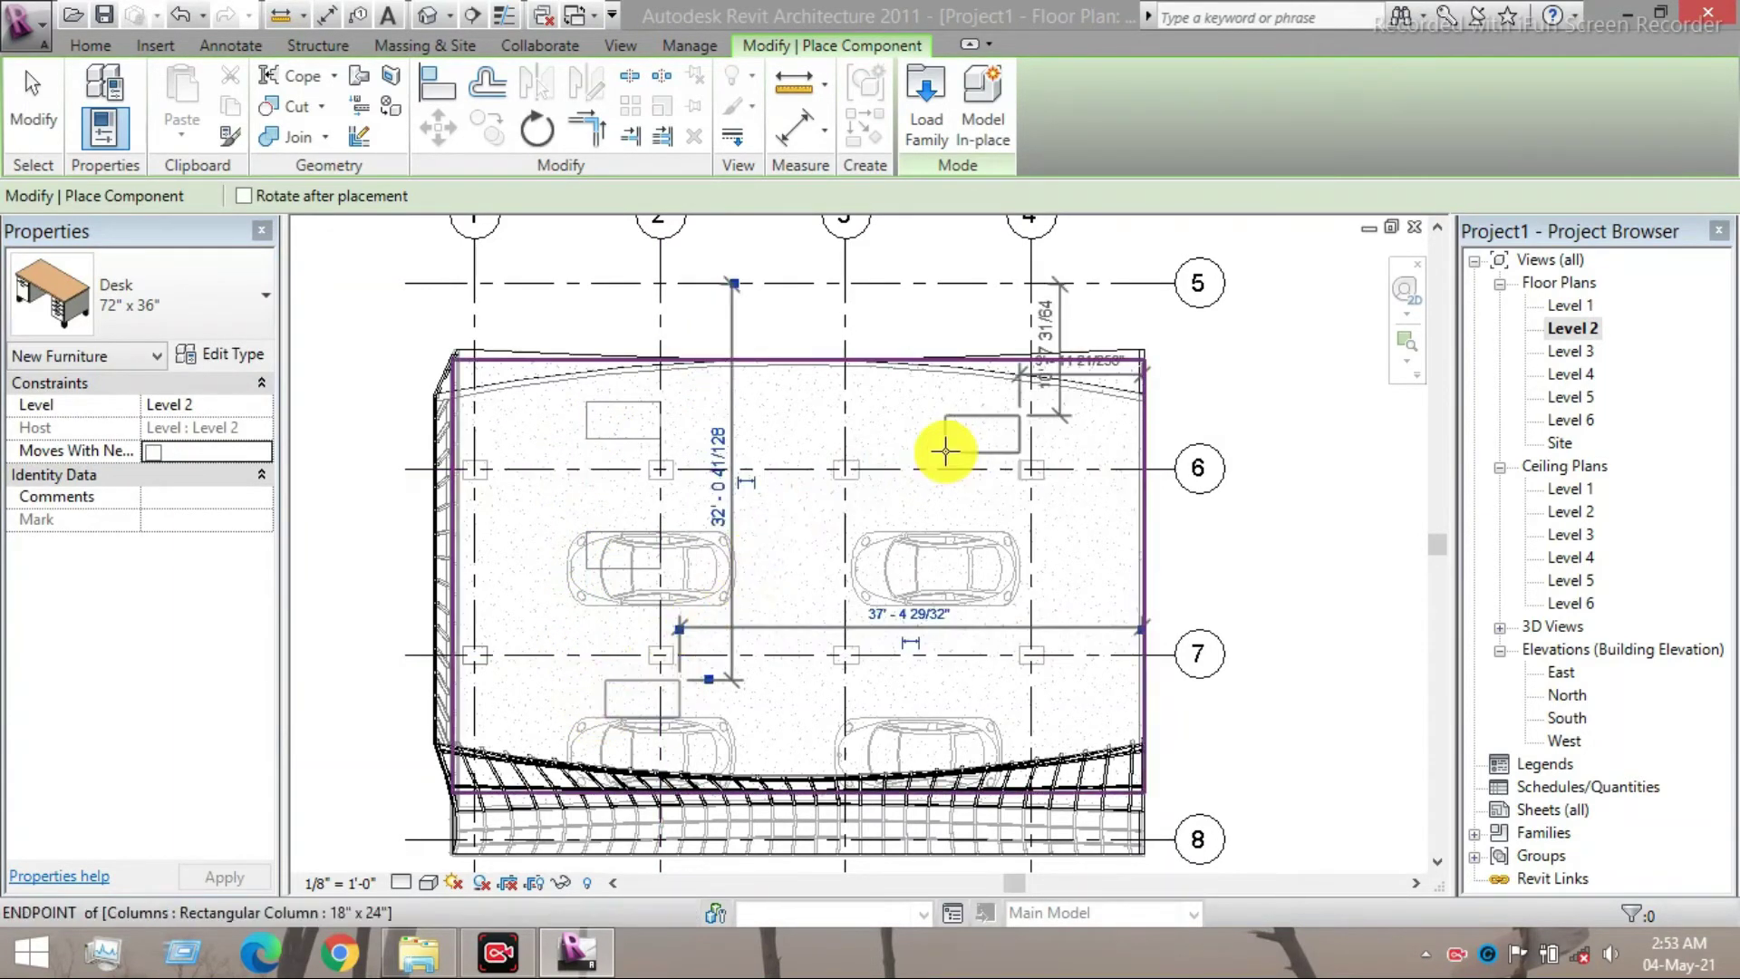
click(945, 435)
click(961, 586)
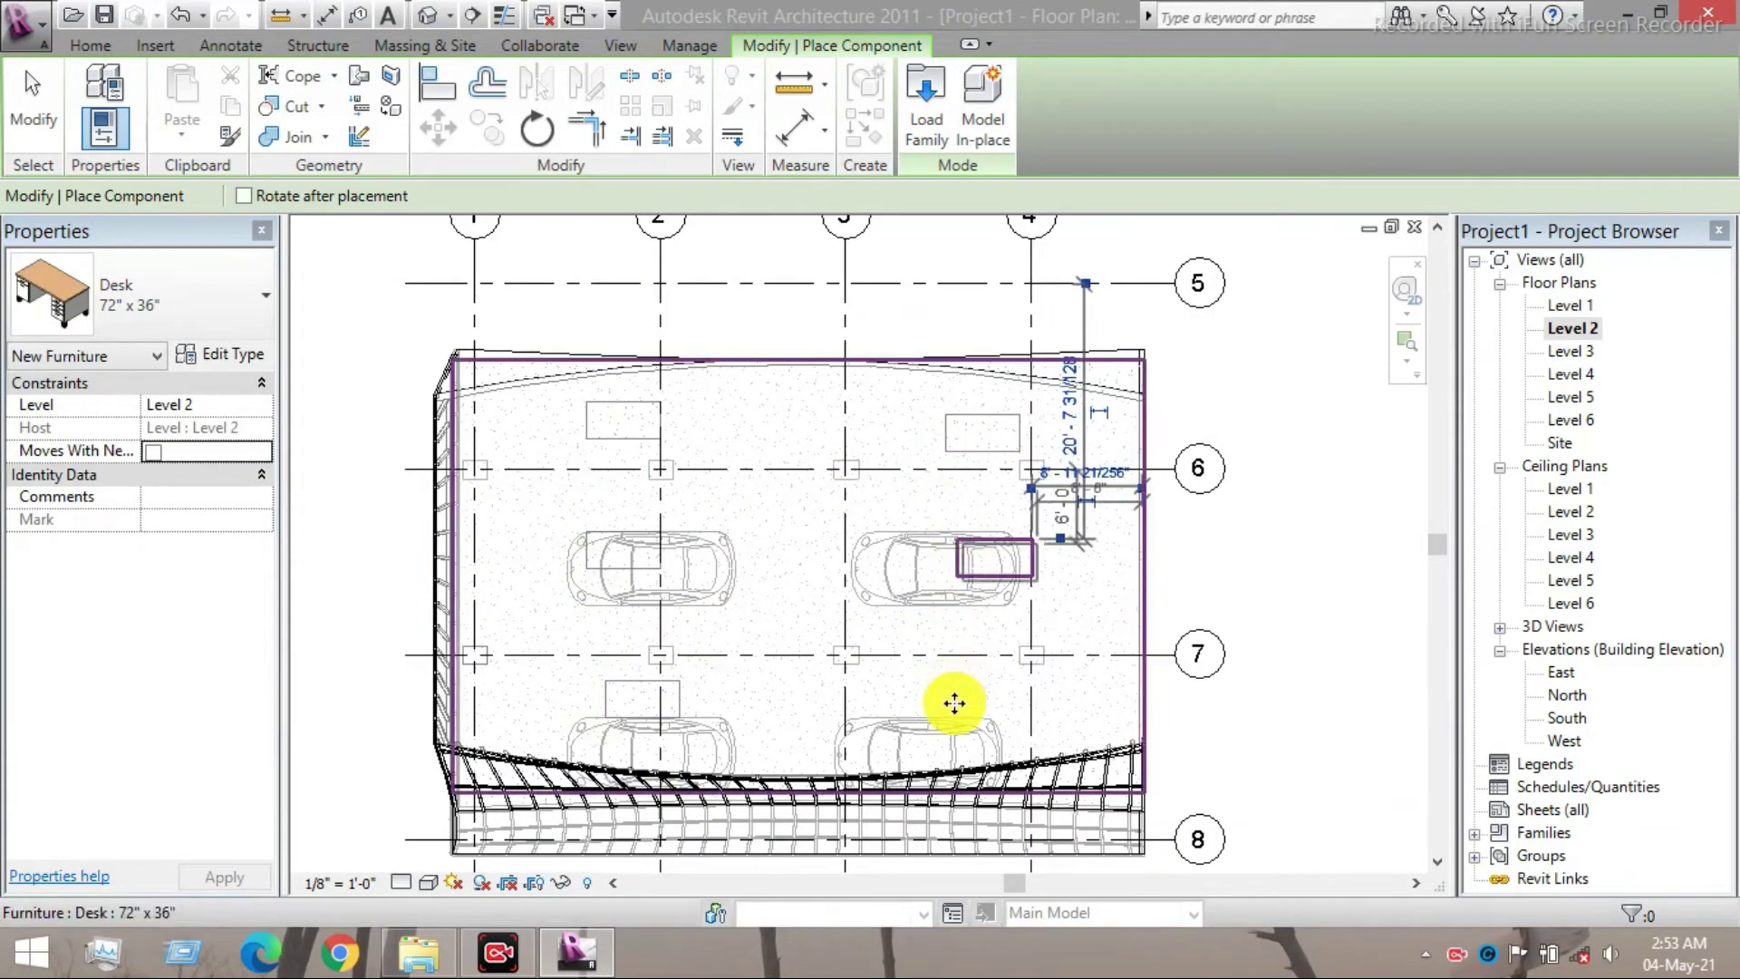
click(950, 702)
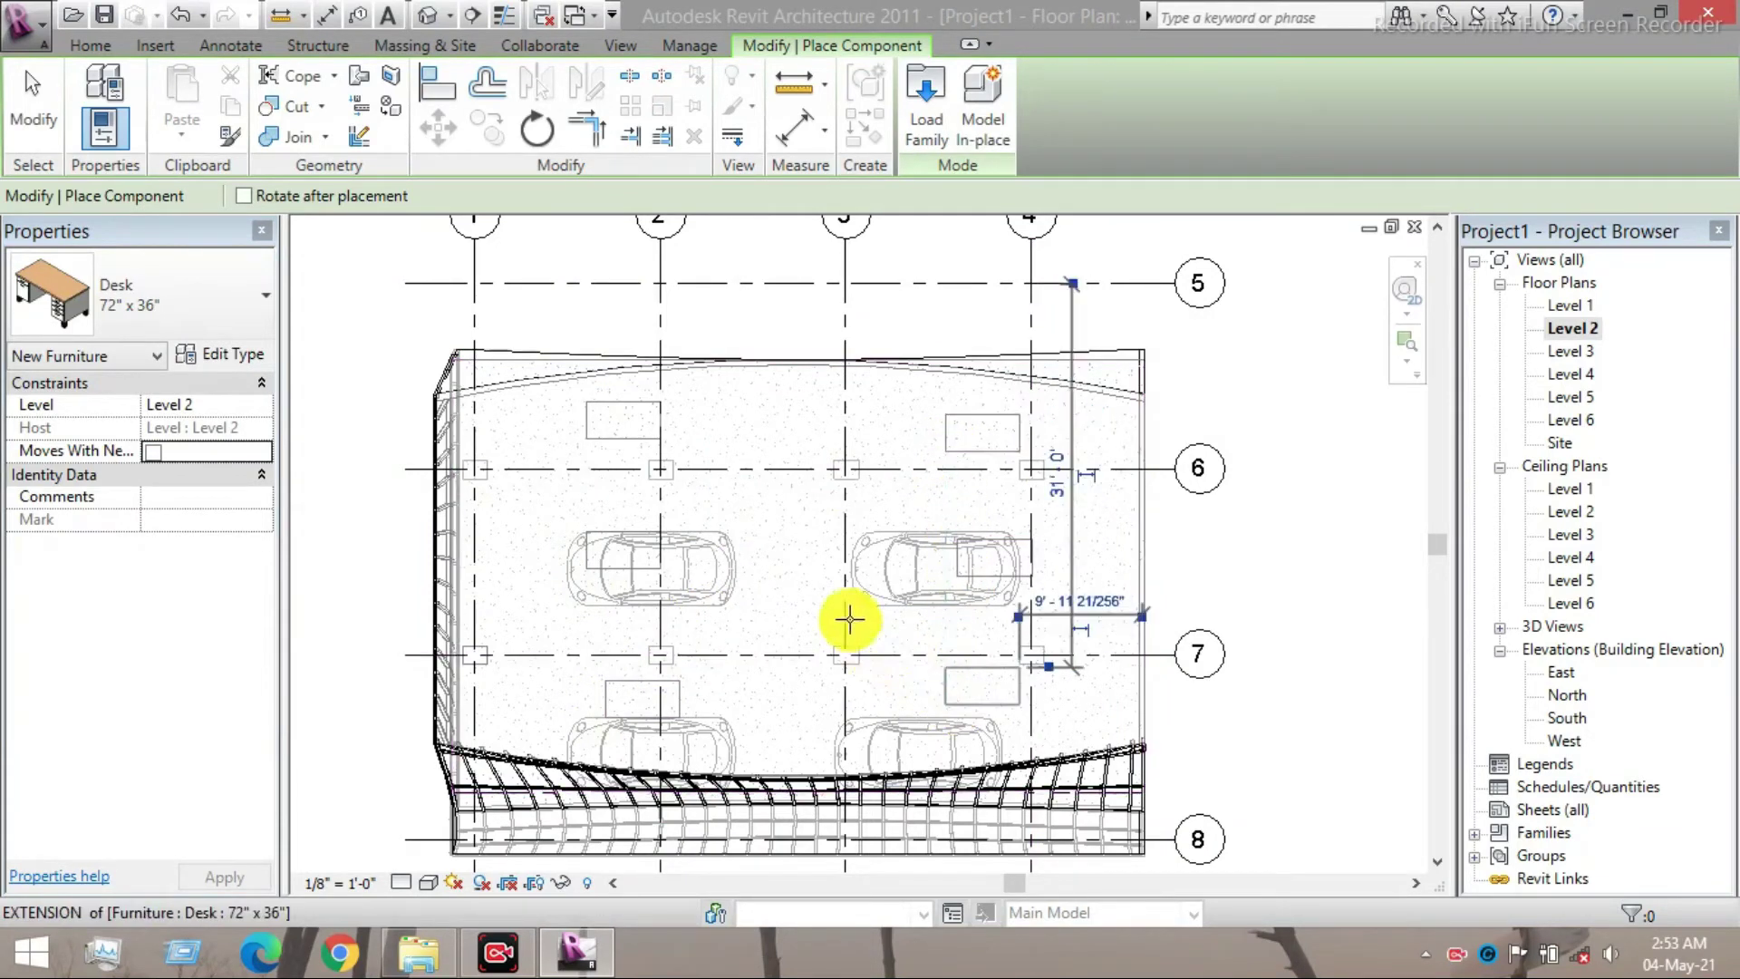
click(792, 567)
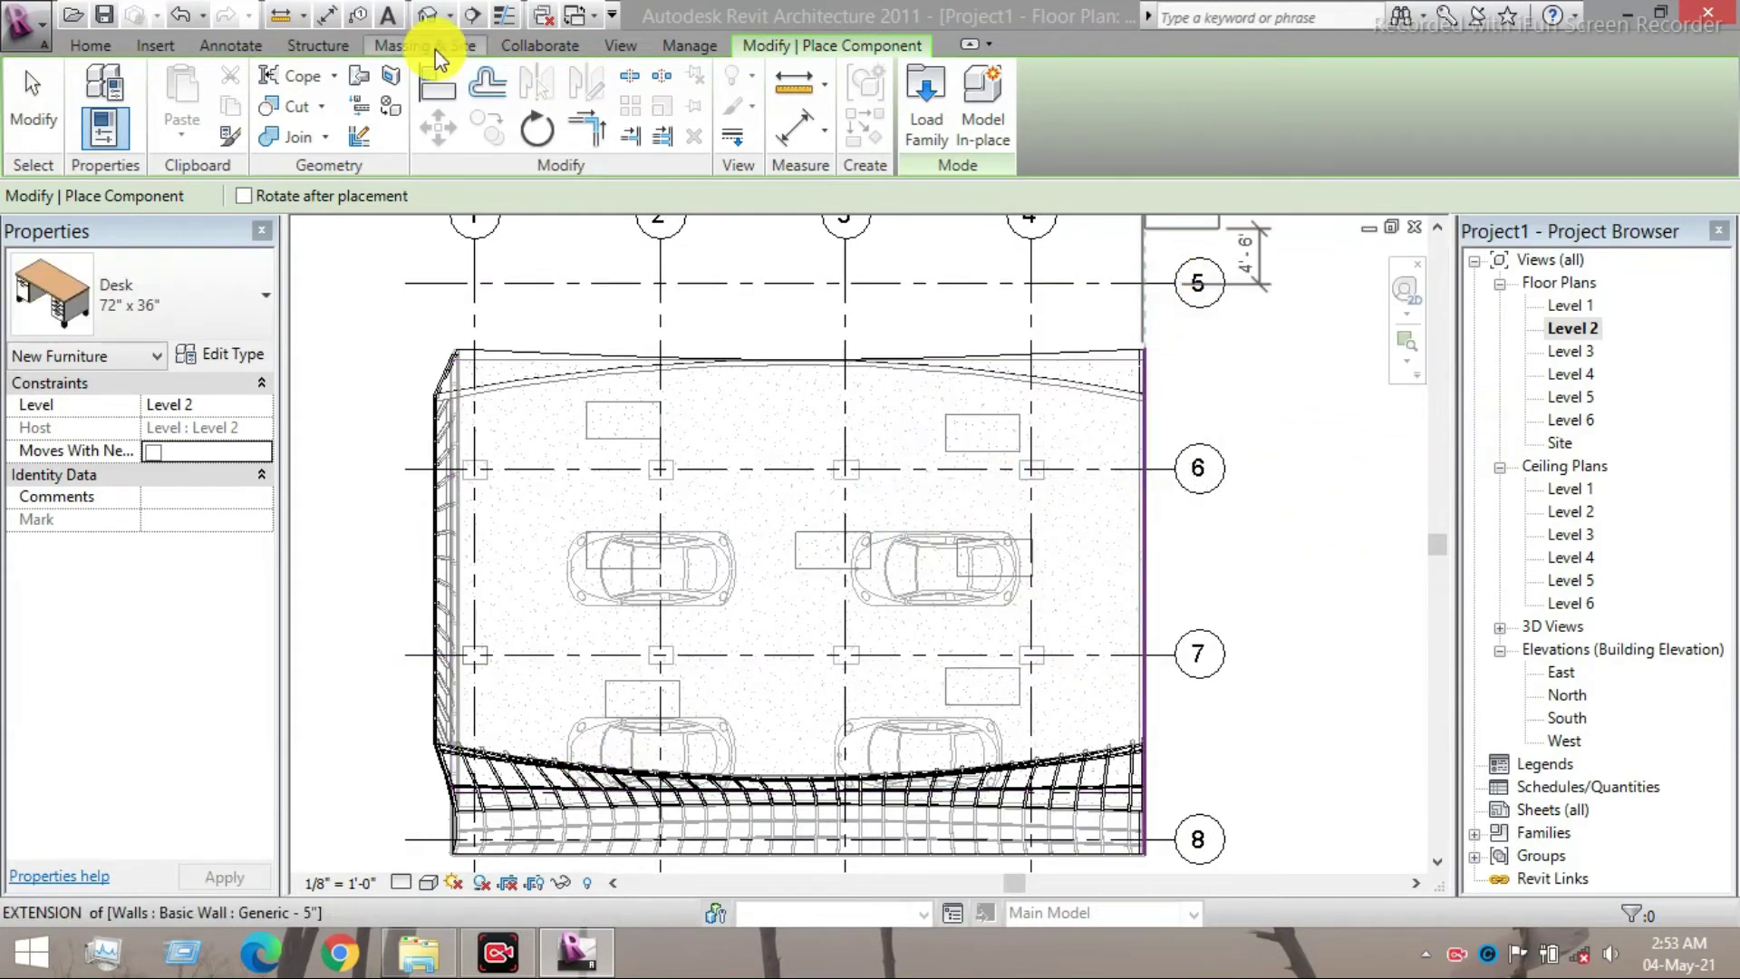
- End component placement and examine the desks through the curtain wall in the 3D view
click(427, 18)
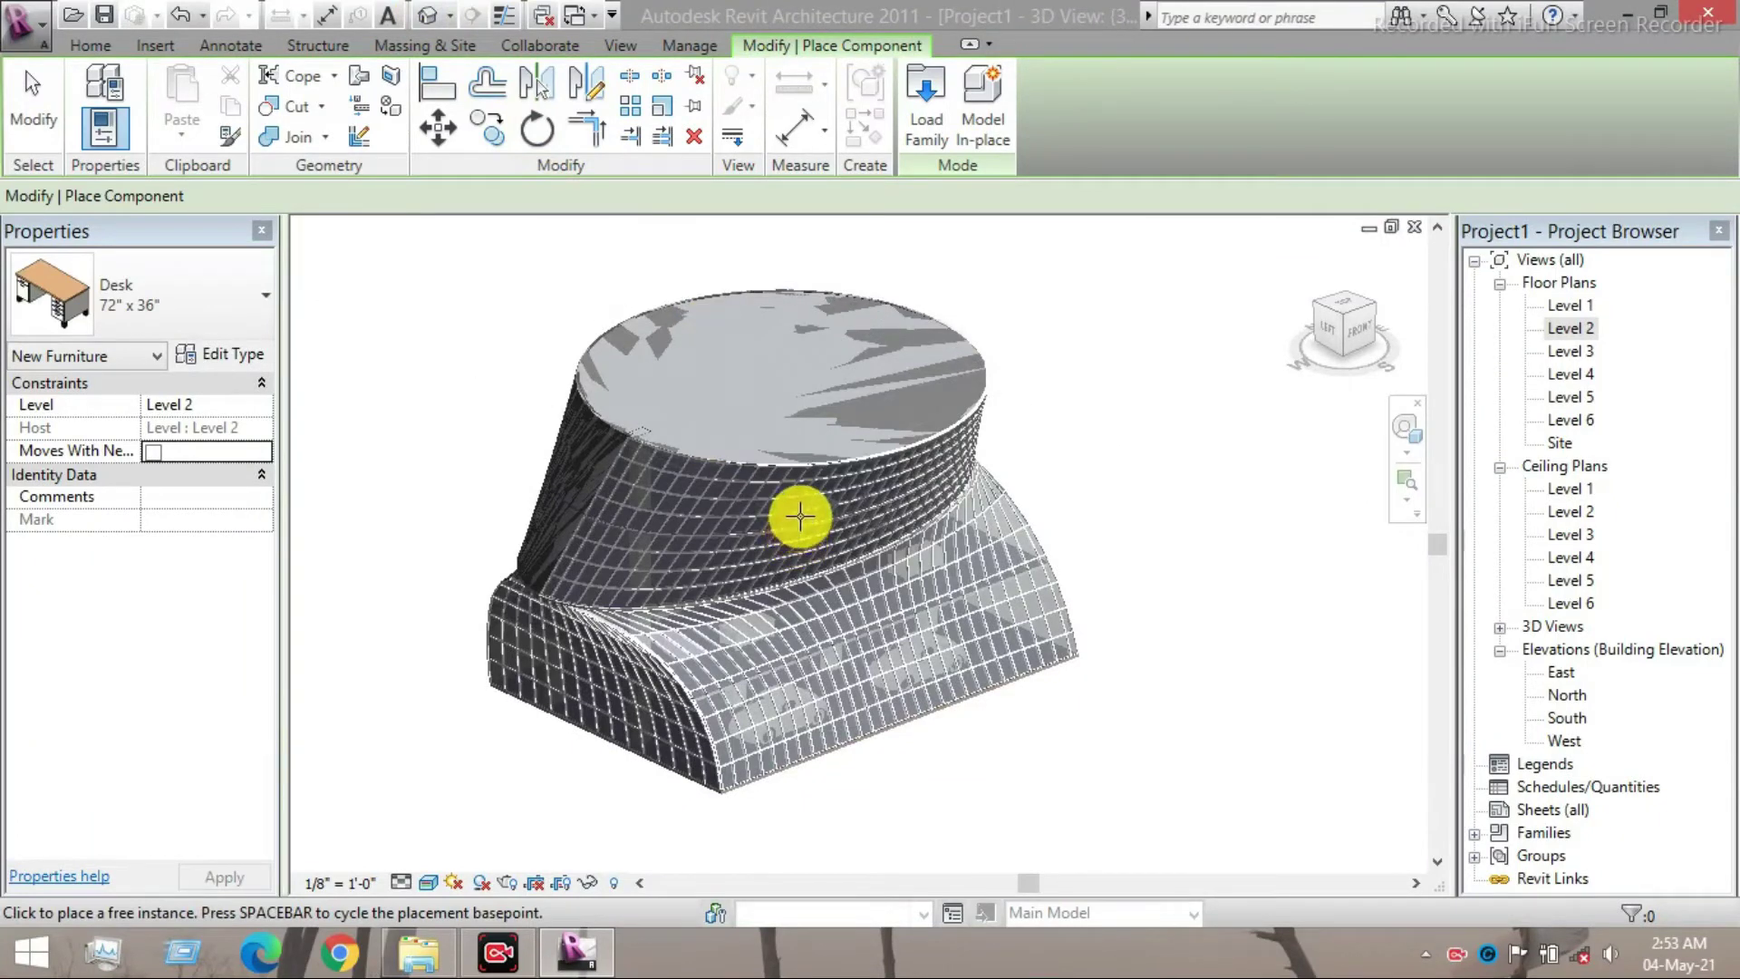
key(Escape)
key(Escape)
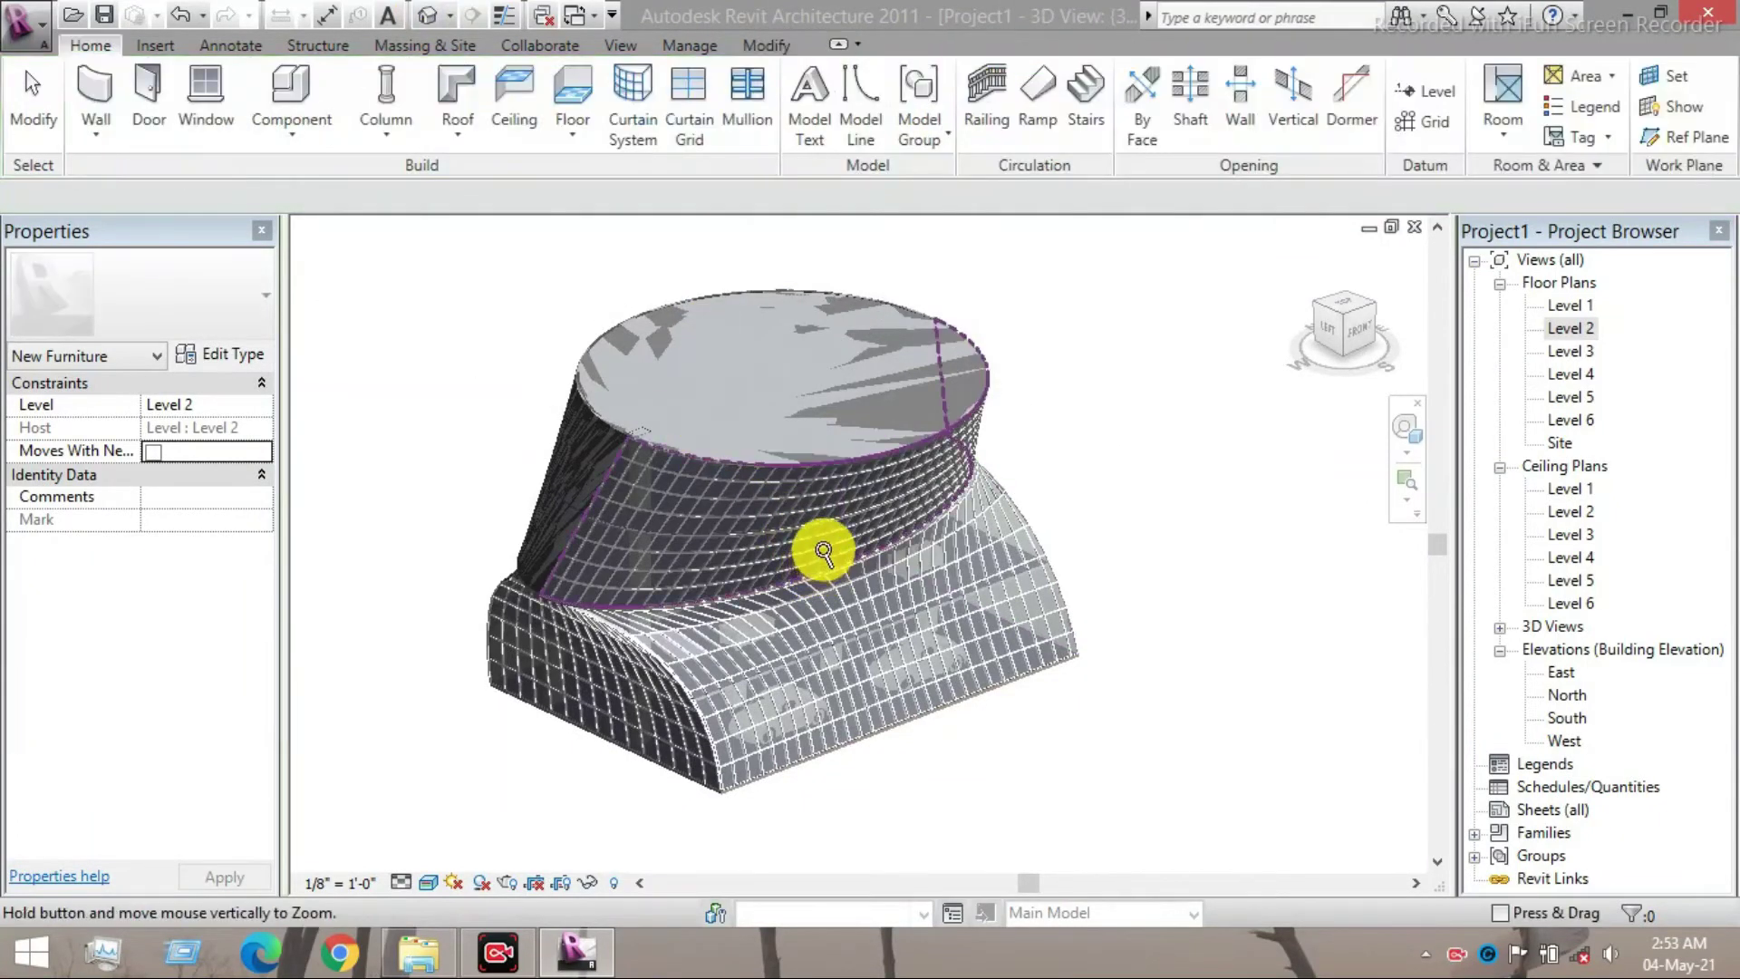
scroll(823, 551, down, 2)
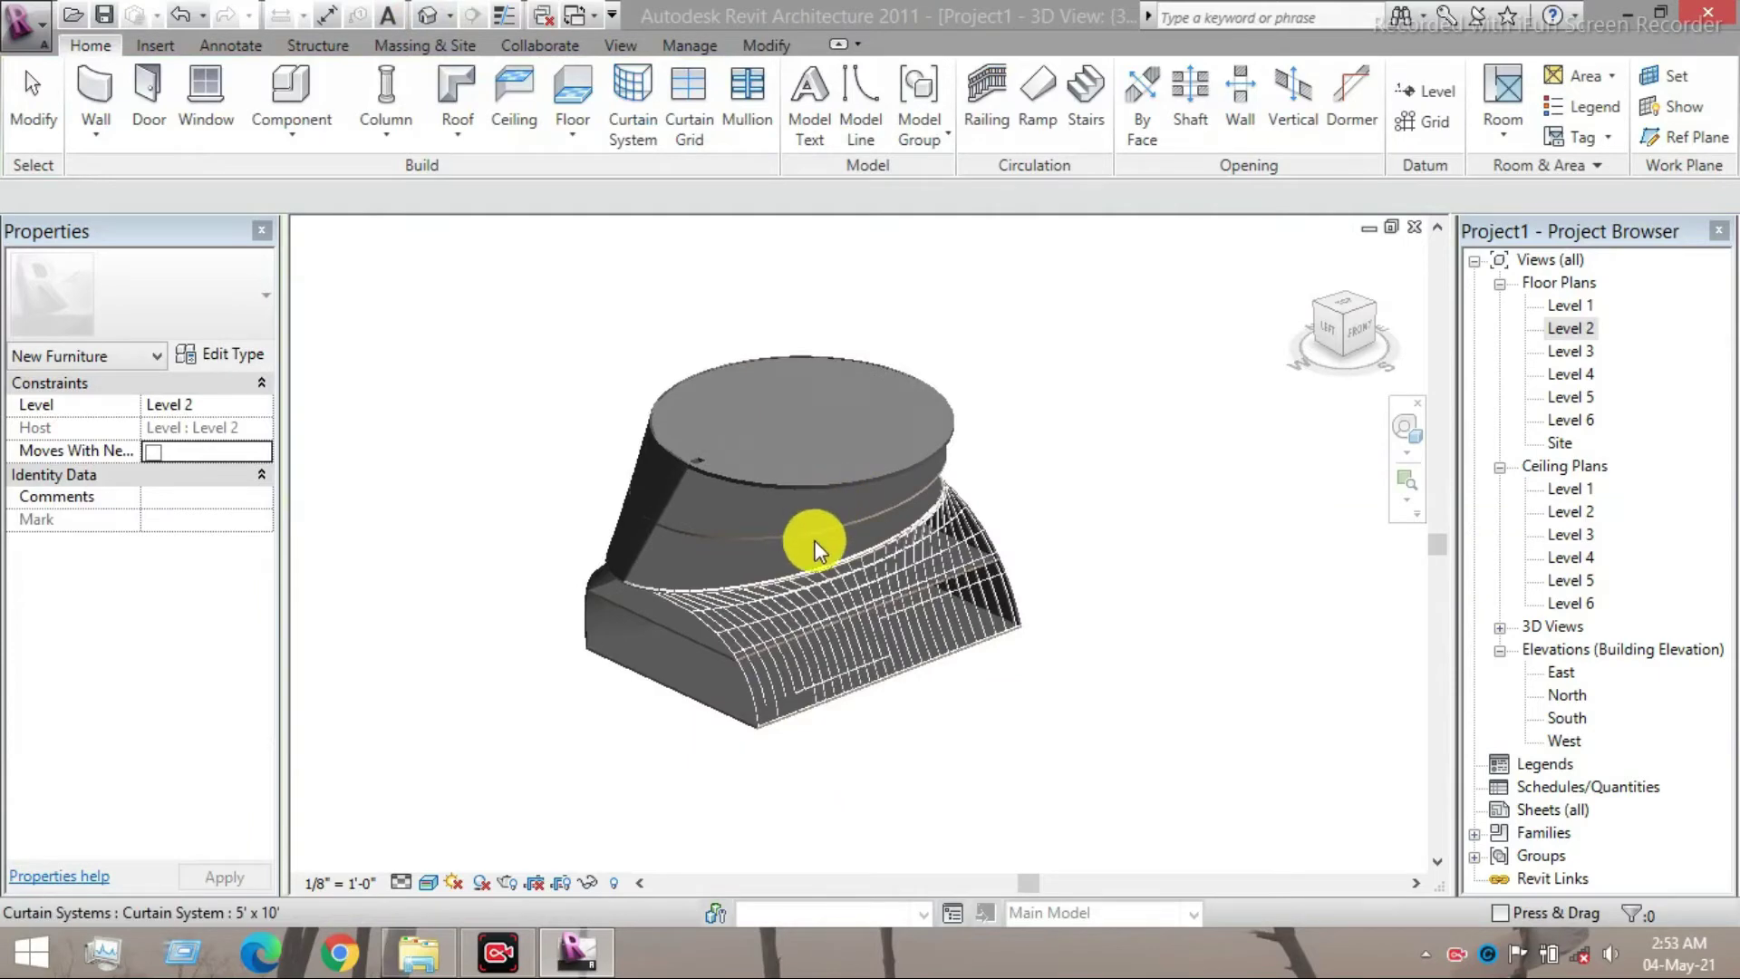
mouse_move(818, 549)
shift+middle_down()
mouse_move(855, 446)
mouse_move(830, 529)
shift+middle_up()
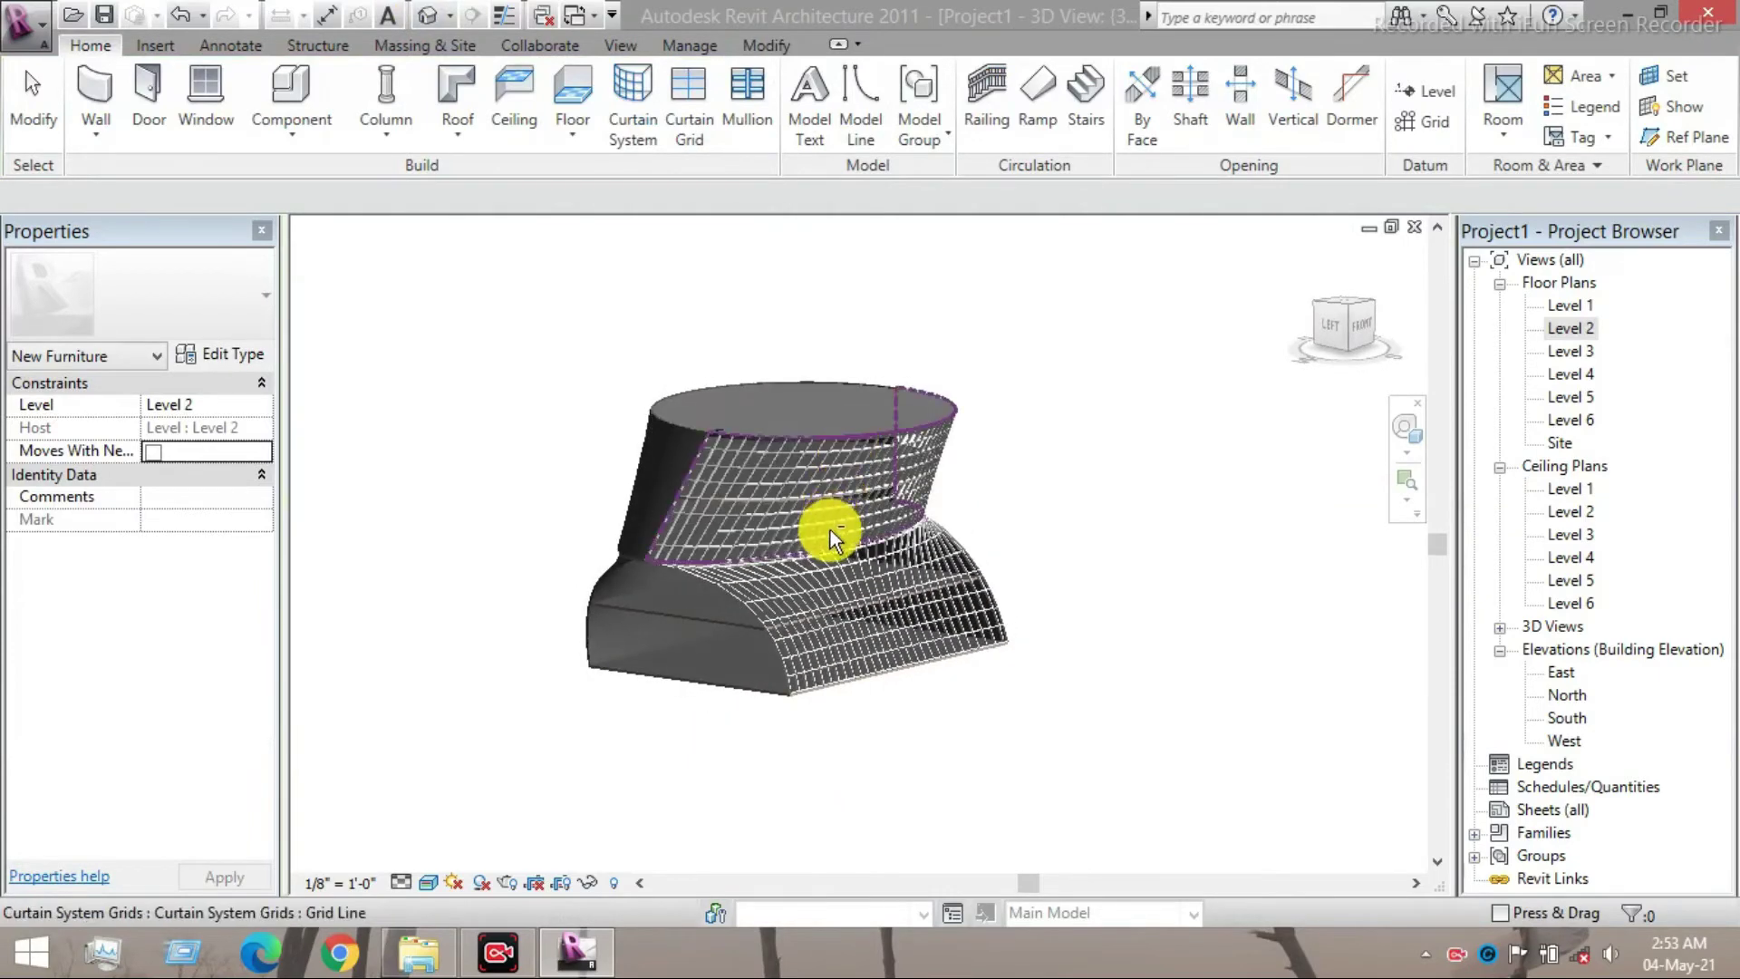
scroll(831, 585, up, 6)
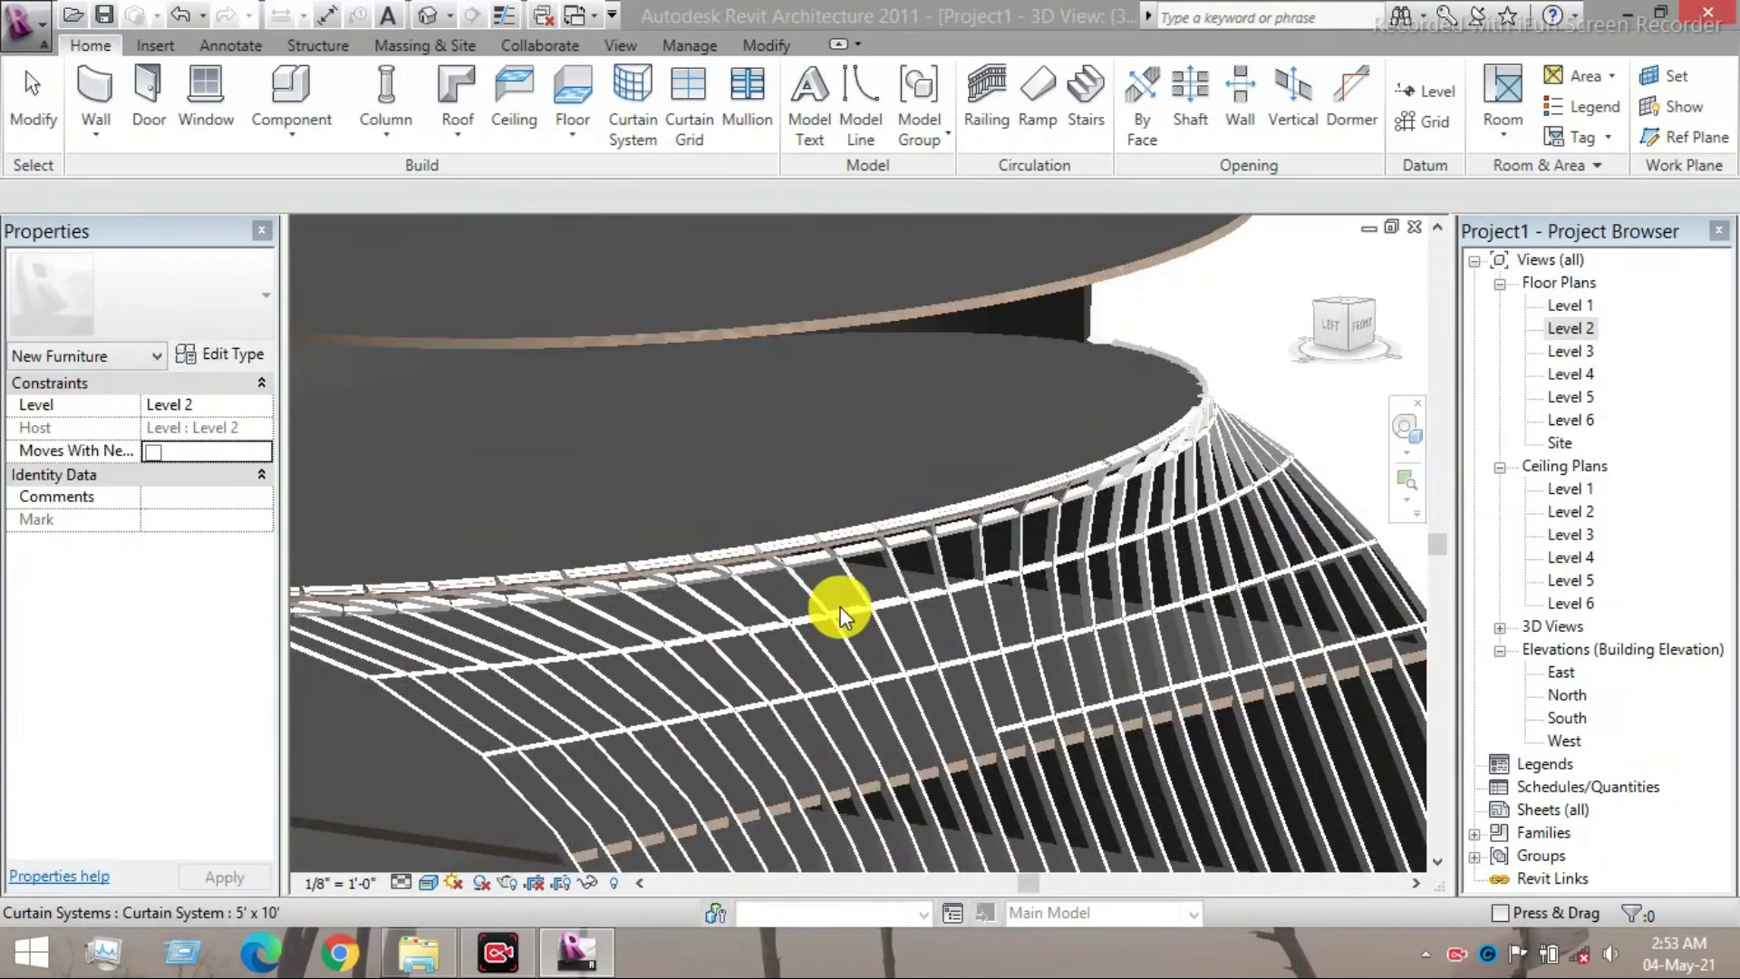
scroll(835, 605, down, 3)
scroll(999, 631, up, 5)
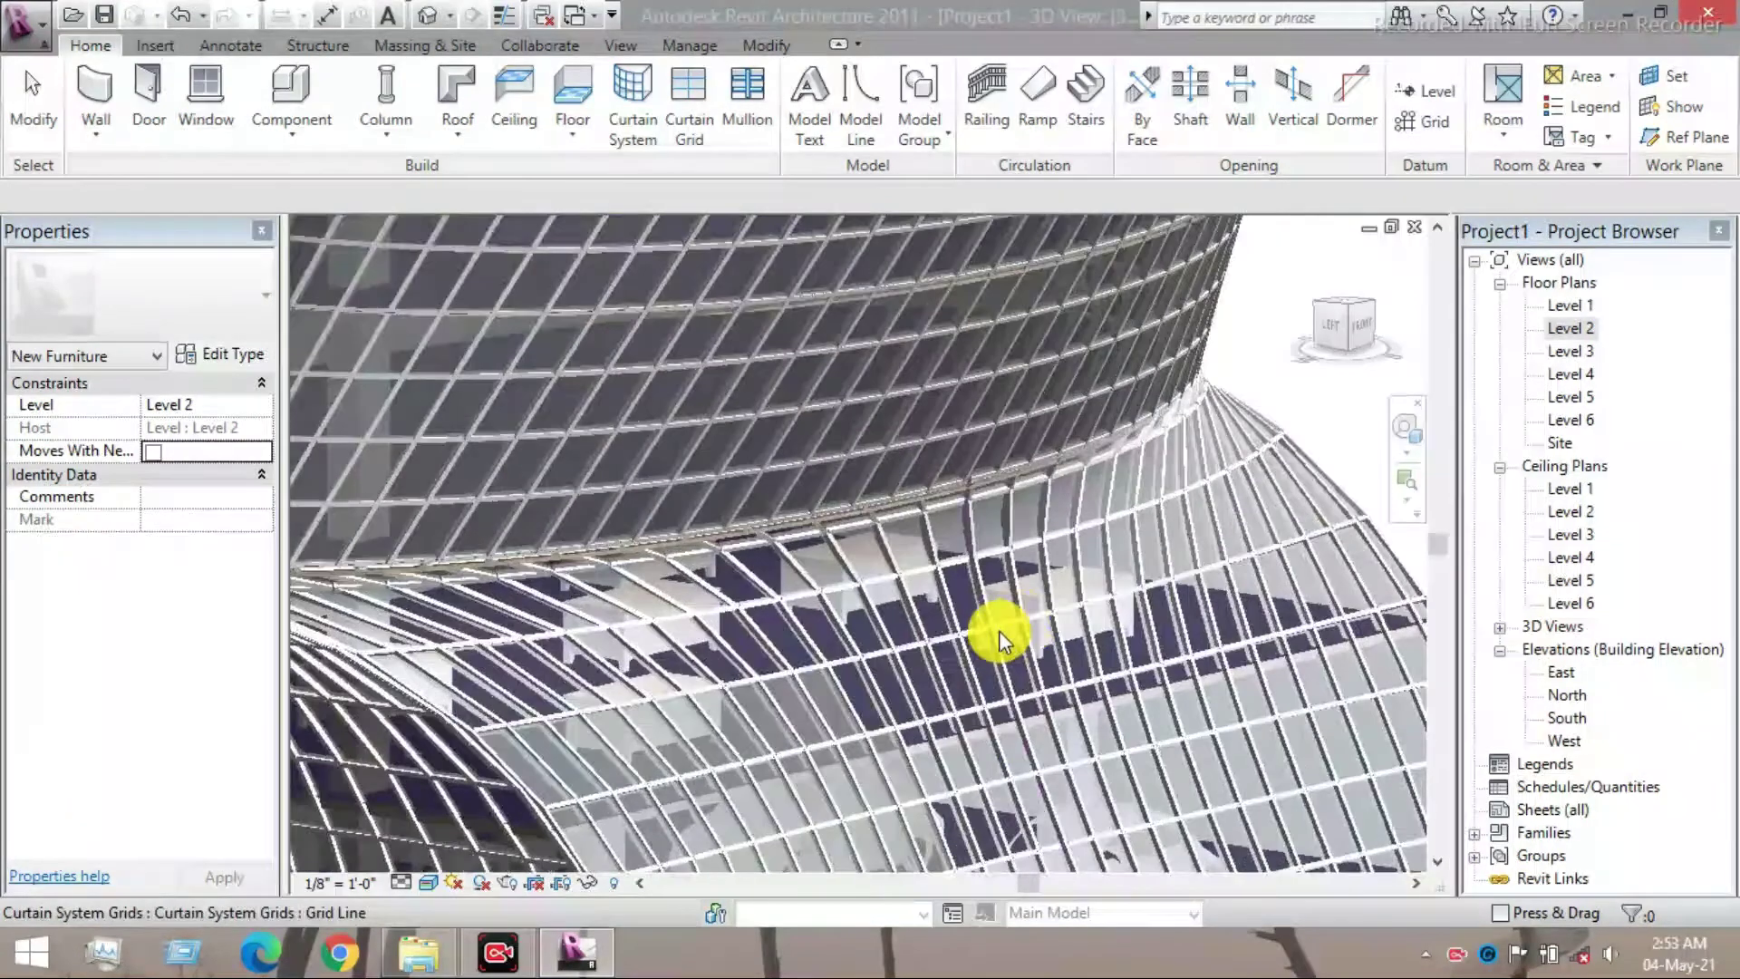
scroll(1064, 611, down, 2)
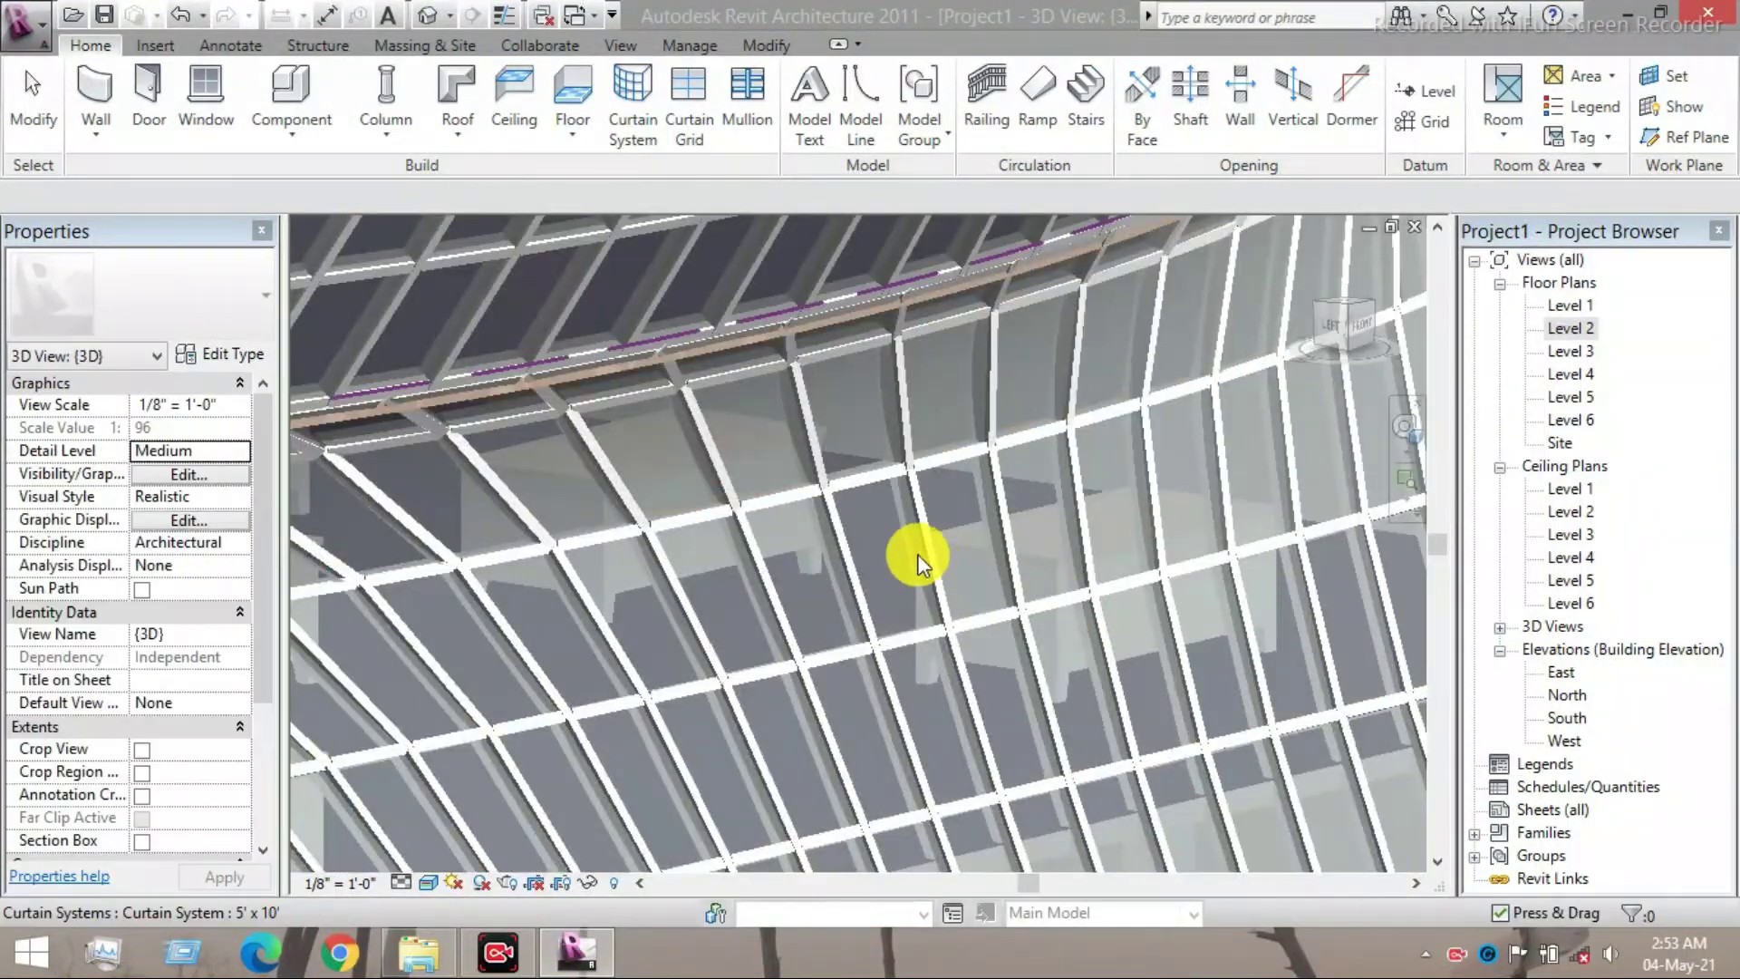
scroll(916, 550, down, 5)
scroll(916, 535, down, 6)
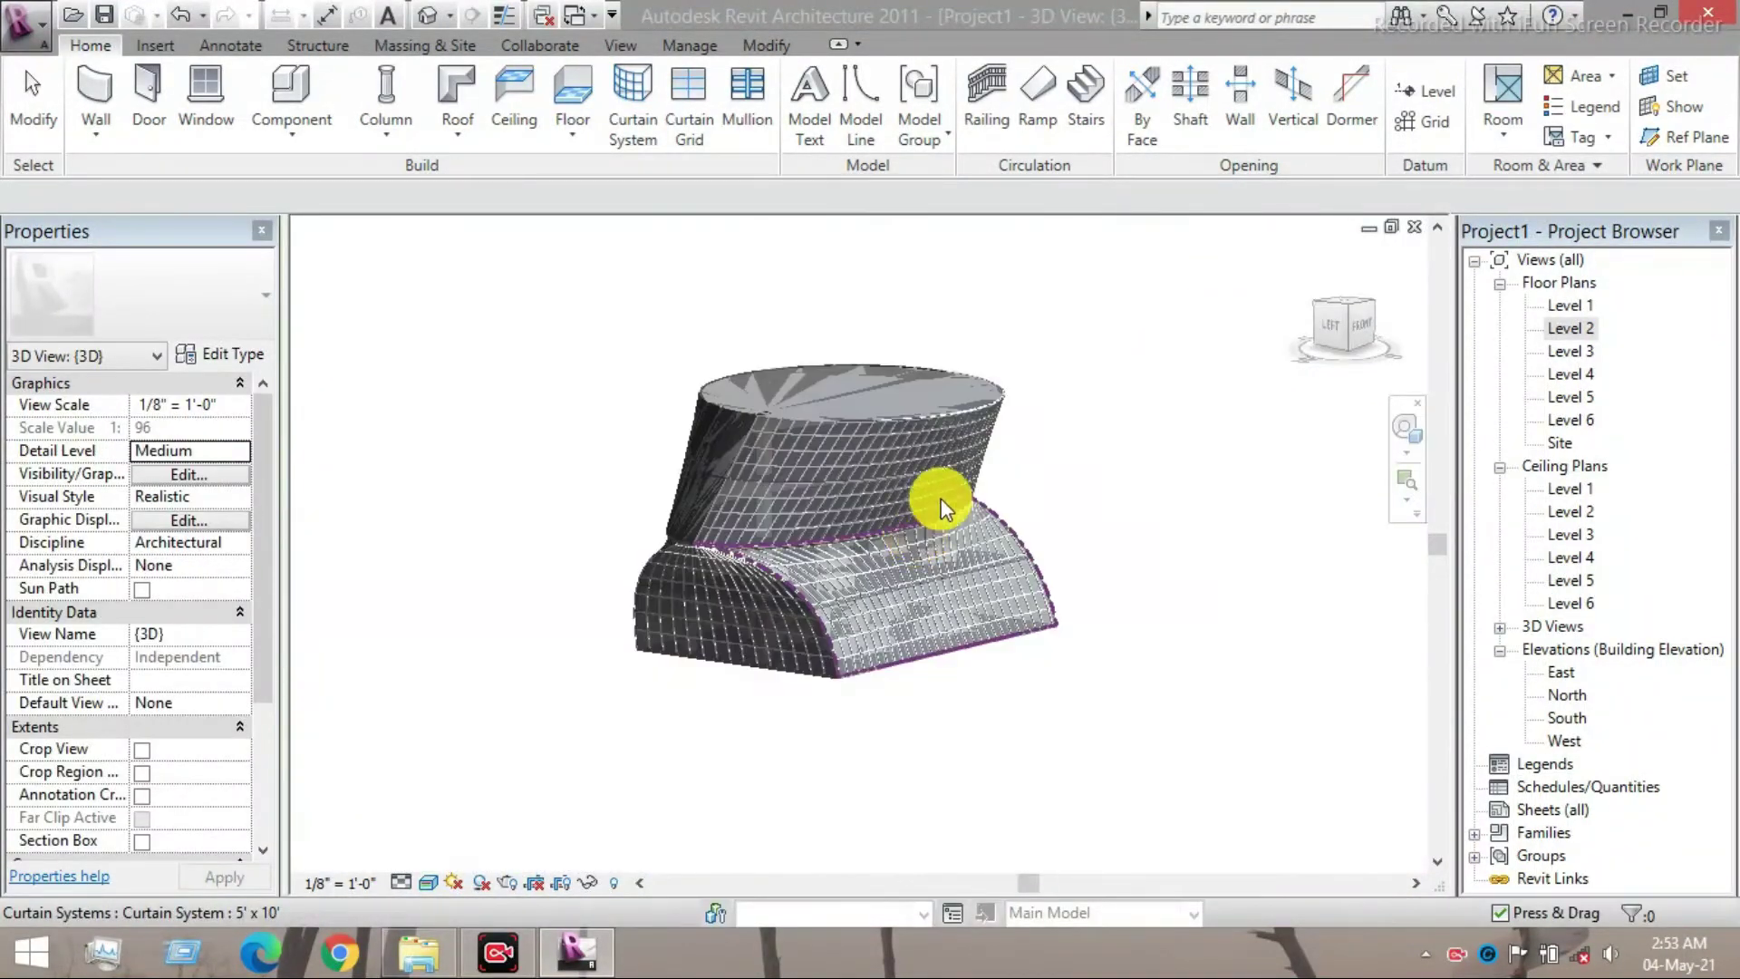
- View the building from the front in 3D and select all of its elements
click(1361, 328)
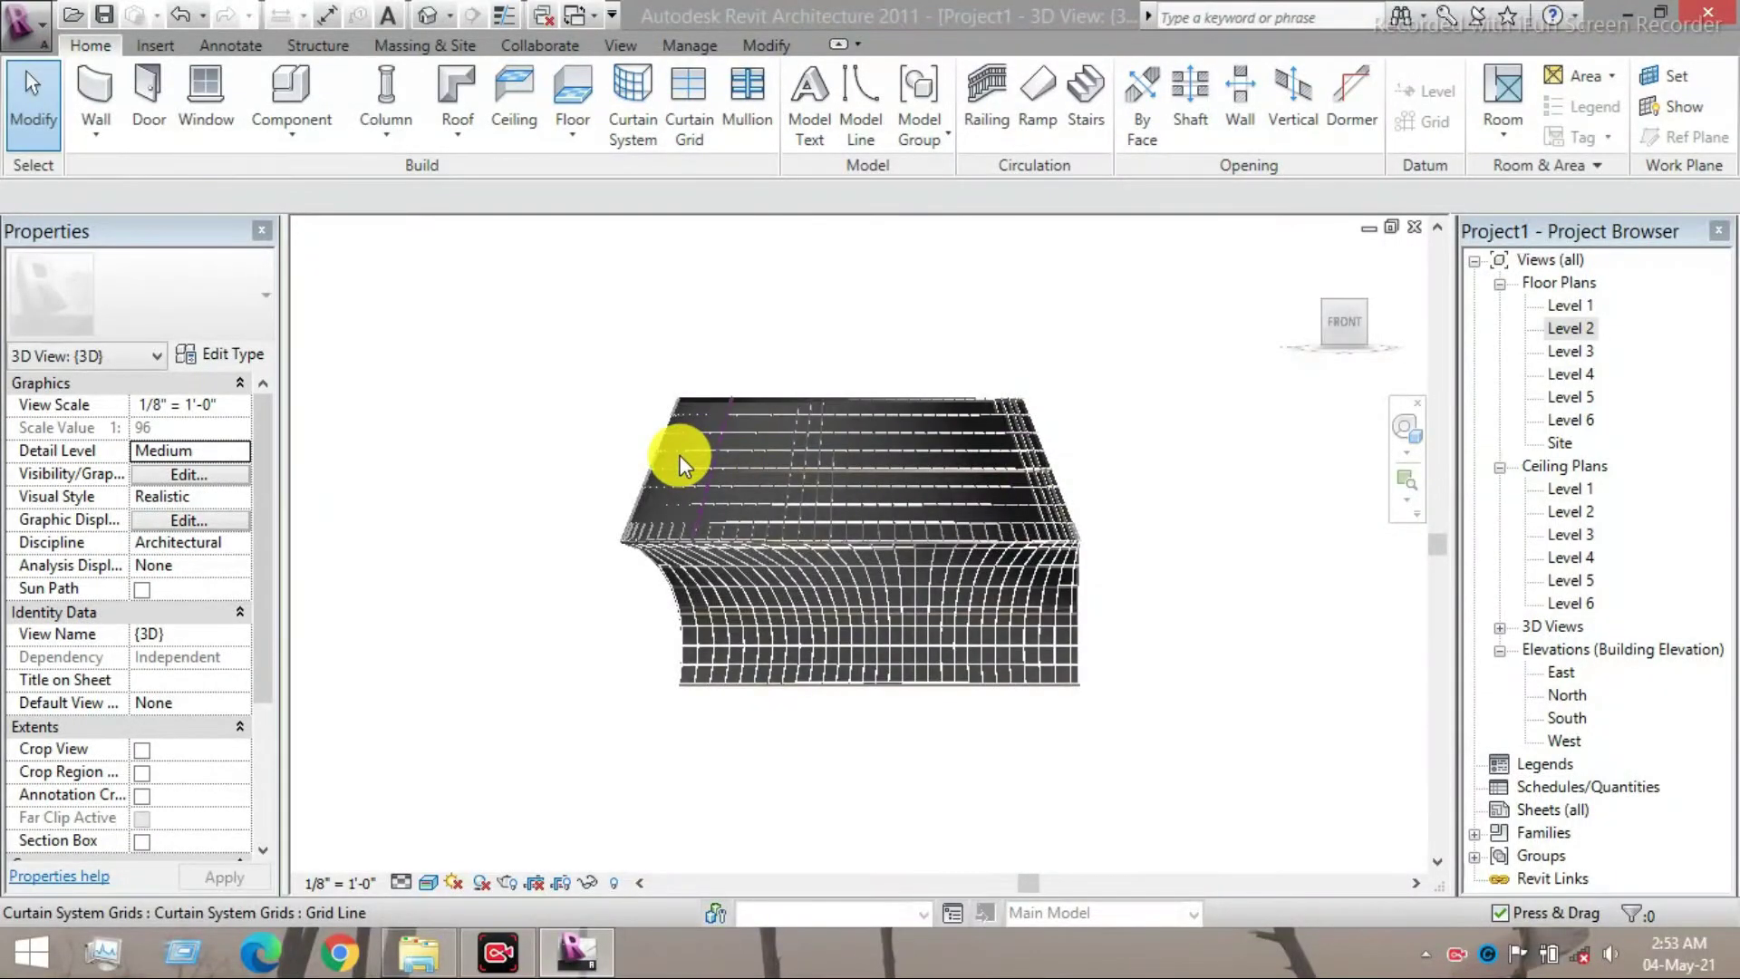
scroll(730, 443, down, 3)
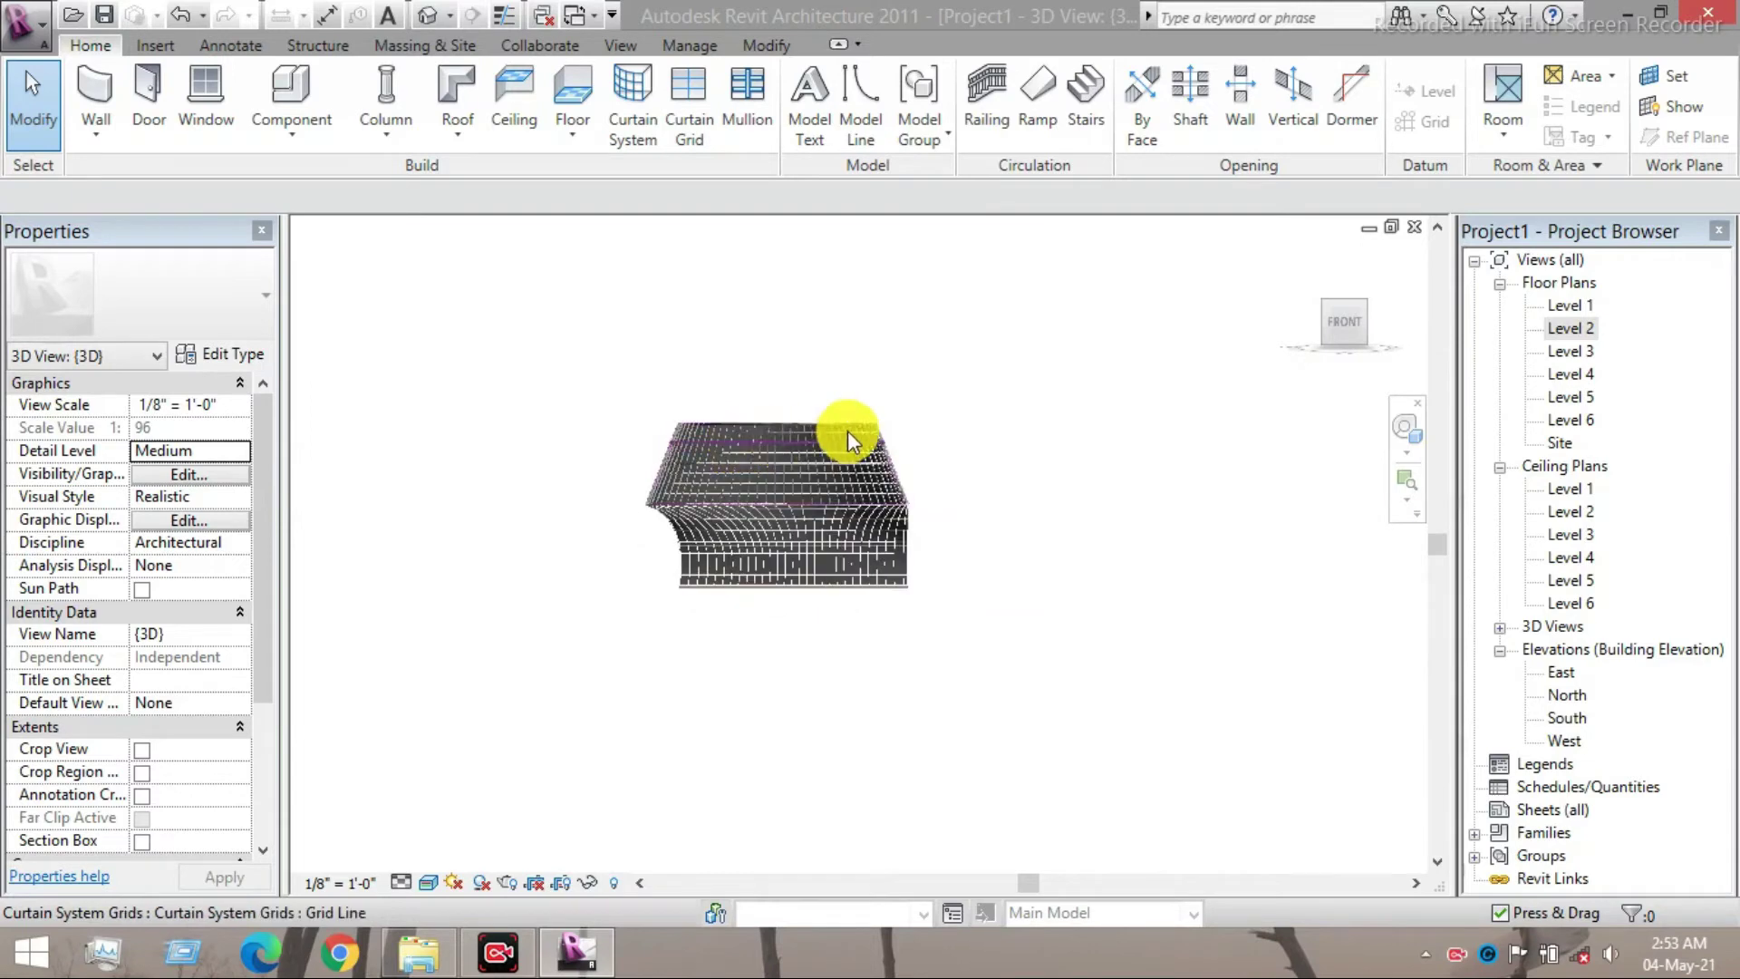
drag(948, 393, 645, 630)
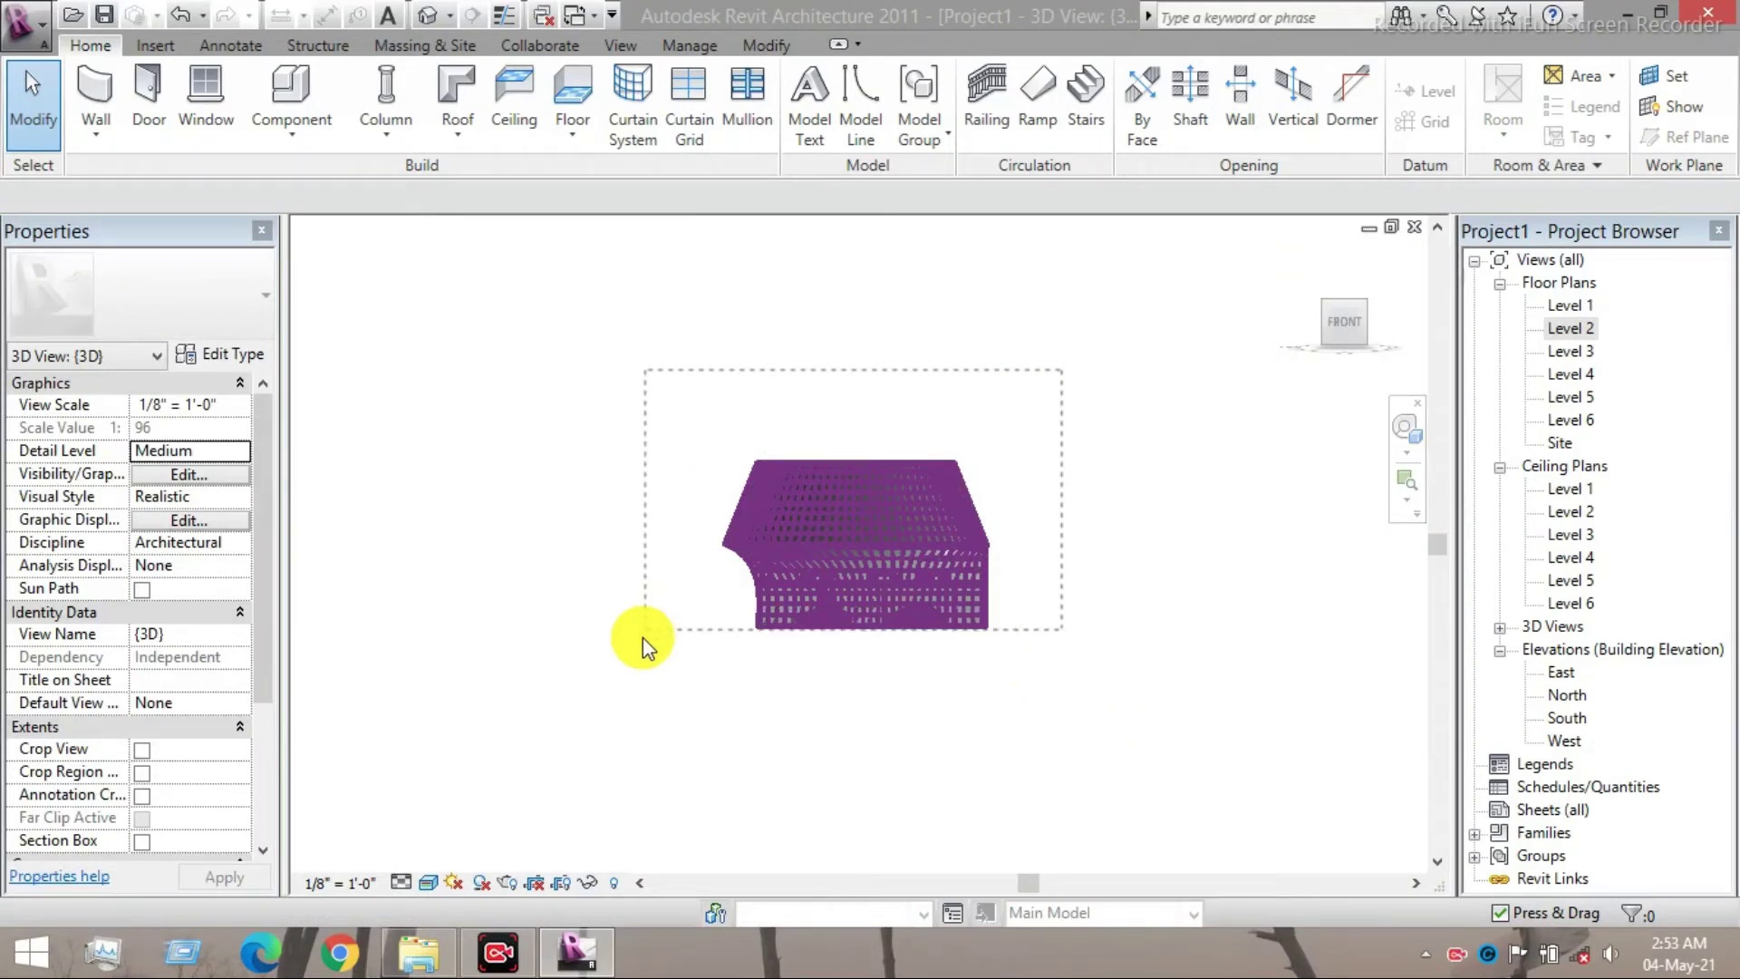
drag(643, 638, 632, 620)
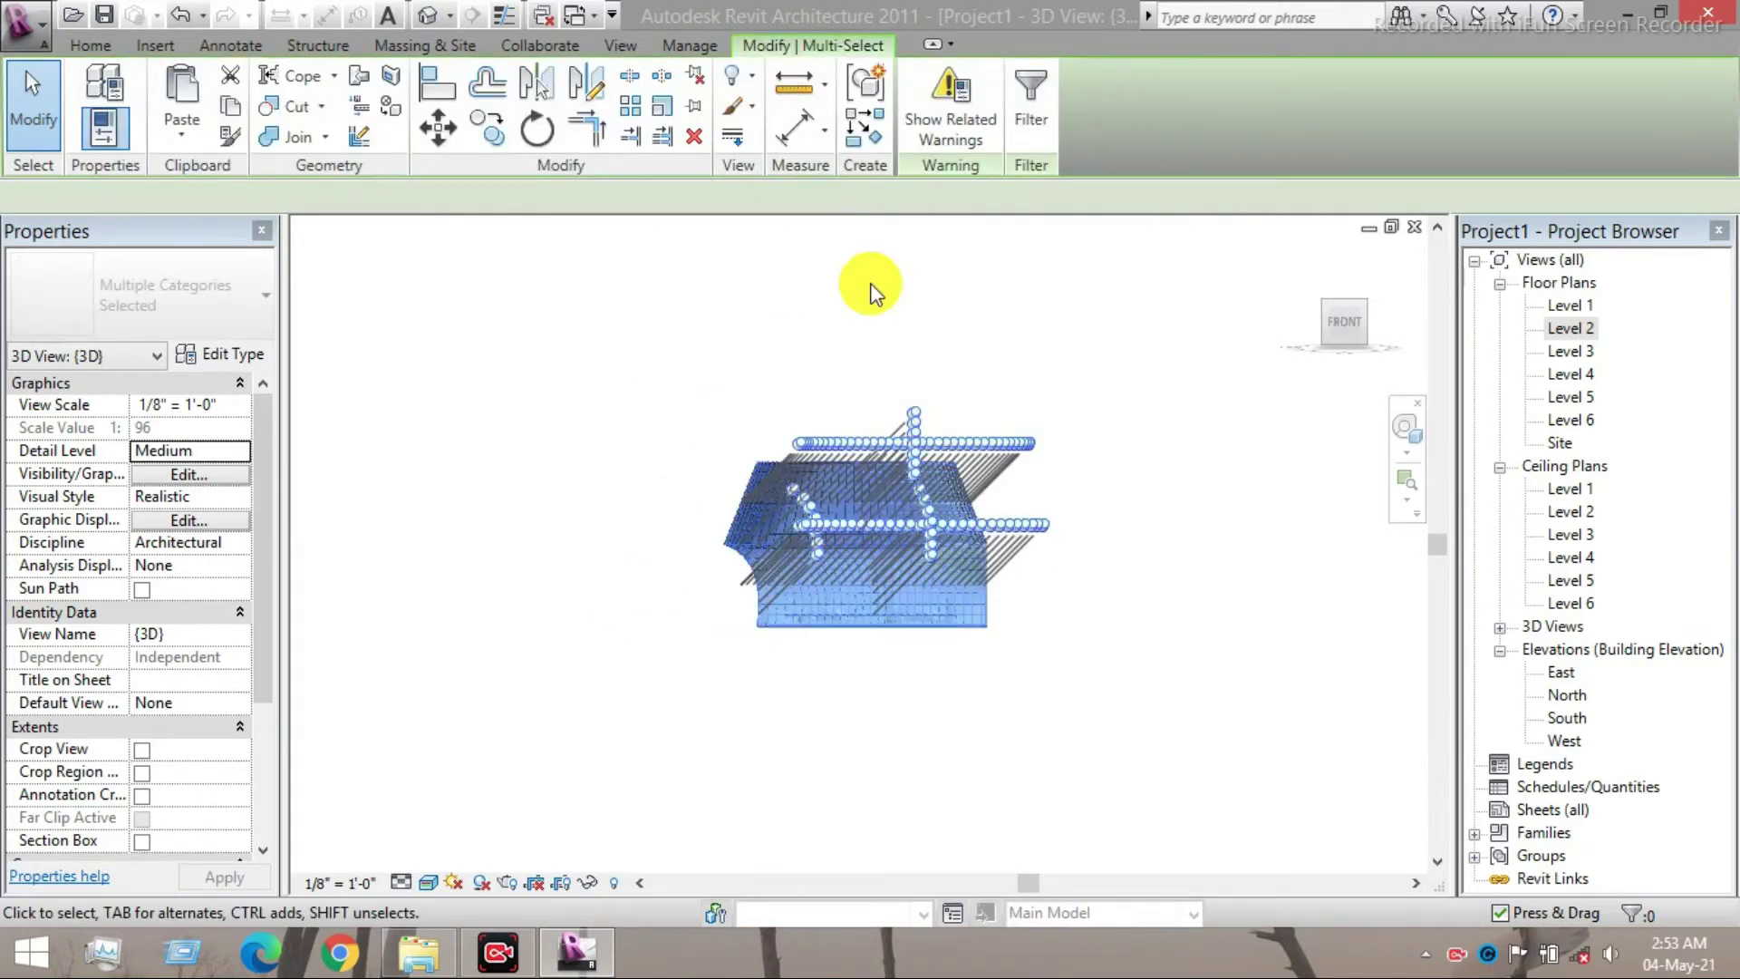
- Filter the selection to exclude the Mass and Mass Floor categories
click(1030, 123)
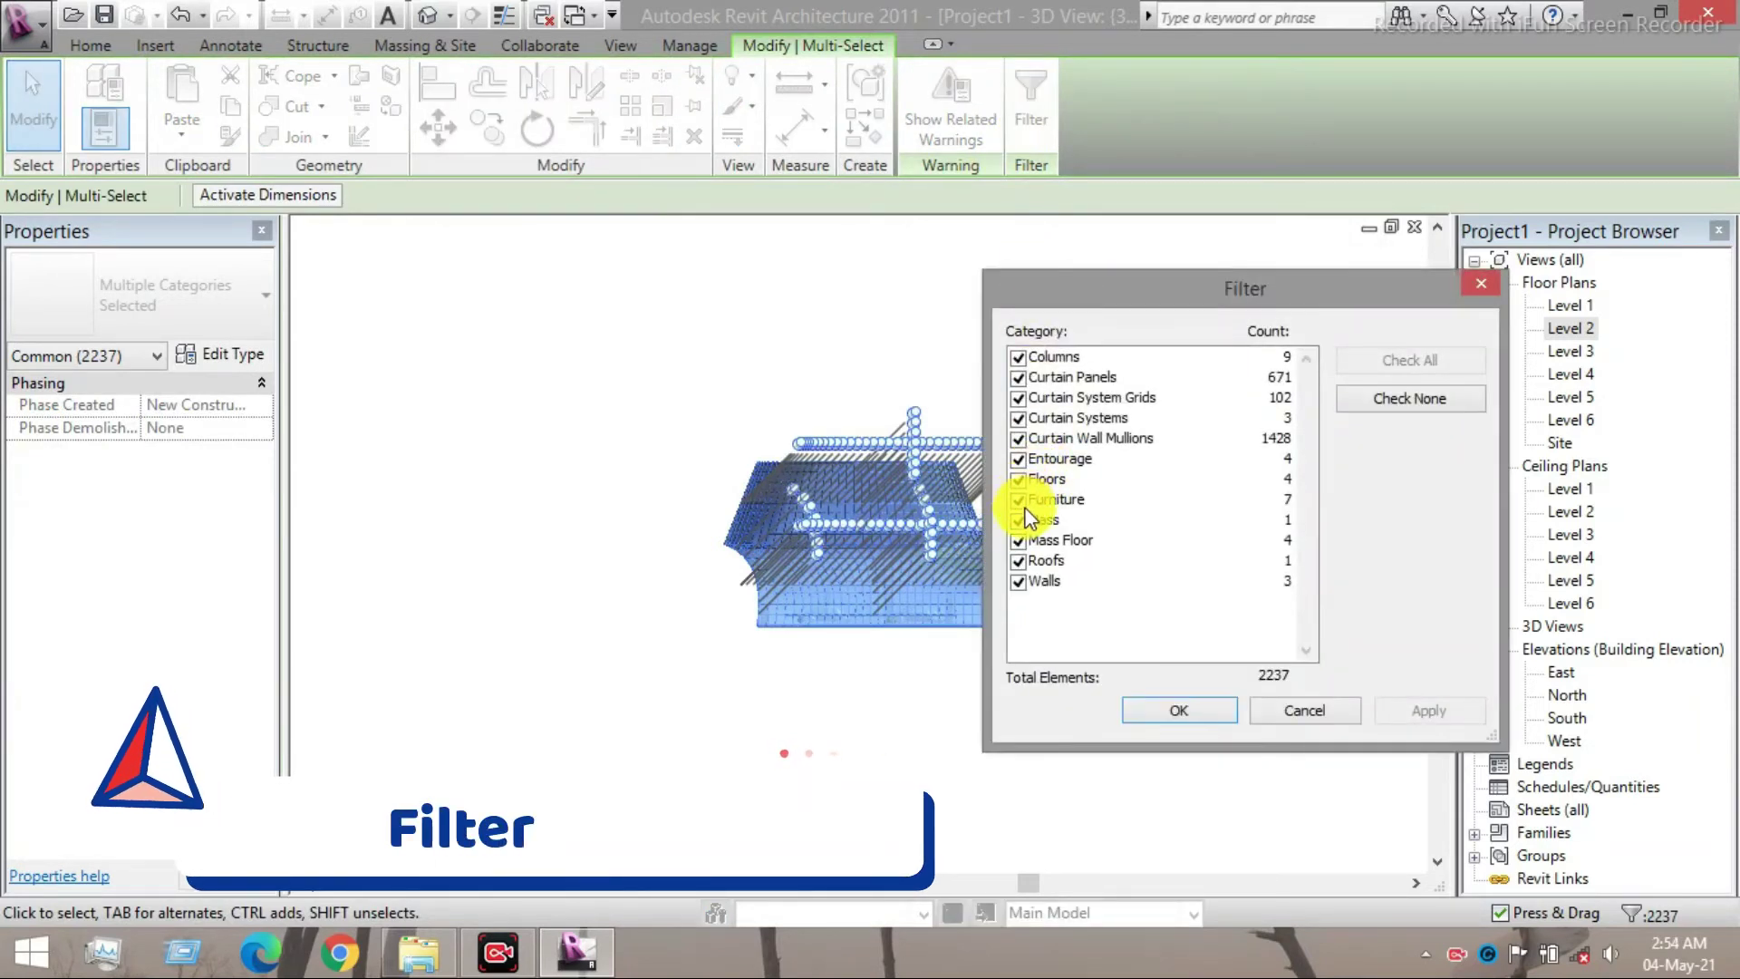
click(1018, 520)
click(1018, 540)
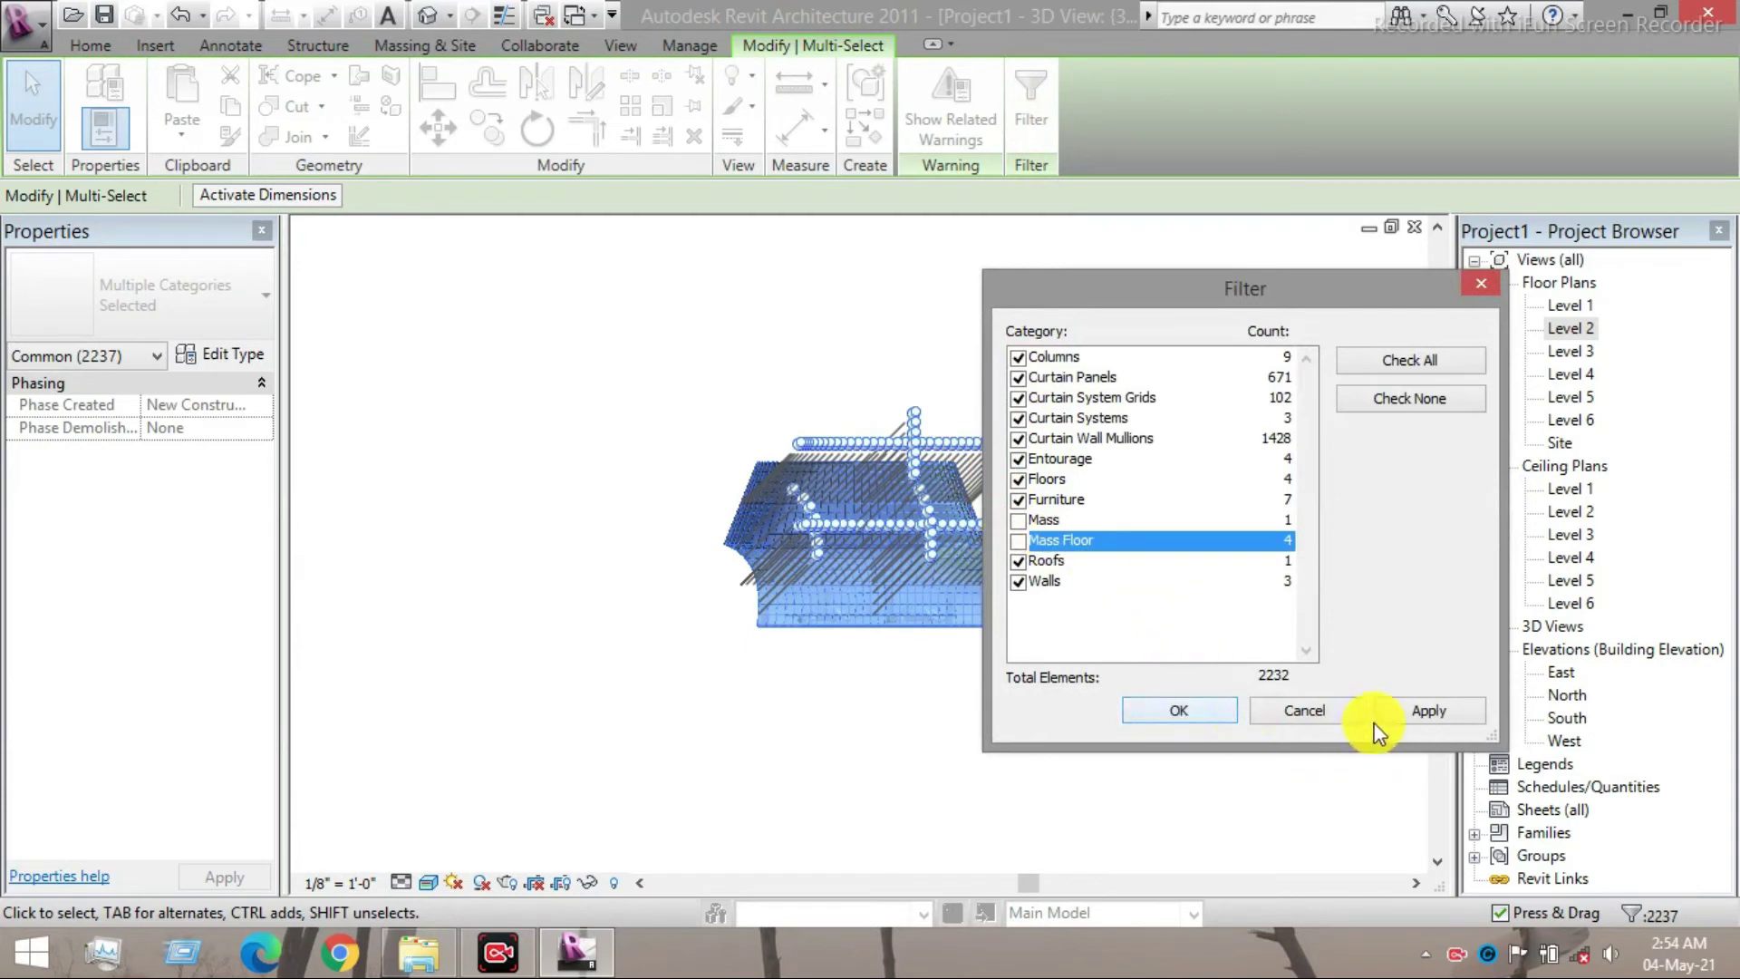
click(1427, 711)
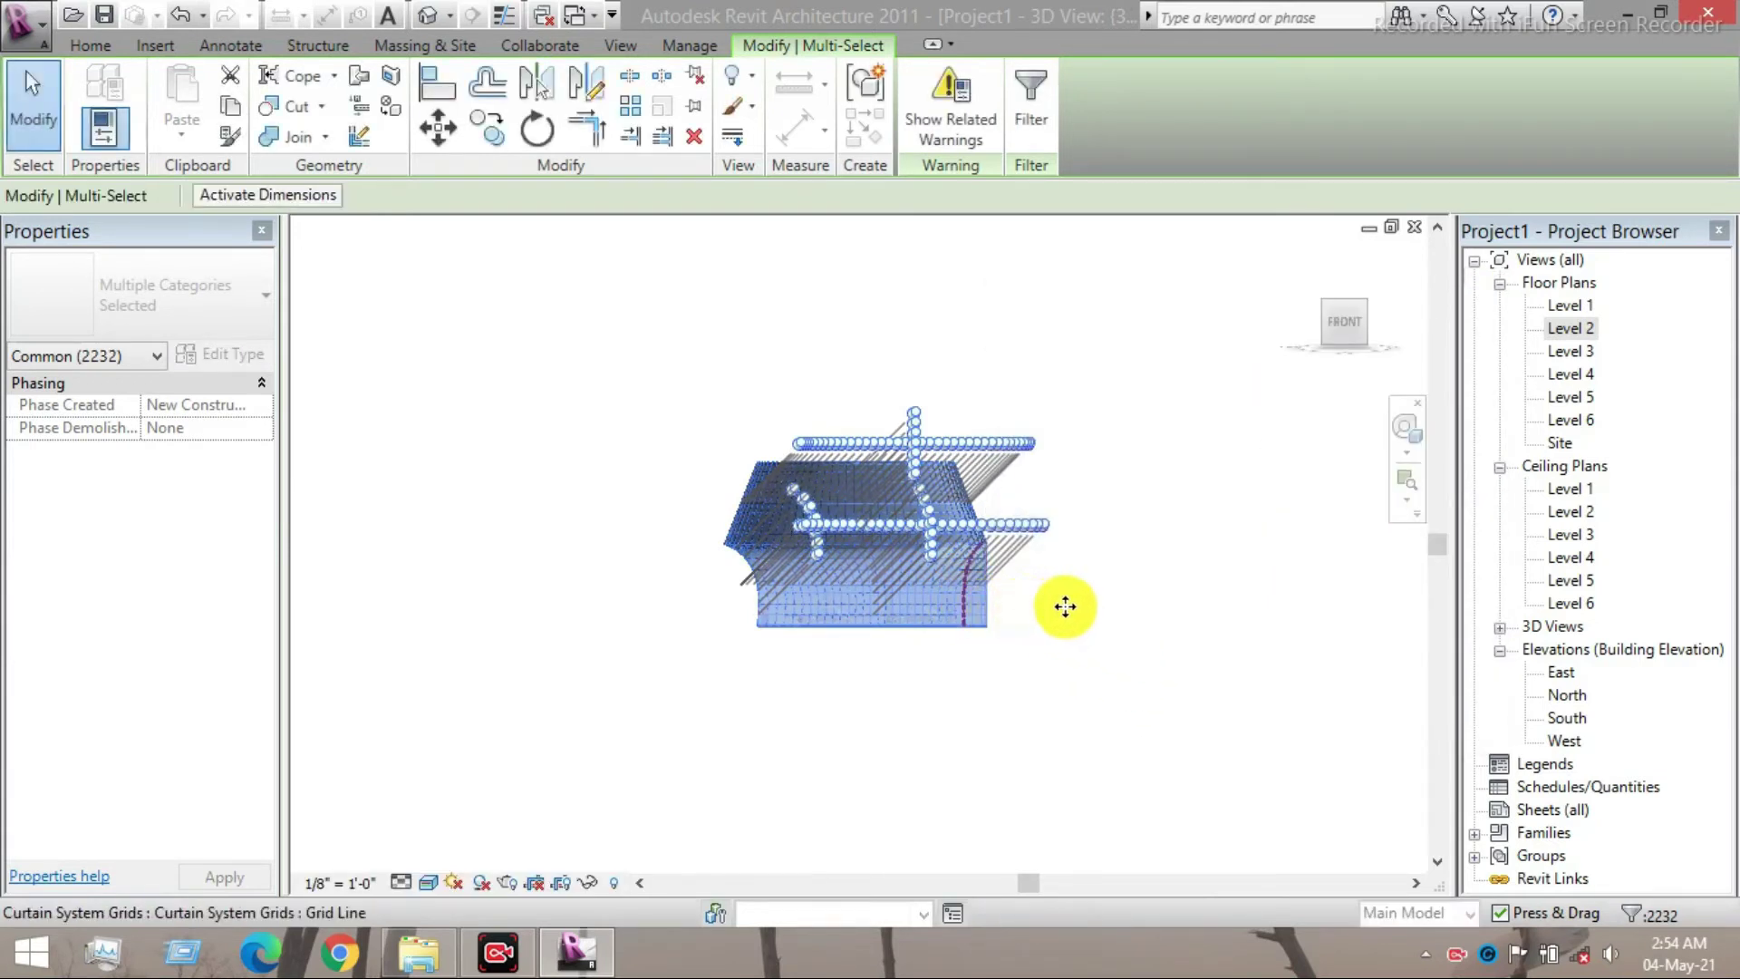
- Move the filtered building elements sideways away from the mass and check them in an angled 3D view
drag(1065, 606, 1379, 590)
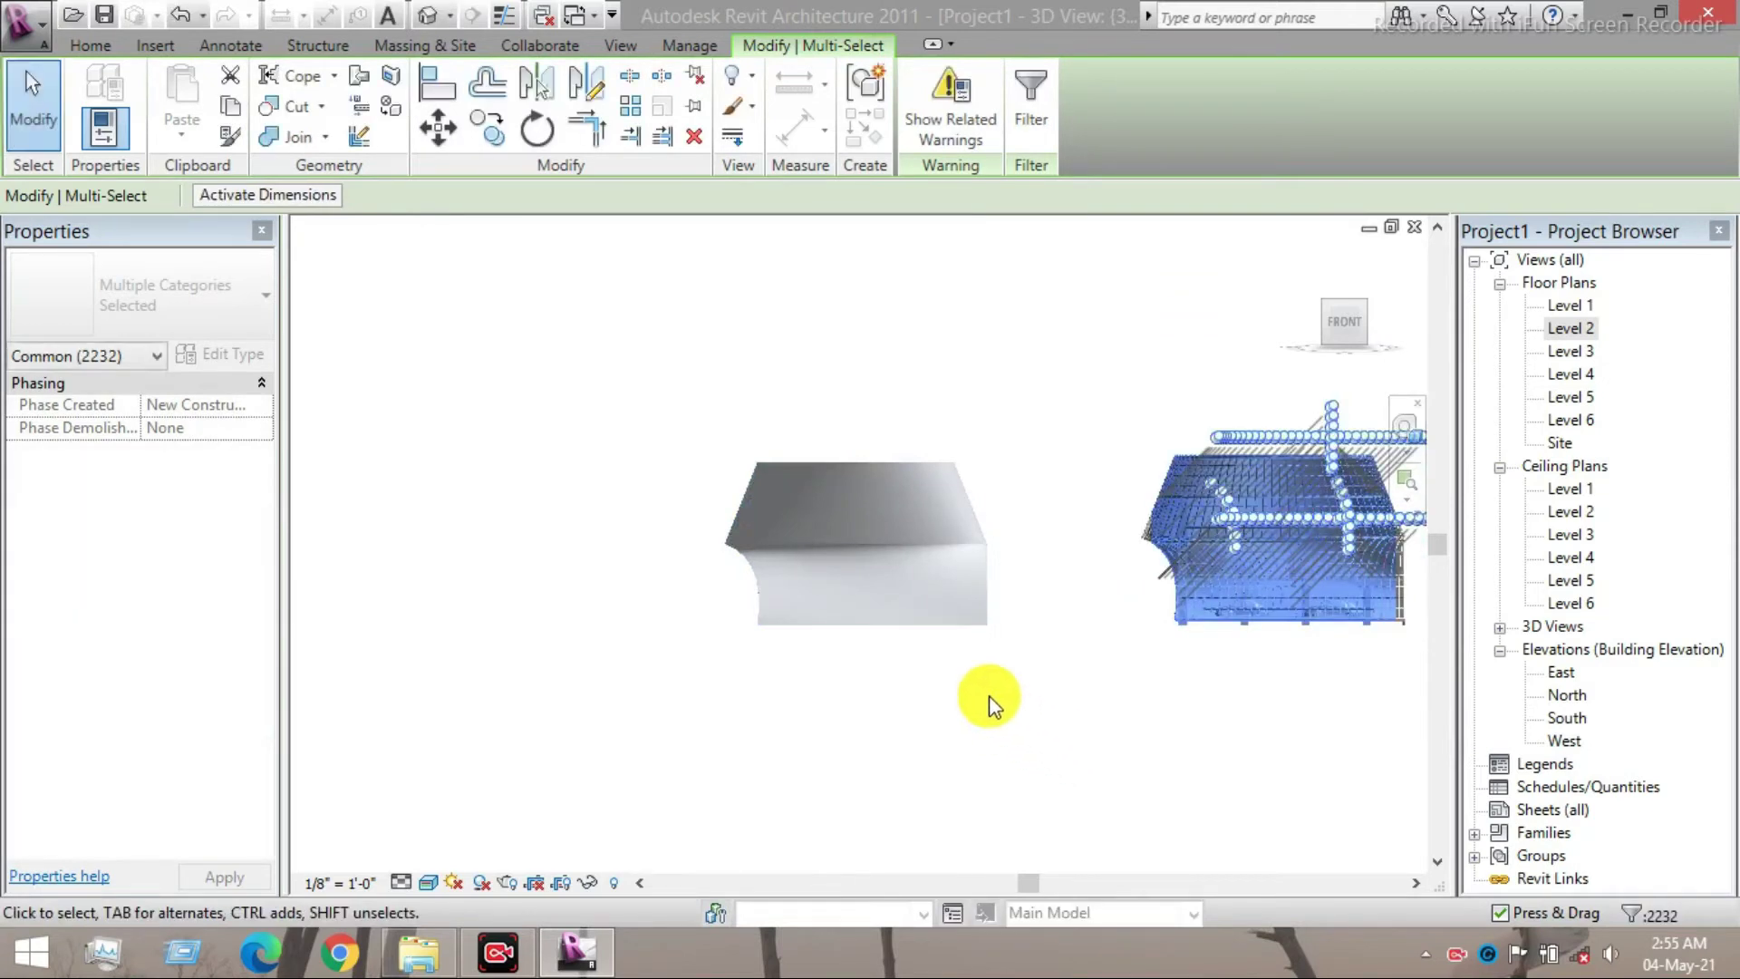
scroll(893, 594, down, 5)
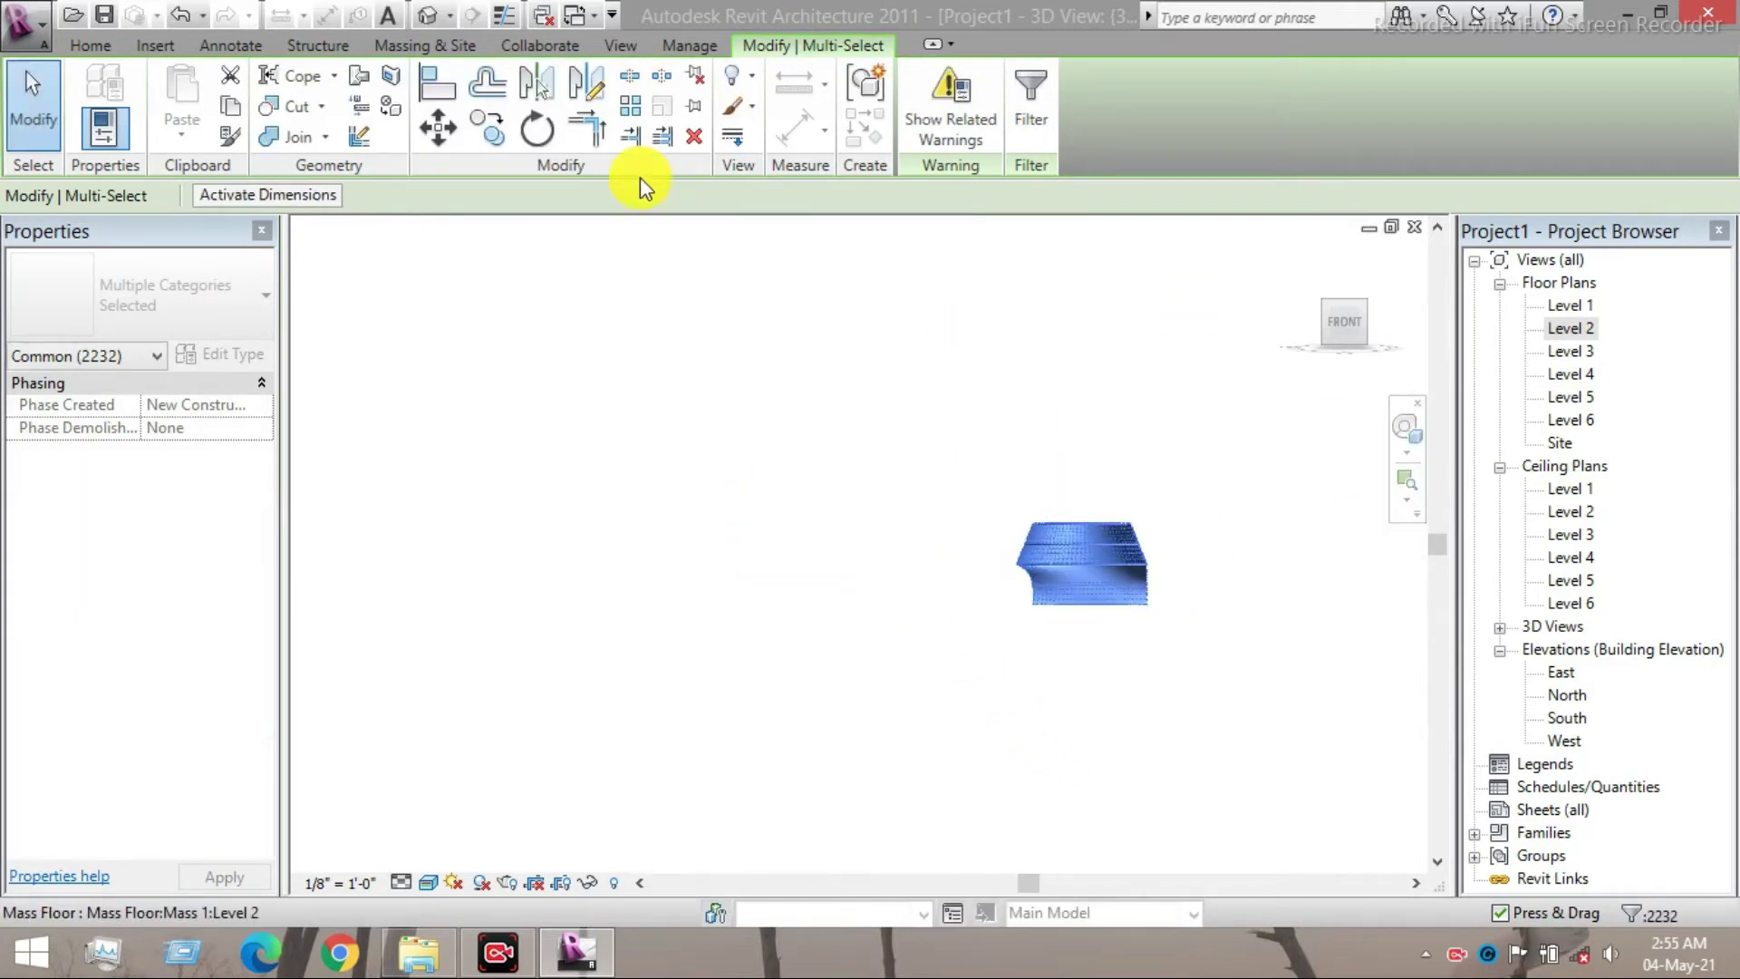
click(1358, 306)
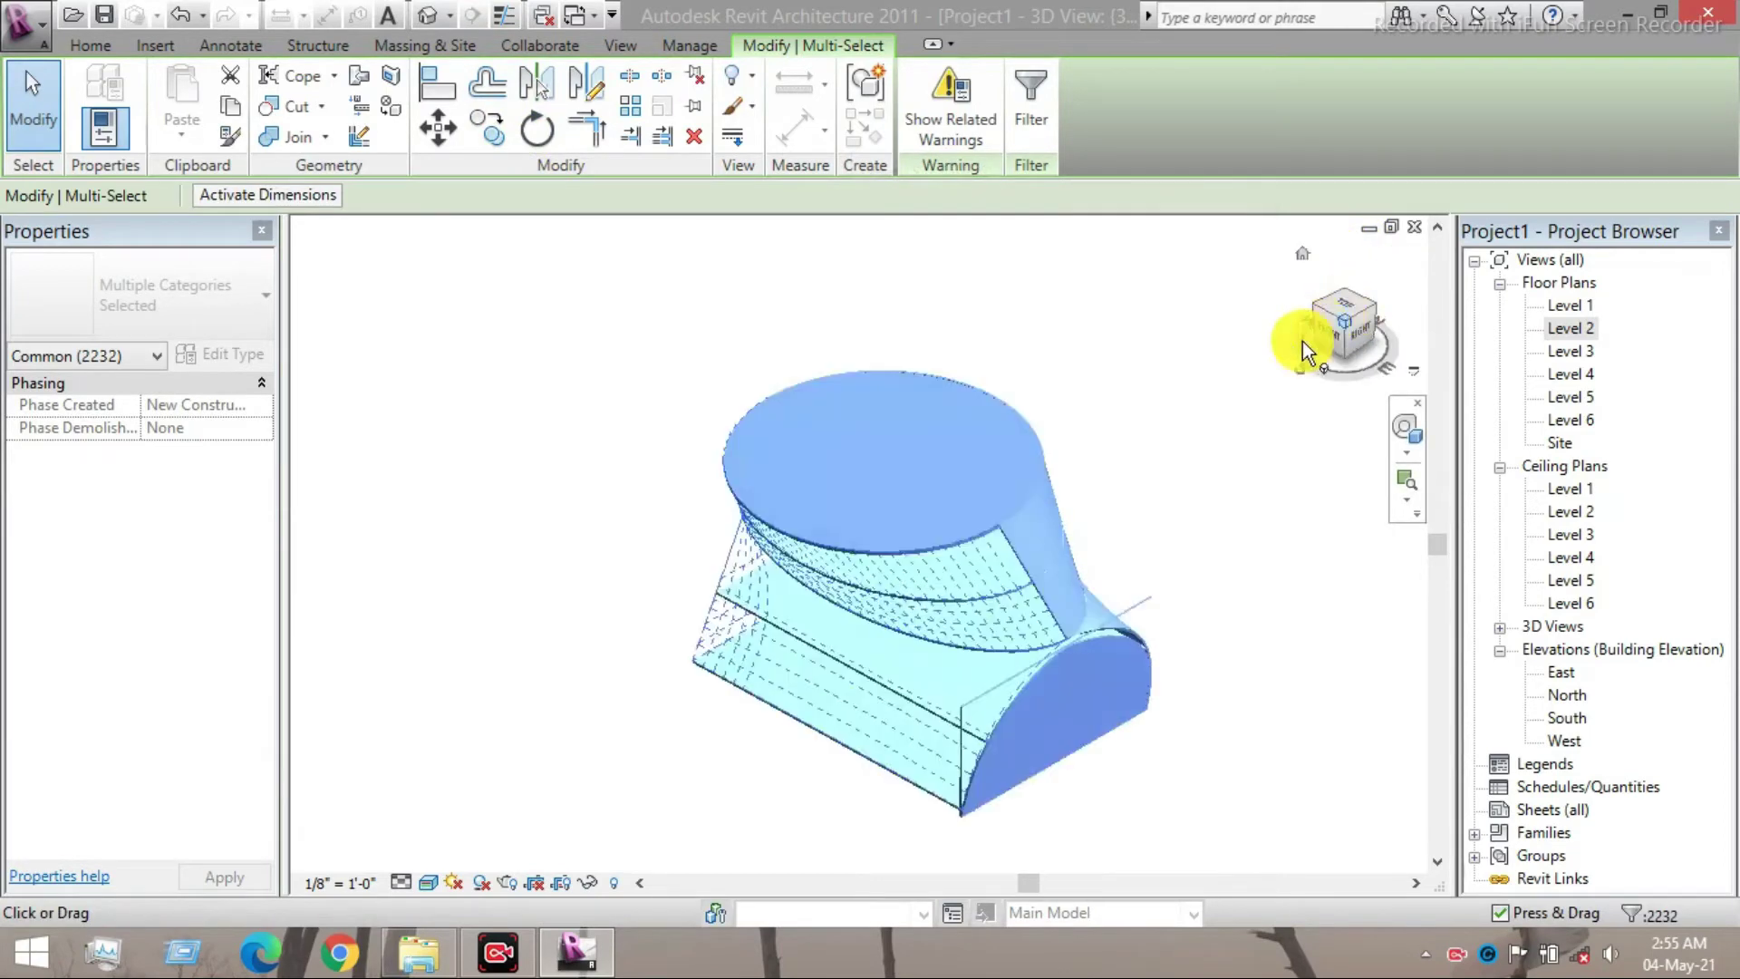
- Deselect the building elements, then select the separated conceptual mass with its mass floors and delete them
click(1201, 393)
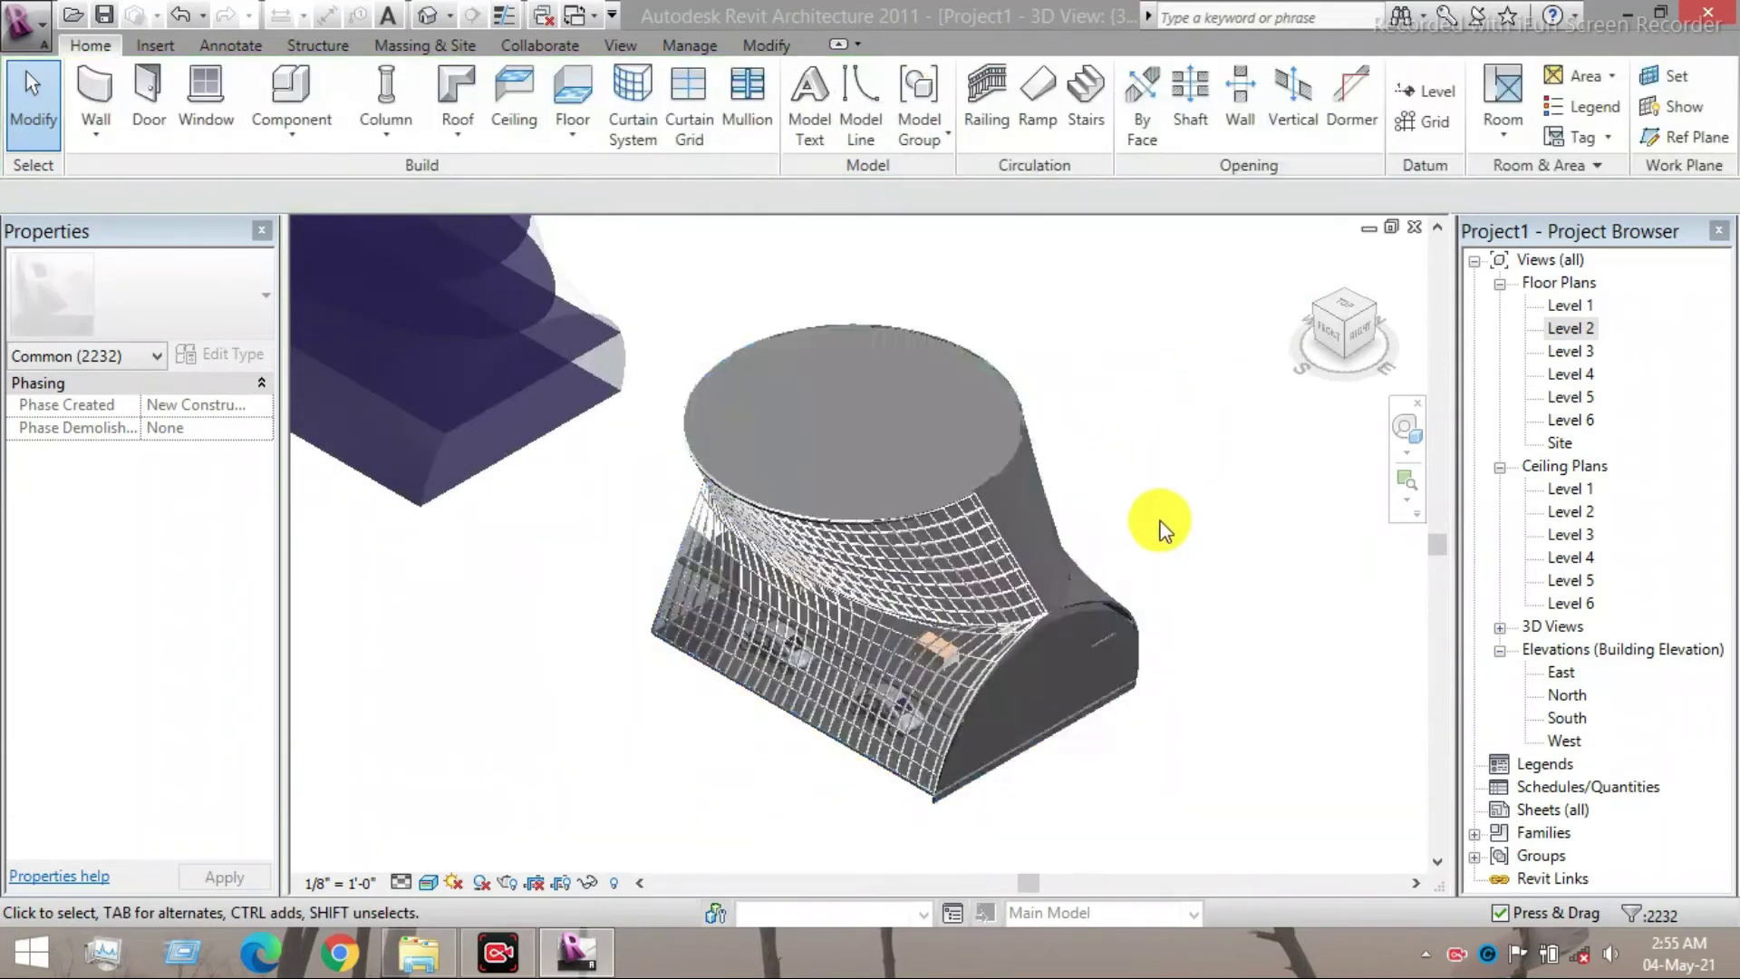
scroll(1155, 524, down, 3)
key(Escape)
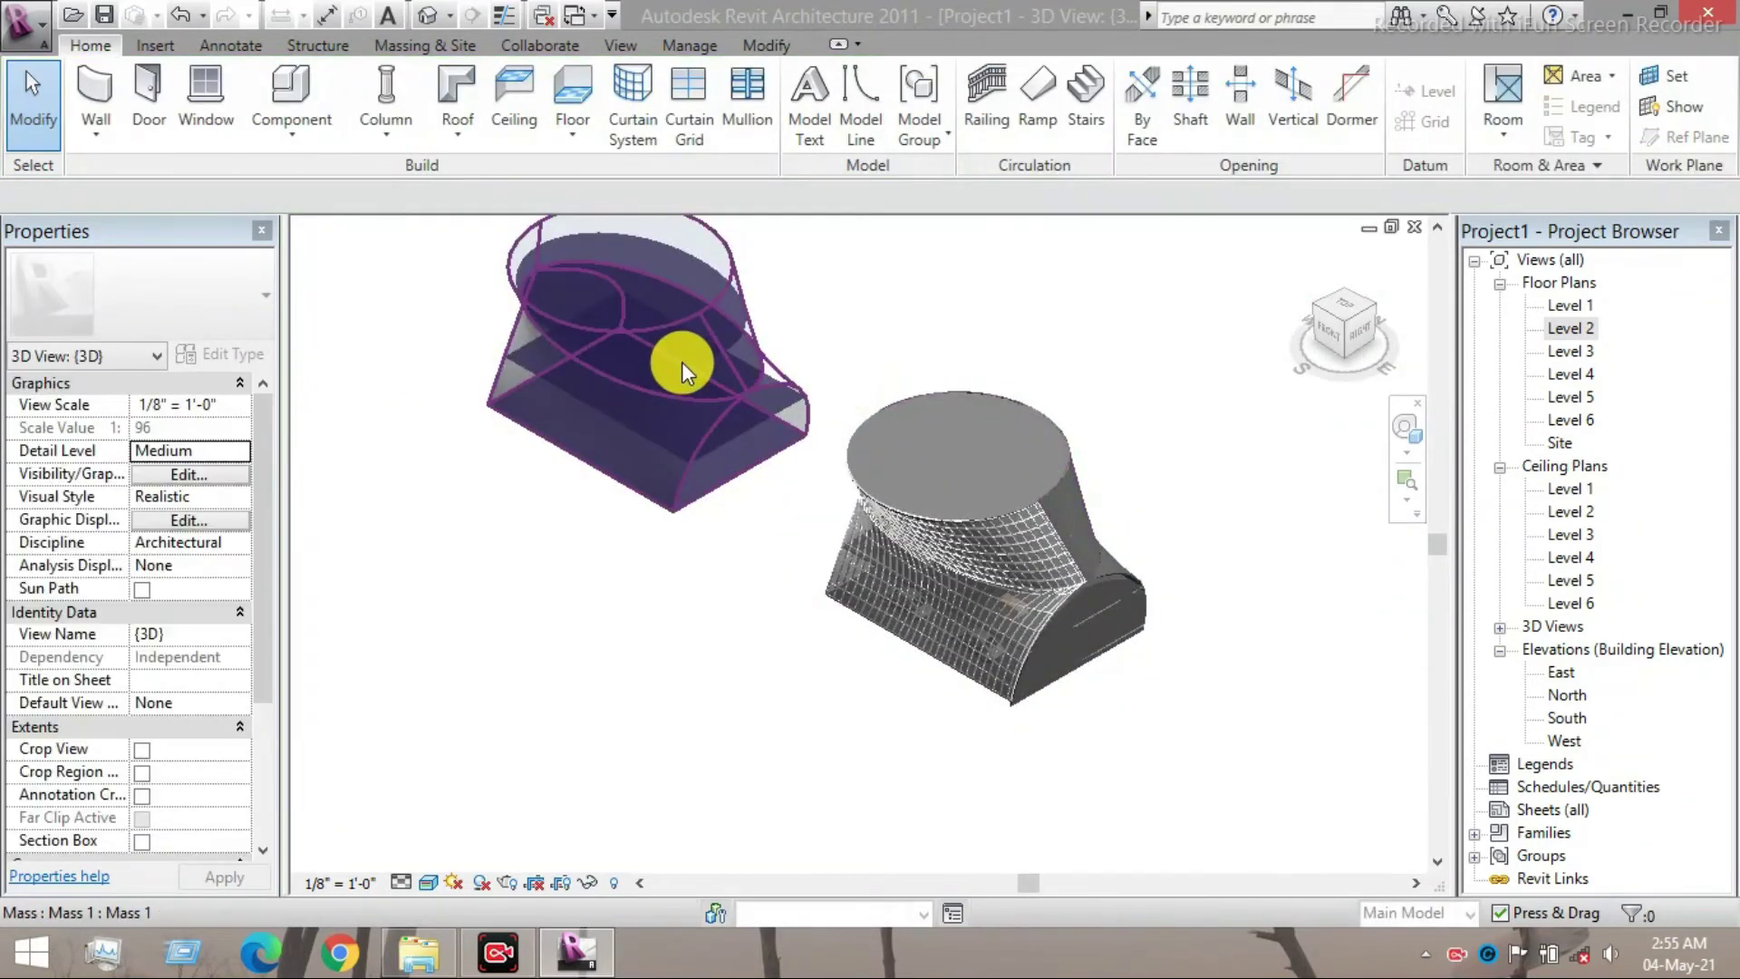
scroll(682, 362, up, 2)
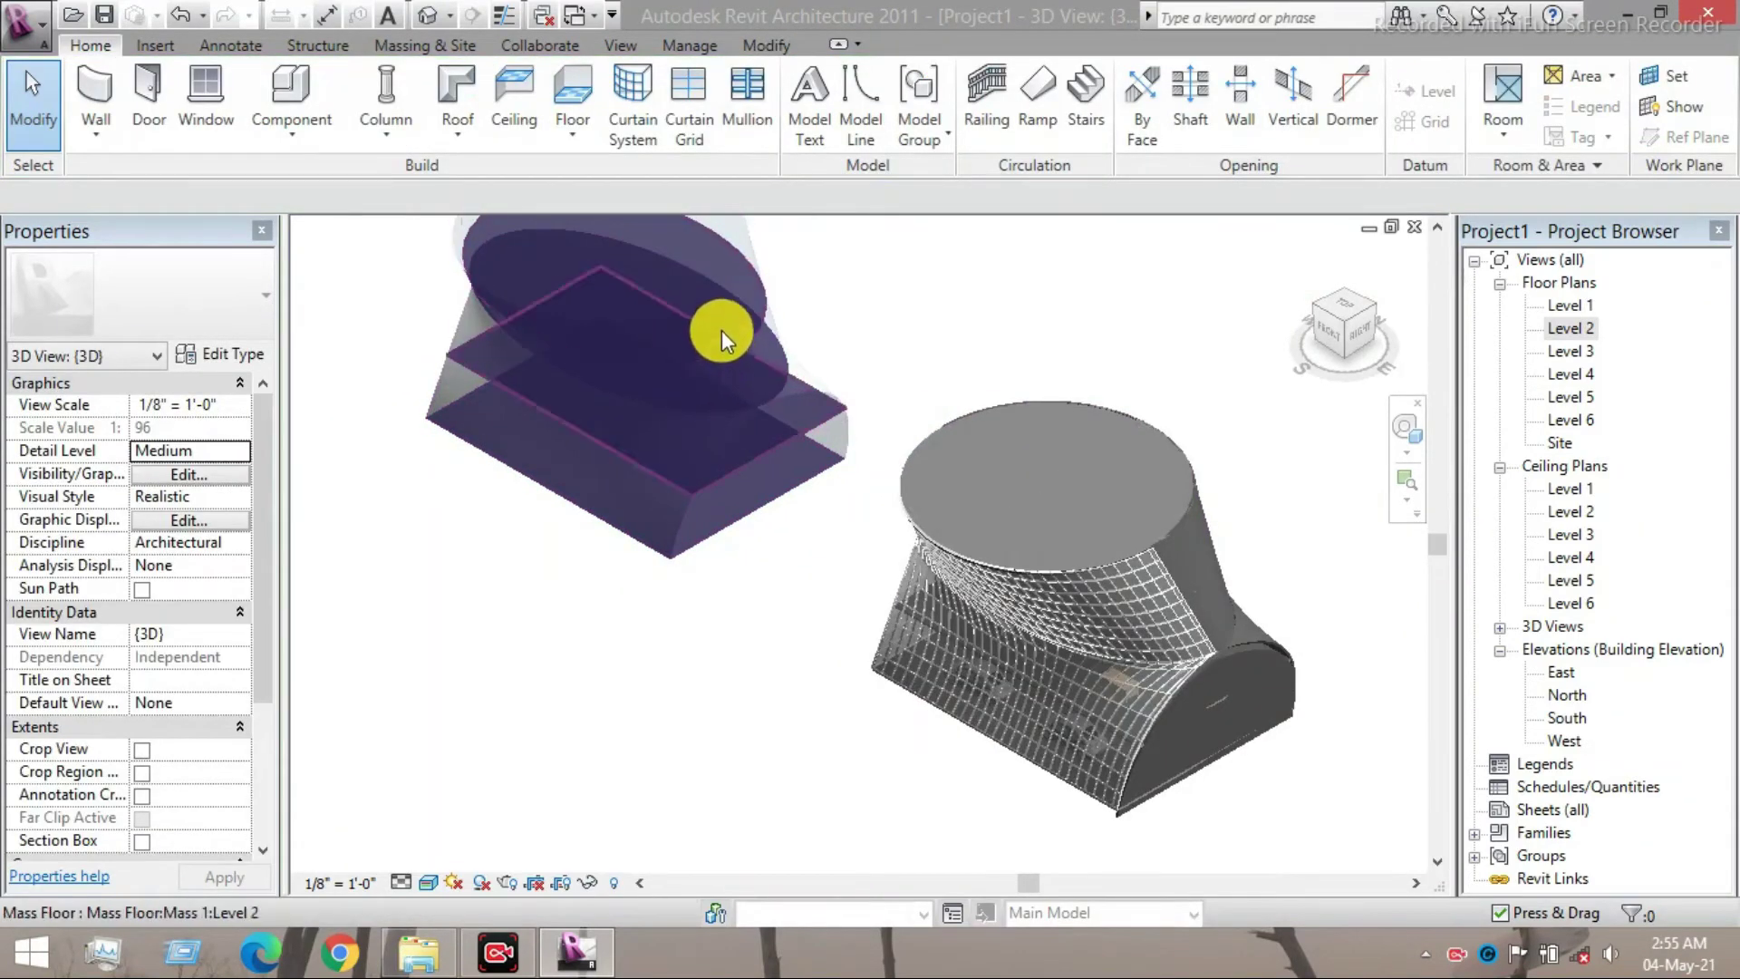
scroll(761, 285, down, 2)
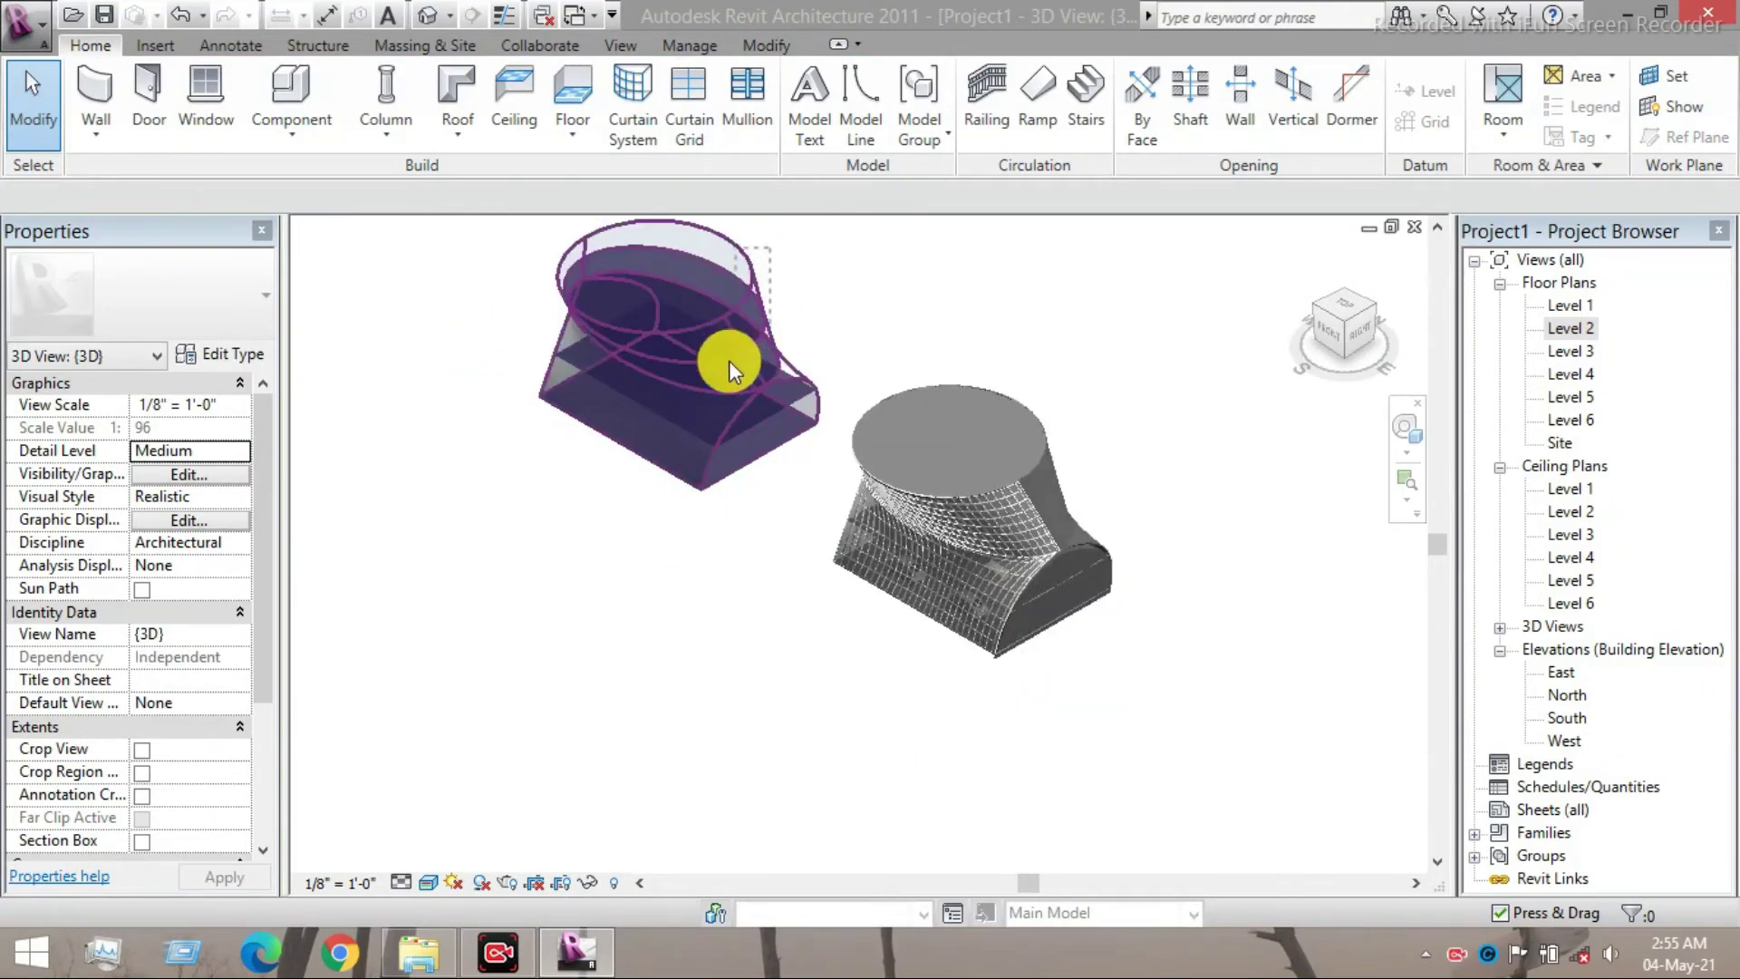
click(694, 465)
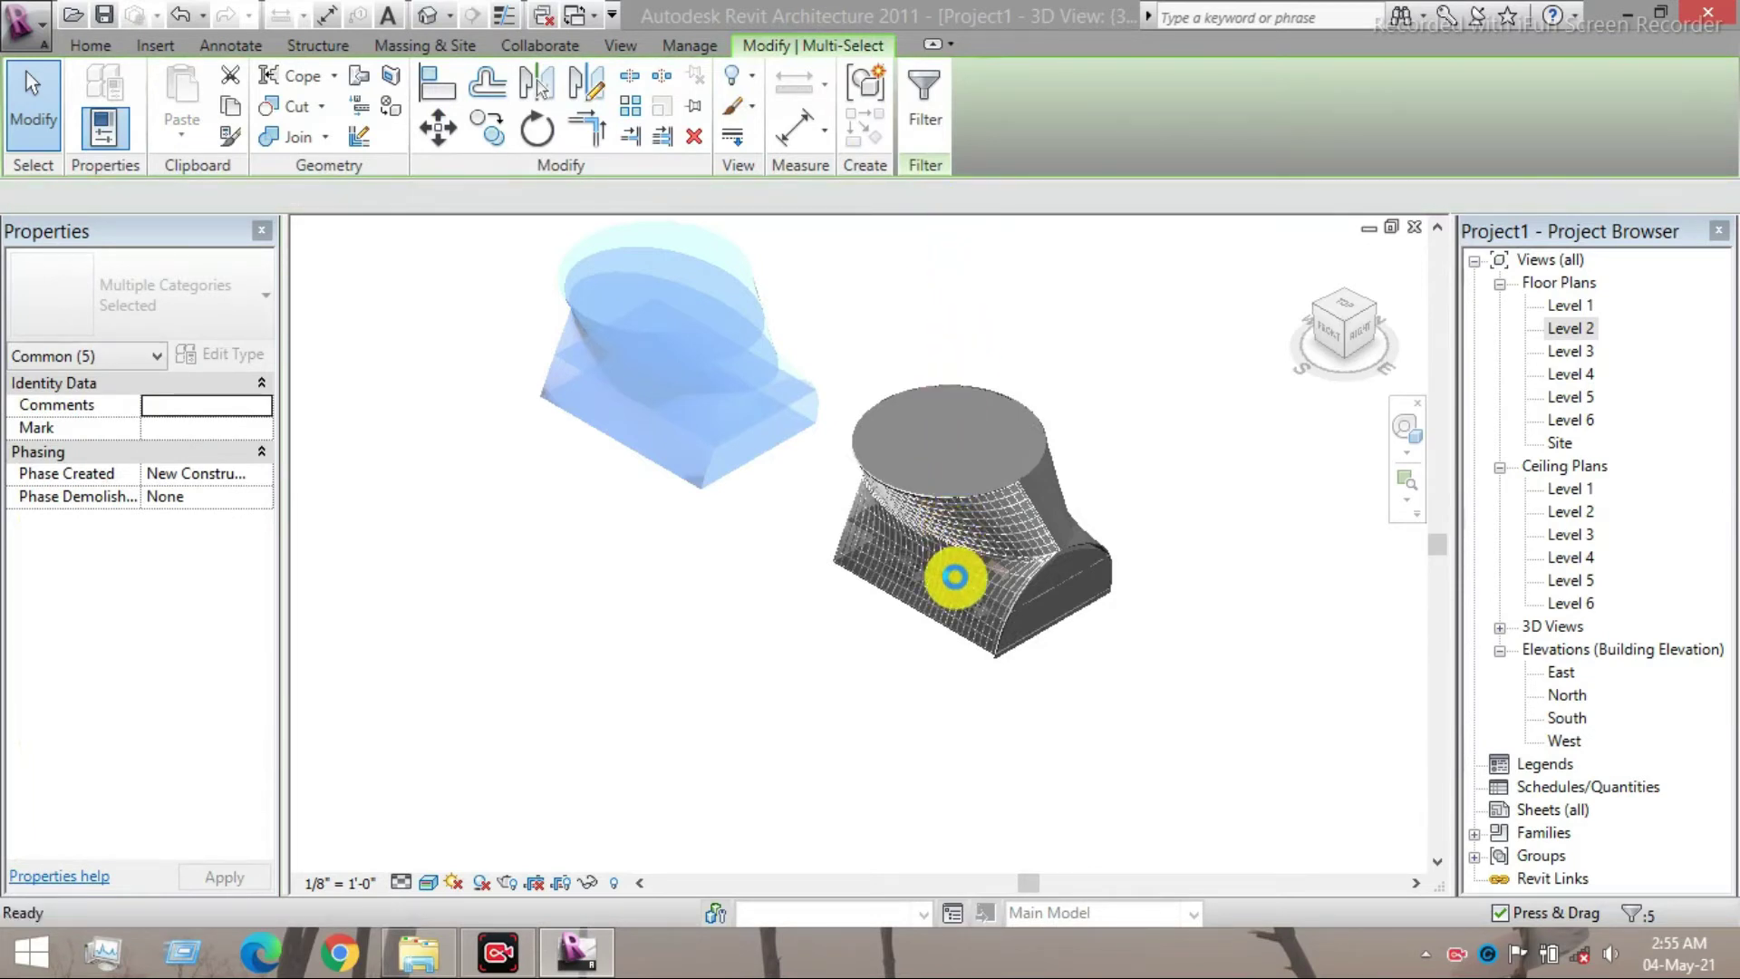
click(956, 577)
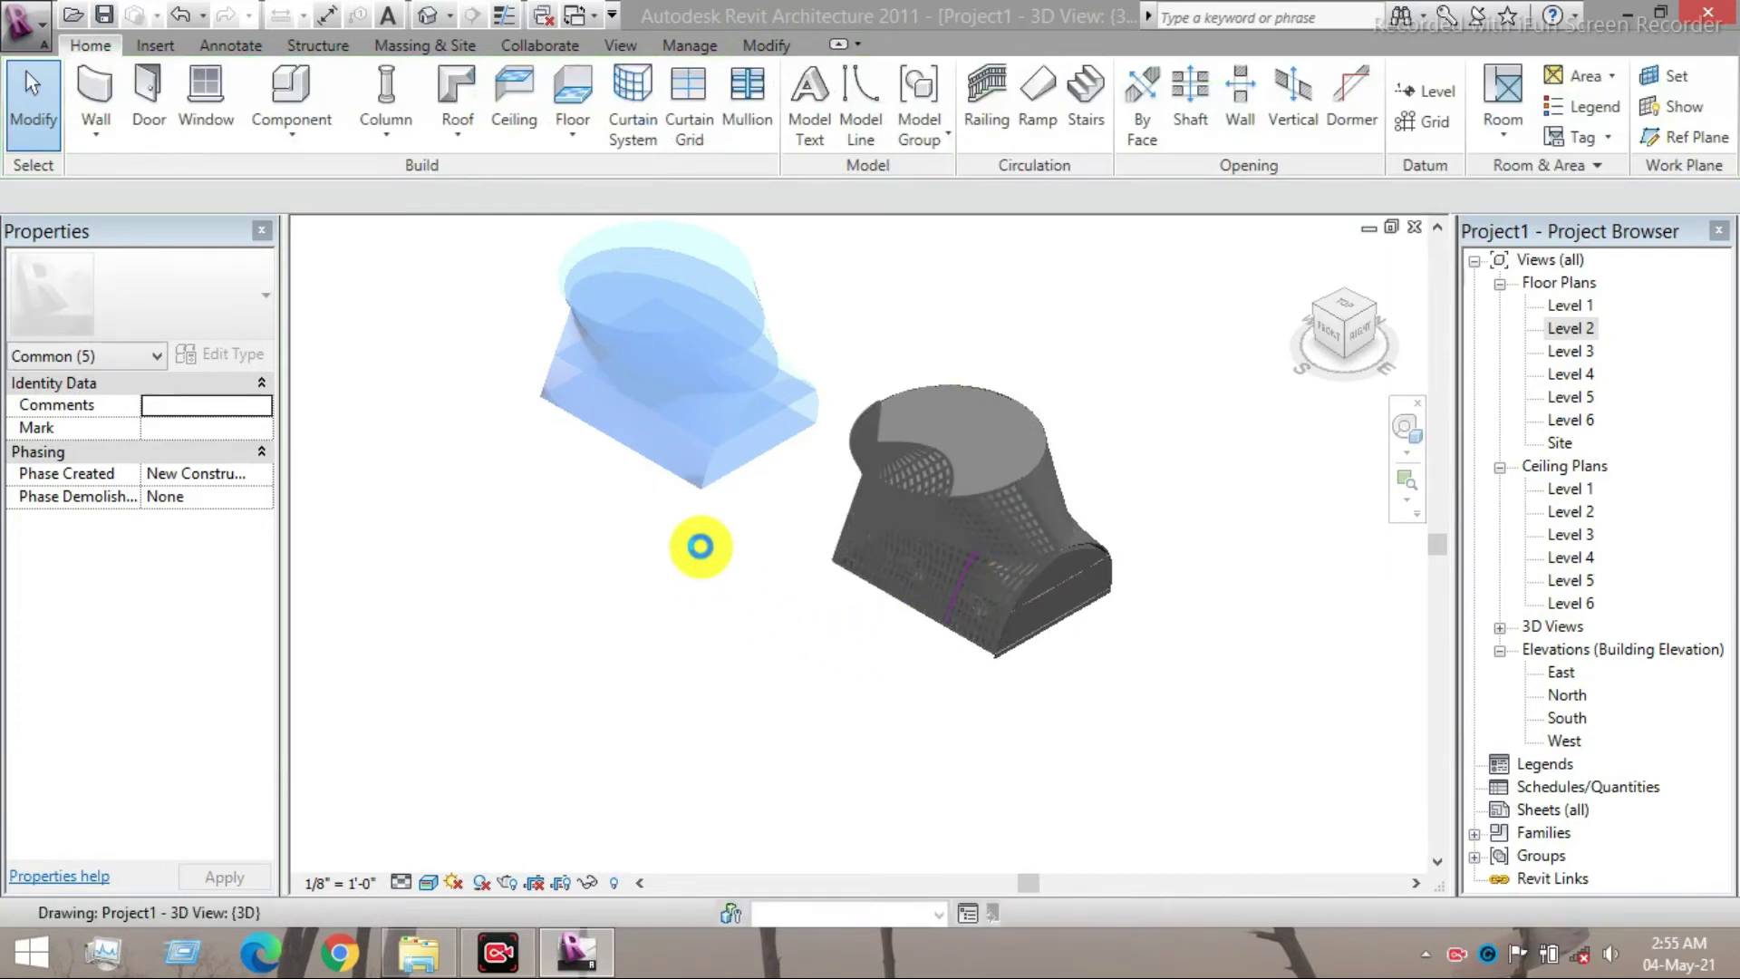
- Examine the building's front curtain systems in 3D, including the cars and desks behind the glazing
scroll(1009, 634, up, 4)
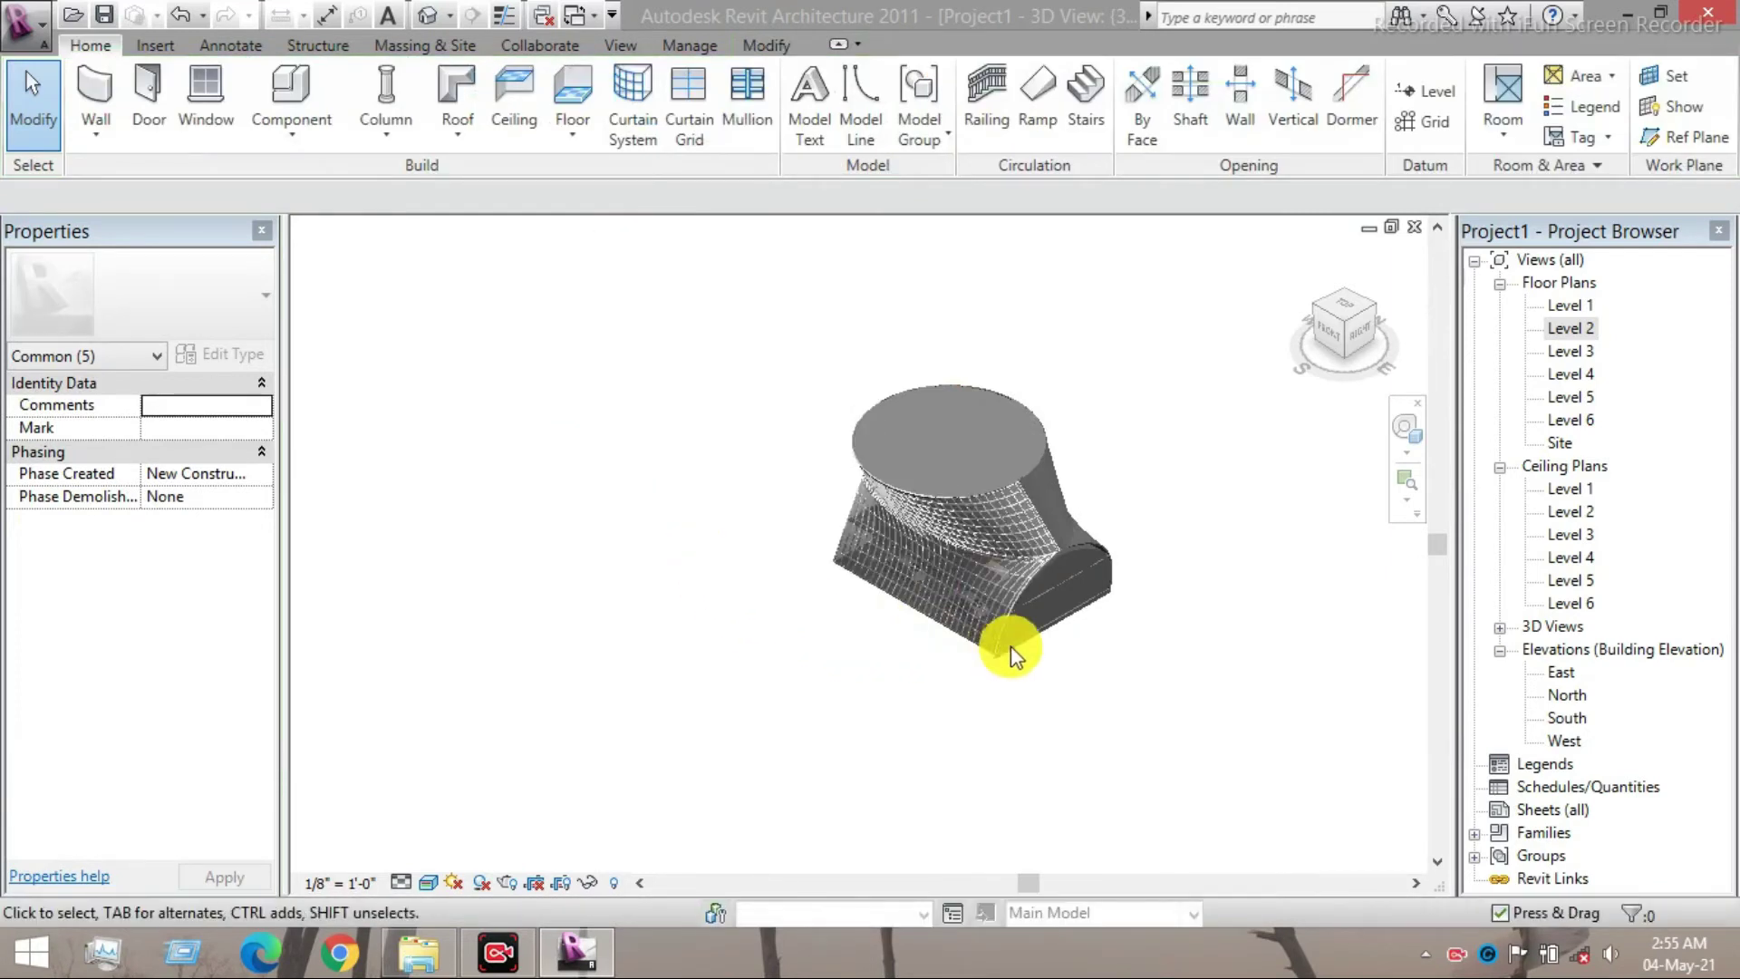
scroll(1017, 600, up, 5)
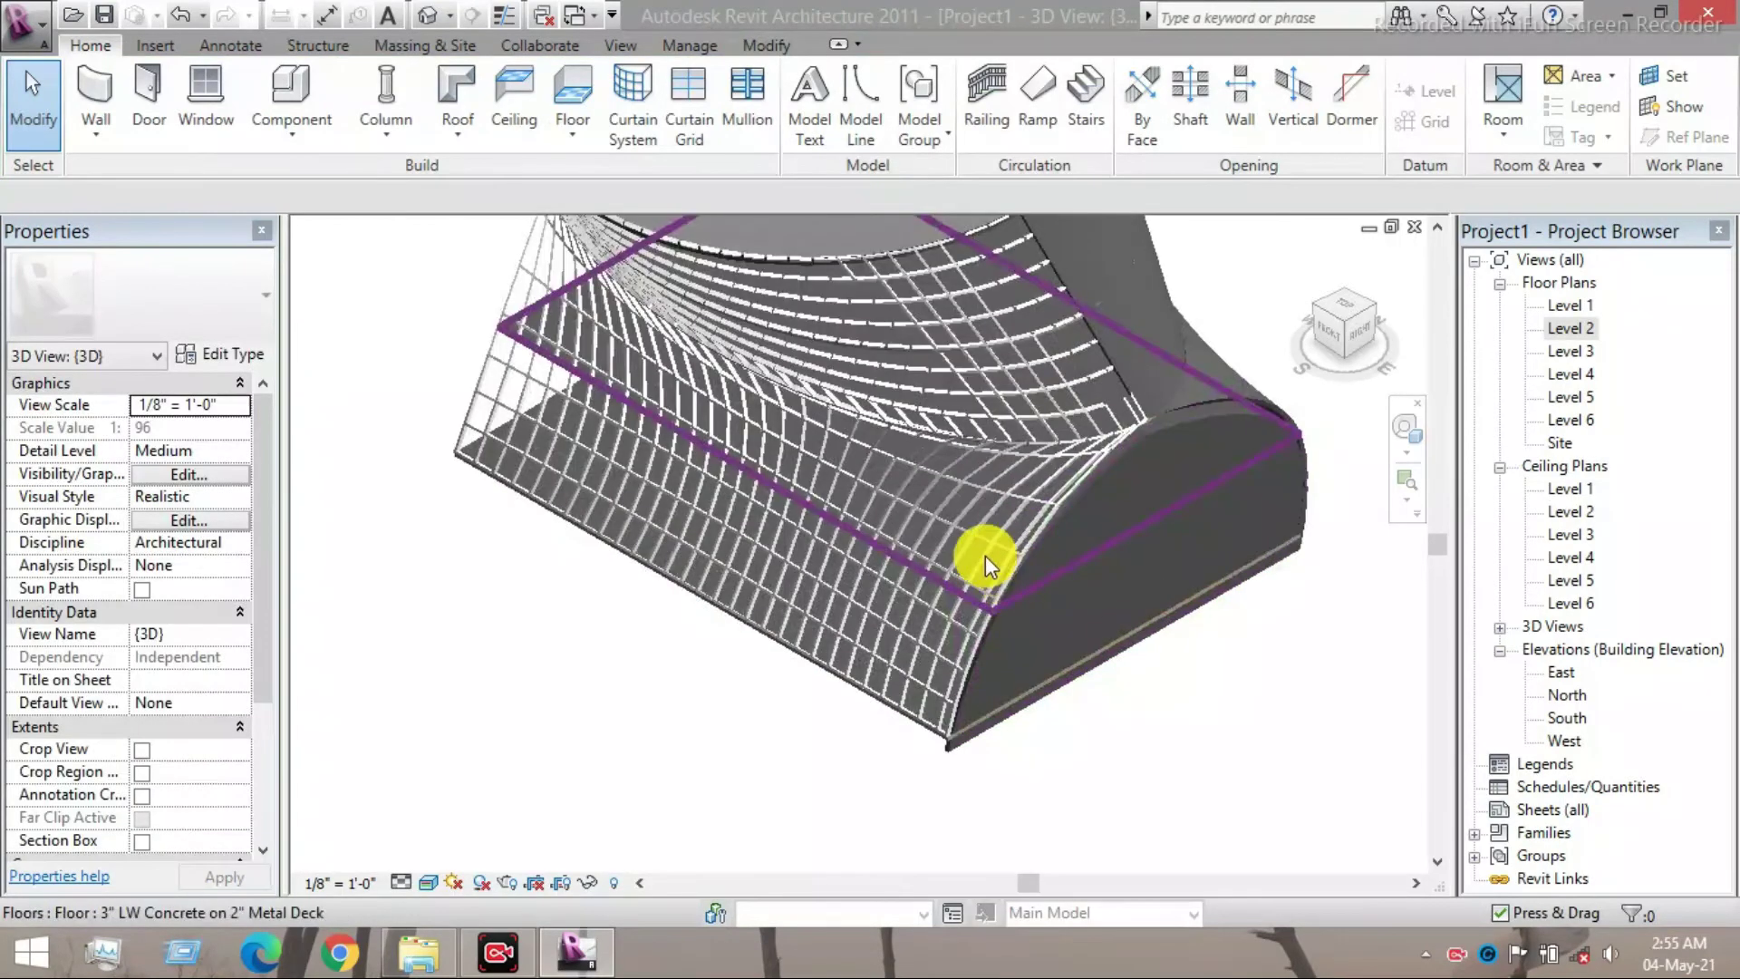
shift+middle_drag(710, 538, 847, 444)
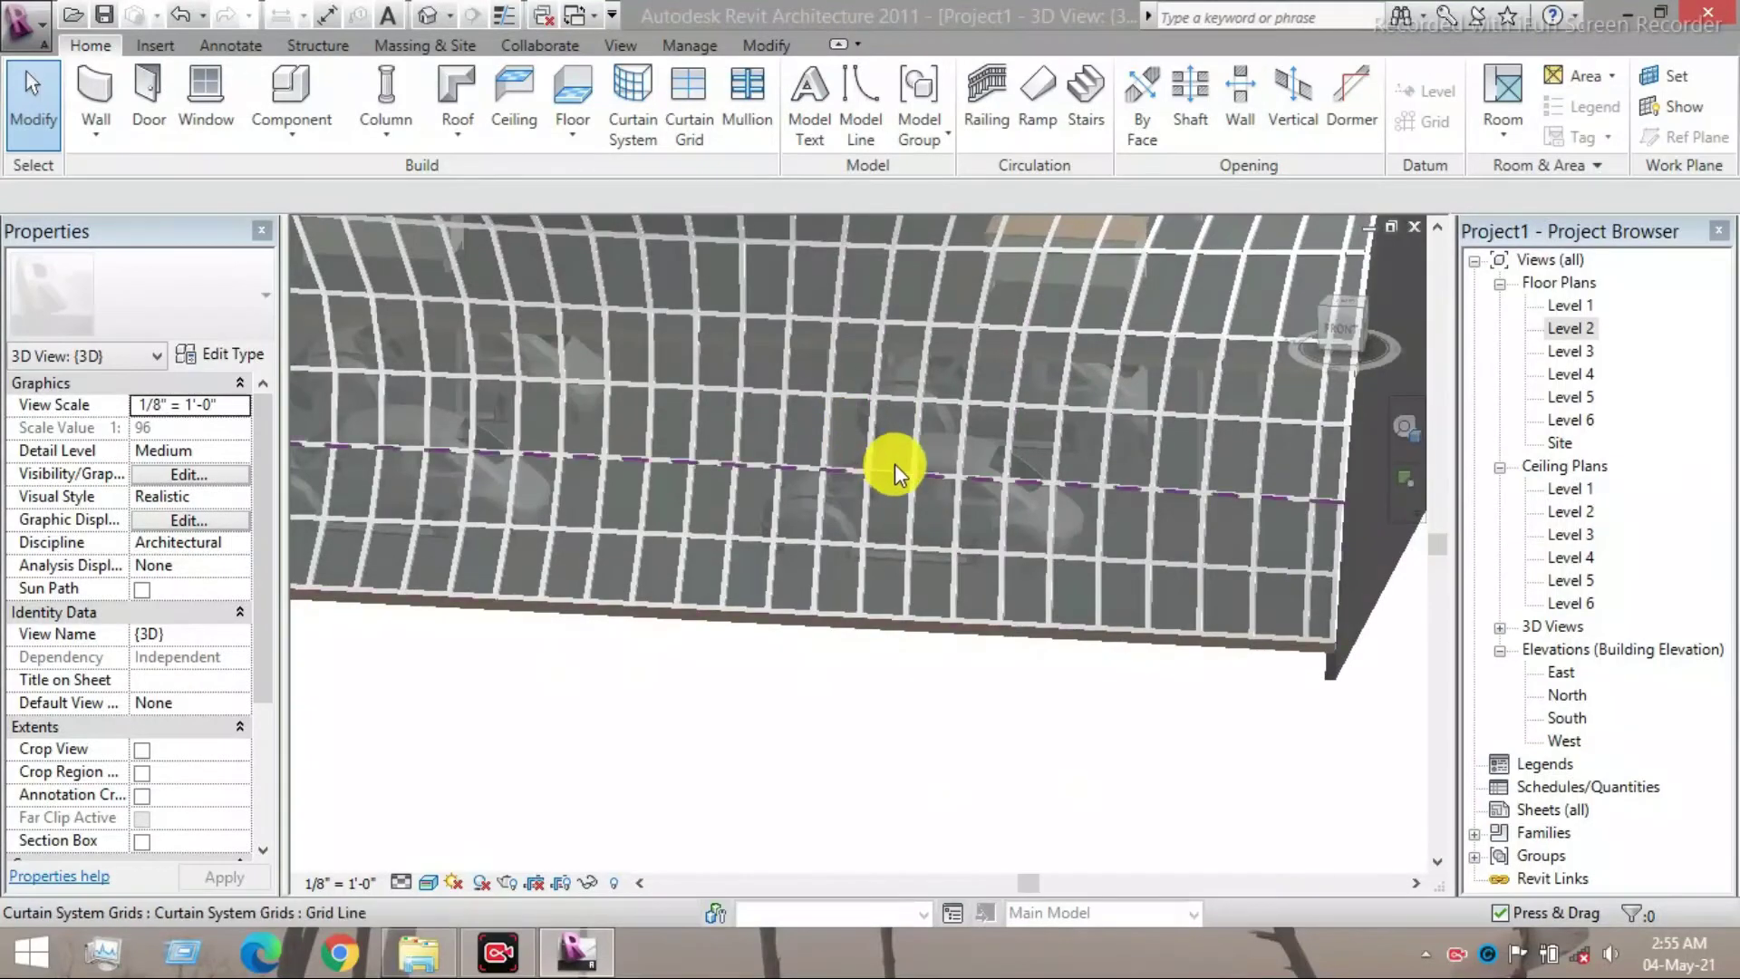
scroll(894, 466, up, 4)
scroll(895, 464, down, 5)
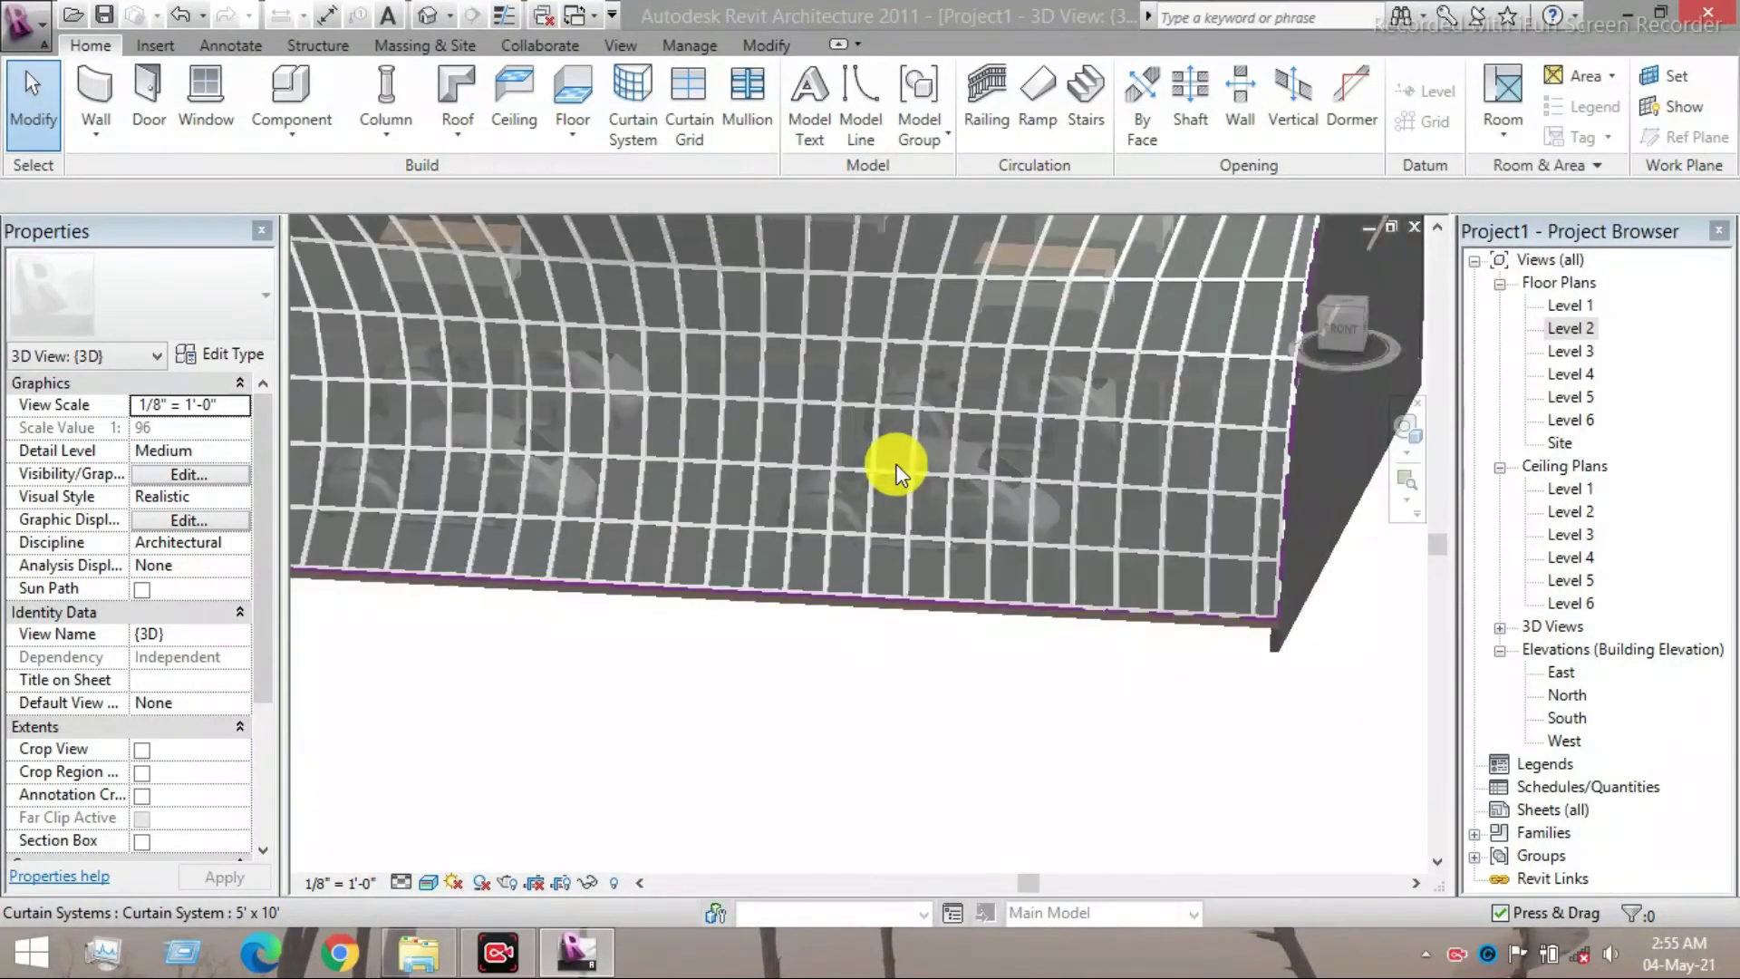
scroll(839, 354, up, 5)
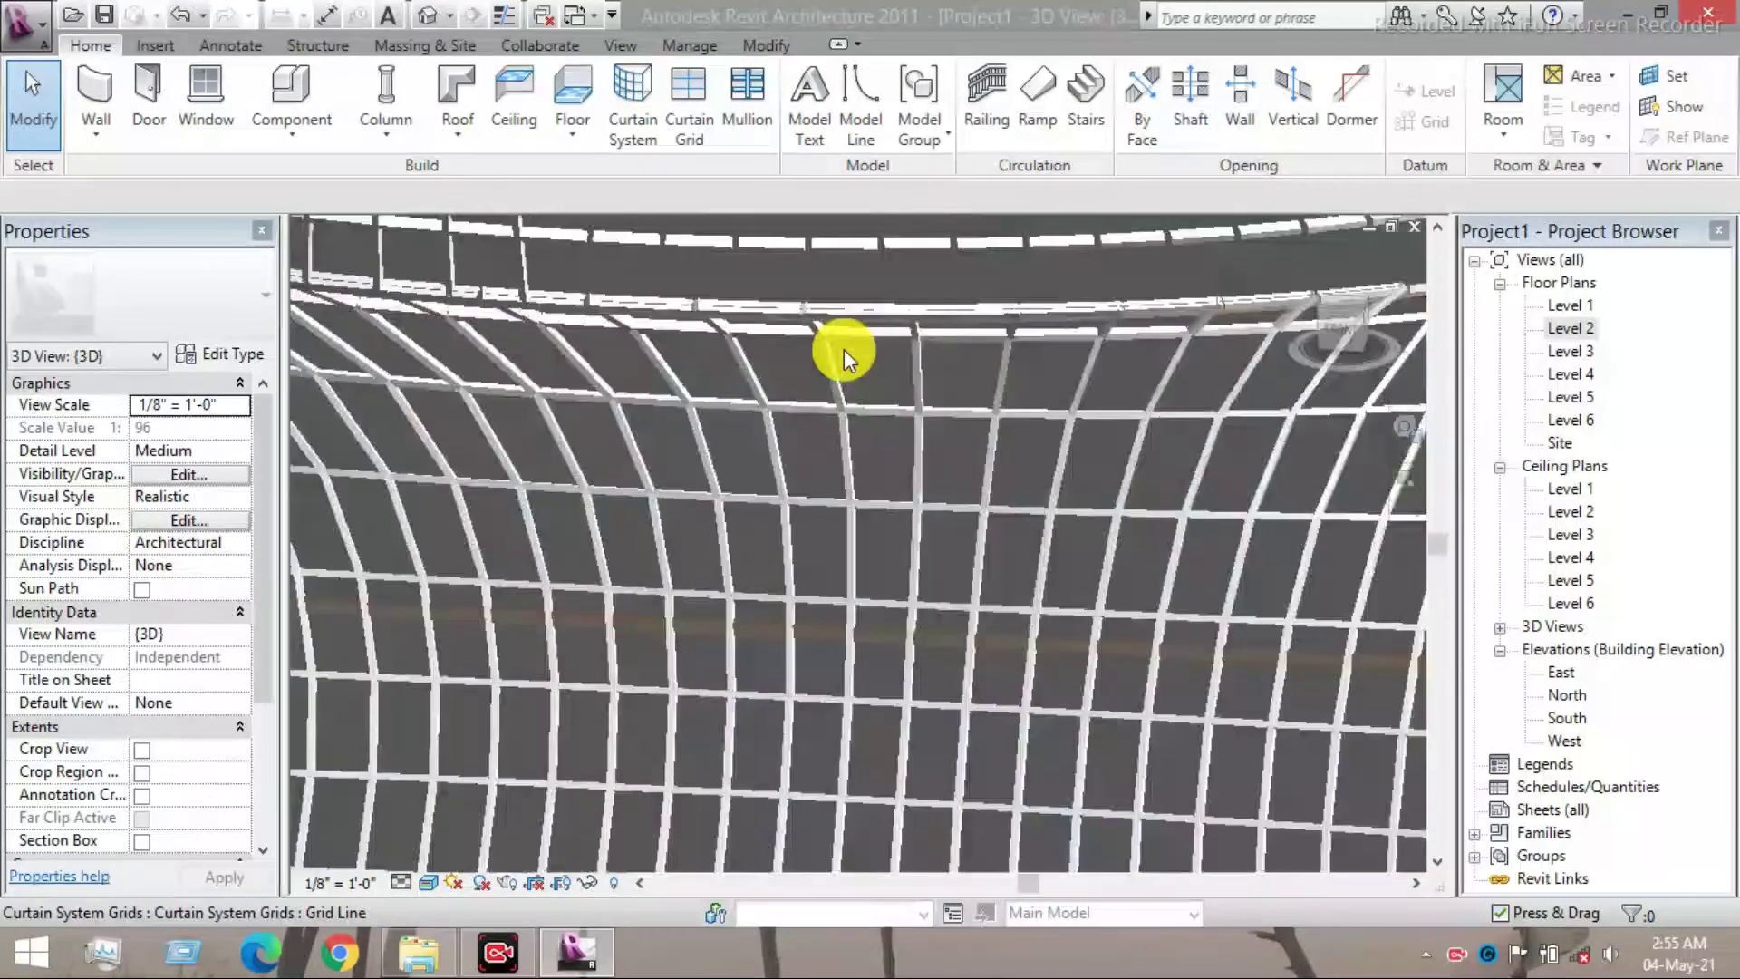
shift+middle_drag(816, 458, 695, 485)
scroll(694, 484, down, 5)
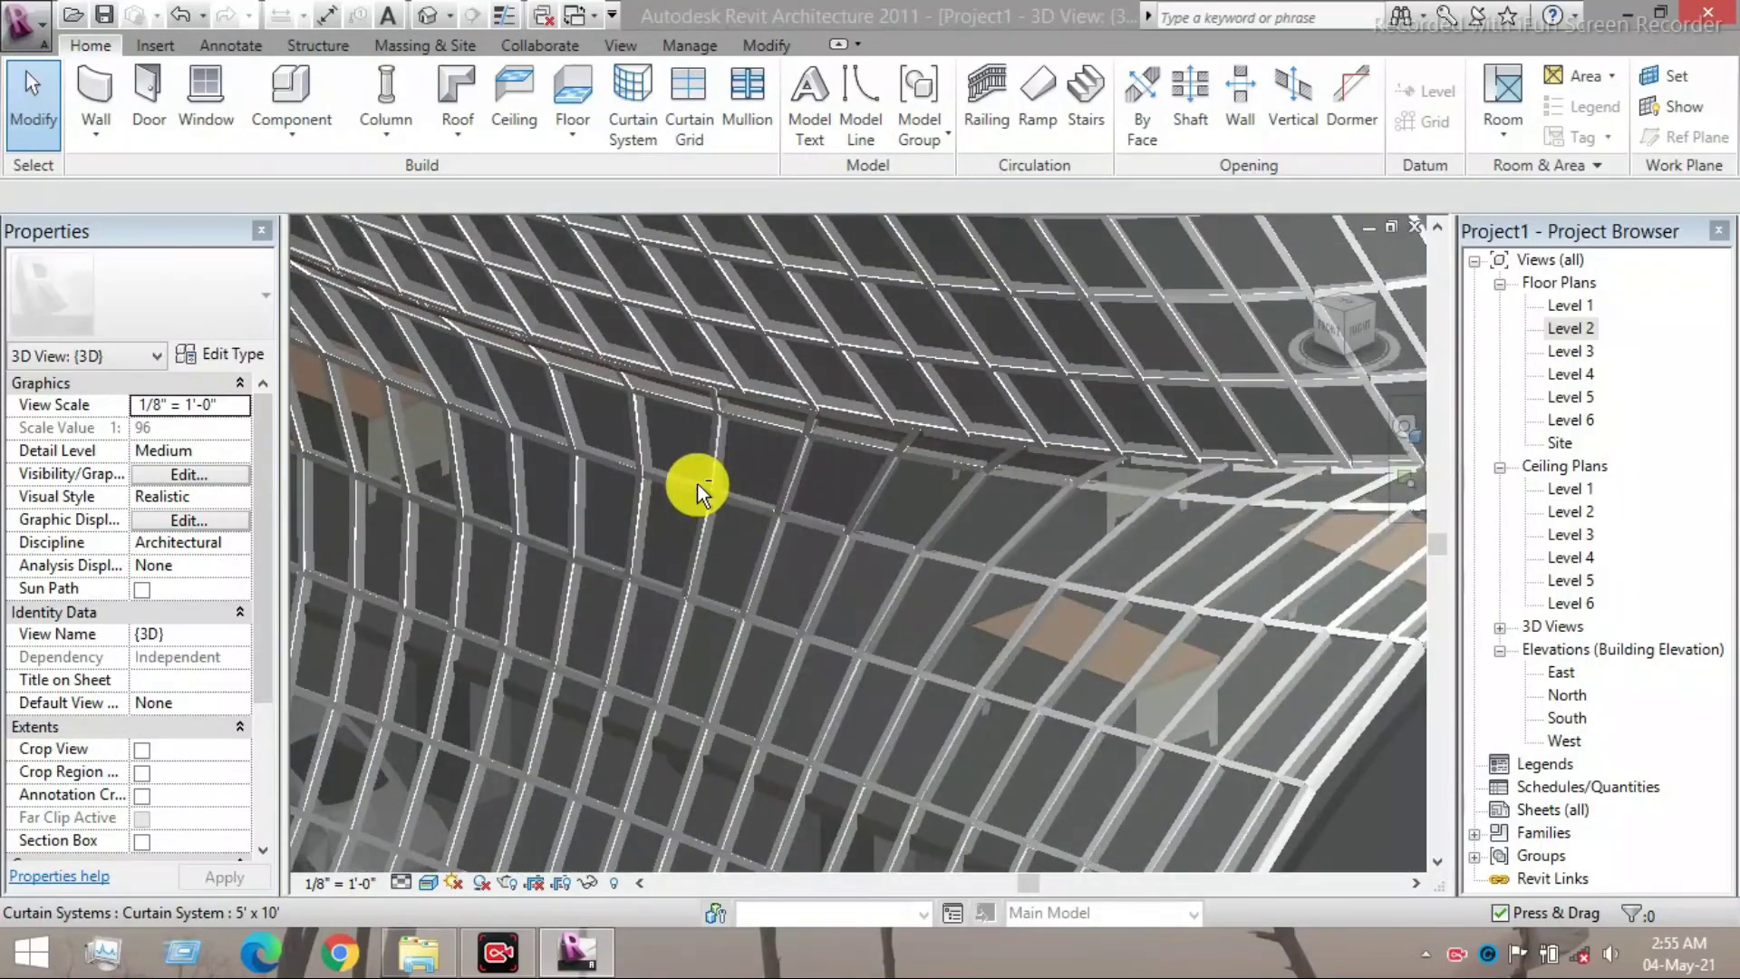
scroll(690, 480, down, 3)
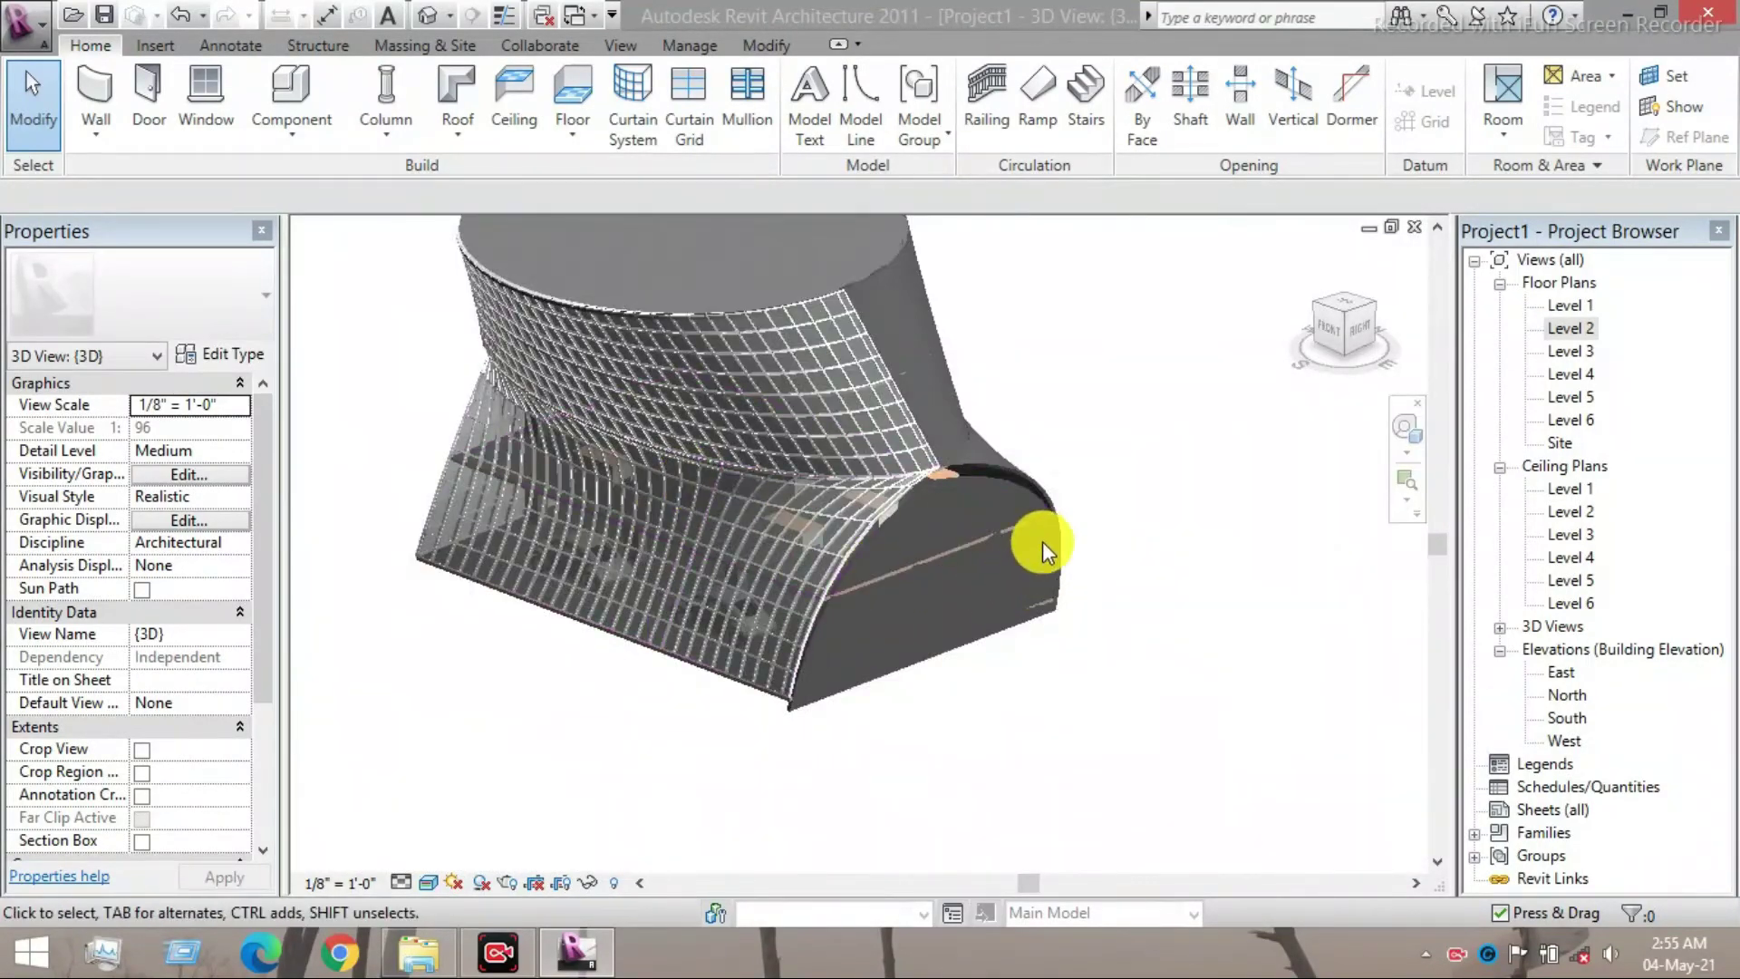
- Examine the building's arched end wall, back walls and opposite glazed end in 3D
shift+middle_drag(1115, 504, 831, 549)
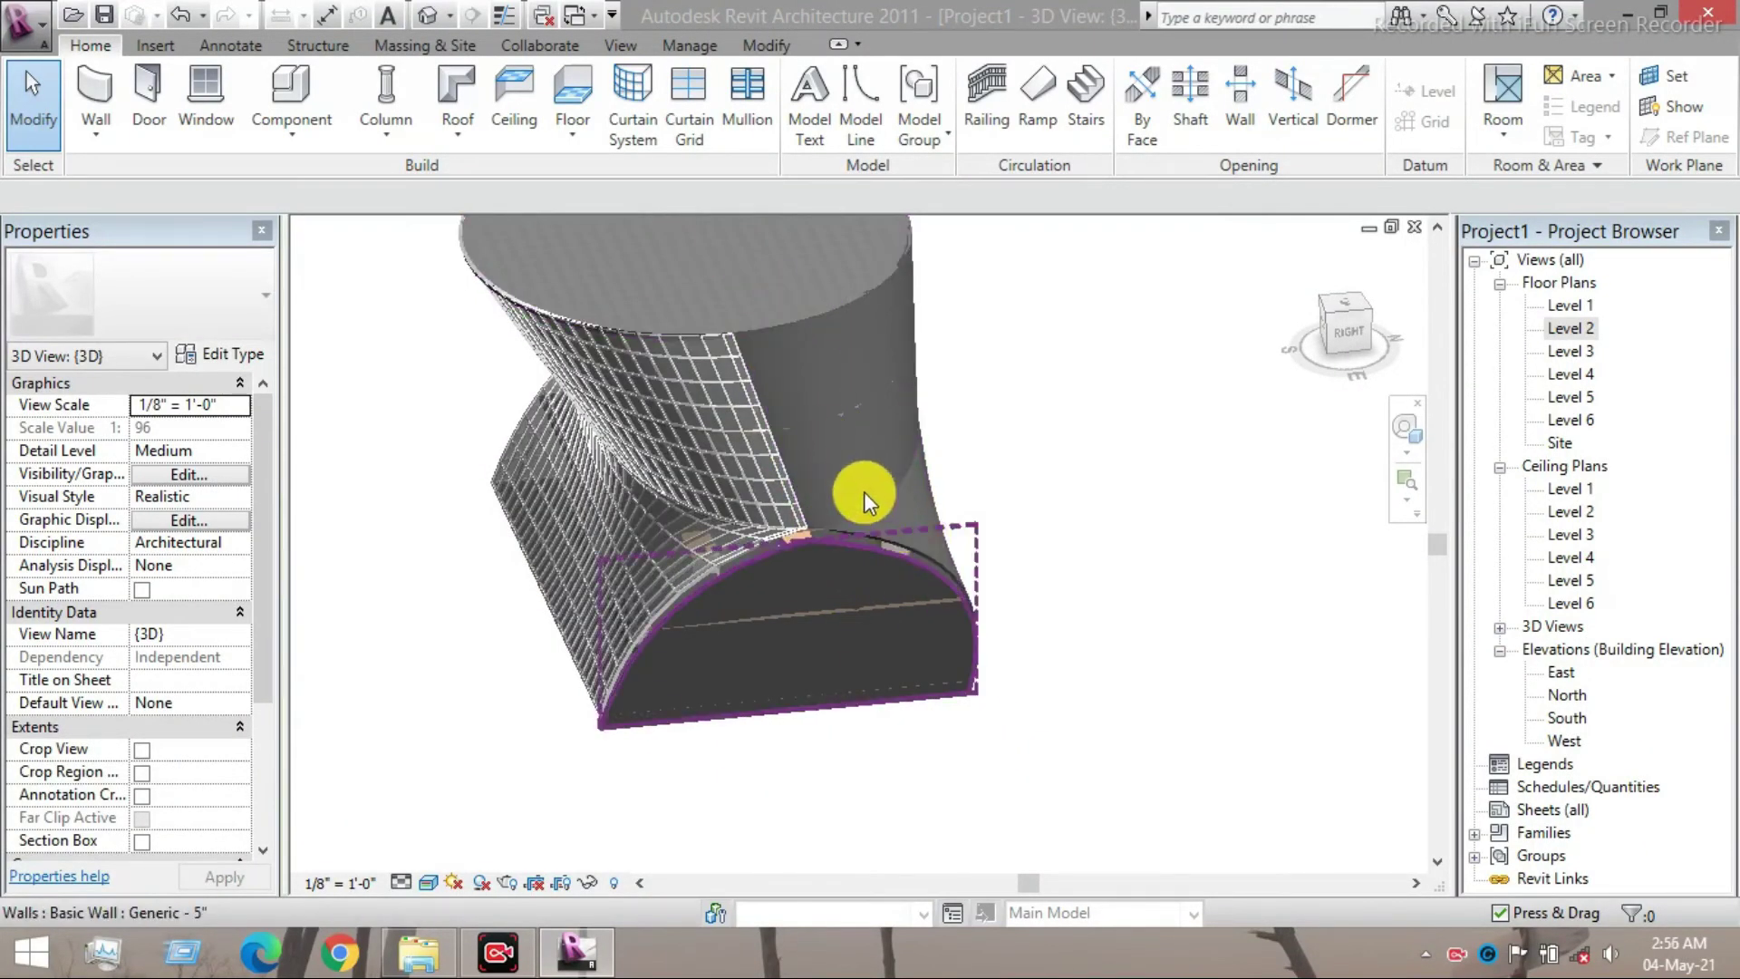
scroll(788, 458, up, 2)
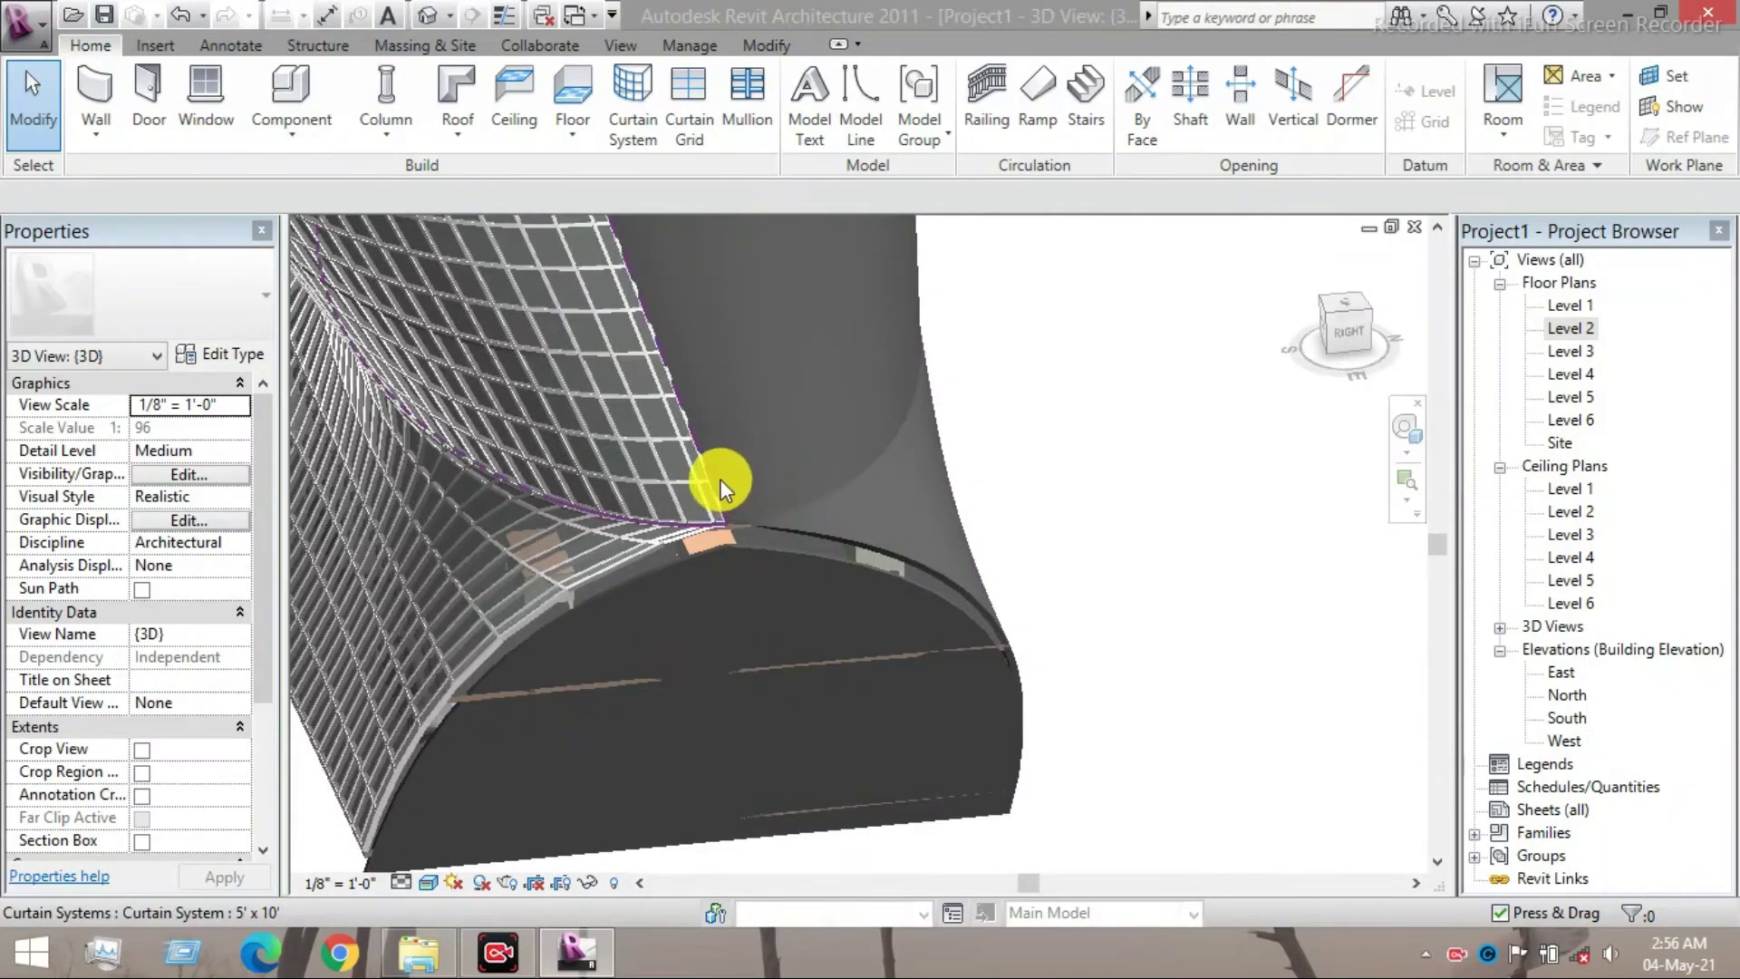
click(894, 573)
scroll(1047, 546, down, 5)
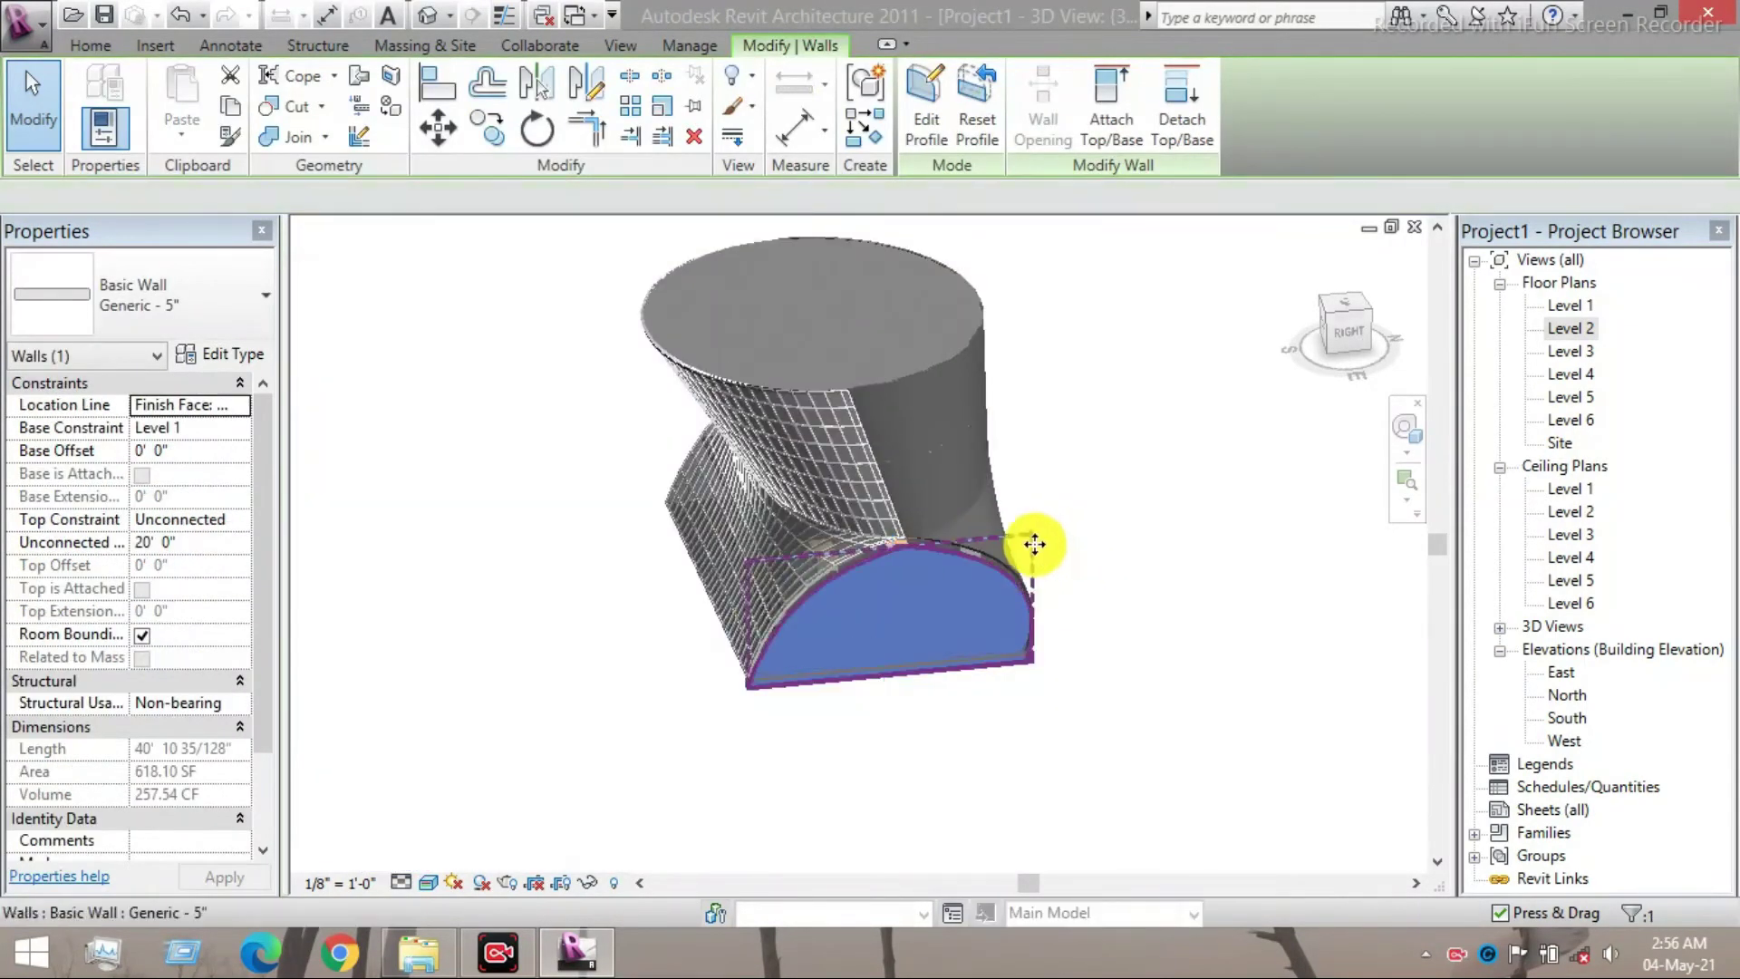
key(Escape)
shift+middle_drag(1008, 455, 420, 542)
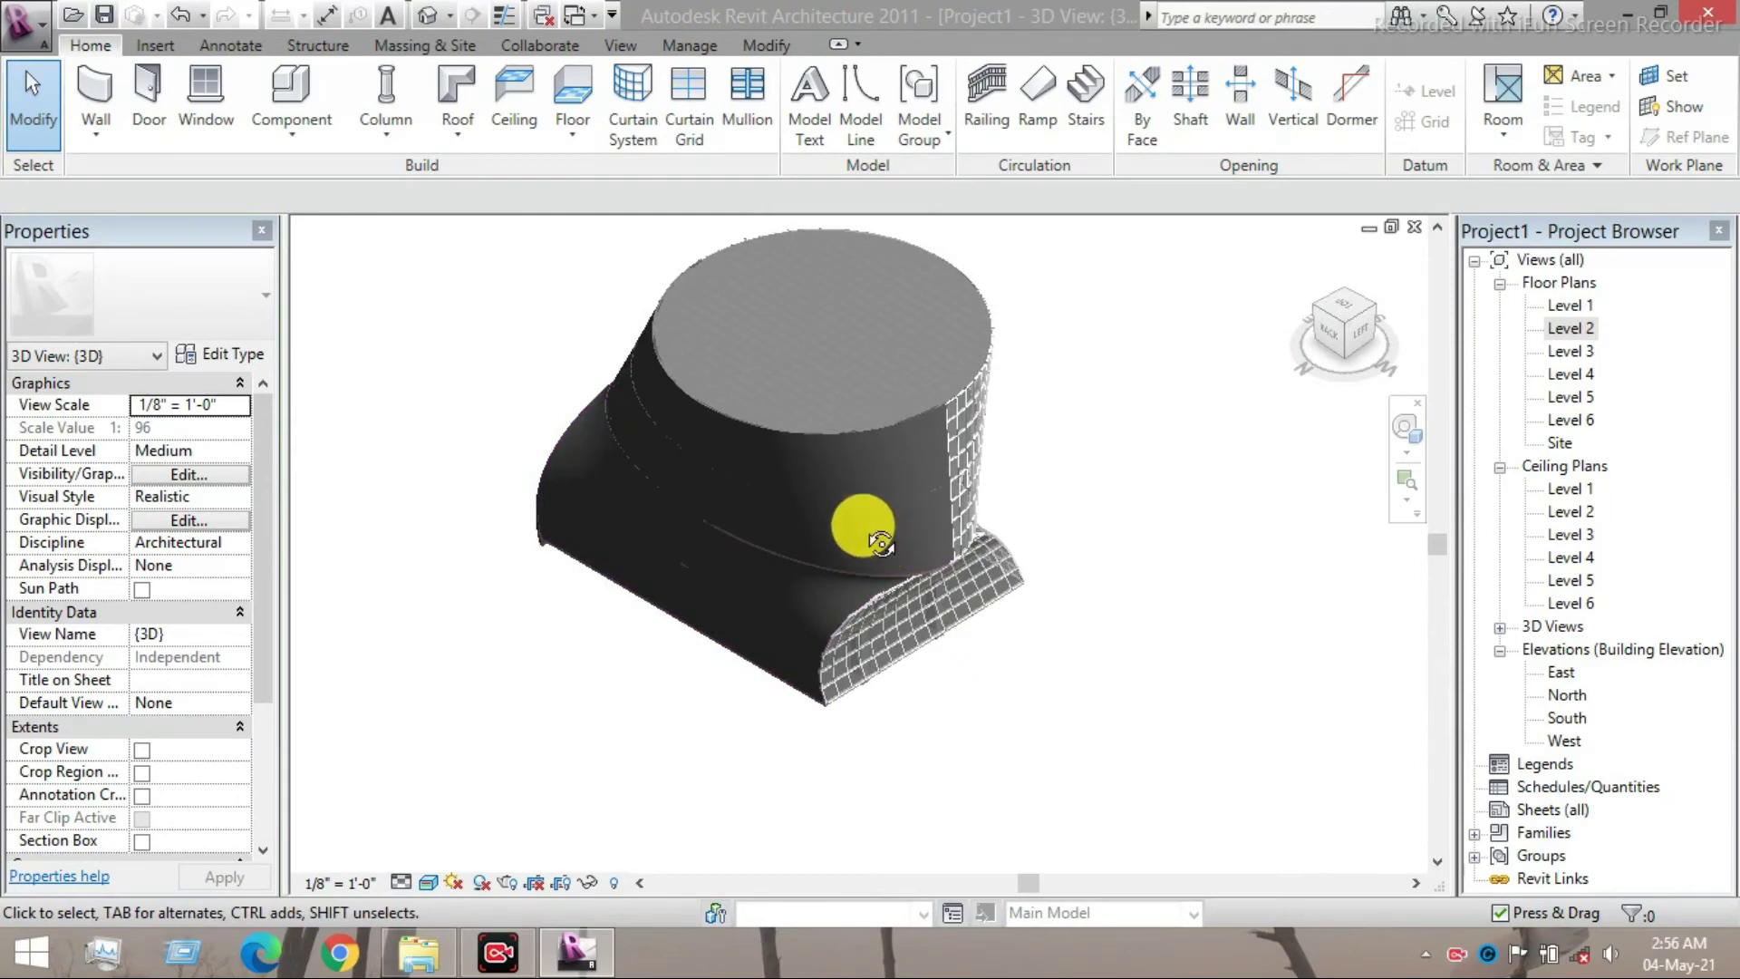
mouse_move(854, 525)
shift+middle_down()
mouse_move(807, 497)
mouse_move(846, 493)
shift+middle_up()
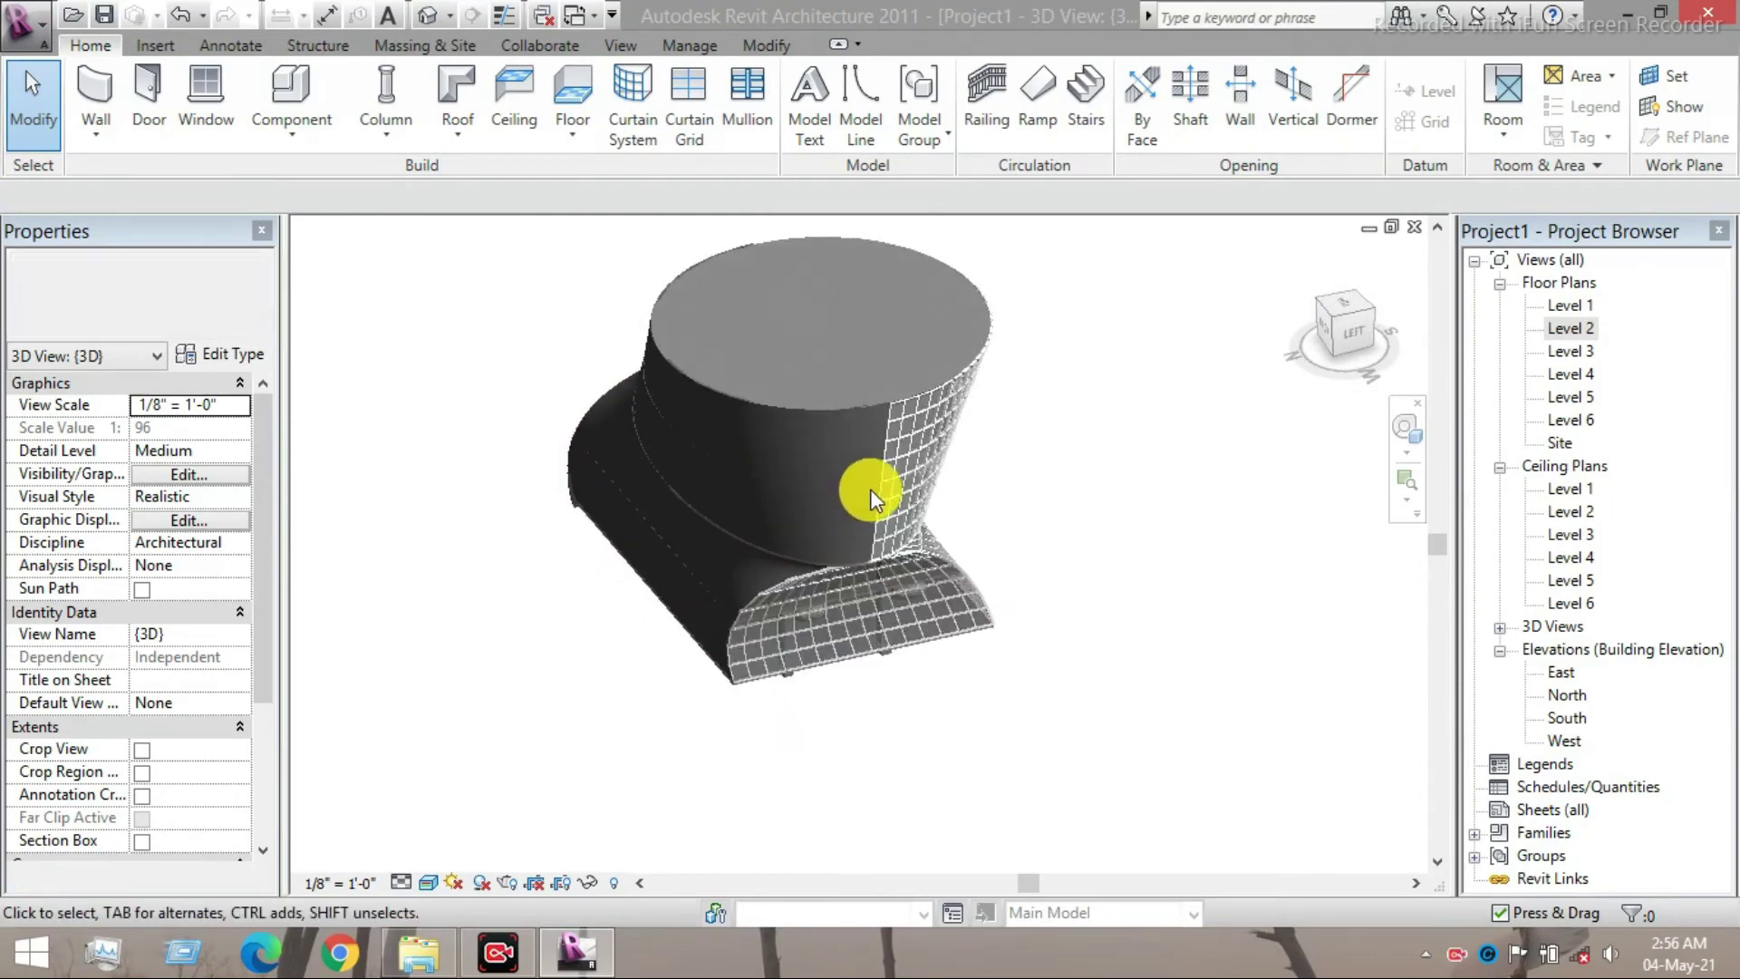
scroll(871, 489, up, 3)
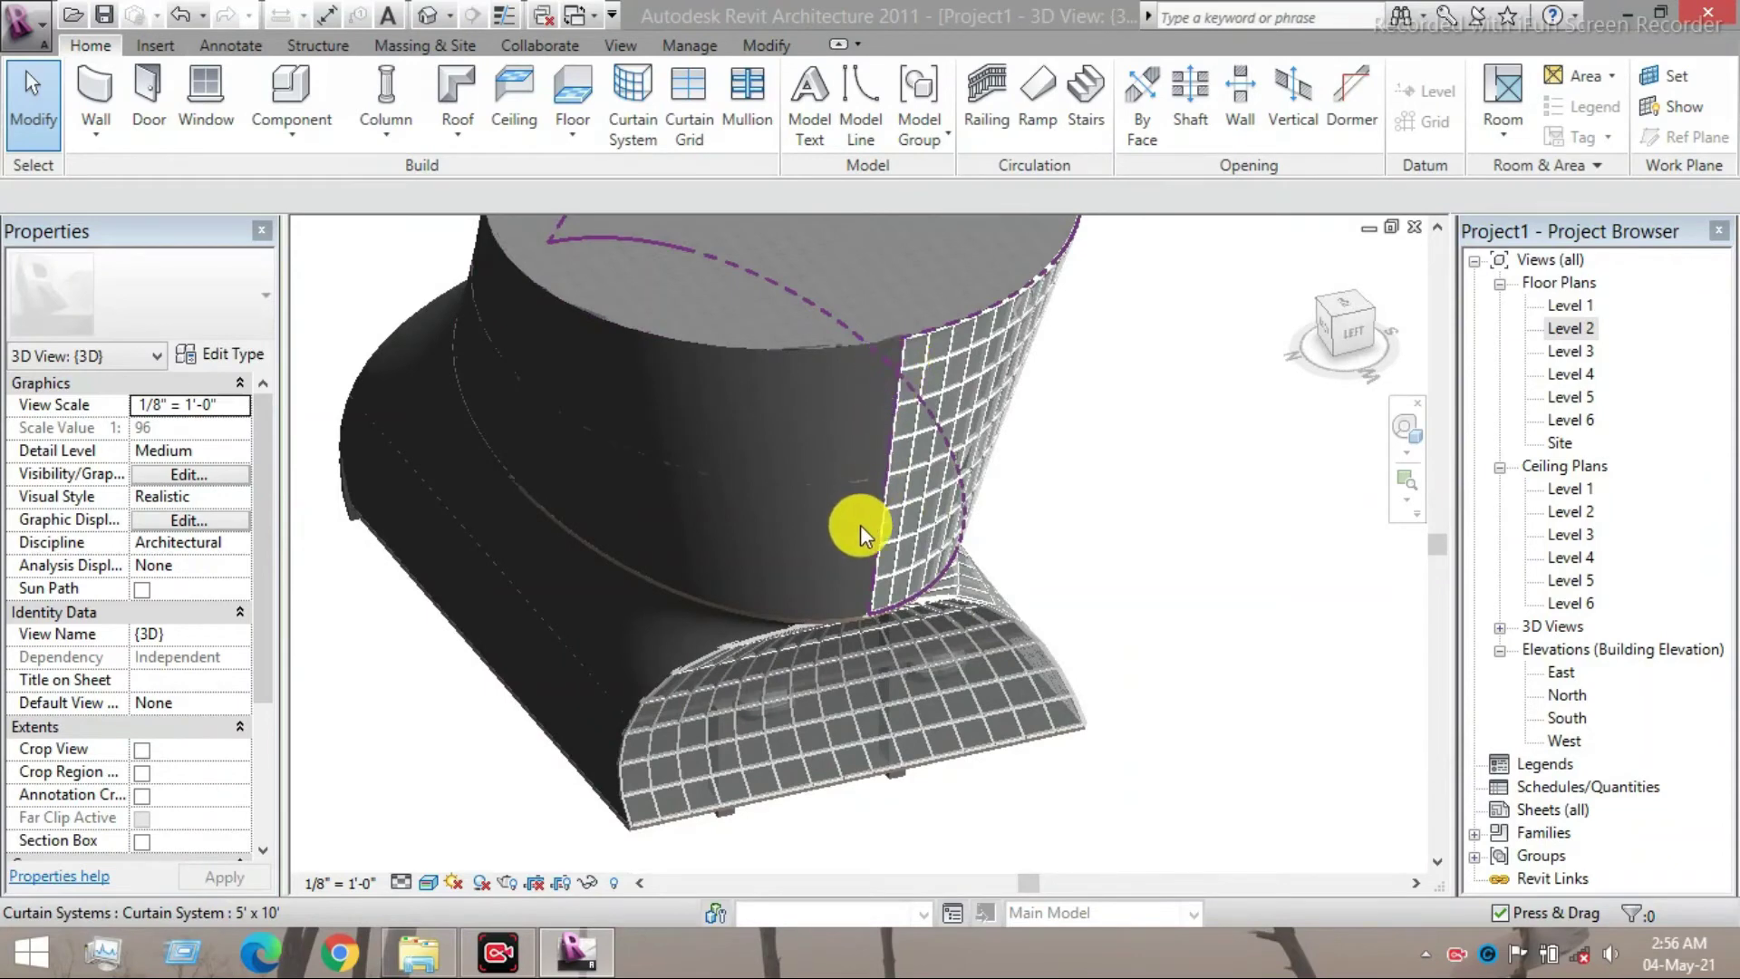
scroll(841, 568, down, 4)
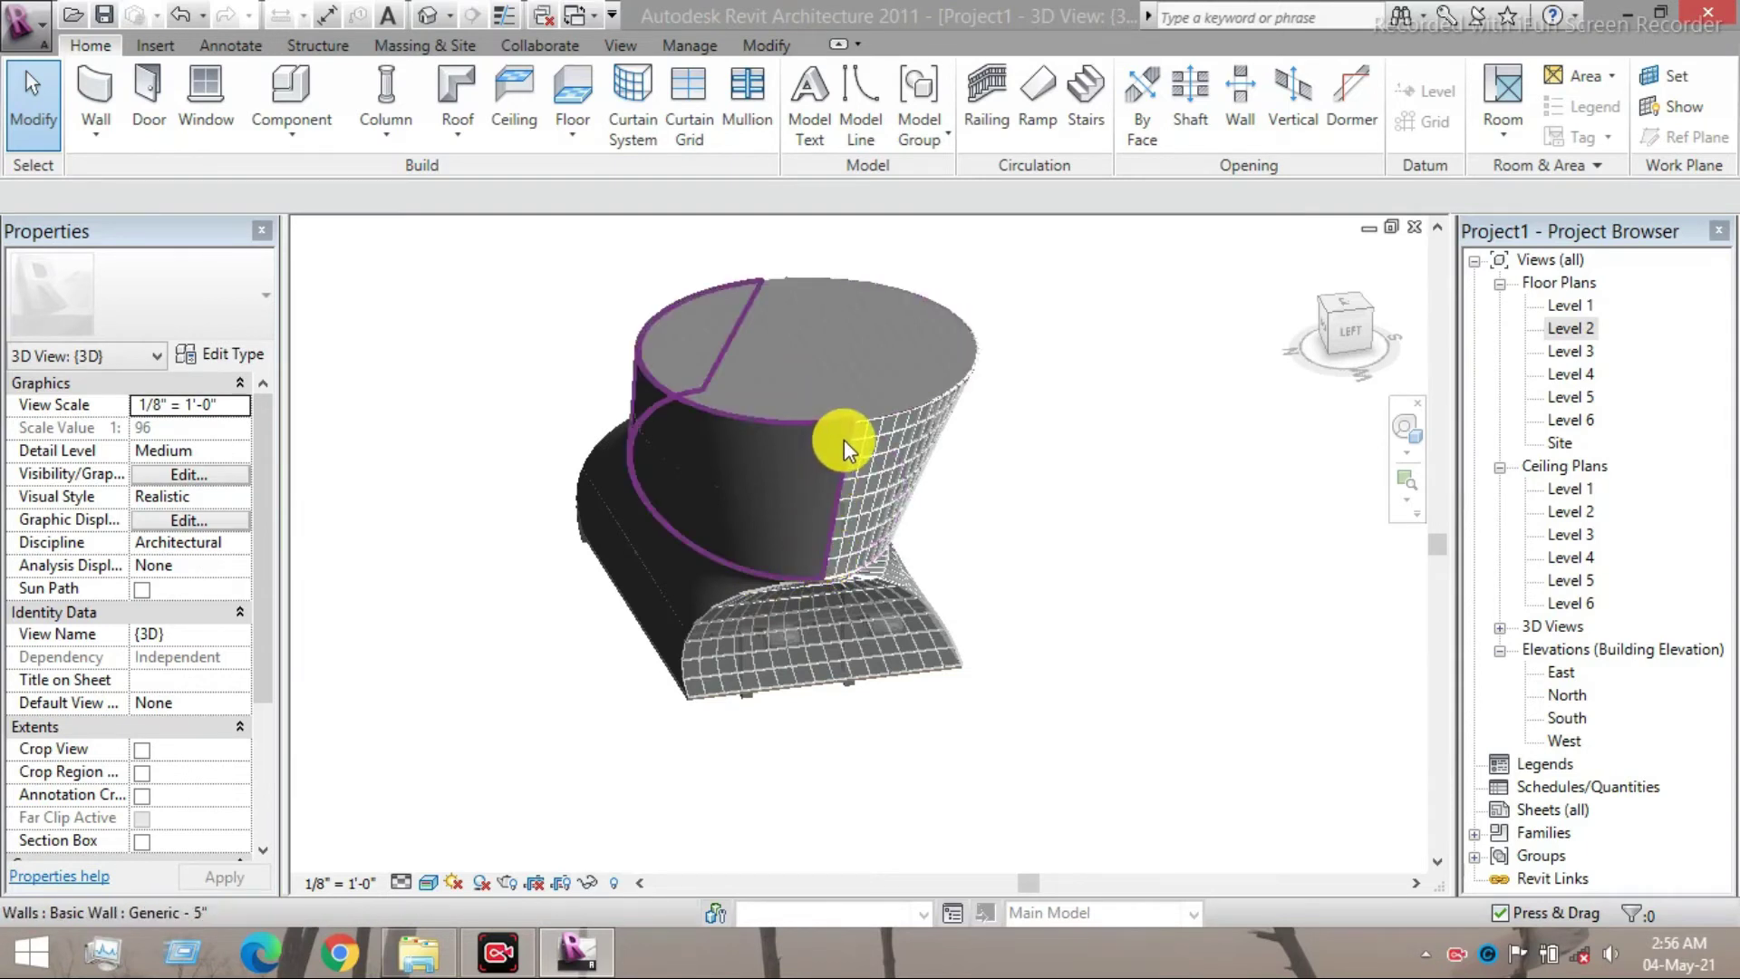
- Select the upper curved Generic - 5" wall and open its type's structure for editing
key(Tab)
click(776, 529)
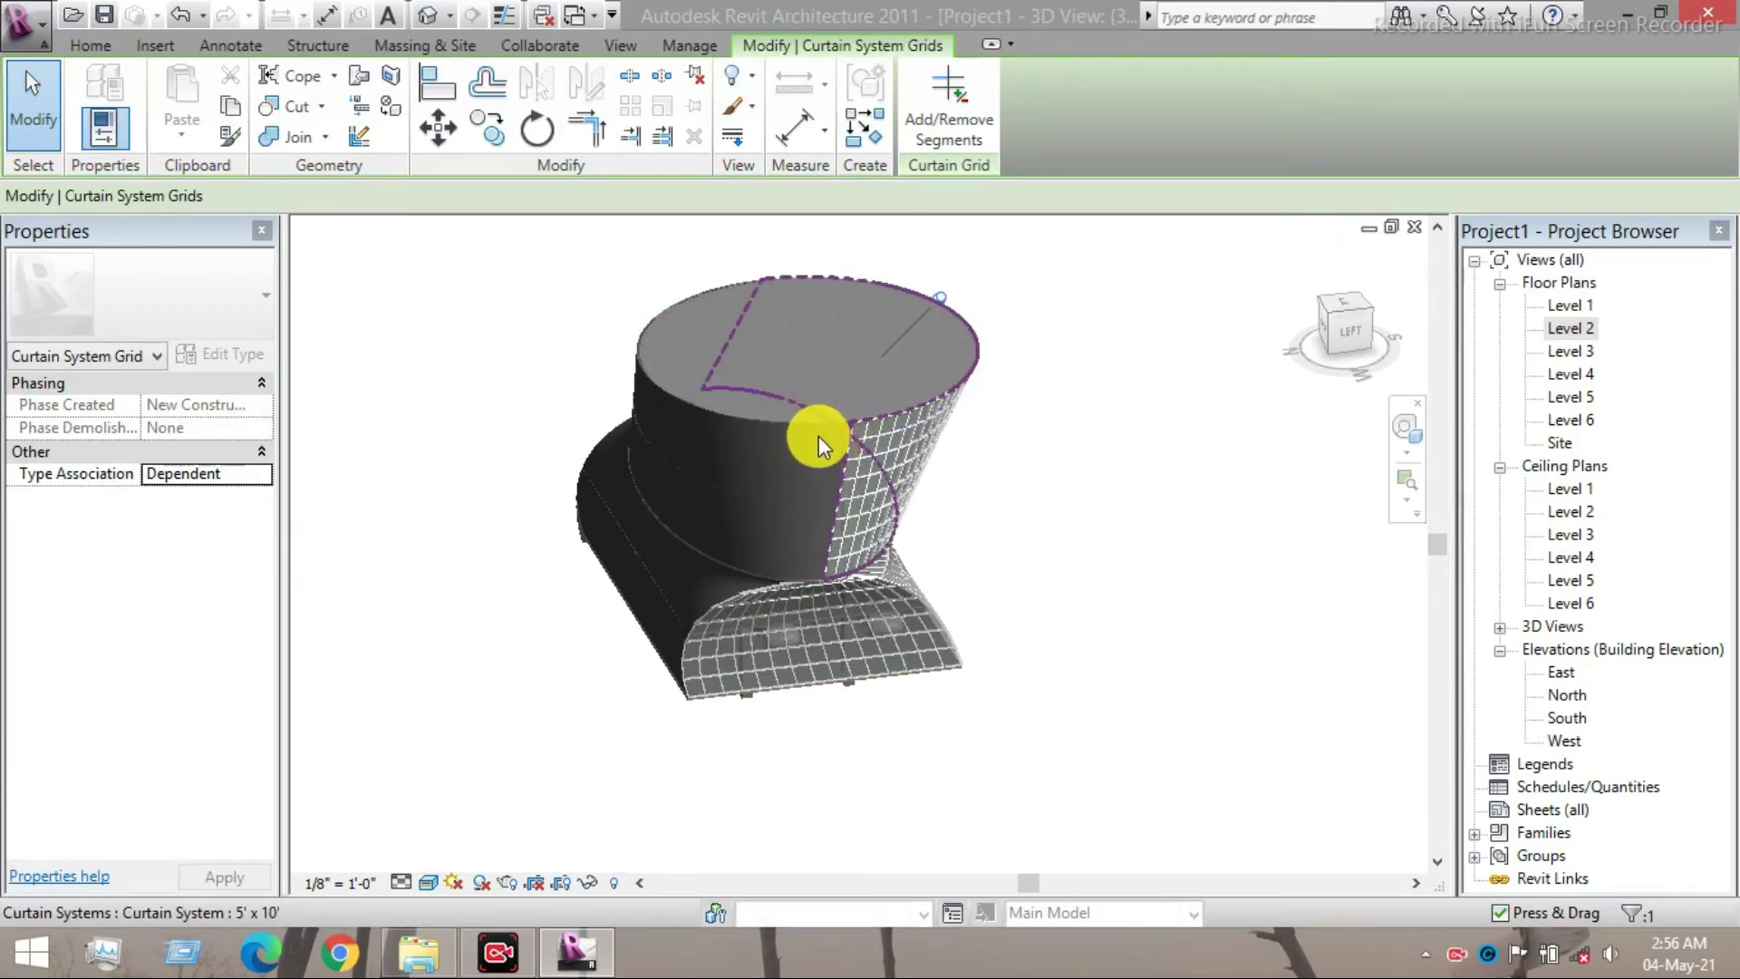
click(765, 422)
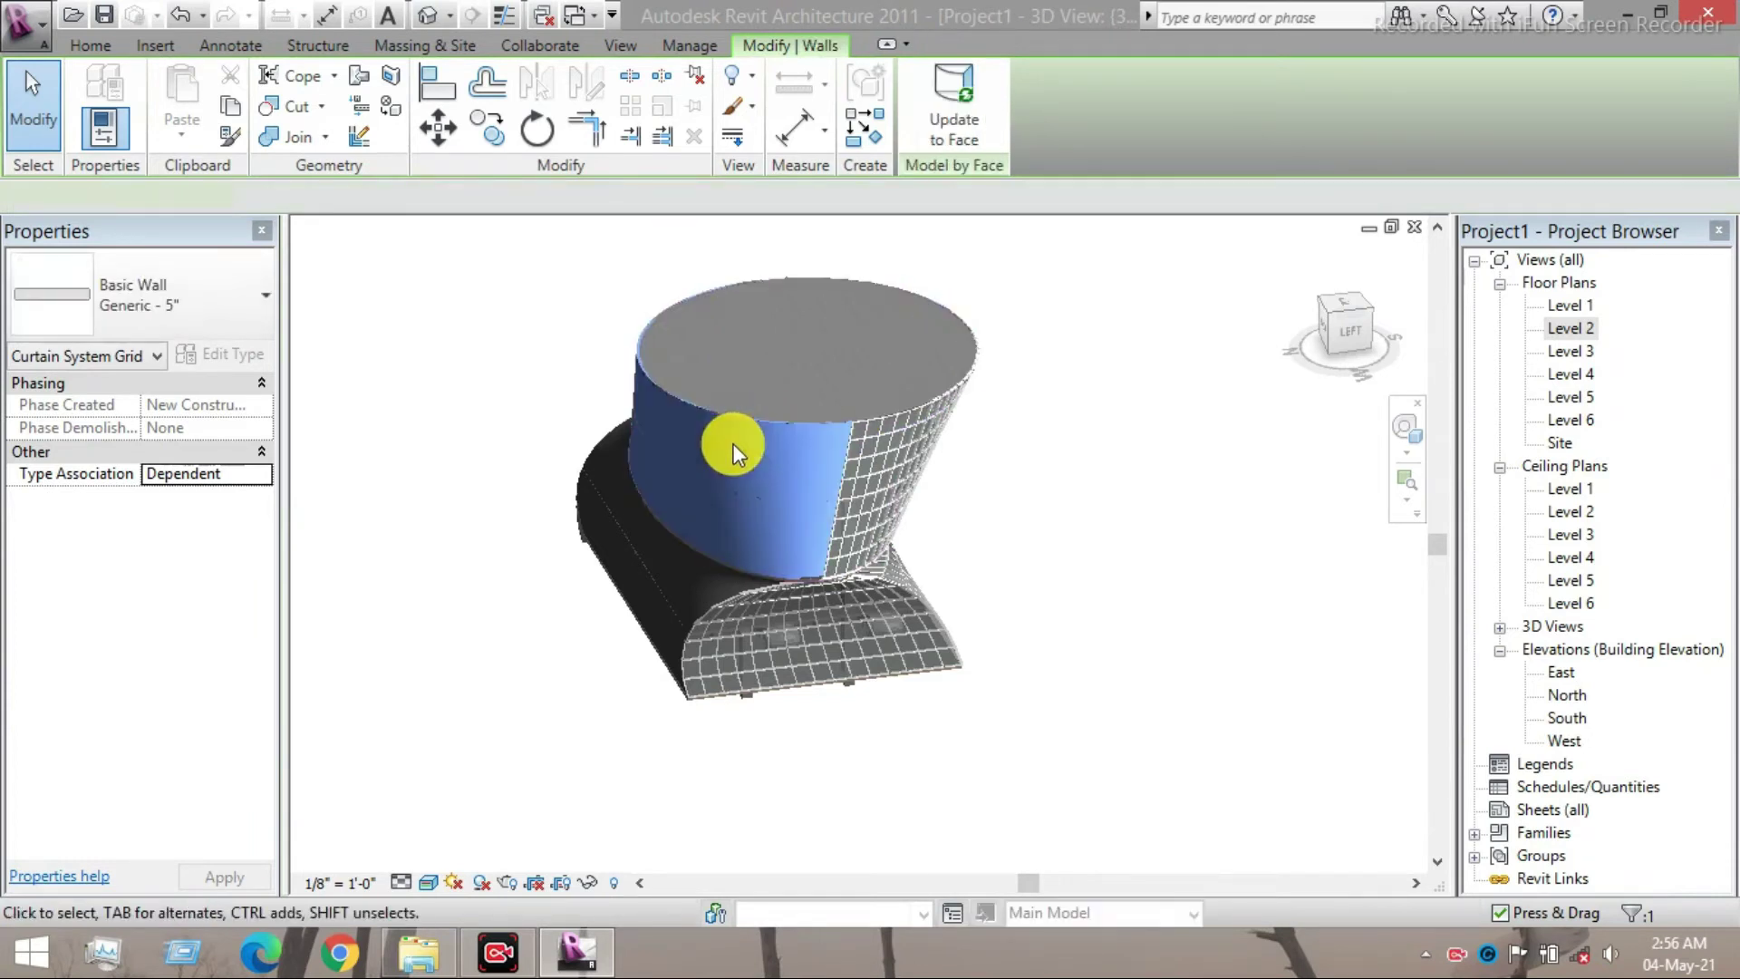
click(231, 361)
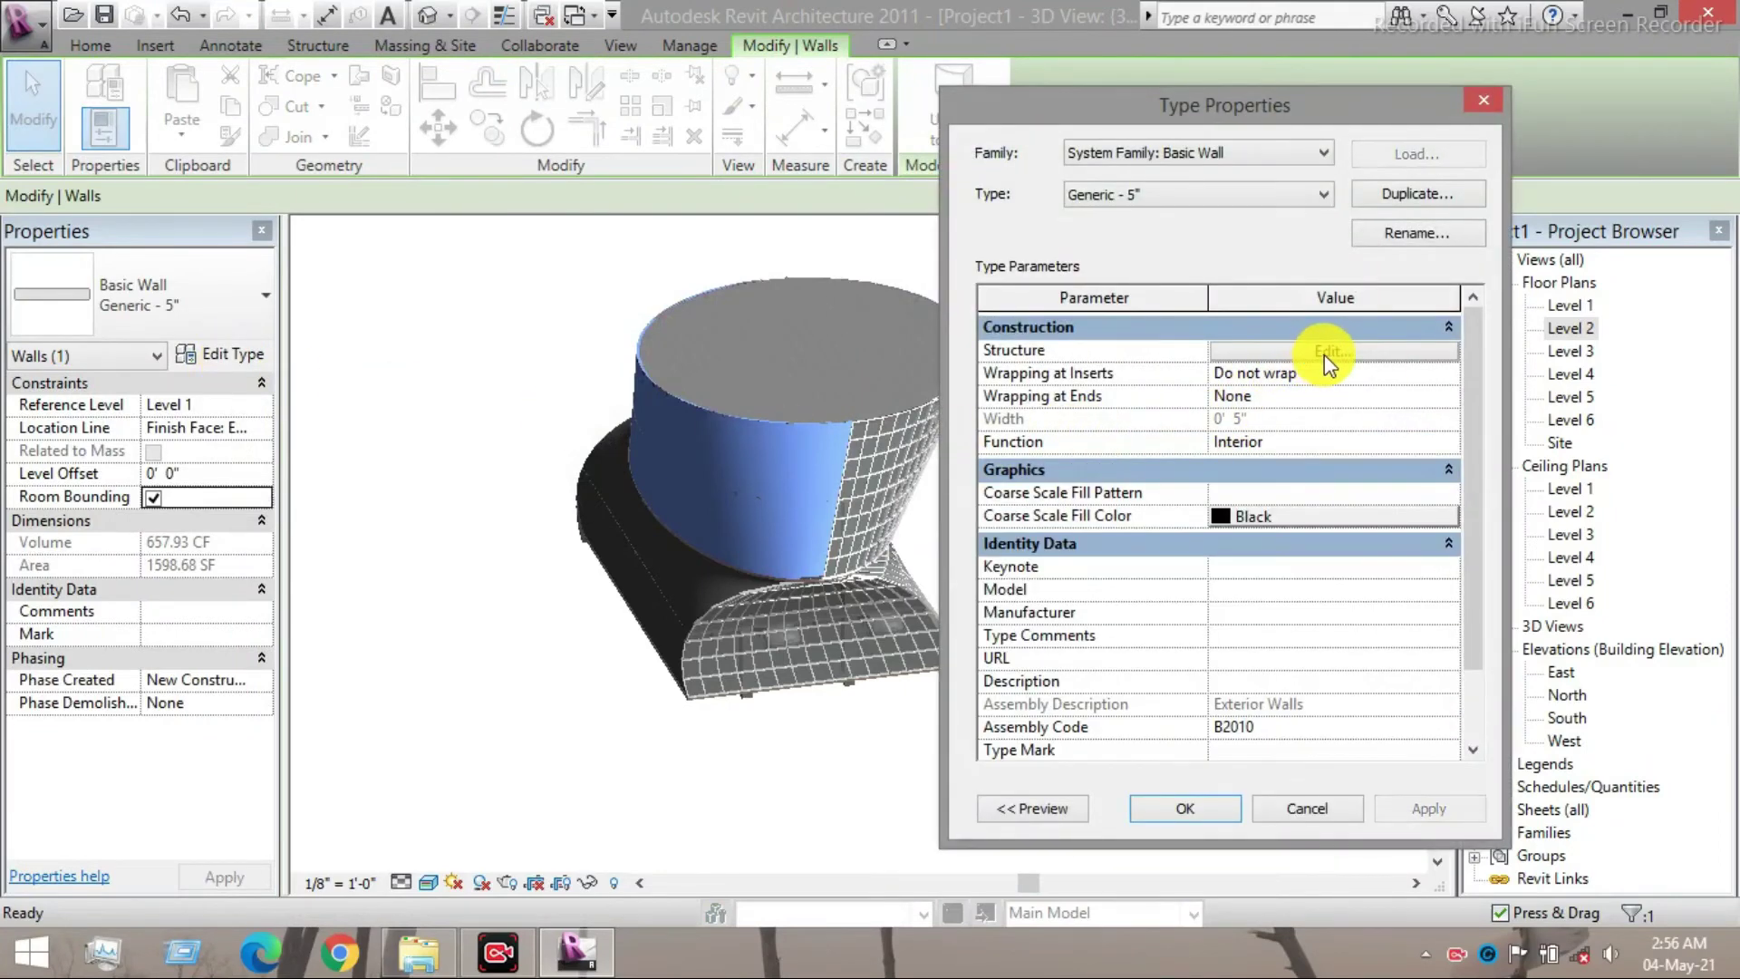
click(1324, 351)
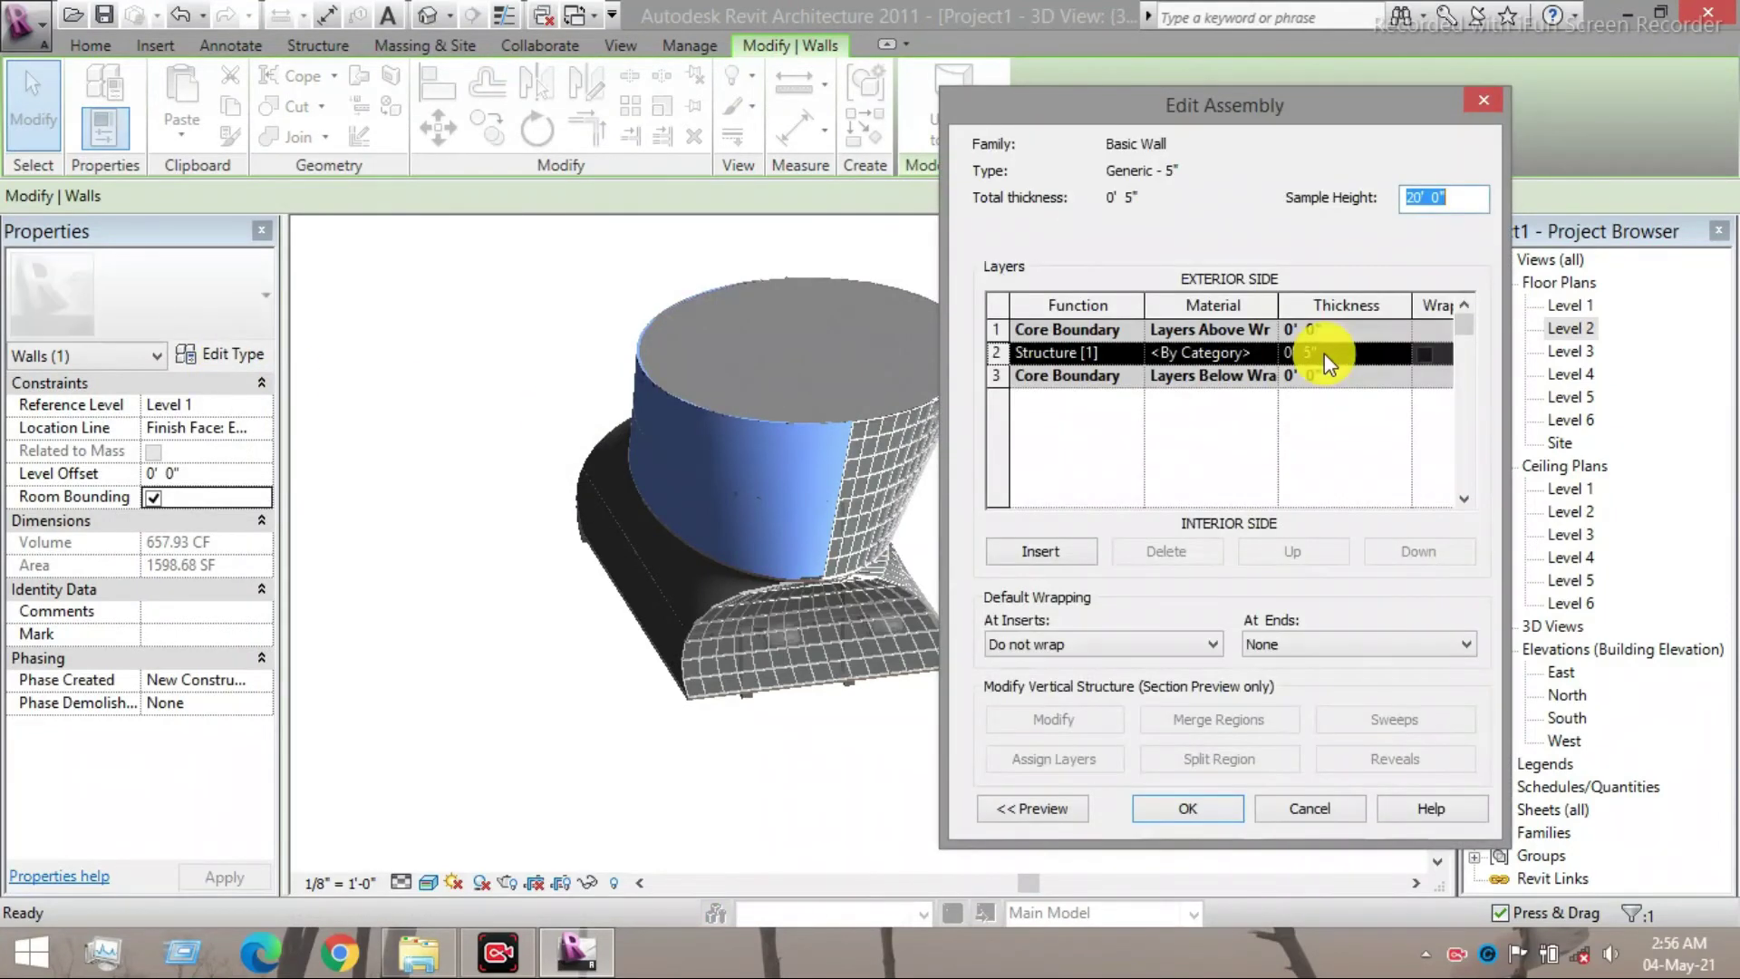
- Open the material choice for the wall's structure layer and duplicate the Acoustic Ceiling Tile 24" x 24" material under the suggested name
click(1265, 355)
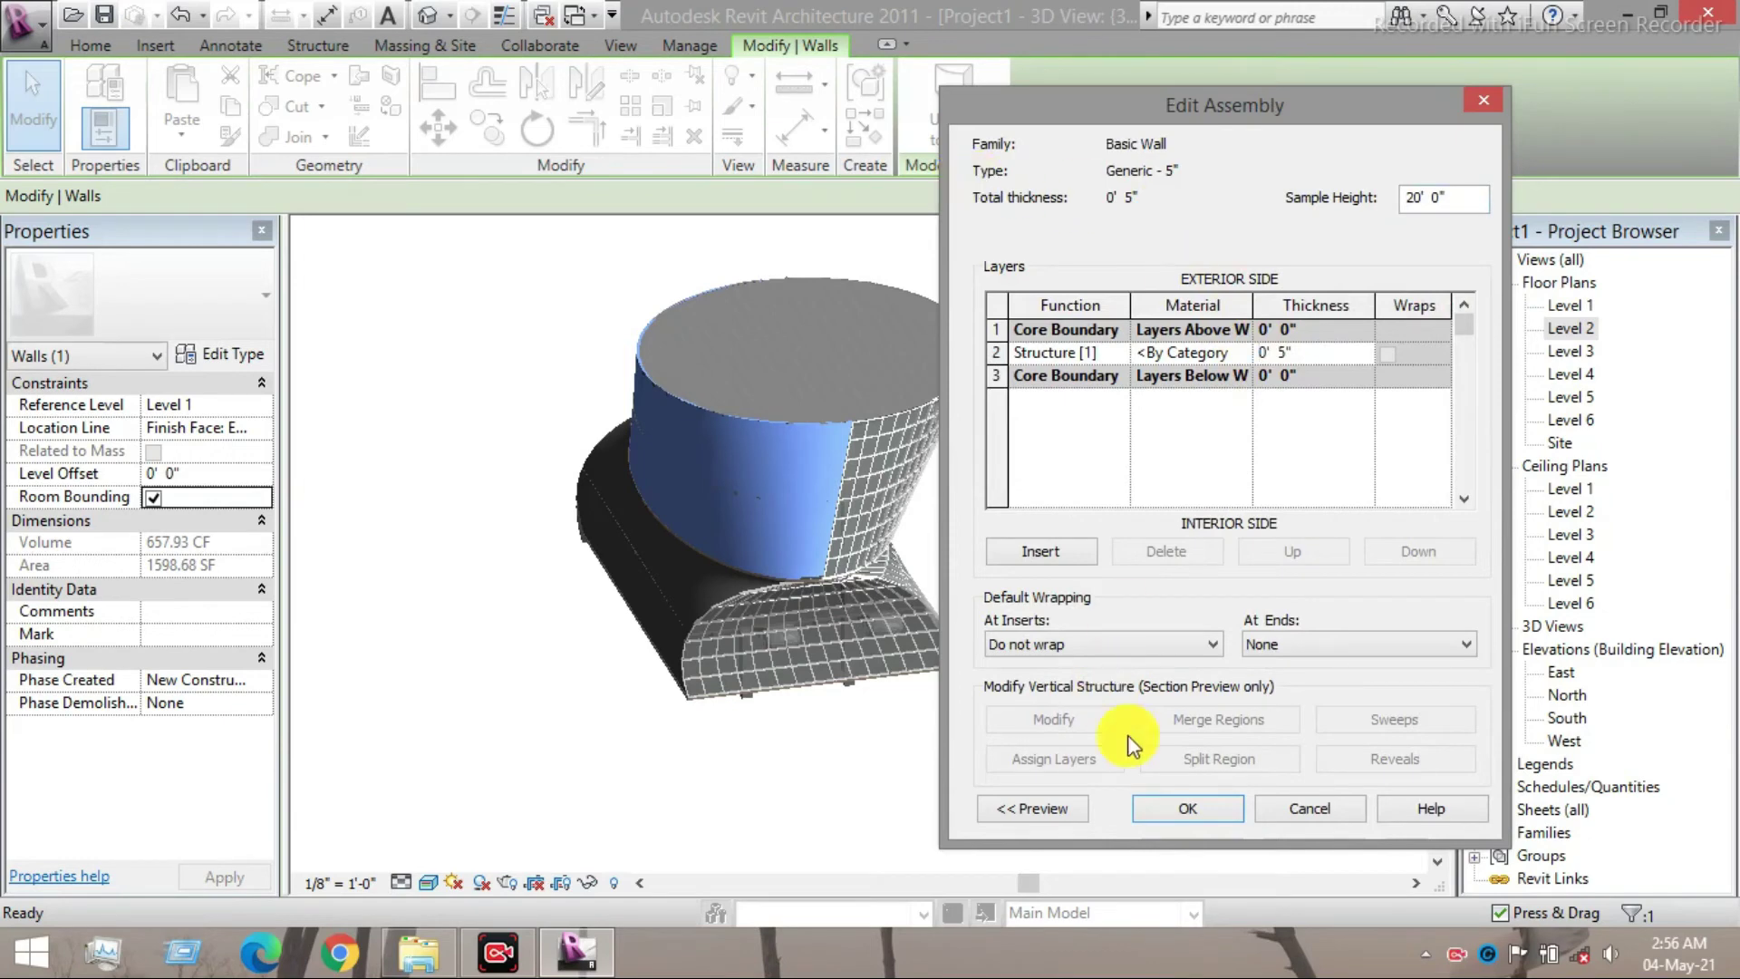
click(1273, 816)
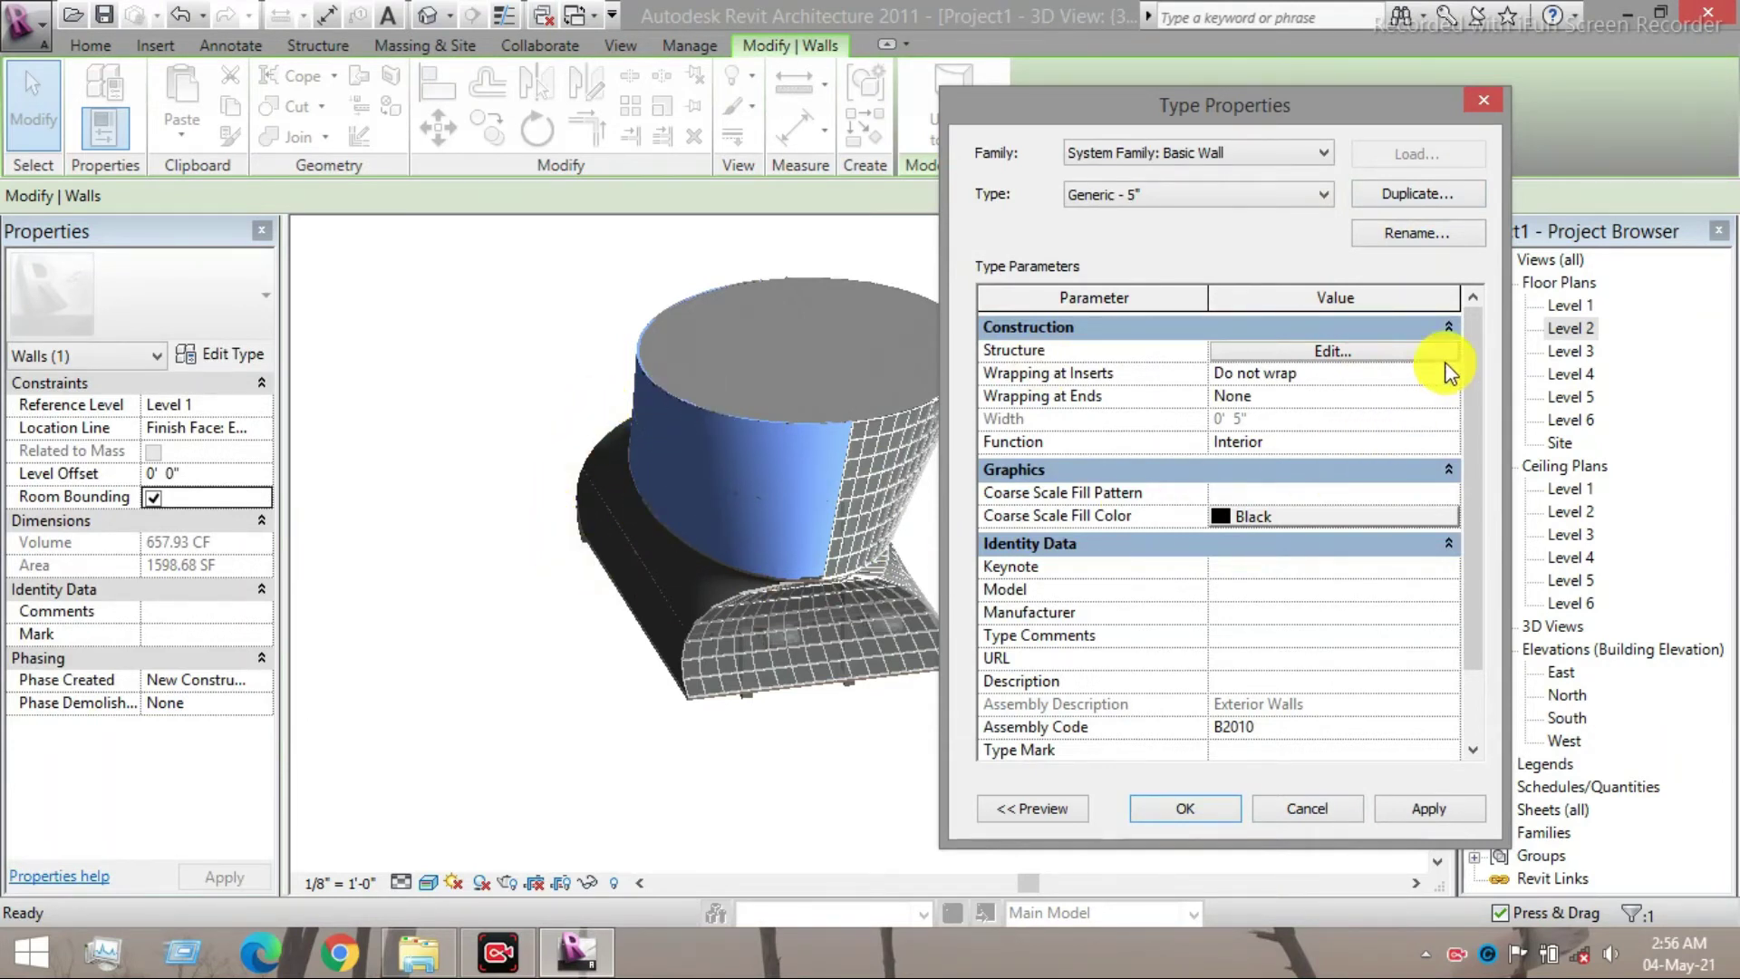
click(1352, 348)
click(1260, 352)
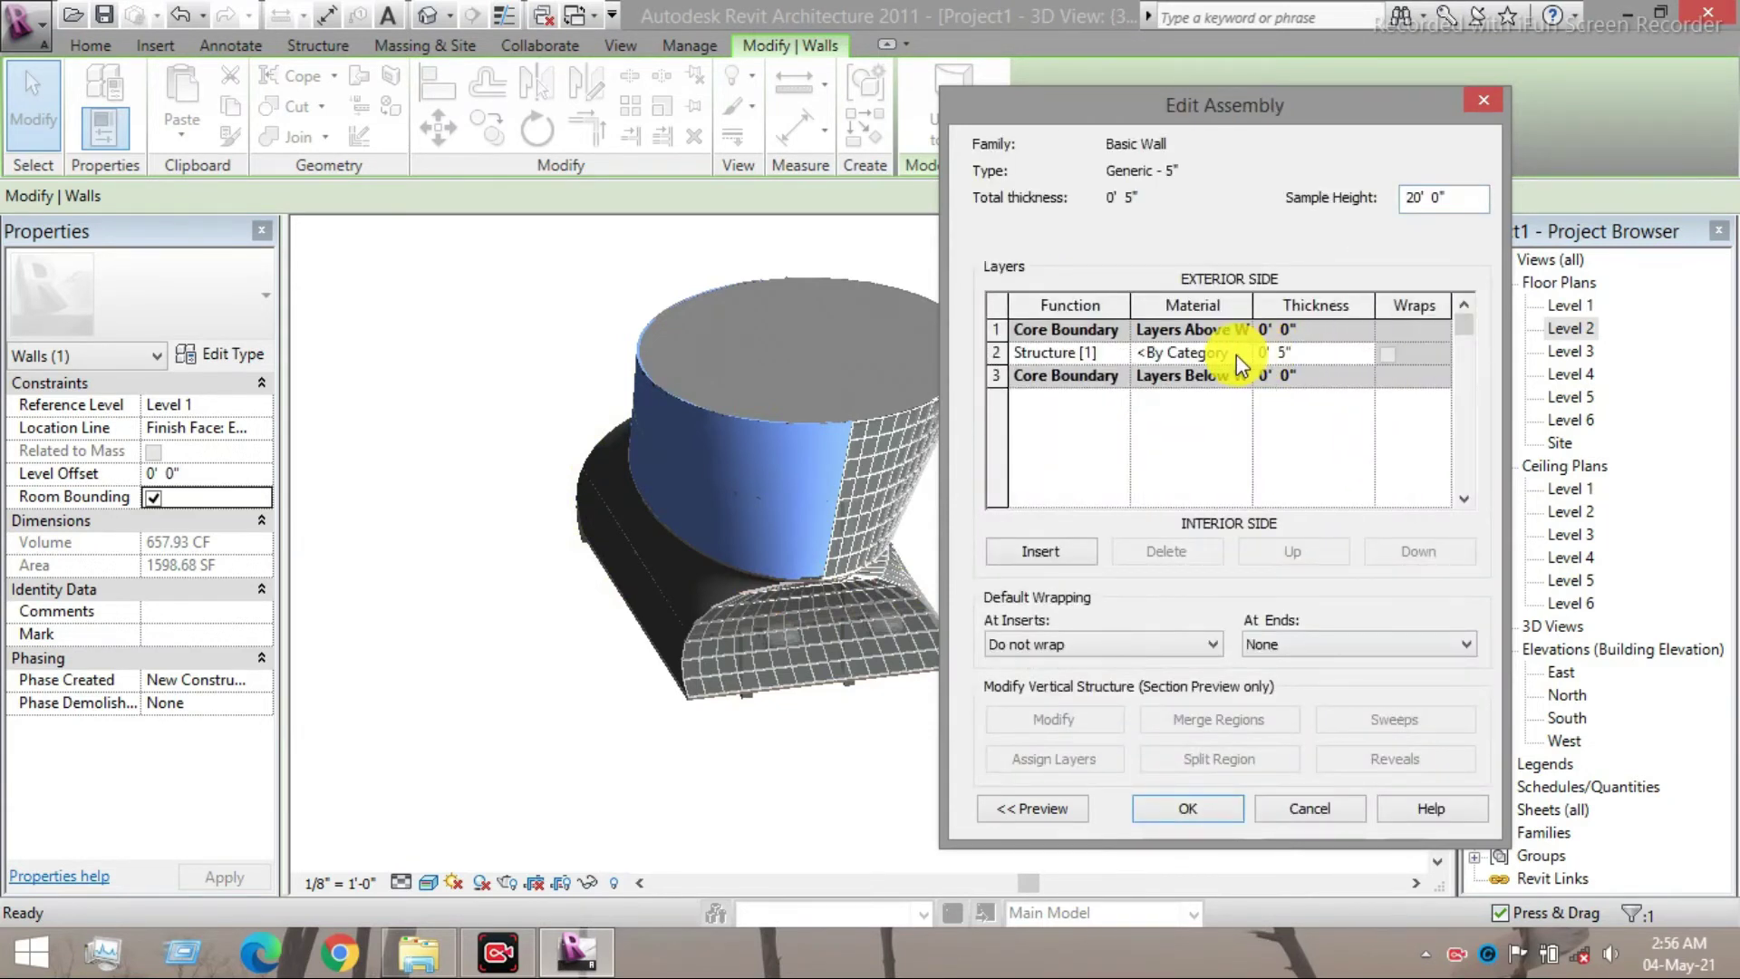
click(1238, 355)
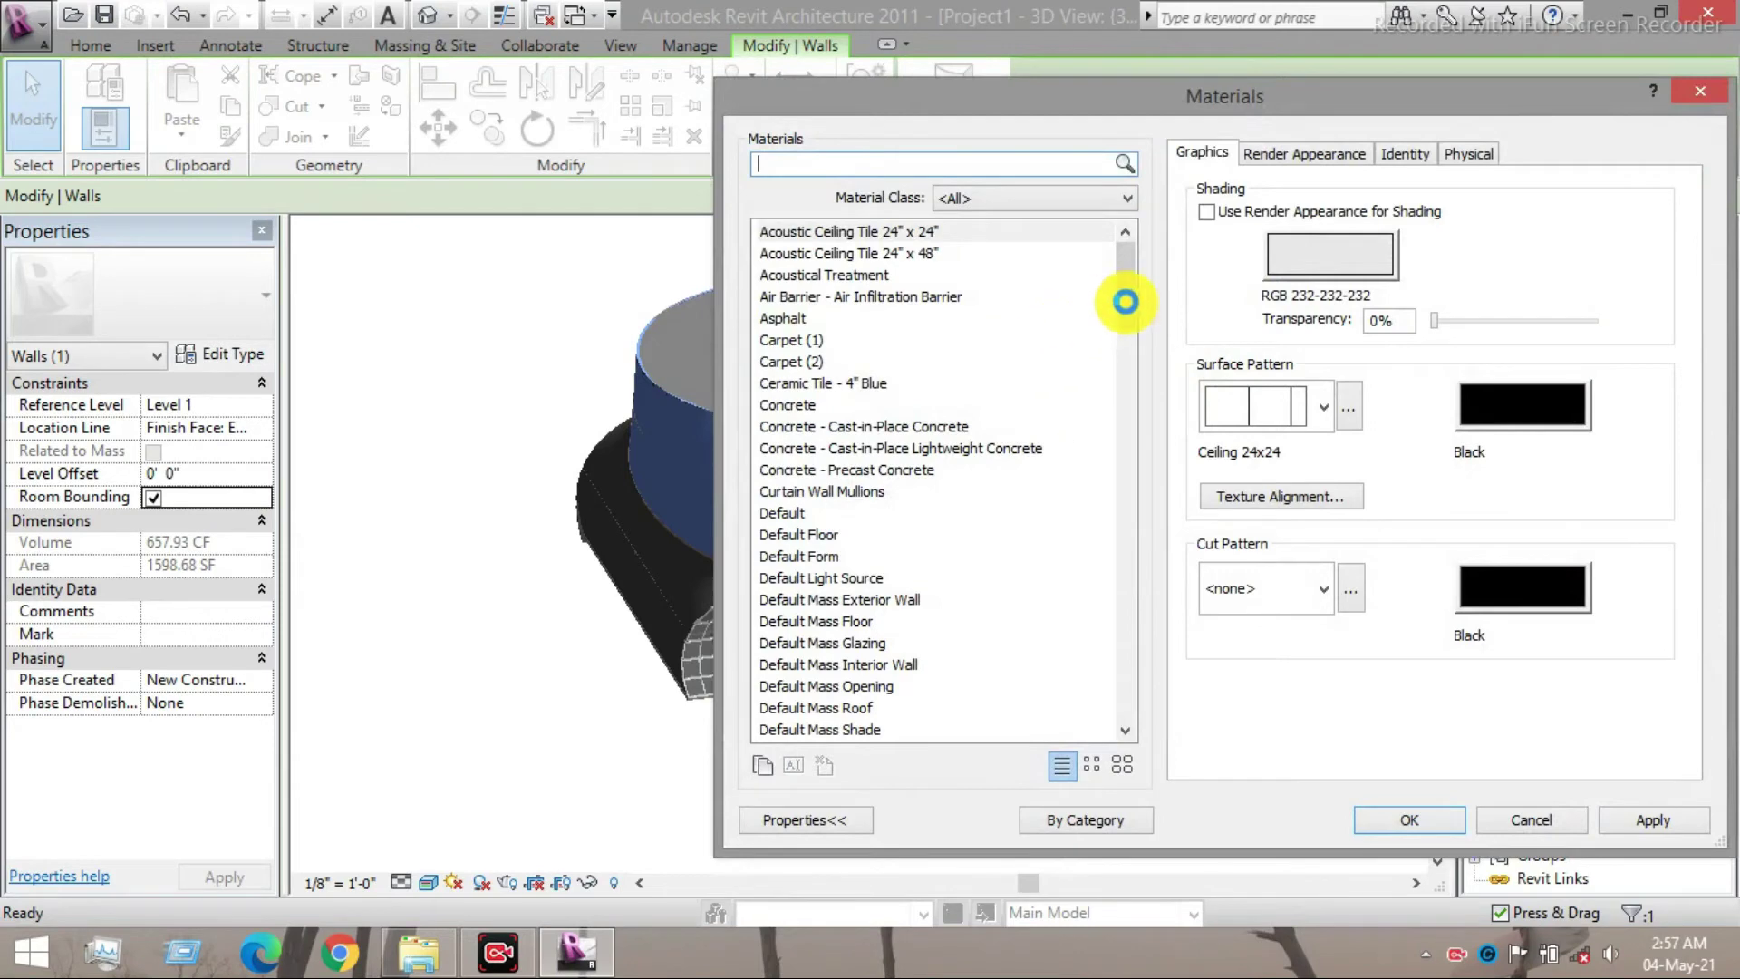
drag(1125, 301, 1187, 705)
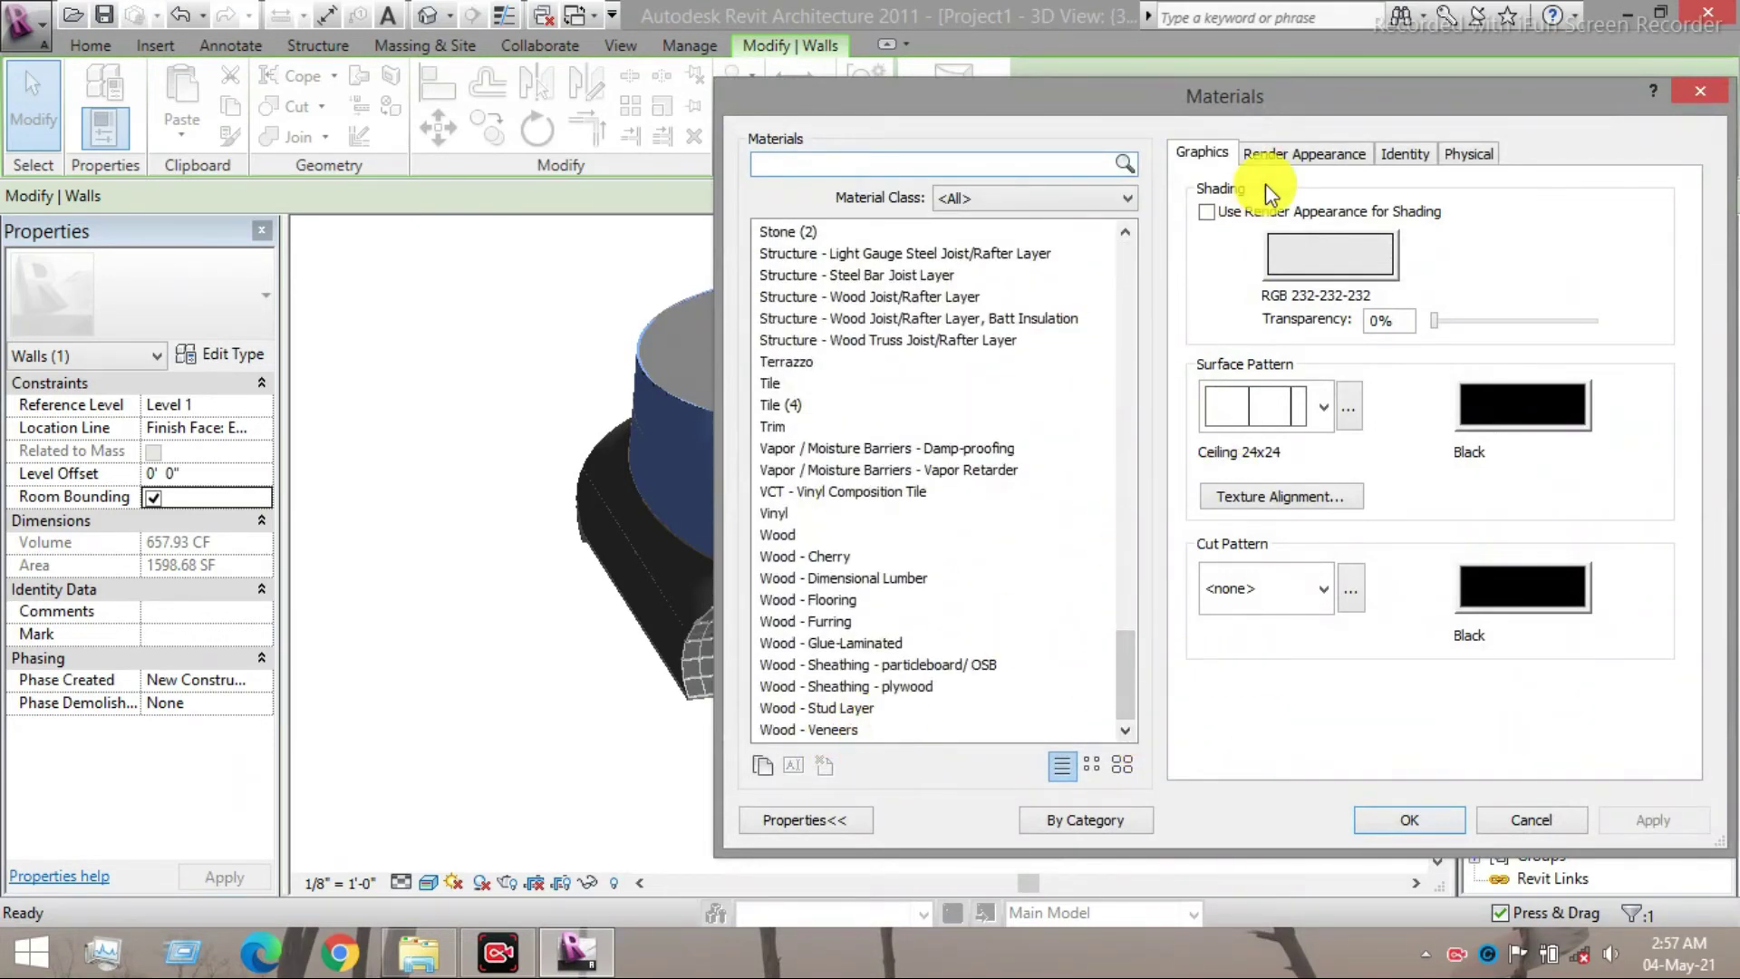
click(759, 765)
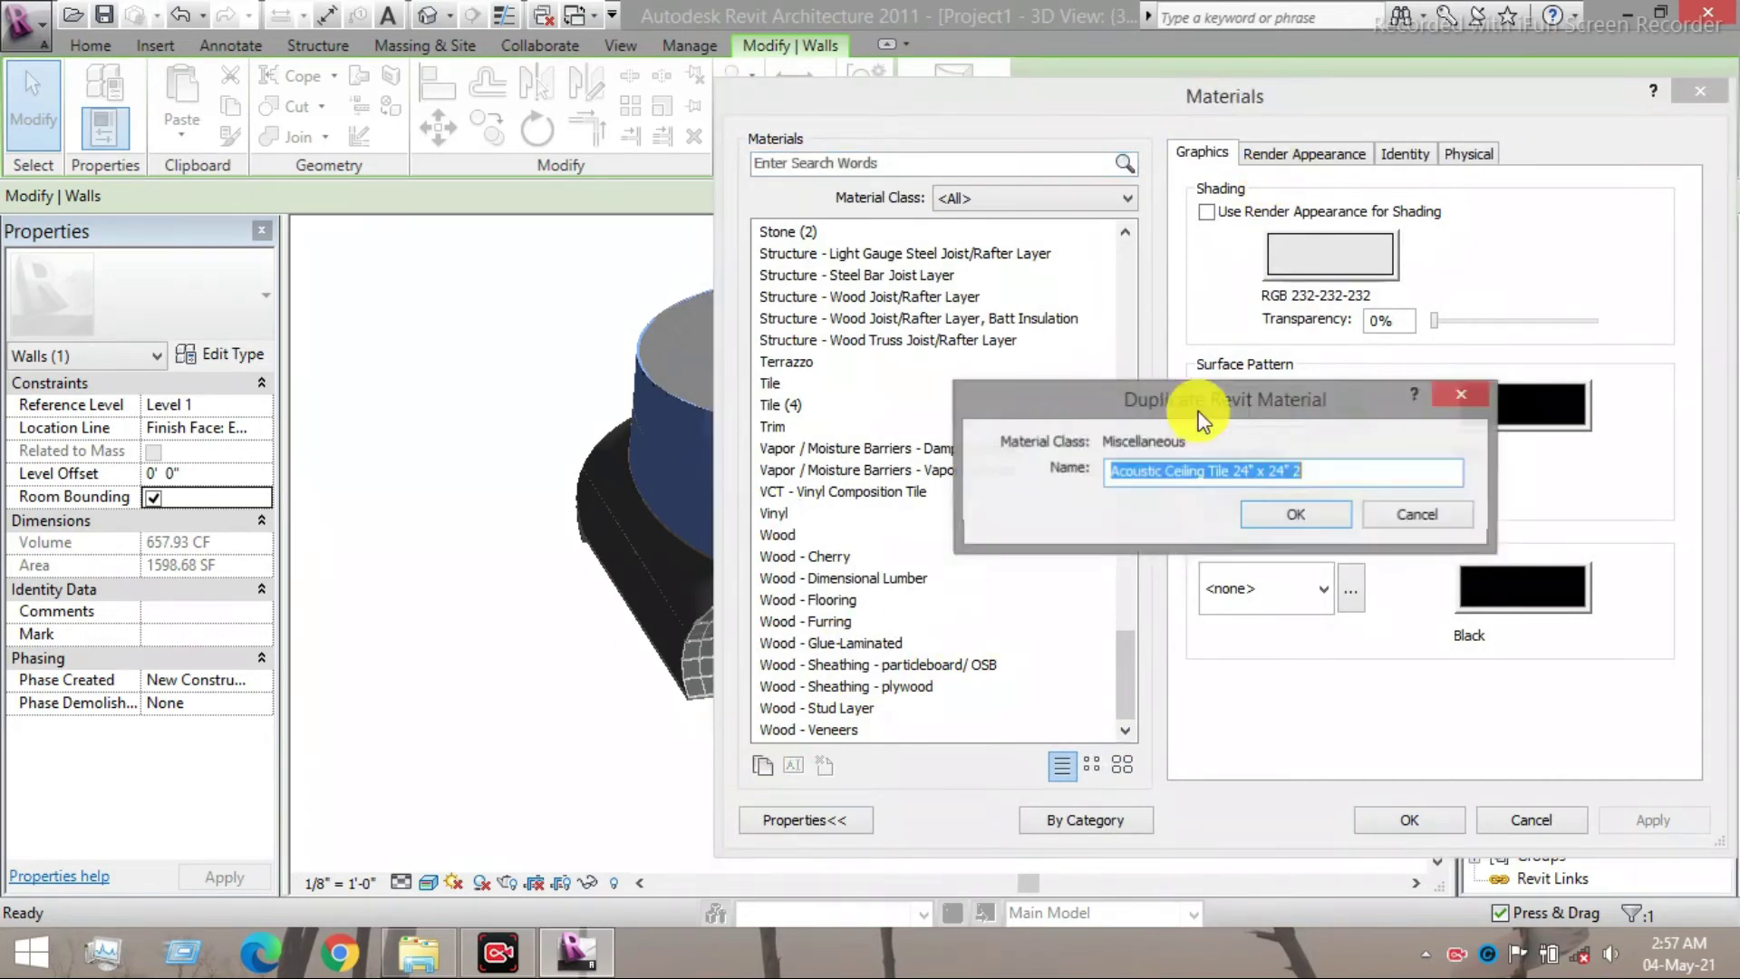
click(1294, 516)
- Replace the duplicated Acoustic Ceiling Tile material's render appearance with Cool White from the Wall Paint - Glossy library category
click(1292, 153)
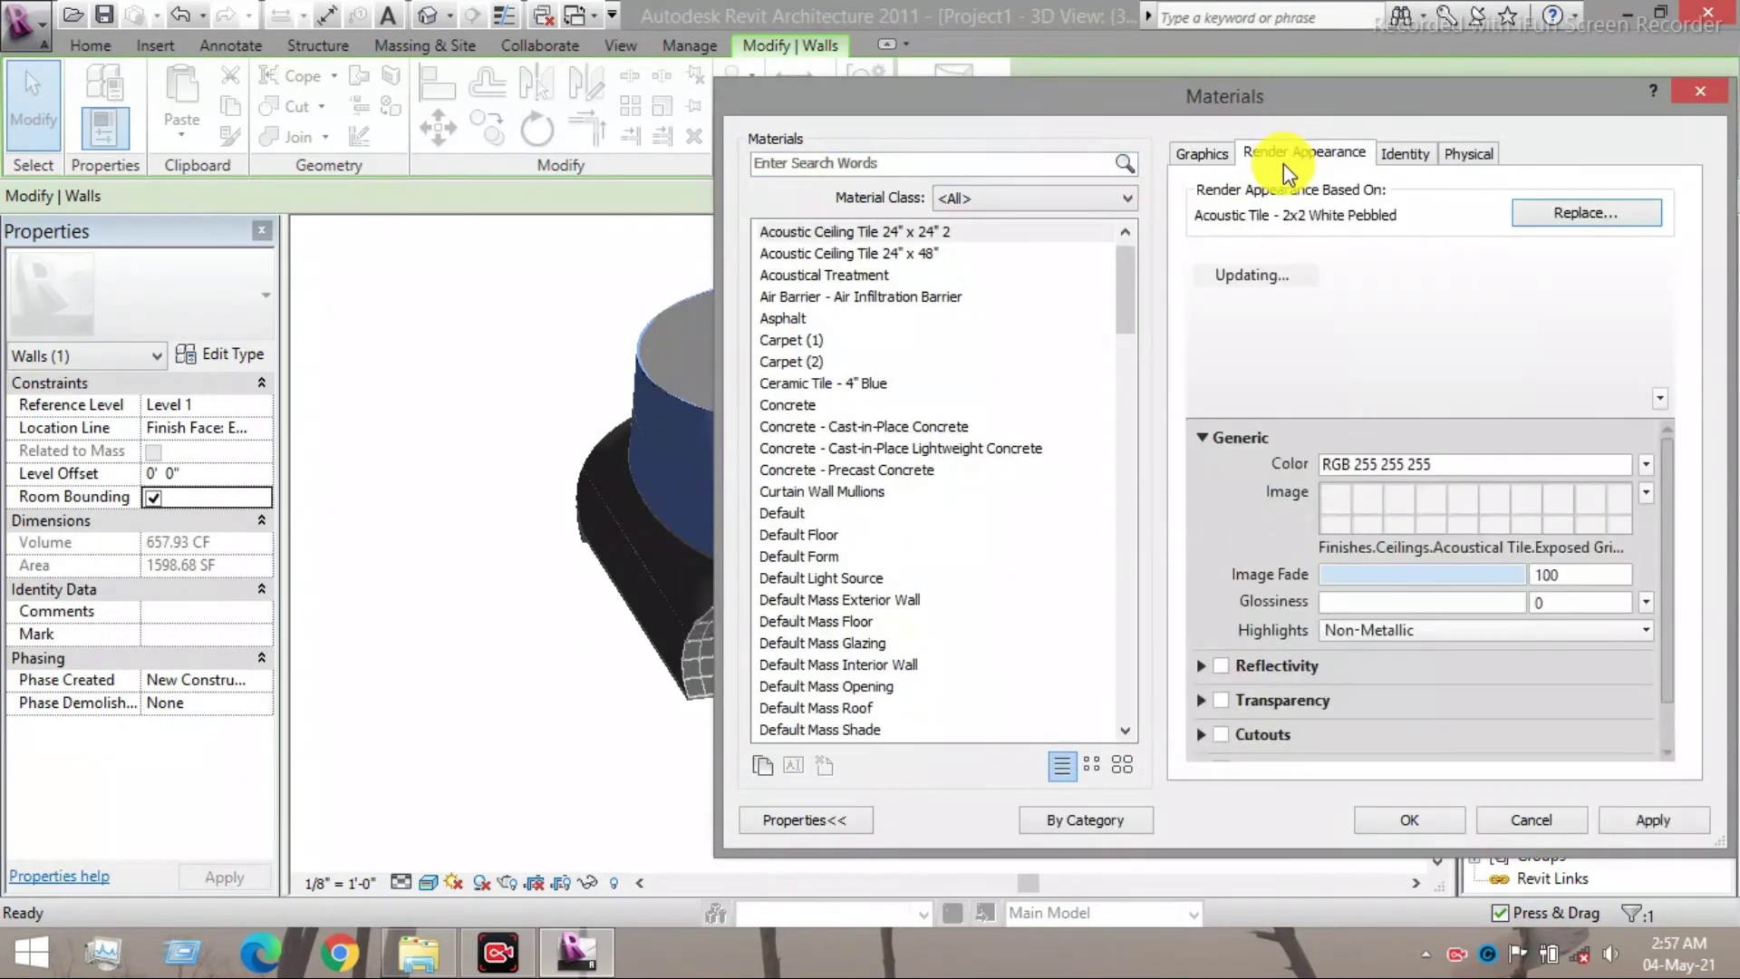
click(1586, 214)
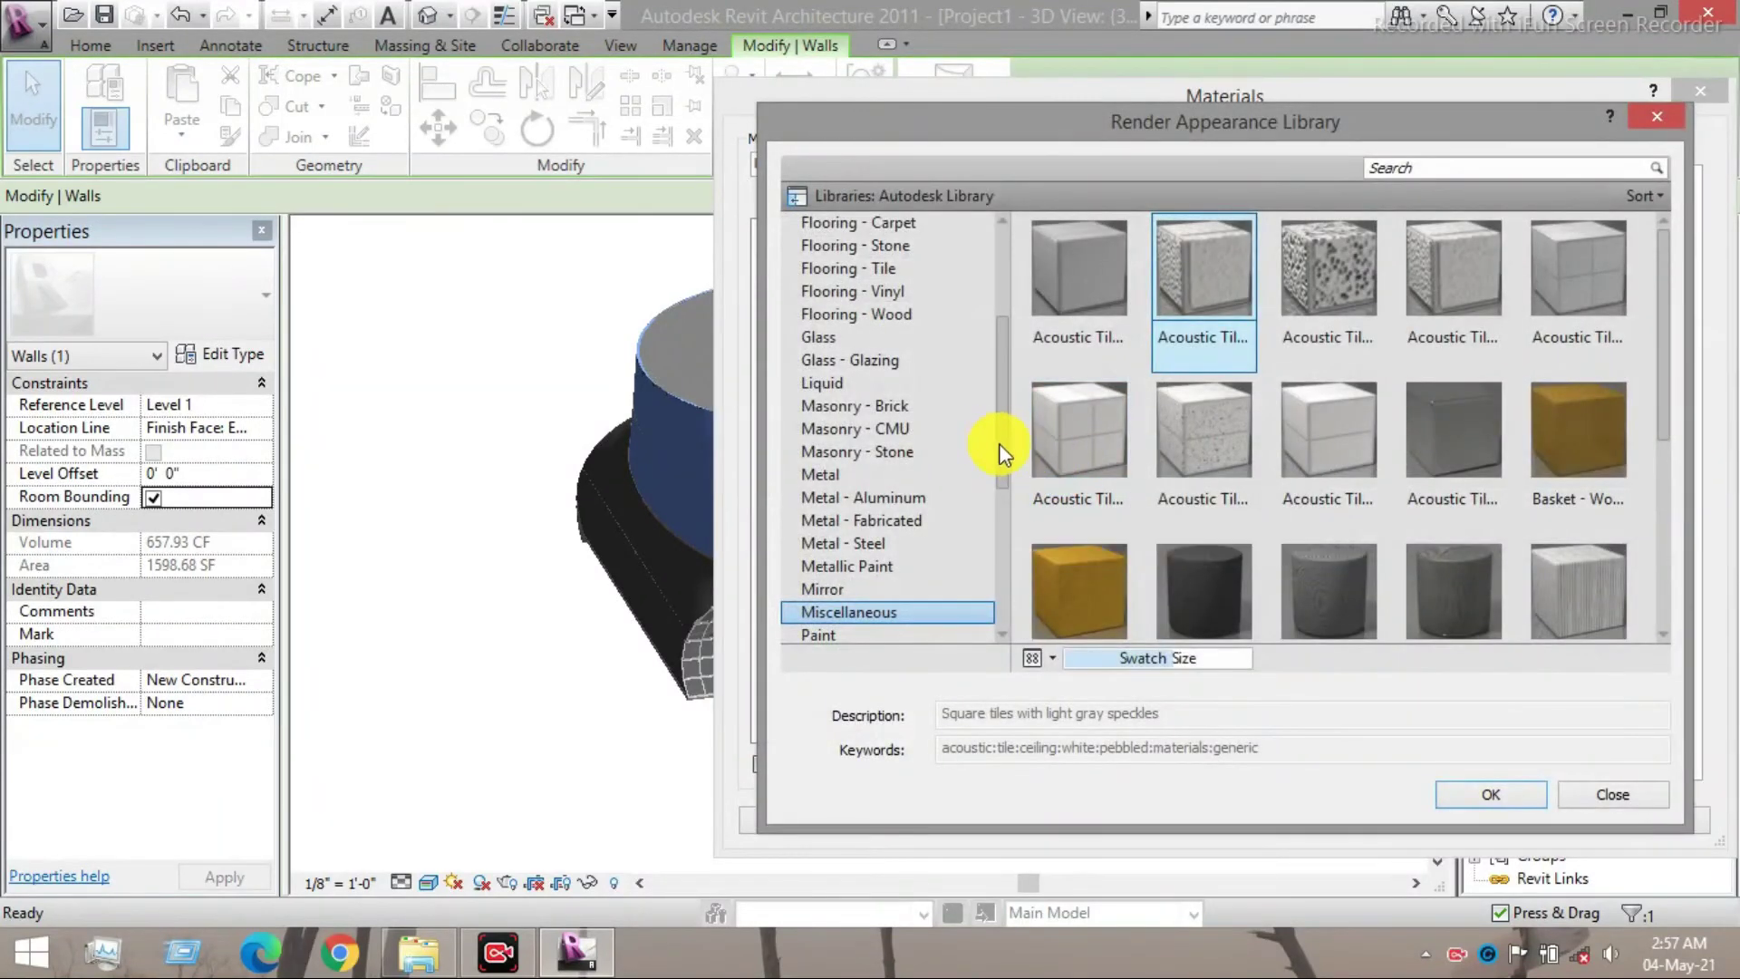
drag(1000, 446, 1025, 587)
scroll(1025, 593, down, 1)
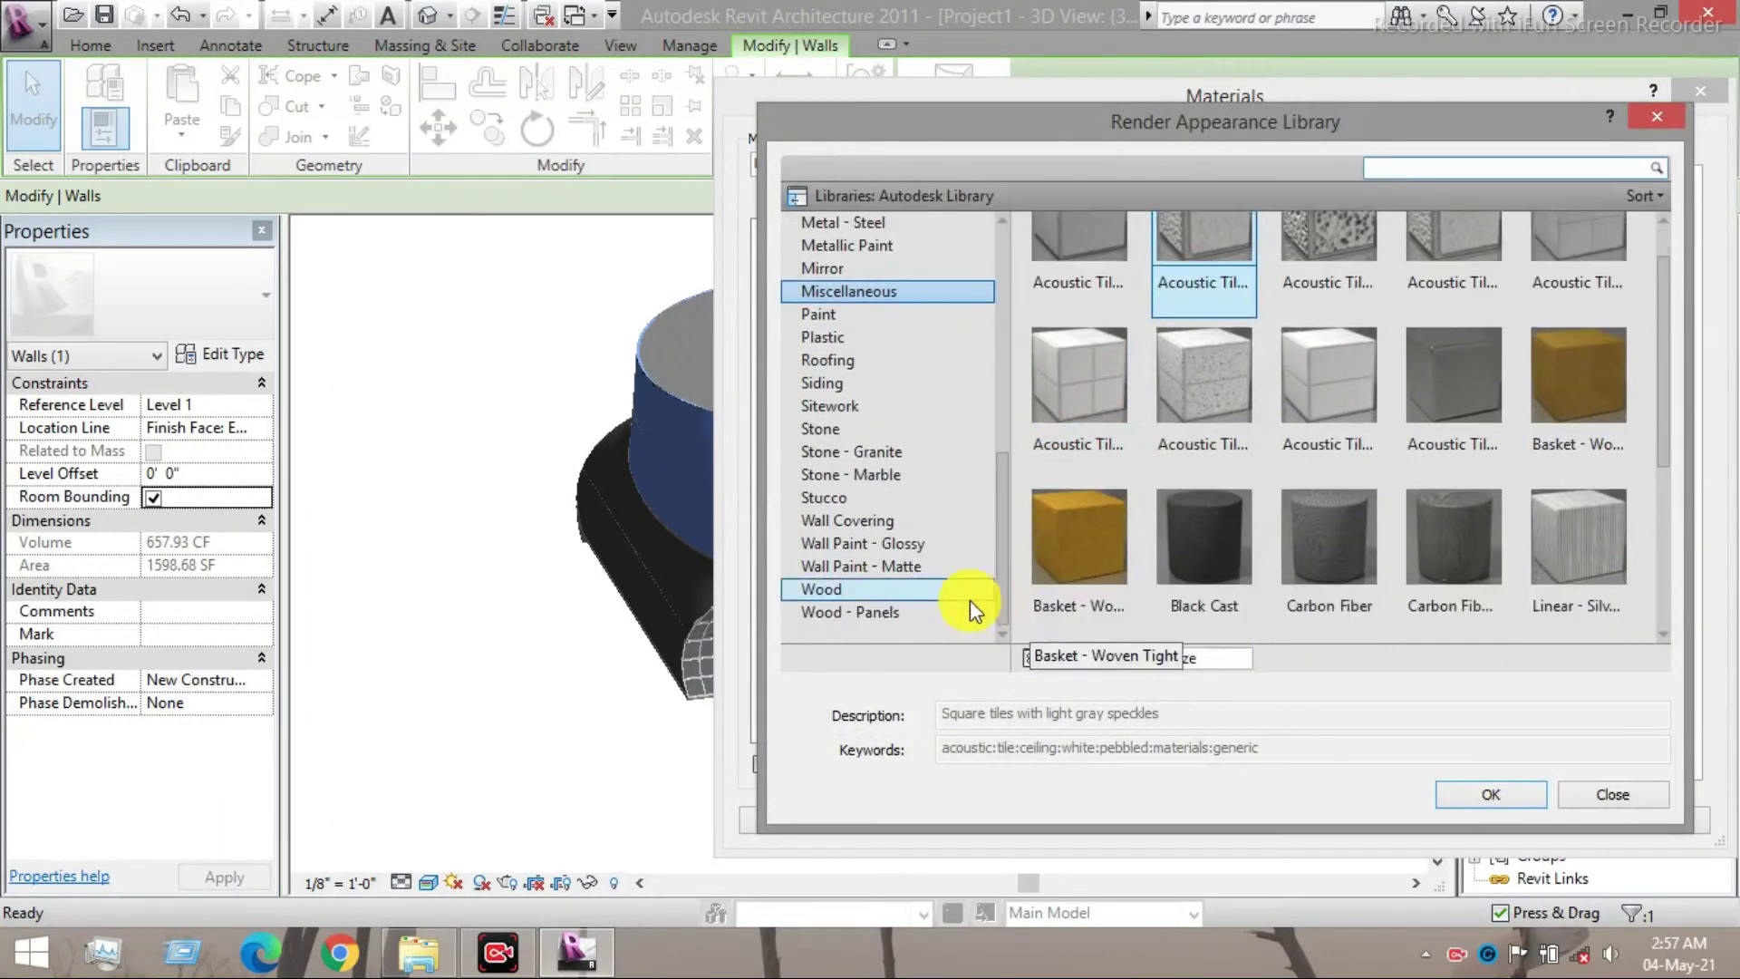
click(936, 542)
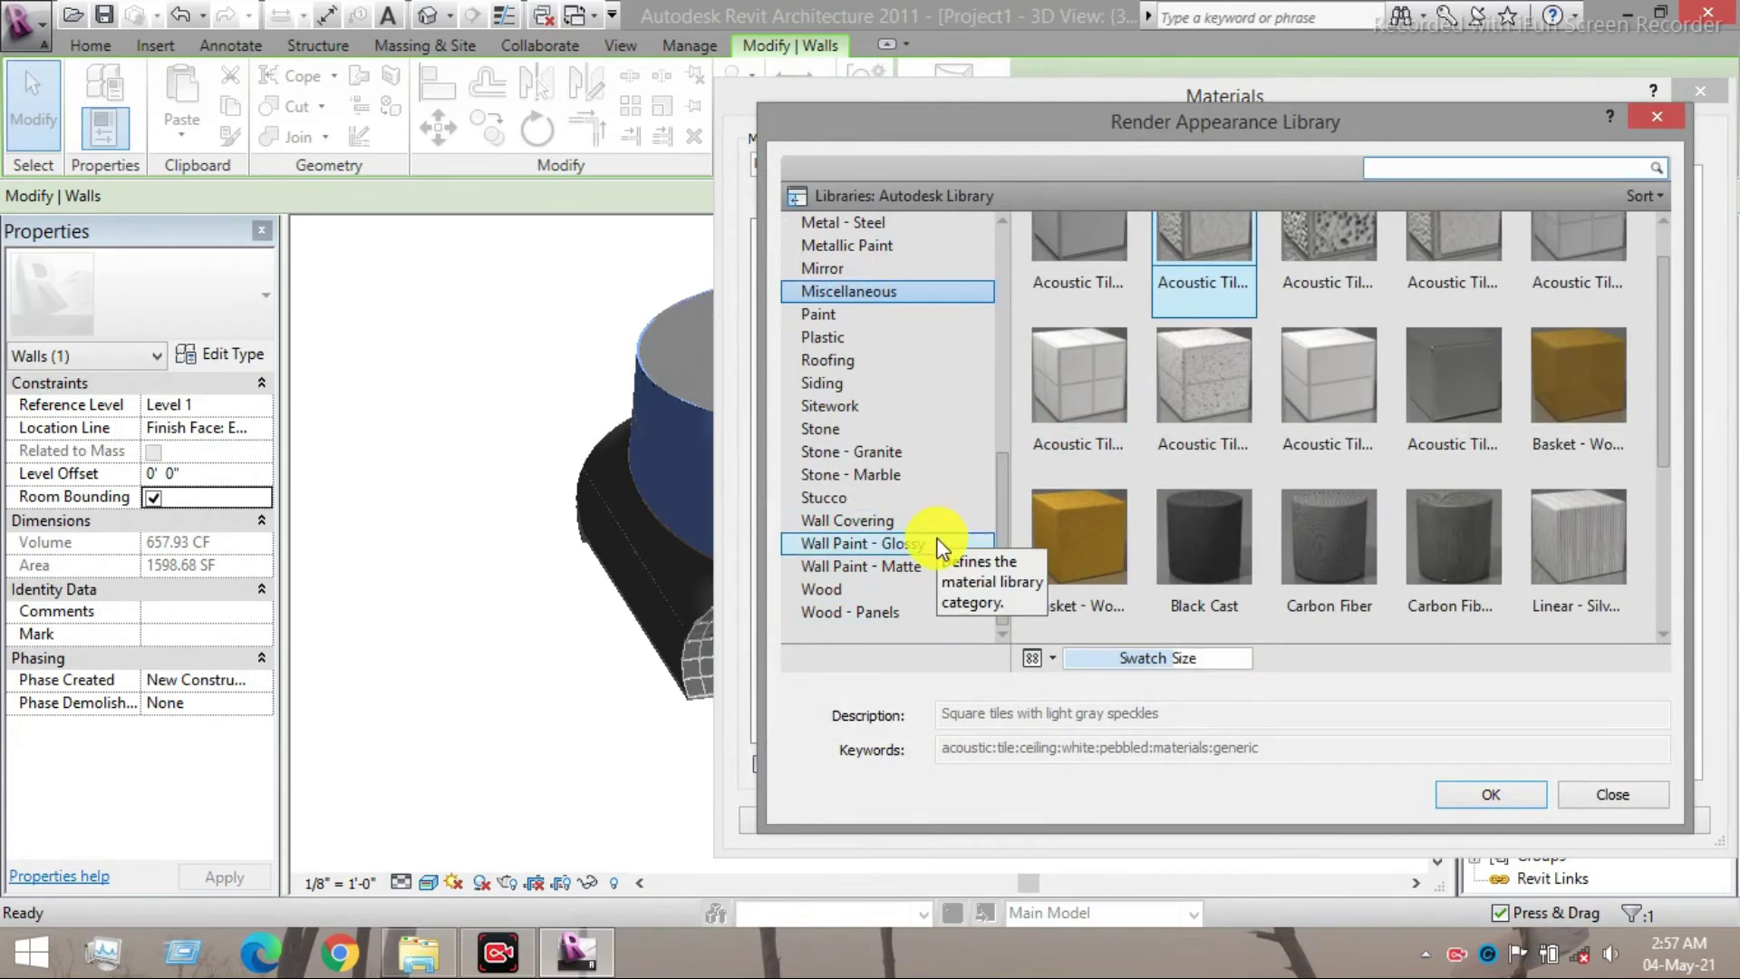
click(943, 565)
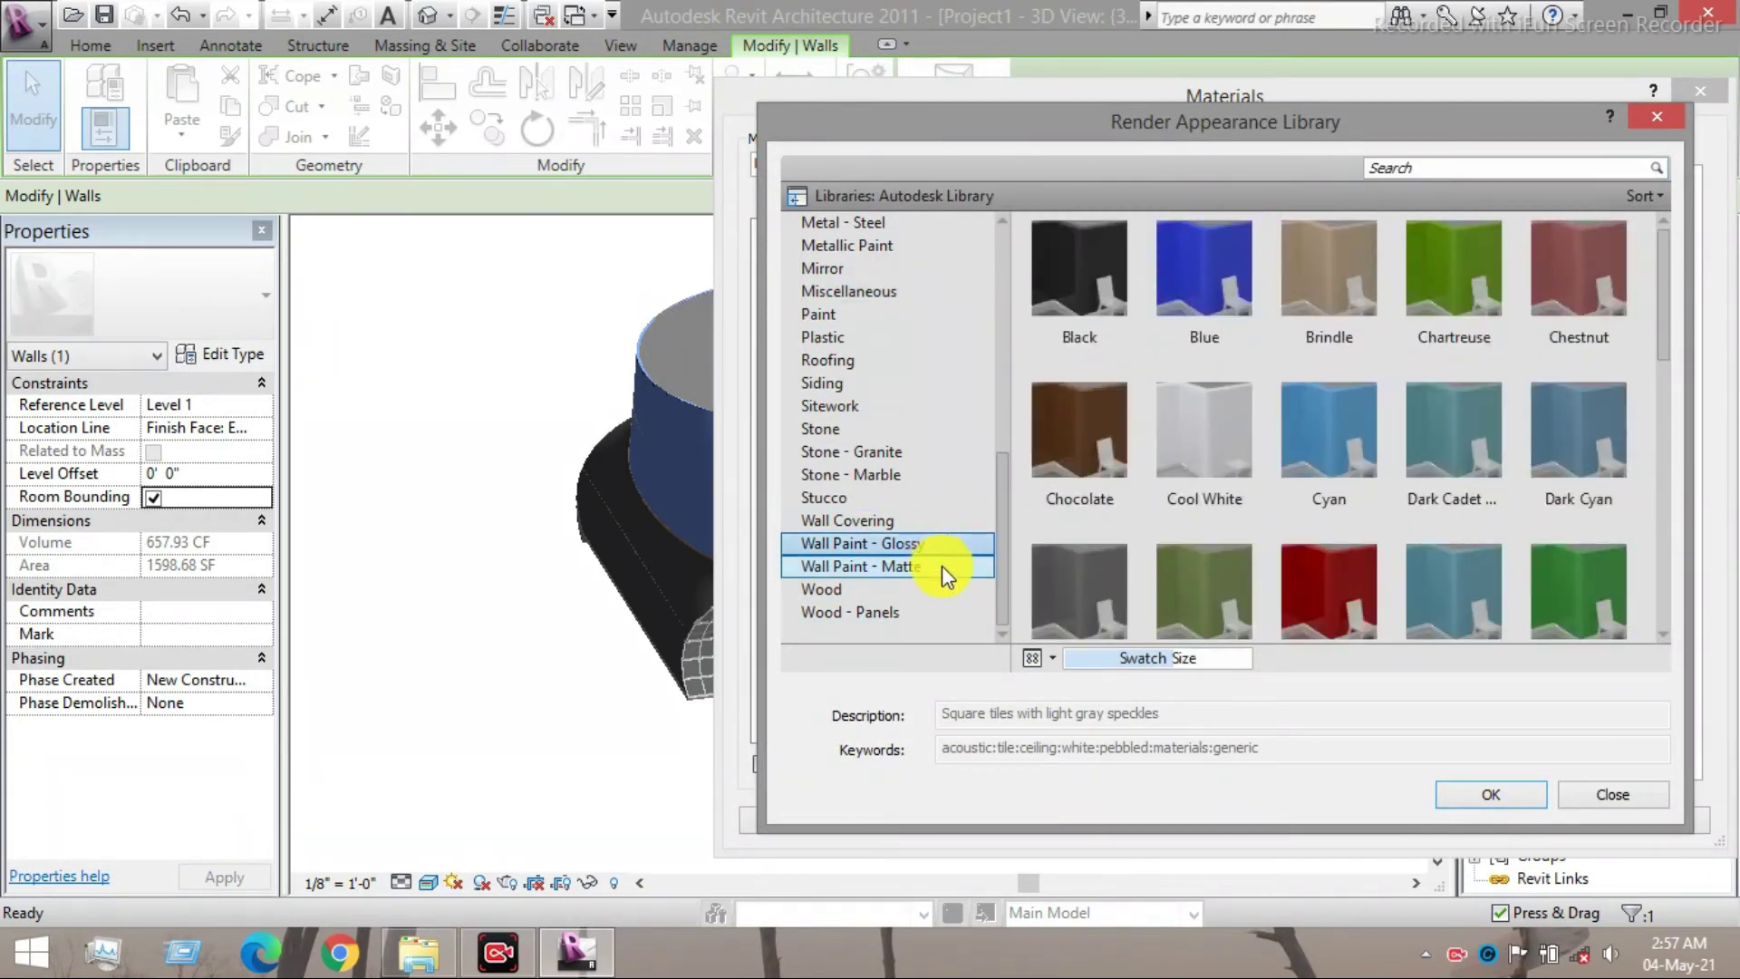
click(943, 546)
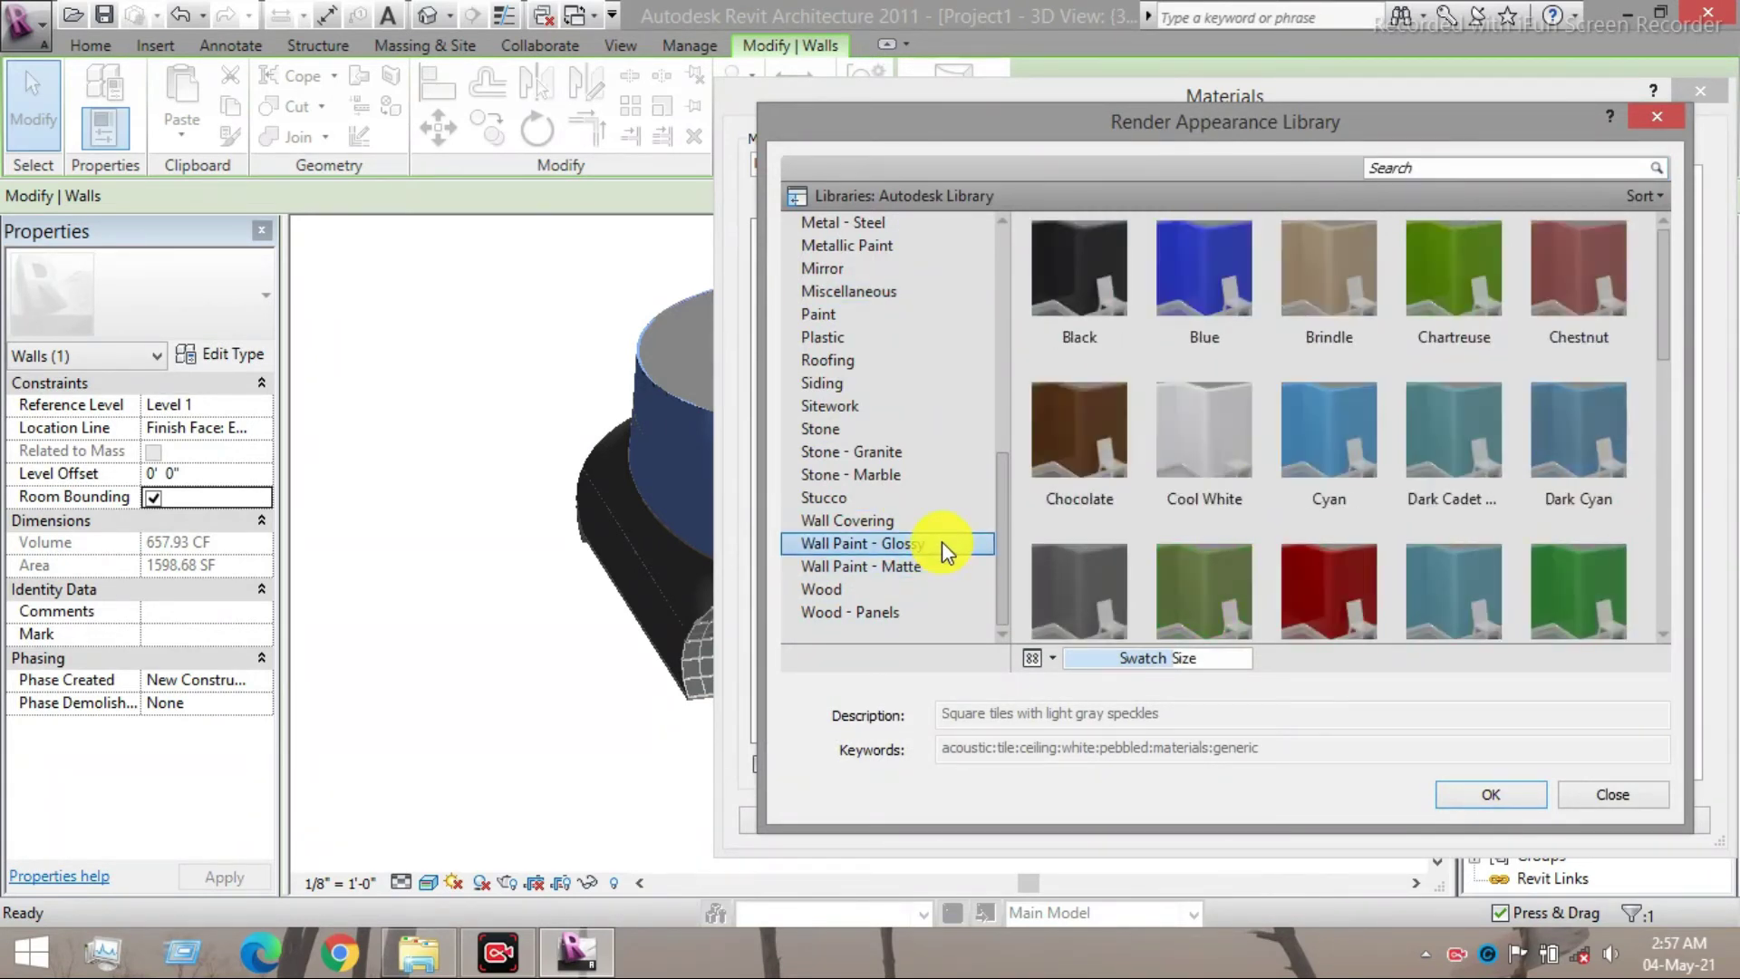
click(1177, 457)
scroll(1341, 598, down, 1)
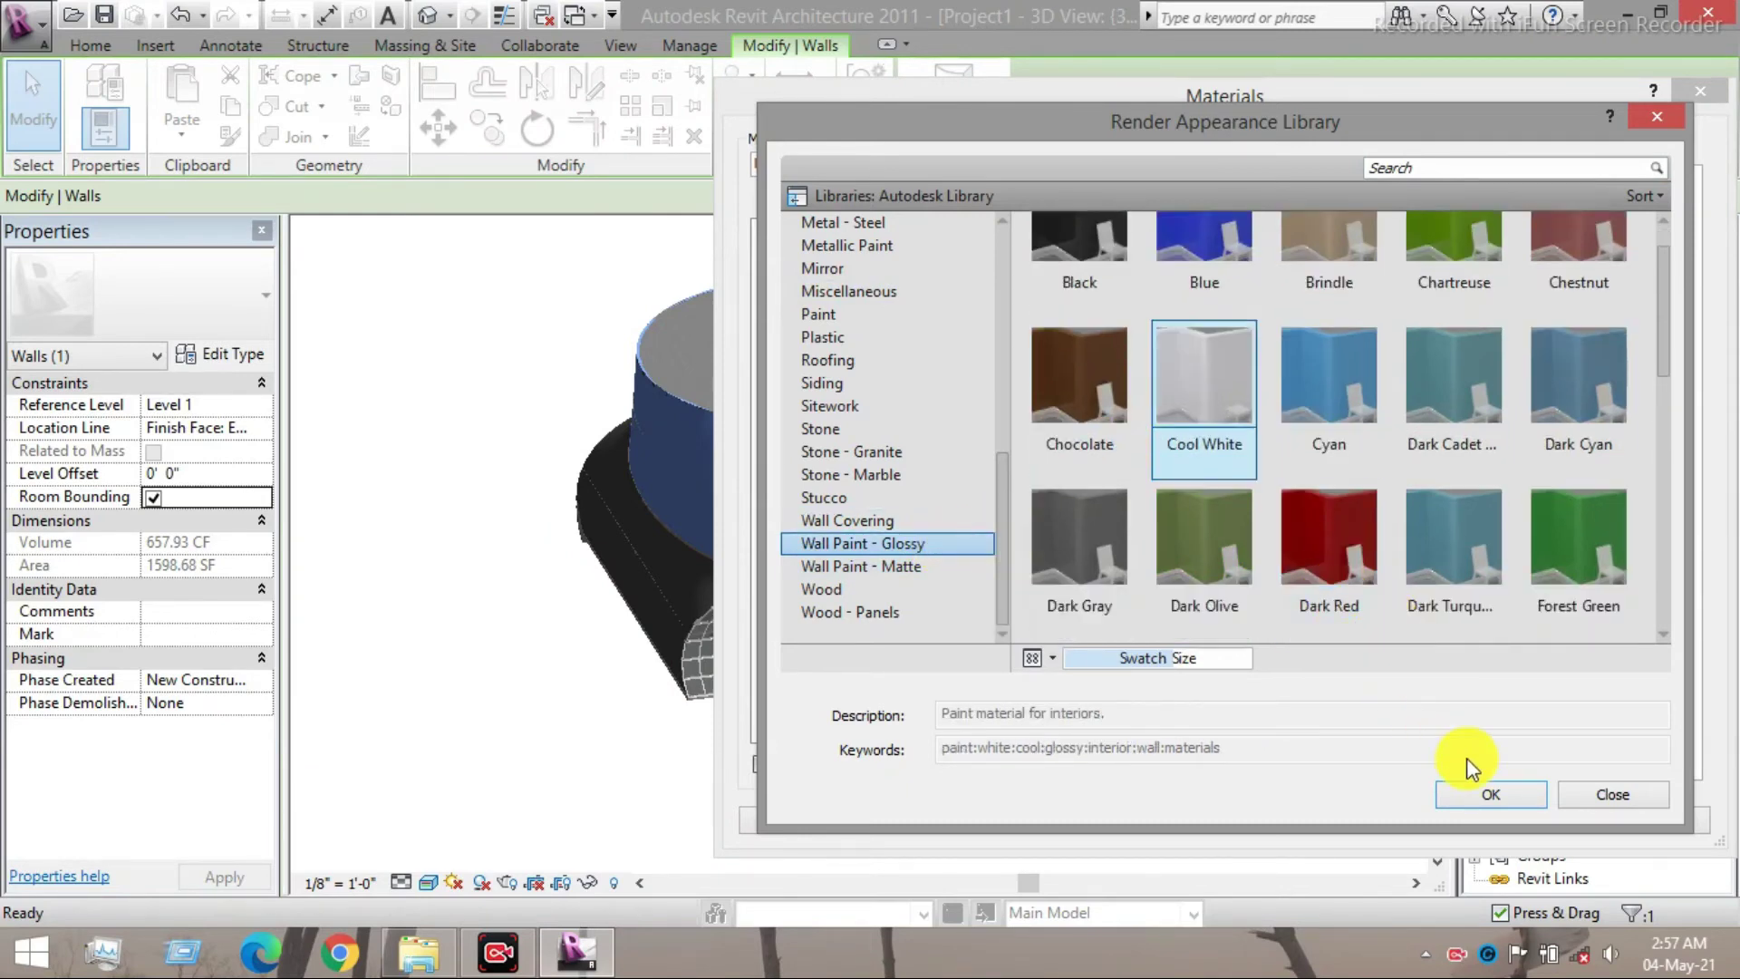
click(1492, 794)
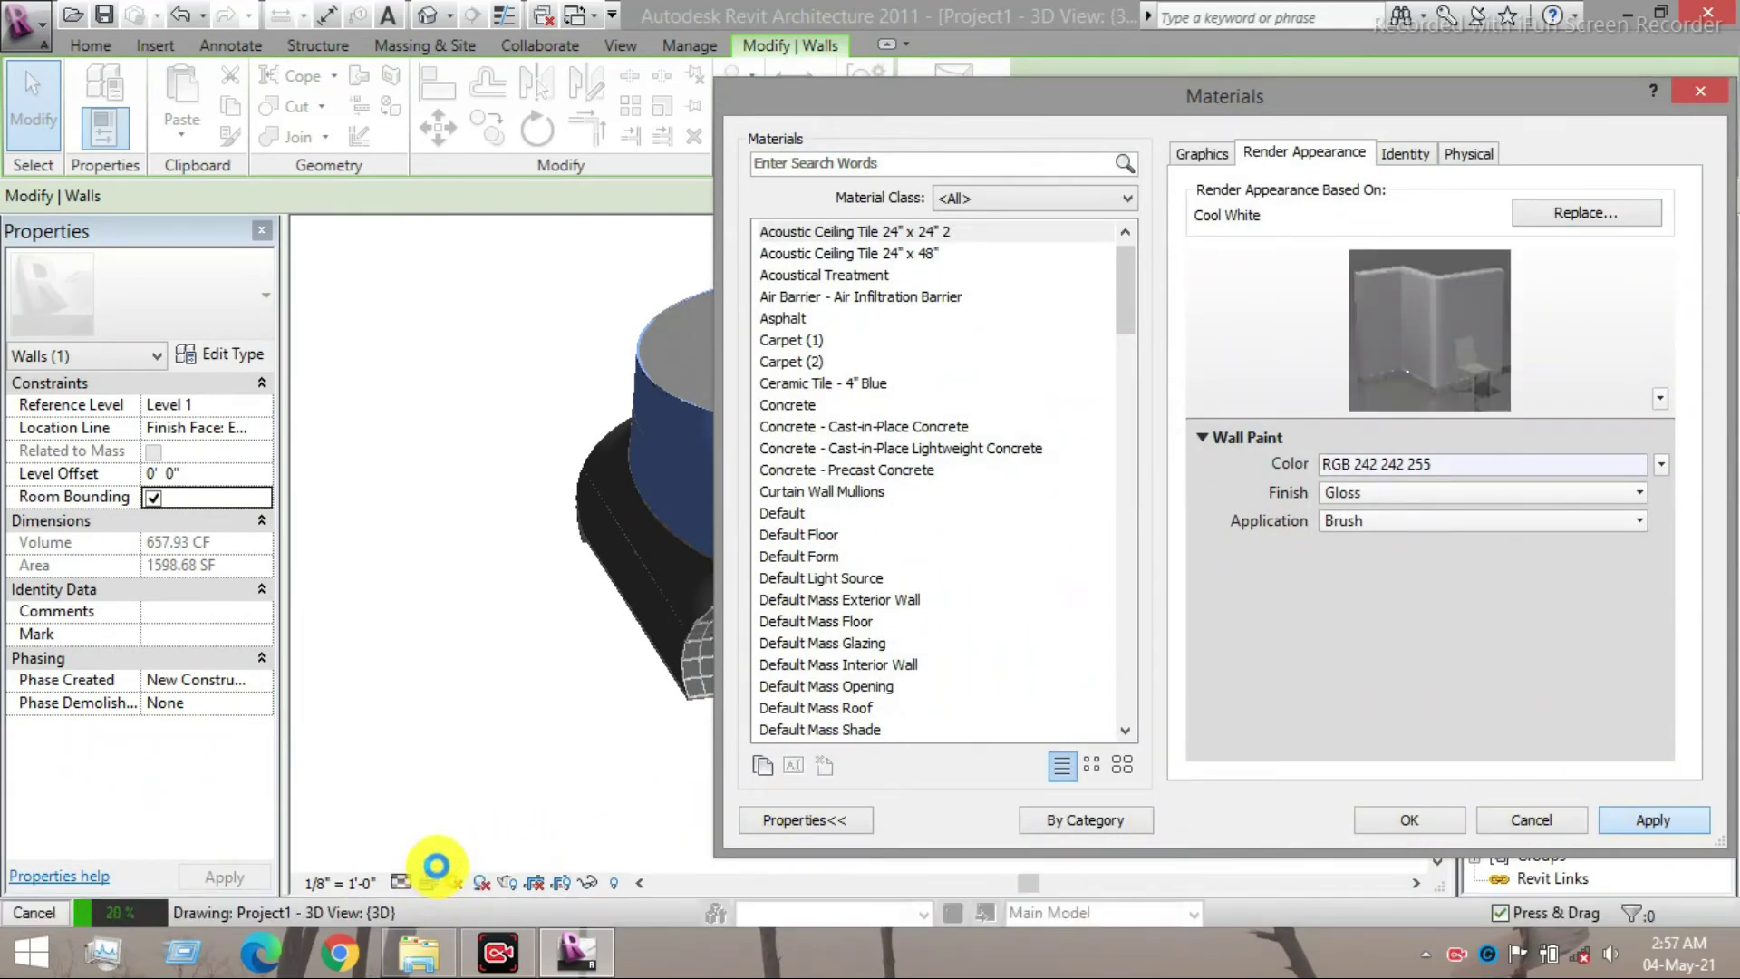
- Apply the Cool White painted material to the Generic - 5" wall type's structure layer and finish editing the type
click(1409, 819)
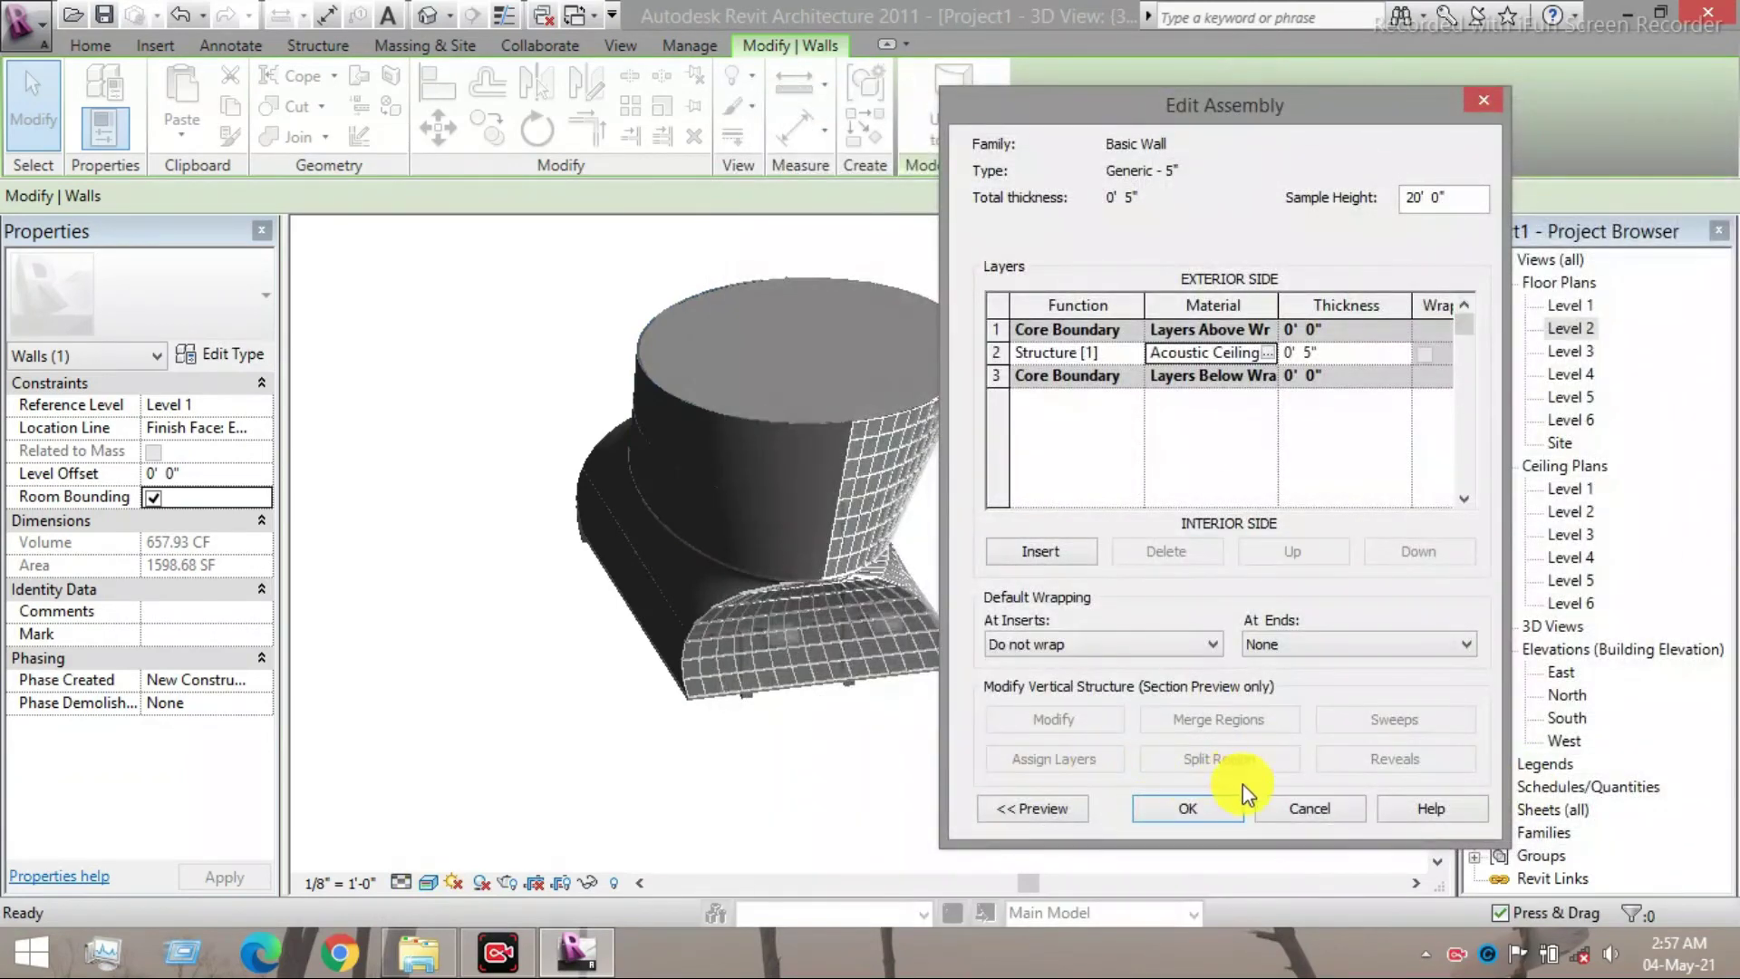
click(1151, 809)
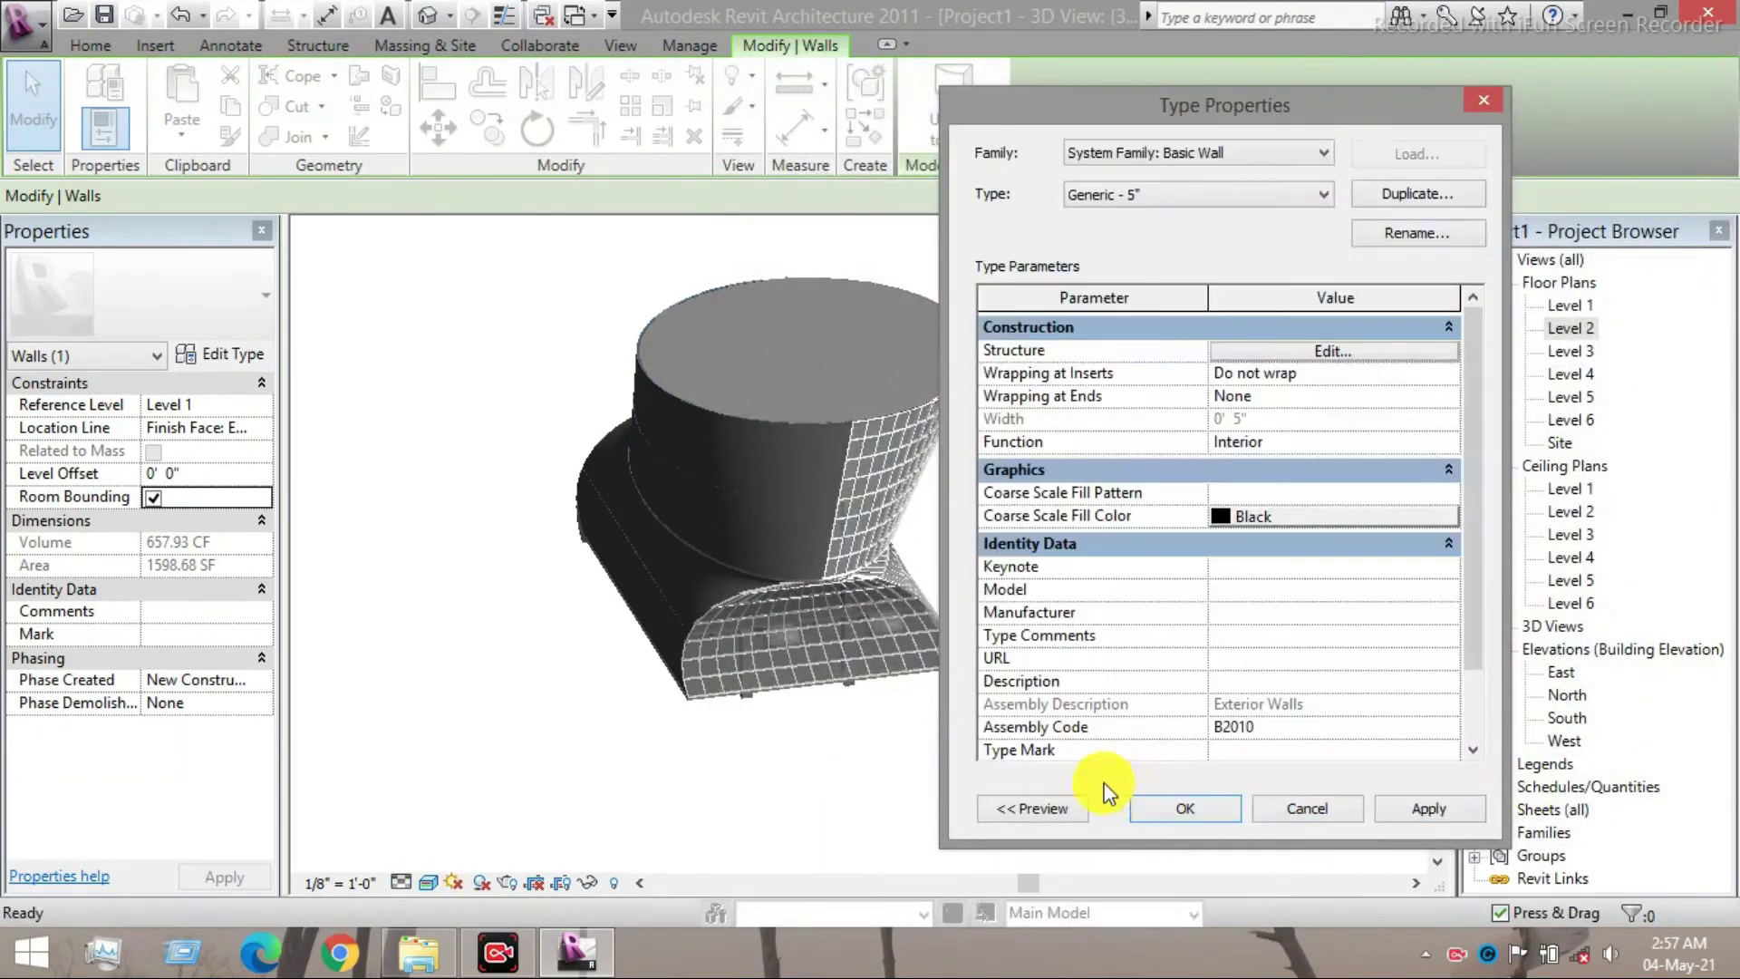
click(1187, 805)
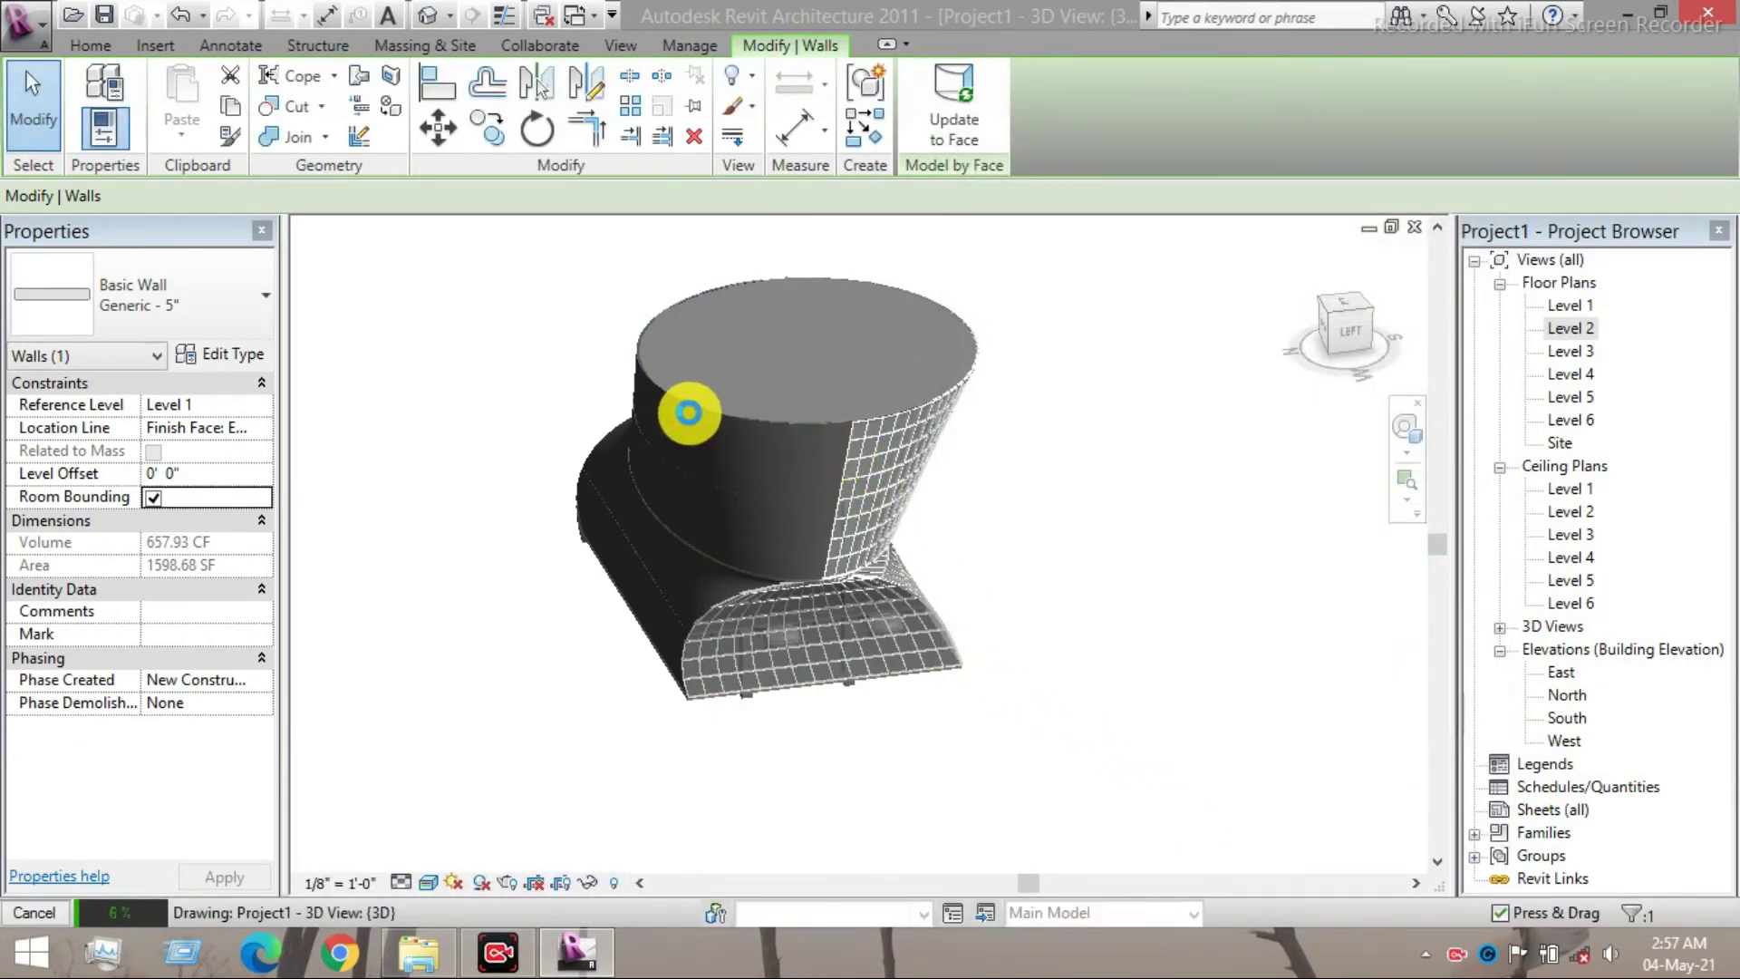
click(556, 416)
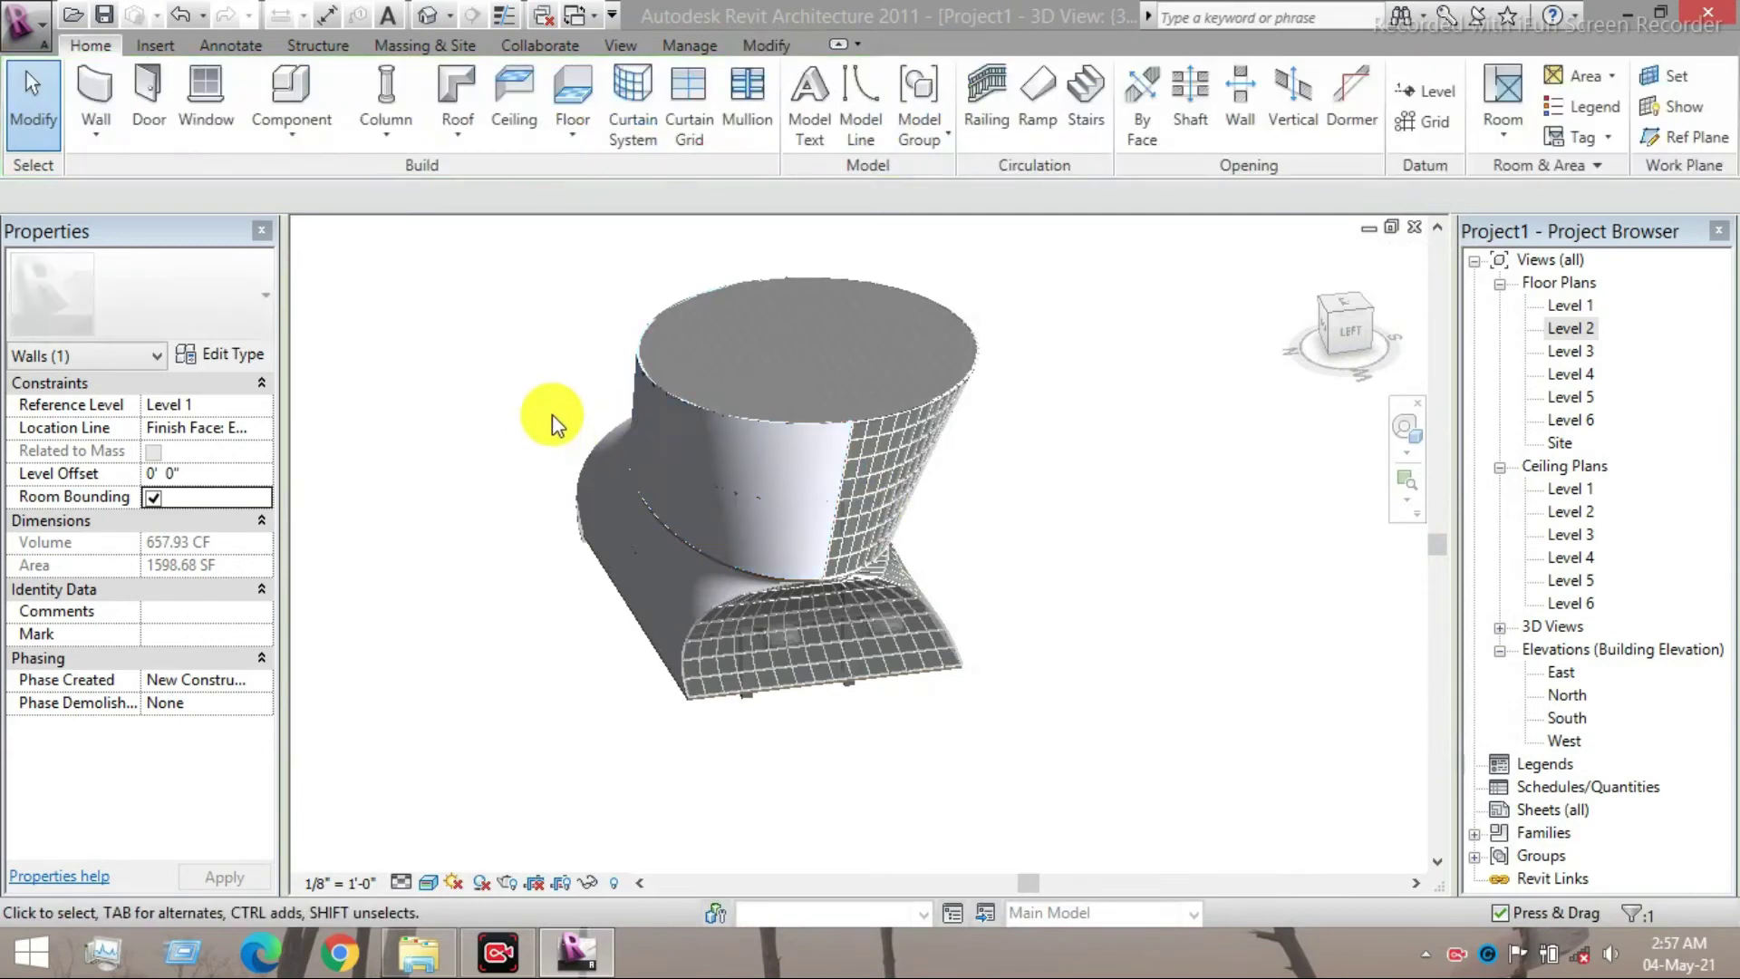
- Examine the repainted curved walls and the flat circular top of the building in 3D
scroll(624, 465, up, 3)
scroll(624, 464, up, 3)
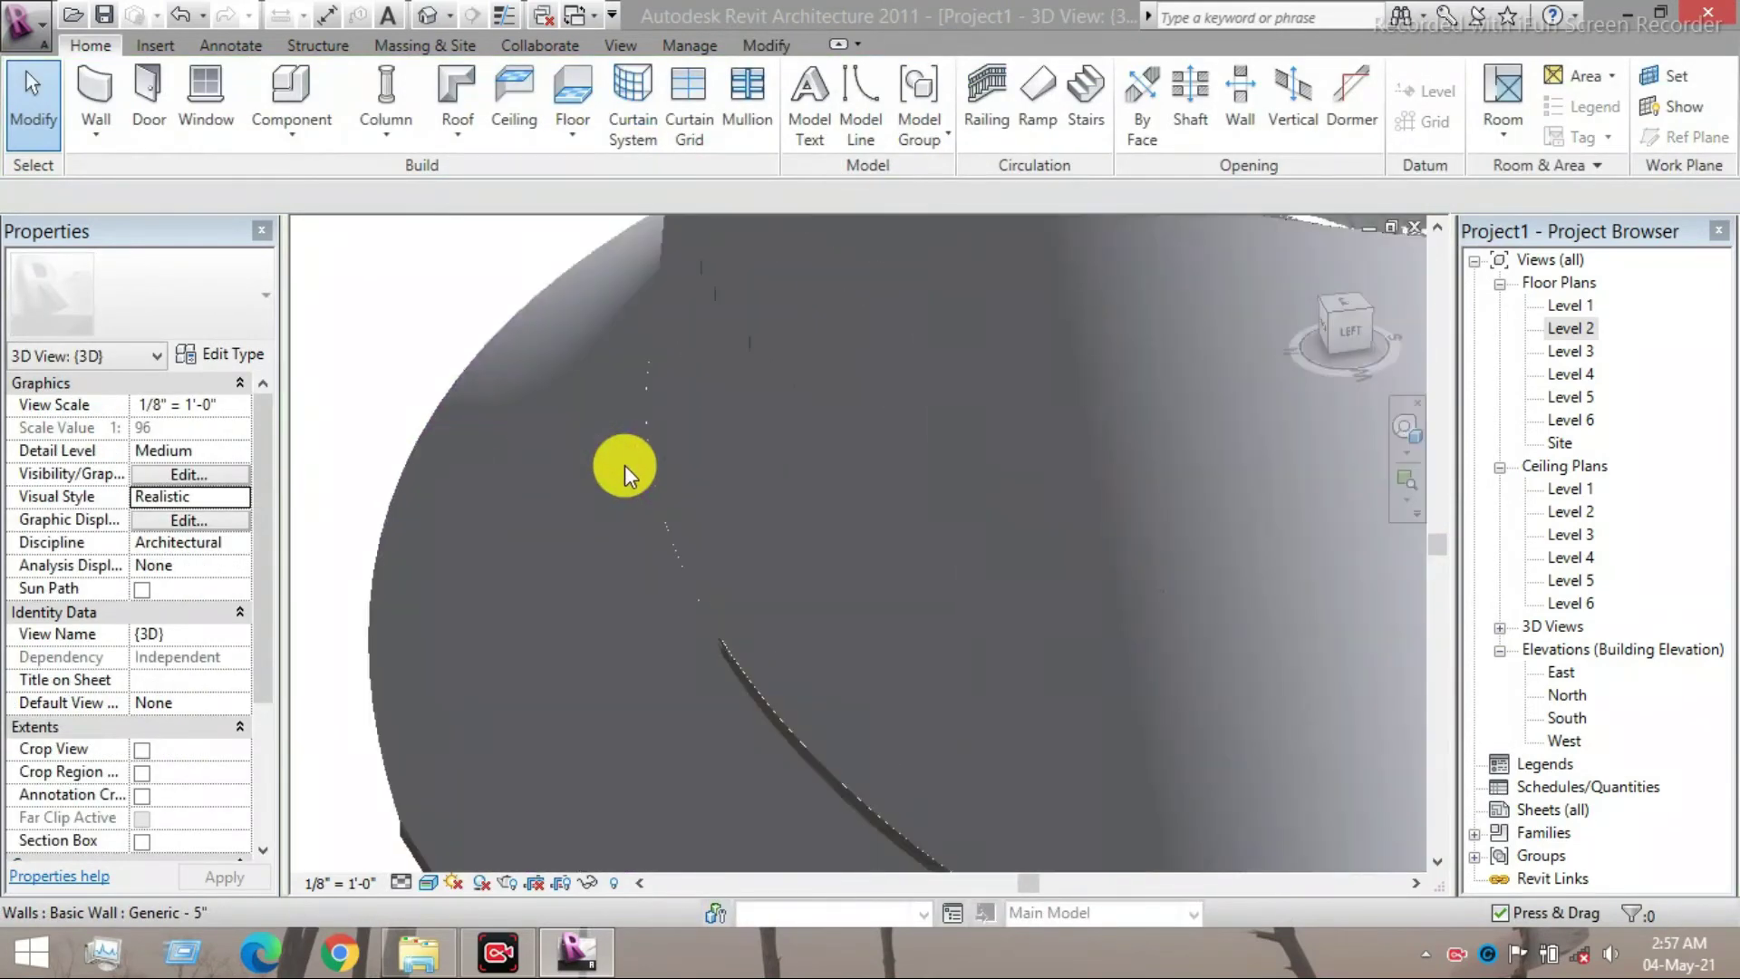
scroll(627, 465, down, 5)
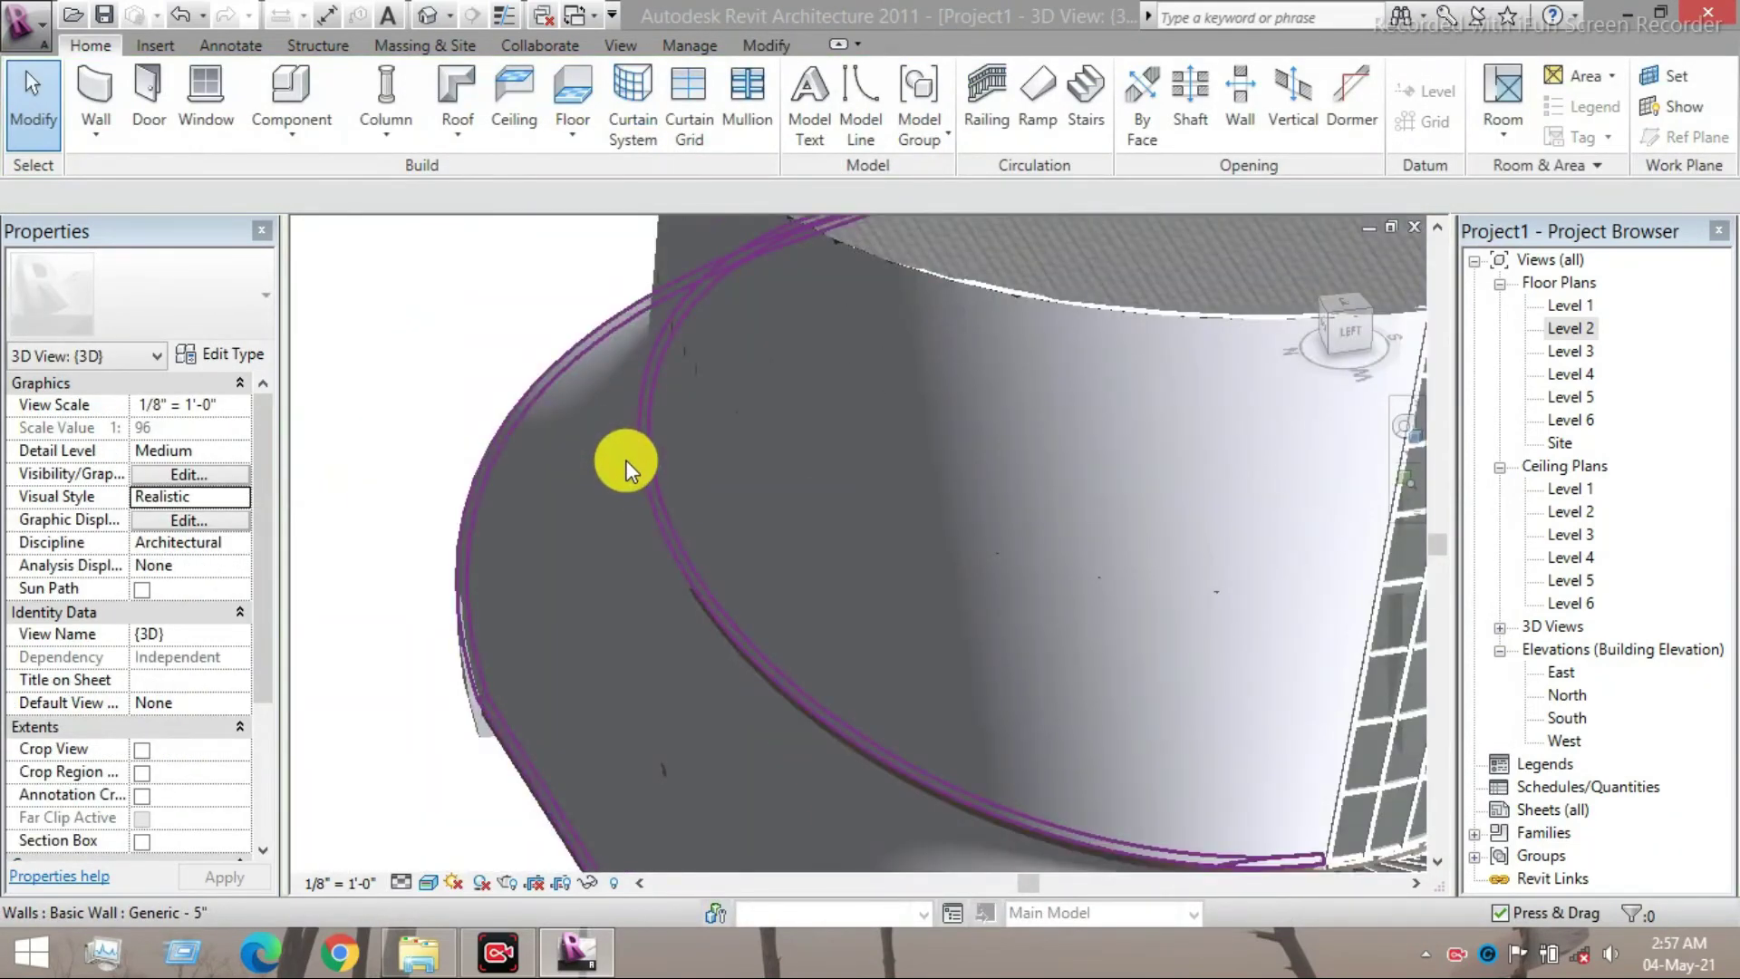
scroll(634, 464, down, 2)
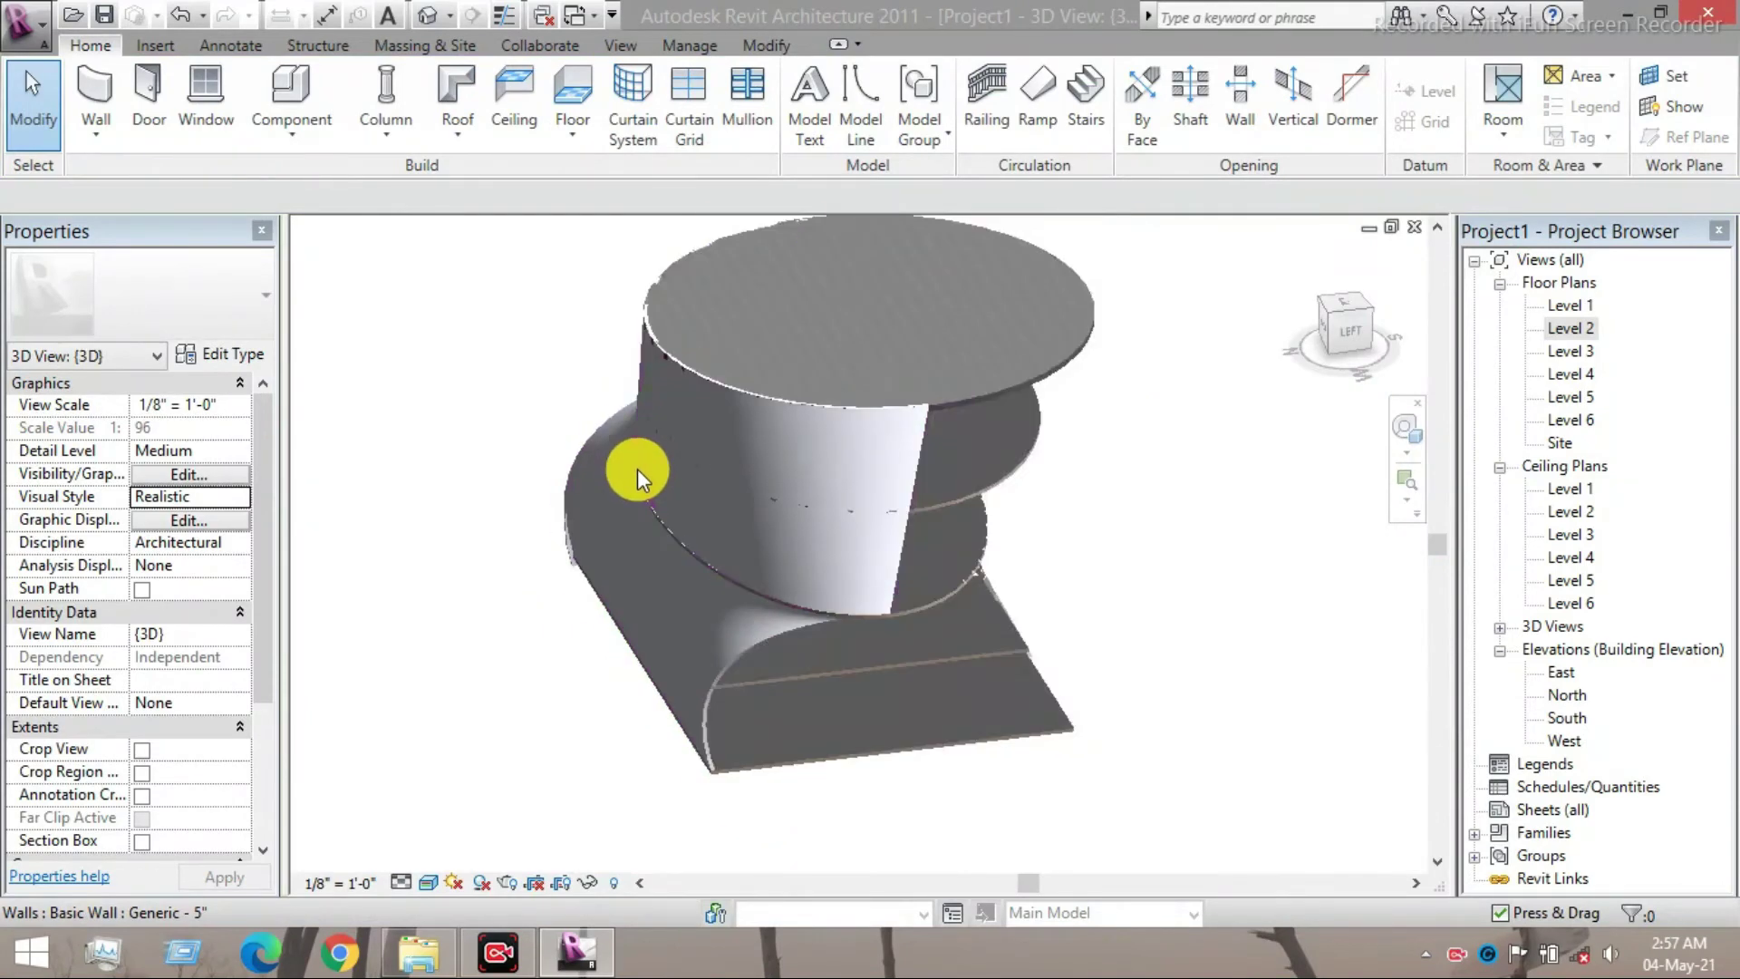
scroll(789, 358, down, 2)
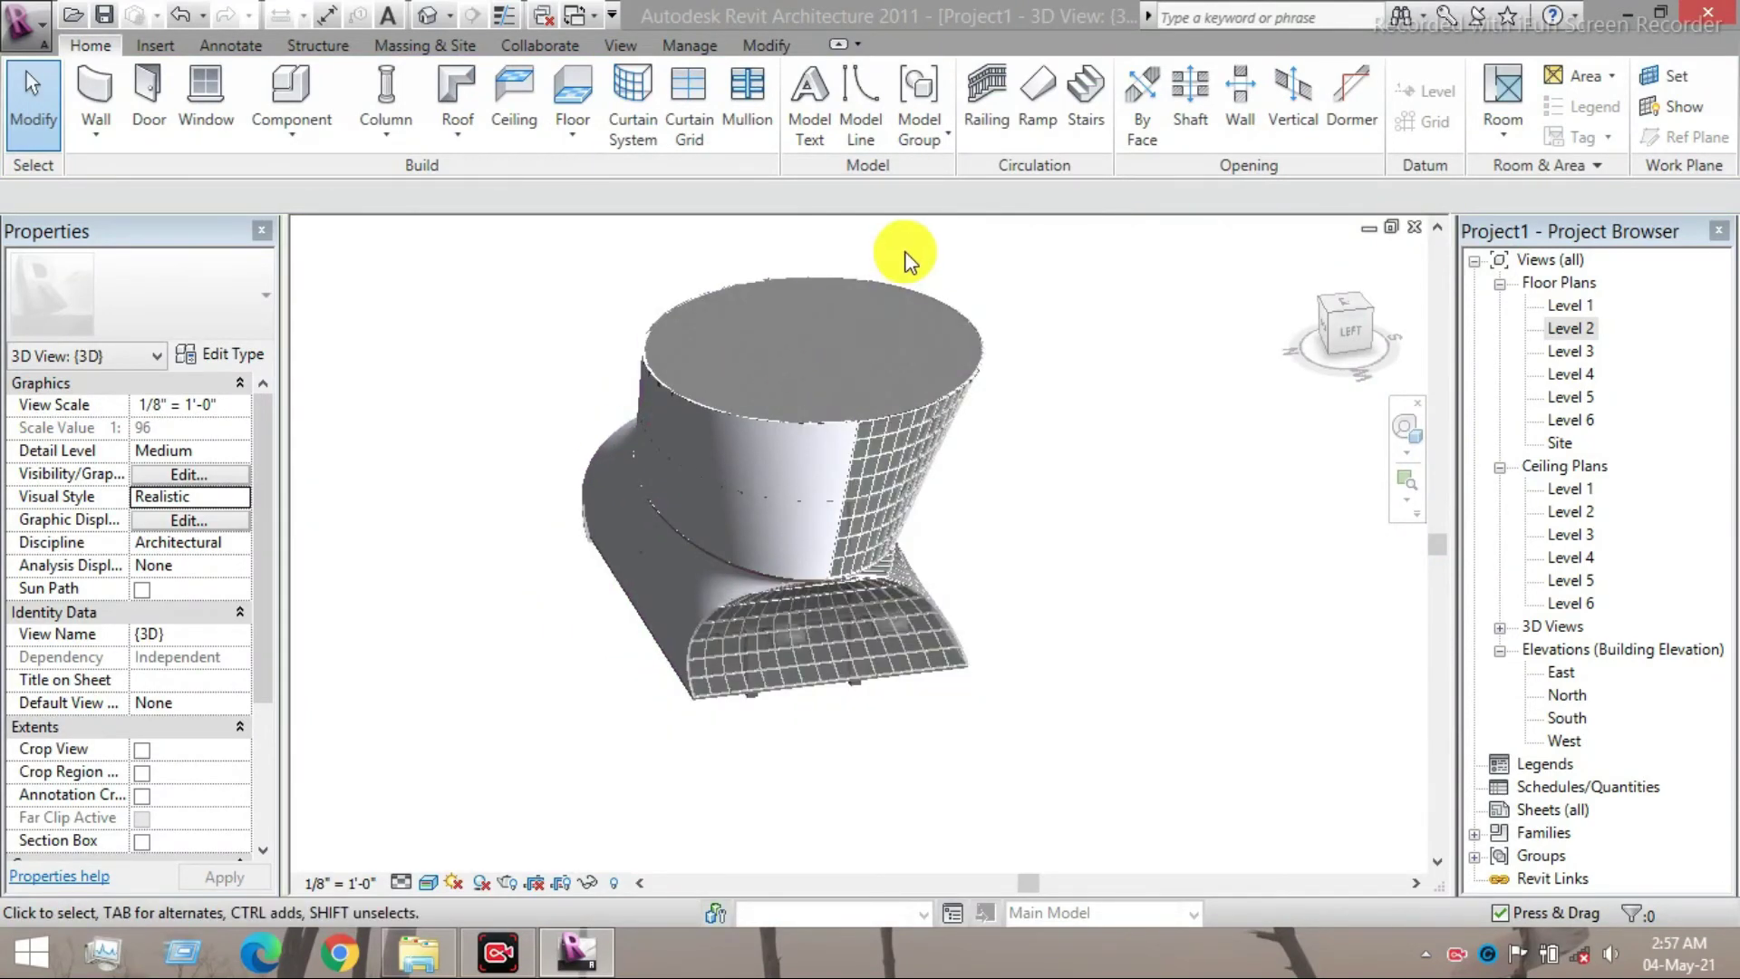
scroll(900, 256, up, 2)
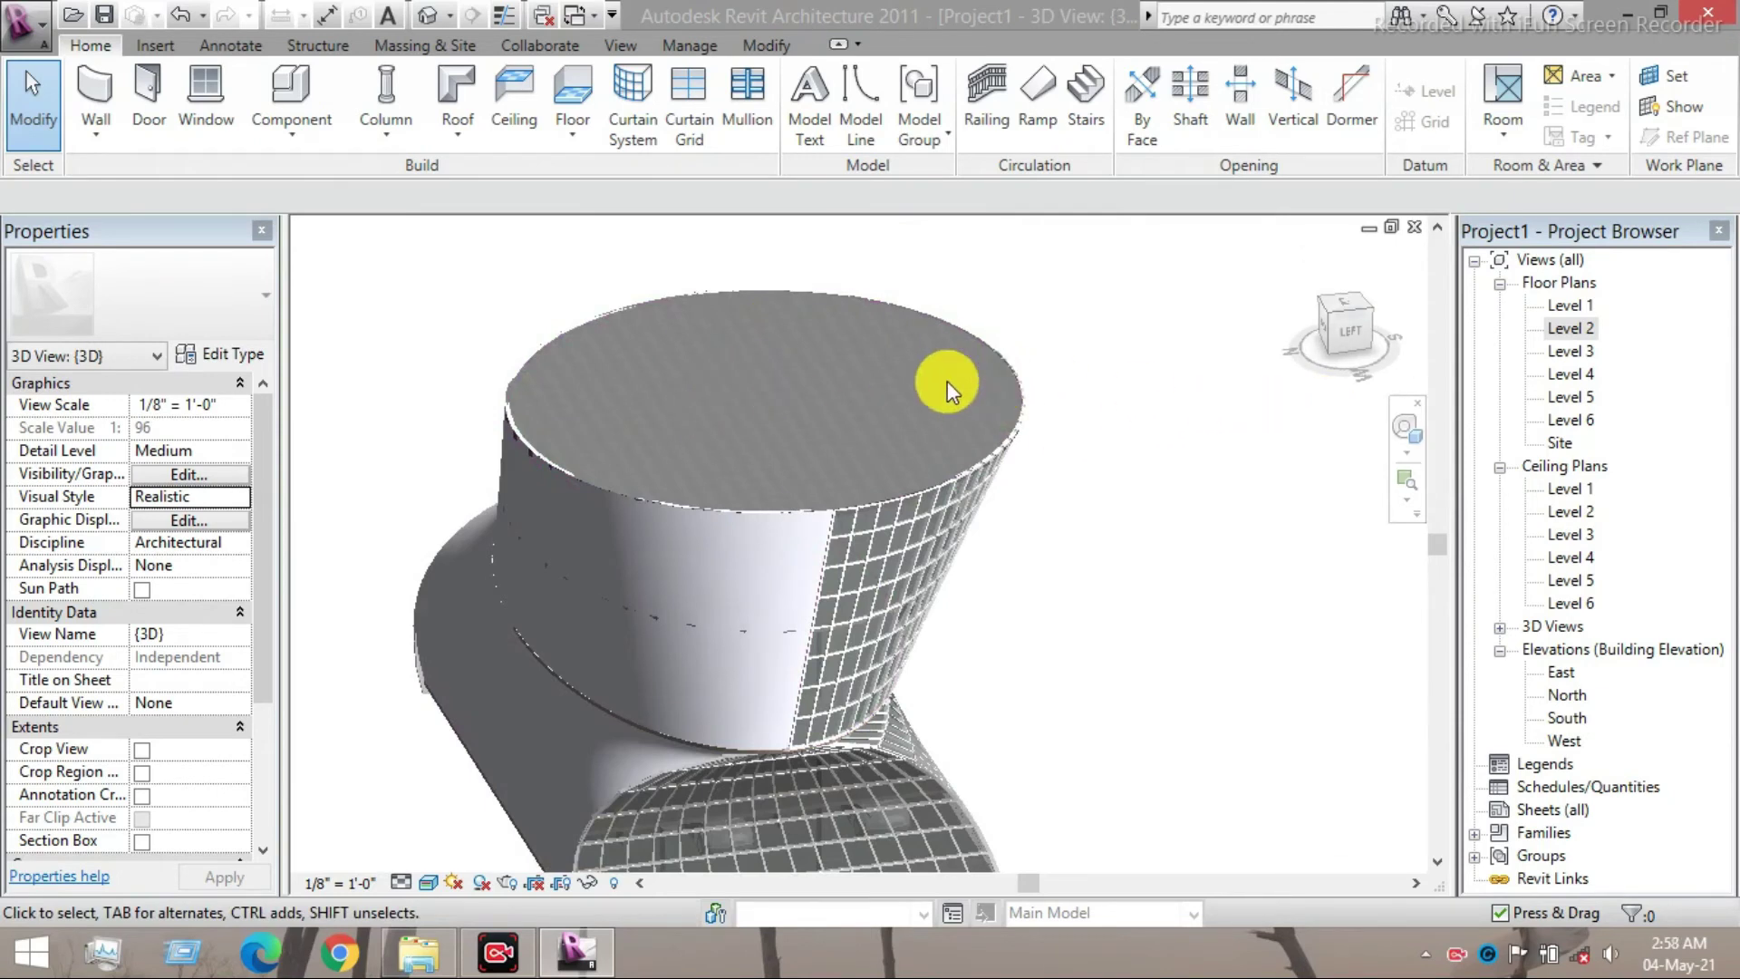
- Open the Level 5 floor plan and place a Model Text with the default wording near the middle of the circular roof
double_click(1570, 395)
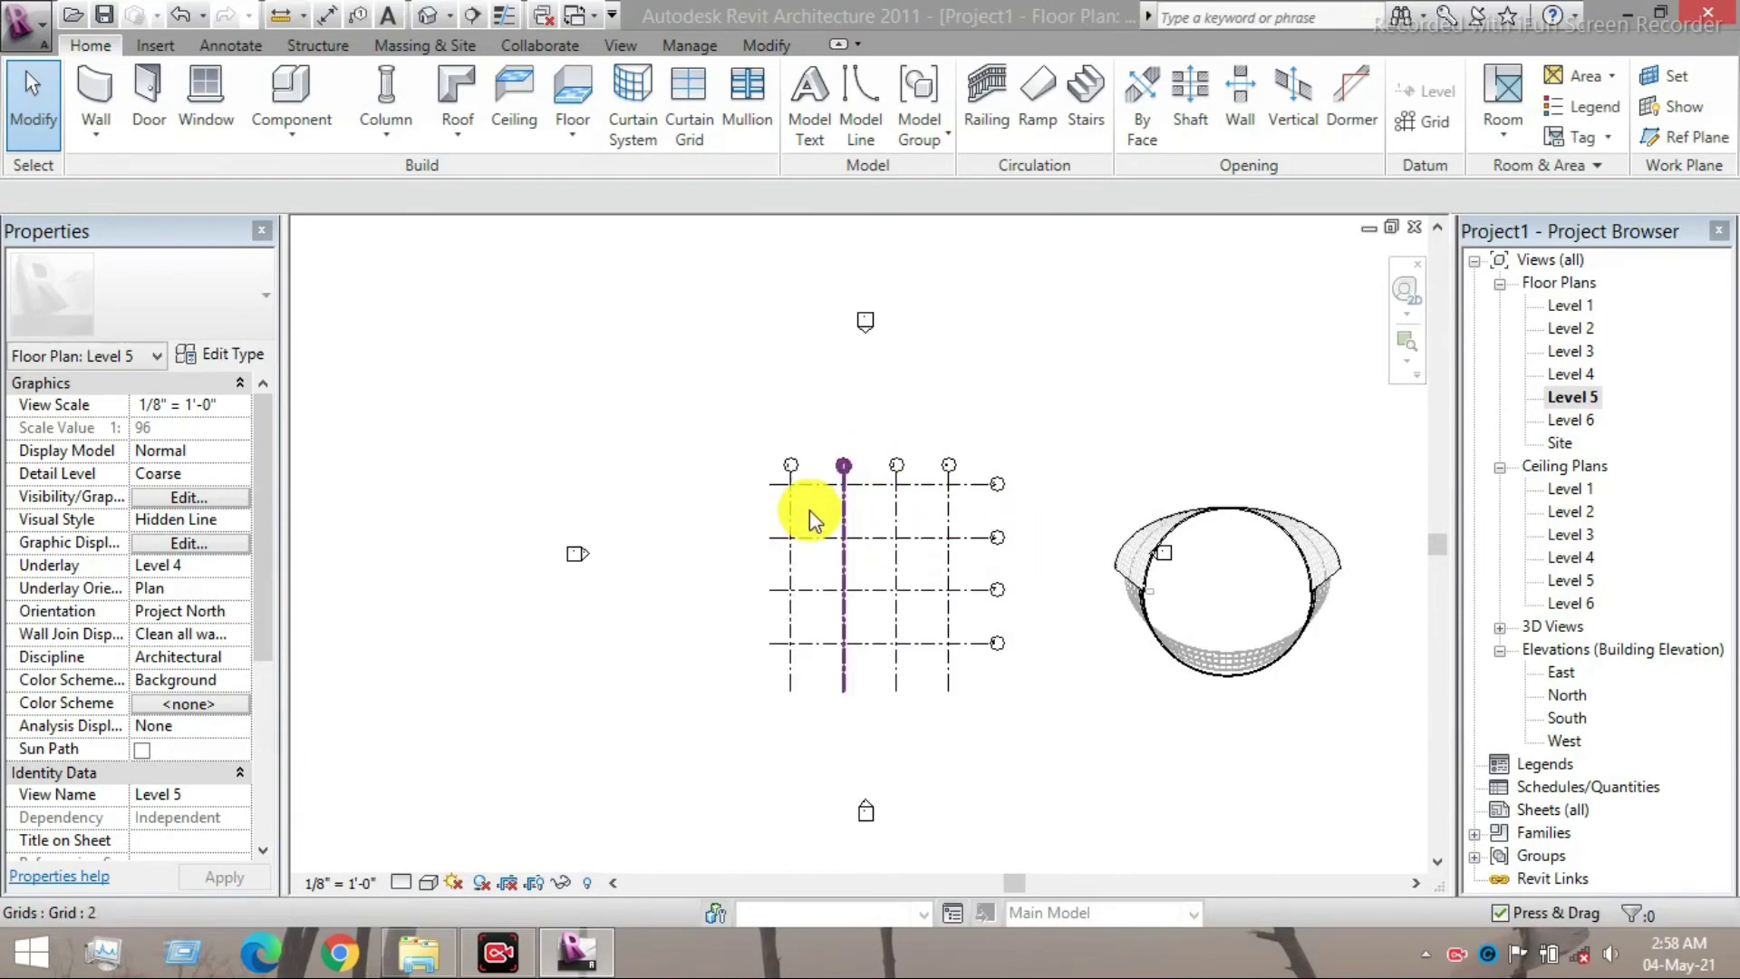
scroll(809, 509, down, 4)
scroll(1165, 554, up, 4)
scroll(1033, 571, up, 5)
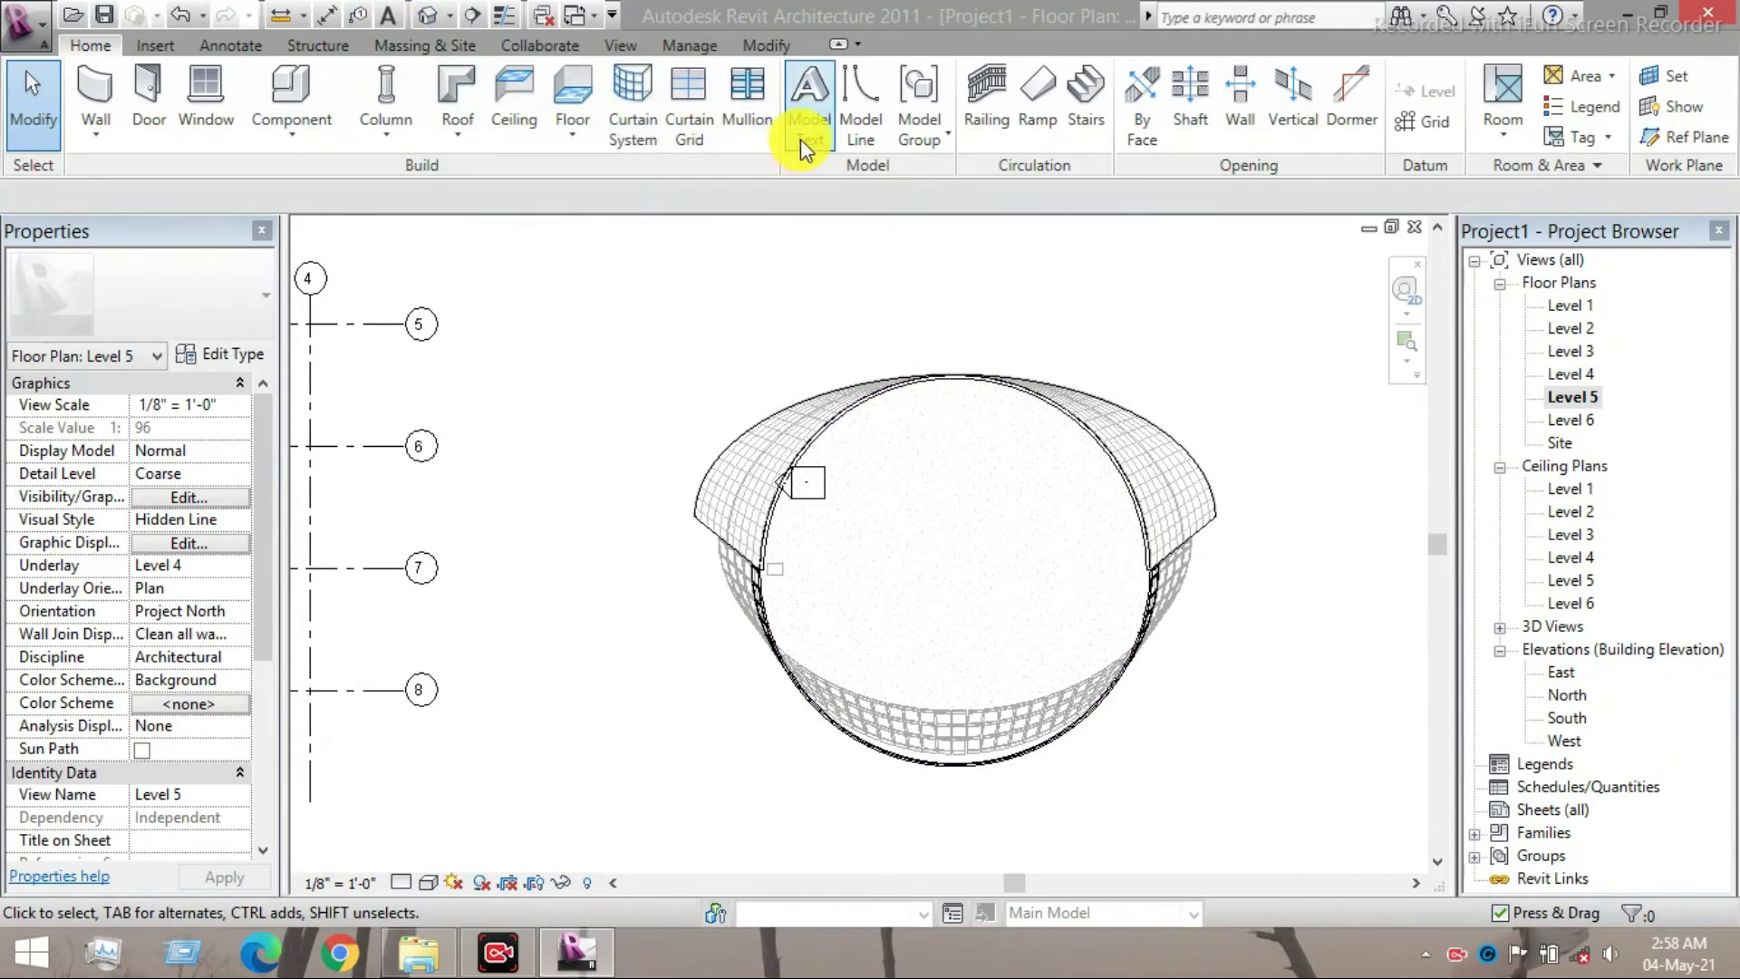
click(801, 139)
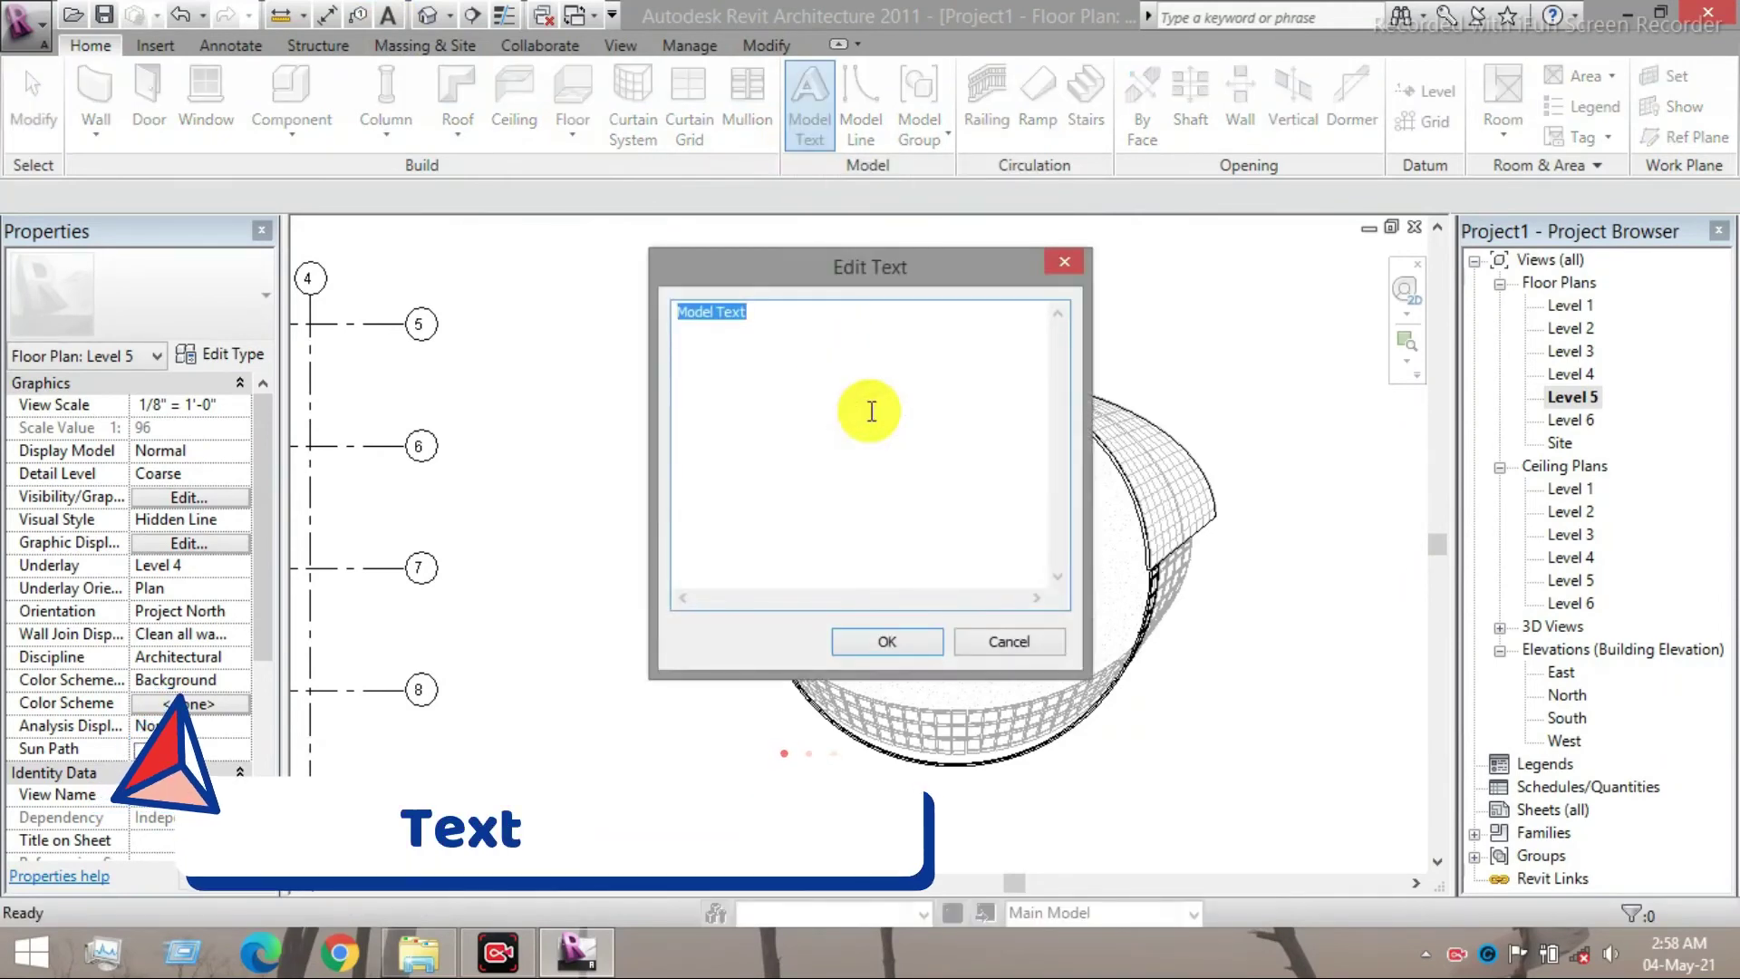
click(909, 639)
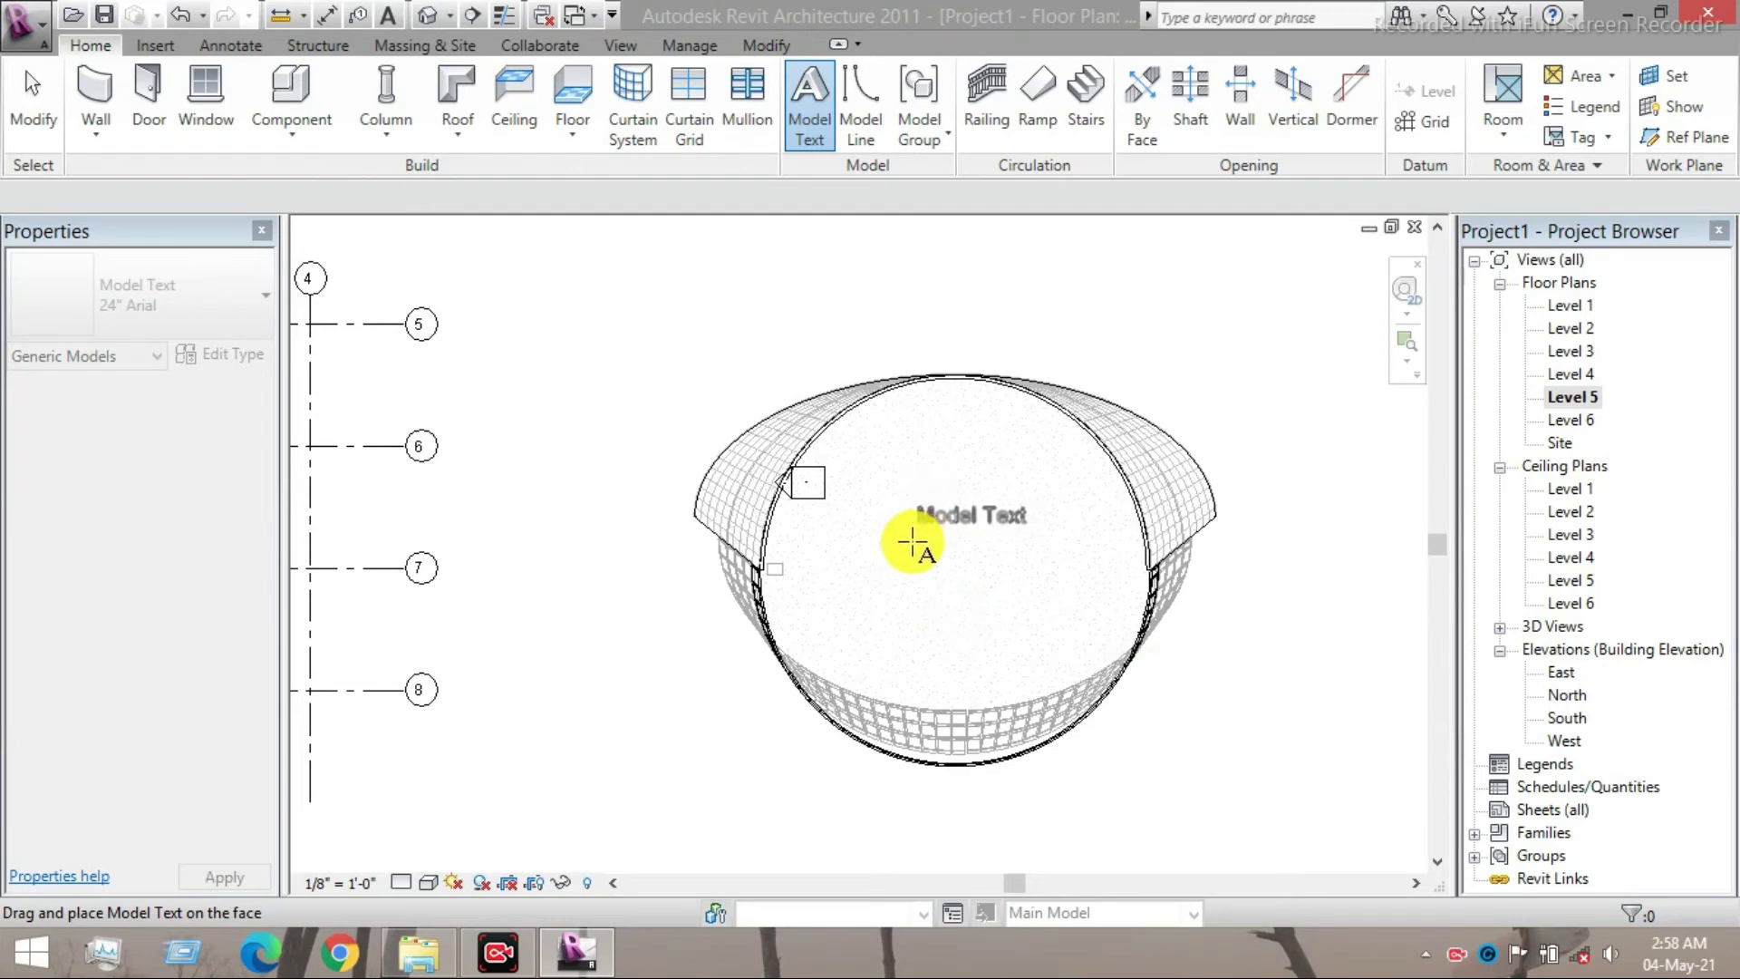
key(Escape)
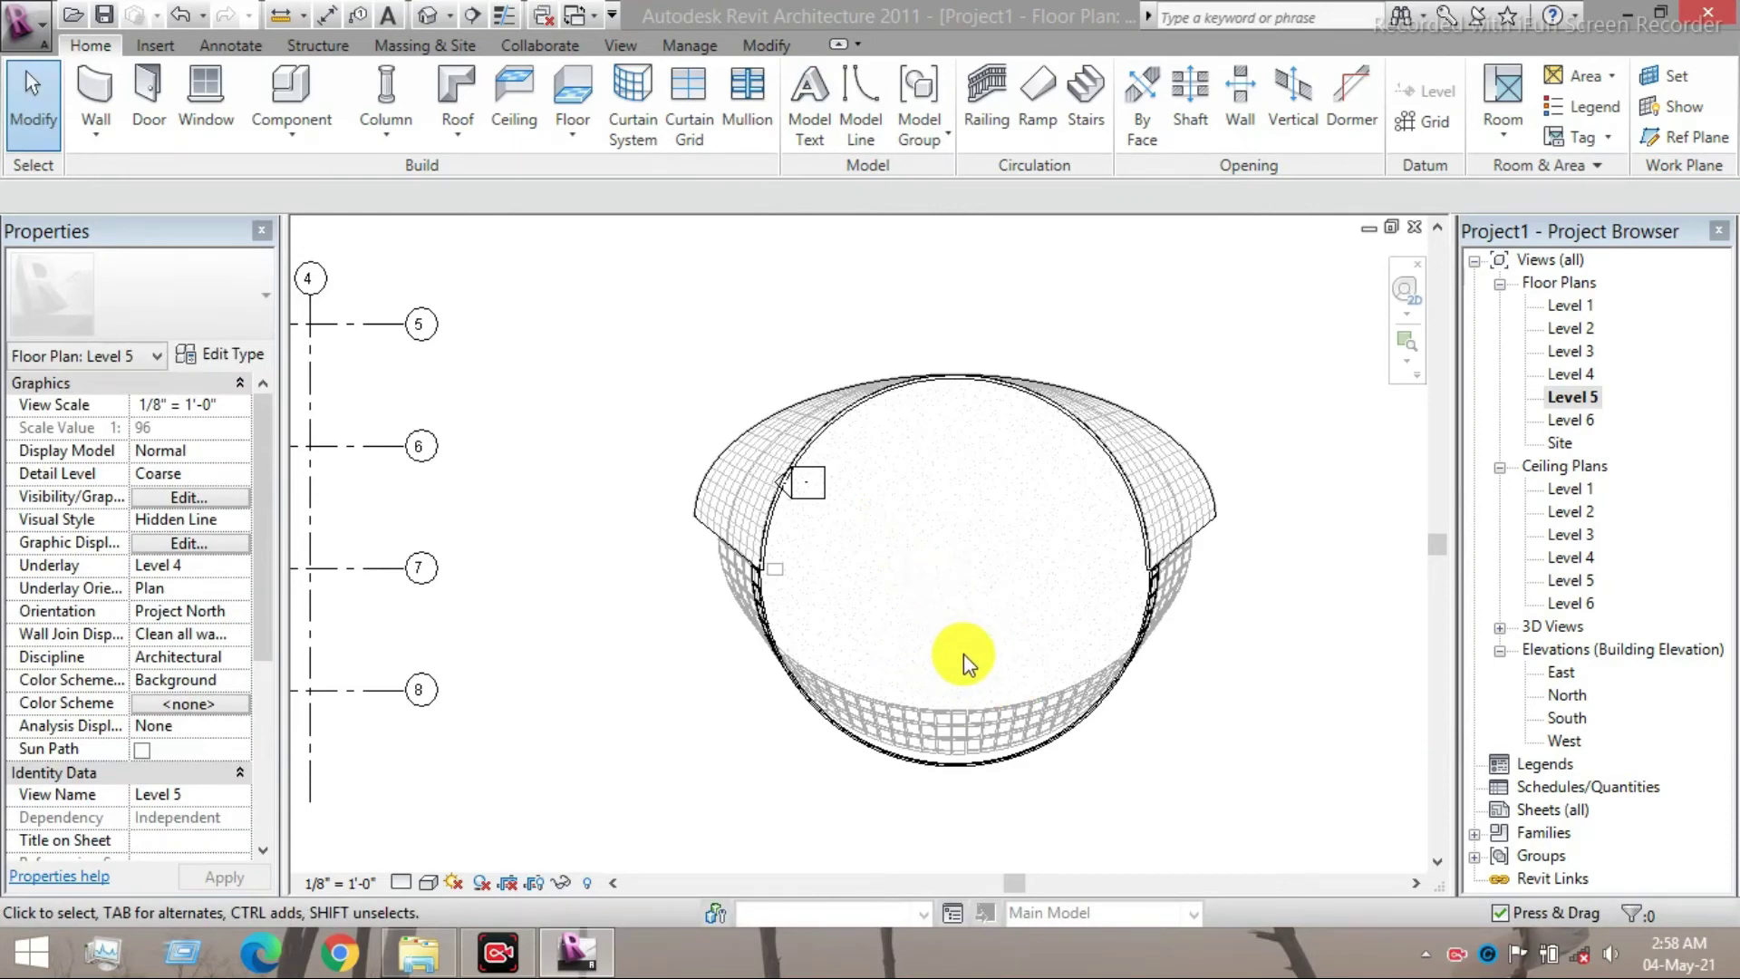
- Set the Level 5 plan's visual style to Wireframe and select the model text on the circular roof
scroll(964, 654, up, 2)
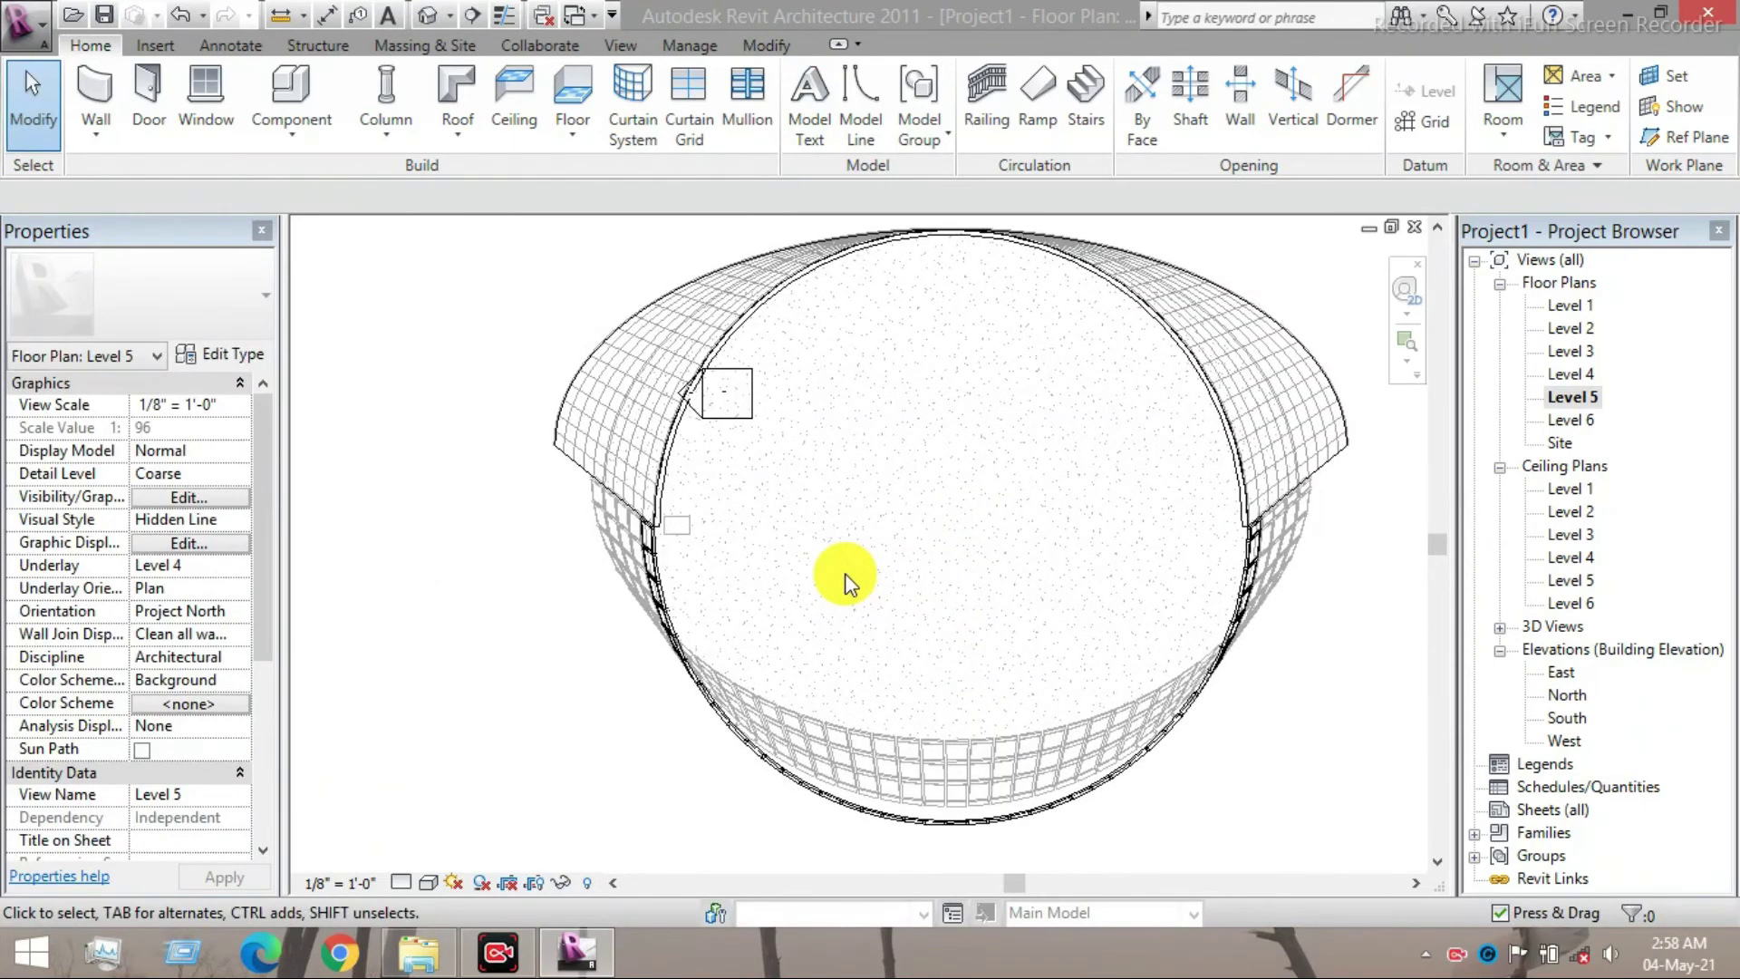
scroll(844, 573, down, 2)
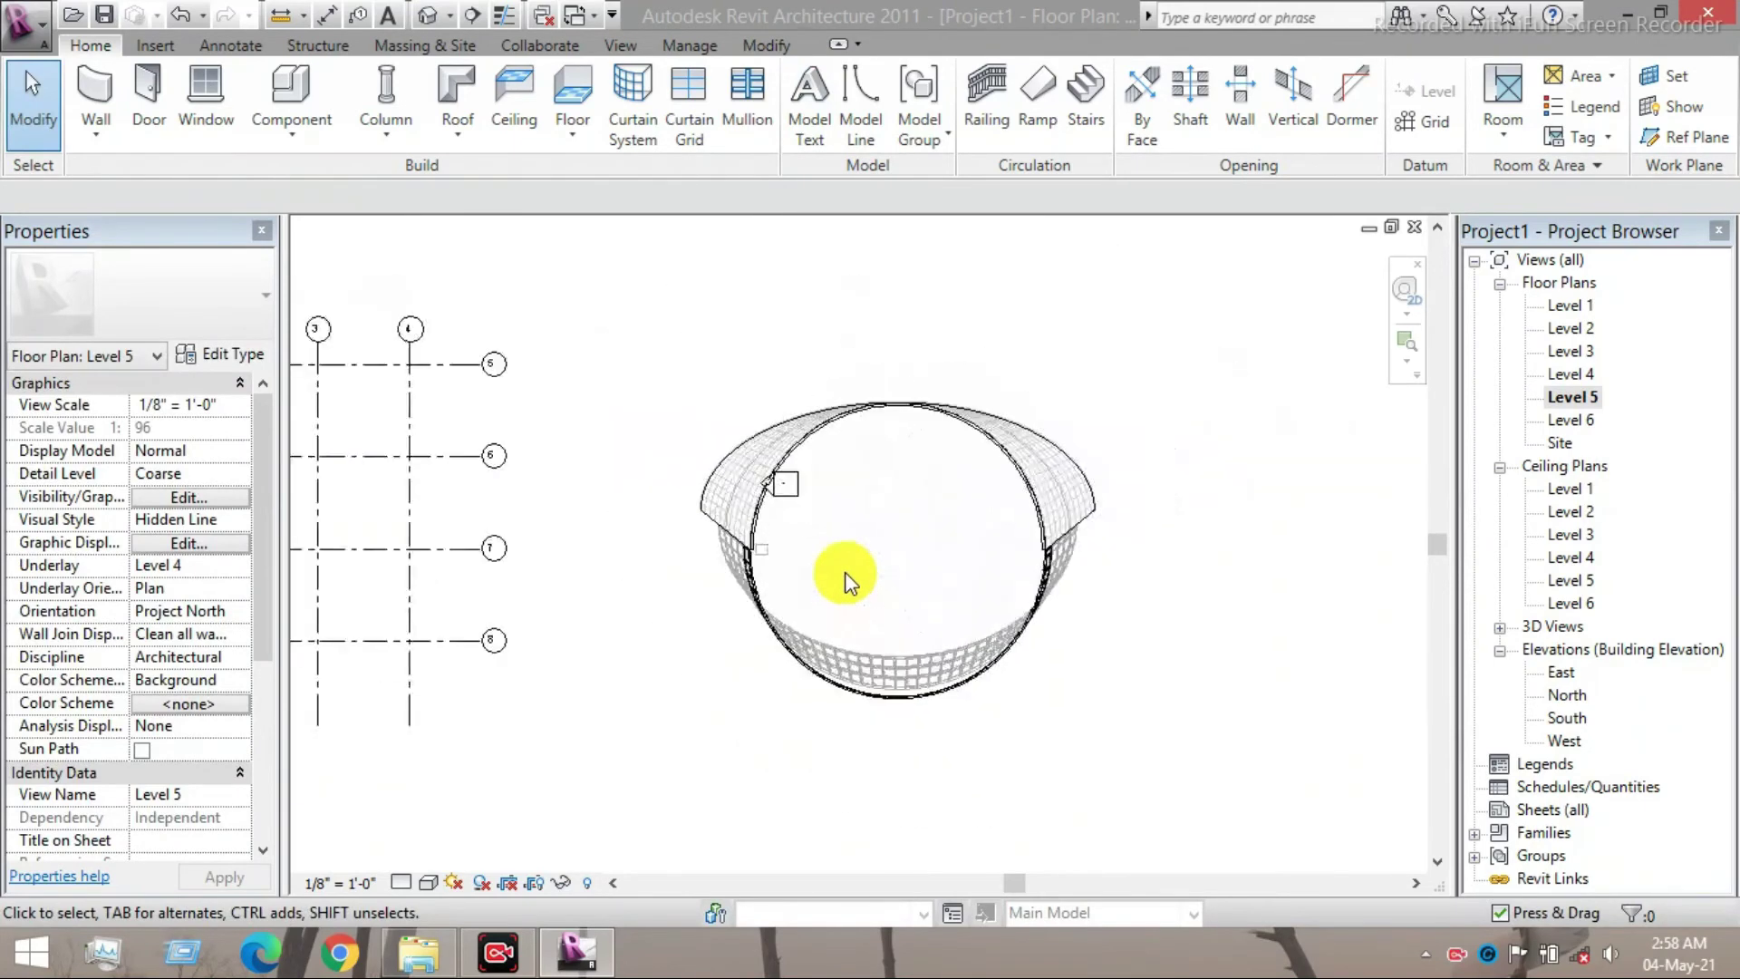
click(432, 884)
click(501, 725)
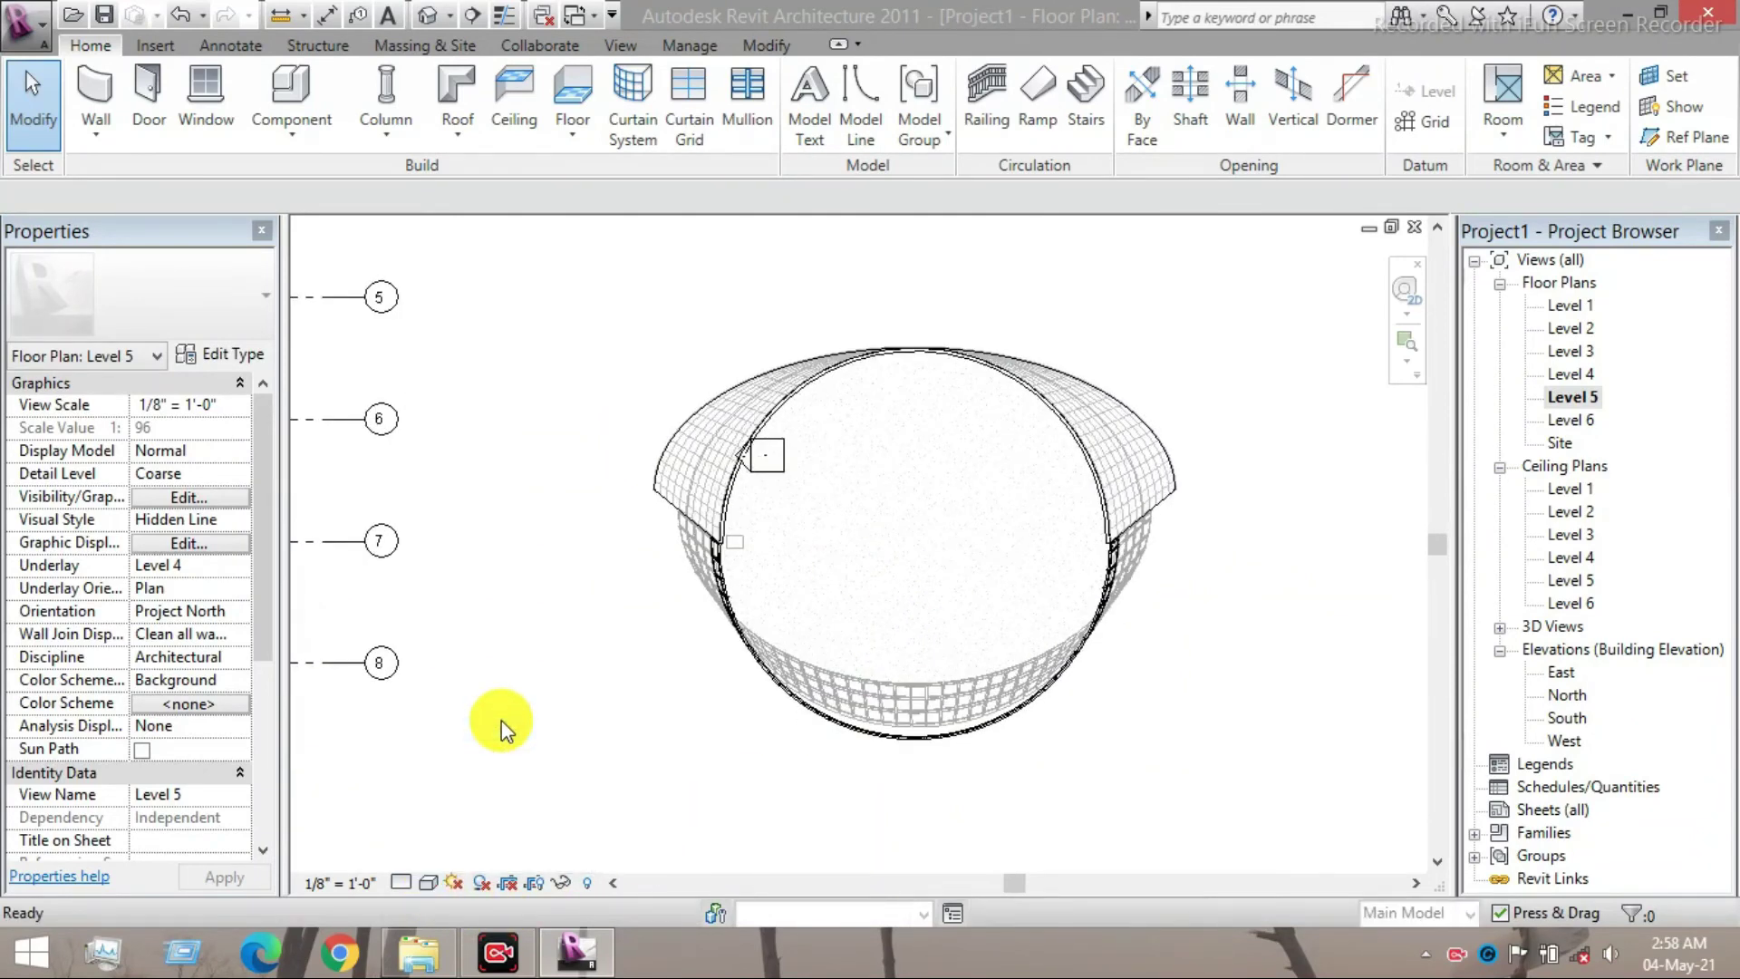
click(906, 651)
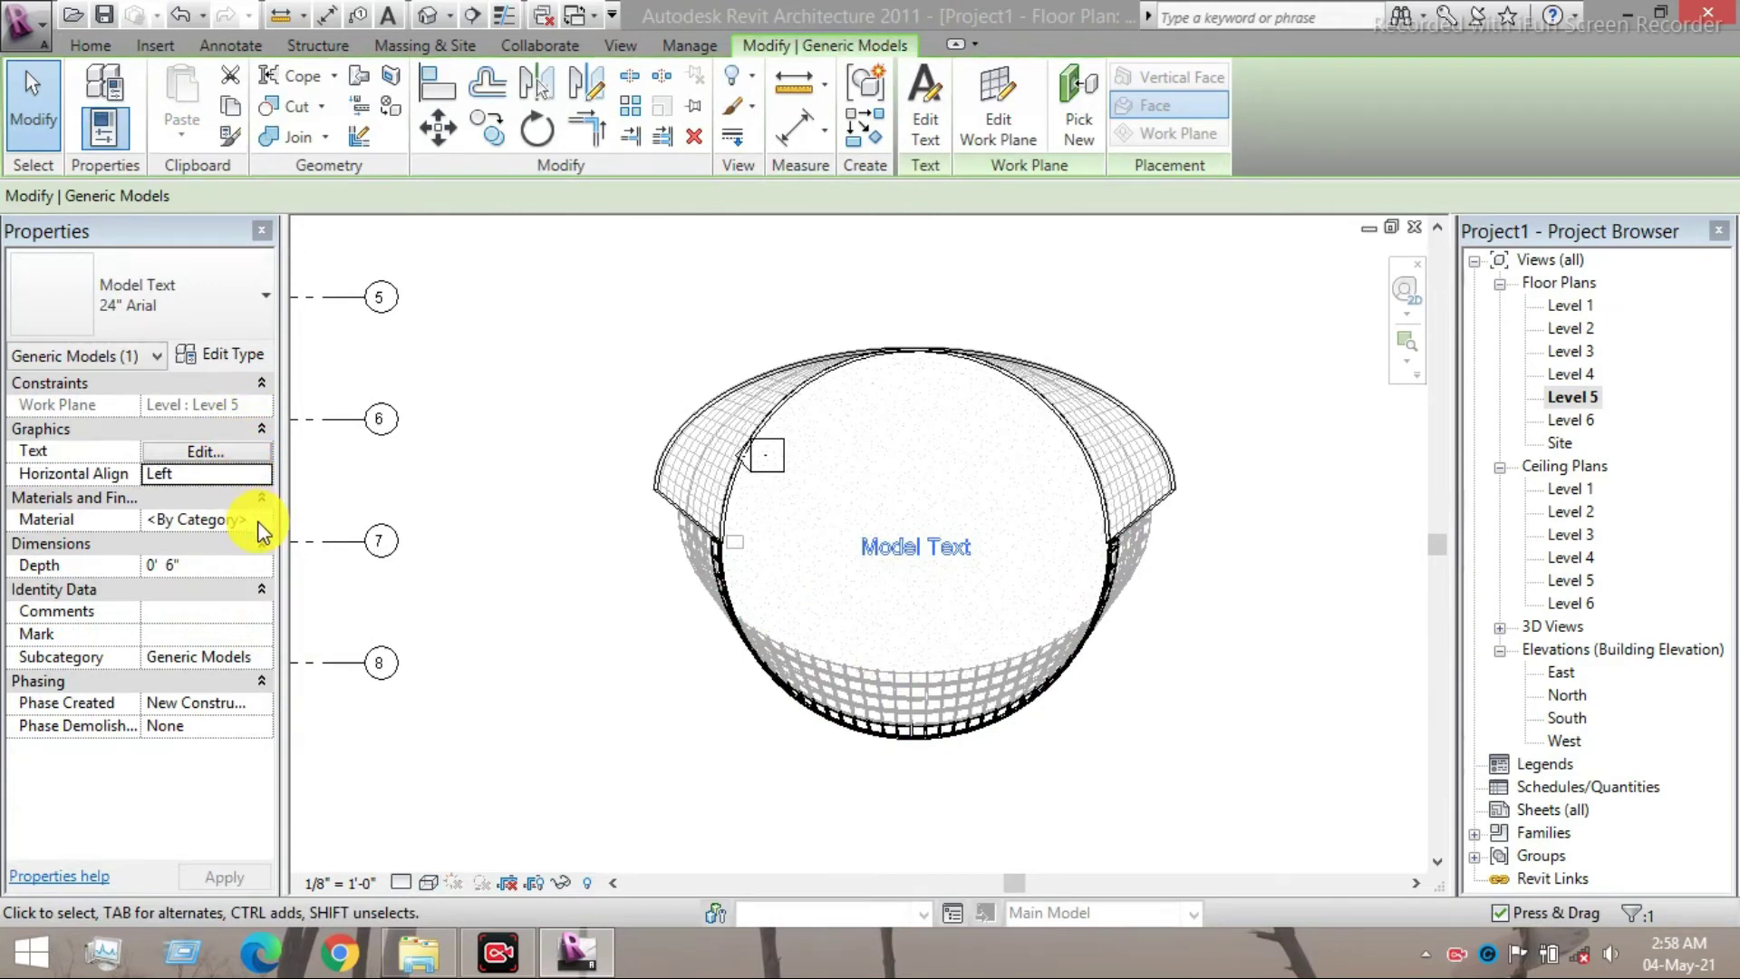
- Try to set the selected model text's depth to 1
click(202, 564)
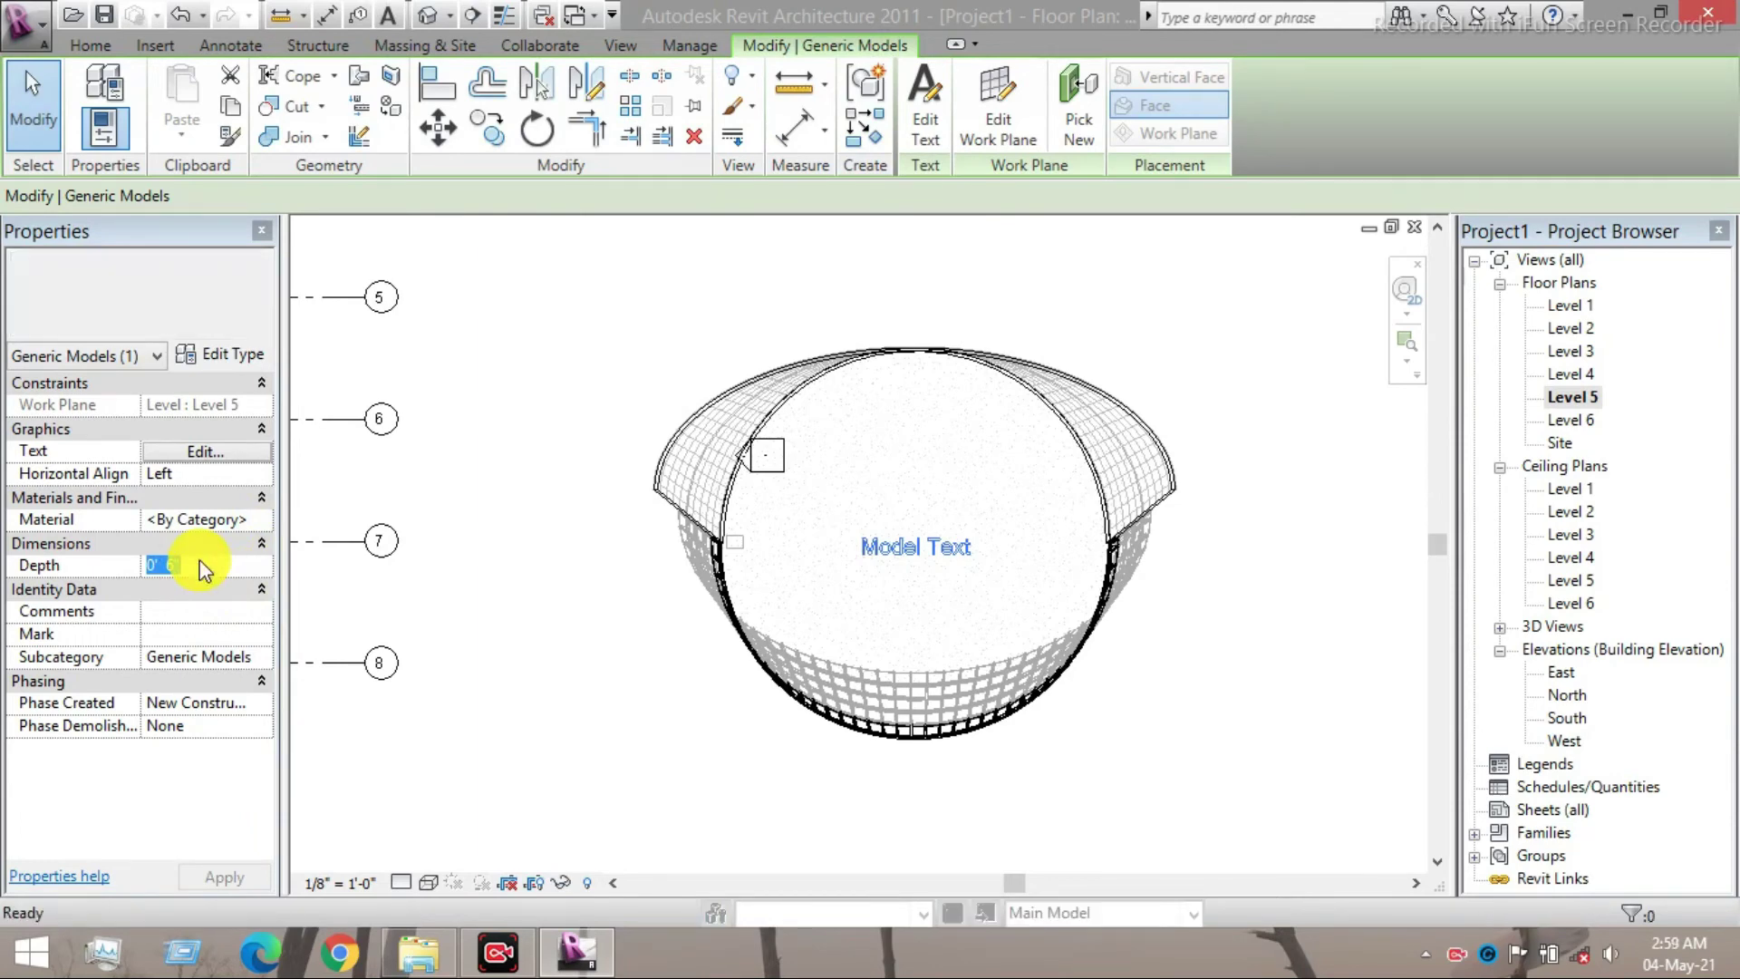
key(Return)
click(1064, 263)
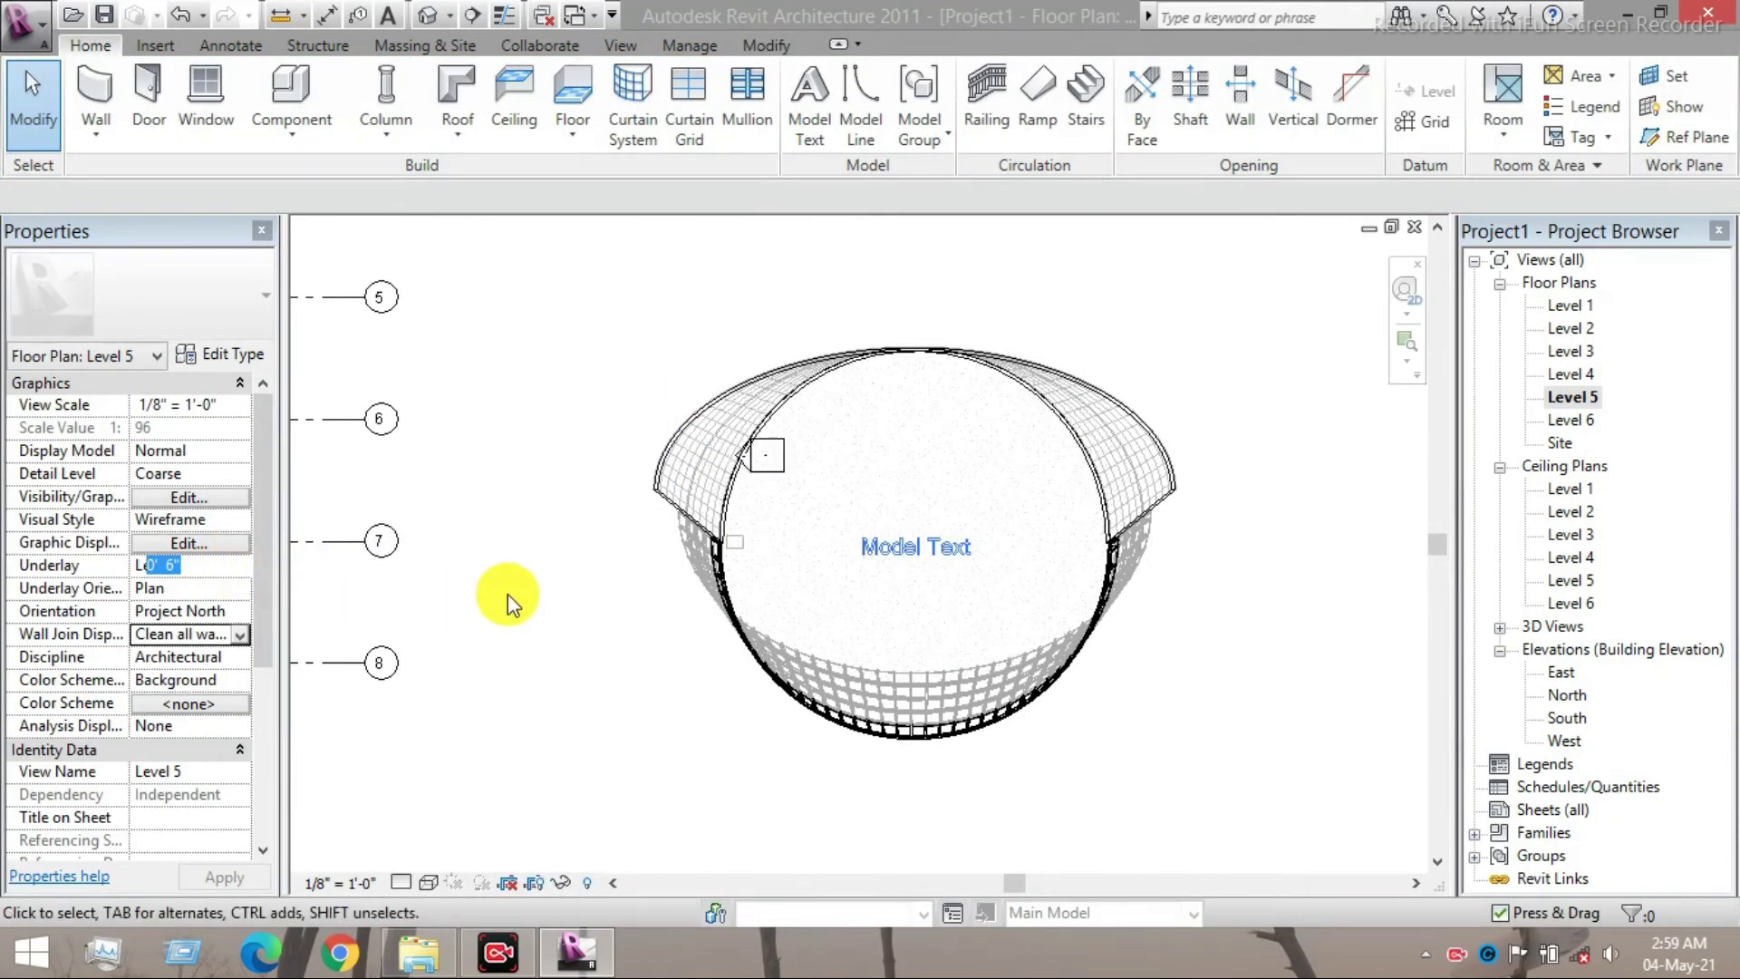
click(226, 569)
drag(225, 569, 120, 576)
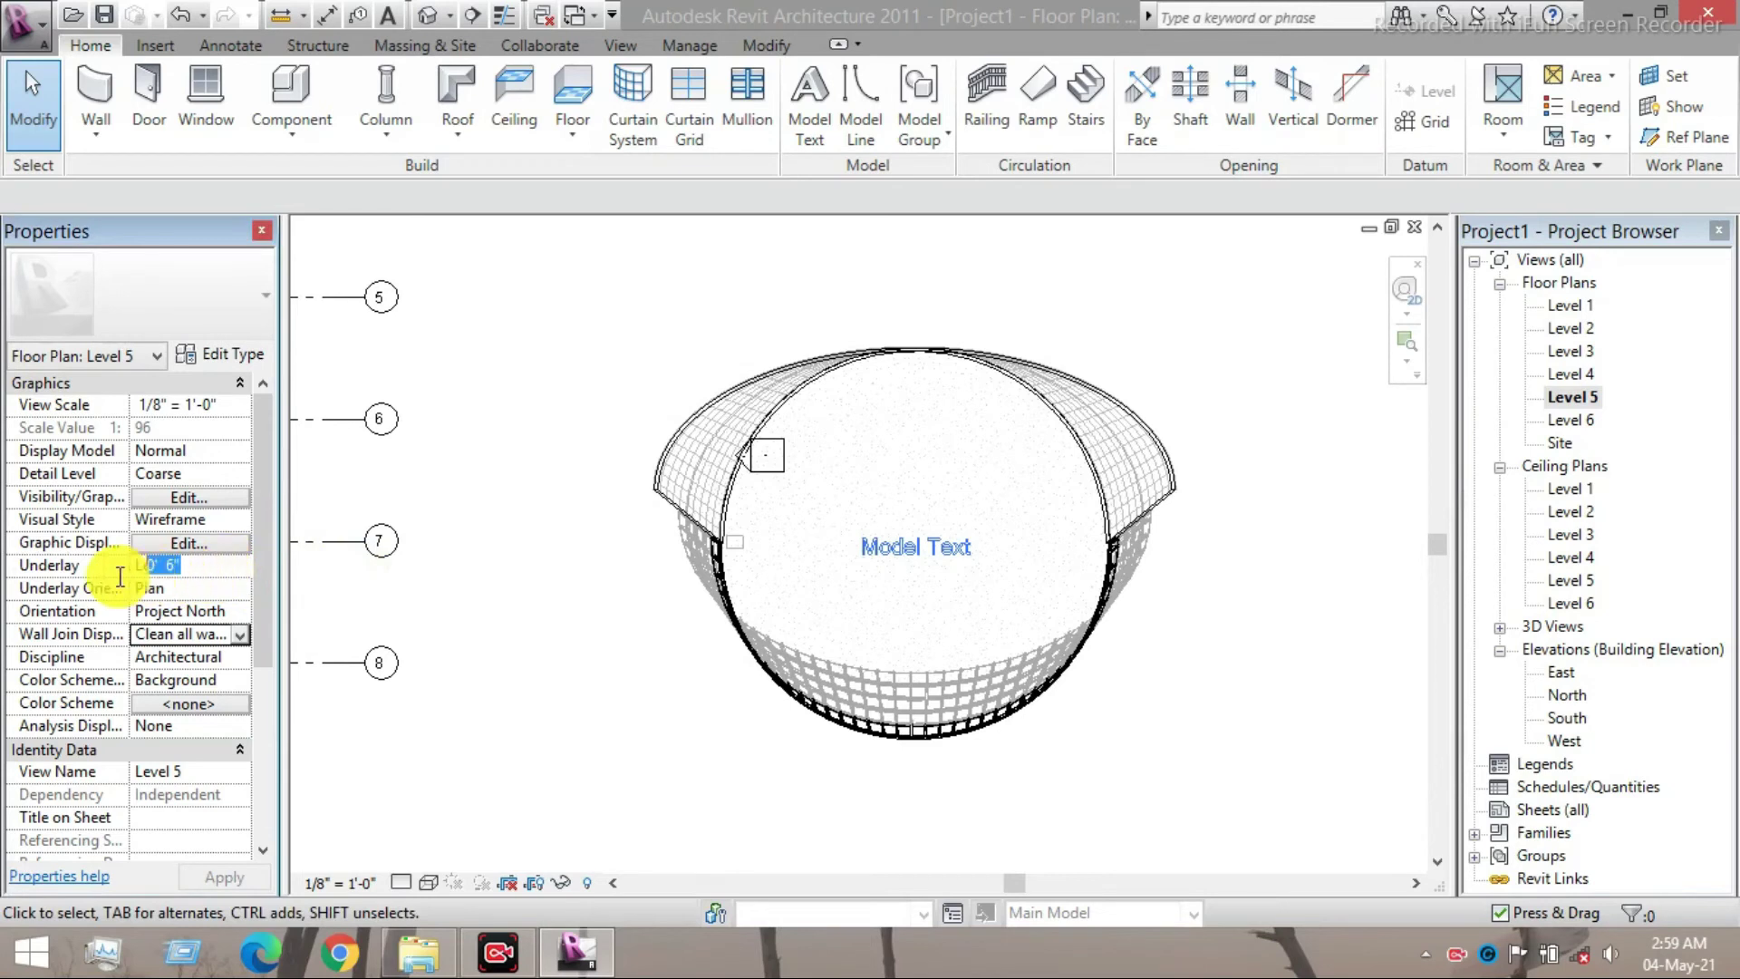
text(1)
click(963, 548)
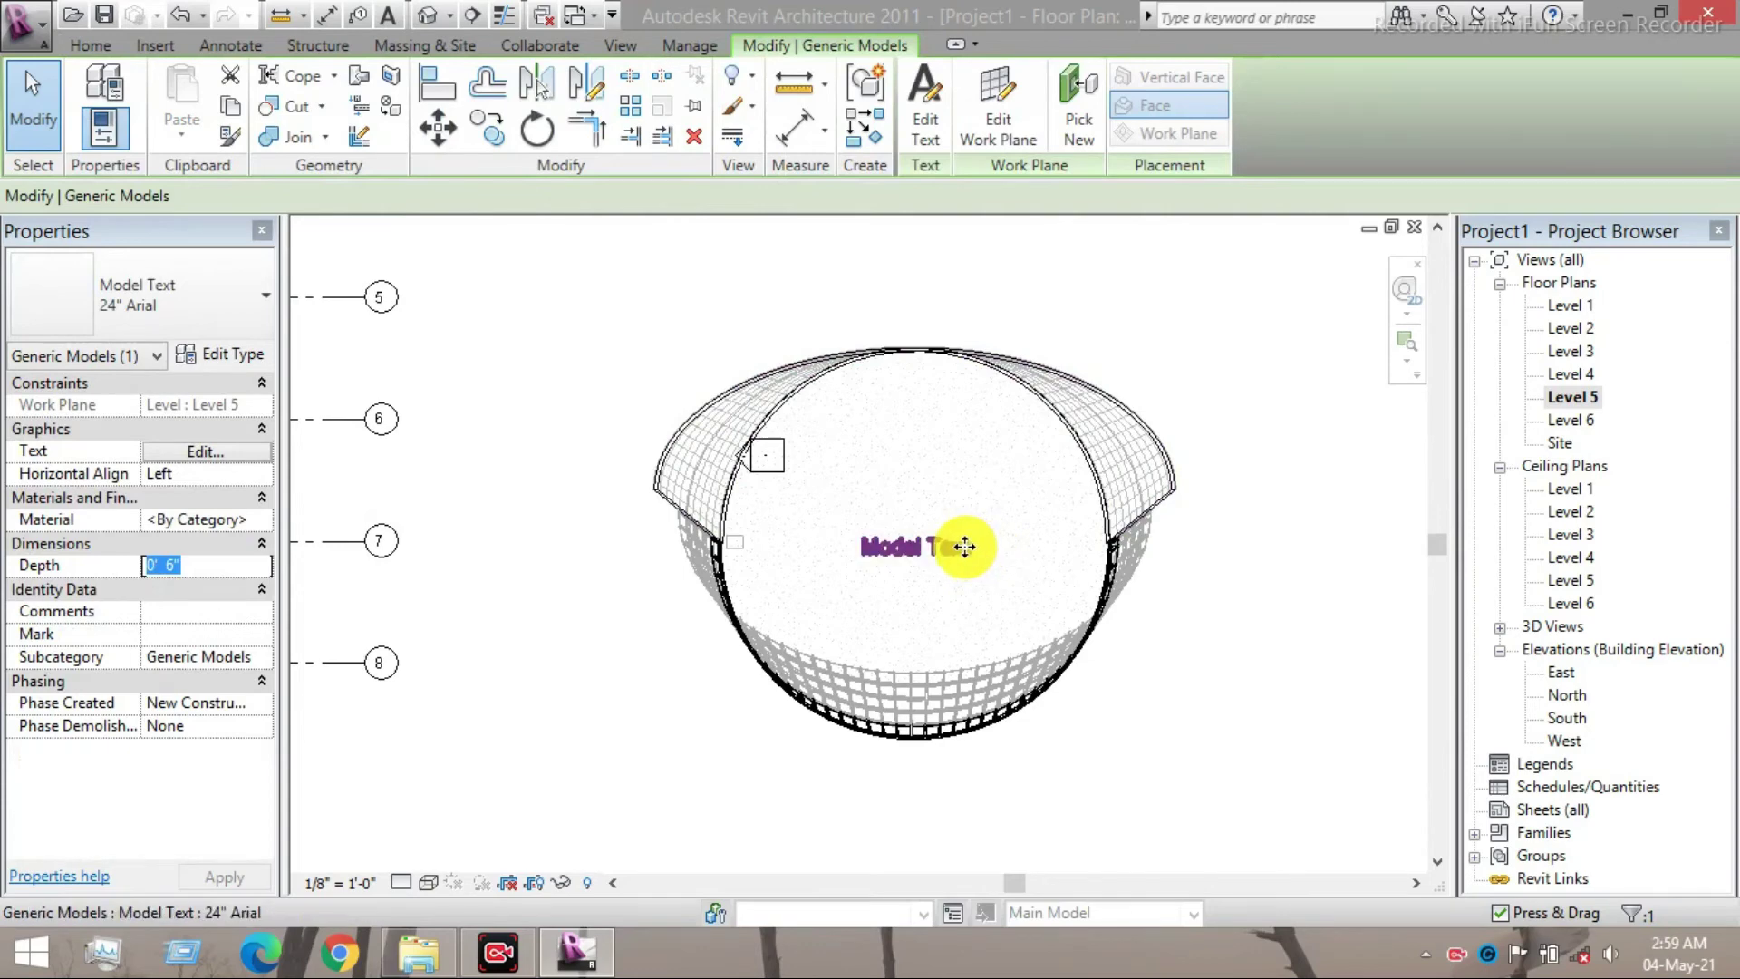
right_click(954, 546)
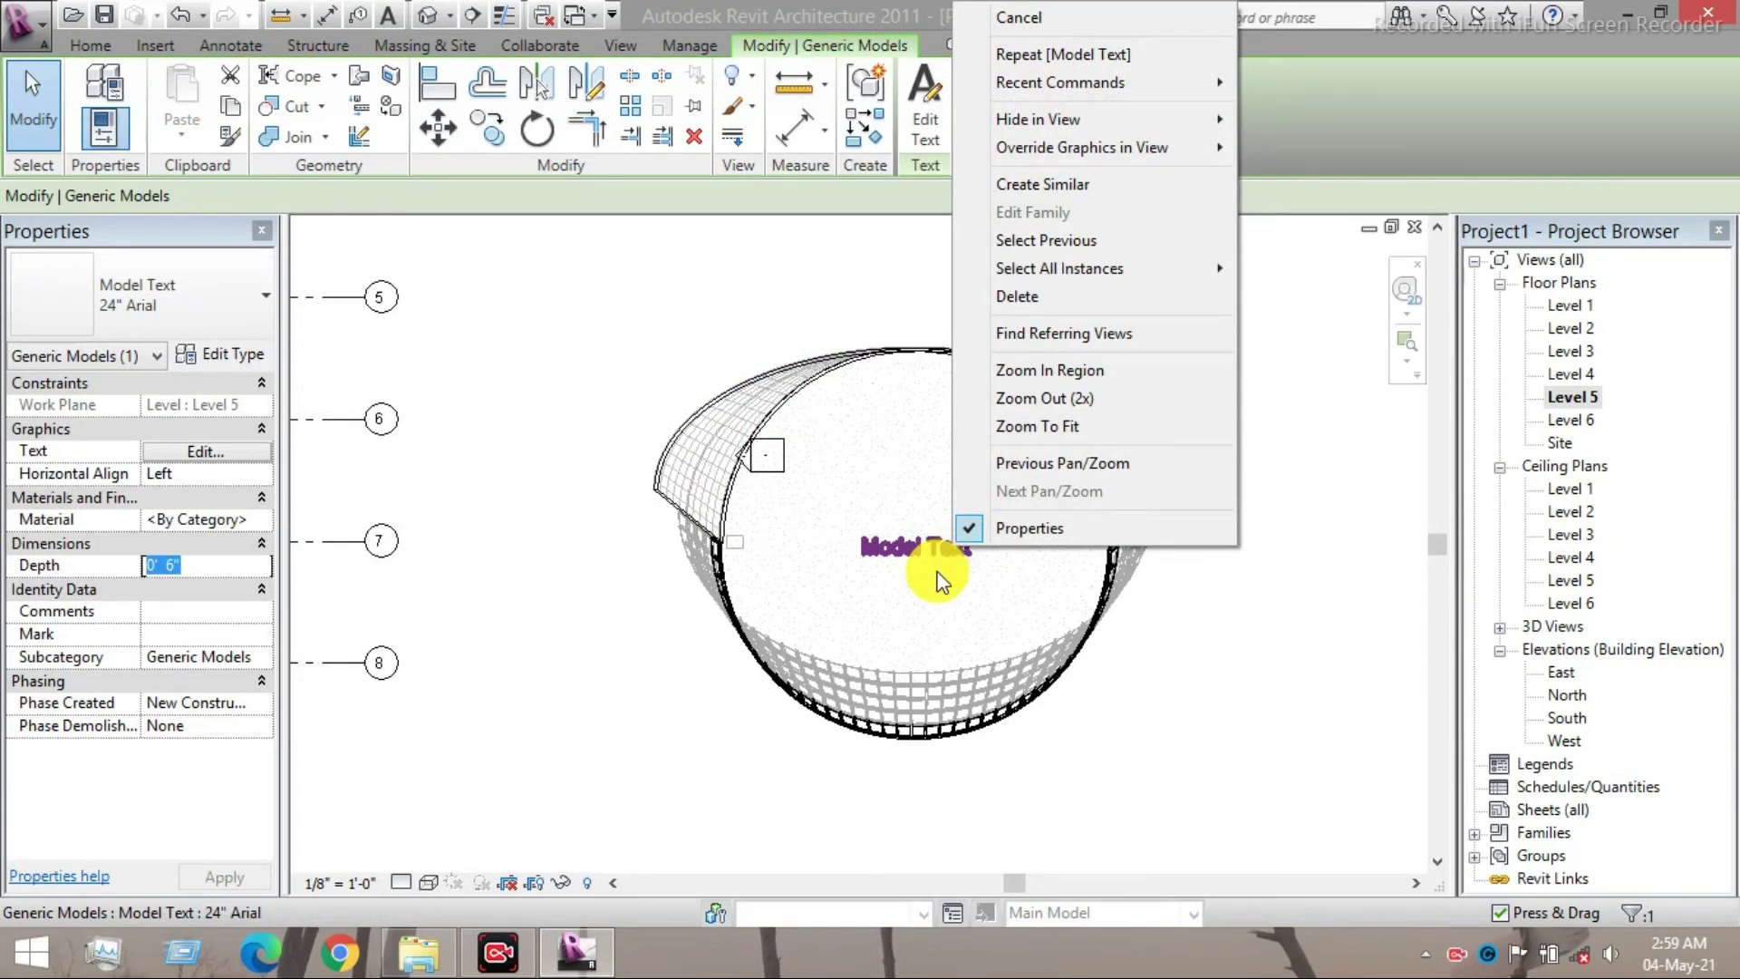
- Change the model text's wording to H, move it to the centre of the circular roof and return to the 3D view
click(176, 455)
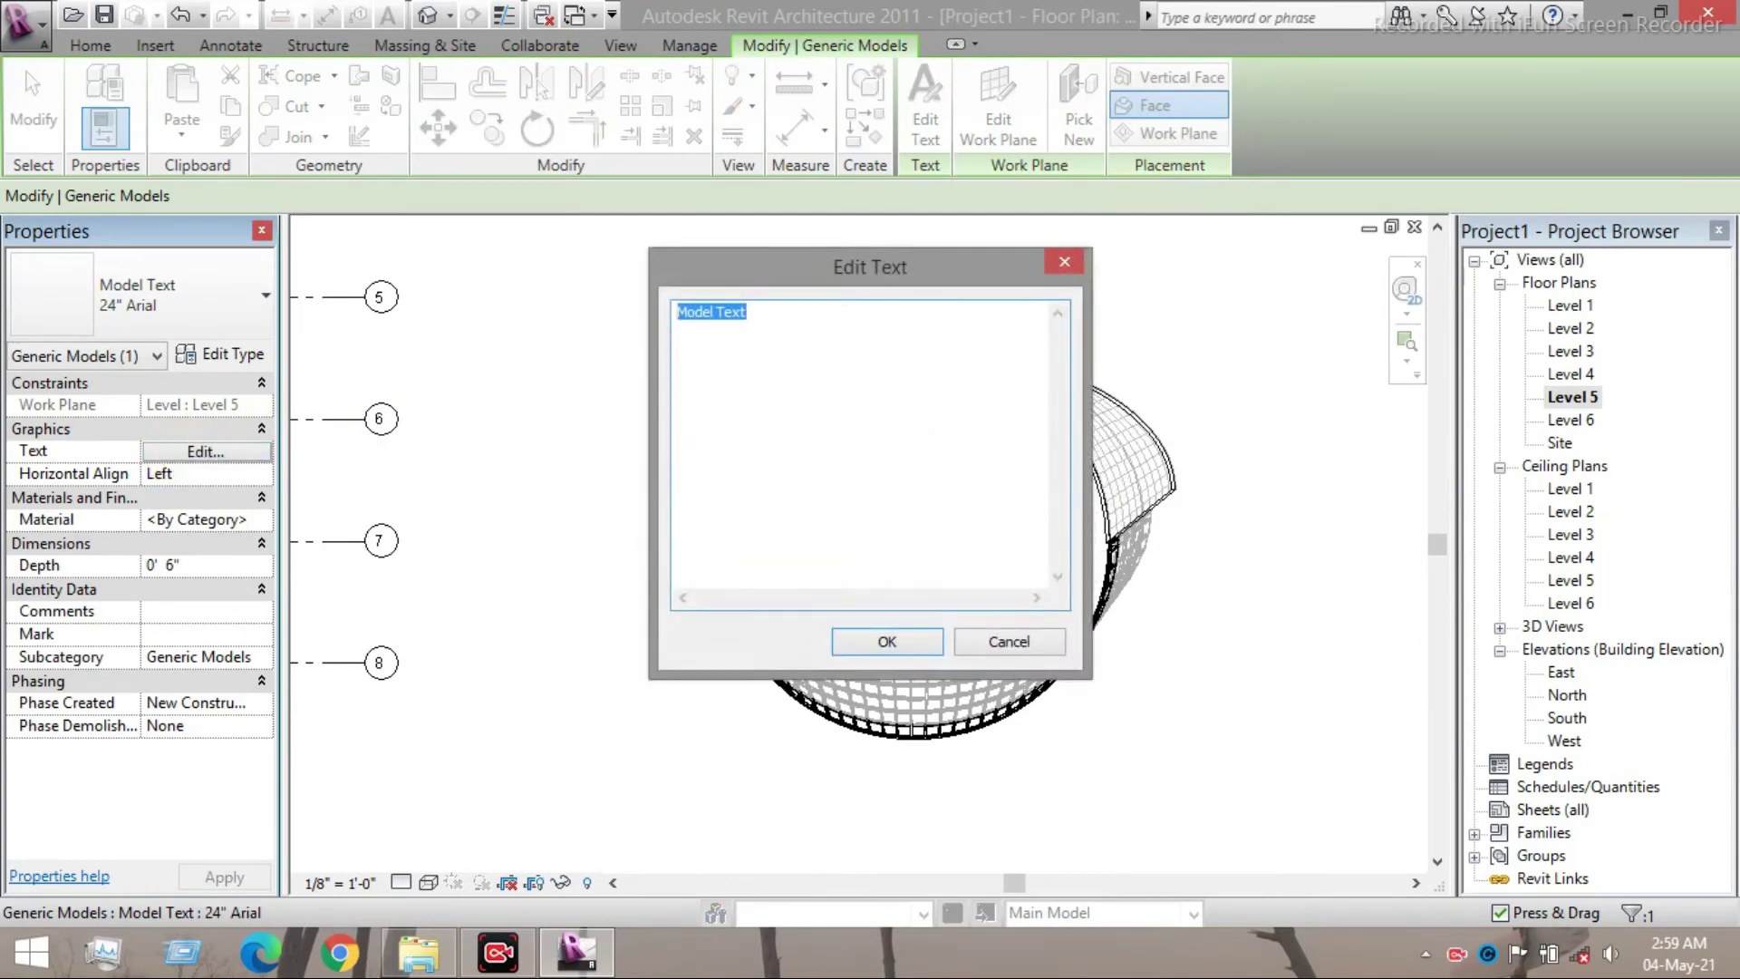
text(h)
click(897, 639)
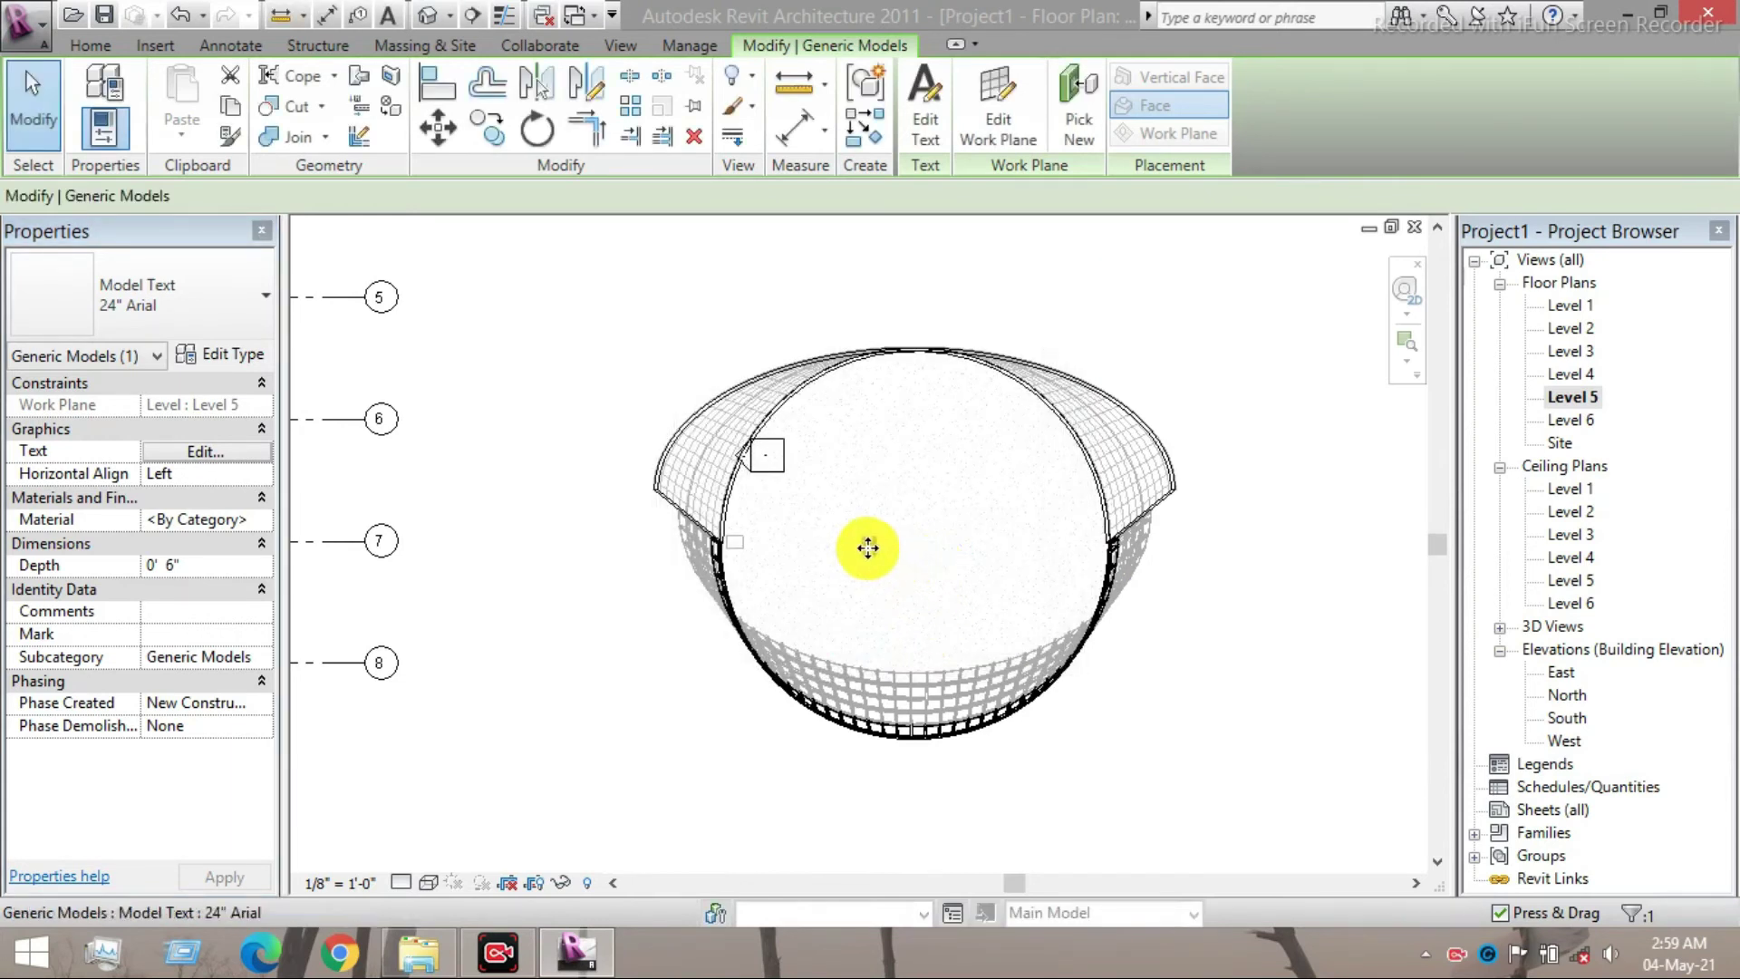
drag(874, 547, 913, 543)
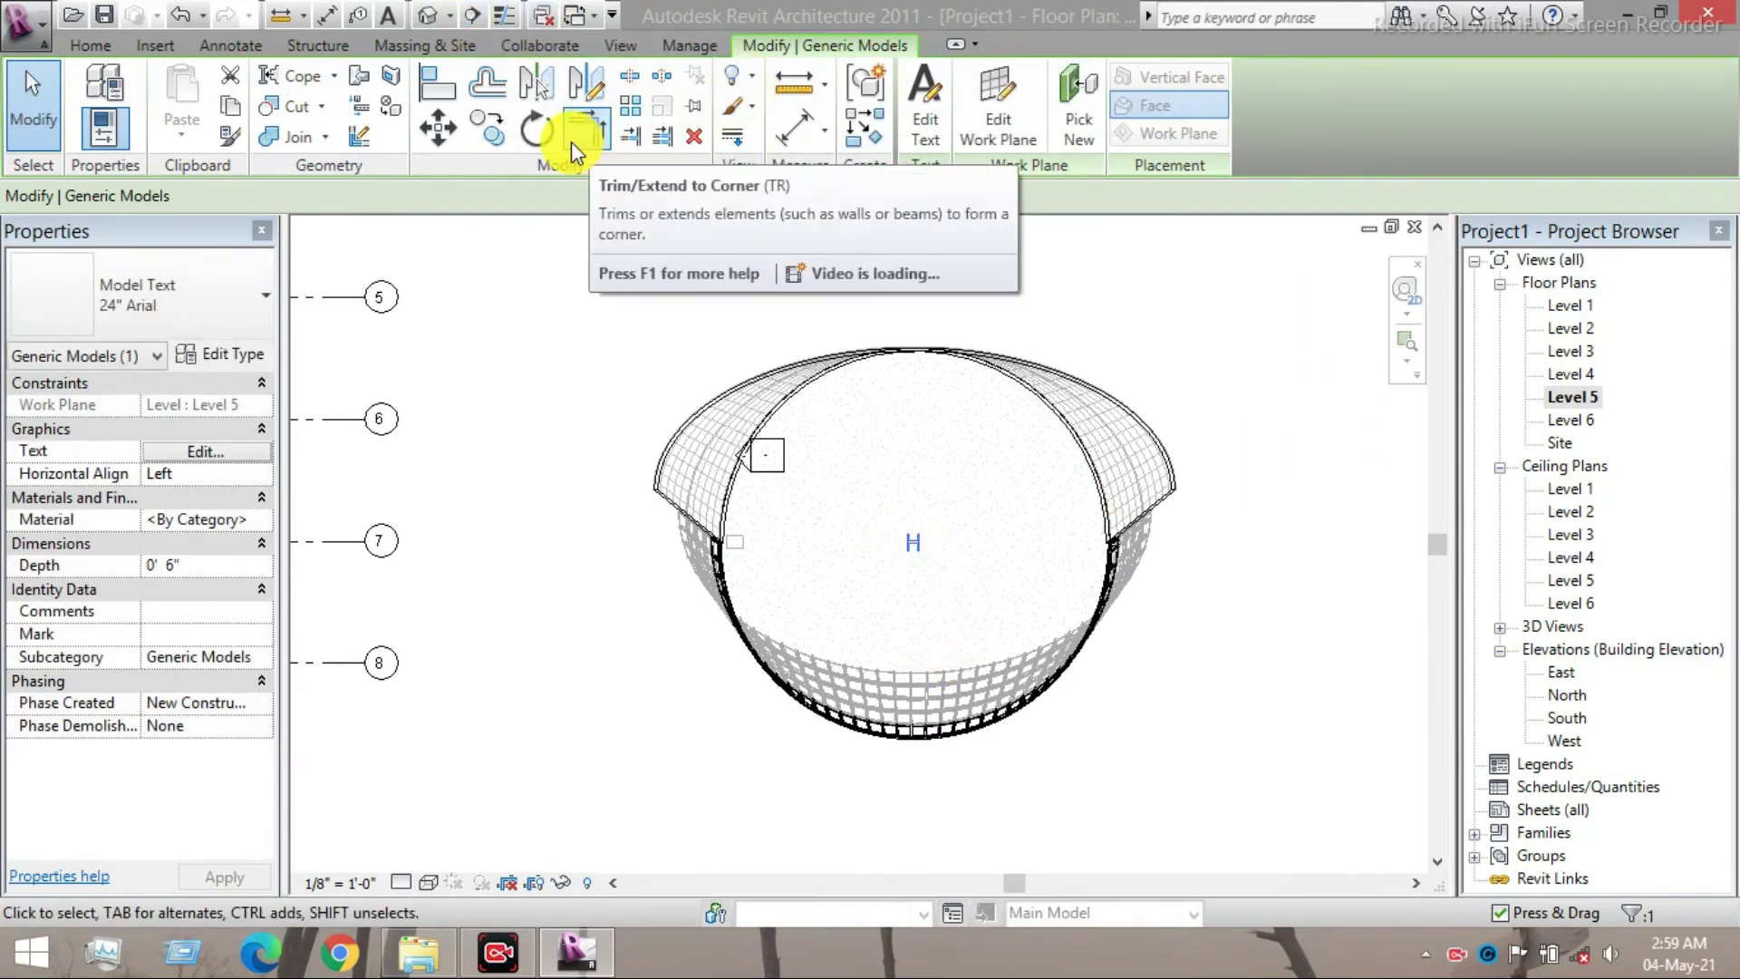
click(428, 16)
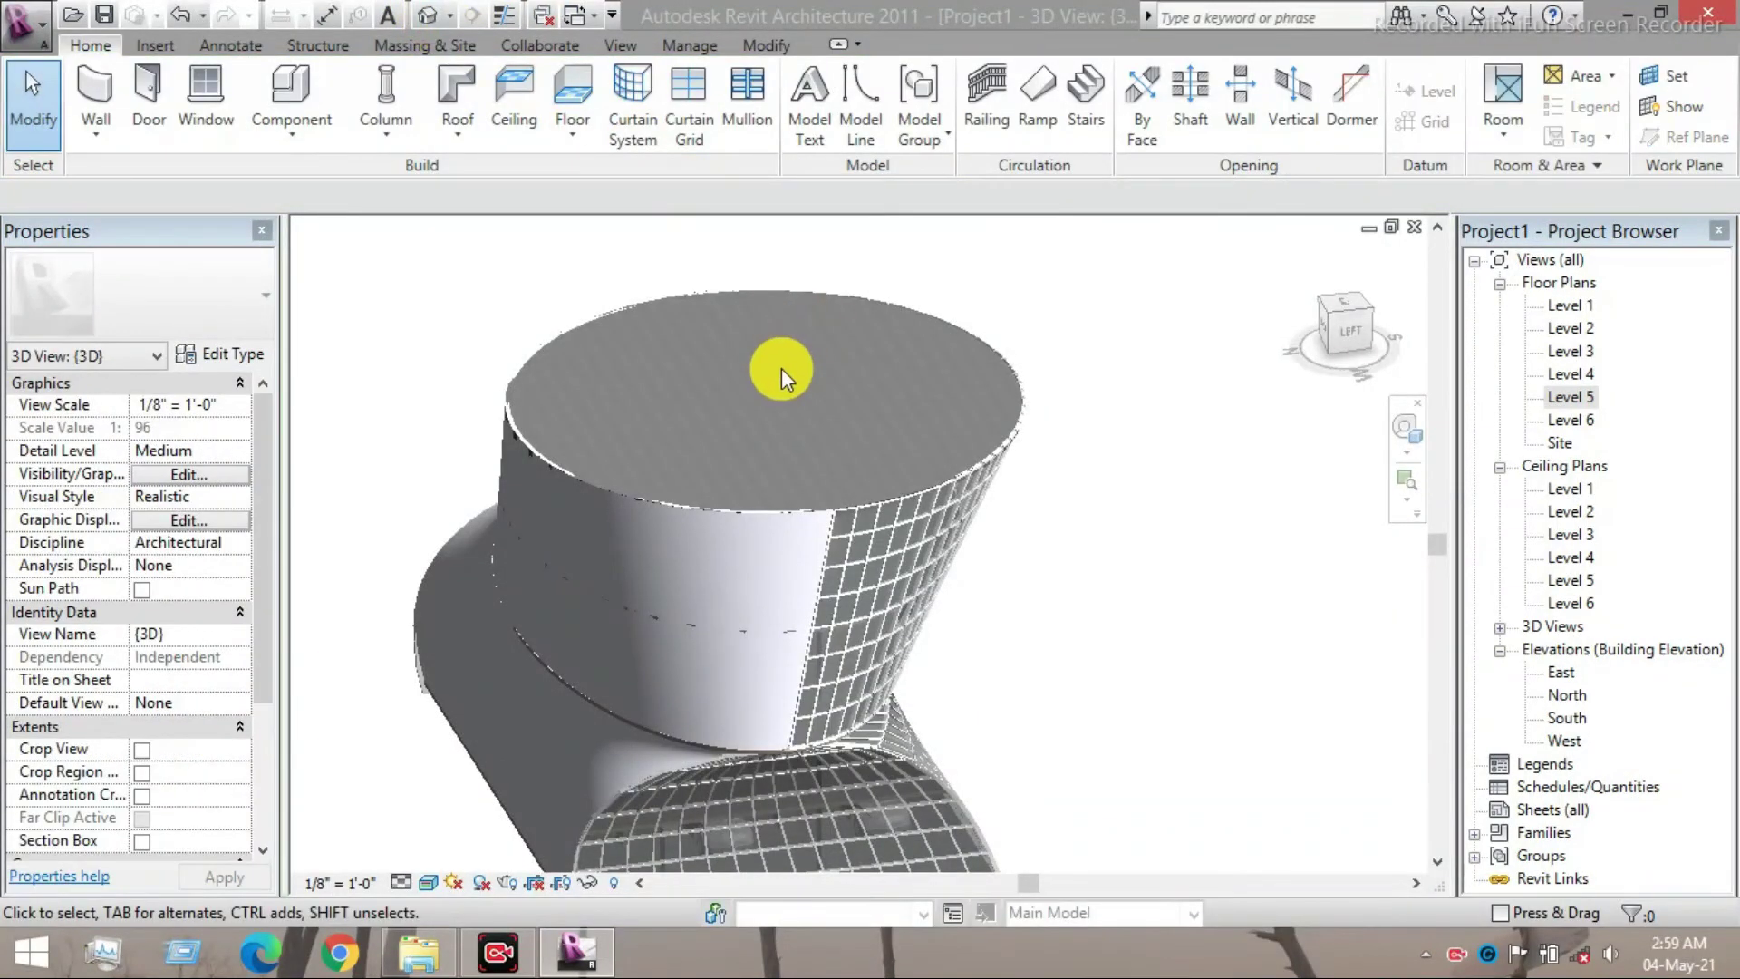
- In the Level 5 plan, move the H model text off the circular roof into the open area beside it and return to 3D
scroll(787, 379, up, 10)
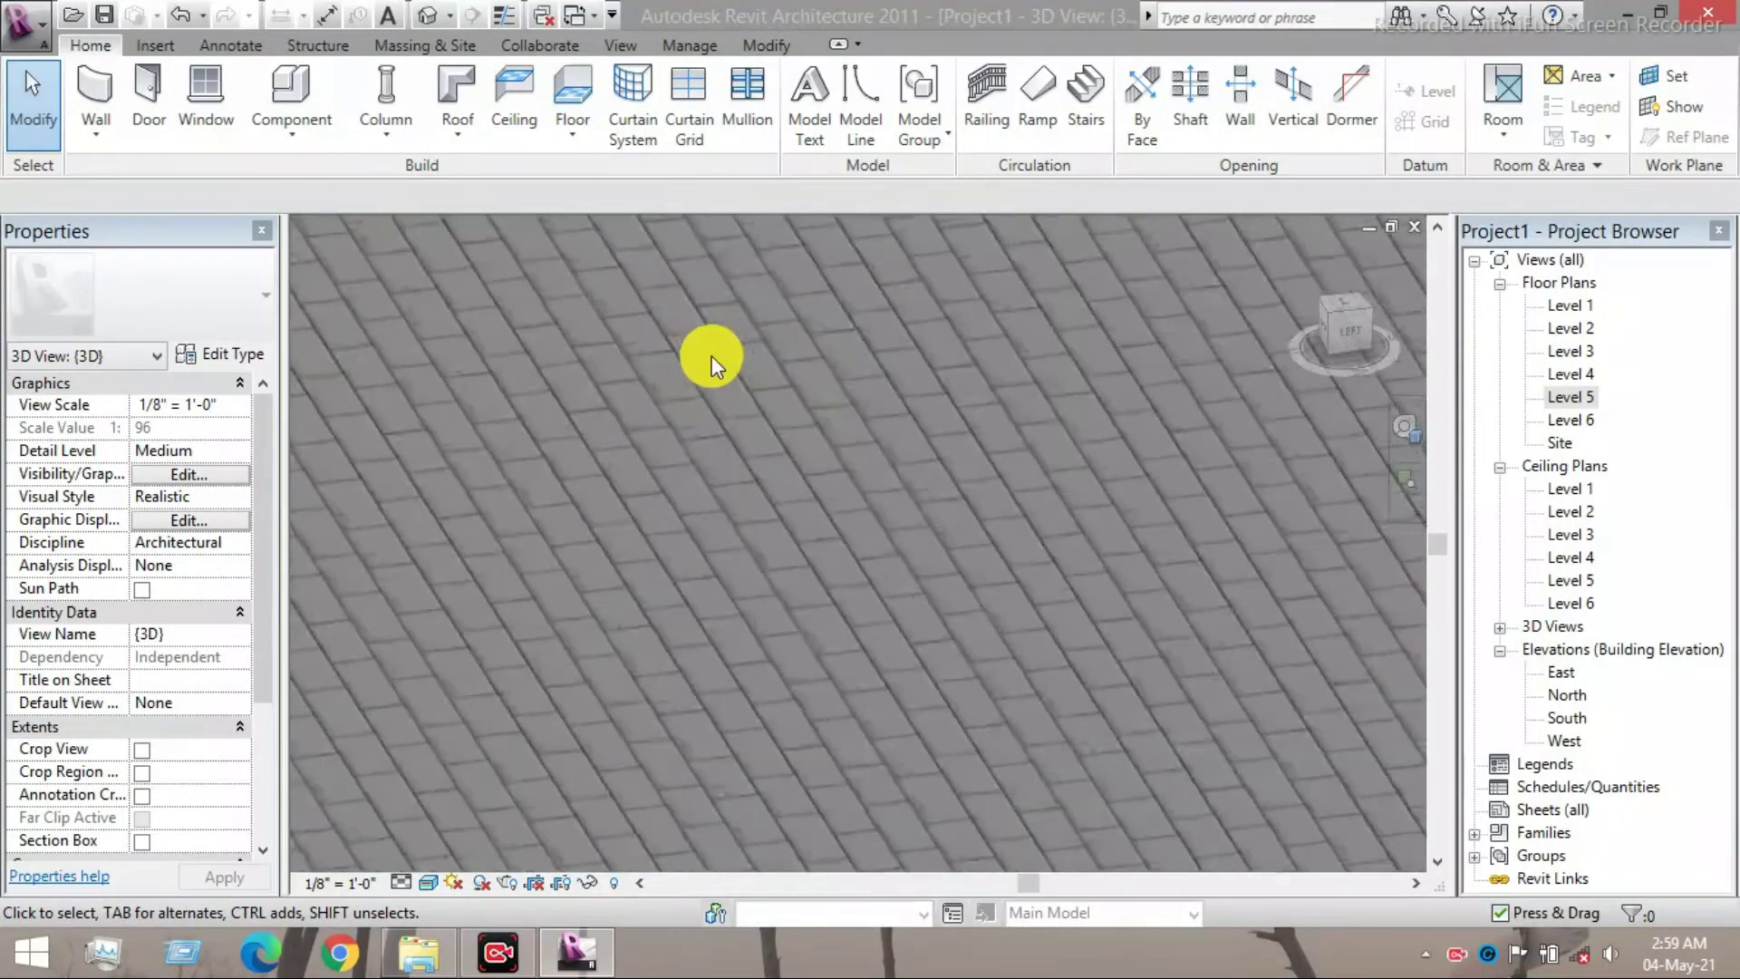
scroll(771, 386, down, 5)
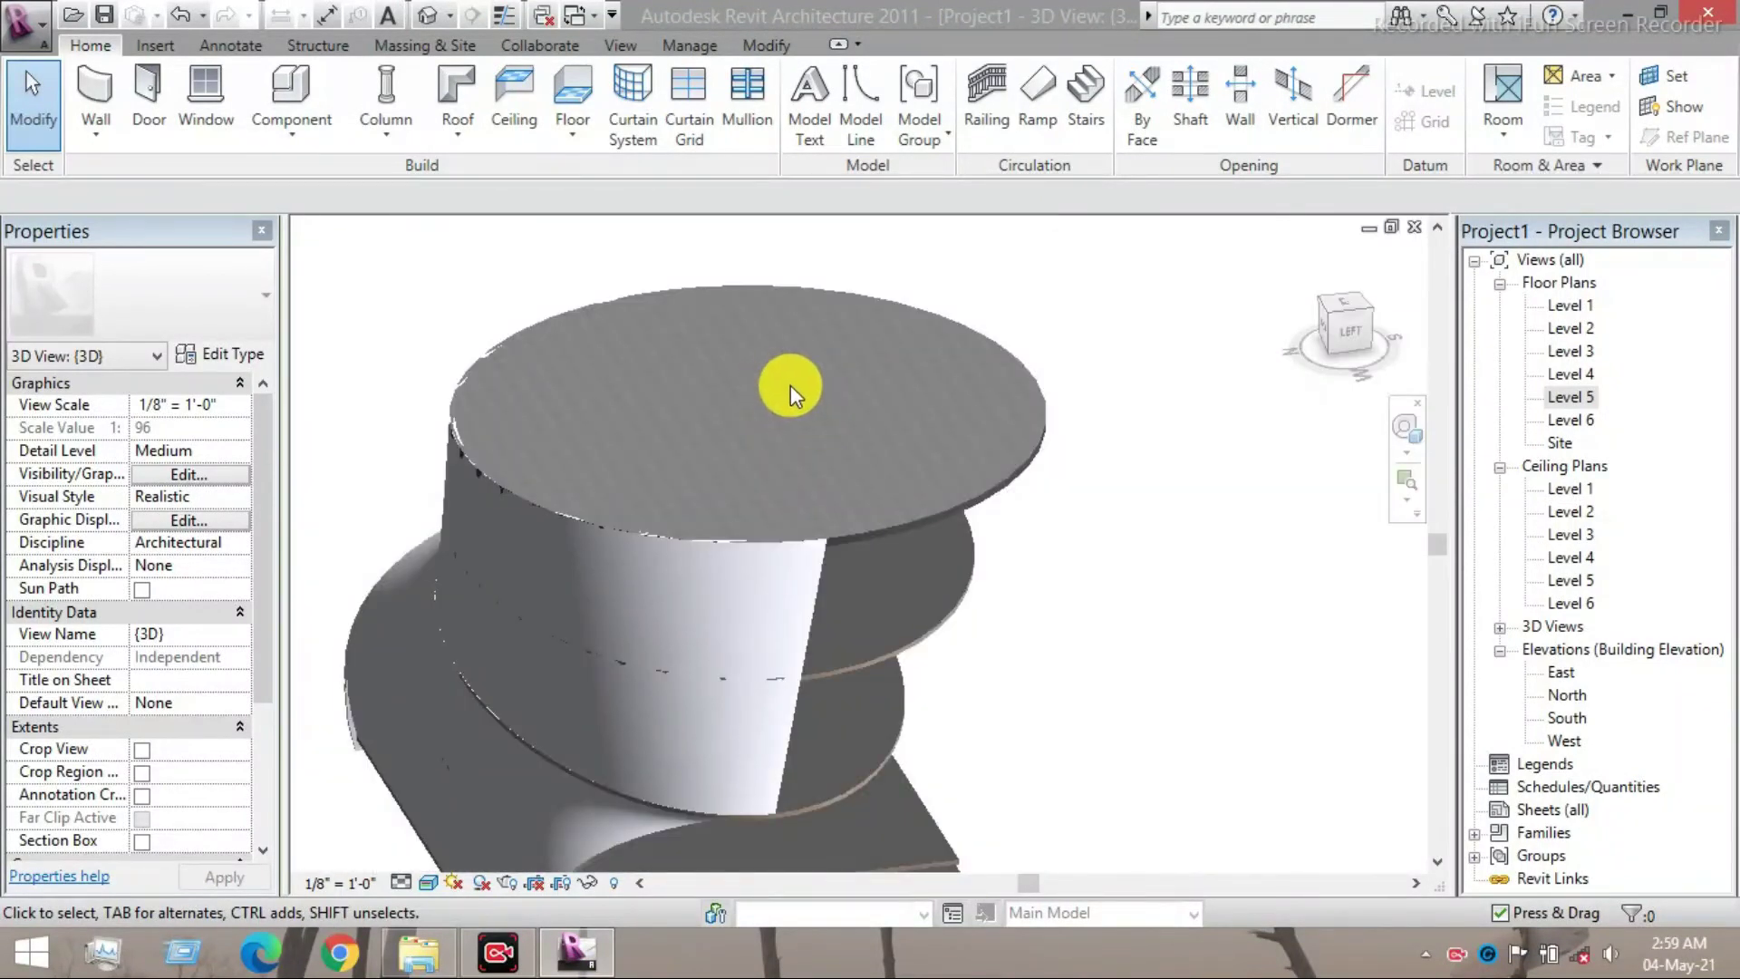
double_click(1539, 394)
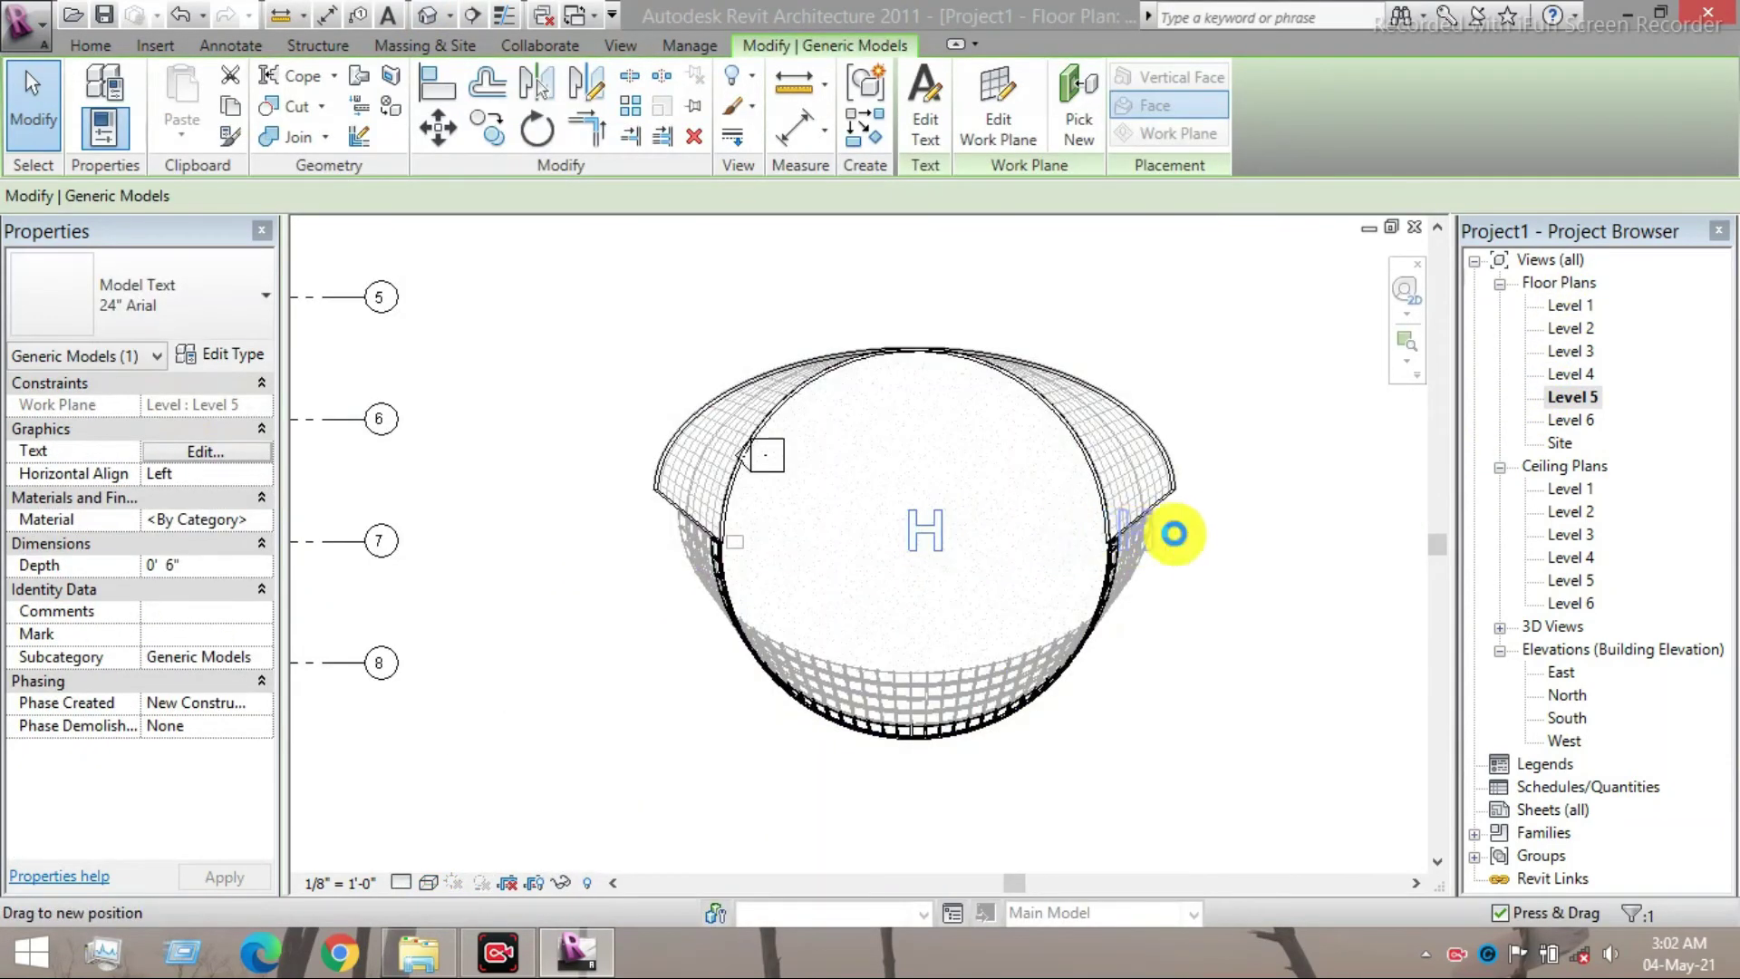
click(1262, 532)
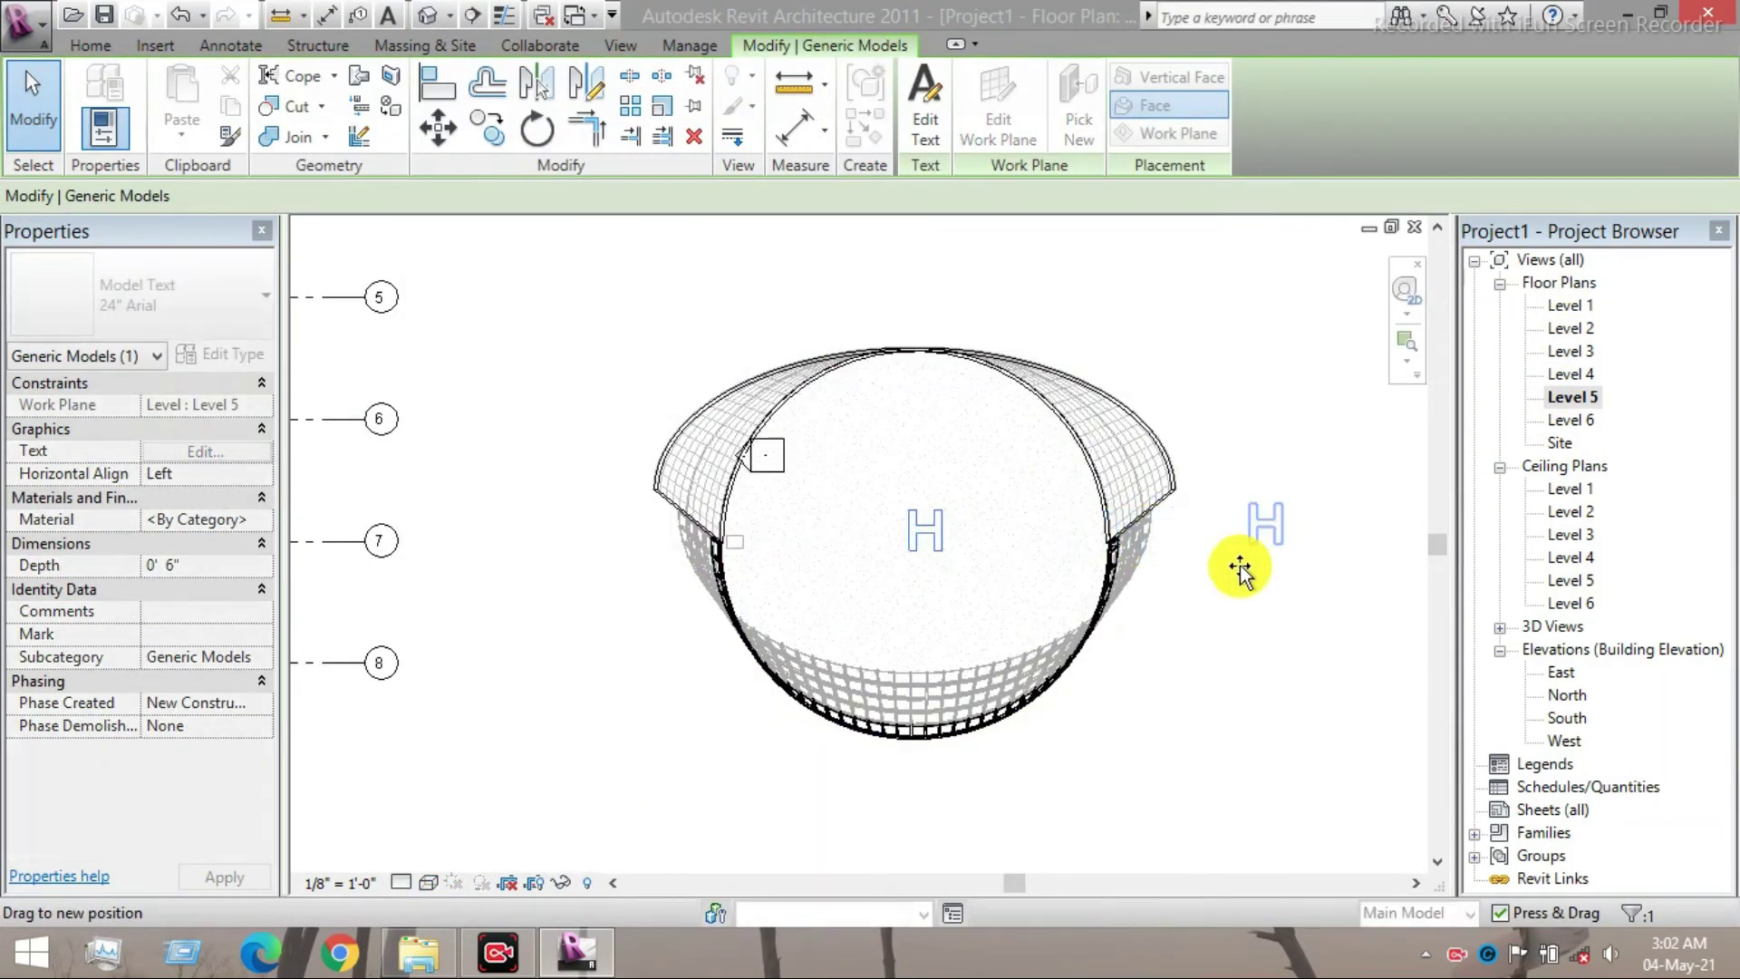
click(439, 20)
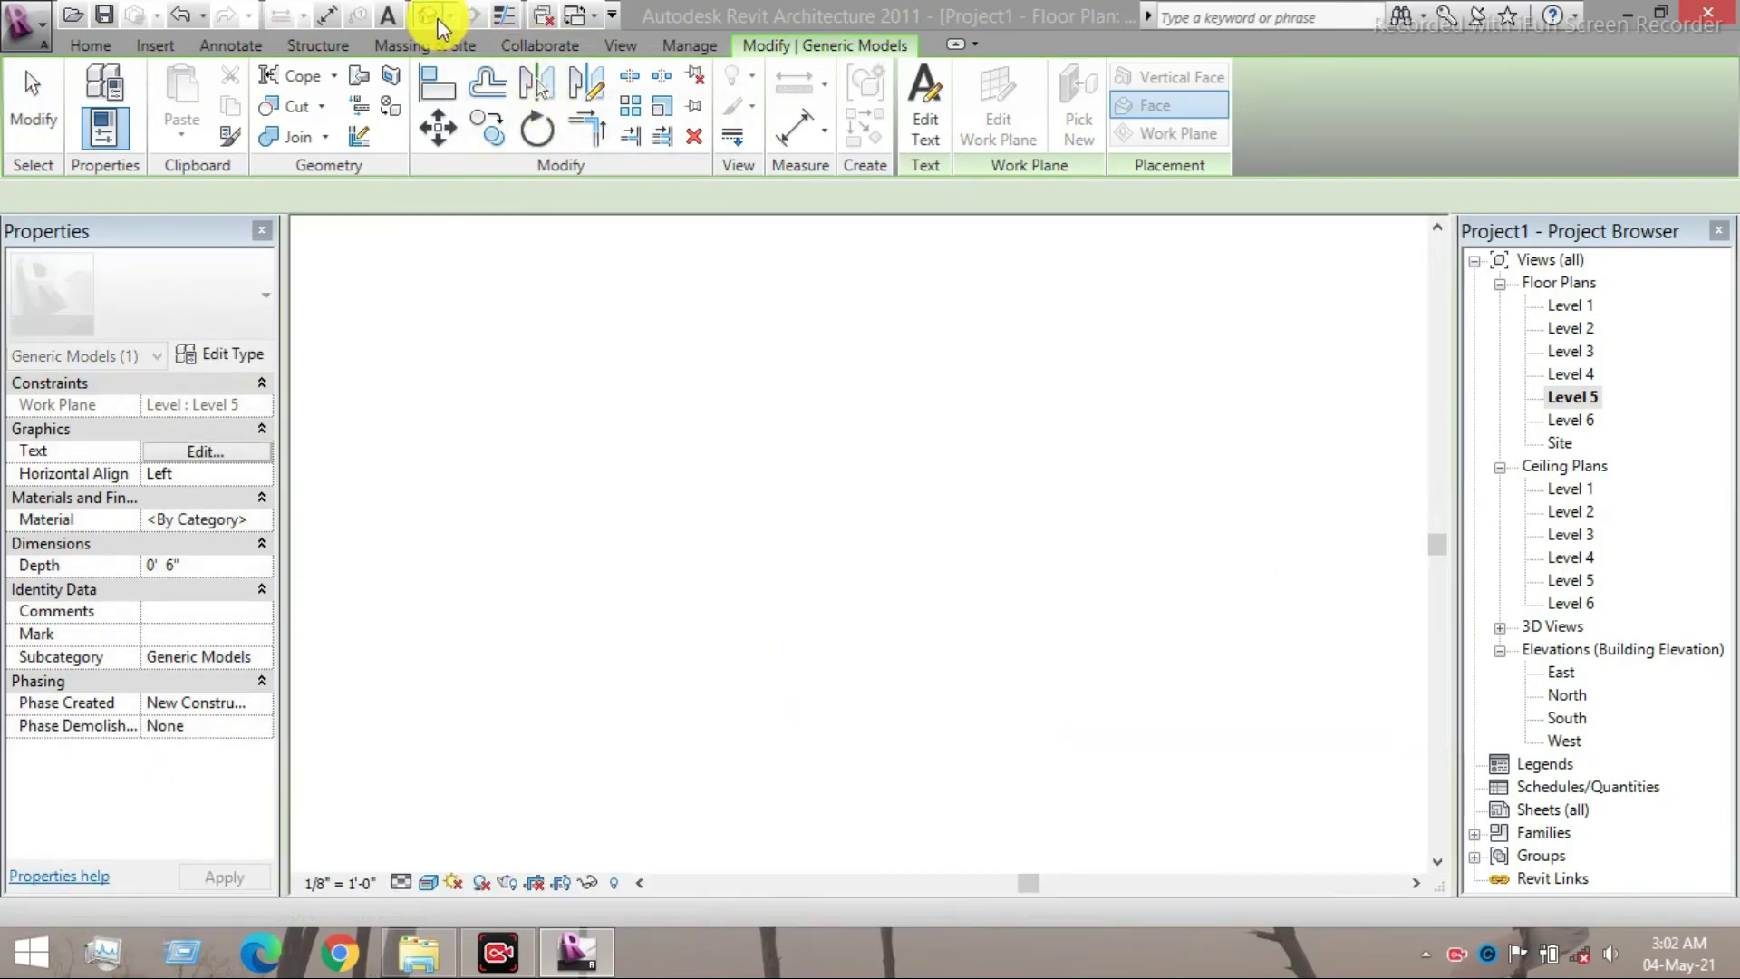
- Try to move the H model text in the 3D view from beside the building back to the middle of the circular roof
scroll(655, 352, down, 5)
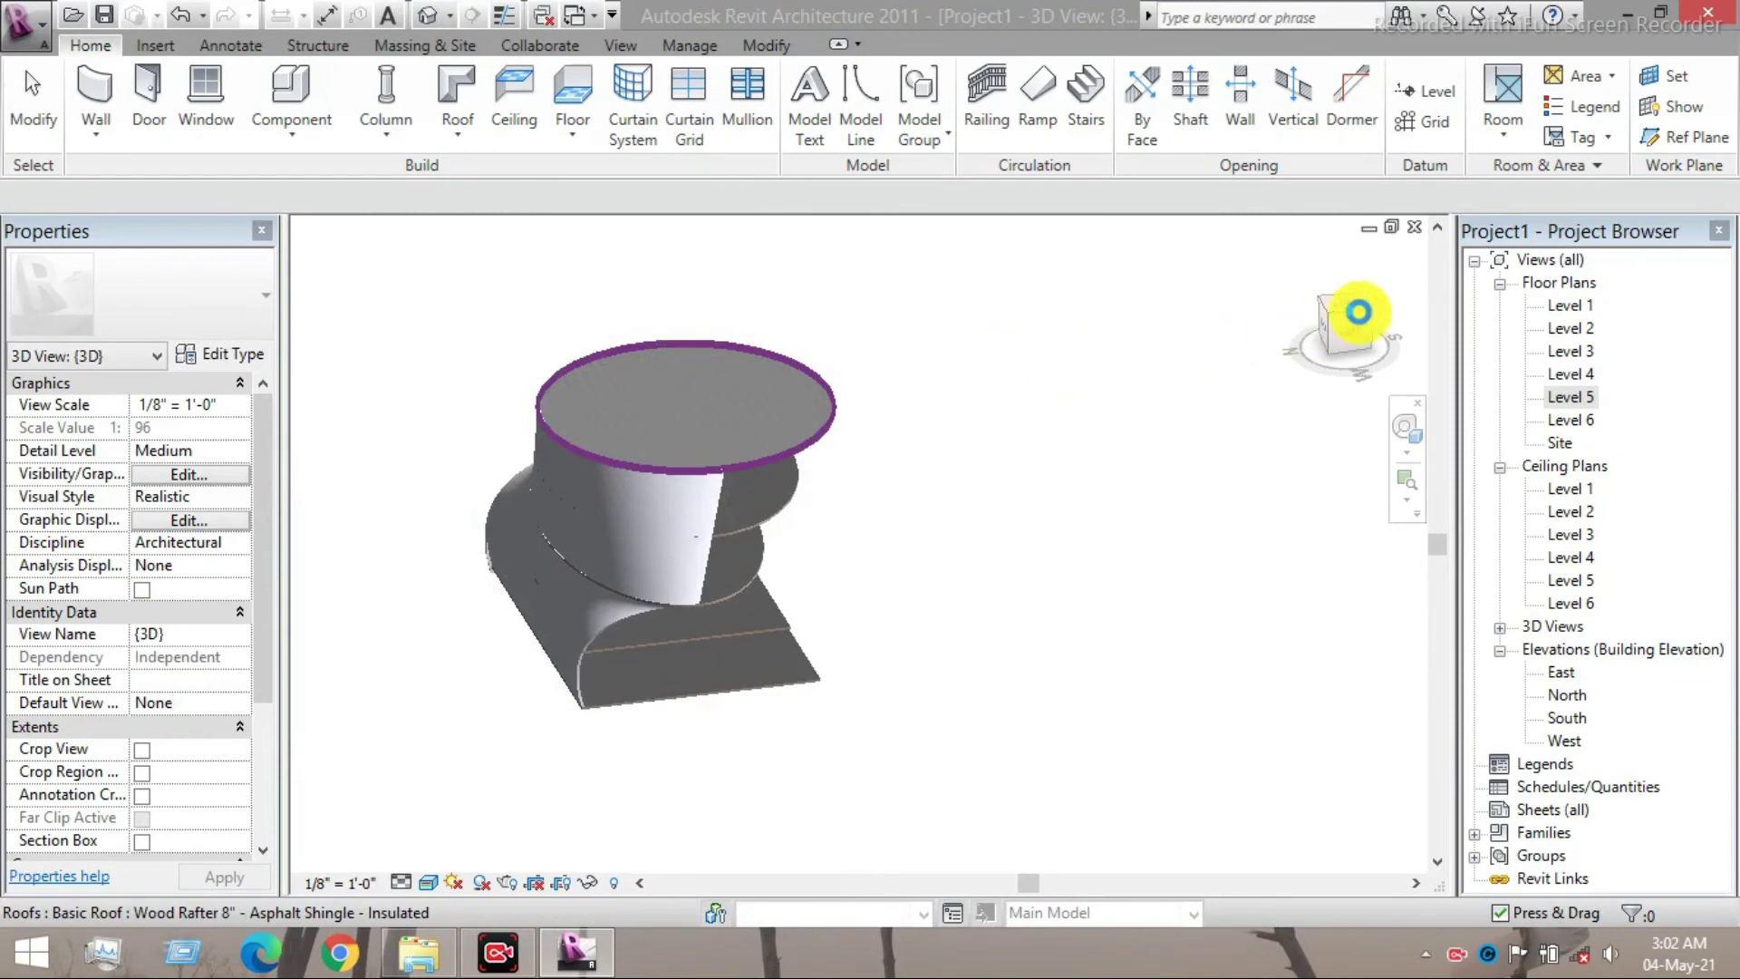
click(1370, 312)
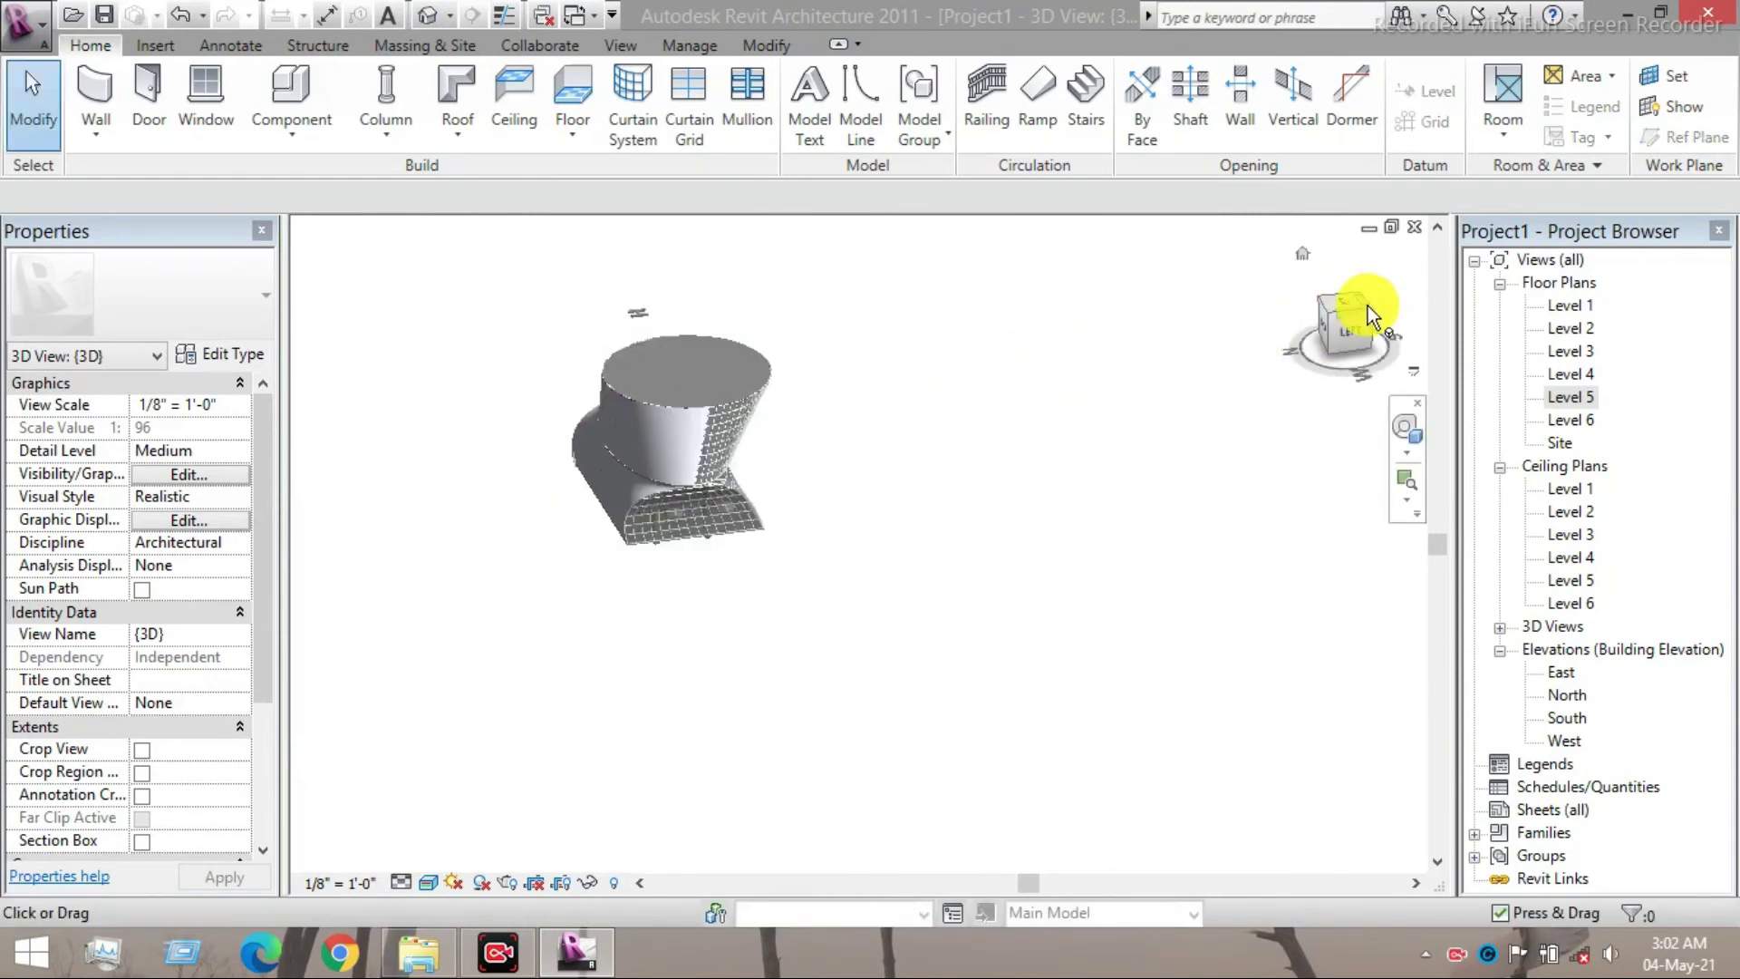
click(1367, 306)
click(1366, 307)
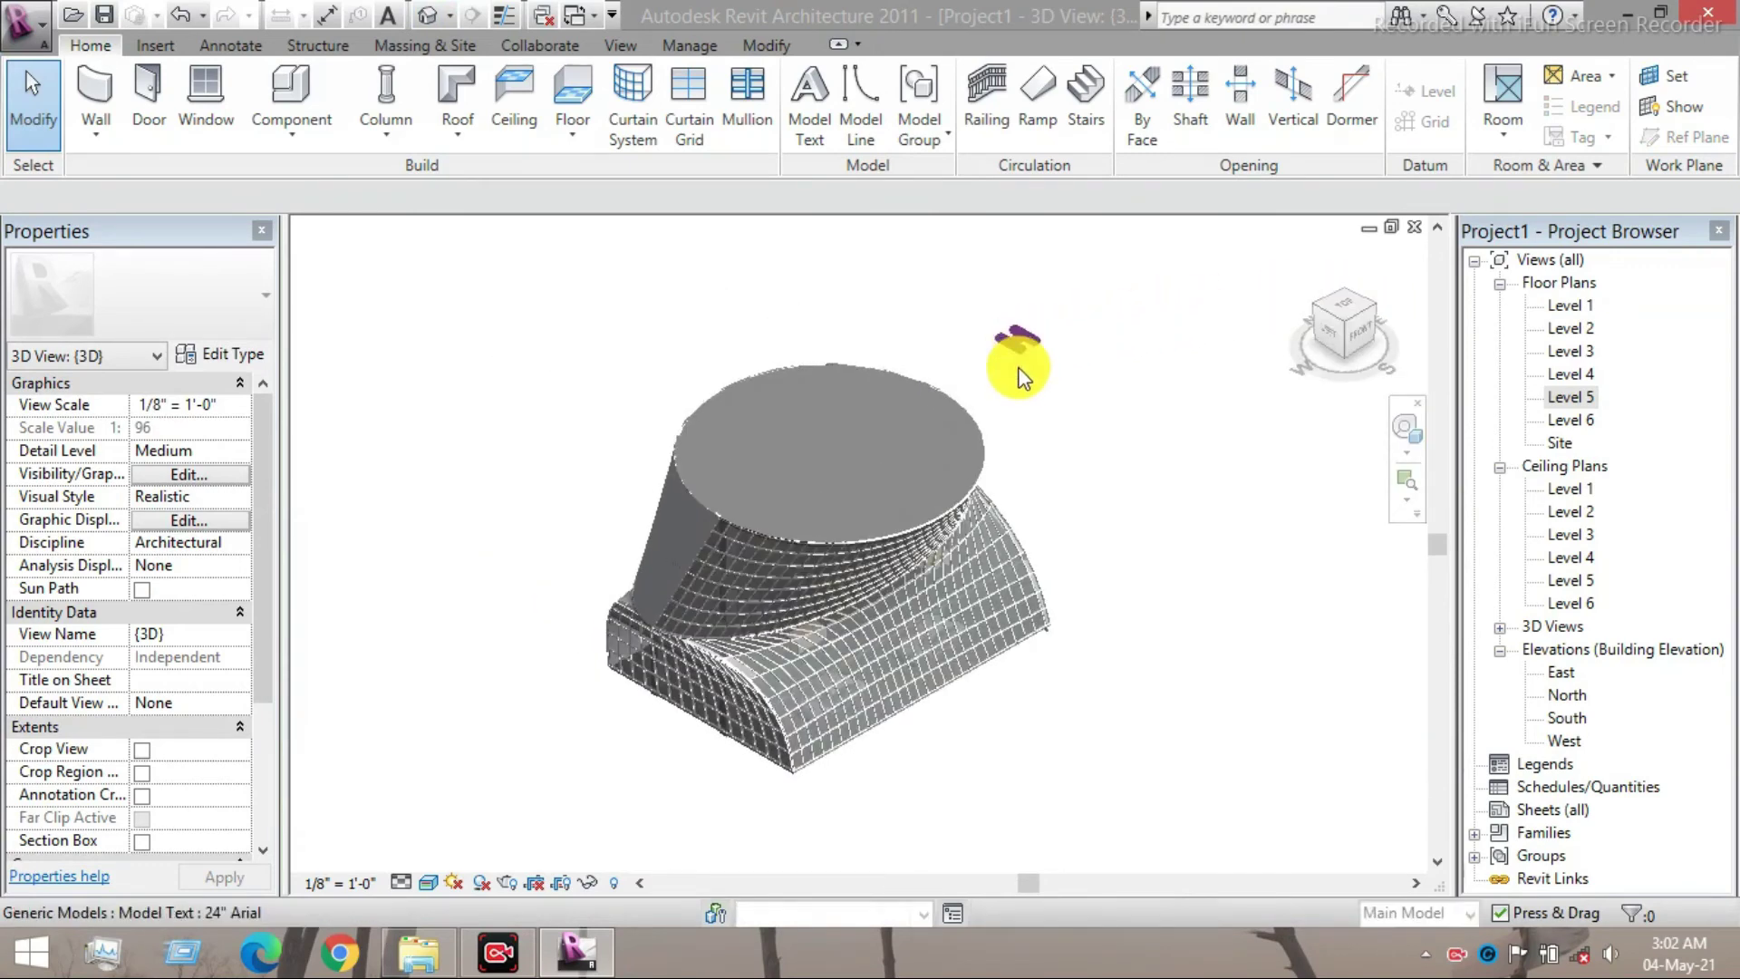
click(1020, 350)
drag(1017, 344, 829, 449)
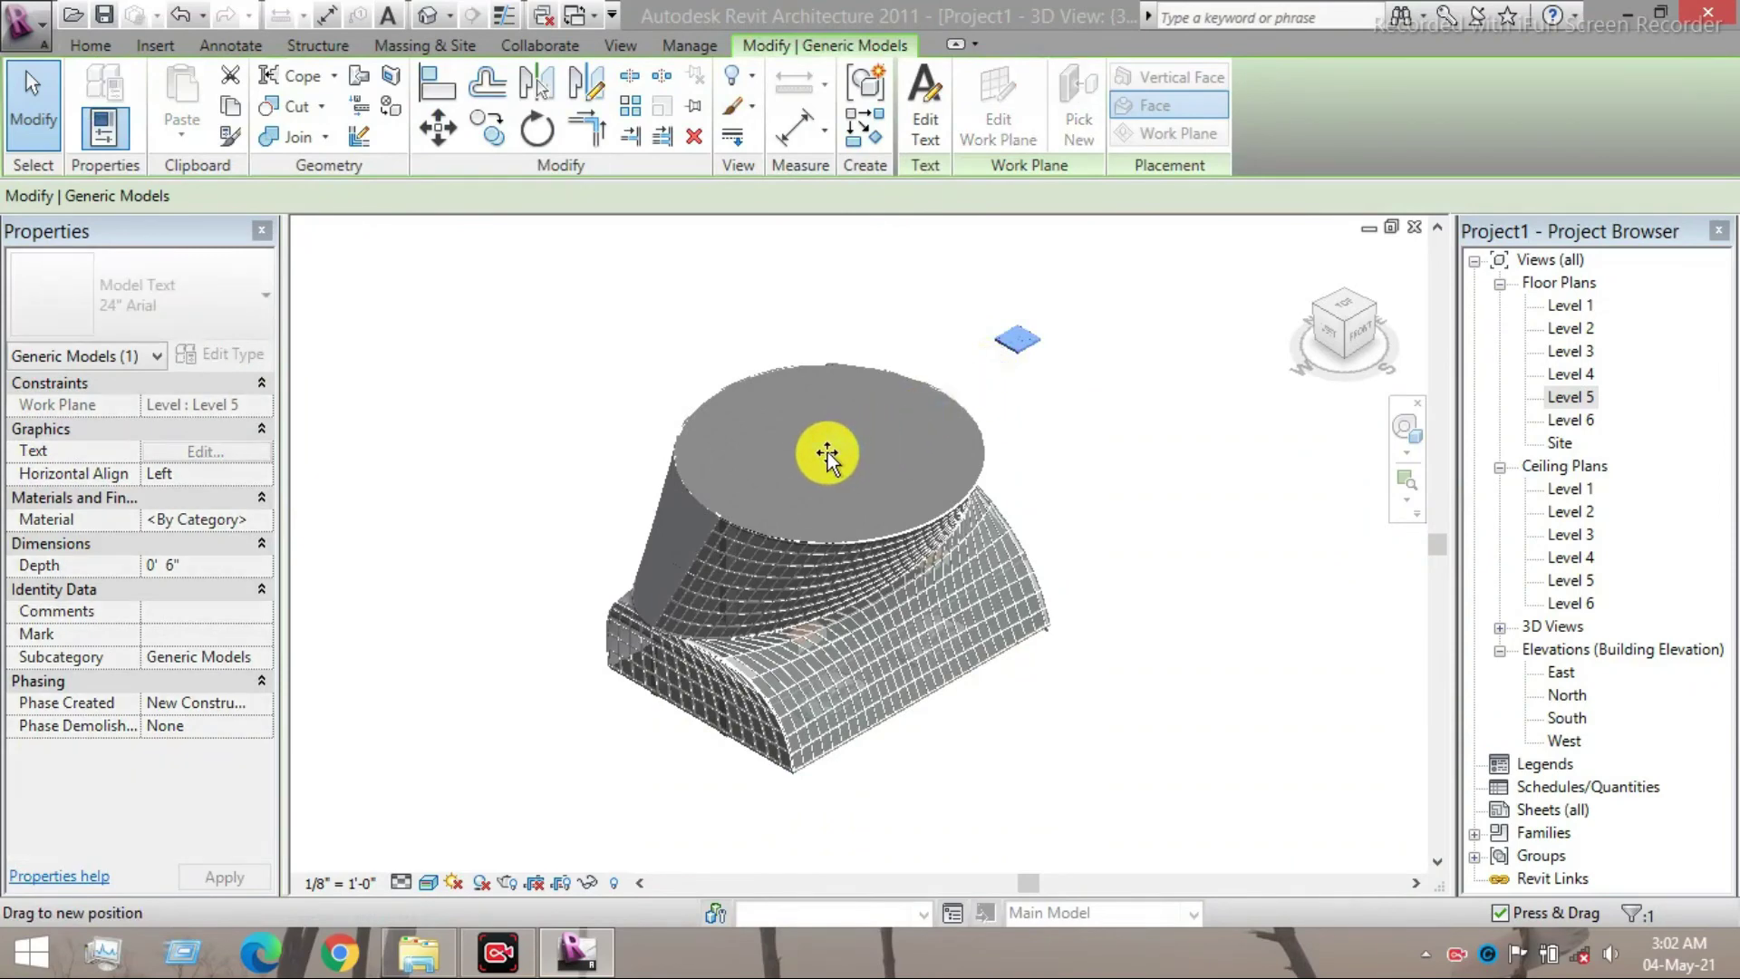
click(1084, 419)
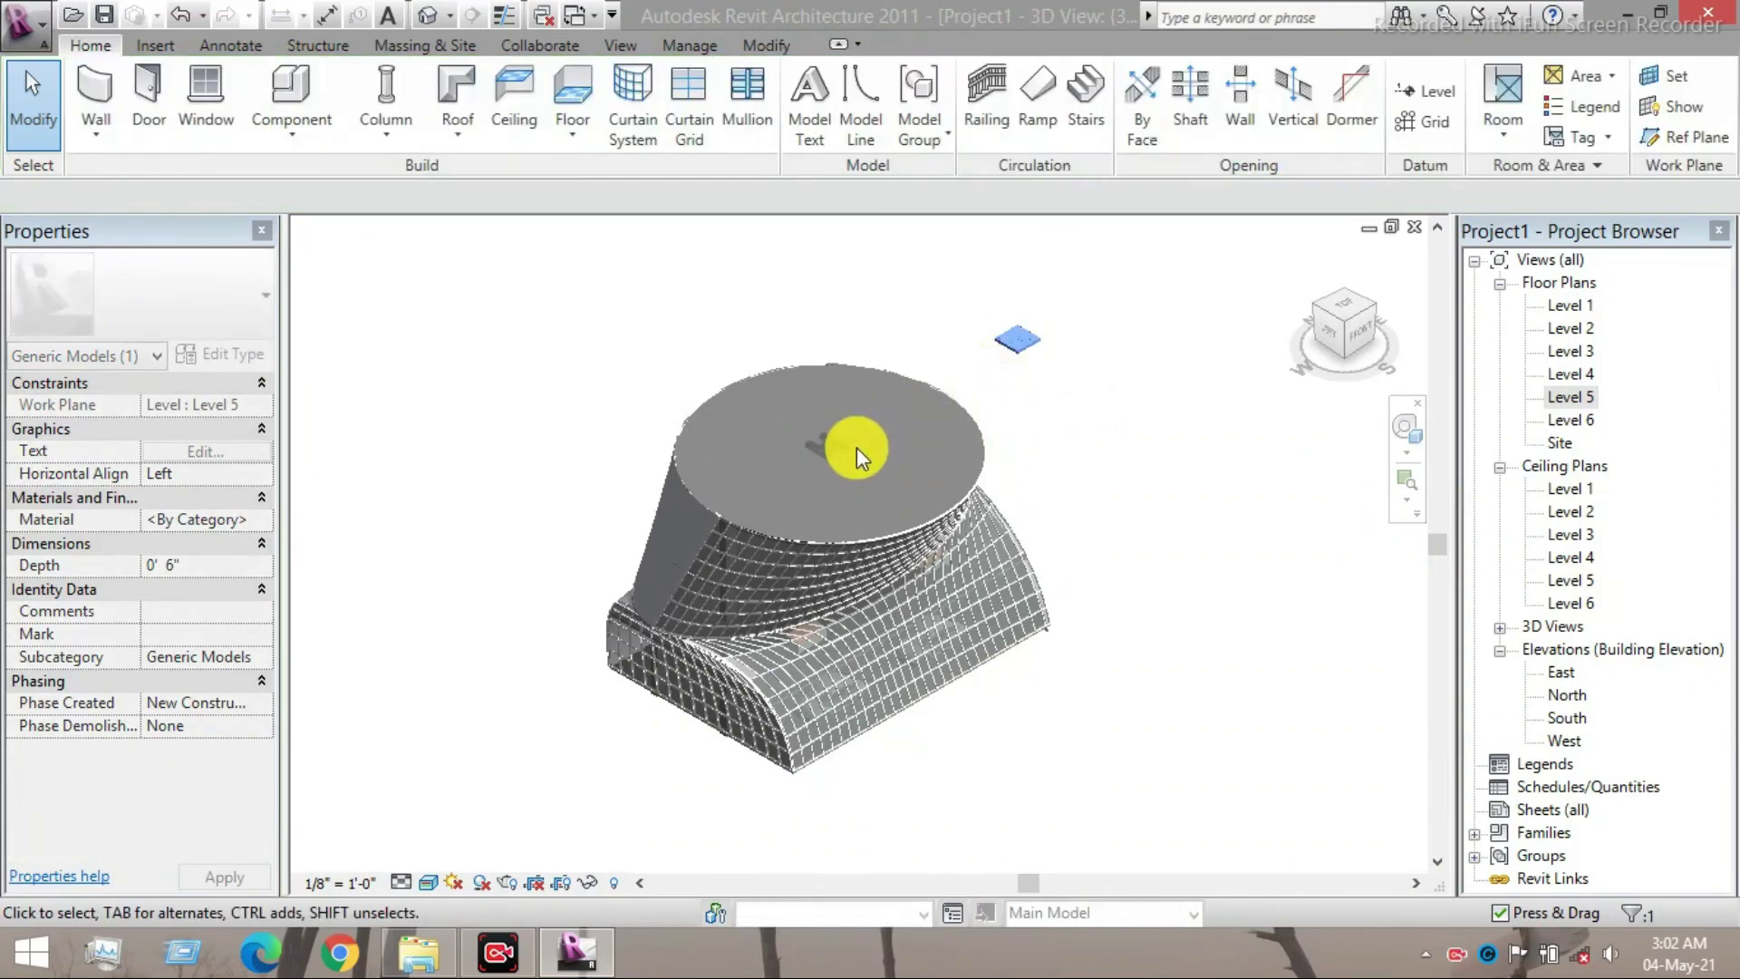
scroll(851, 435, up, 5)
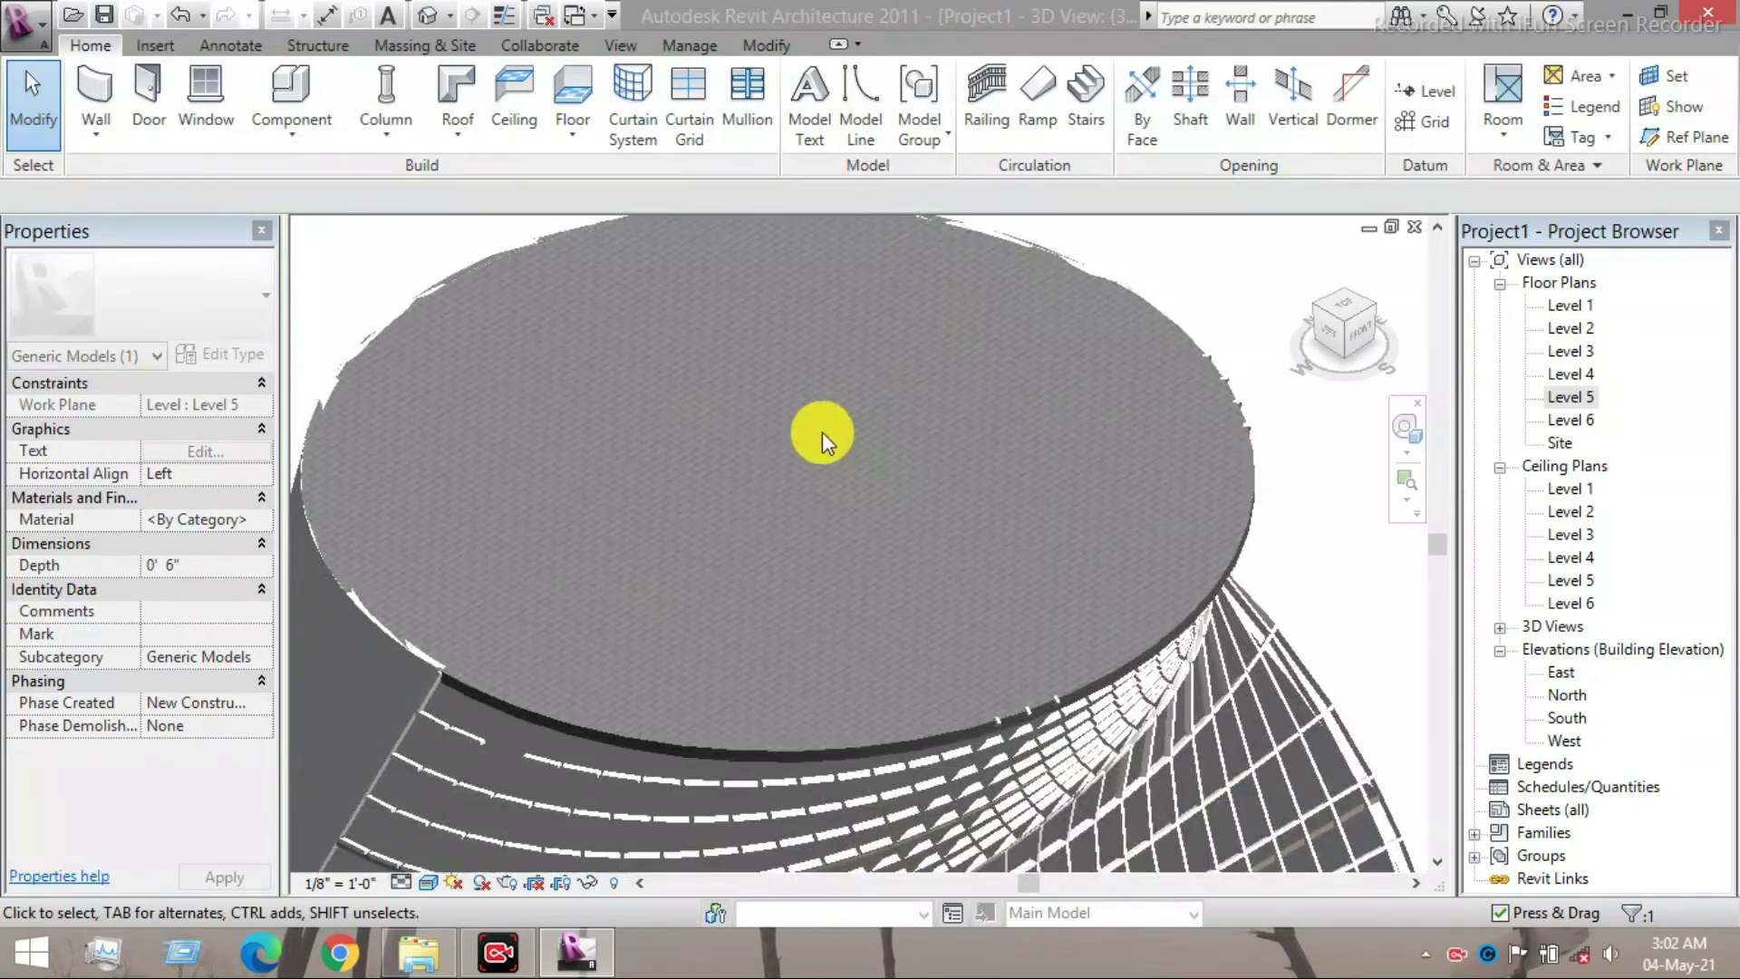
scroll(769, 431, up, 5)
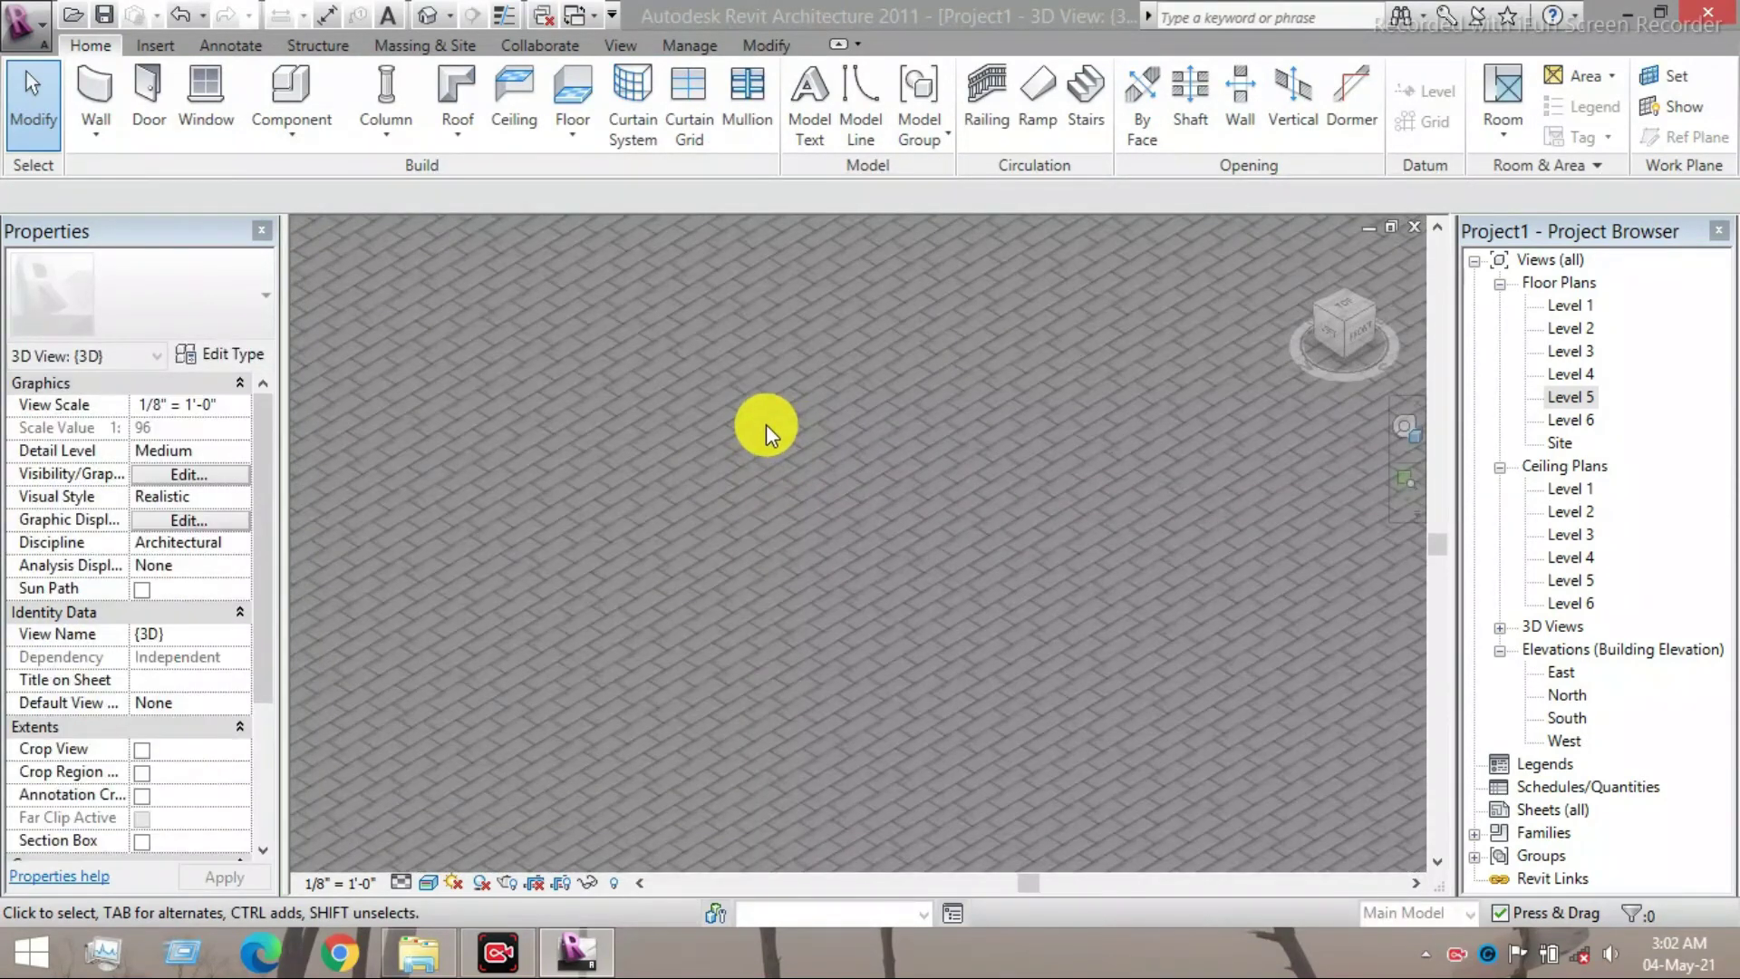
scroll(767, 424, down, 4)
scroll(787, 406, down, 1)
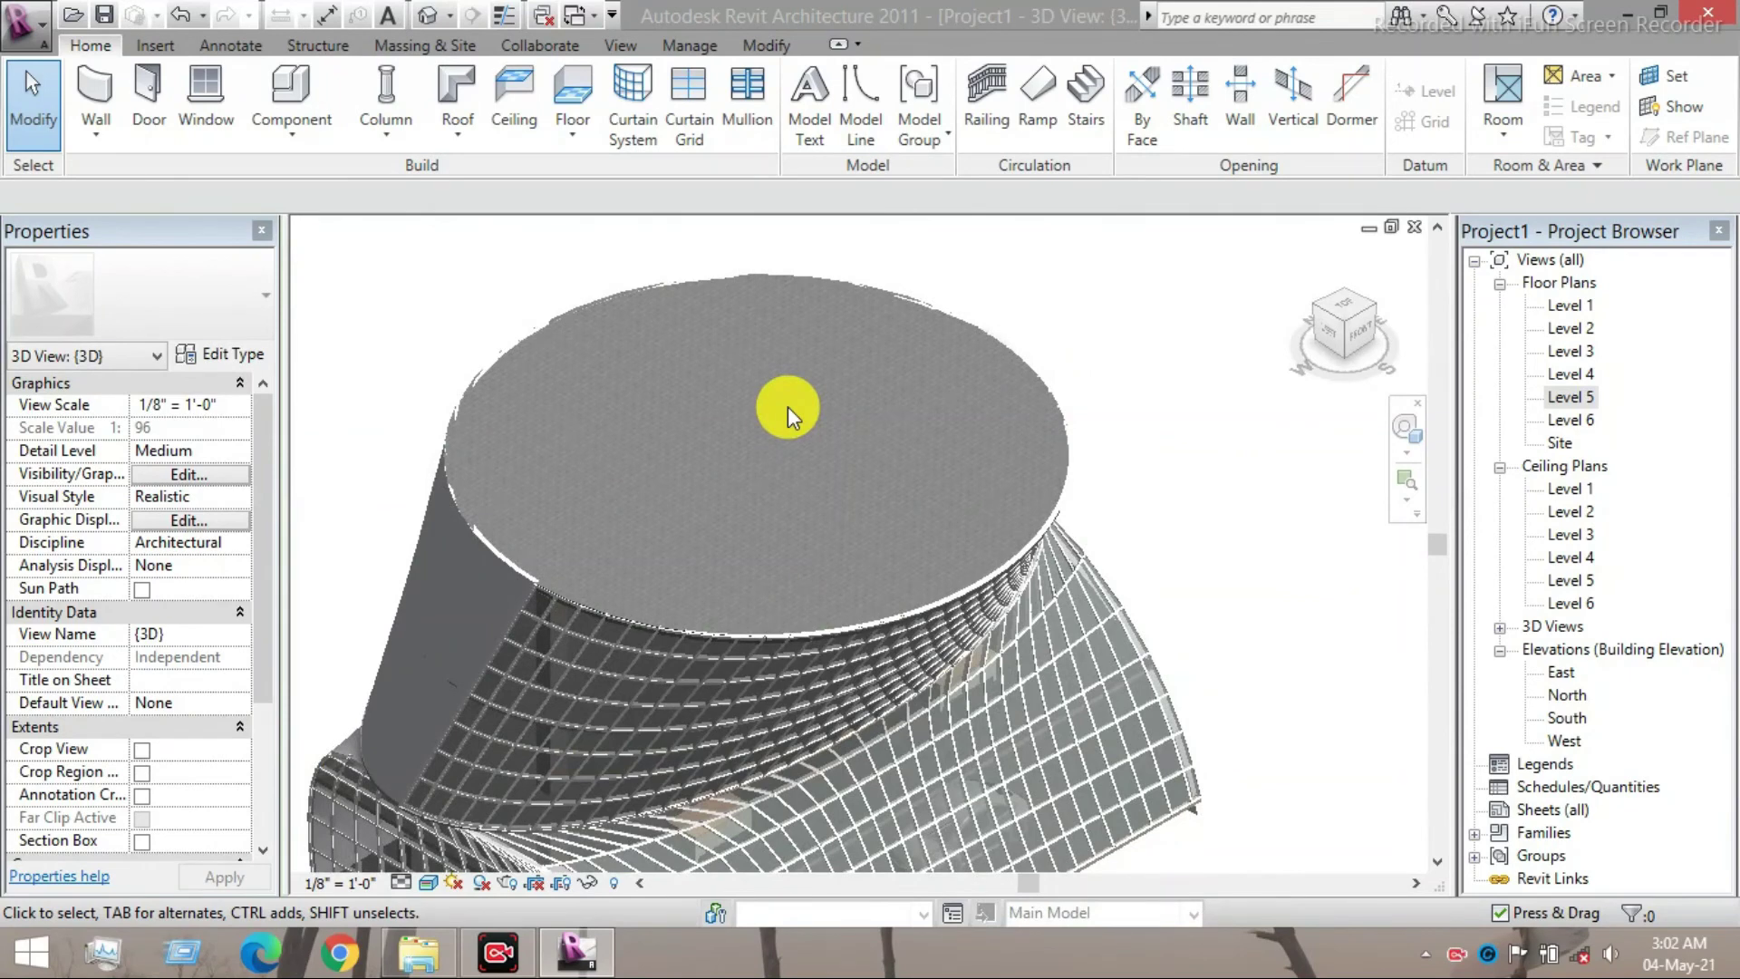
scroll(661, 438, down, 3)
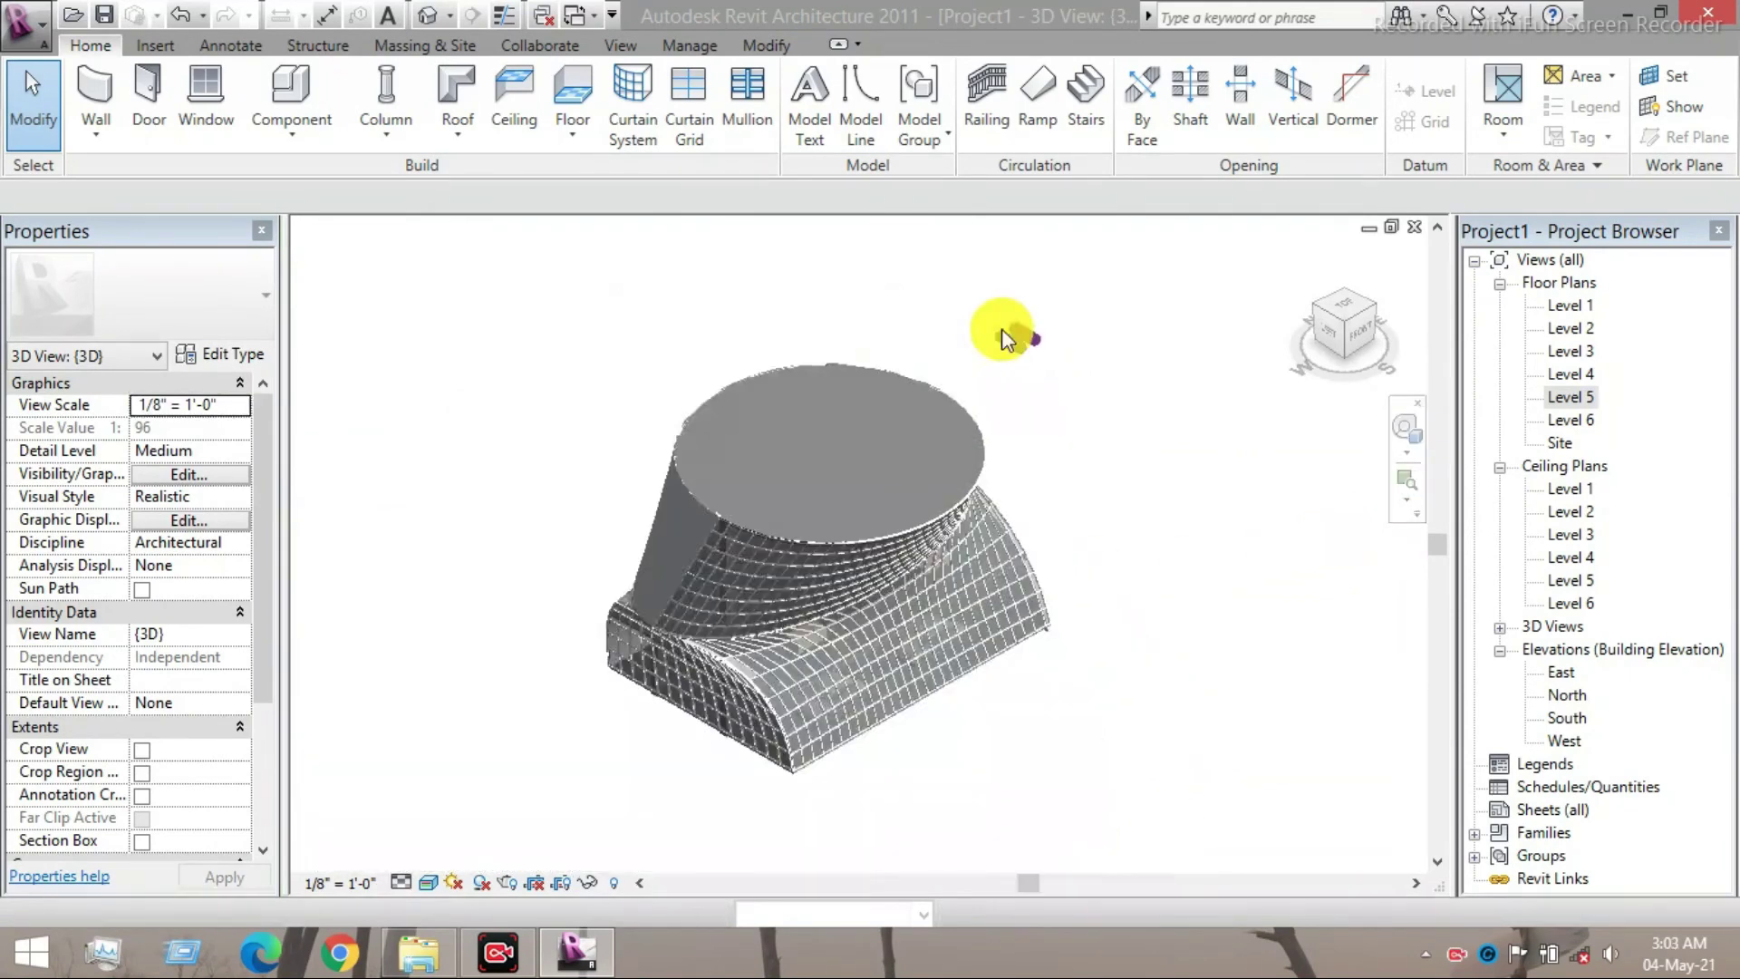
- Select the H model text beside the roof and set its depth to 2' 0"
click(1013, 338)
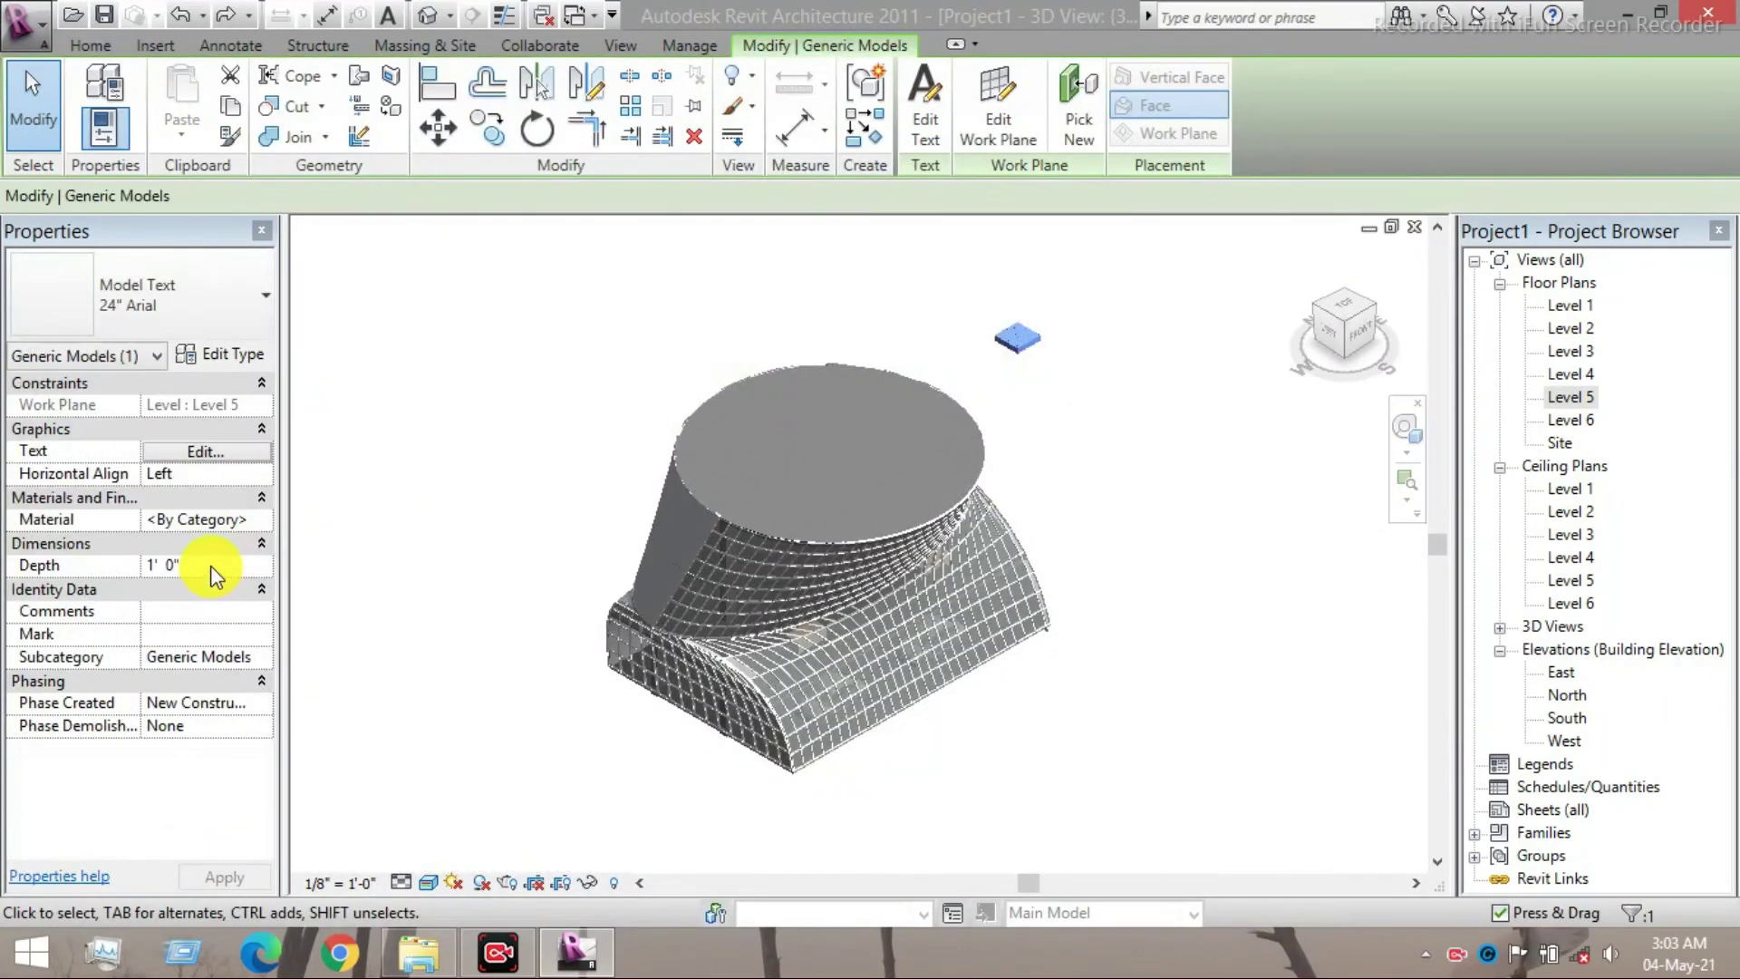
click(206, 563)
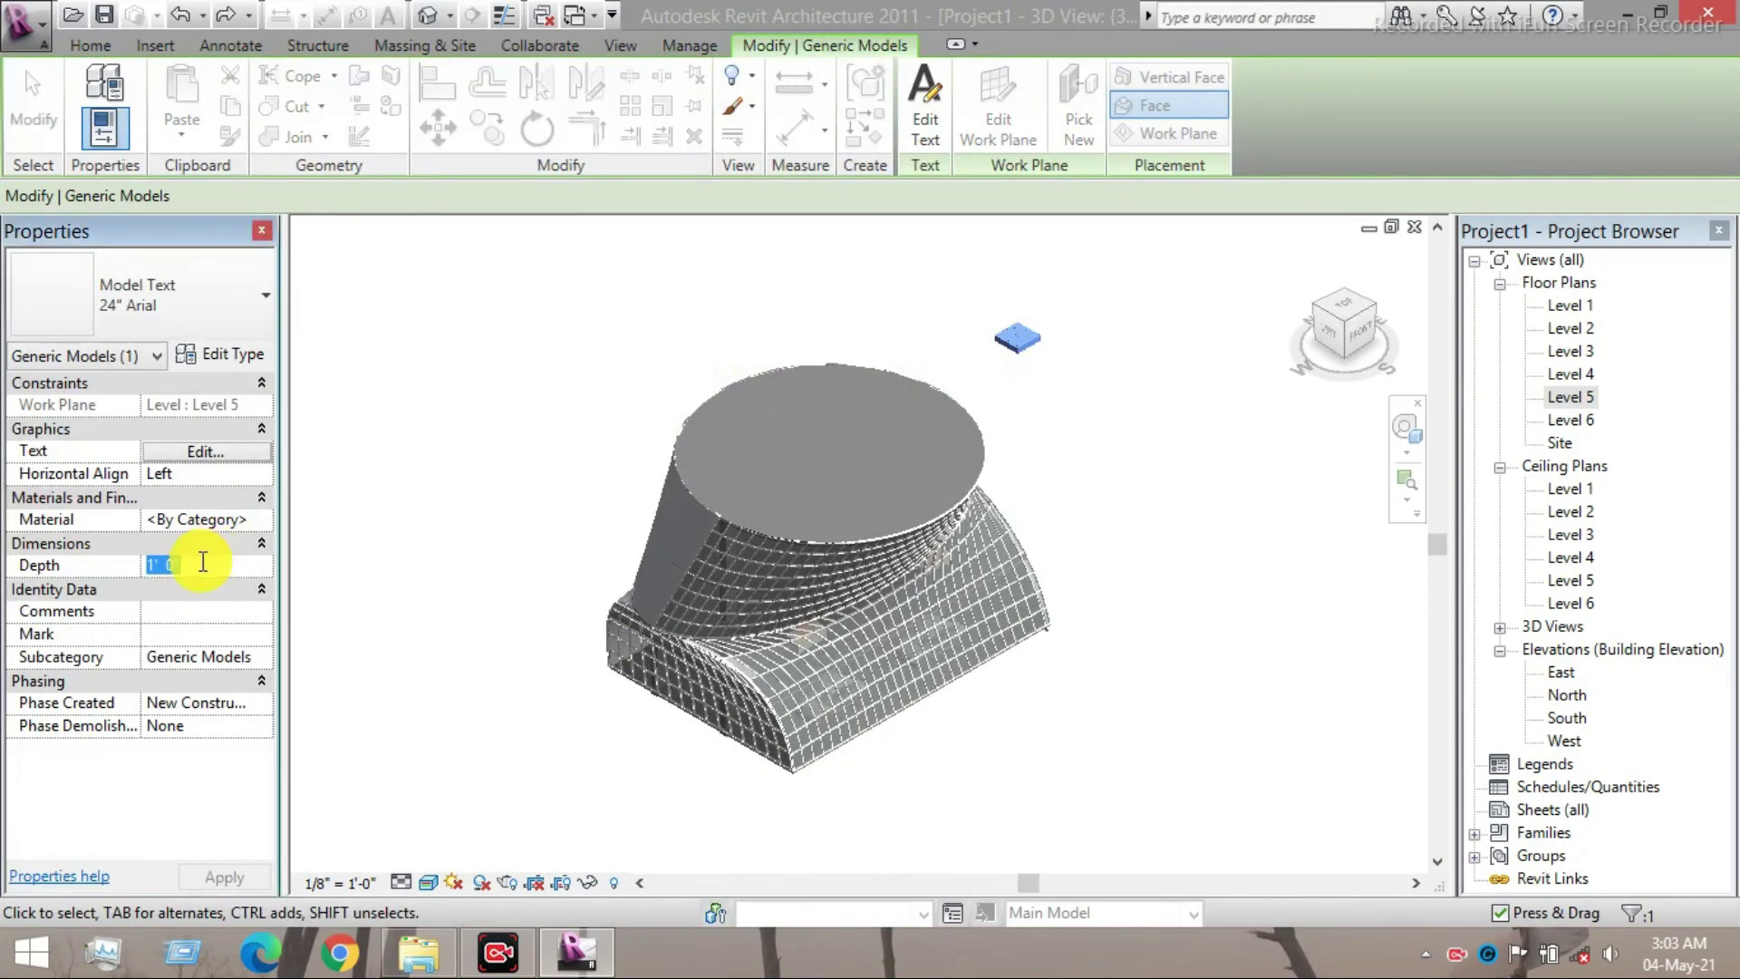
text(2)
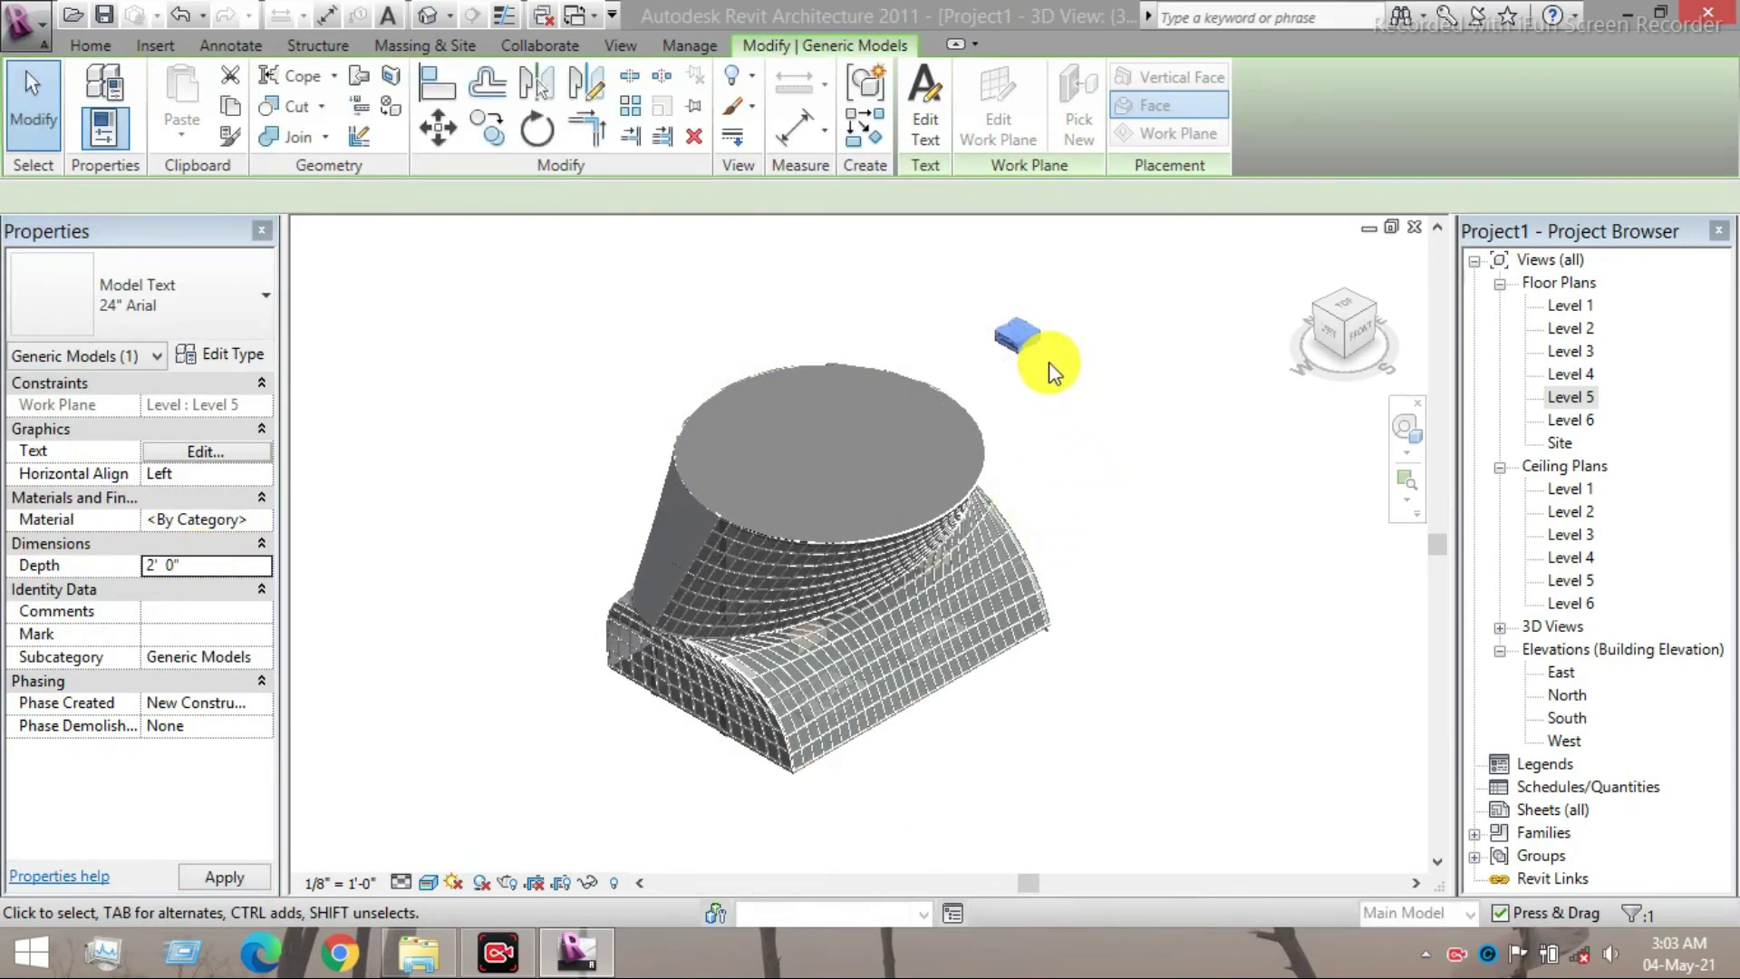
- In the front orientation of the 3D view, move the H model text horizontally back onto the middle of the circular roof
drag(1018, 341, 1356, 328)
click(1356, 328)
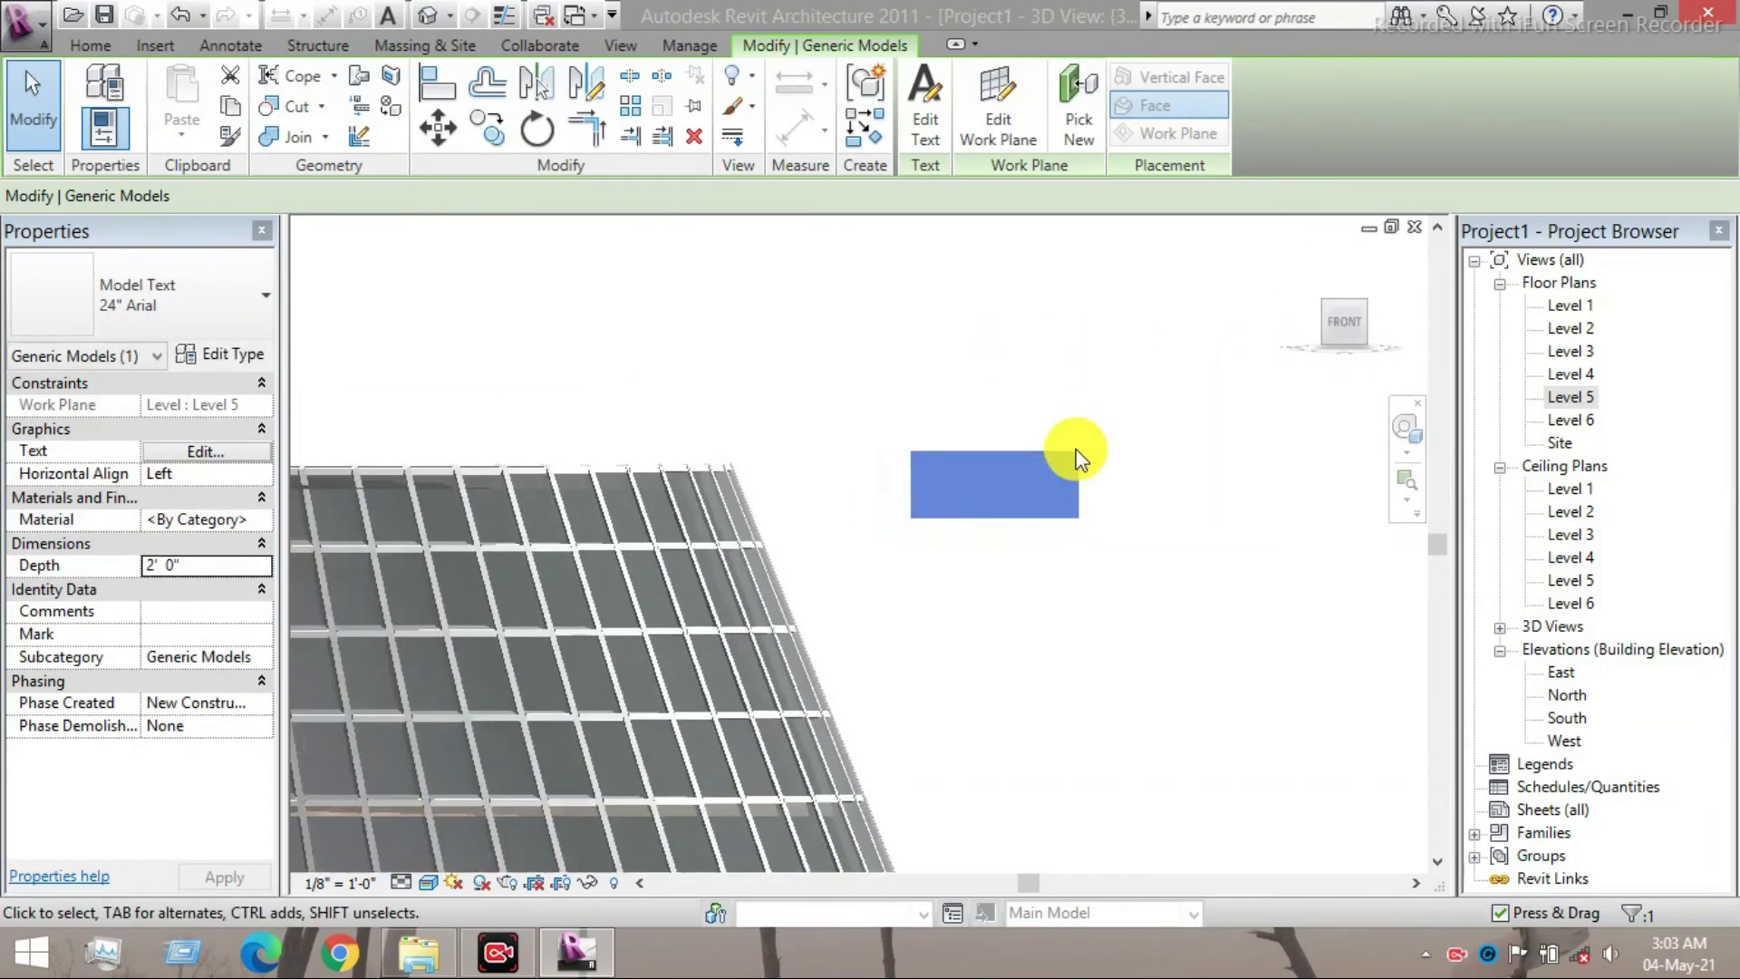
right_click(1026, 475)
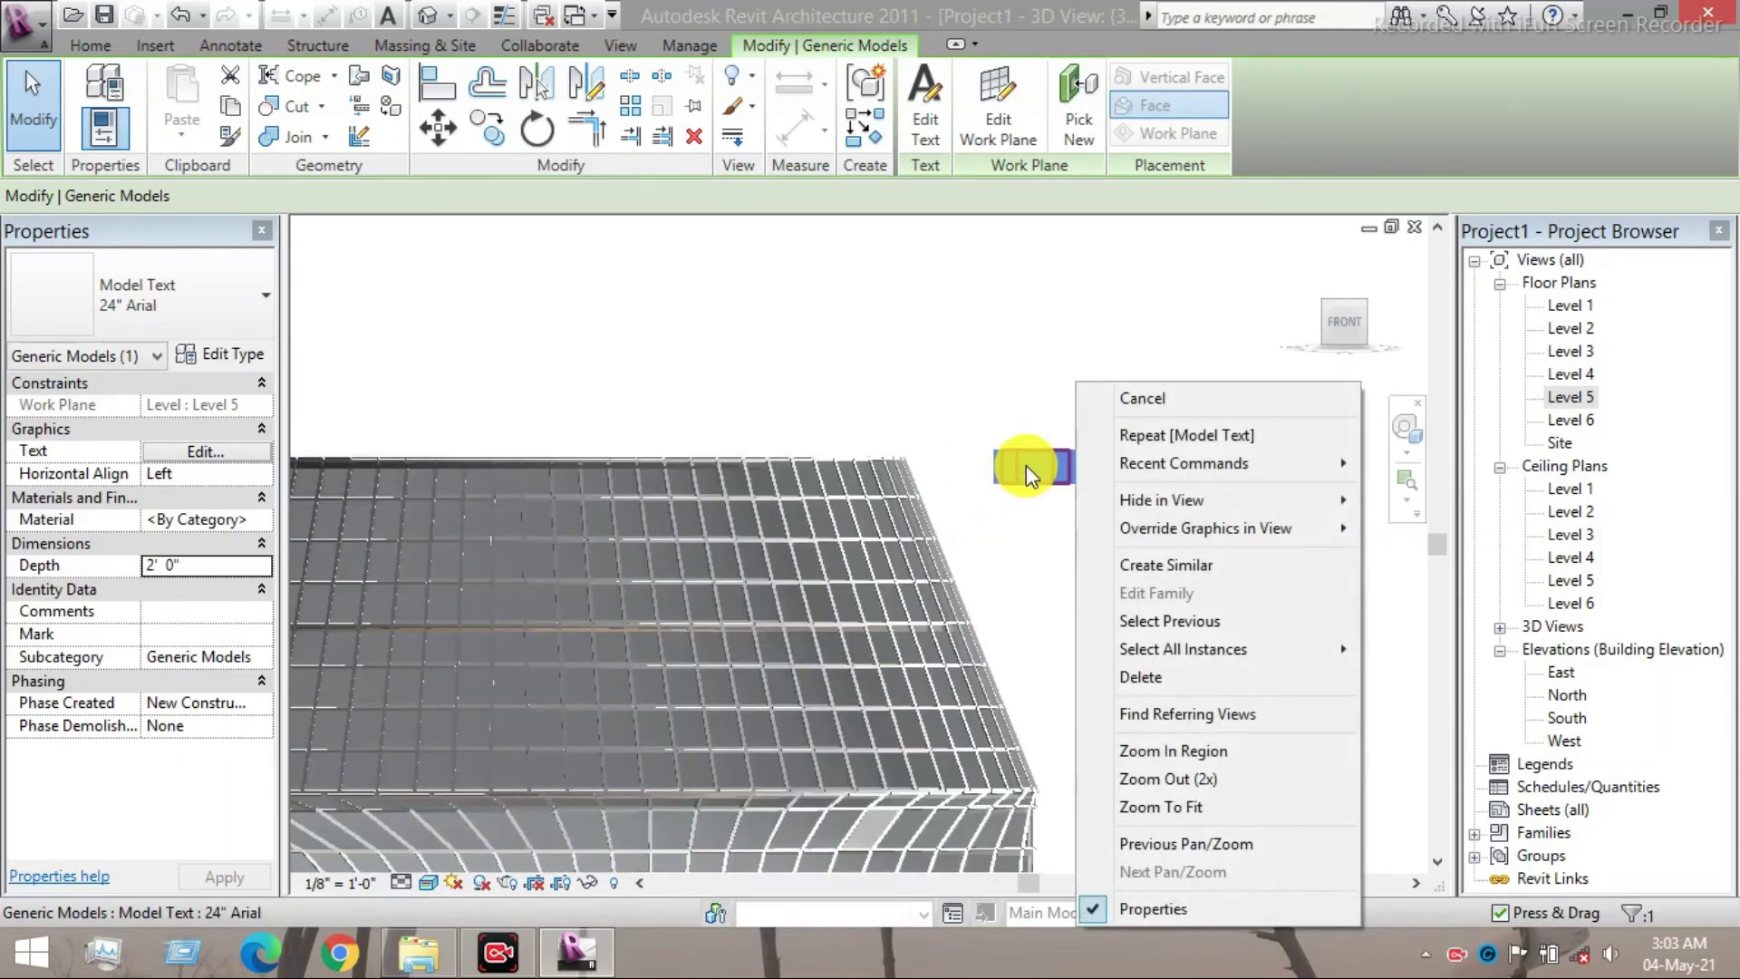
key(Escape)
drag(1026, 465, 505, 462)
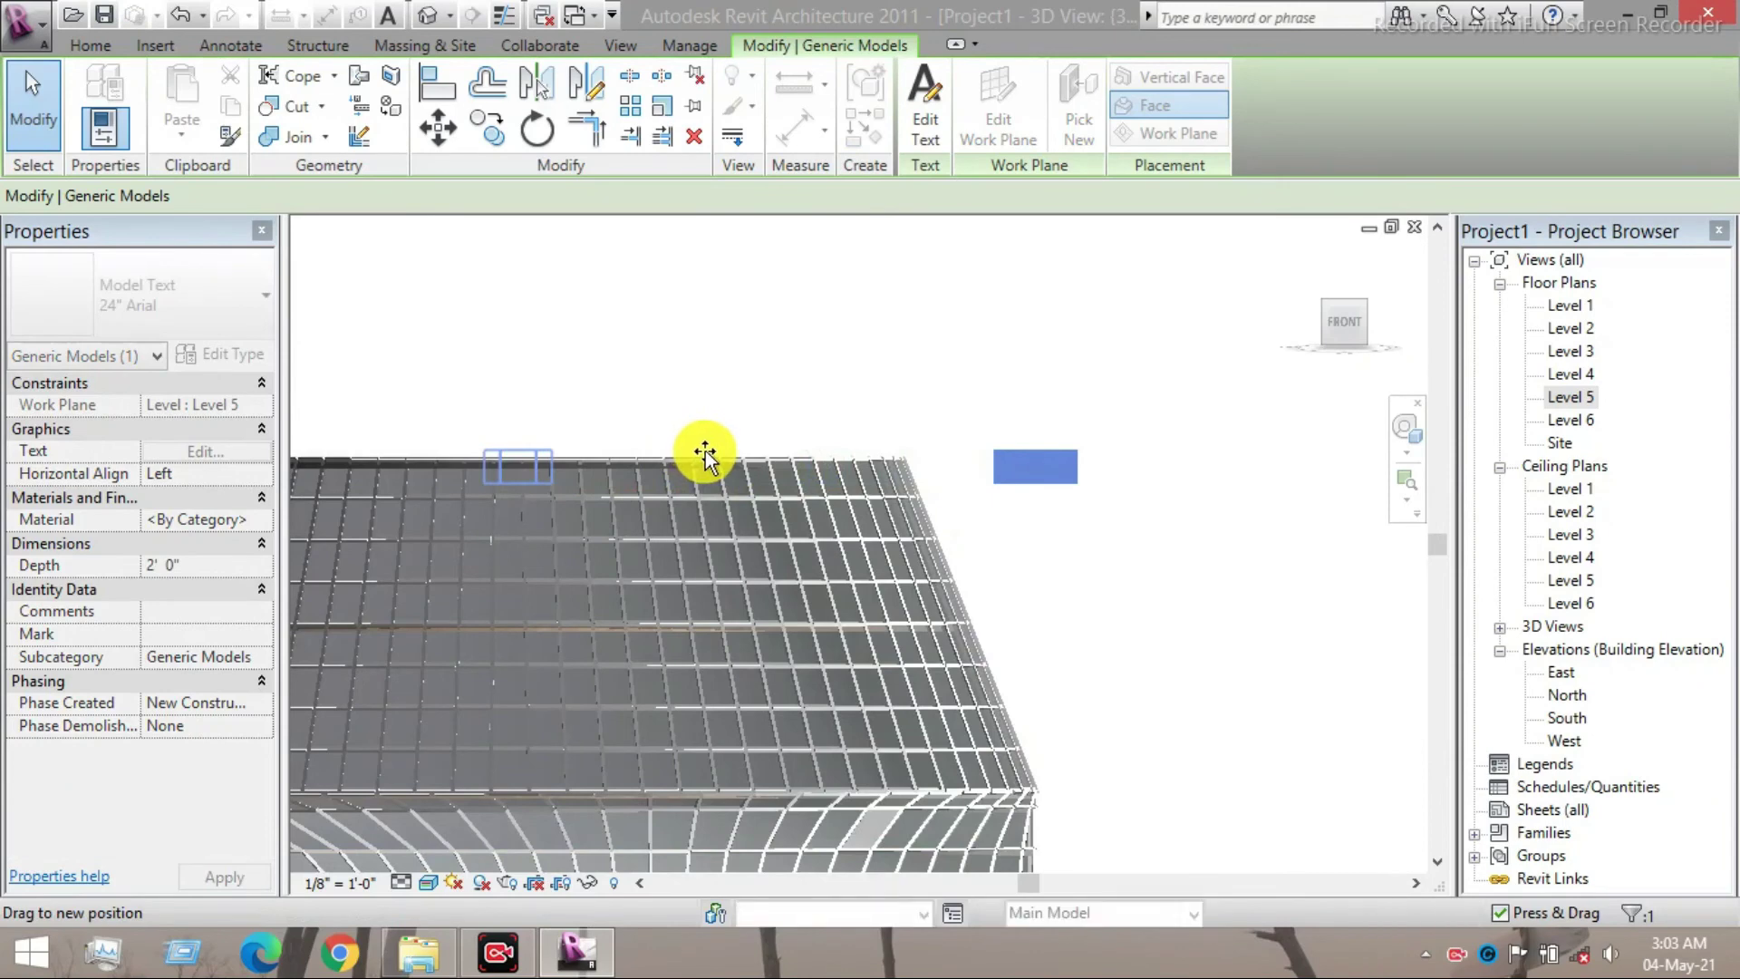
right_click(693, 457)
click(594, 380)
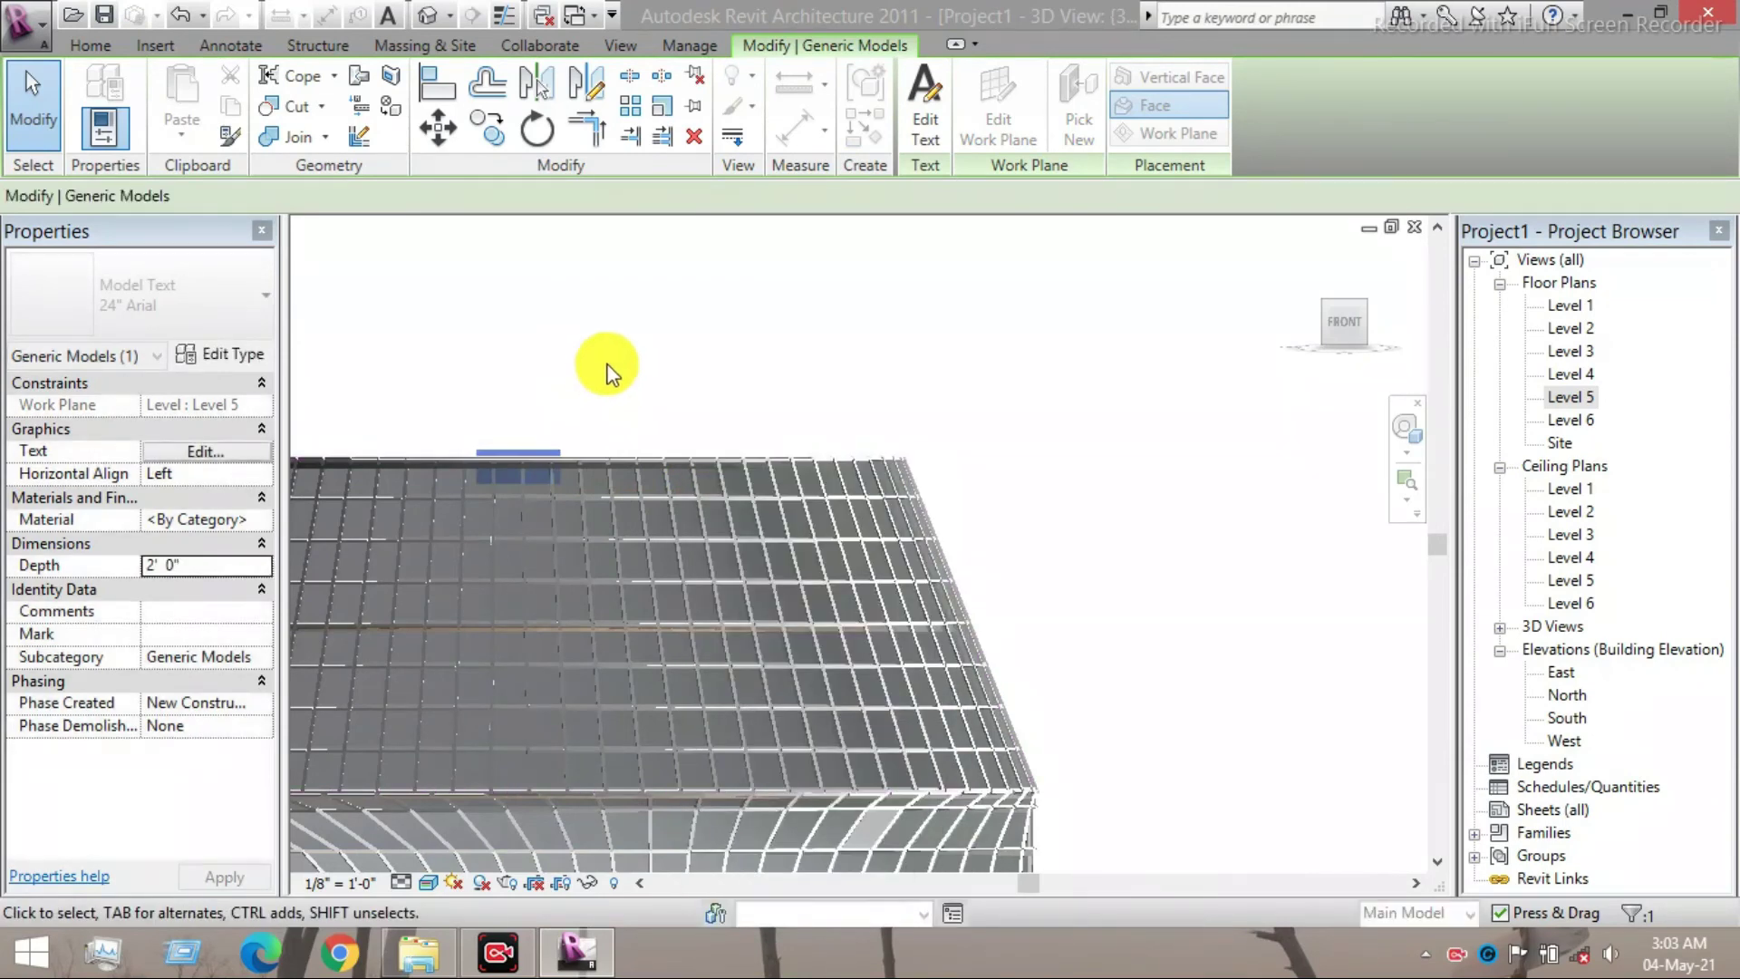
- Assign the H model text the material Acoustic Ceiling Tile 24" x 24" 3 with the Beige render appearance from Wall Paint - Matte
scroll(607, 365, down, 2)
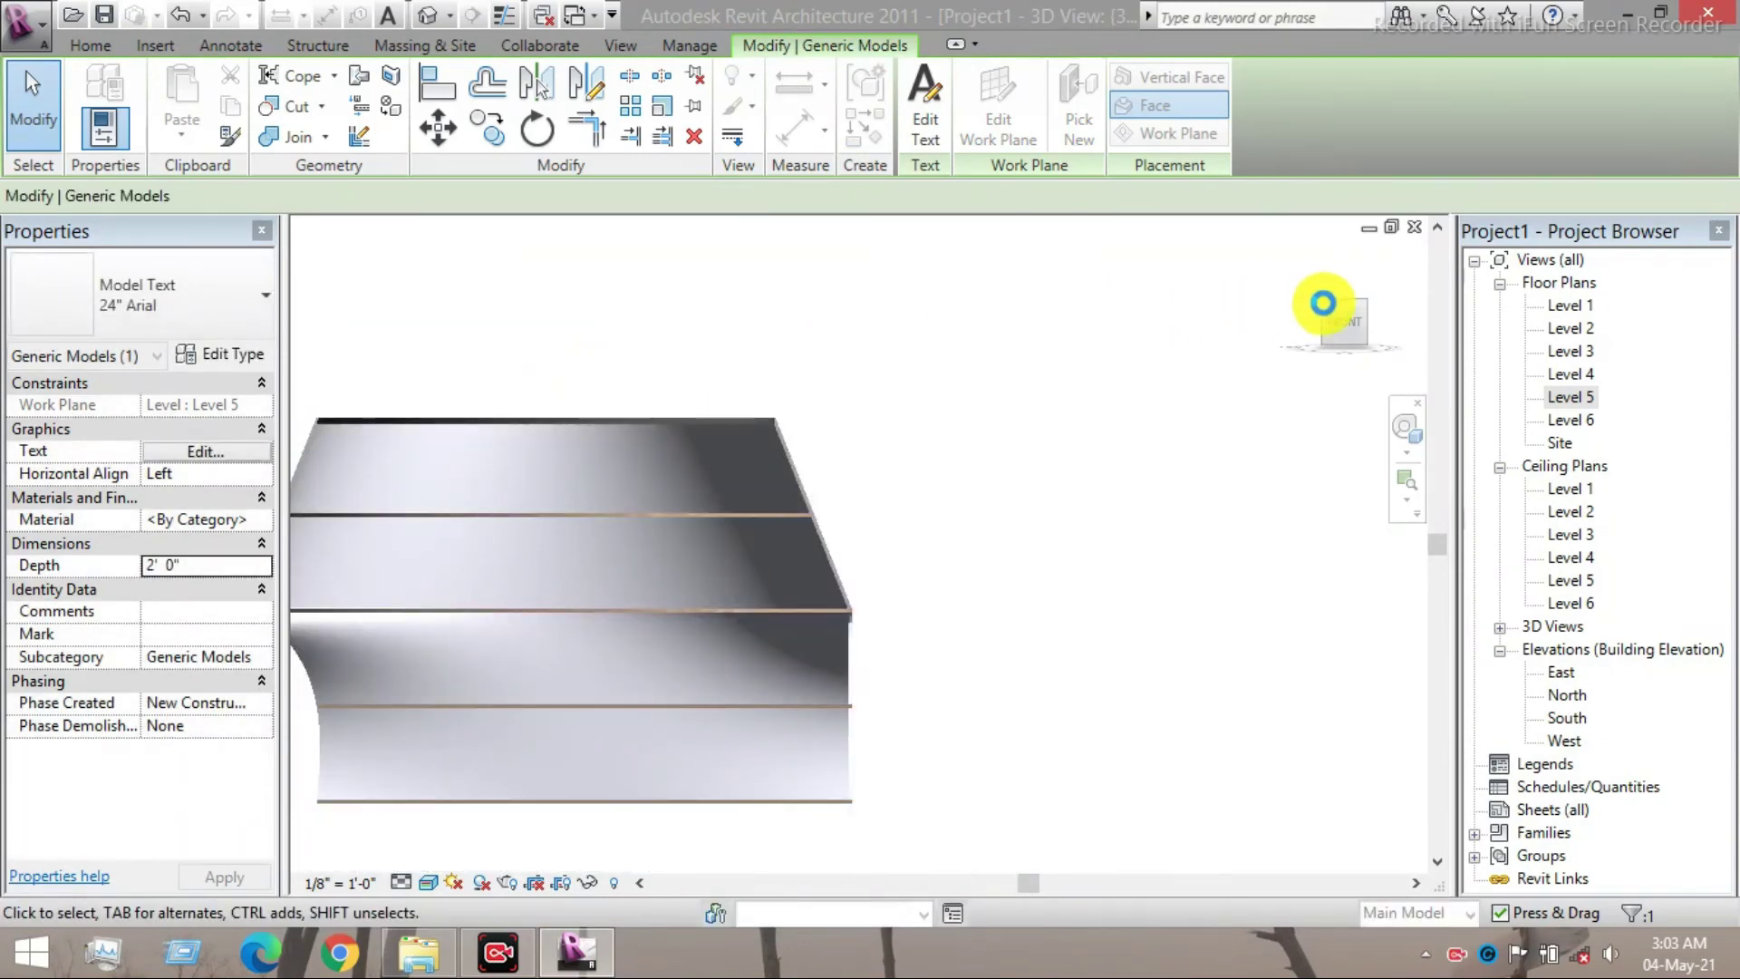
click(1326, 301)
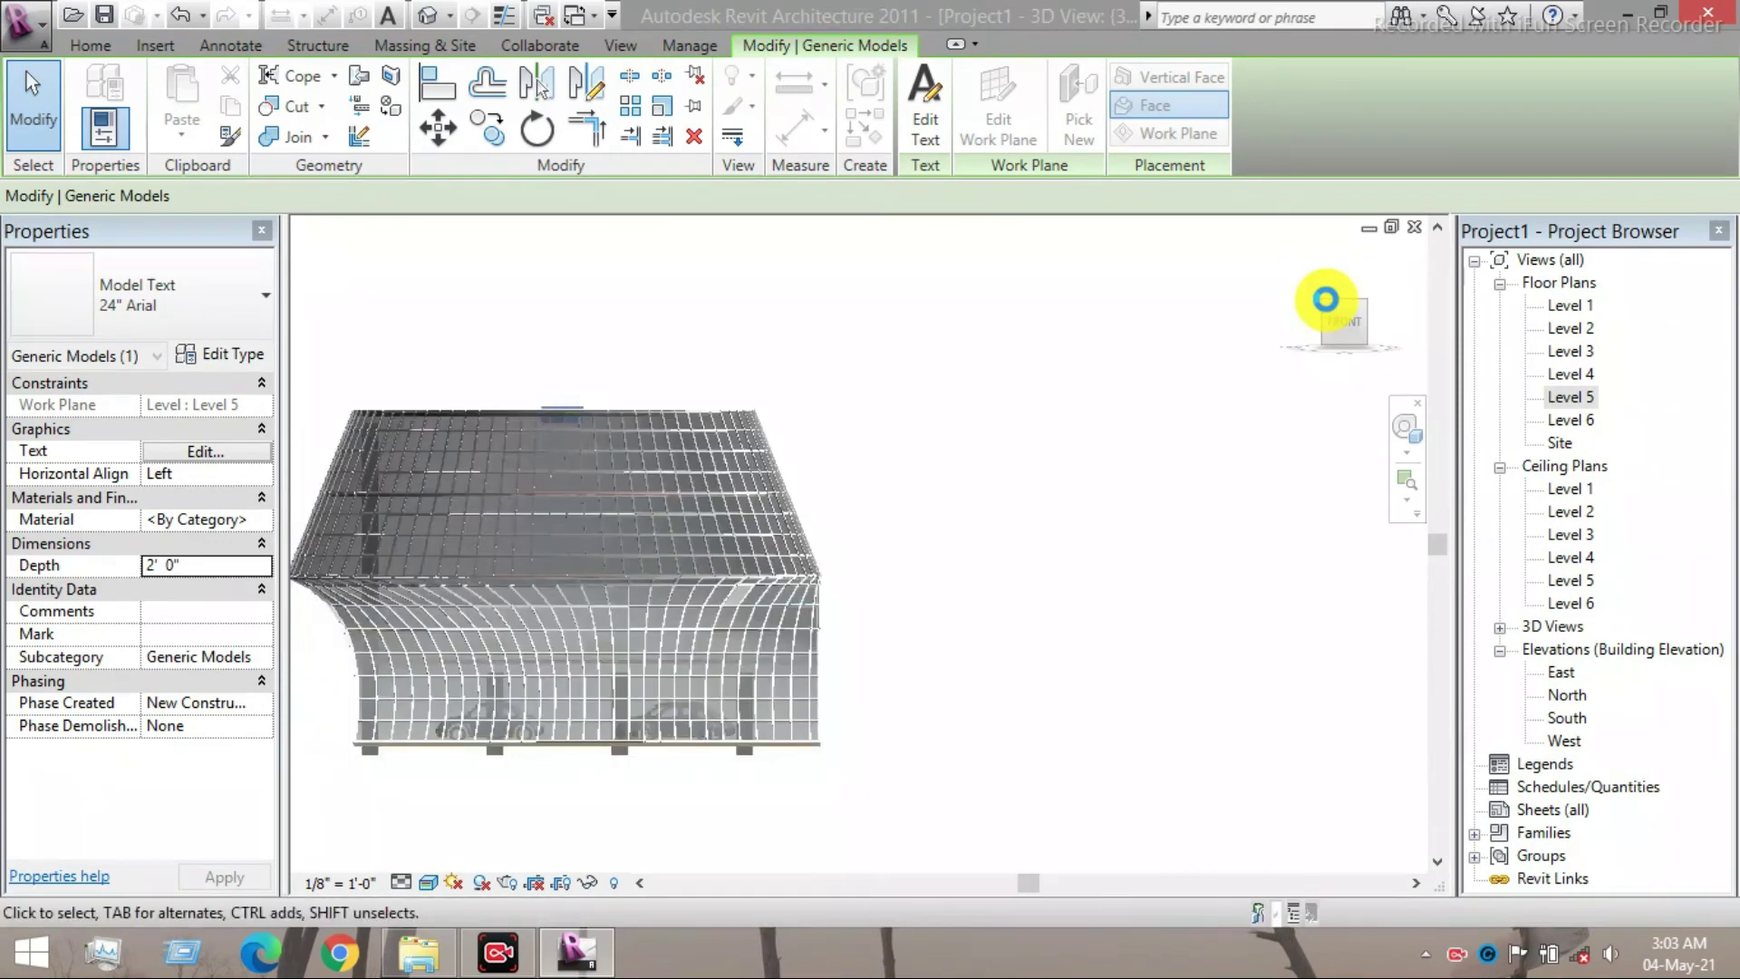
click(1322, 298)
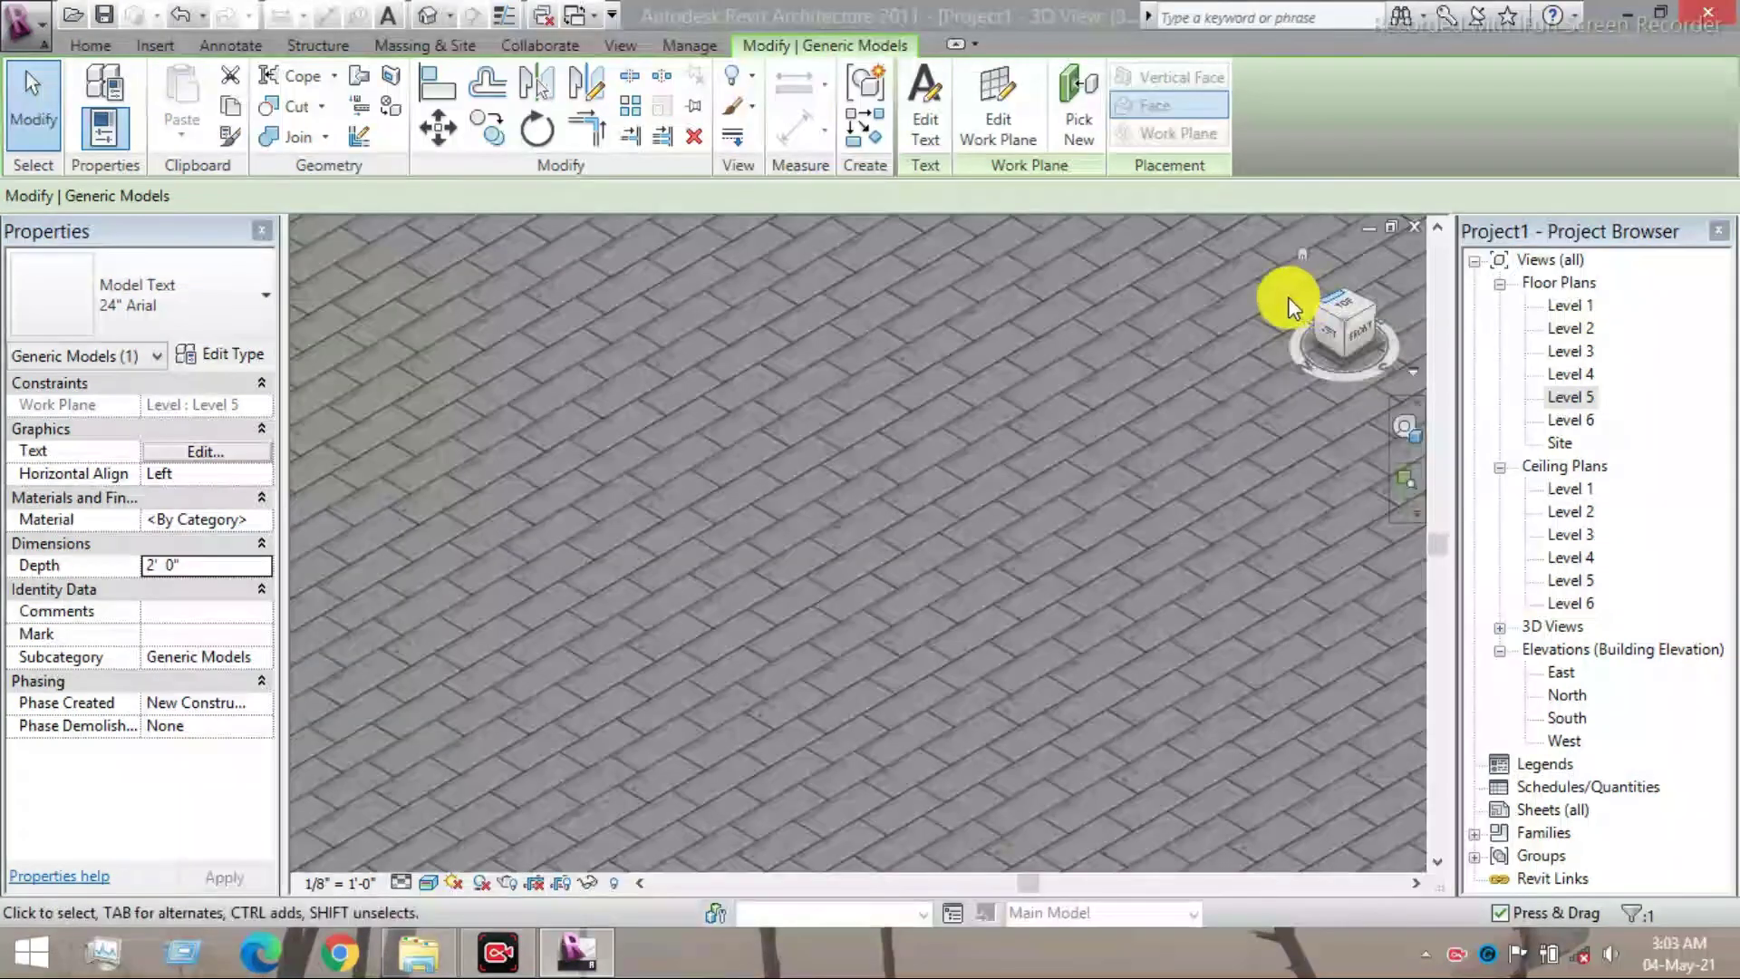
scroll(602, 491, down, 4)
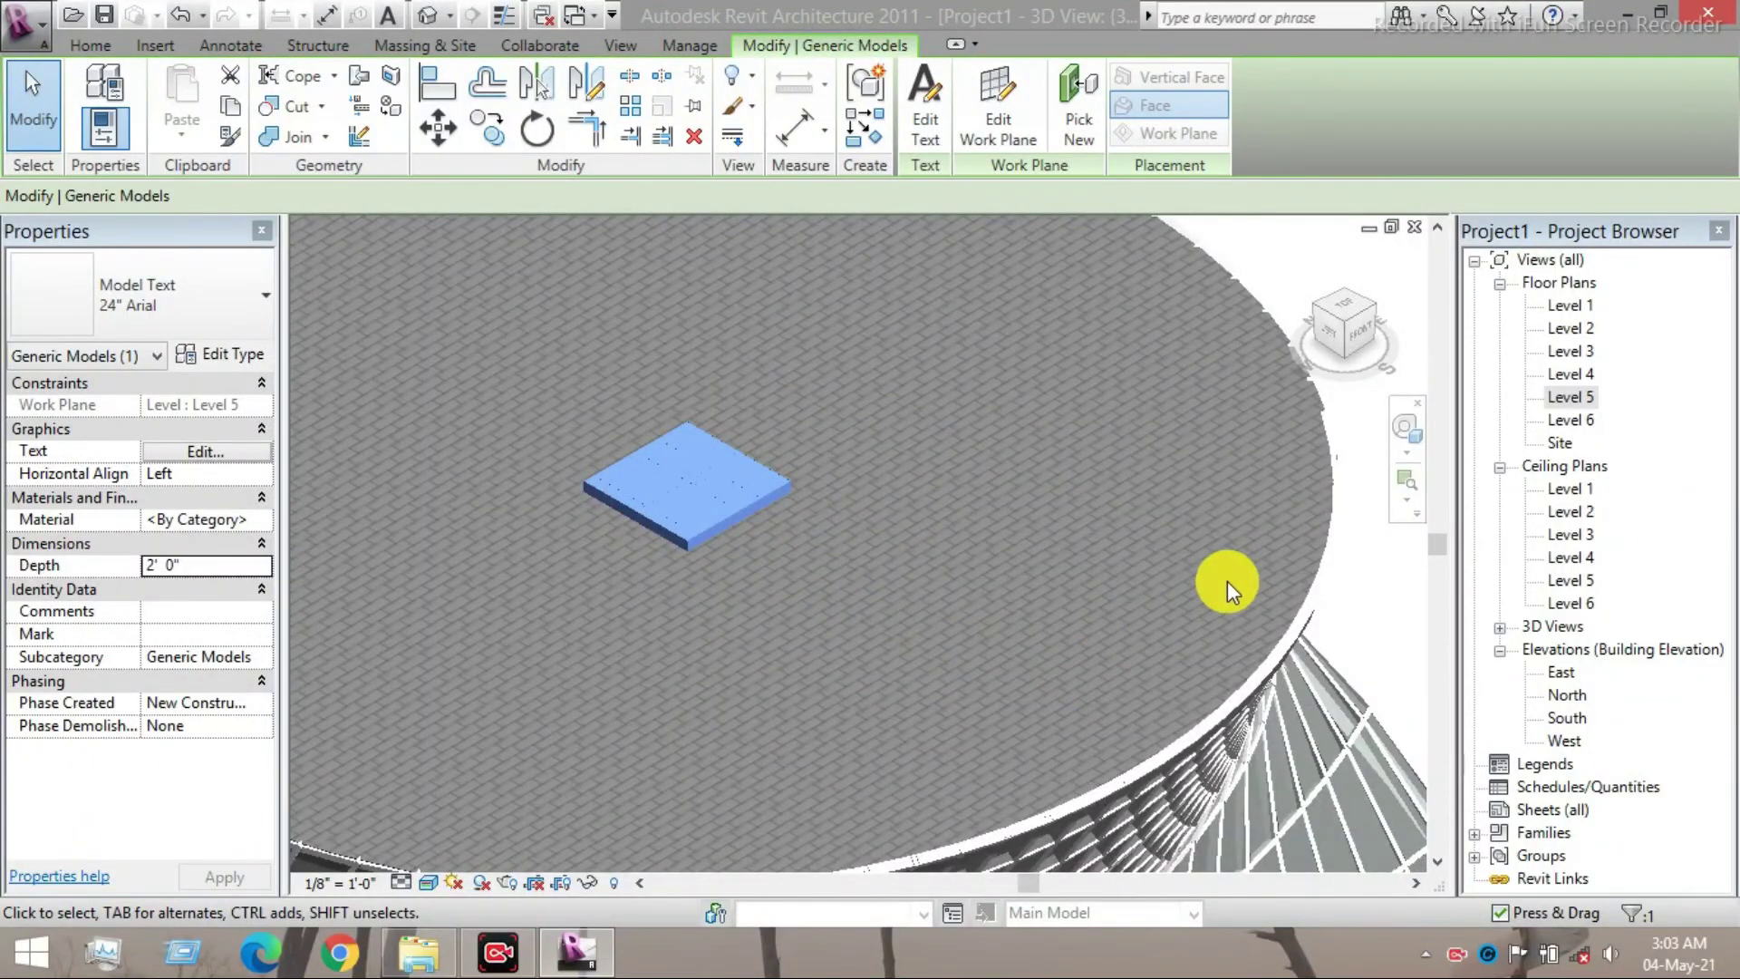
click(218, 518)
click(264, 518)
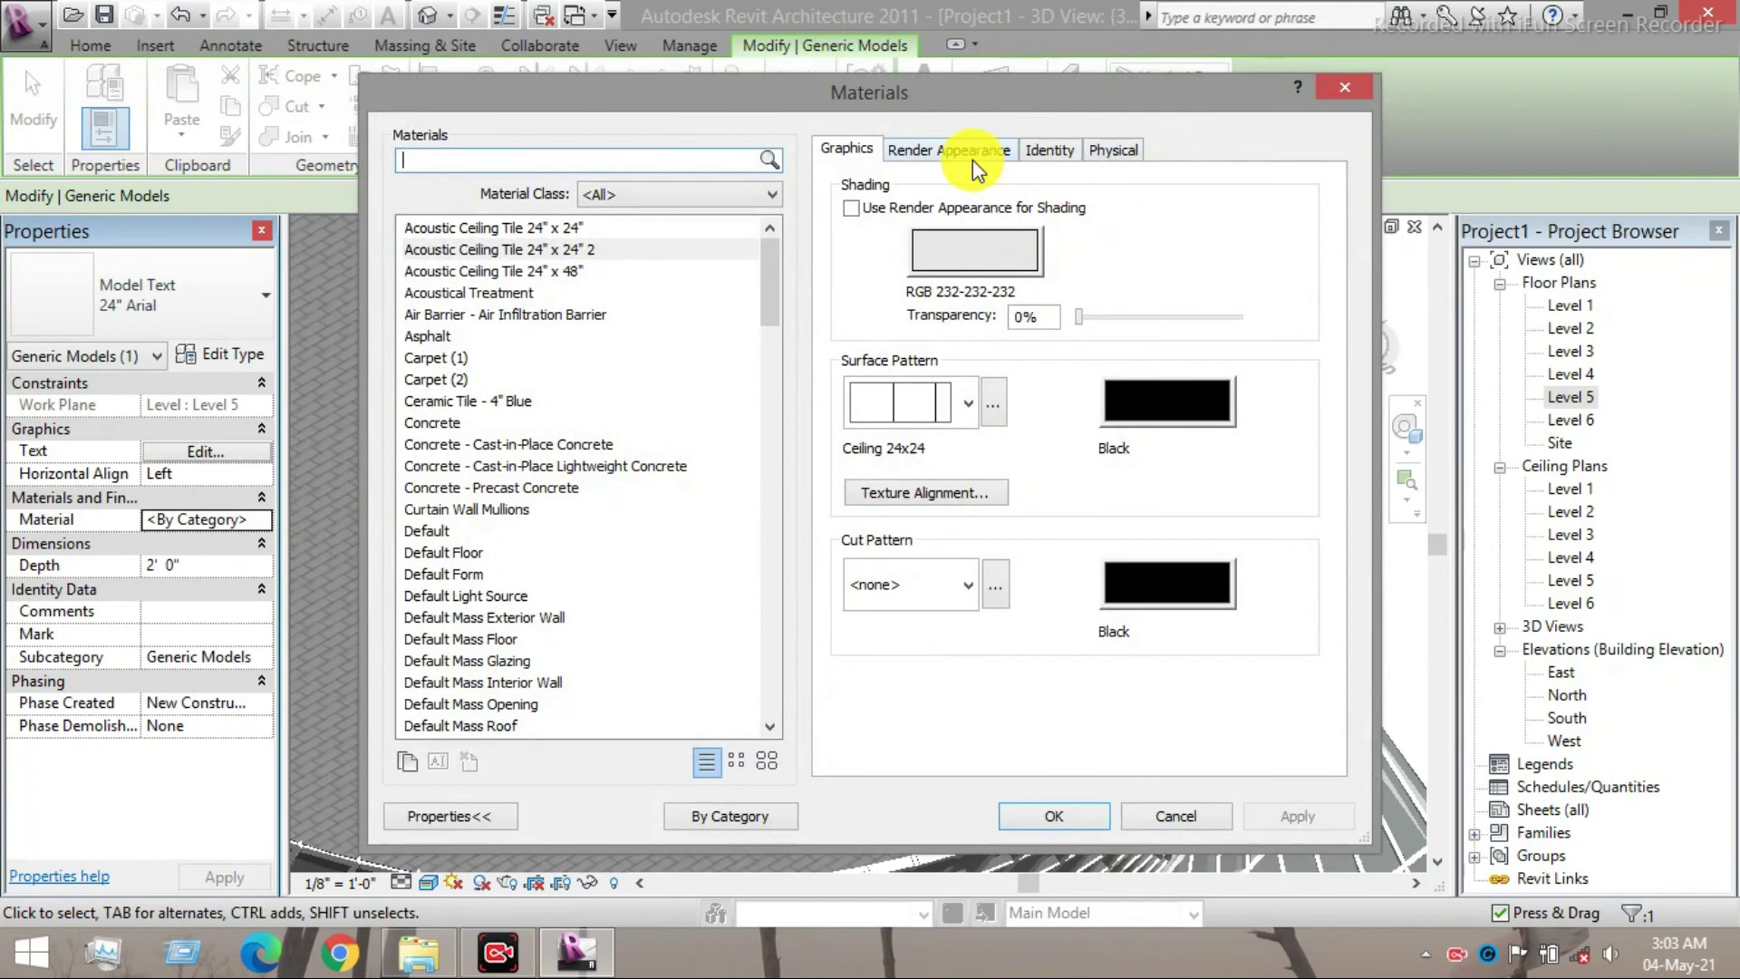
click(969, 156)
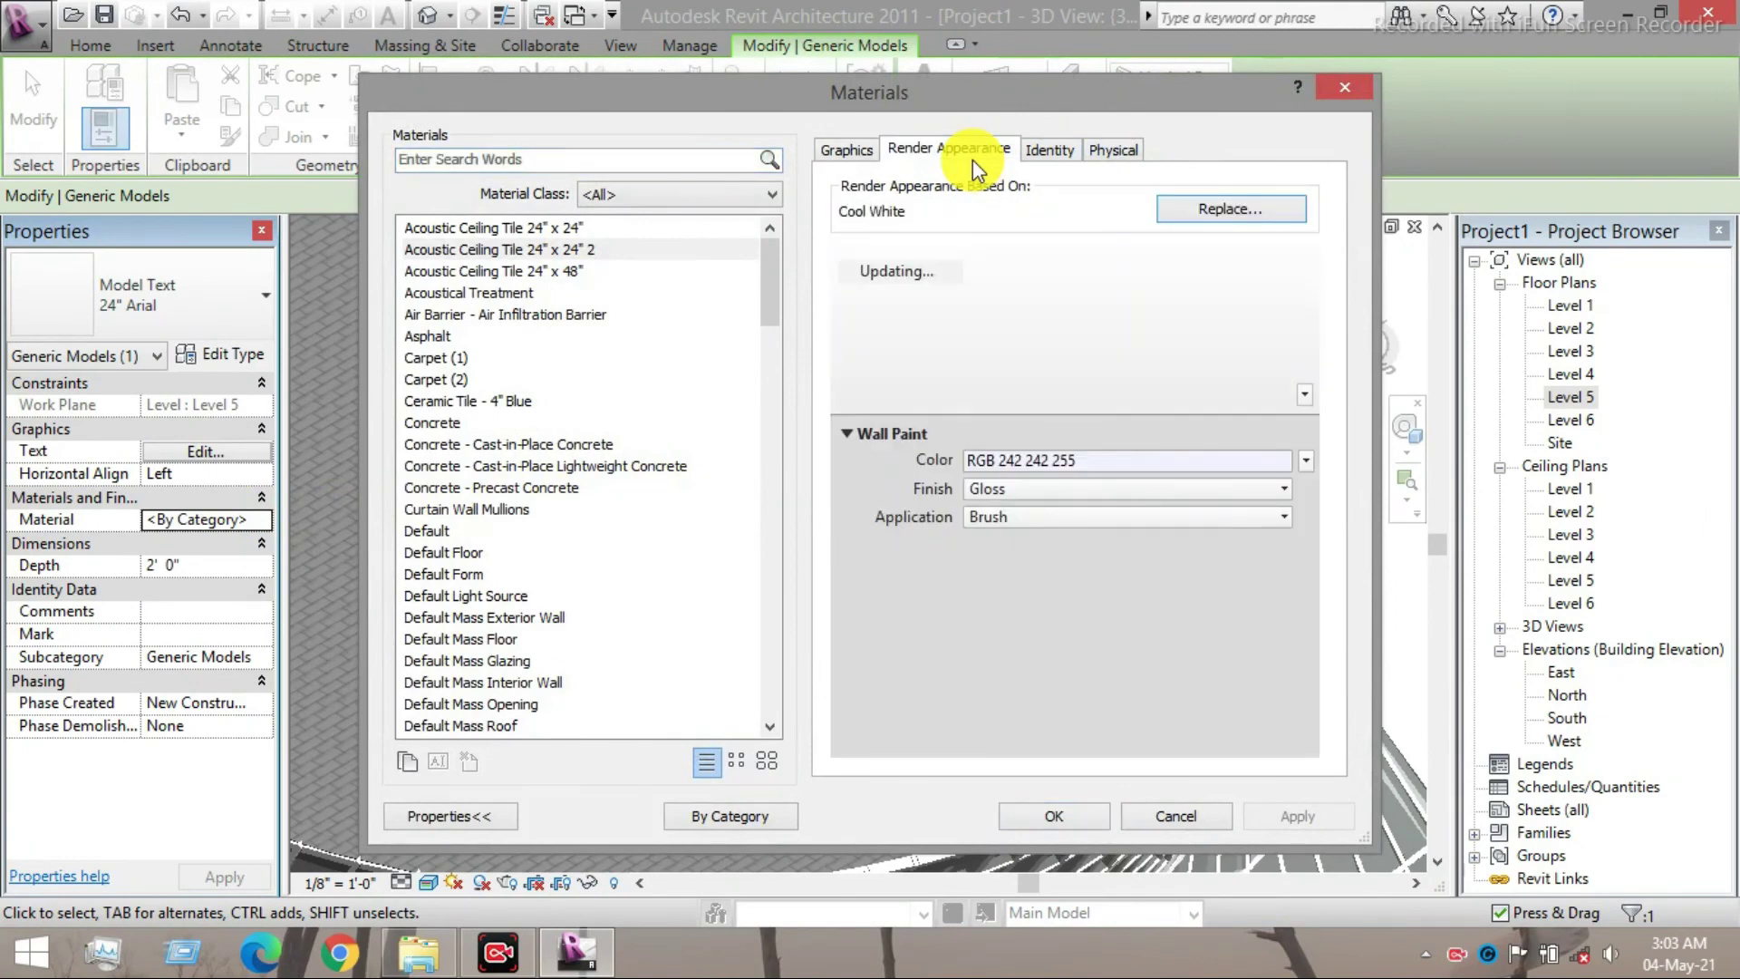
click(1202, 213)
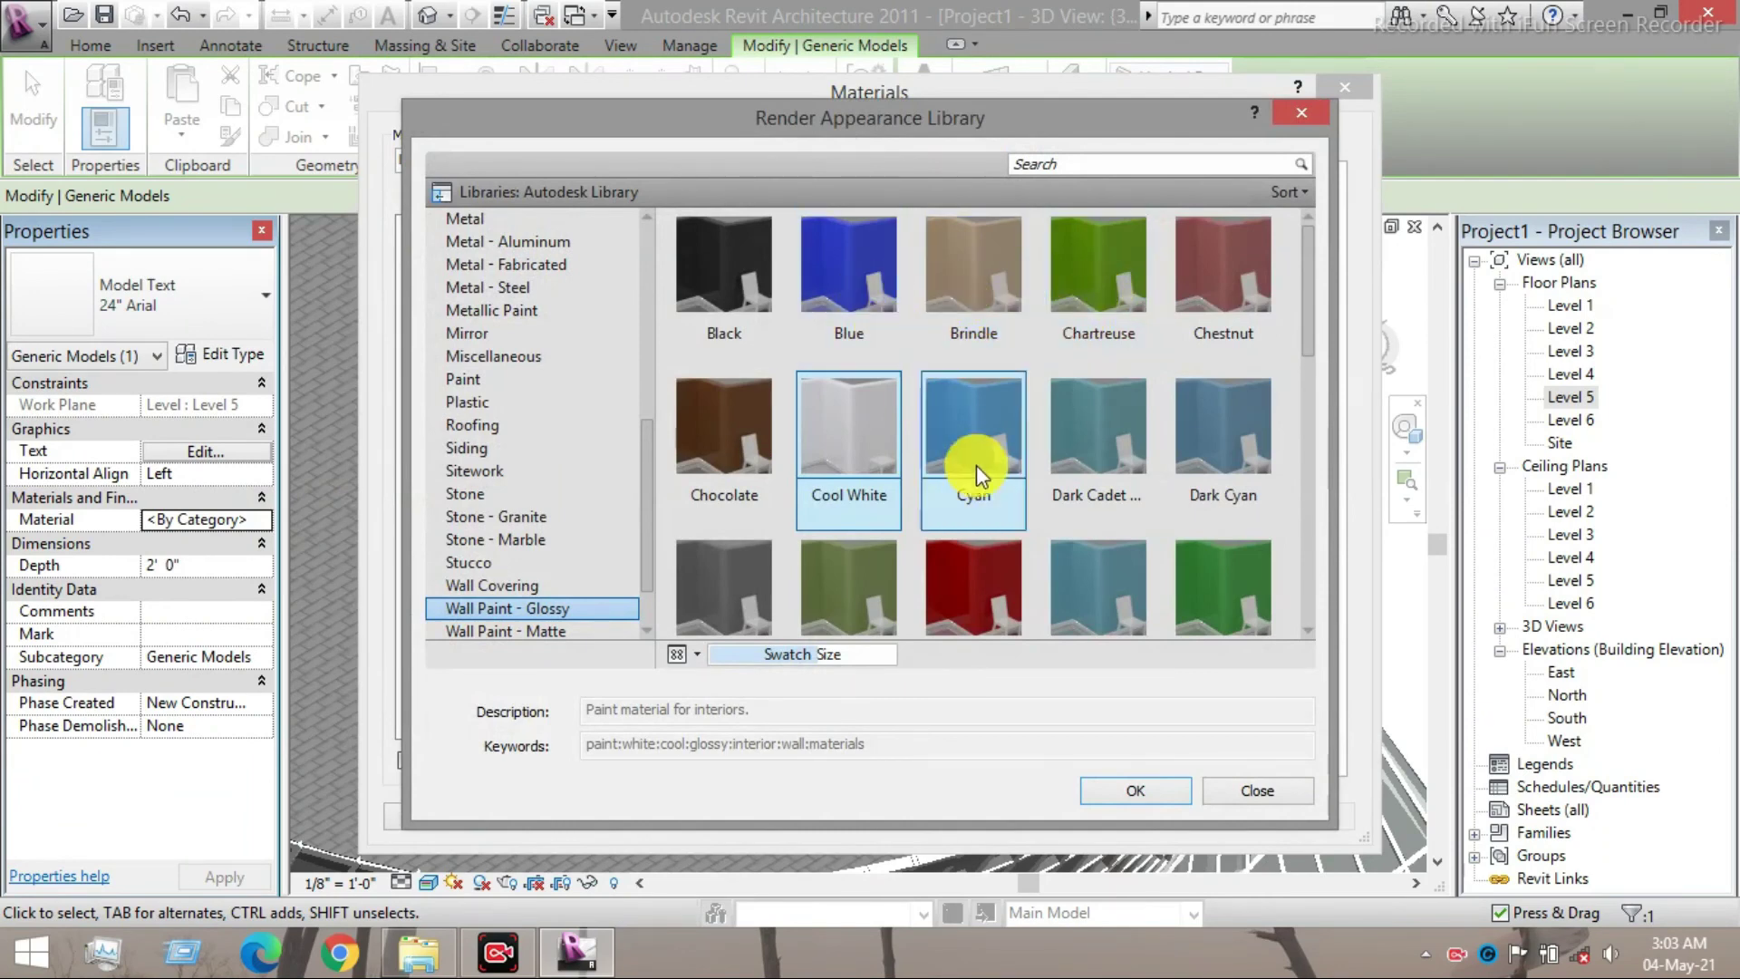
scroll(995, 551, down, 1)
click(680, 367)
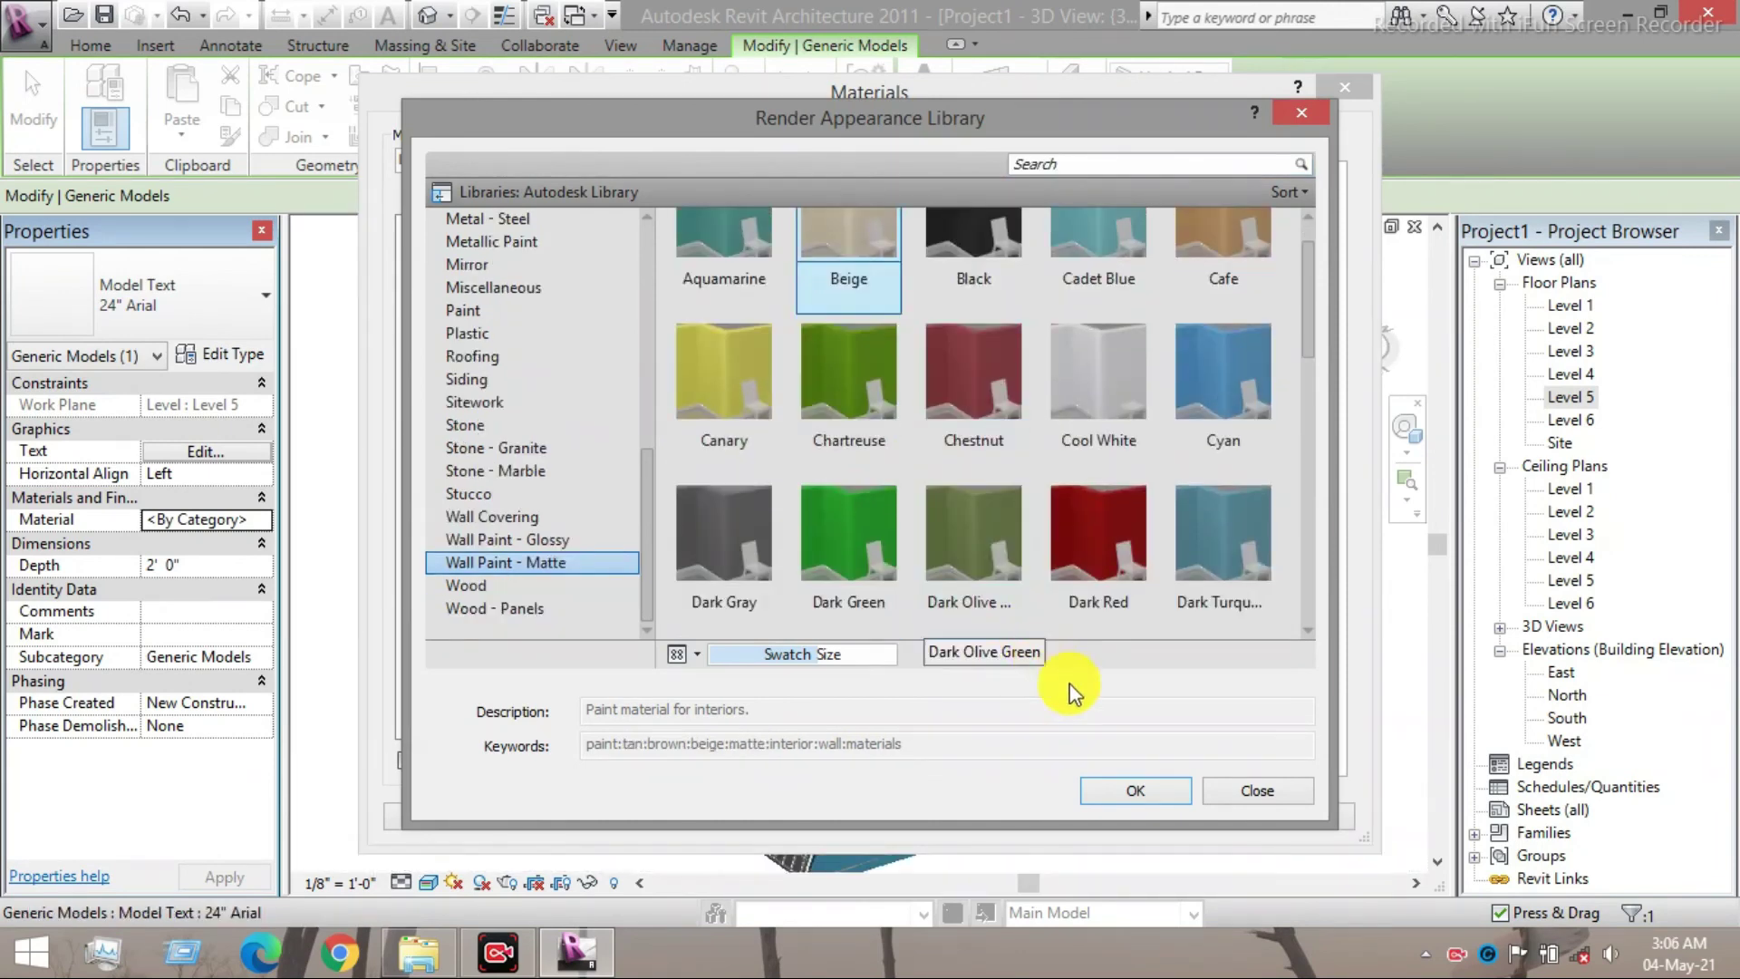
click(1143, 788)
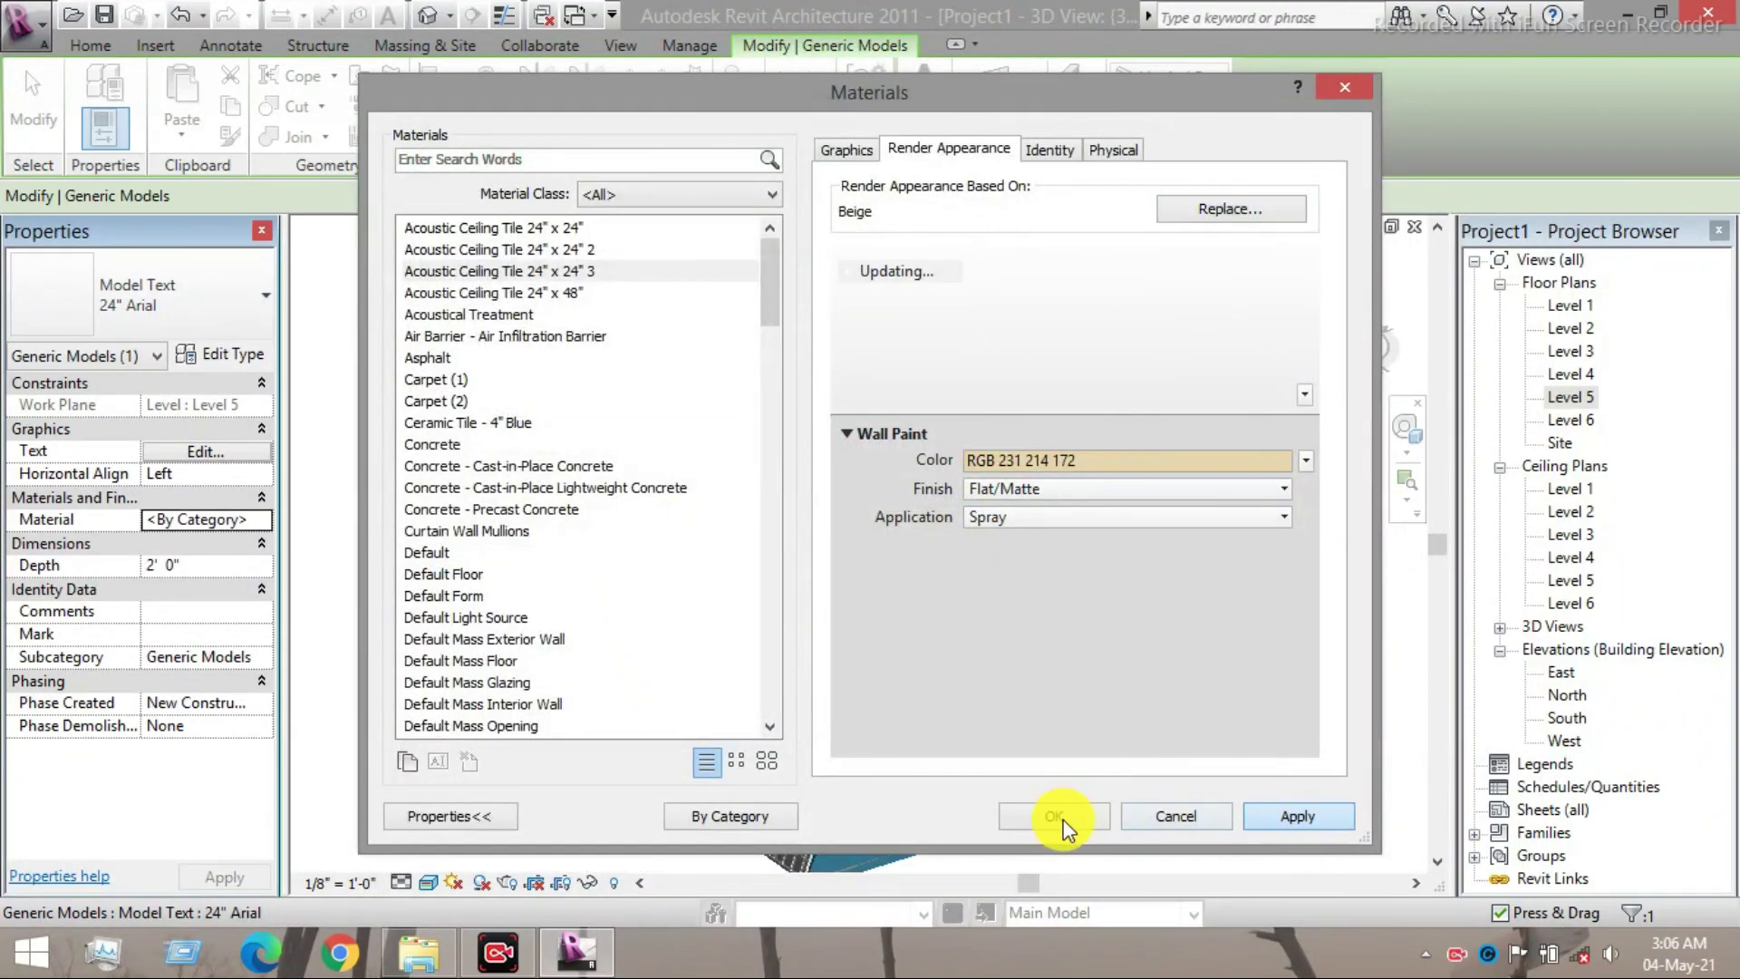
click(1059, 813)
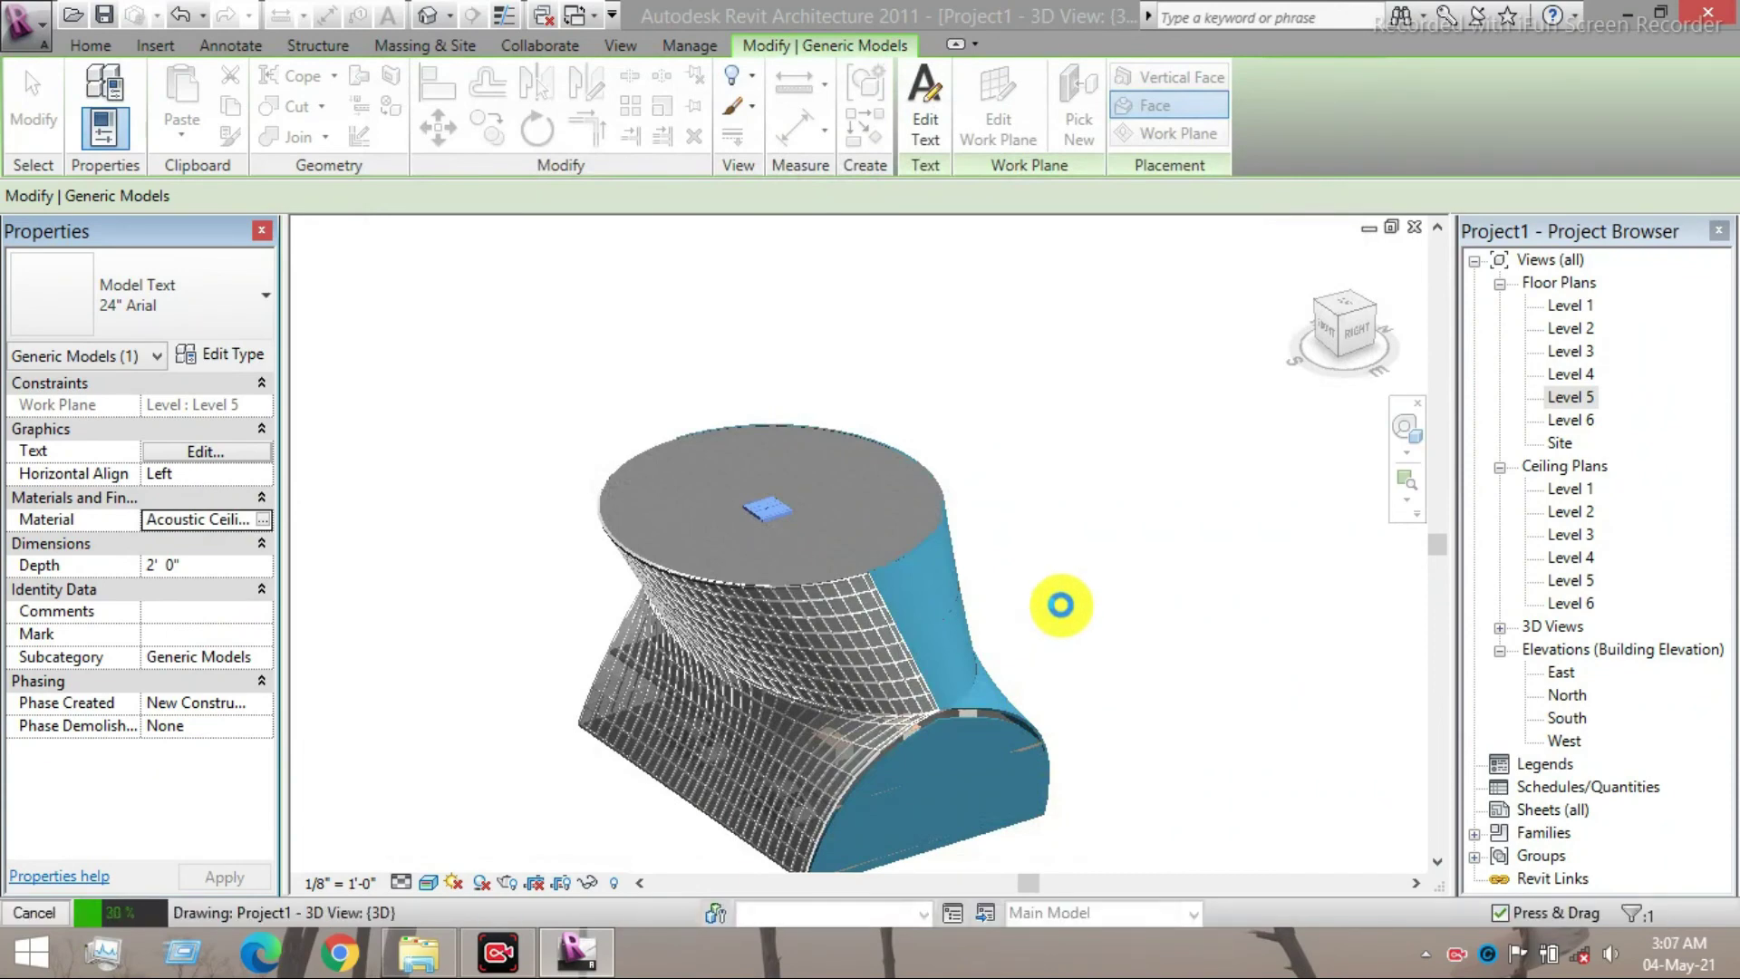
click(1063, 602)
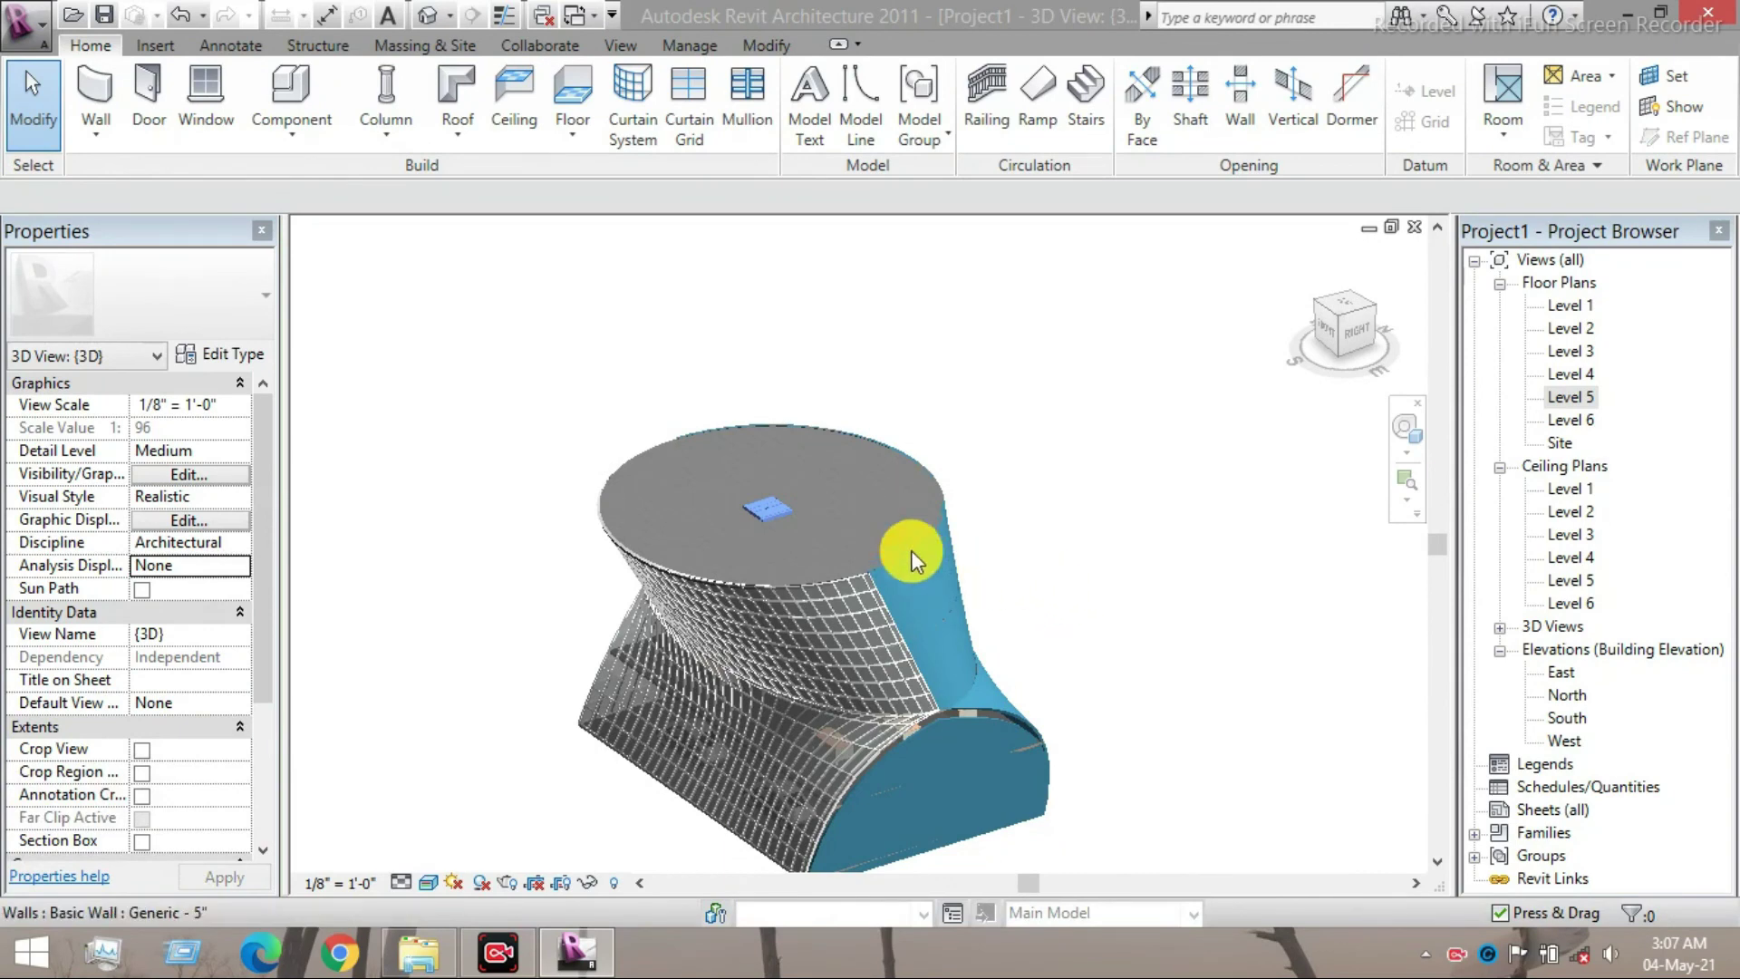
- Examine the H marking on the circular roof and the painted and curtain walls from several angles
scroll(747, 513, up, 2)
scroll(796, 478, up, 2)
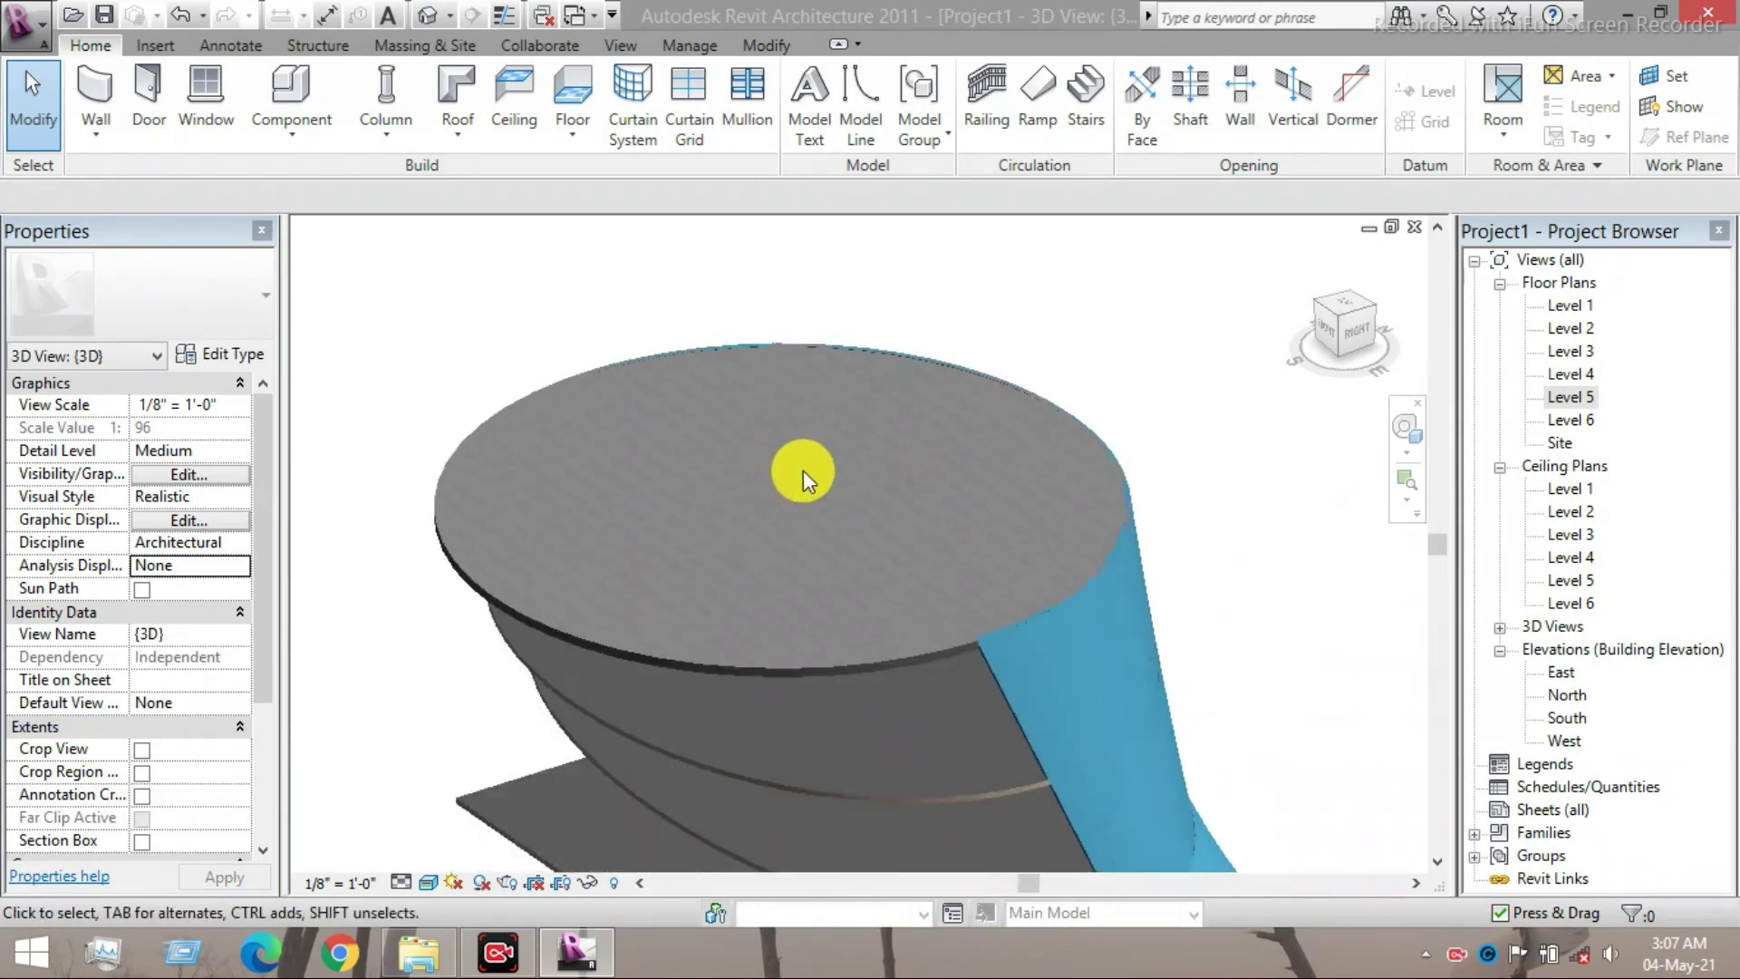
scroll(819, 471, down, 3)
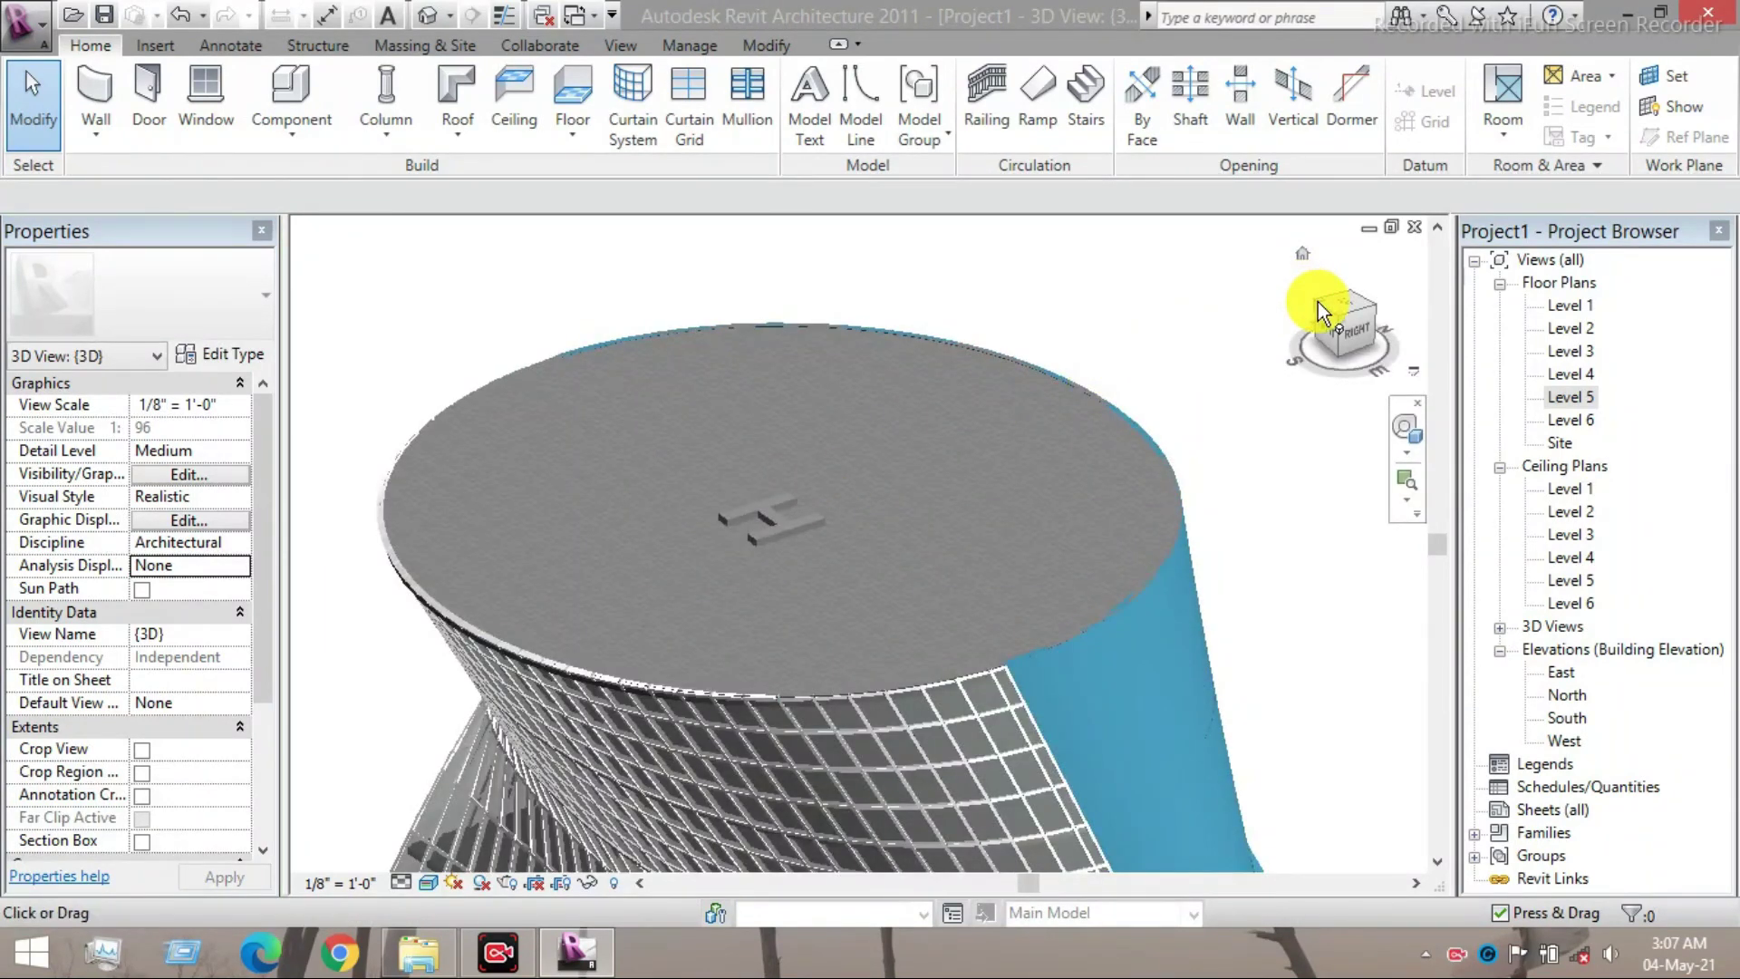
click(1316, 306)
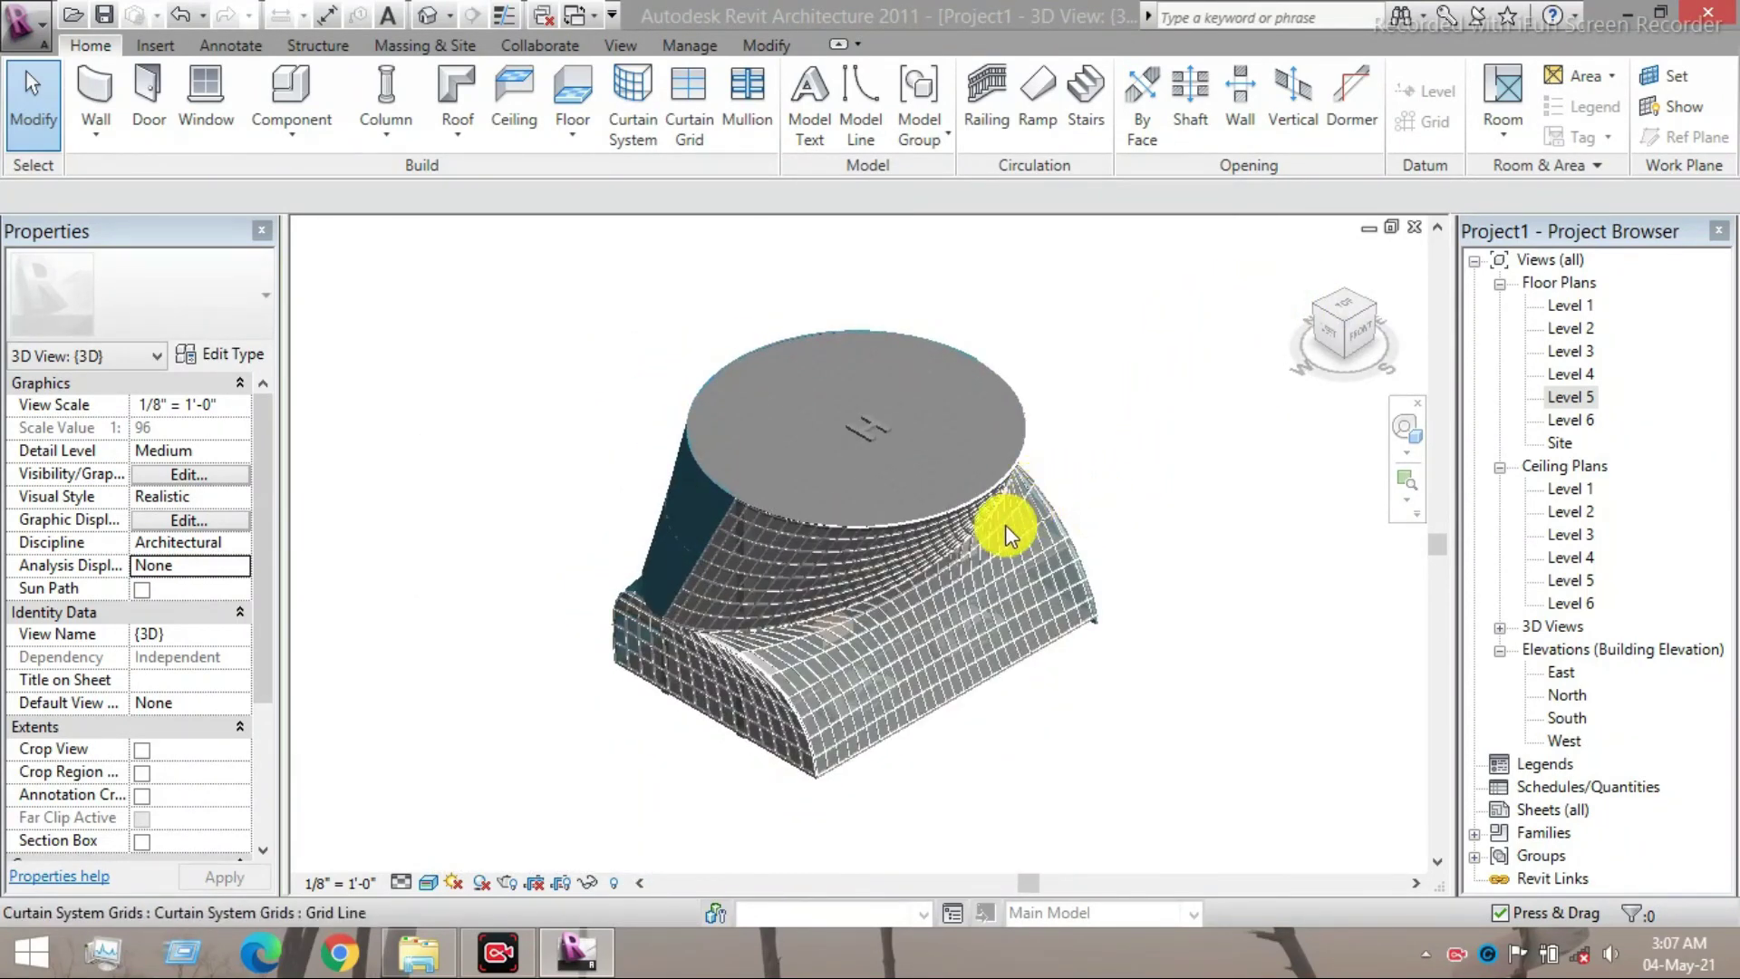
shift+middle_drag(1004, 524, 1102, 466)
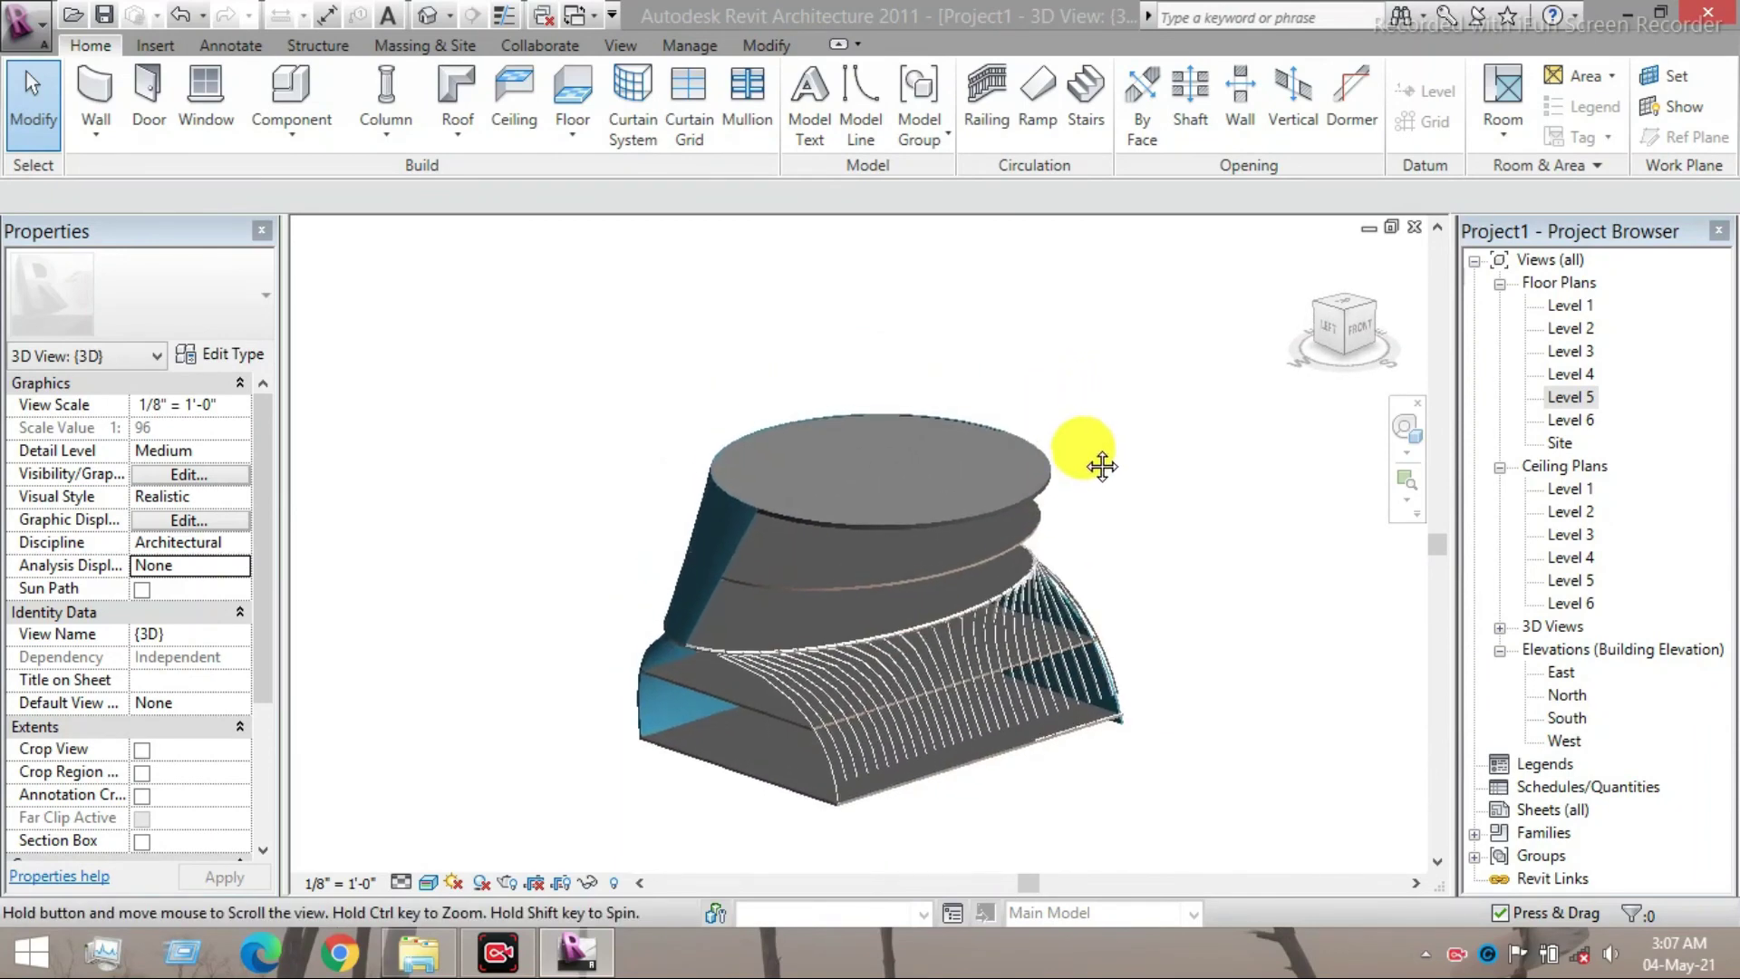
scroll(1077, 441, up, 2)
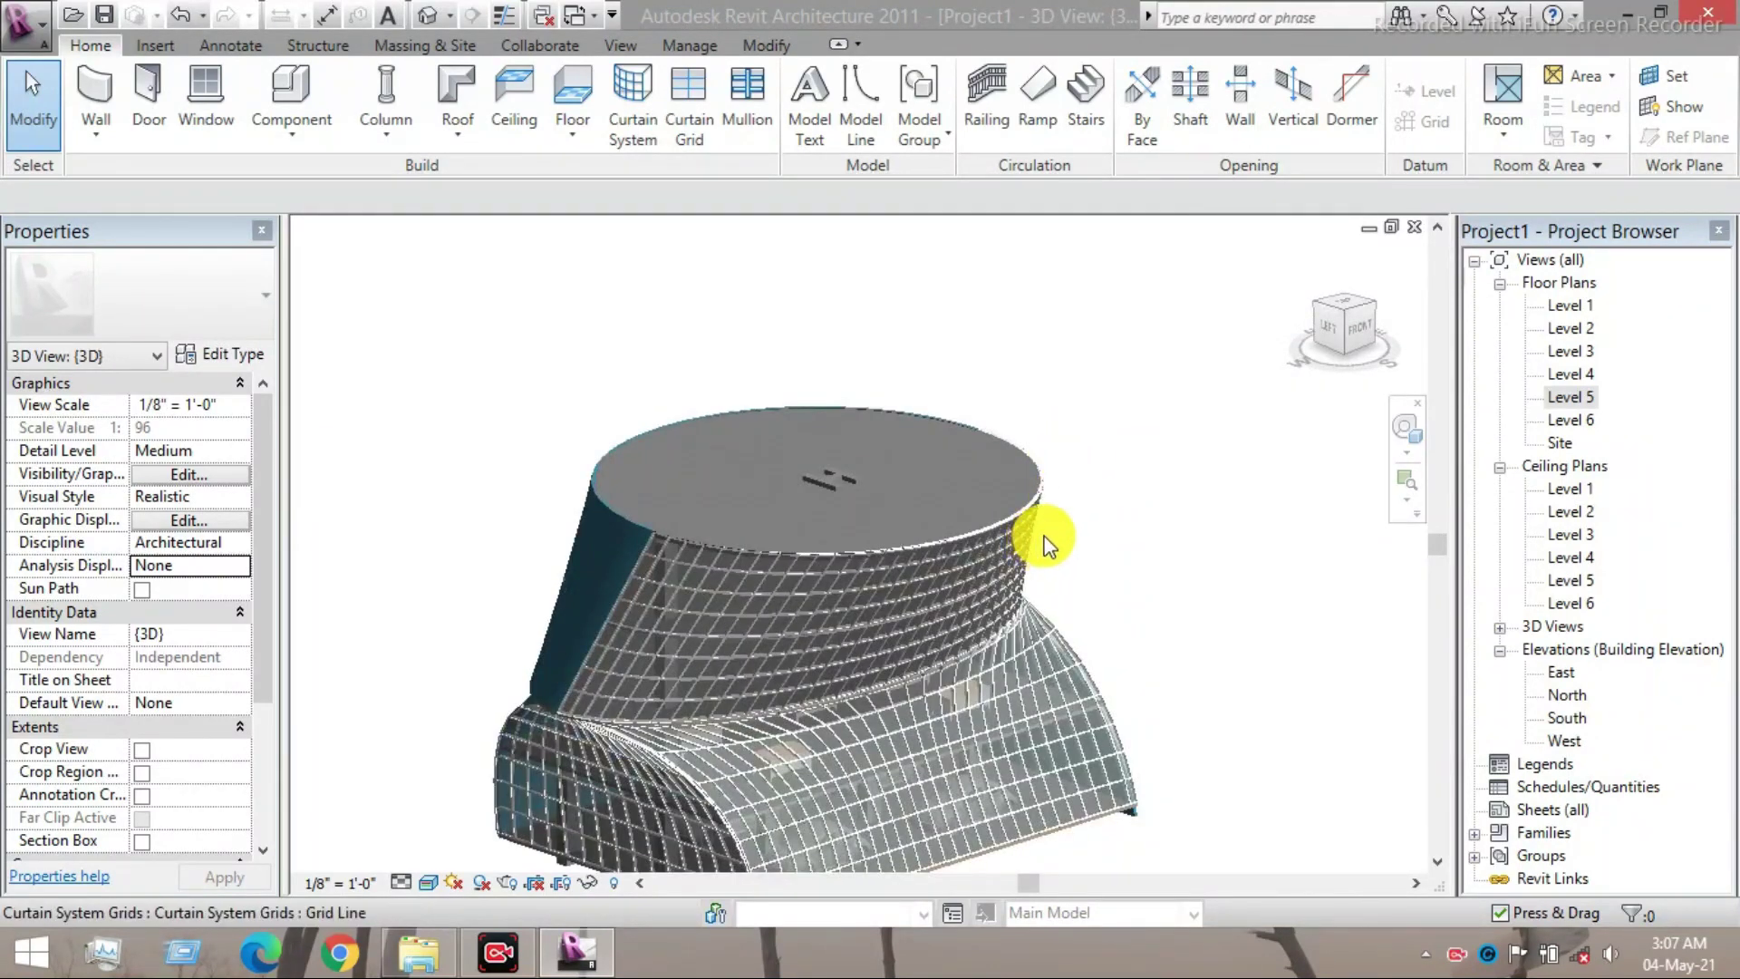
middle_drag(1042, 532, 1166, 415)
scroll(1093, 453, up, 1)
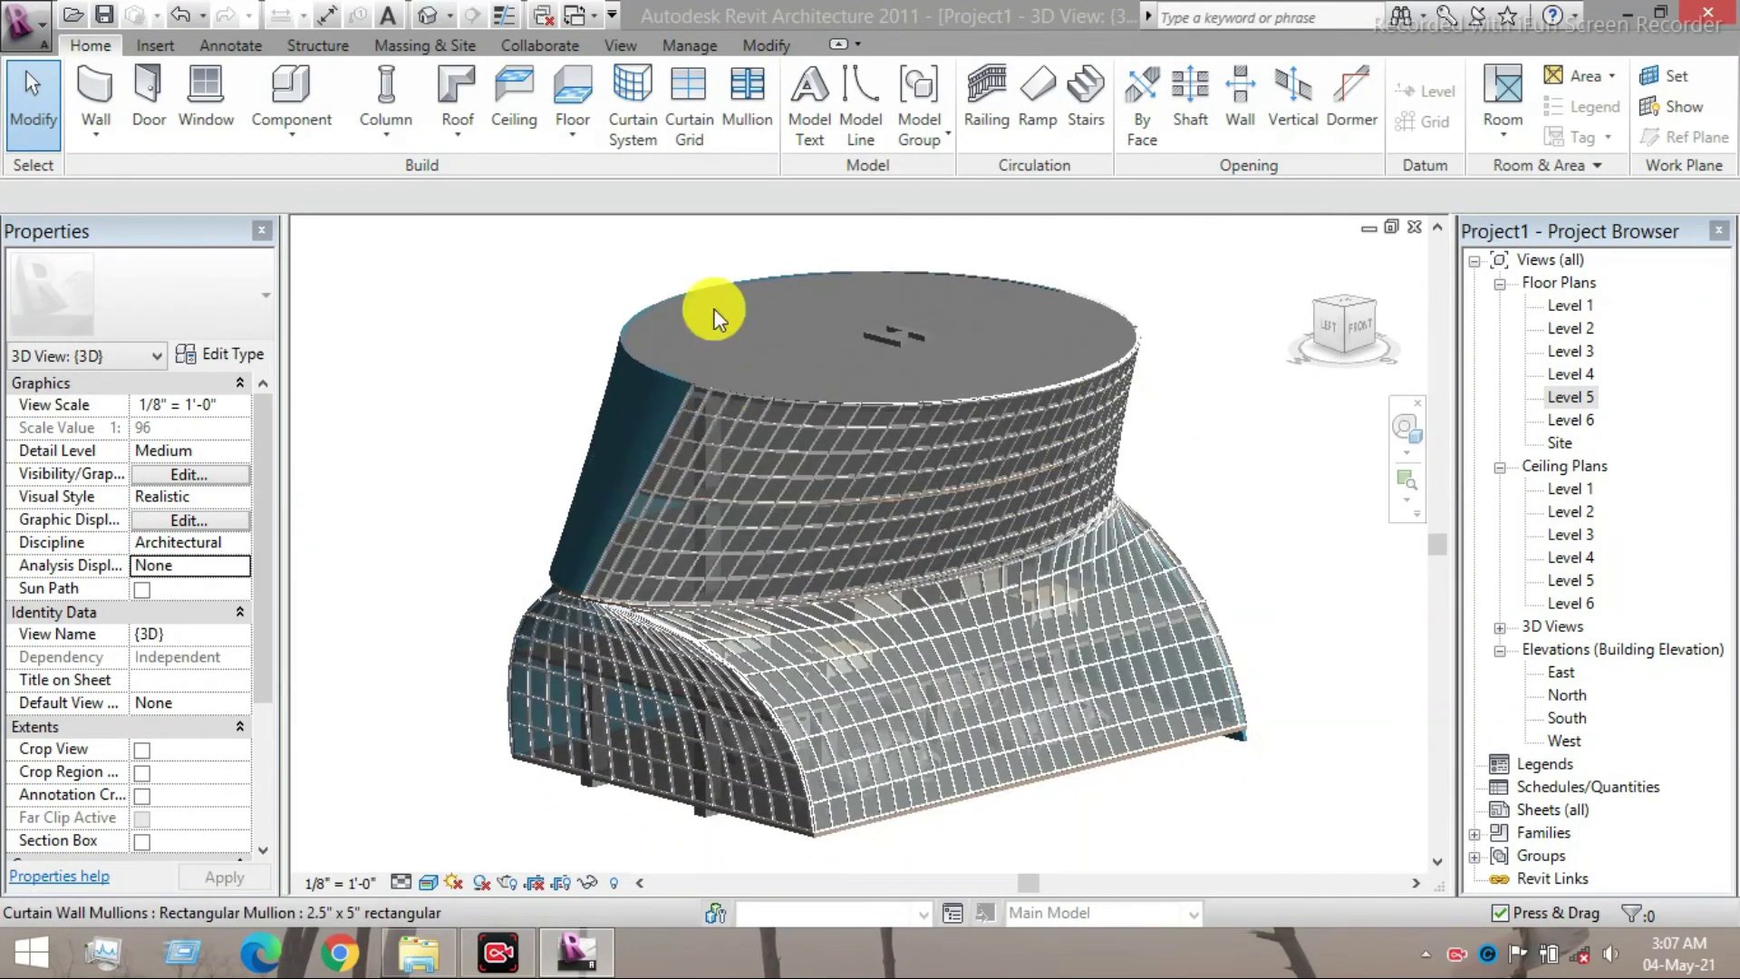
- Show the massing and site commands
click(391, 41)
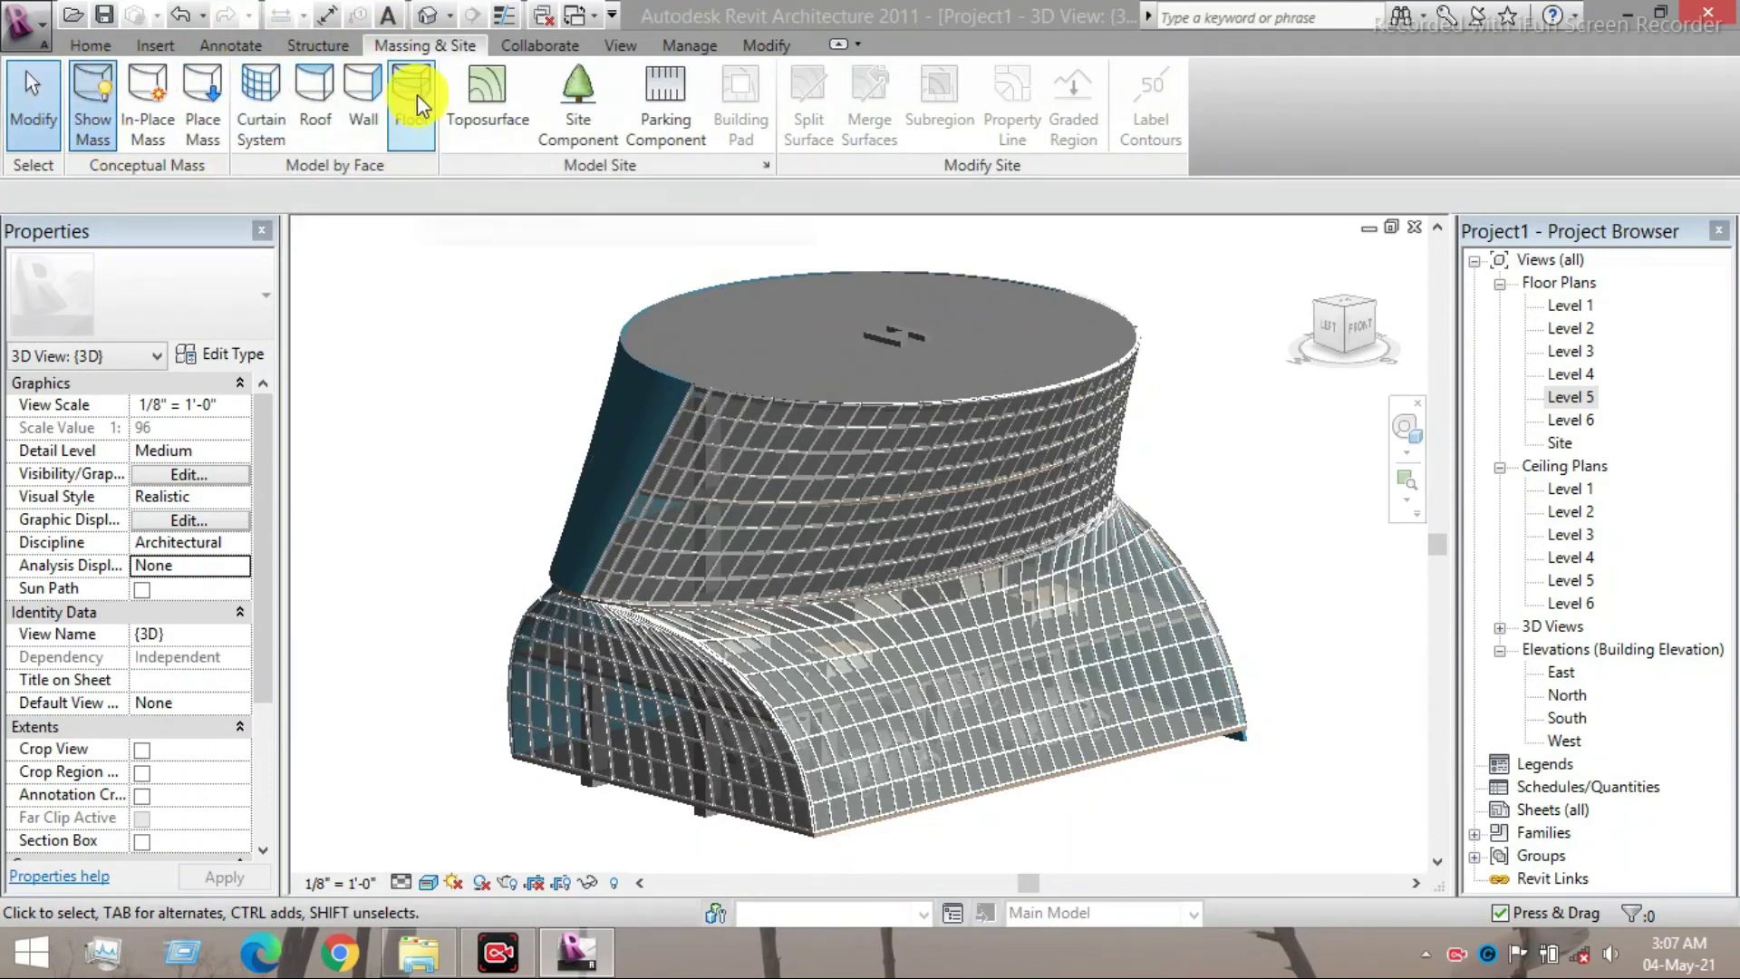